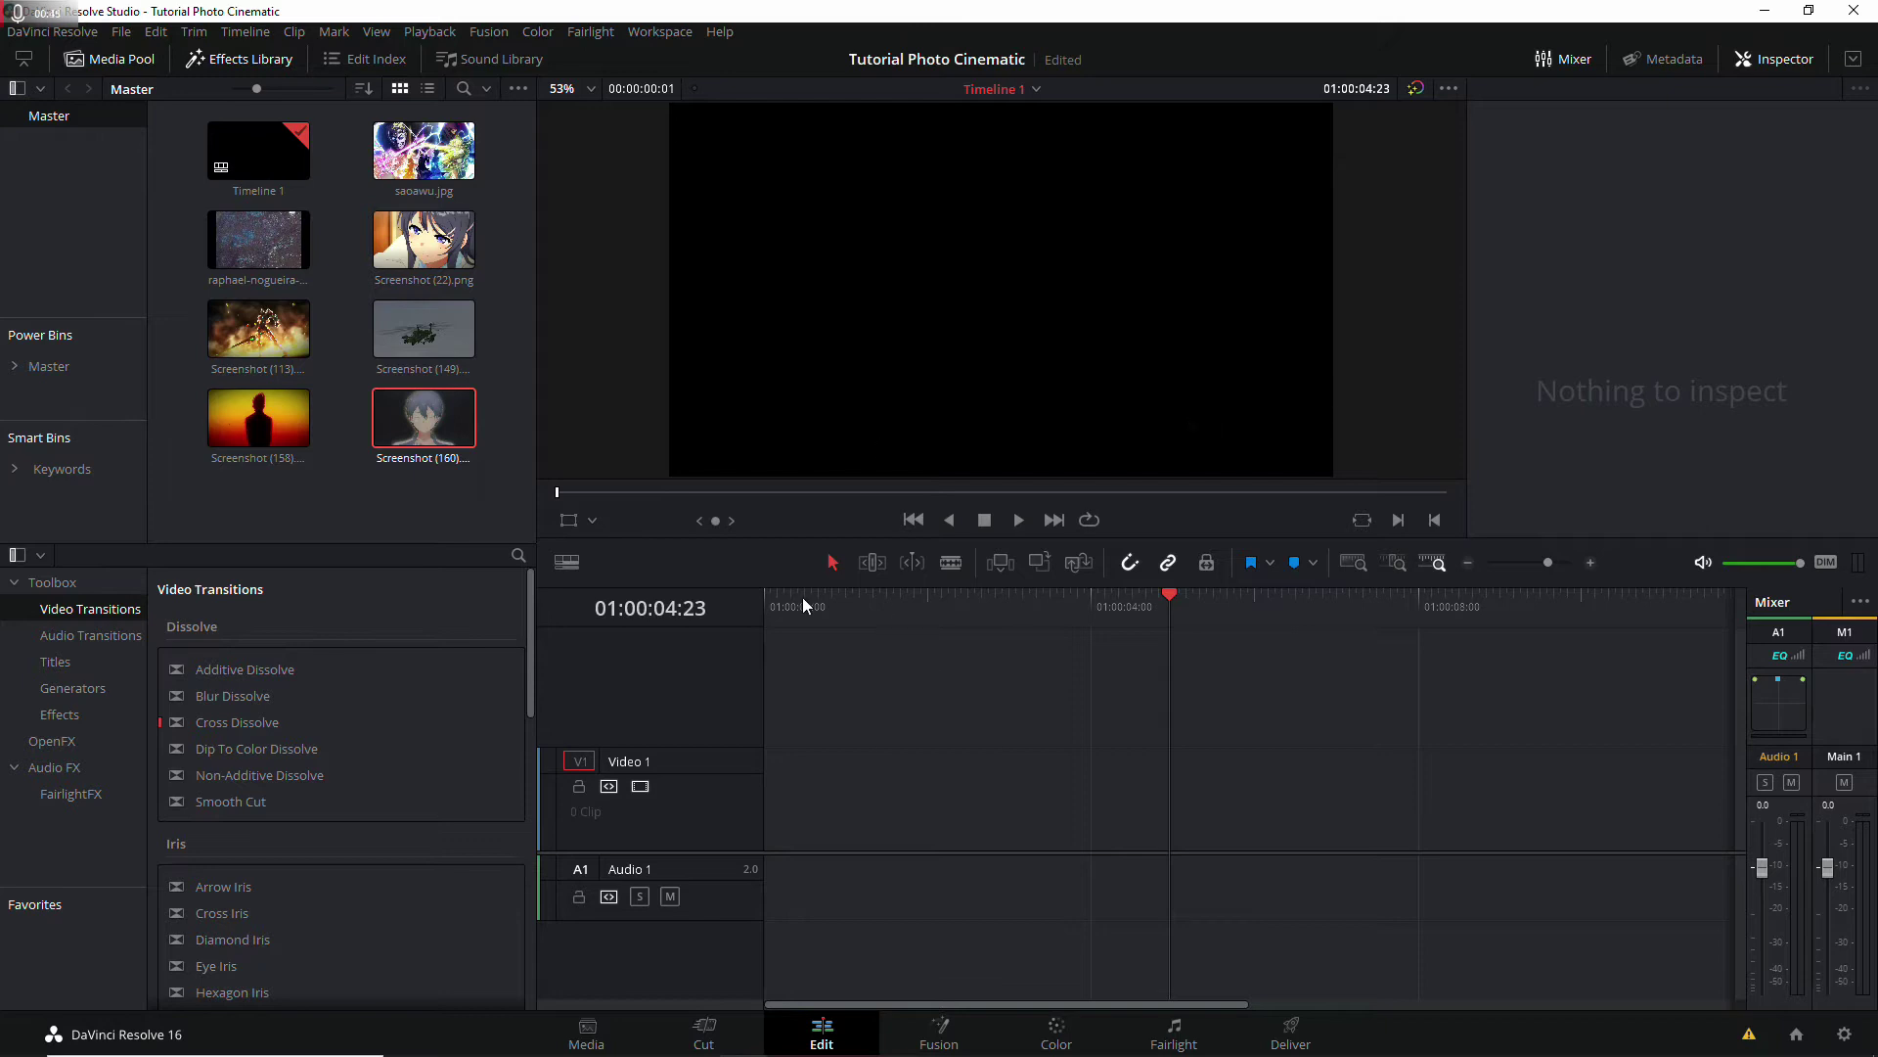
Step: Place the grungy background on Video 1 and Screenshot (22).png on Video 2 above it
left_click_drag(258, 240, 771, 798)
left_click(867, 602)
key("Home")
left_click(1021, 795)
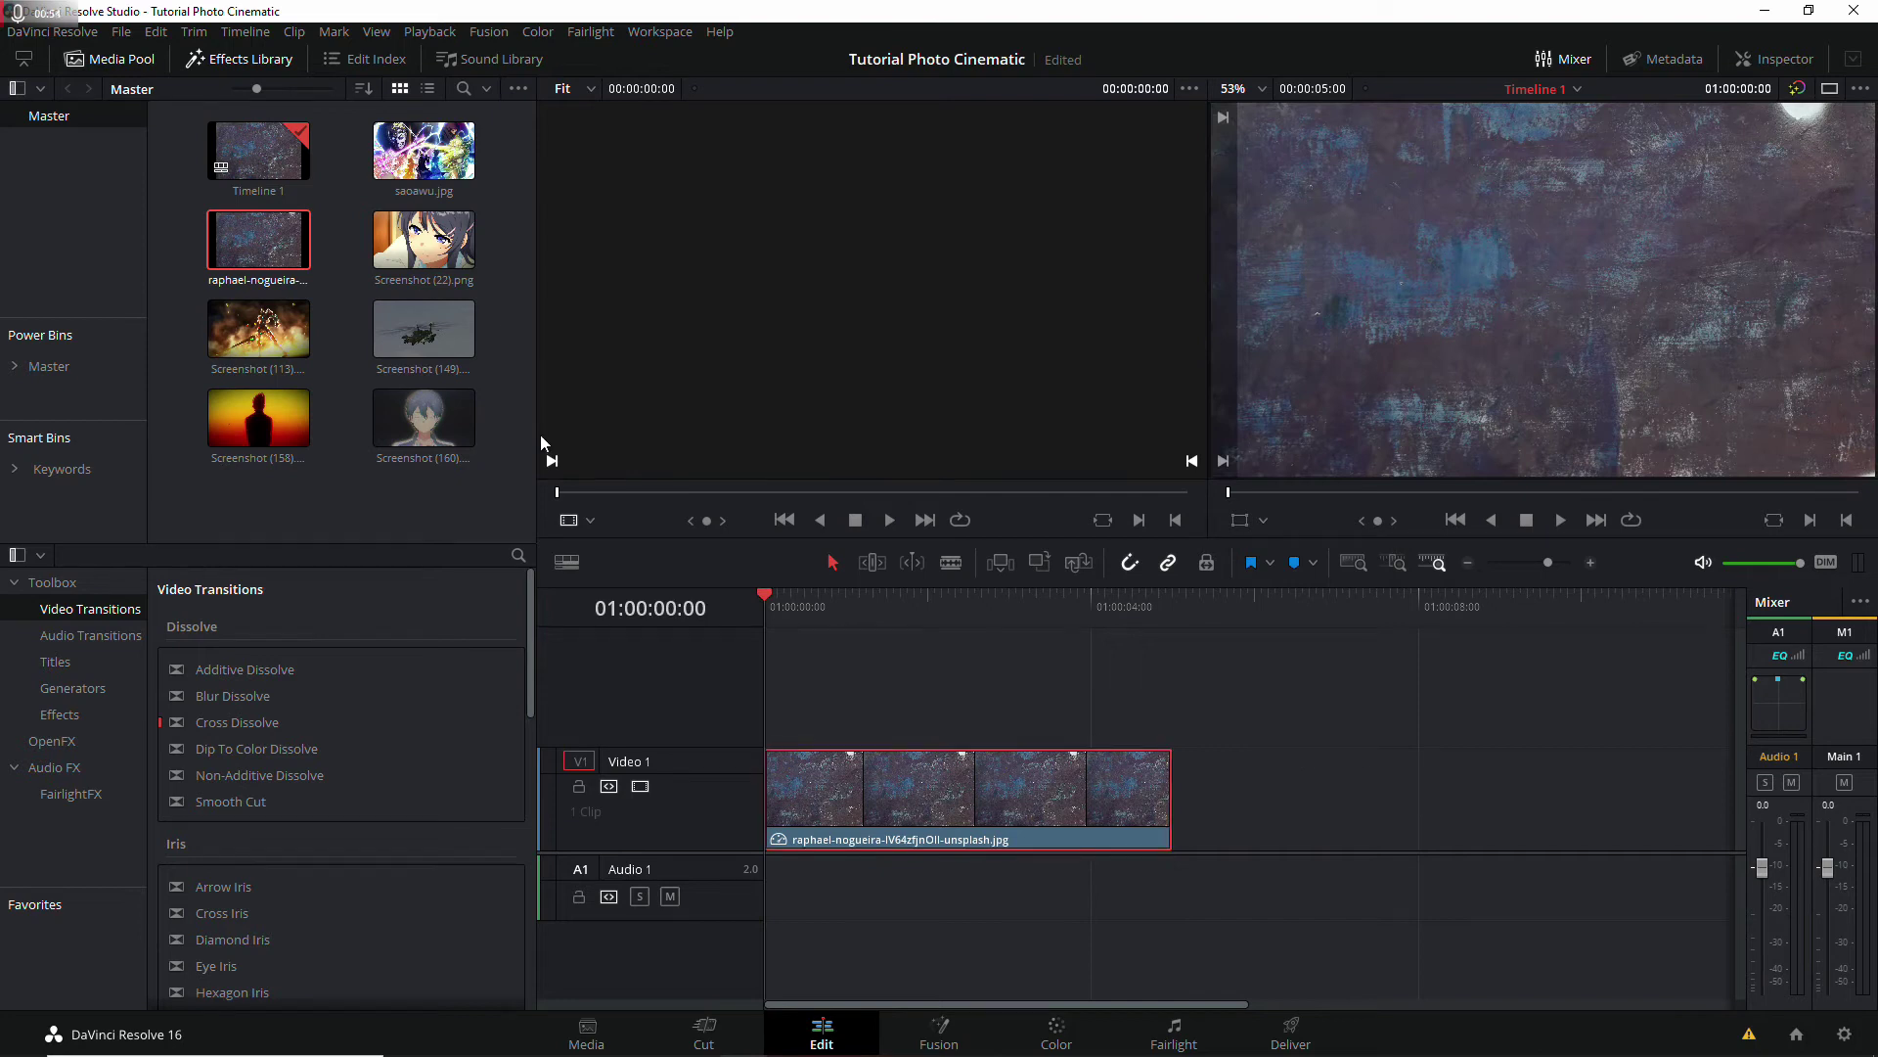
left_click(1779, 59)
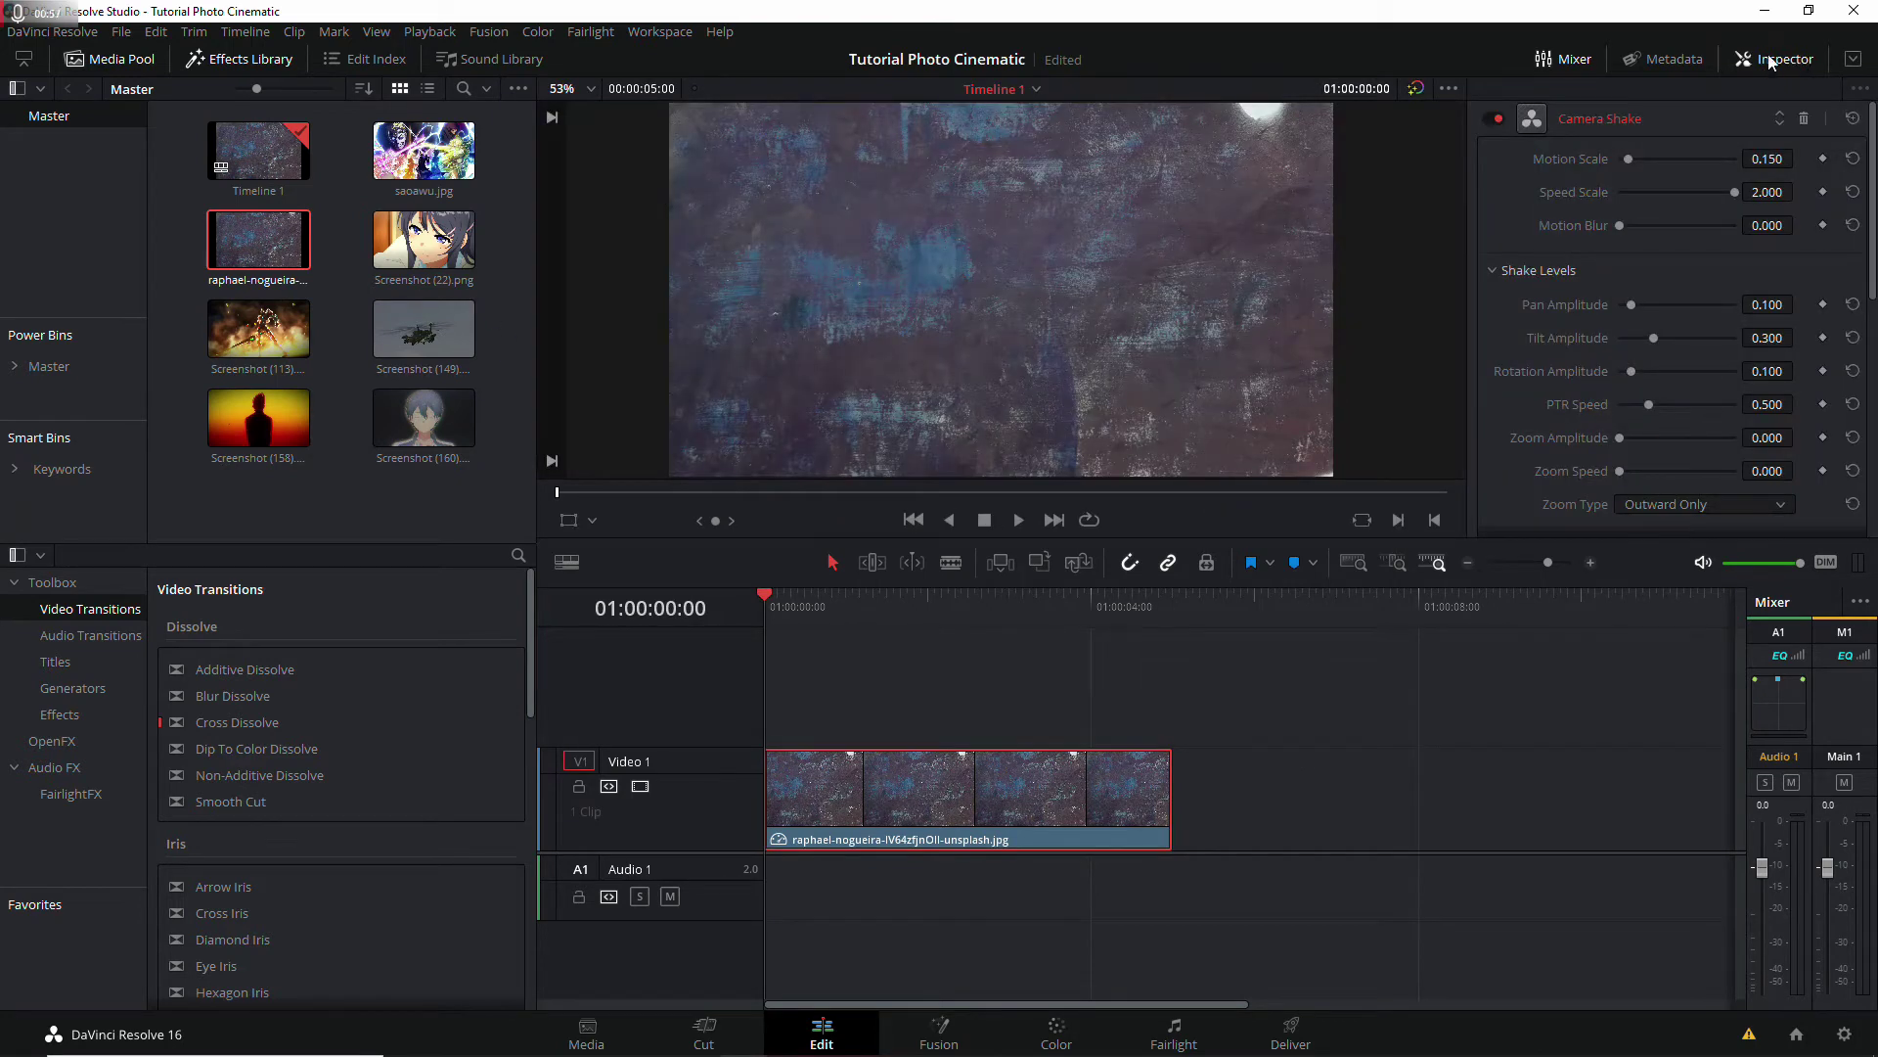
left_click(1772, 60)
left_click(1773, 60)
left_click_drag(423, 240, 929, 685)
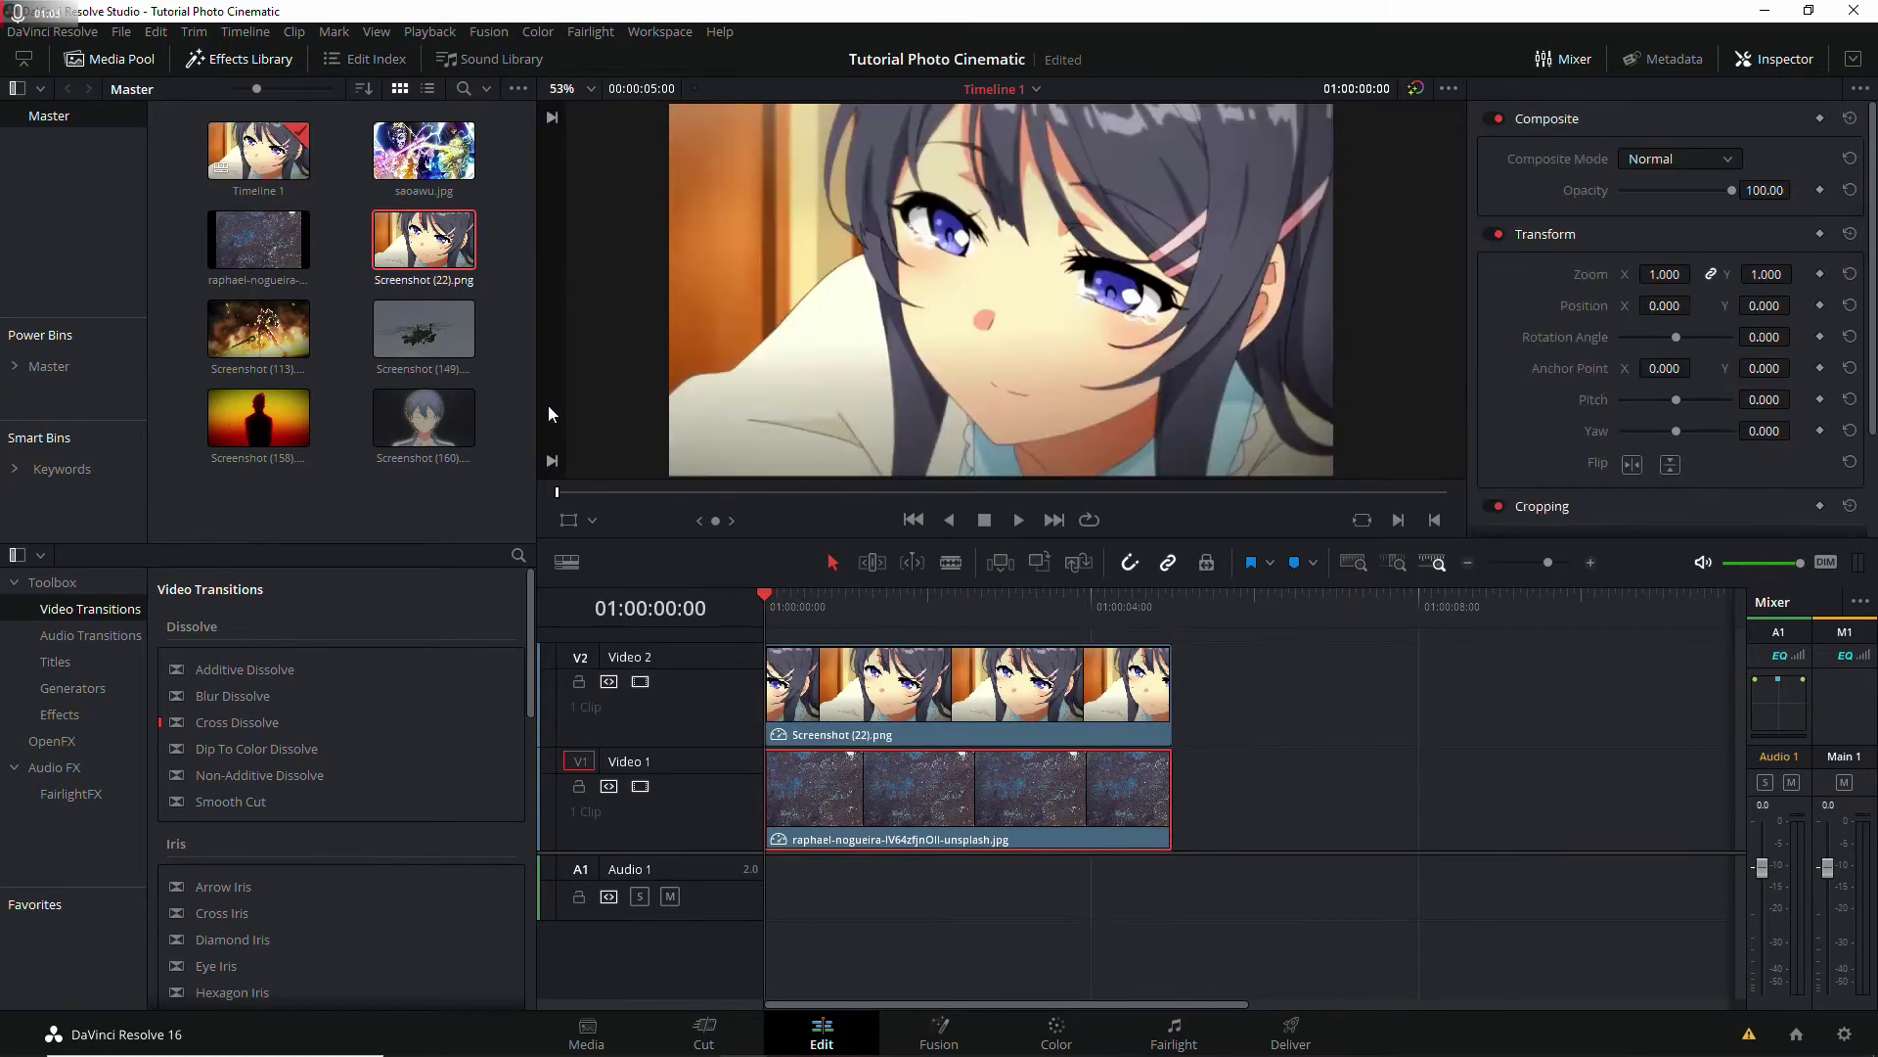
Step: Lengthen the background clip to about 7 seconds and extend the screenshot clip to match
left_click(1174, 788)
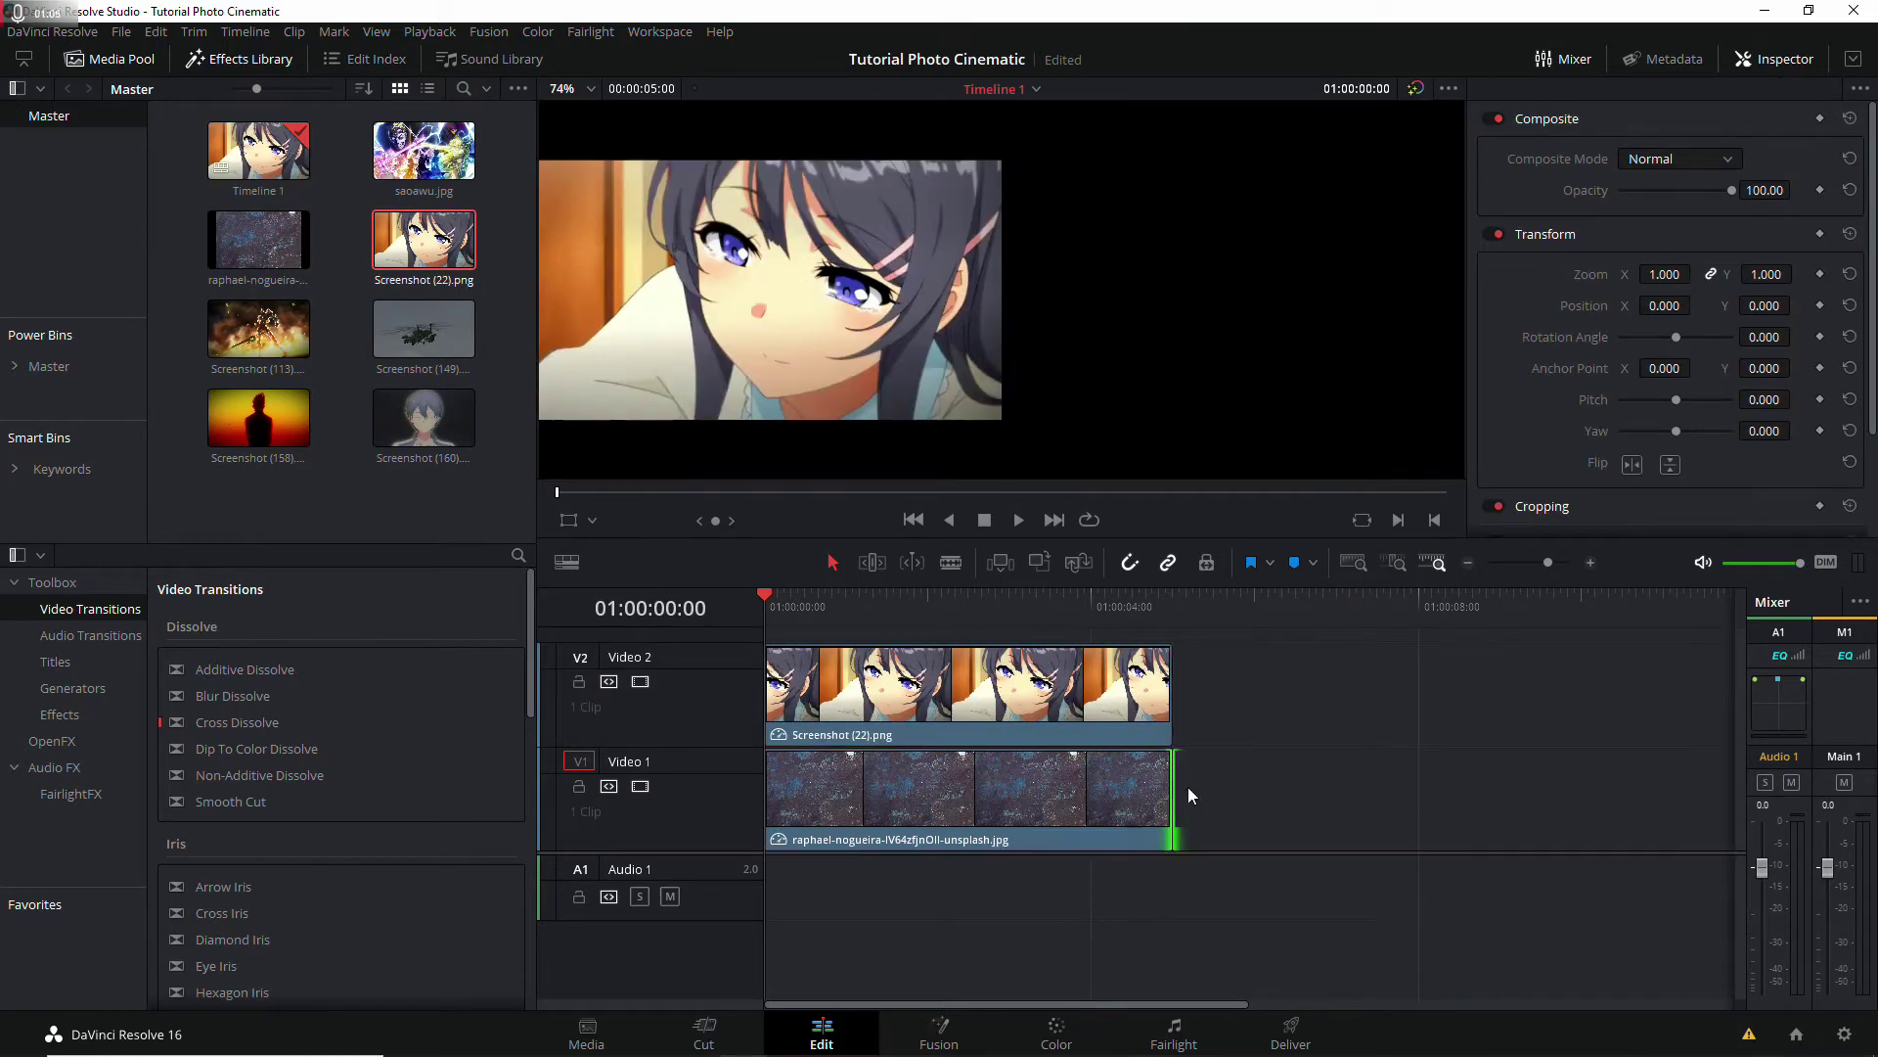
left_click(1161, 668)
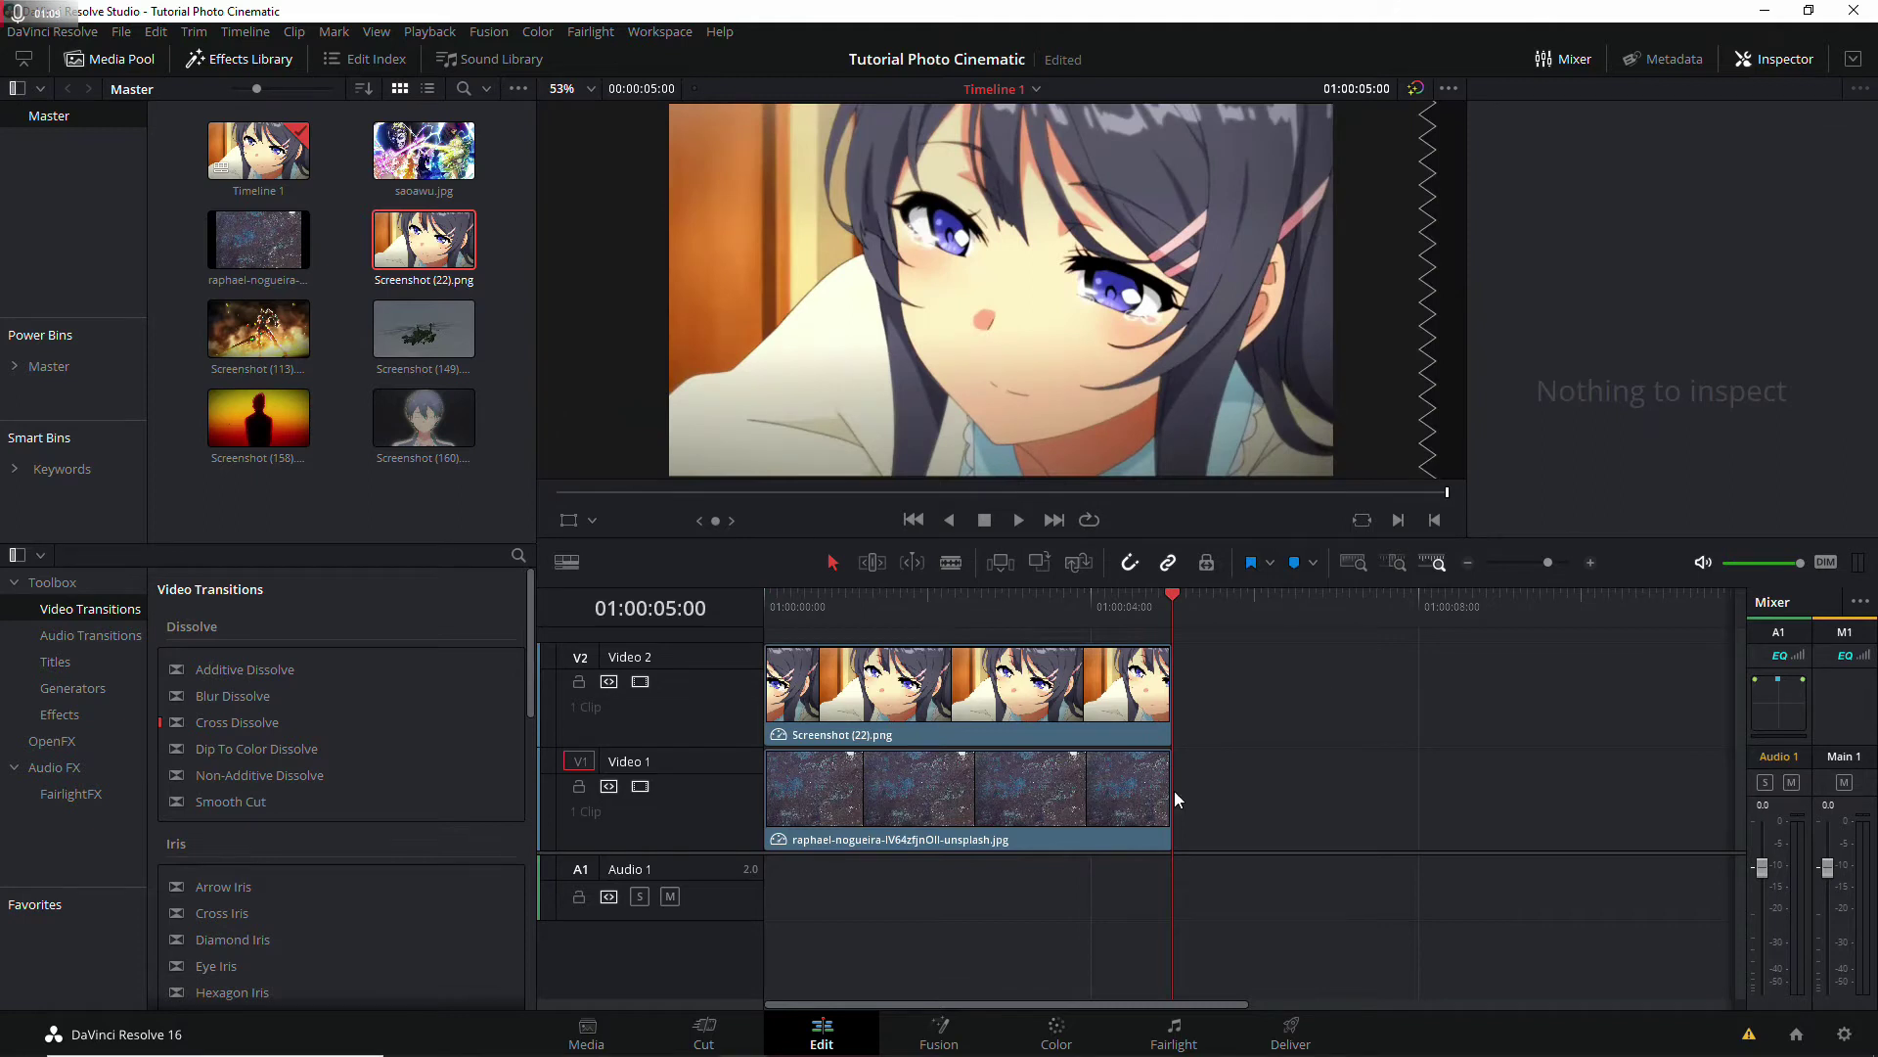
key("shift+Left")
left_click_drag(1171, 812, 1376, 797)
left_click(1383, 684)
left_click(1272, 684)
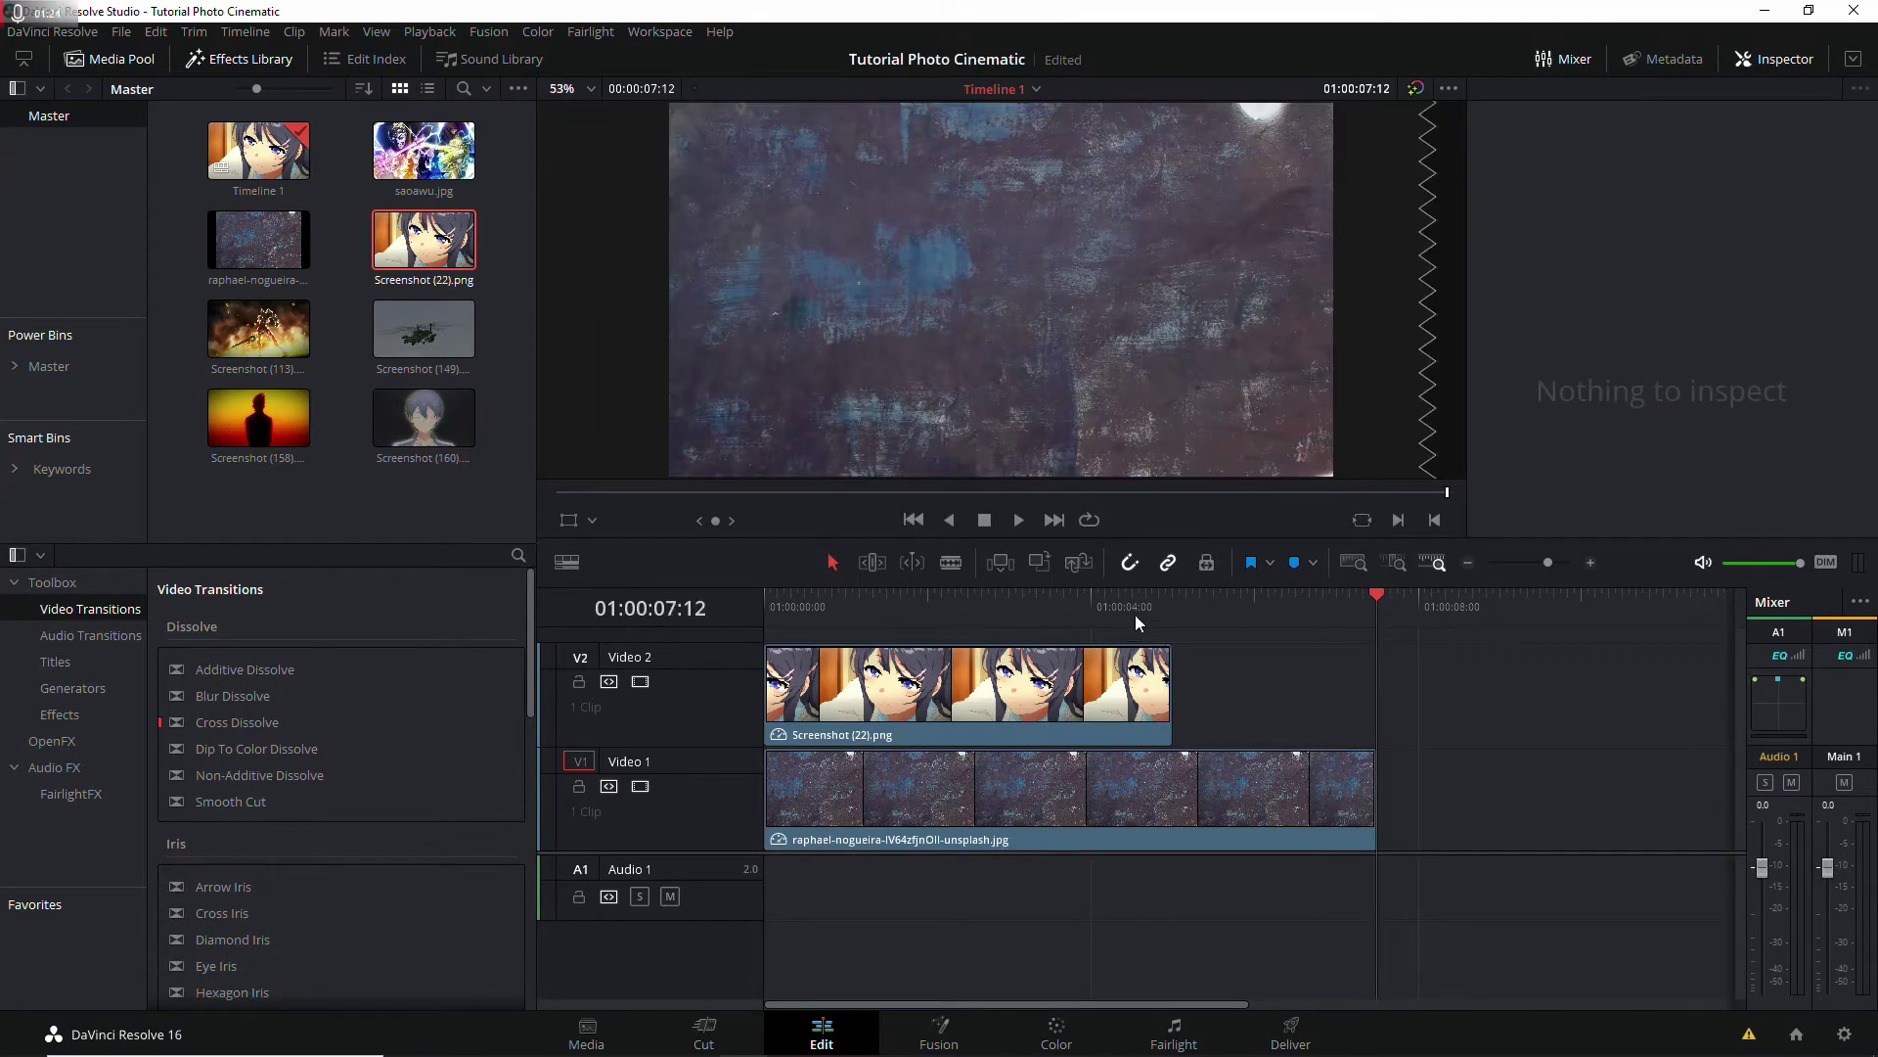
left_click(1071, 606)
left_click(1027, 690)
left_click_drag(1172, 700, 1389, 783)
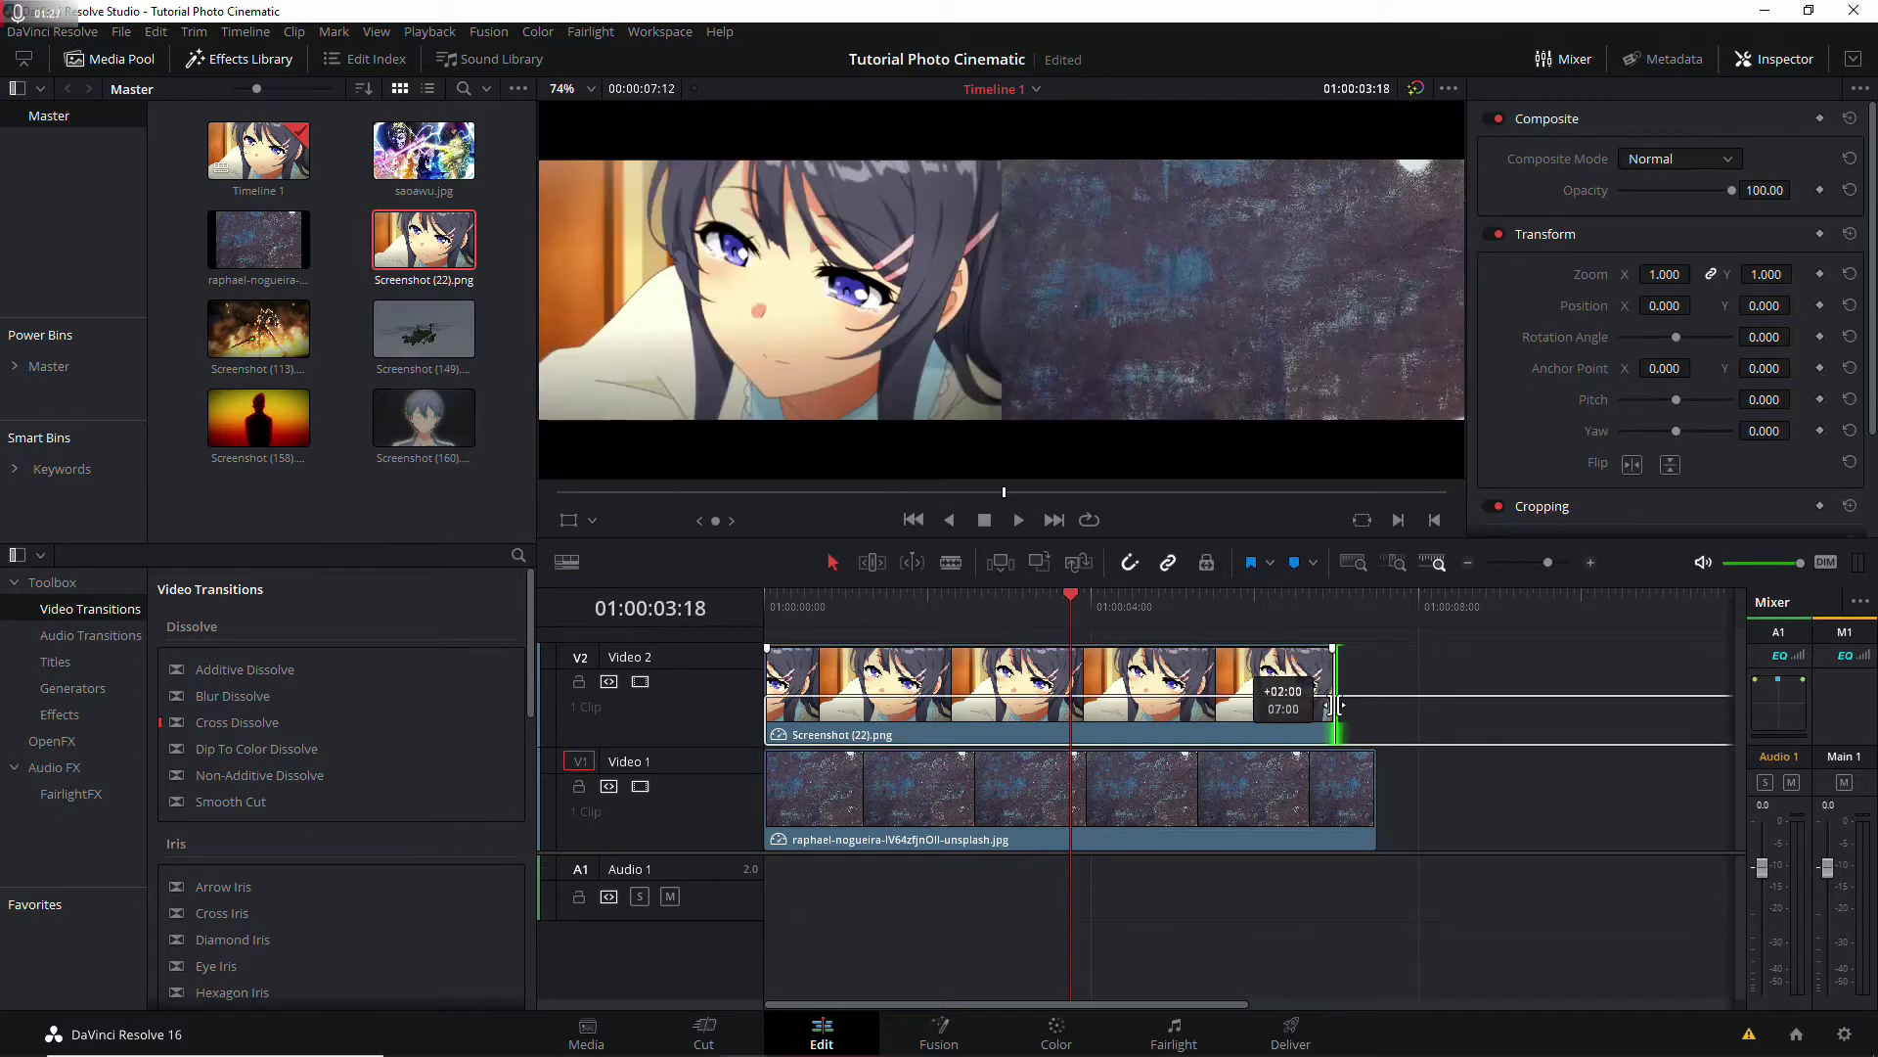
Step: Turn the screenshot into compound clip 'Photo' and open its own timeline
left_click(1067, 692)
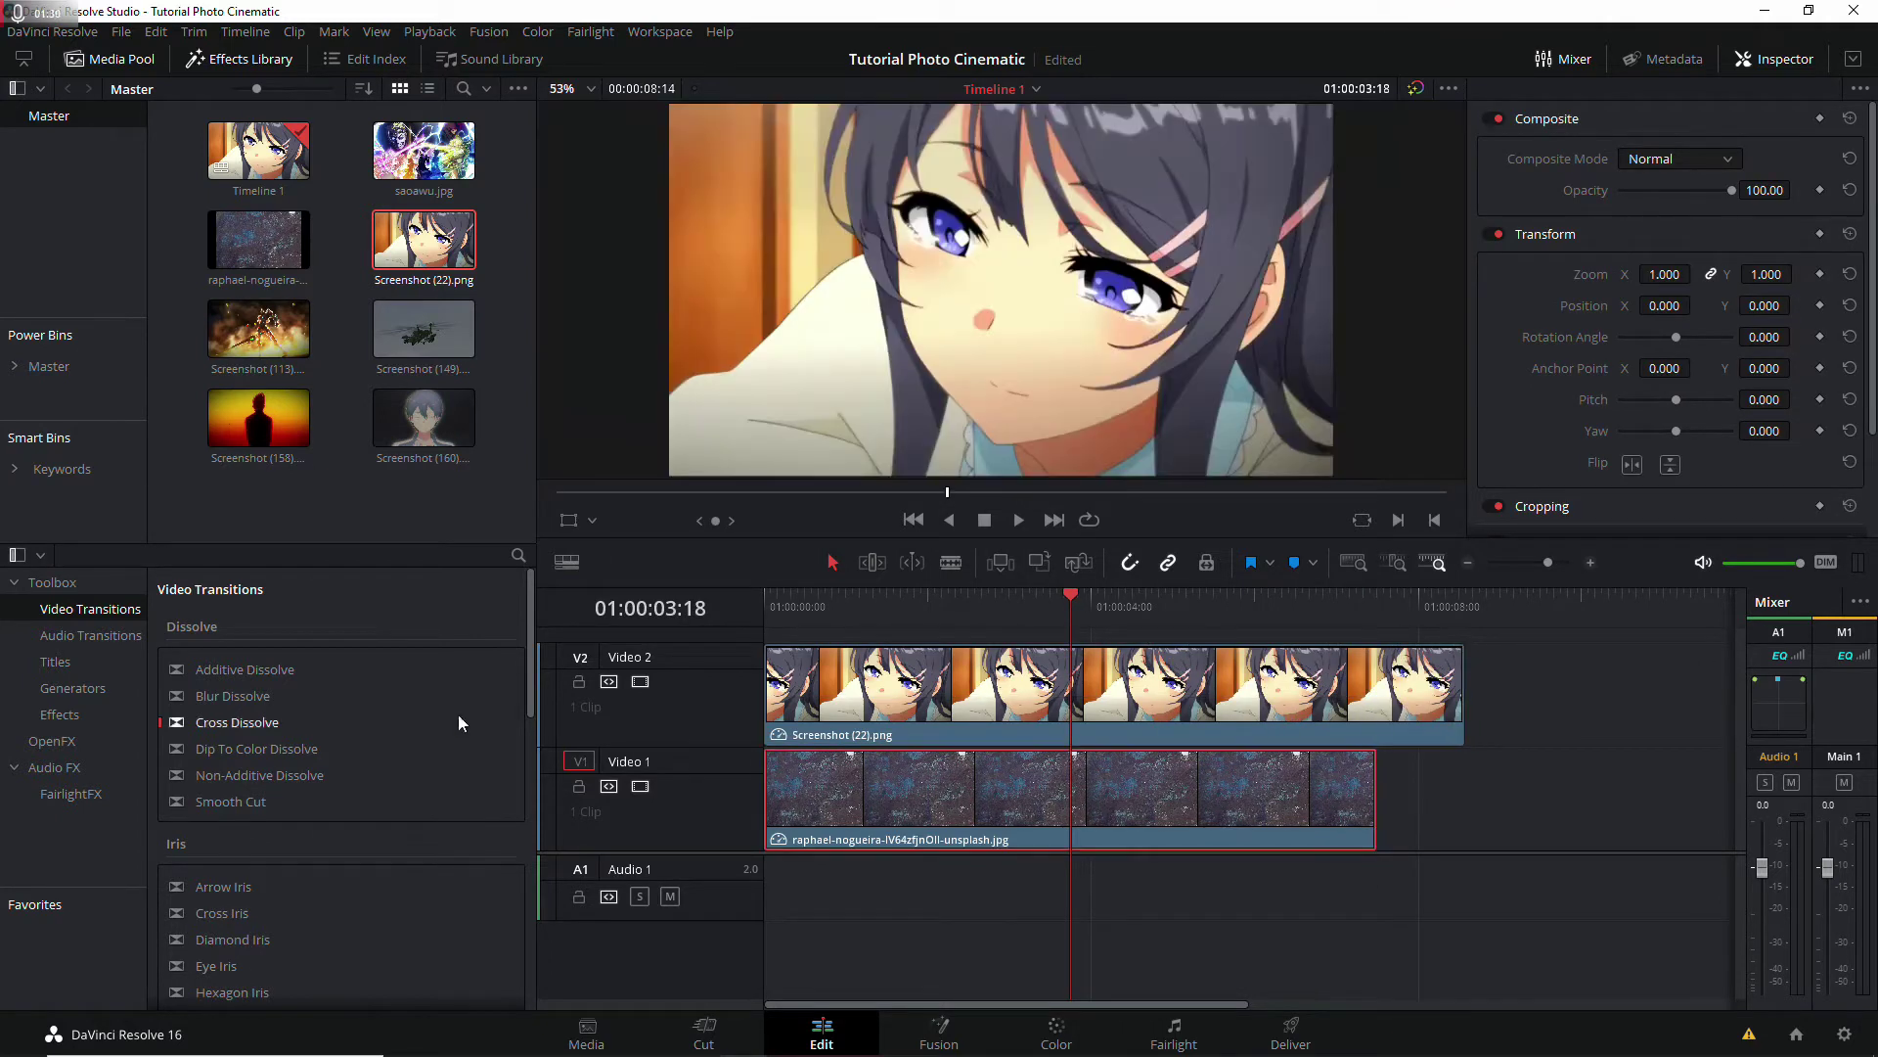
right_click(1219, 719)
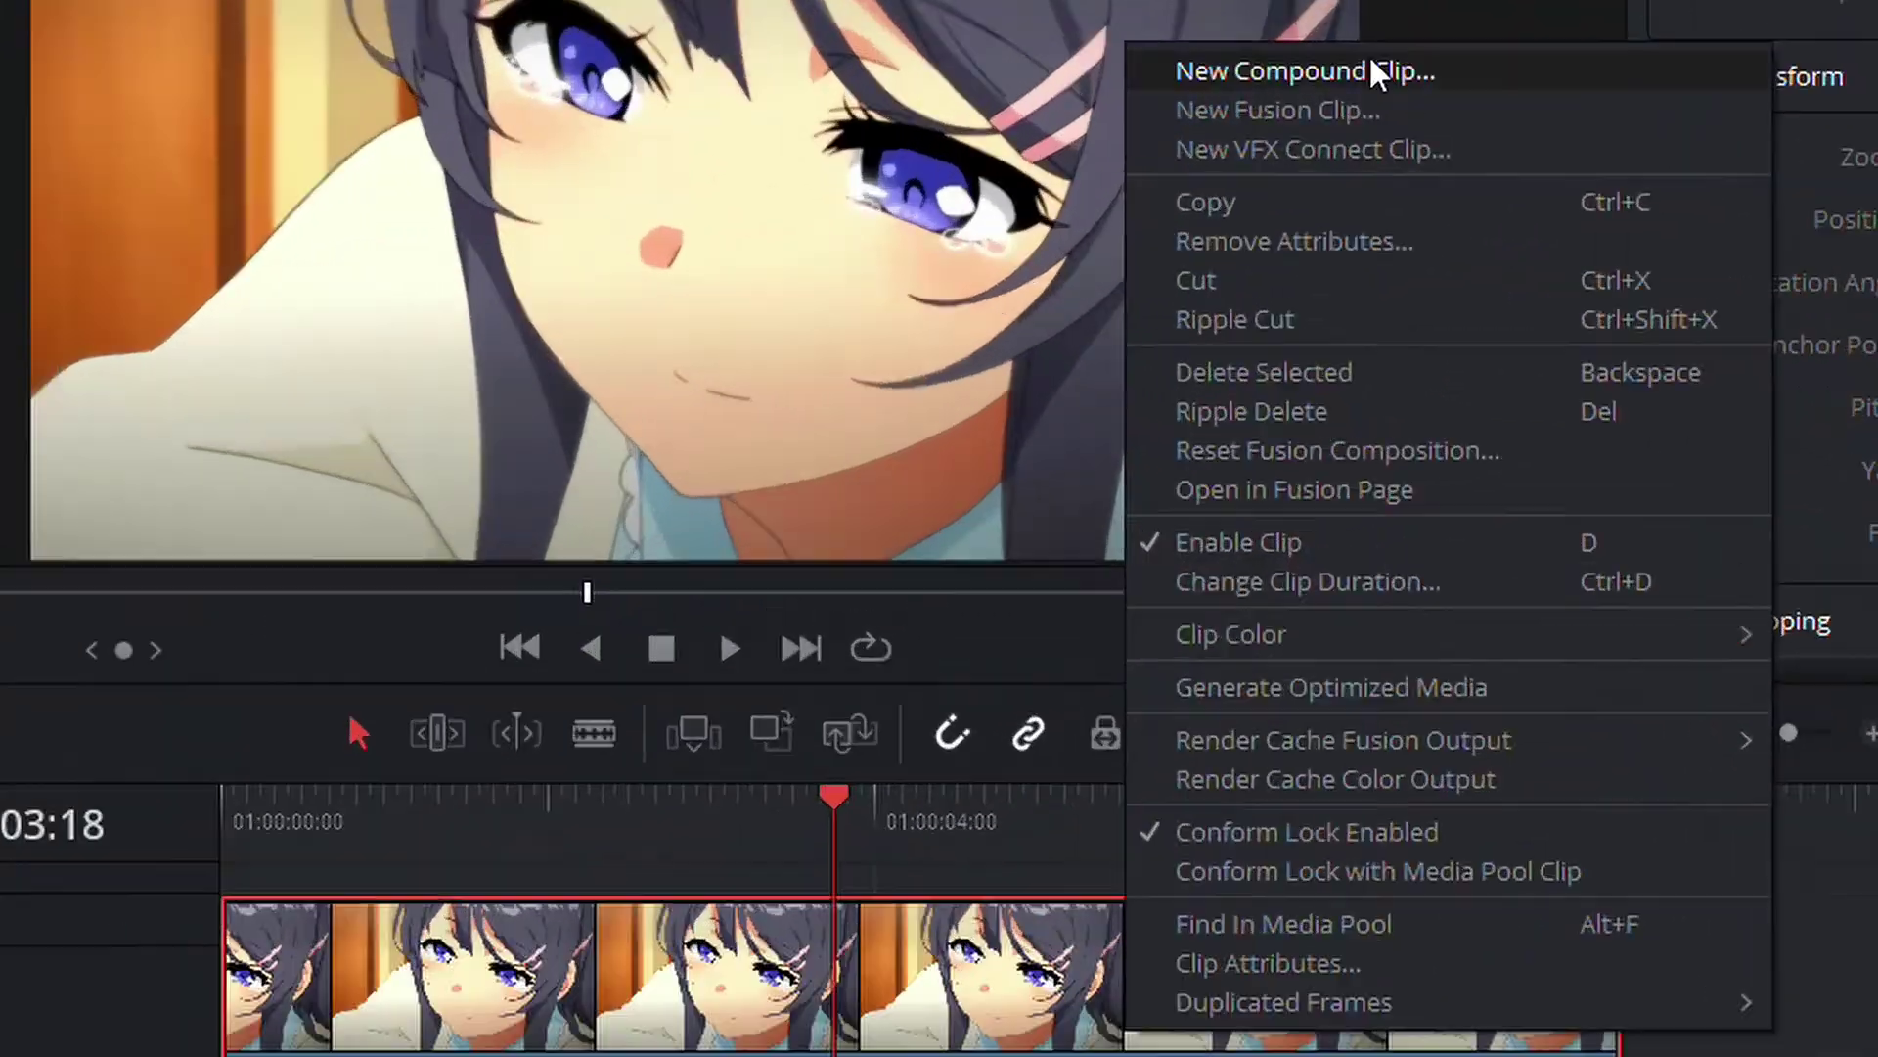
left_click(1349, 228)
type("Photo")
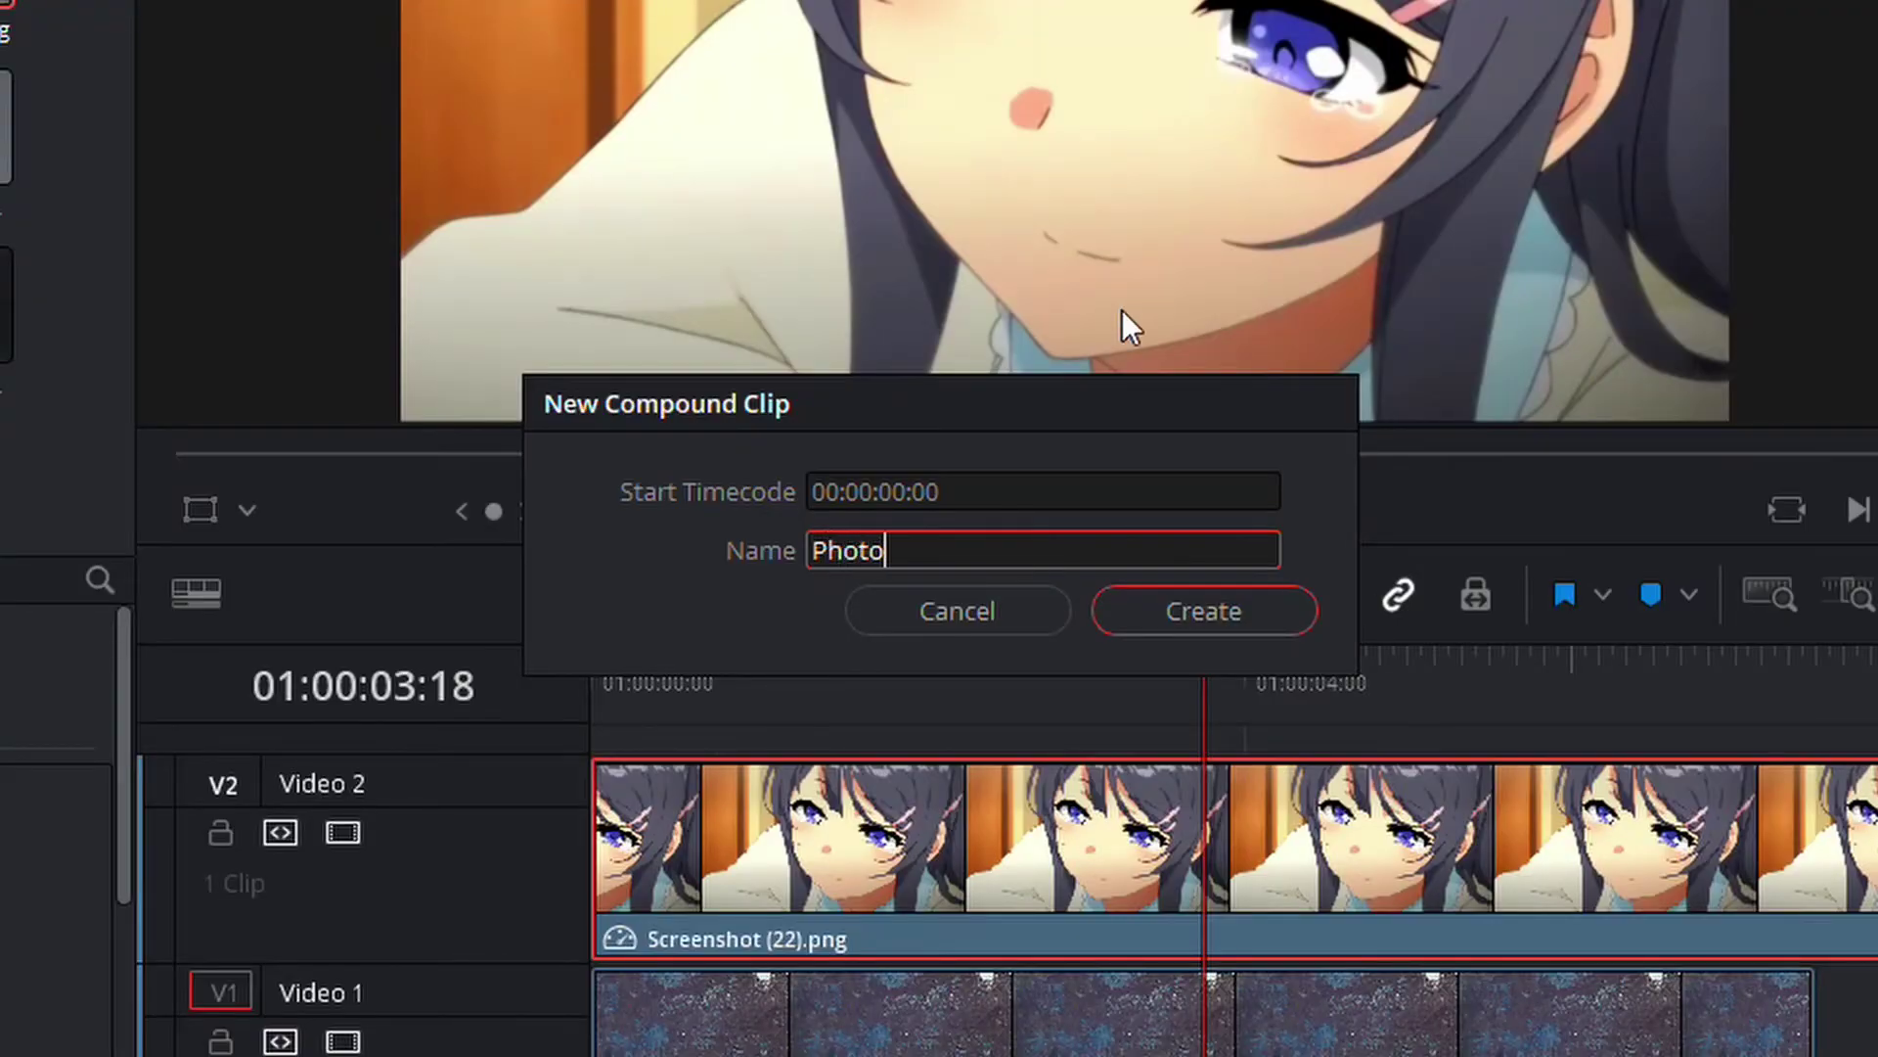
key("Return")
right_click(1135, 688)
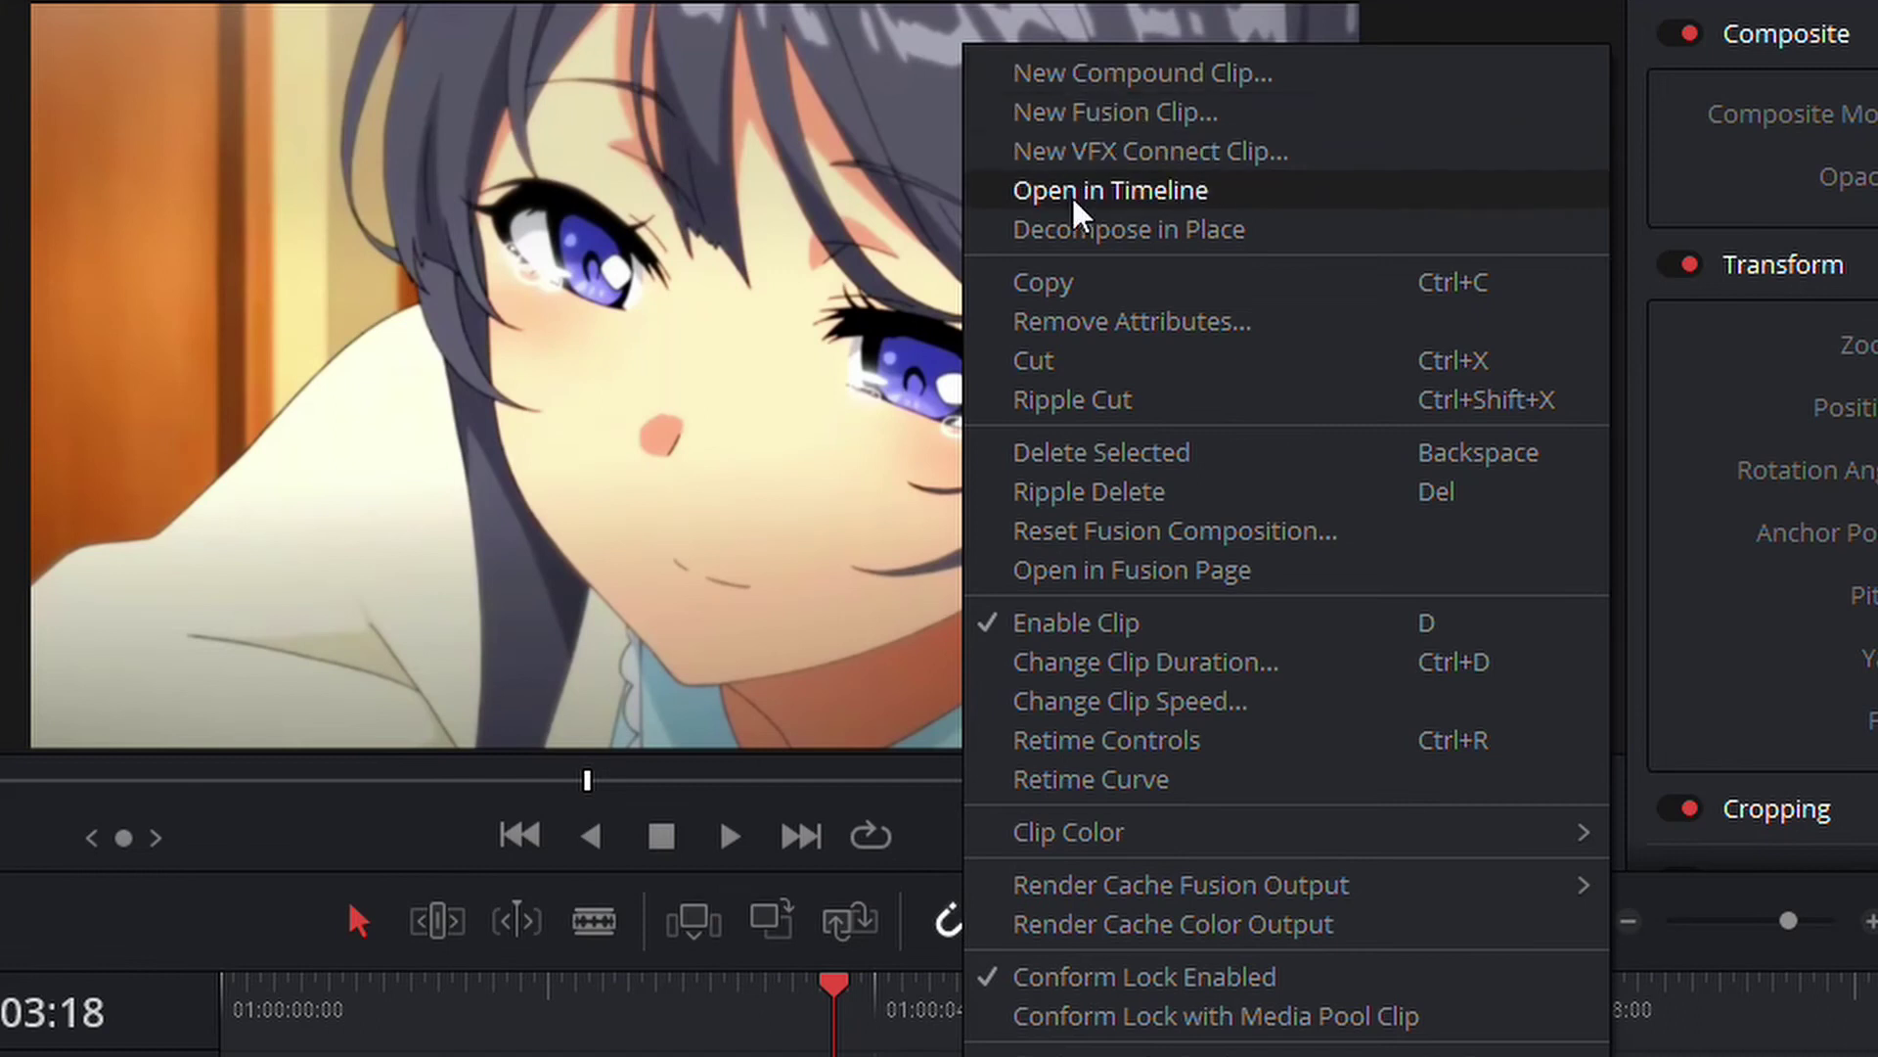
left_click(1072, 195)
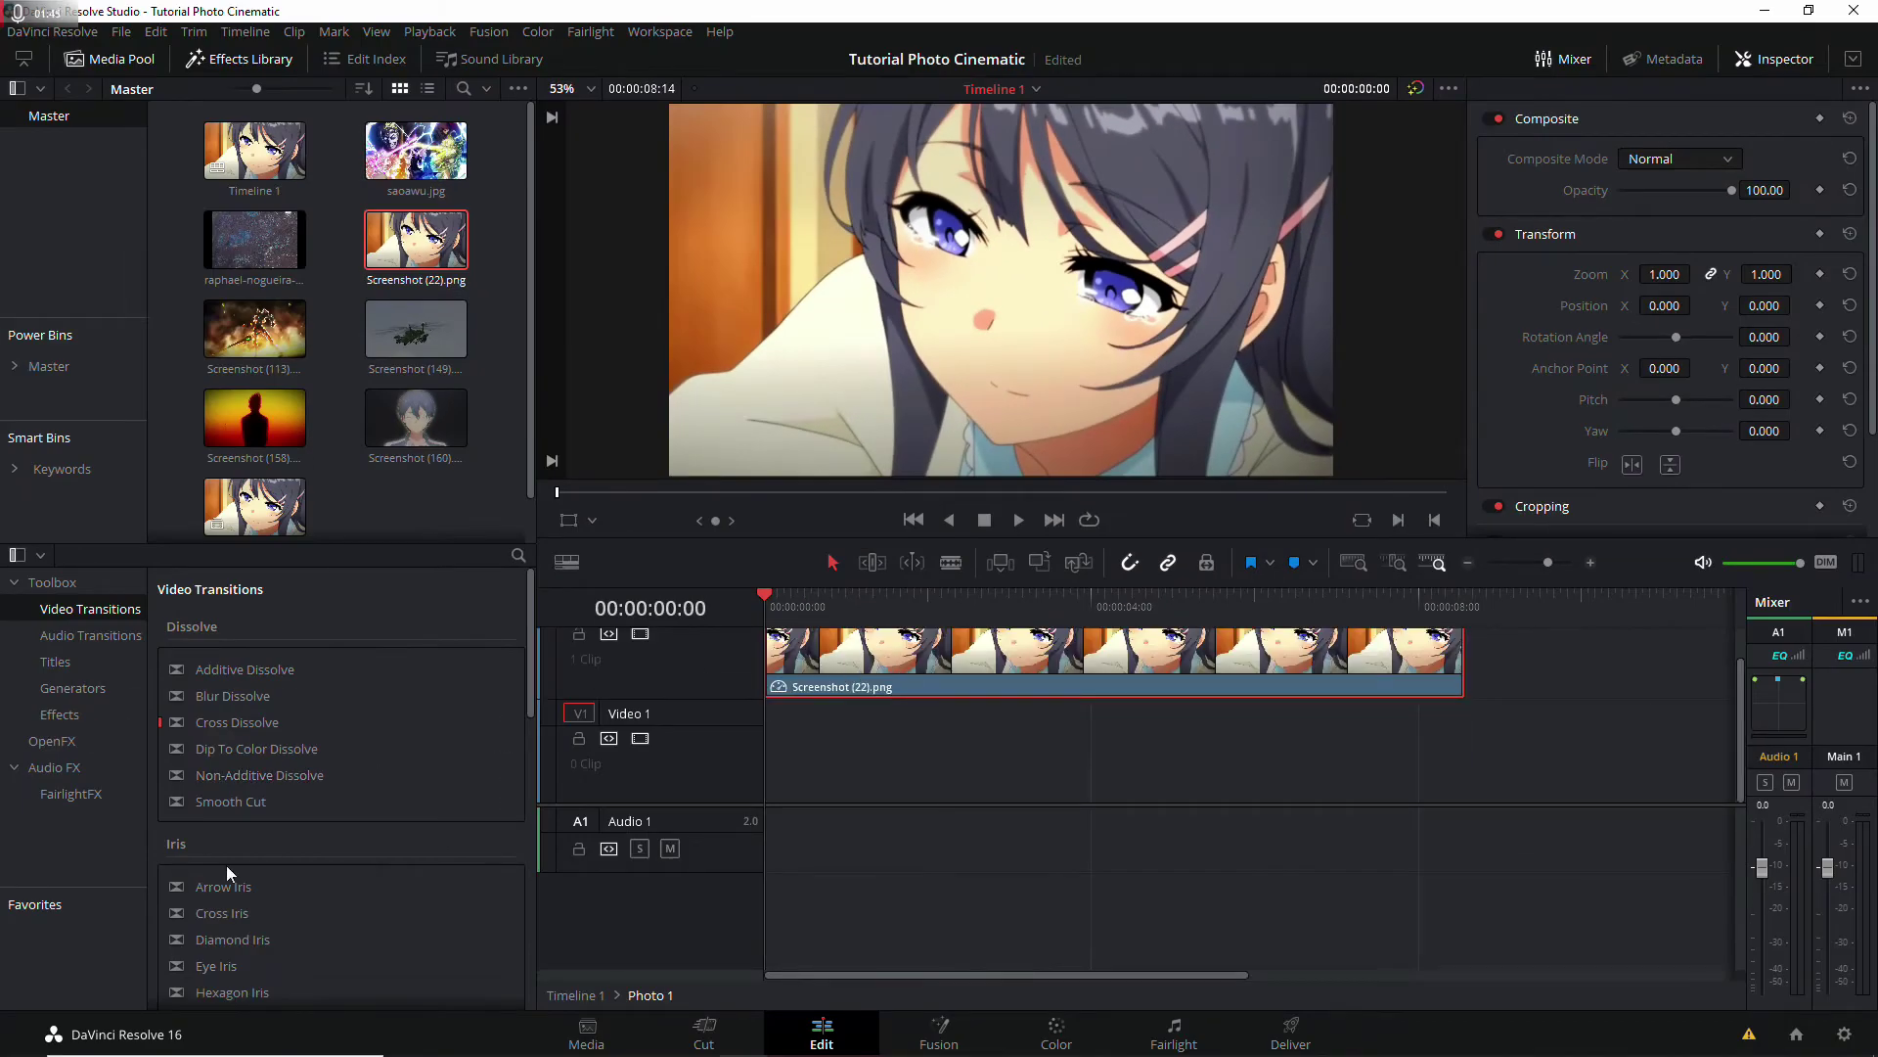
Step: Add a pure white Solid Color under the screenshot, extended to the screenshot's length
scroll(226, 865, "down", 3)
left_click(515, 556)
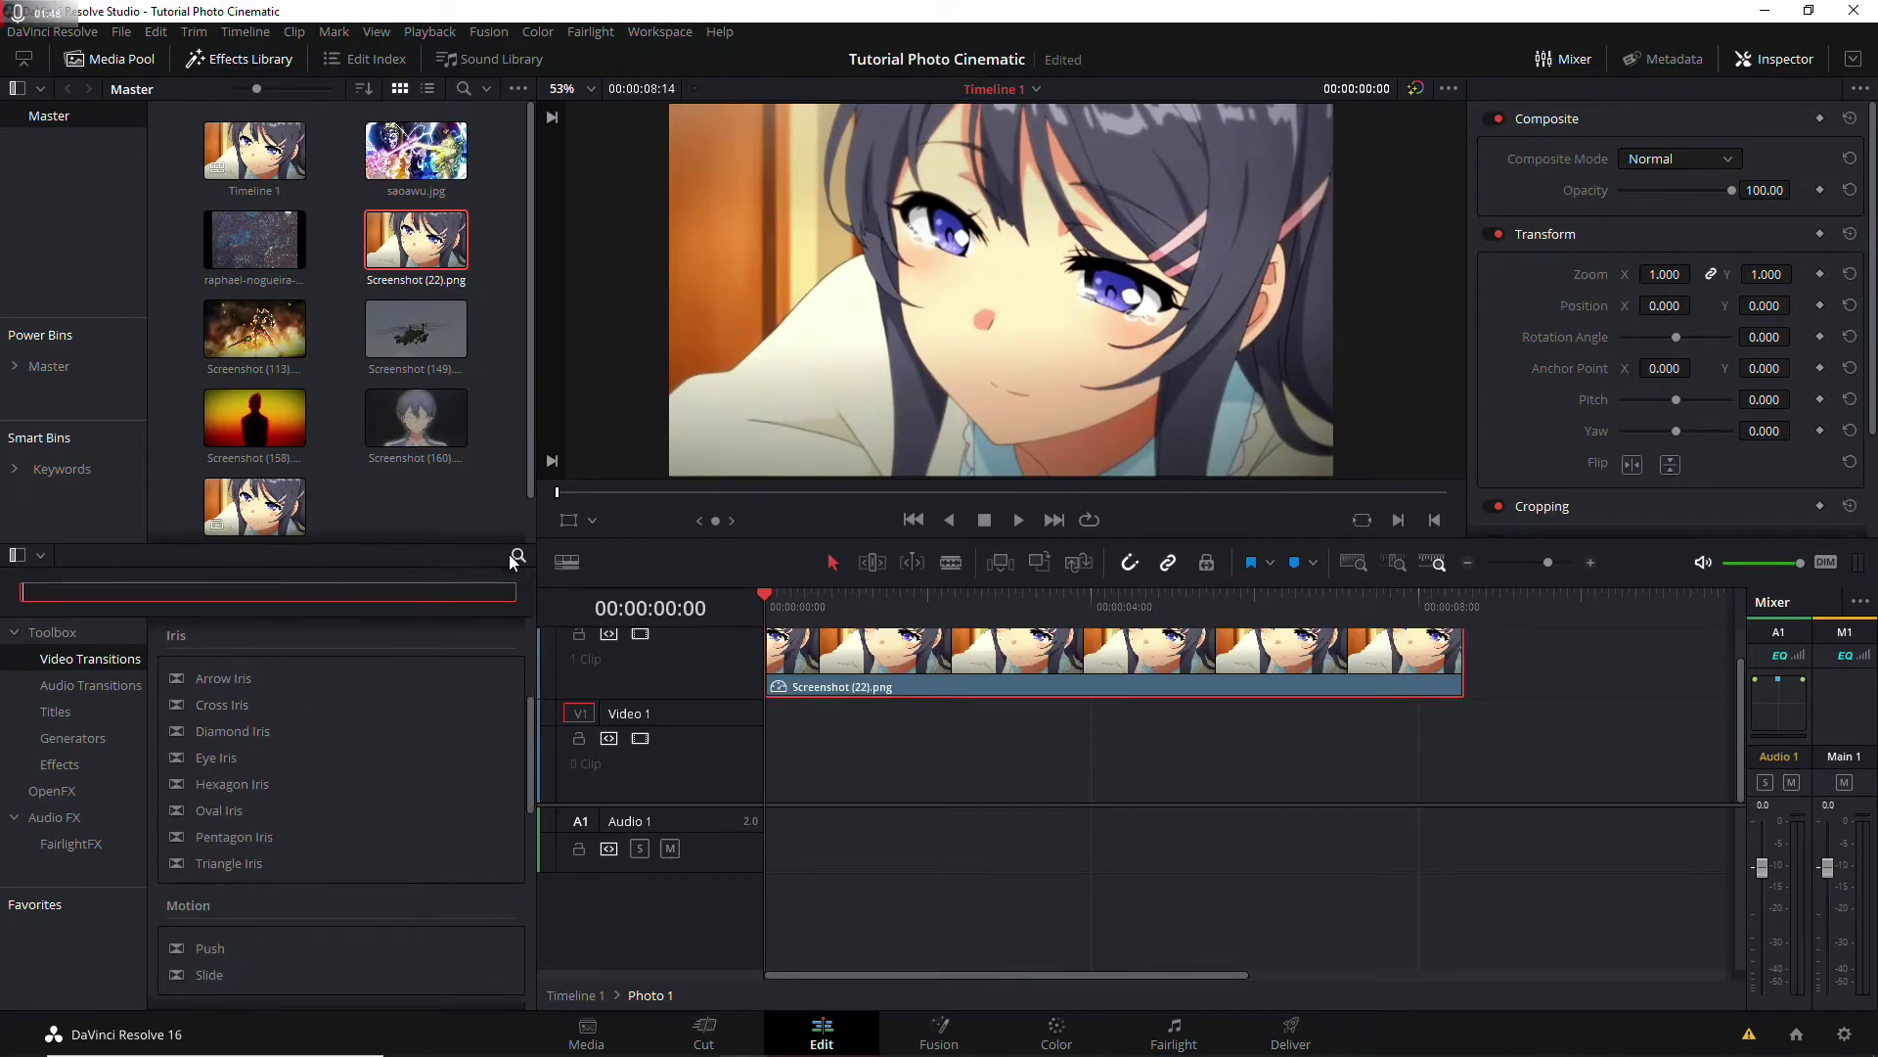
type("sol")
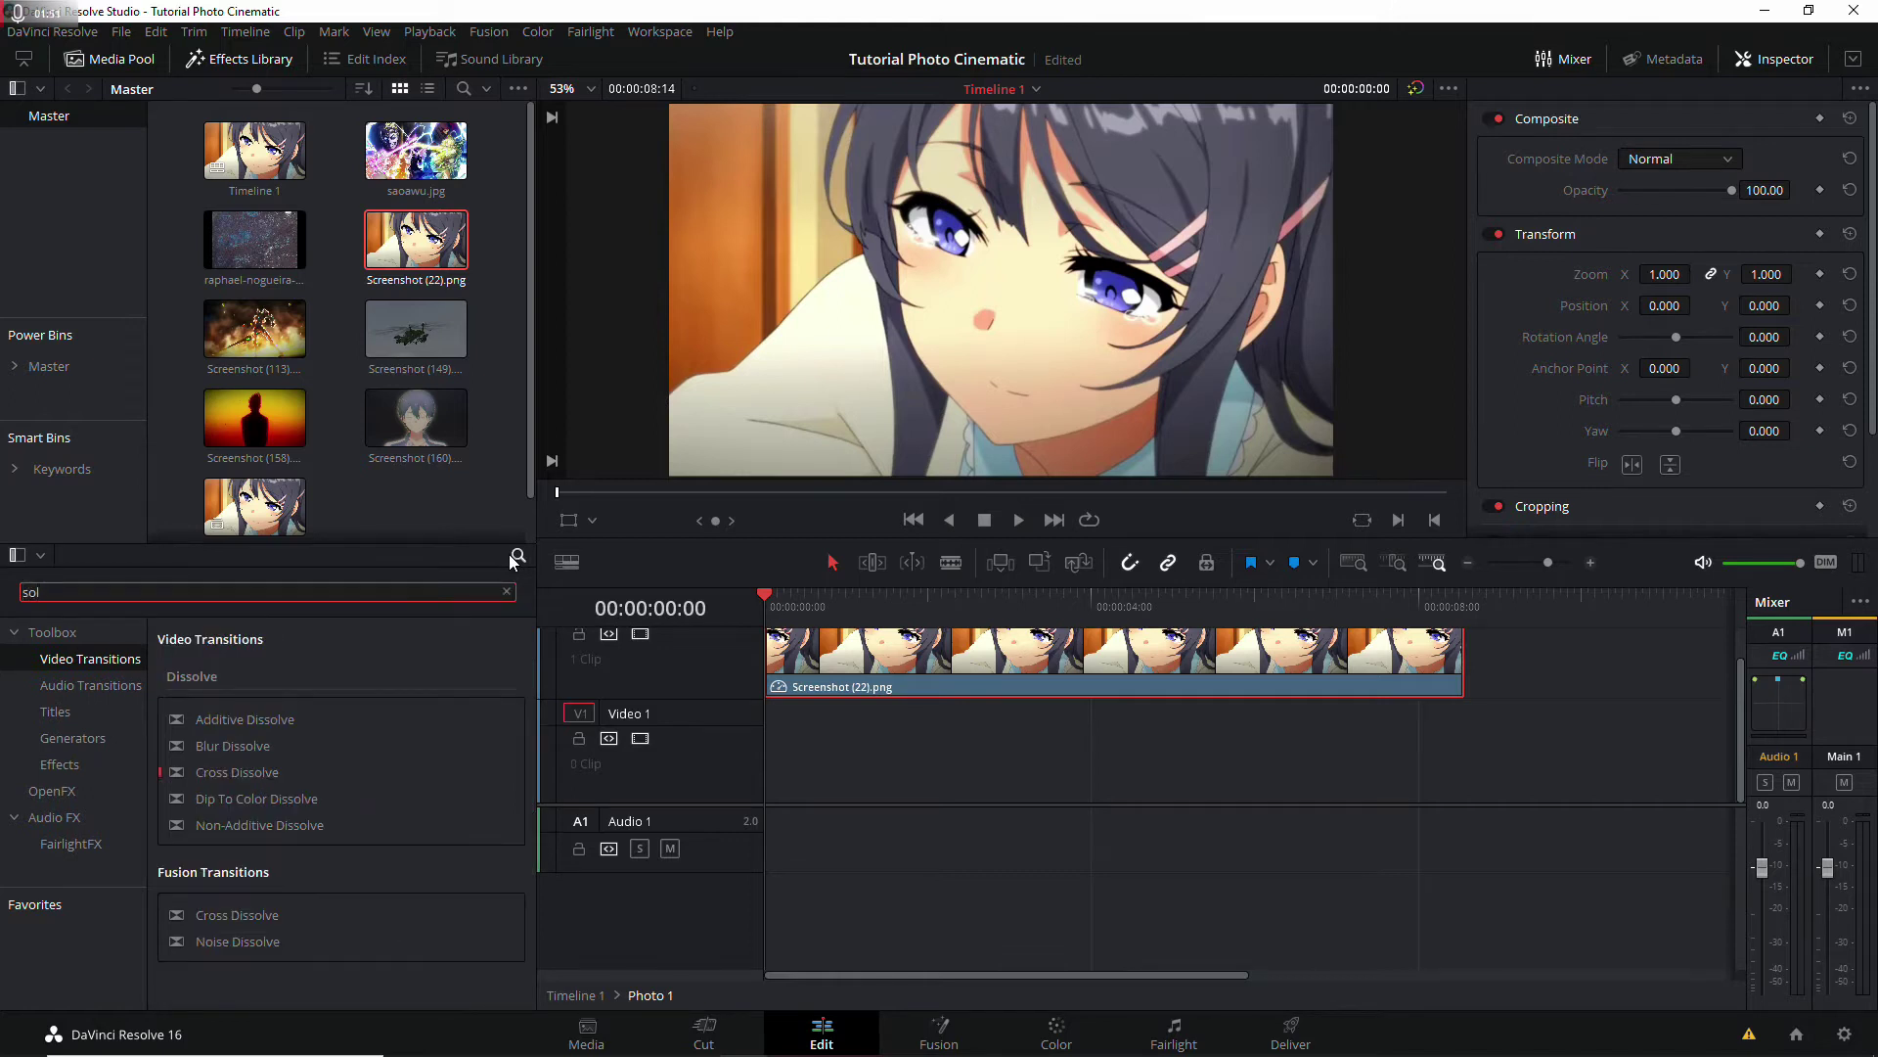
left_click_drag(231, 682, 998, 753)
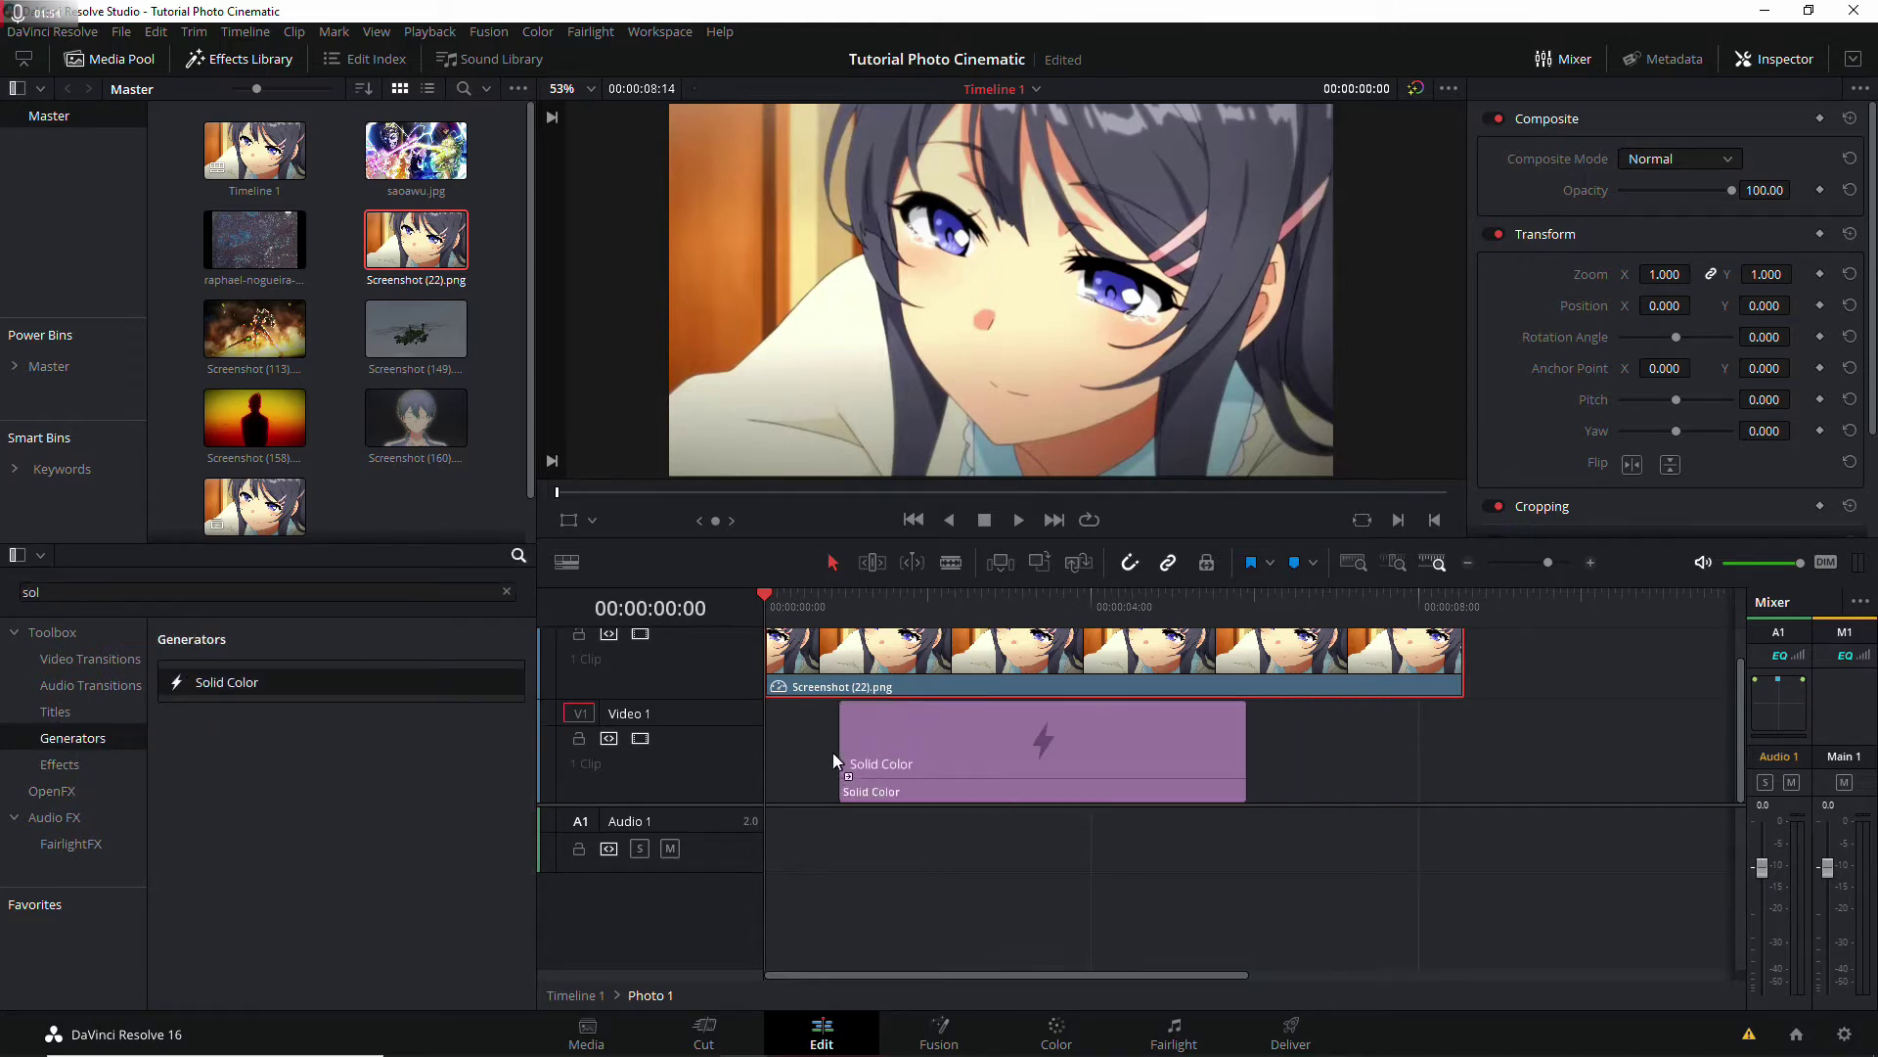
left_click_drag(1172, 747, 1441, 758)
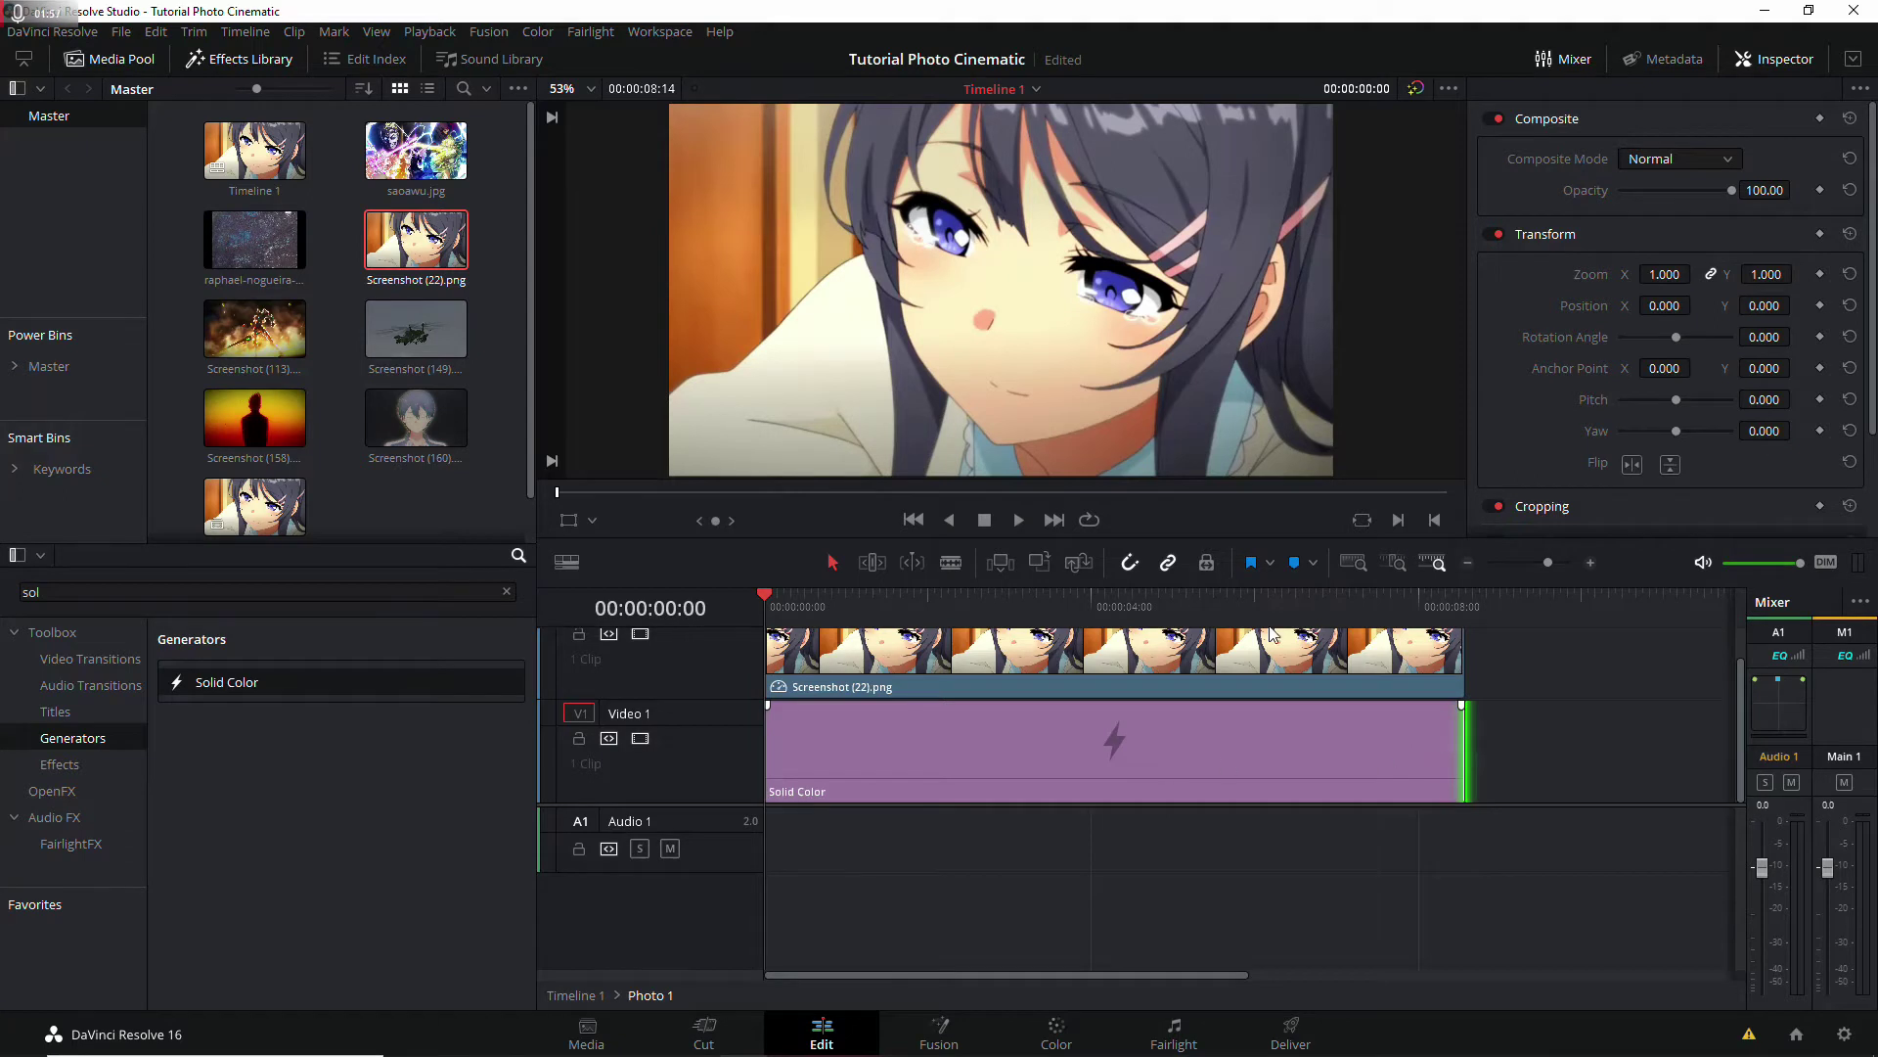
left_click(1115, 753)
left_click(1635, 189)
left_click_drag(1144, 389, 1149, 342)
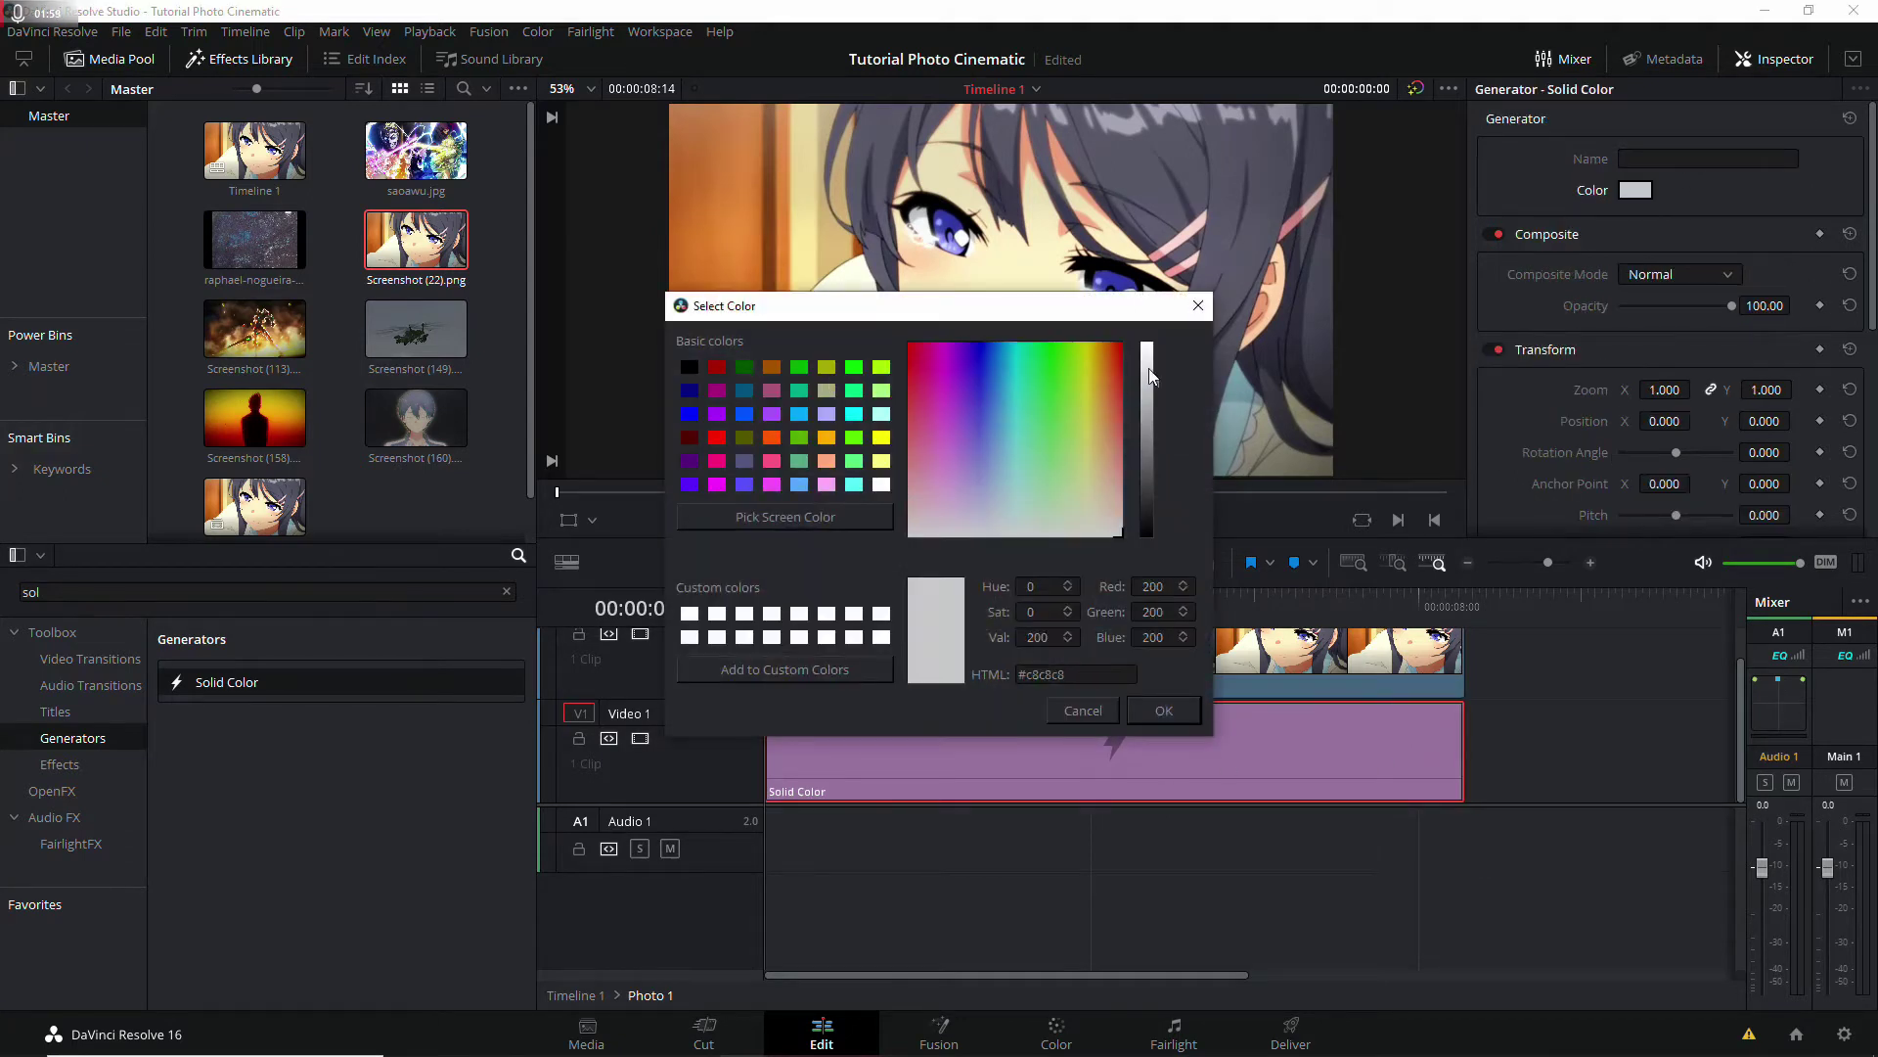
left_click(1164, 712)
Step: Zoom the screenshot to 0.95 and set Crop Top and Crop Bottom to 10
left_click(994, 673)
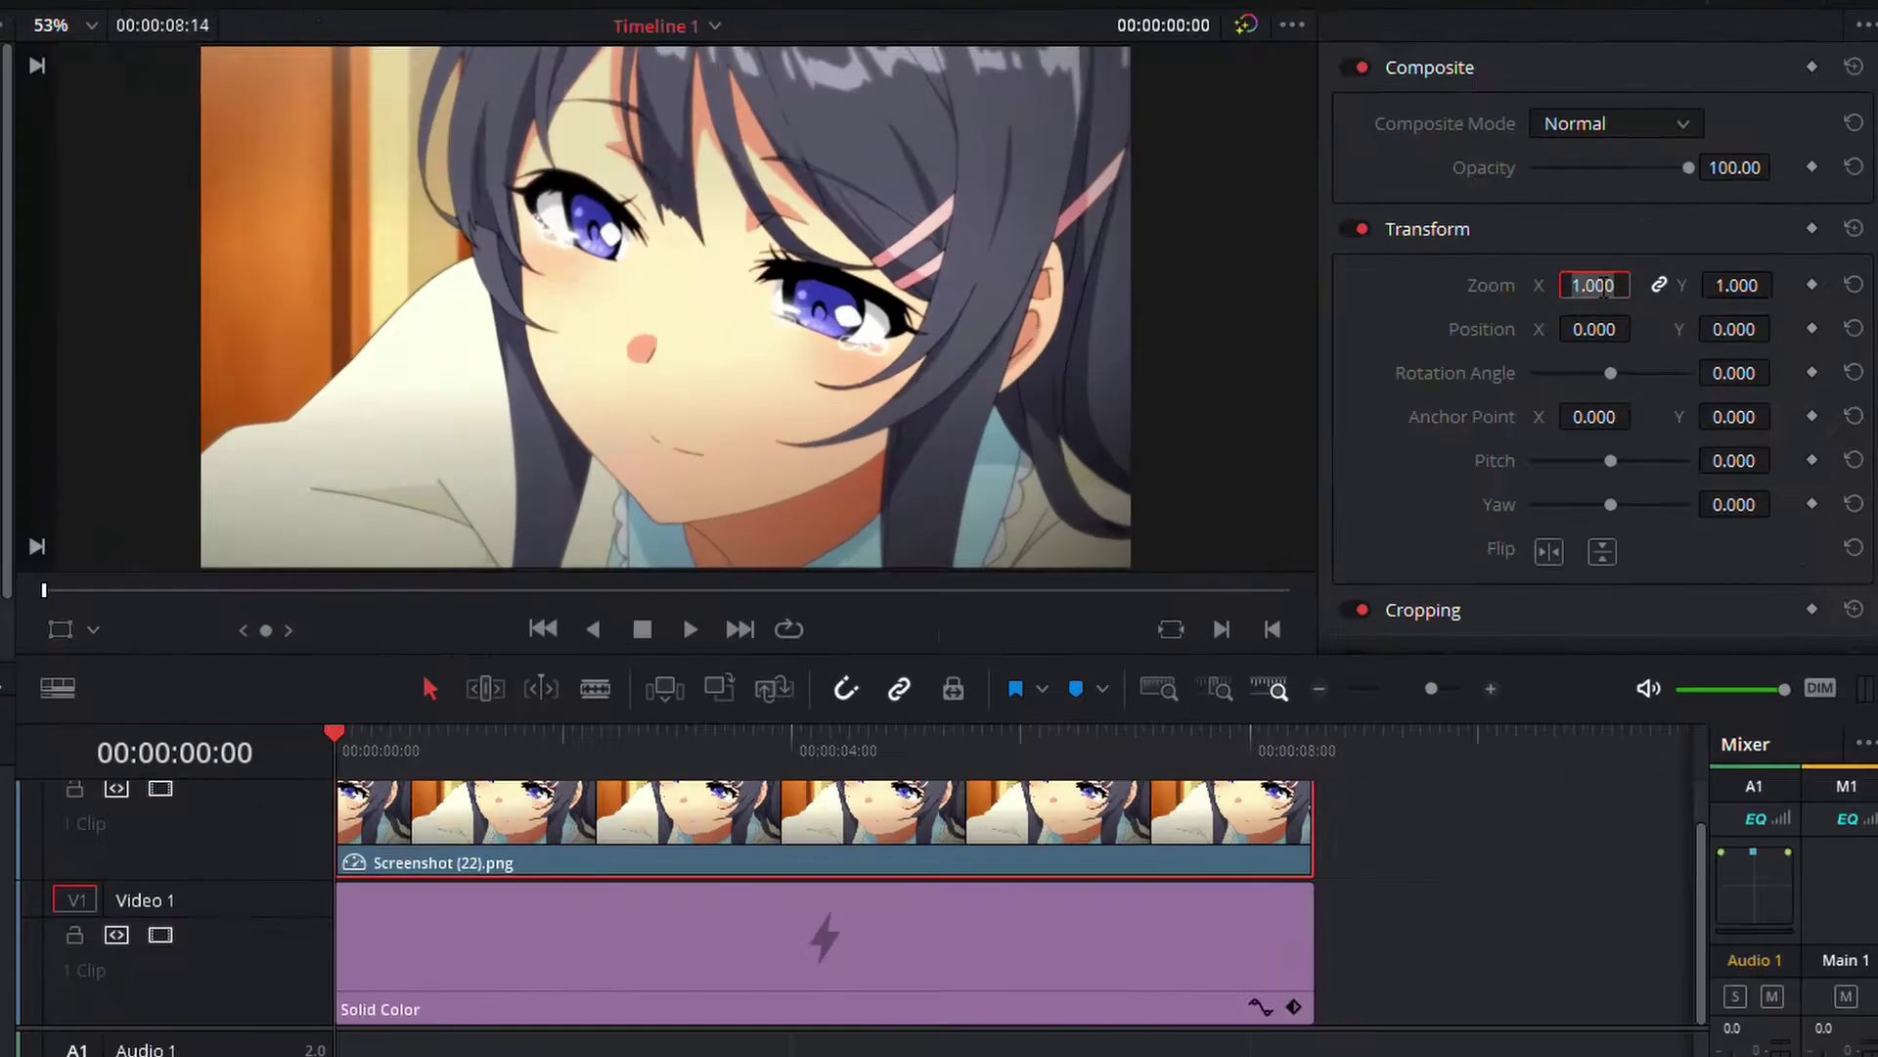
type("0.")
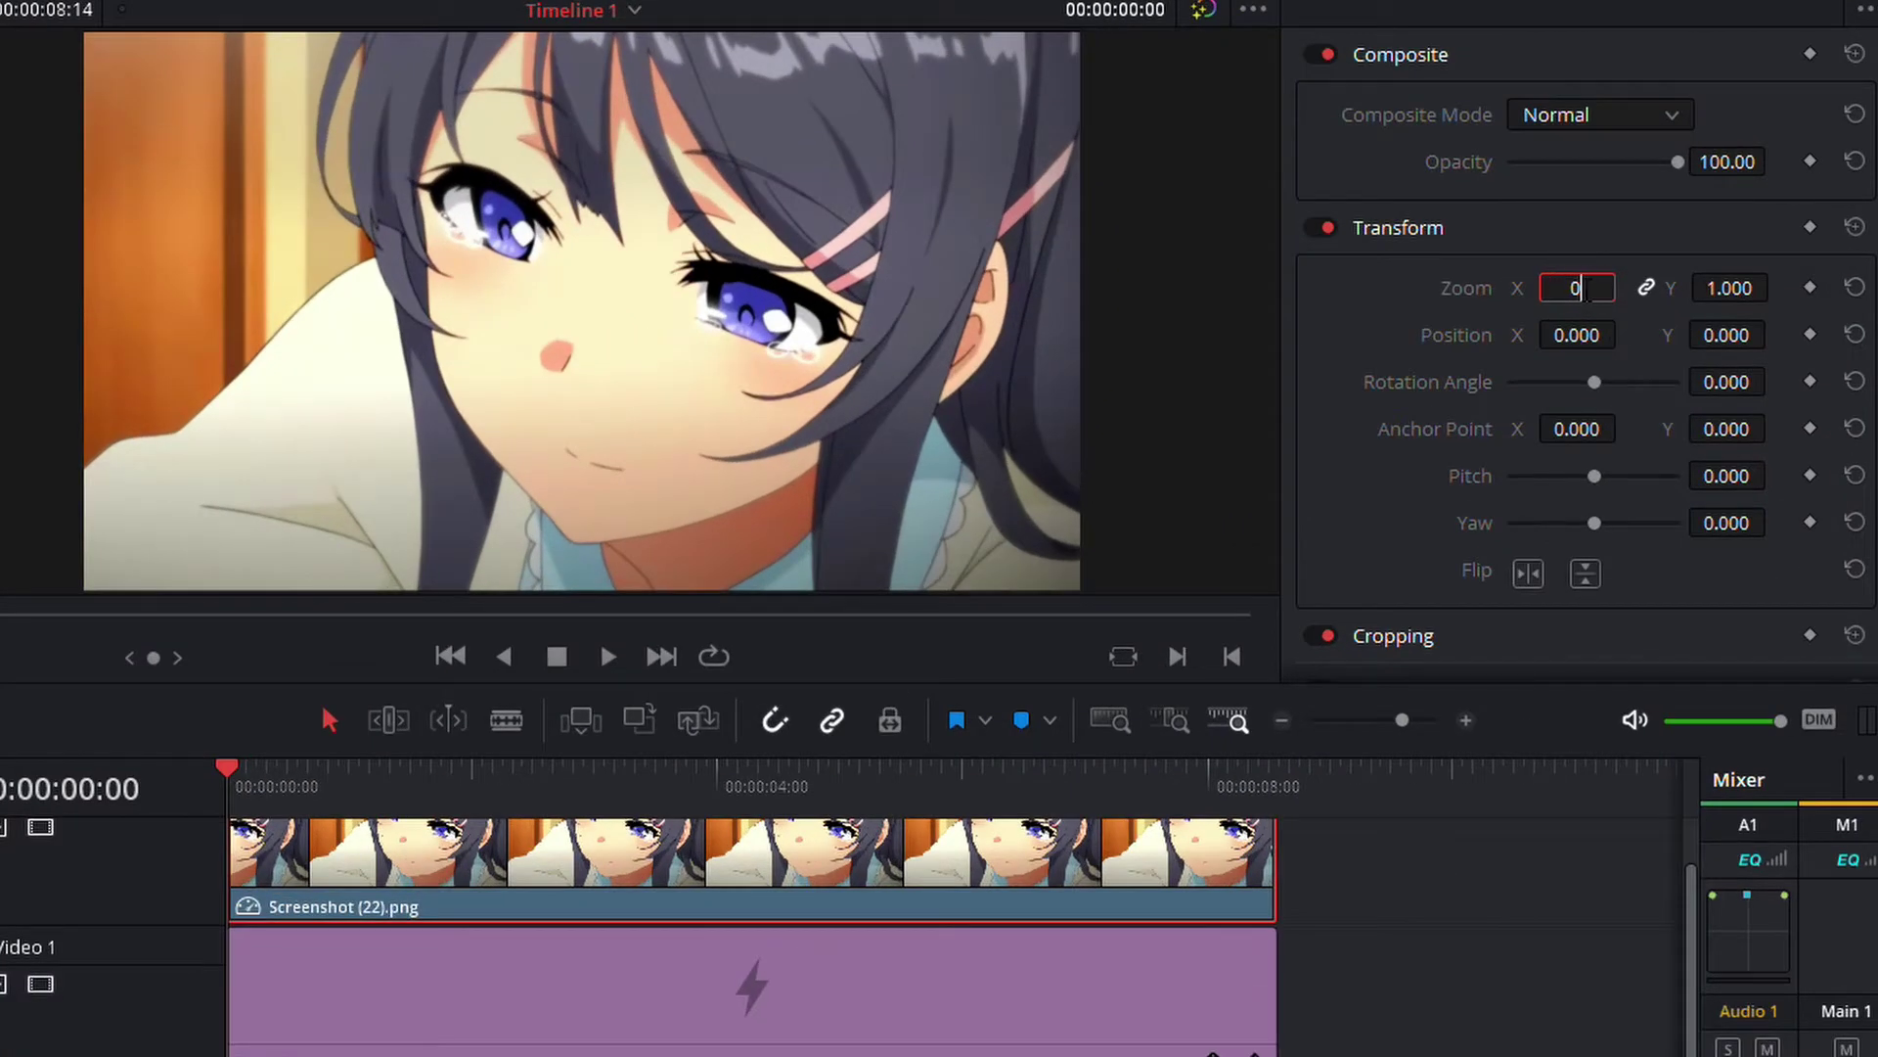
type("95")
key("Return")
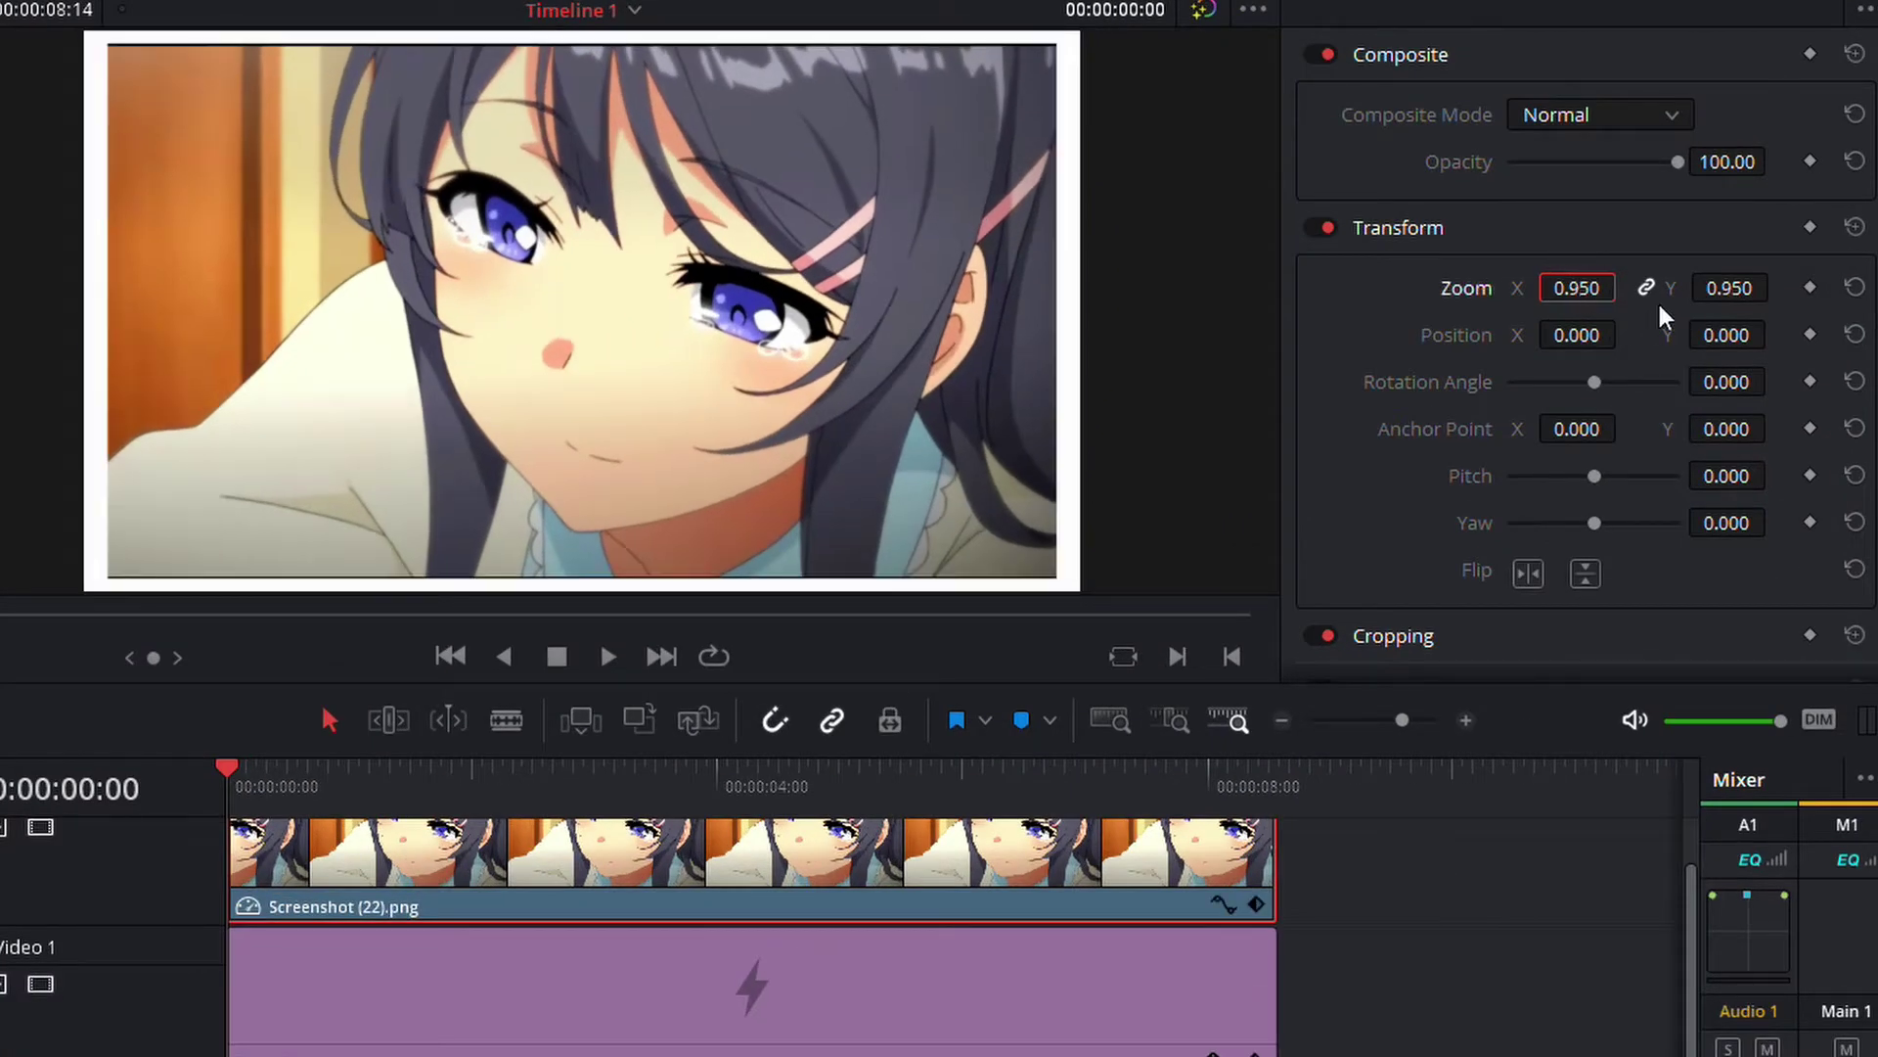
scroll(1124, 227, "down", 2)
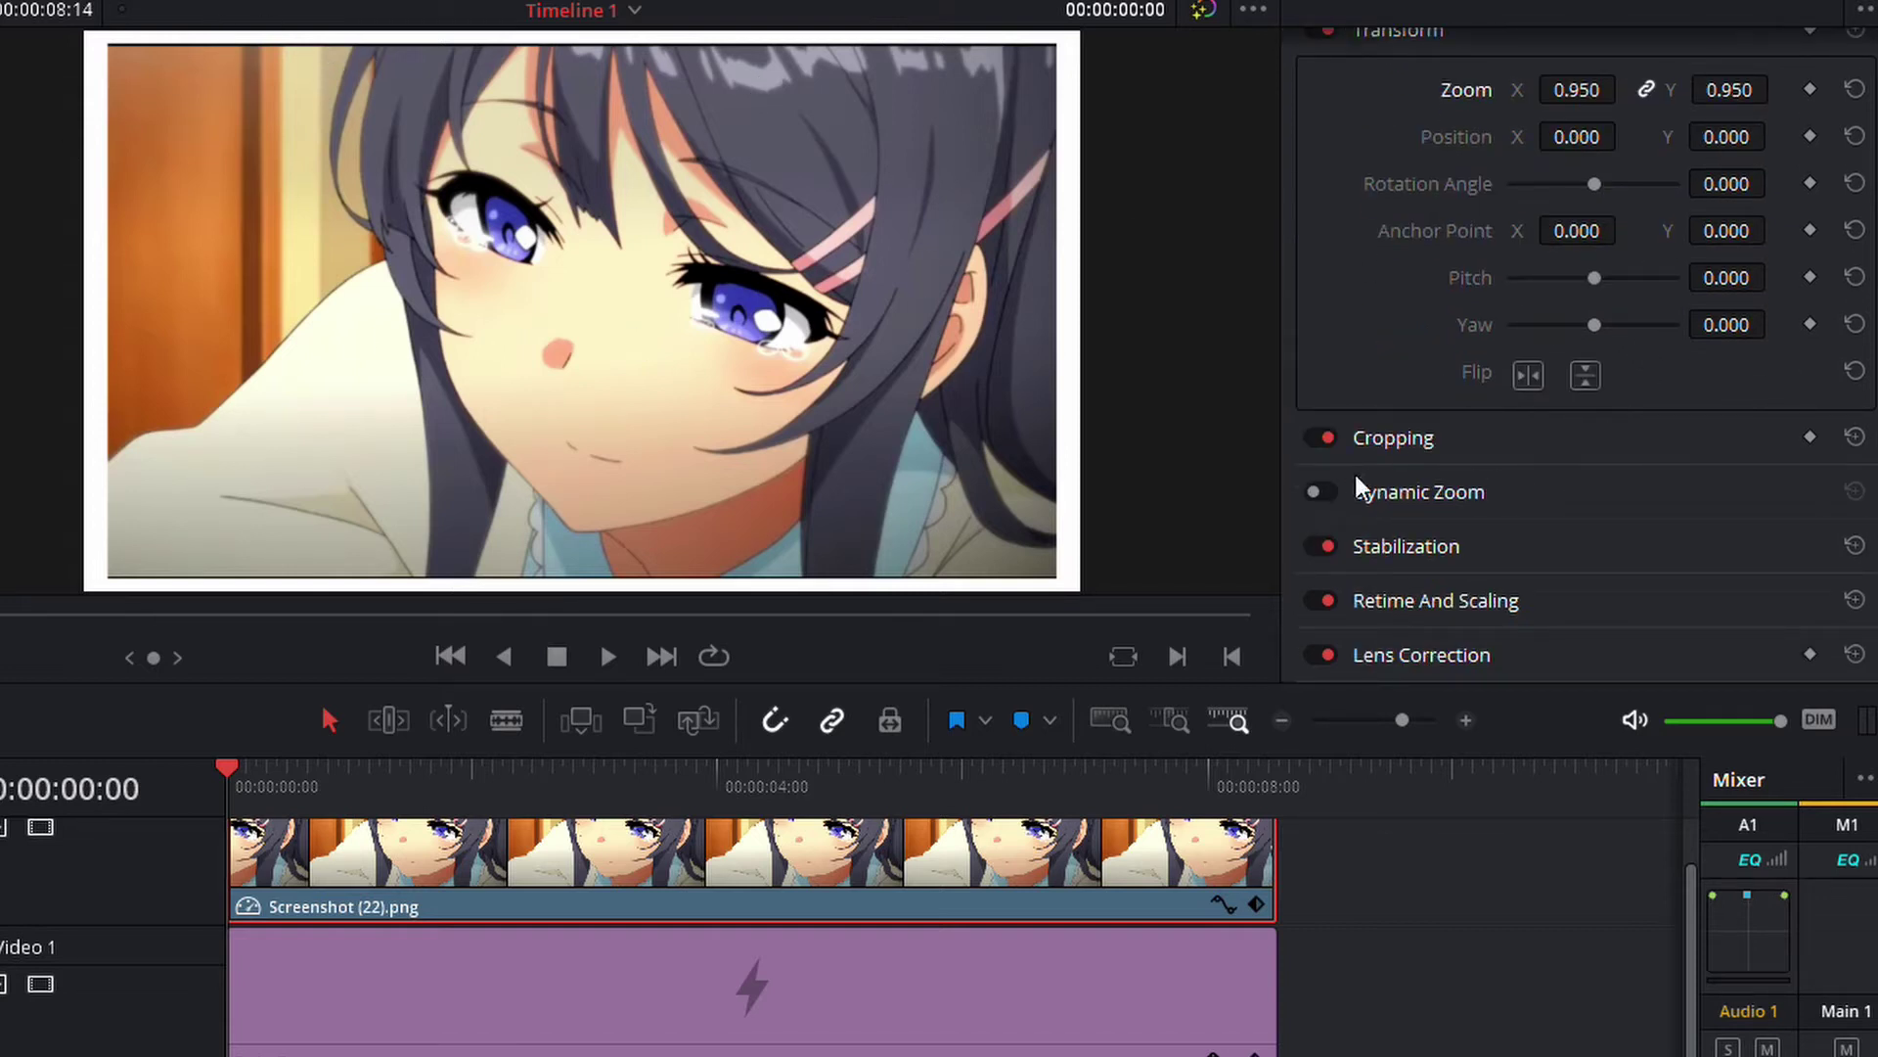
left_click(1391, 440)
scroll(1544, 533, "down", 2)
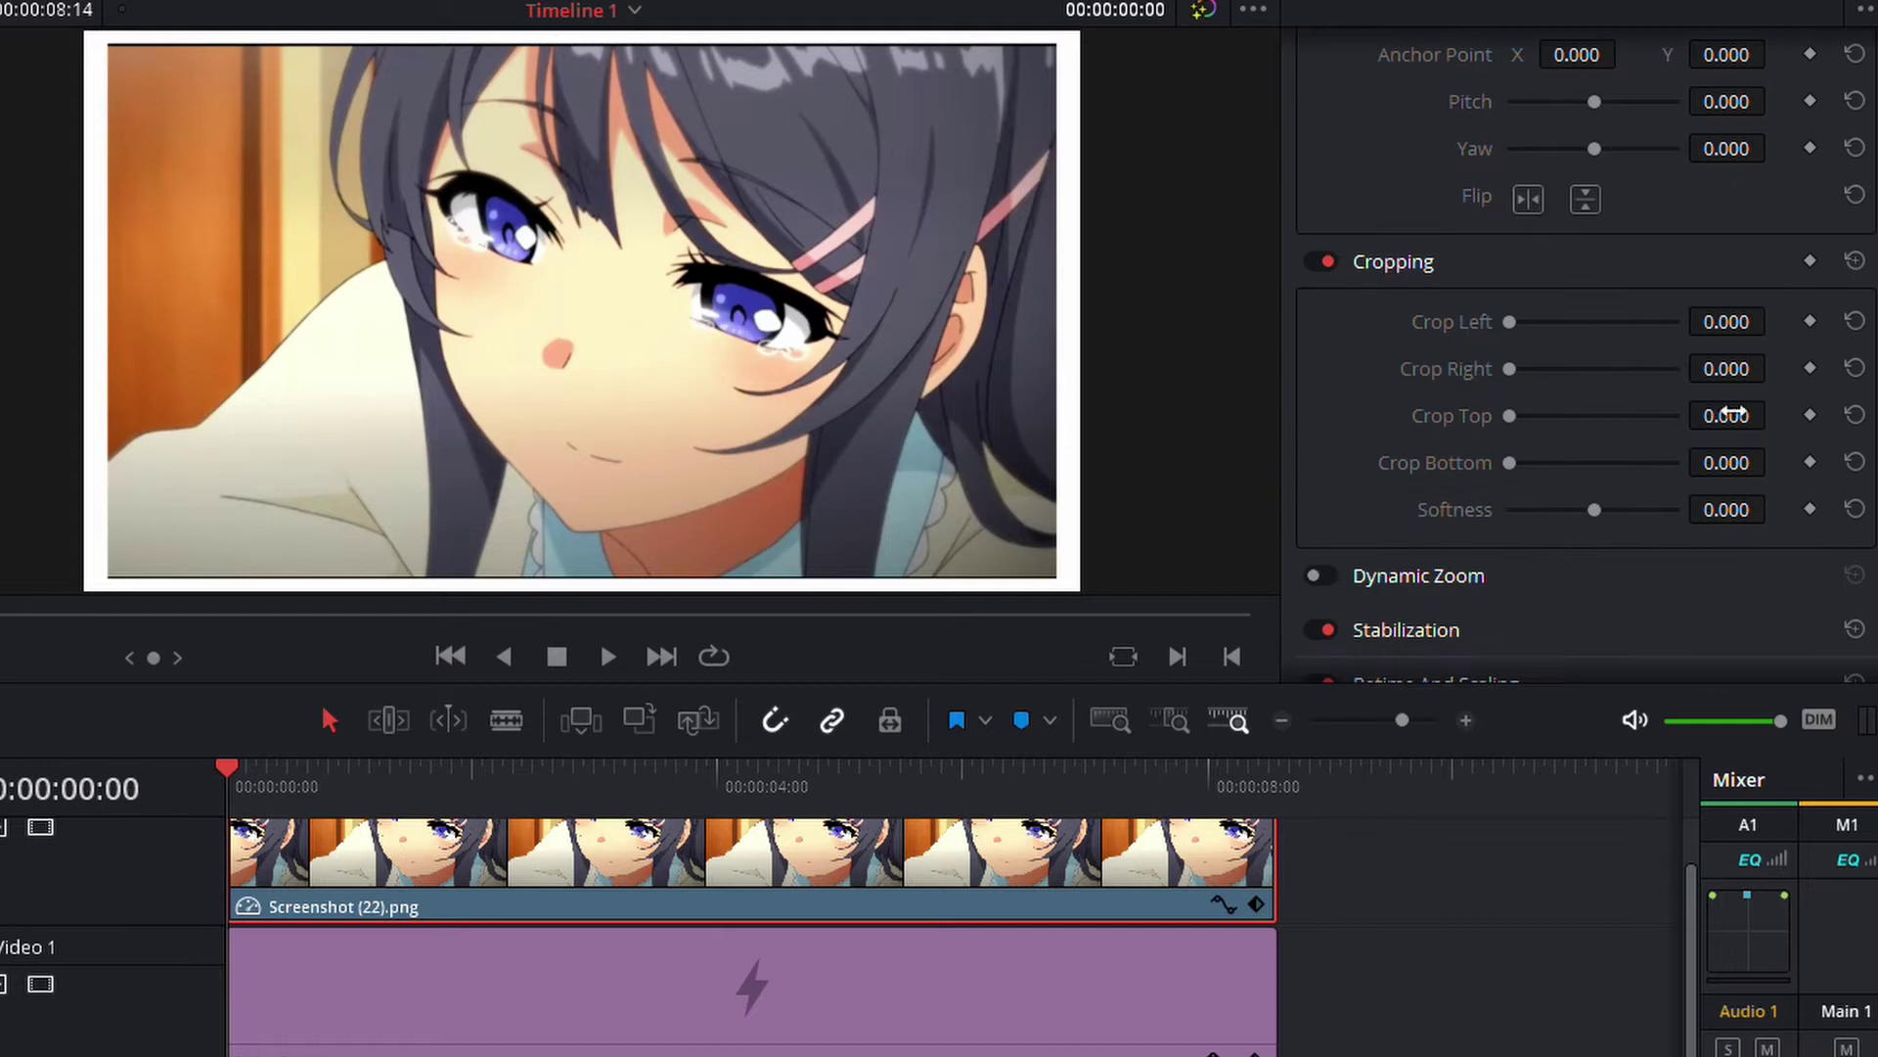
left_click(1727, 415)
type("10")
key("Return")
left_click(1751, 463)
type("10")
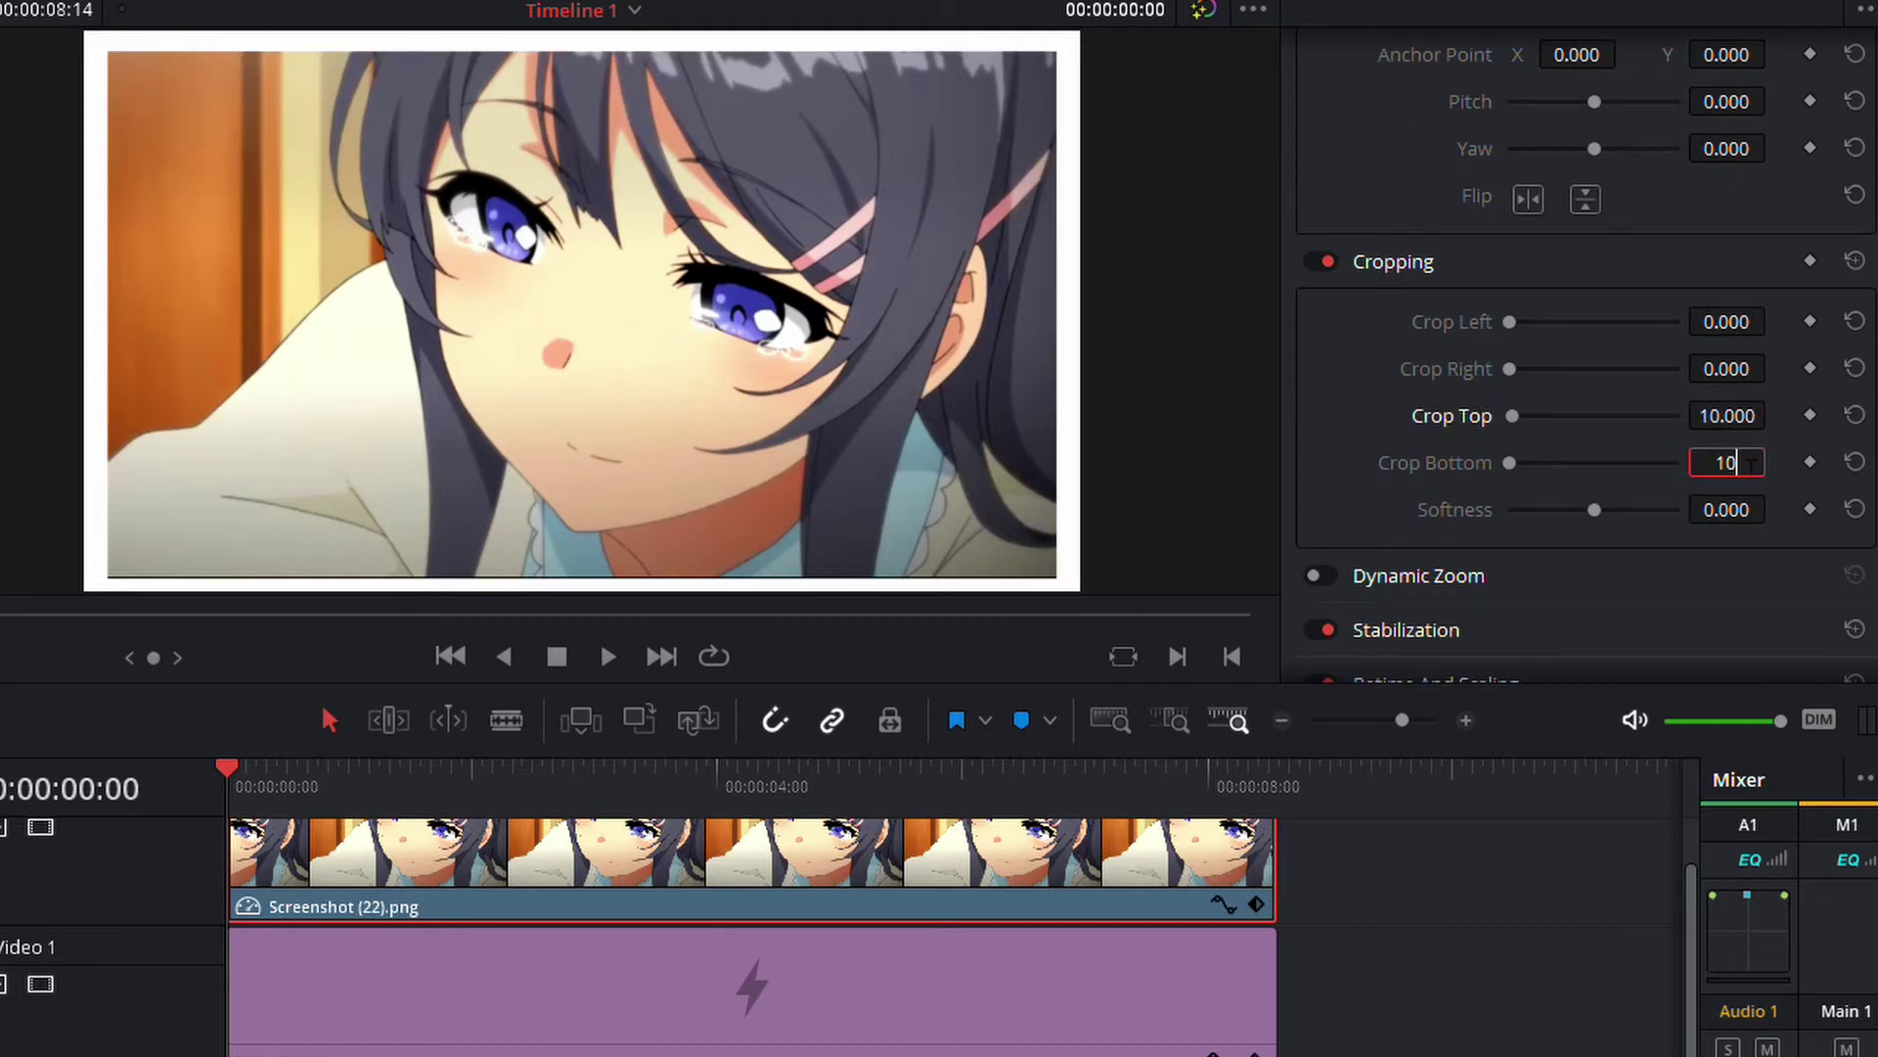
key("Return")
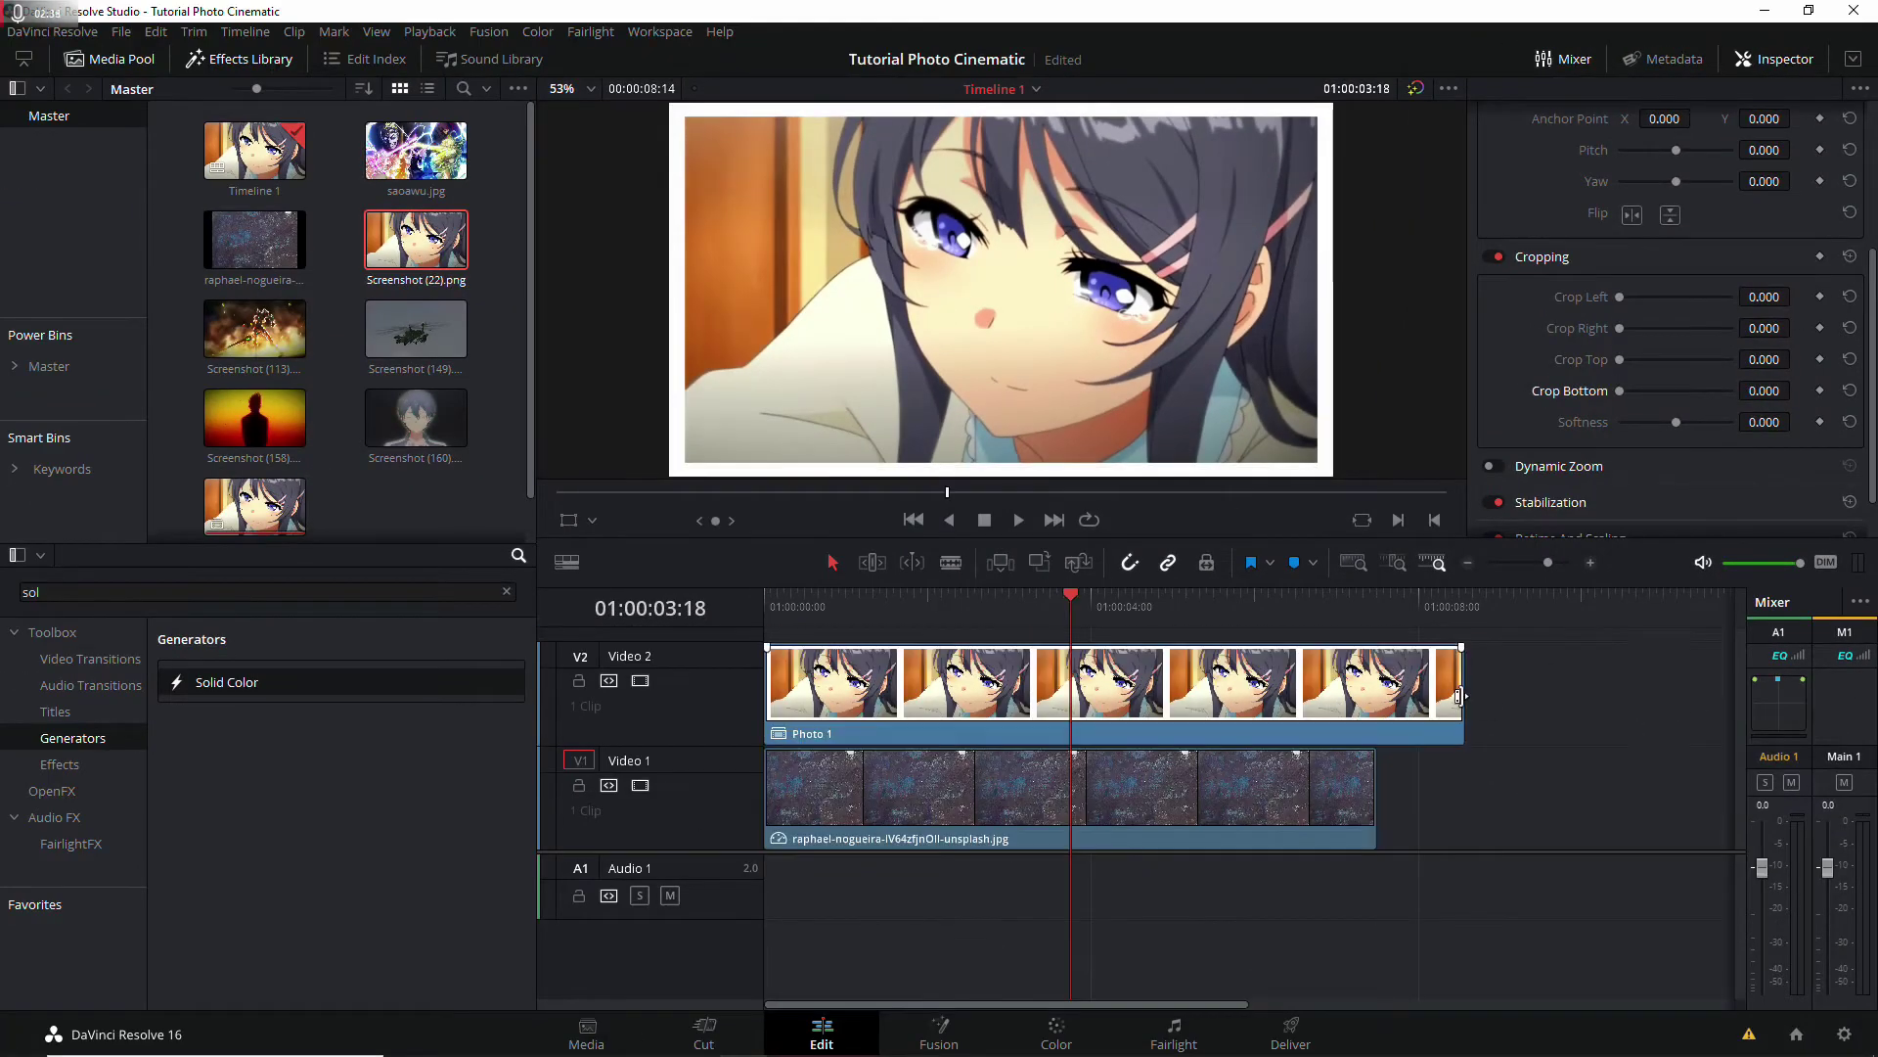
Step: Trim Photo 1 to the background, then add Screenshot (160).png above as compound clip 'Photo 2'
left_click_drag(1459, 696, 1375, 696)
right_click(697, 704)
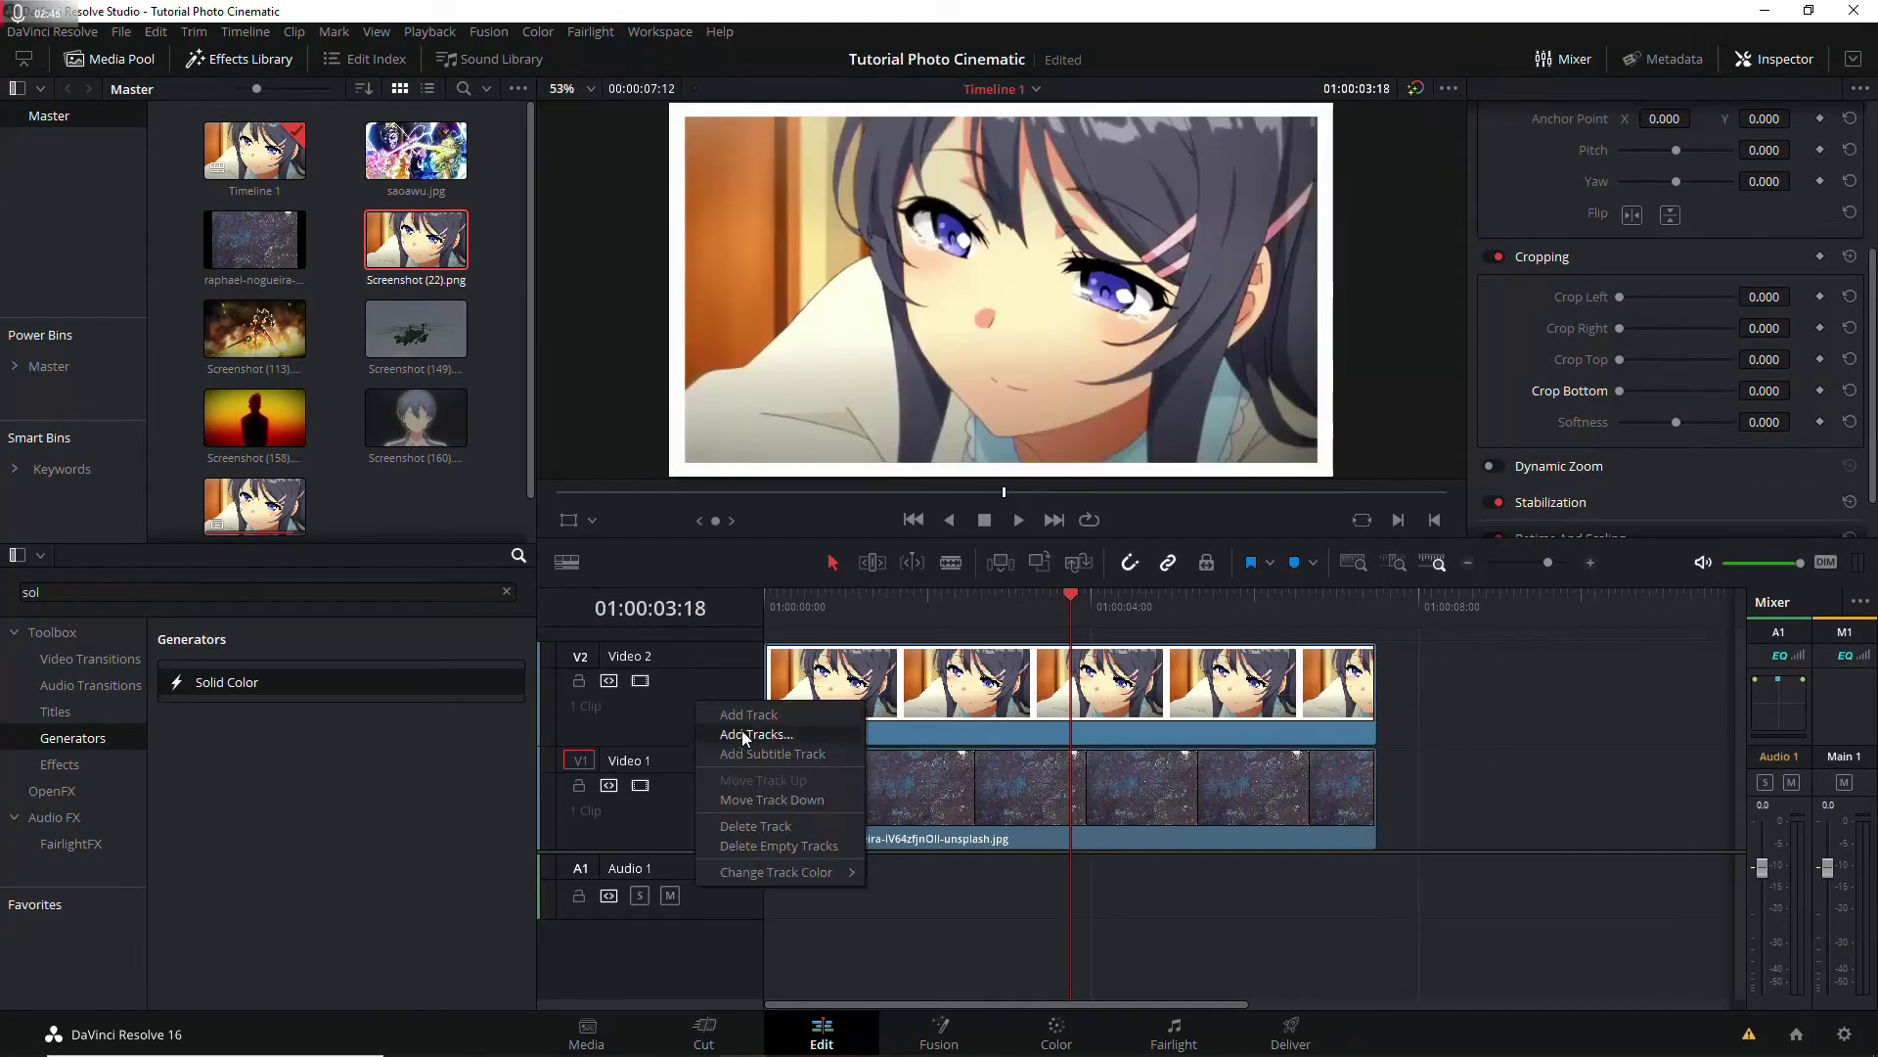
left_click_drag(415, 421, 861, 665)
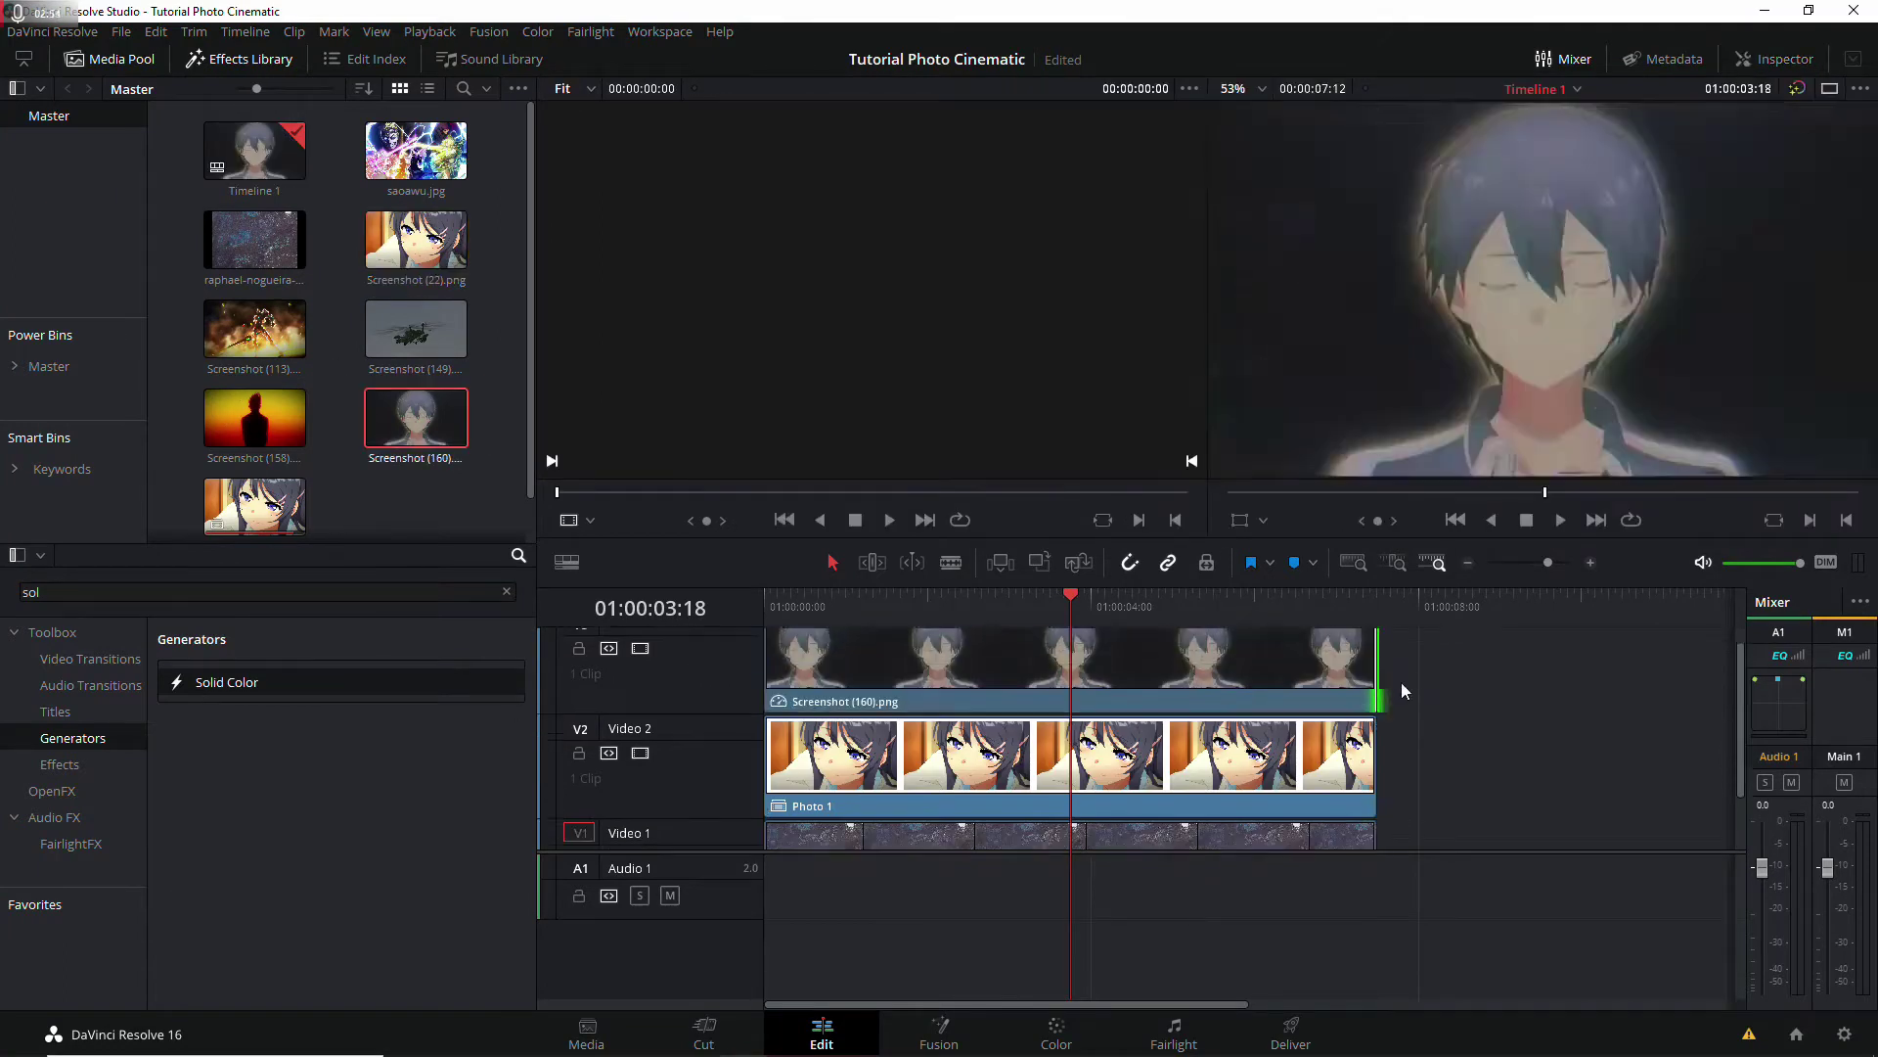
left_click_drag(1405, 691, 1472, 685)
right_click(1311, 648)
left_click(1369, 188)
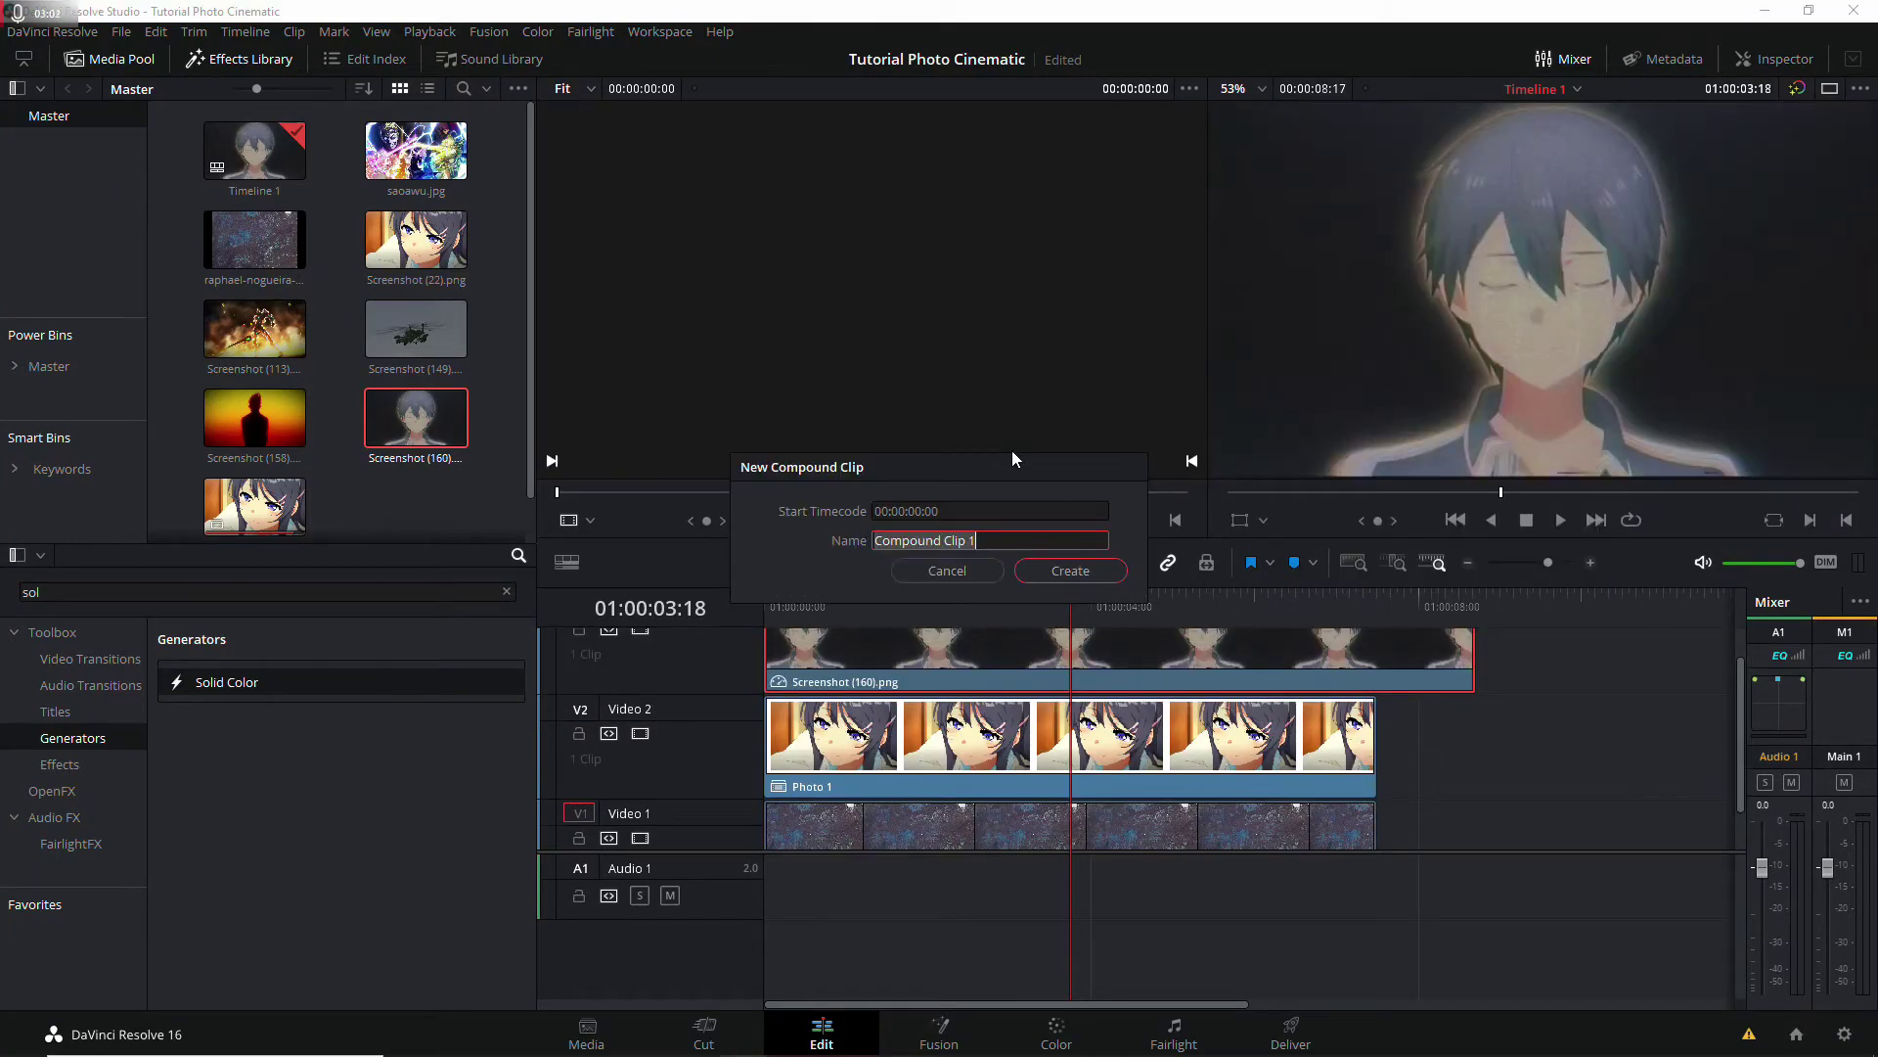
type("Photo 2")
key("Return")
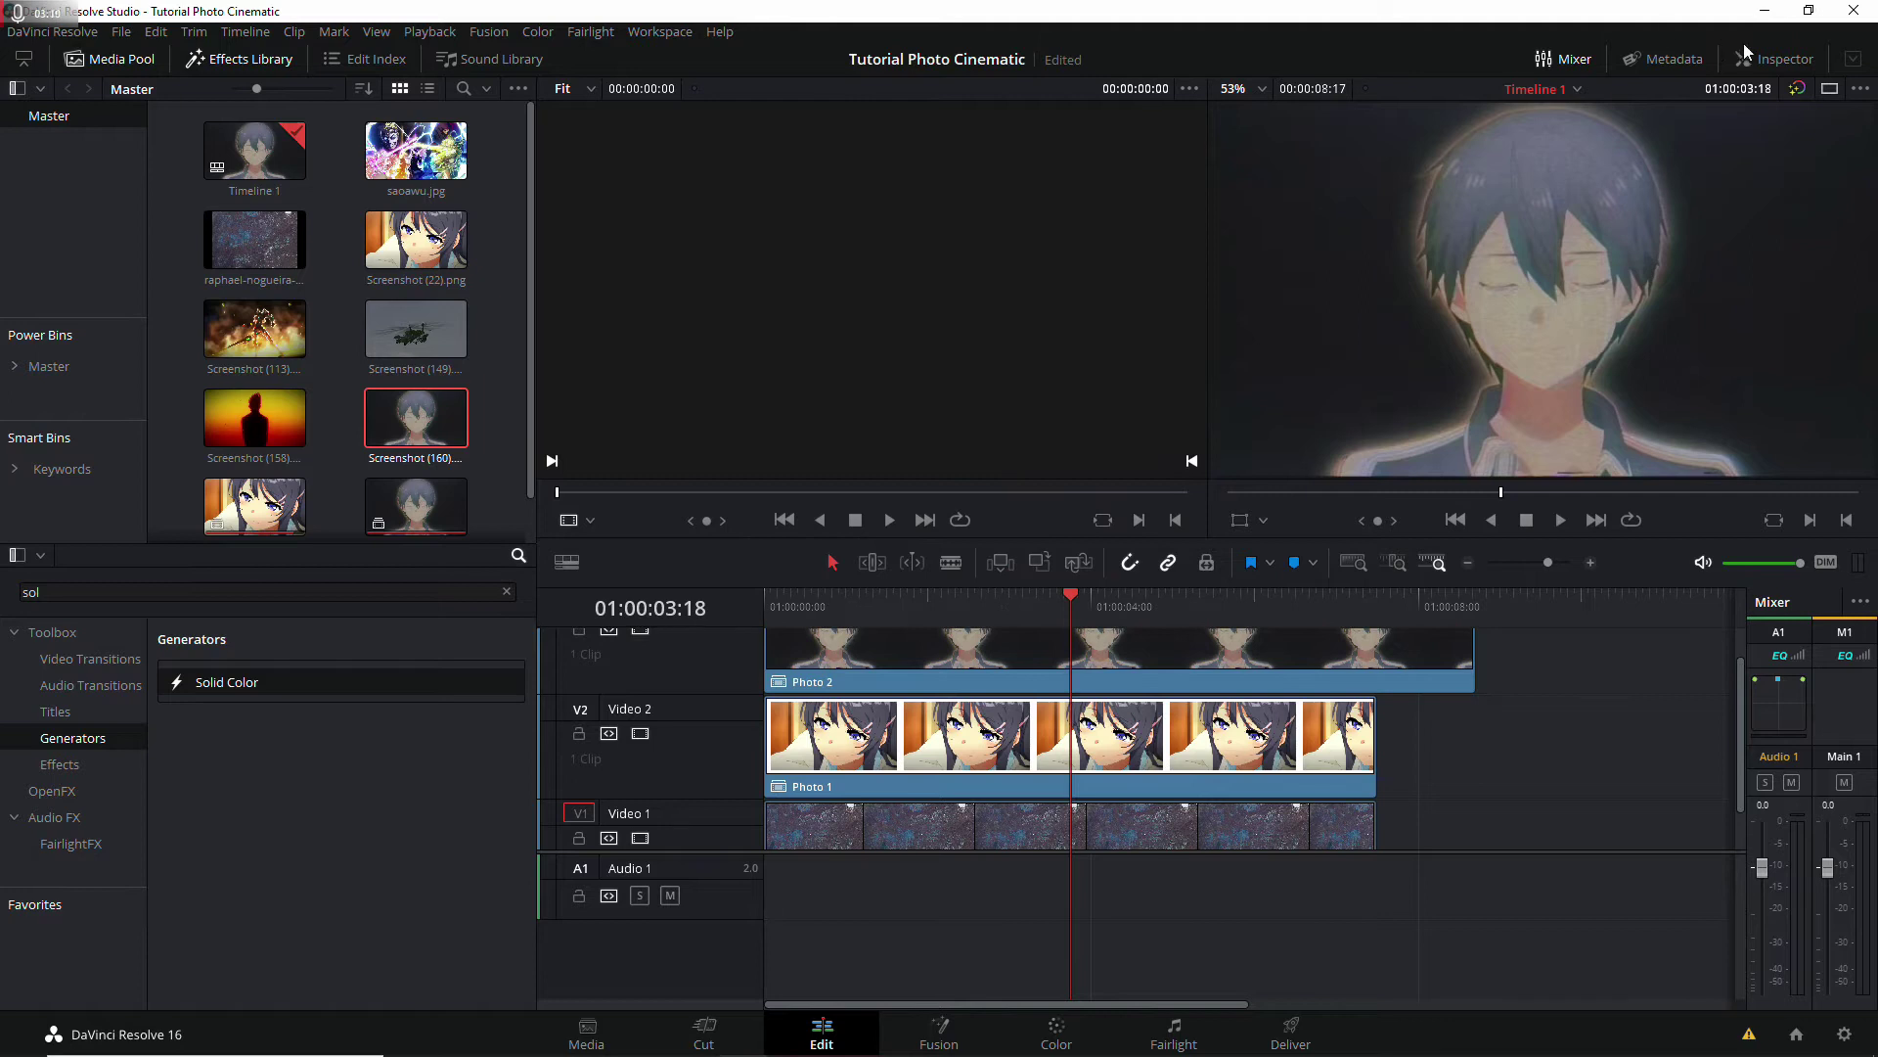
Step: Inside Photo 2, add a white Solid Color under the screenshot and crop its bottom
left_click(1773, 59)
scroll(1395, 704, "up", 1)
right_click(1025, 642)
left_click(983, 176)
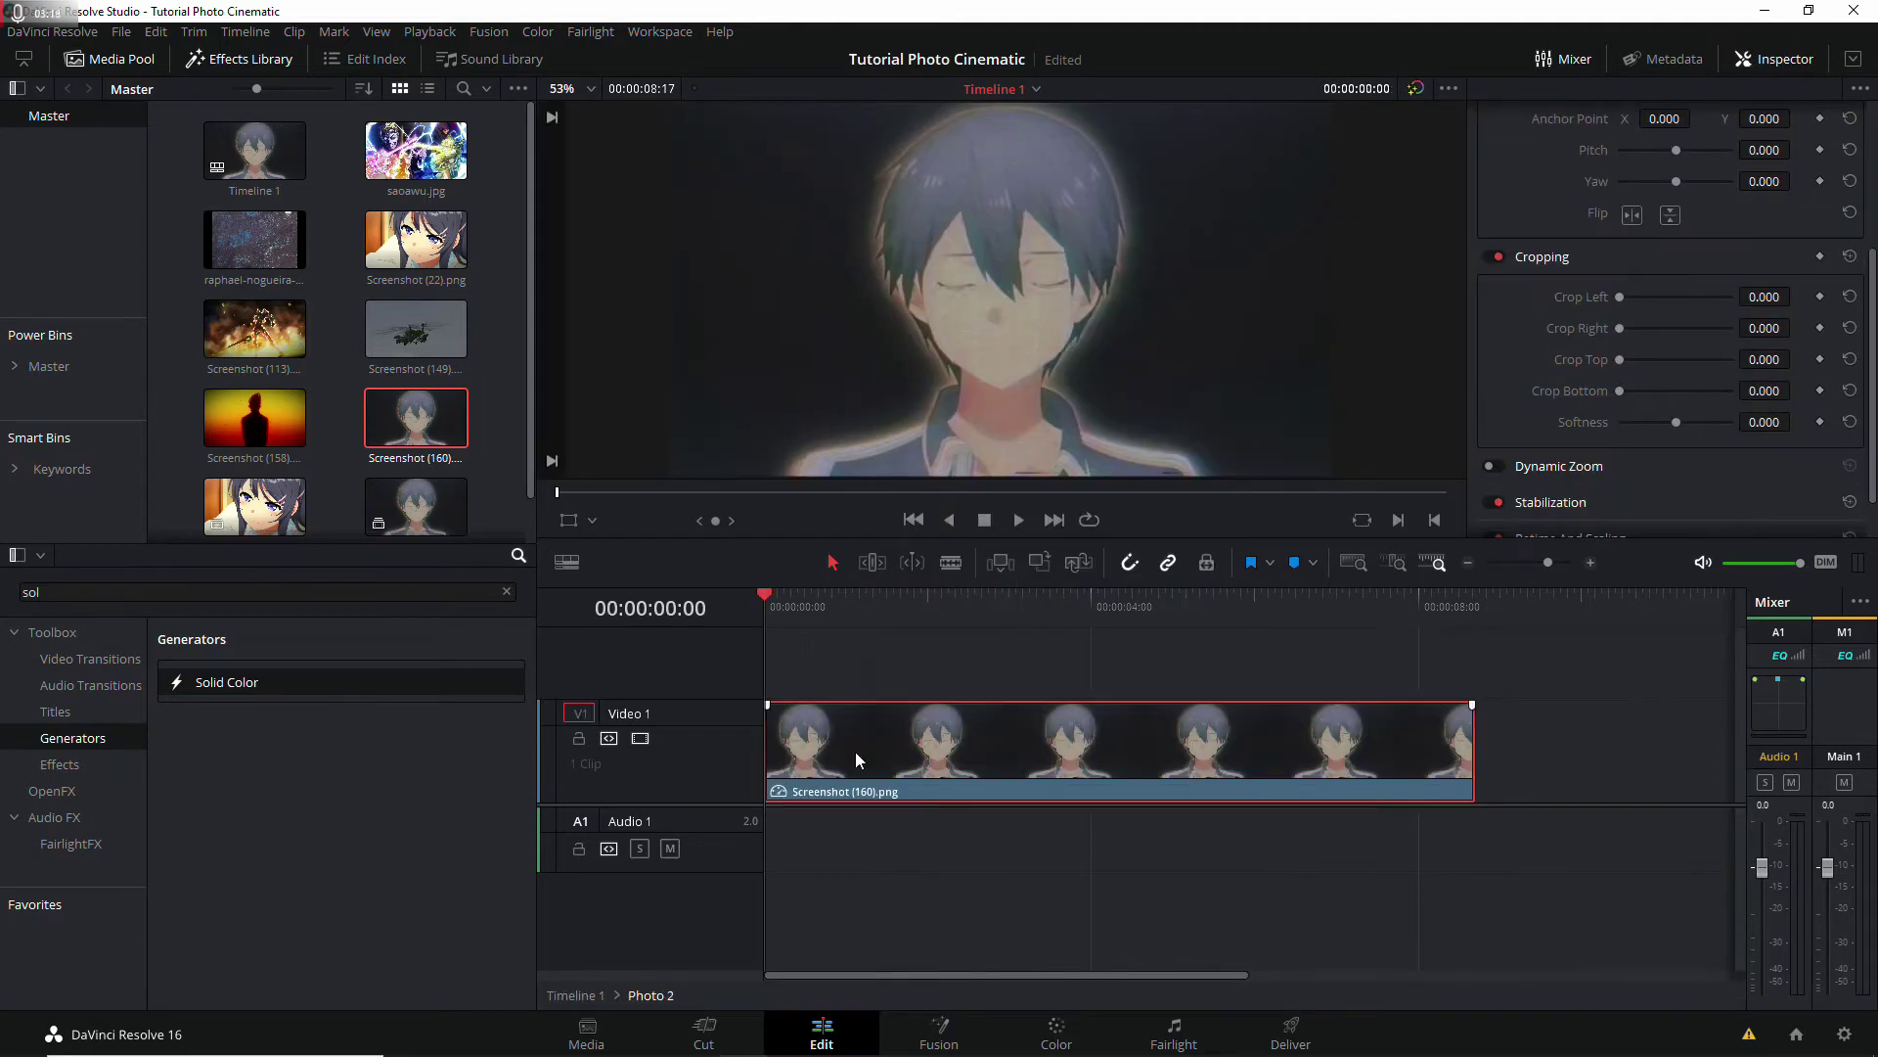
left_click_drag(855, 751, 855, 645)
left_click_drag(225, 681, 783, 747)
left_click_drag(1167, 748, 1475, 747)
scroll(1663, 293, "up", 3)
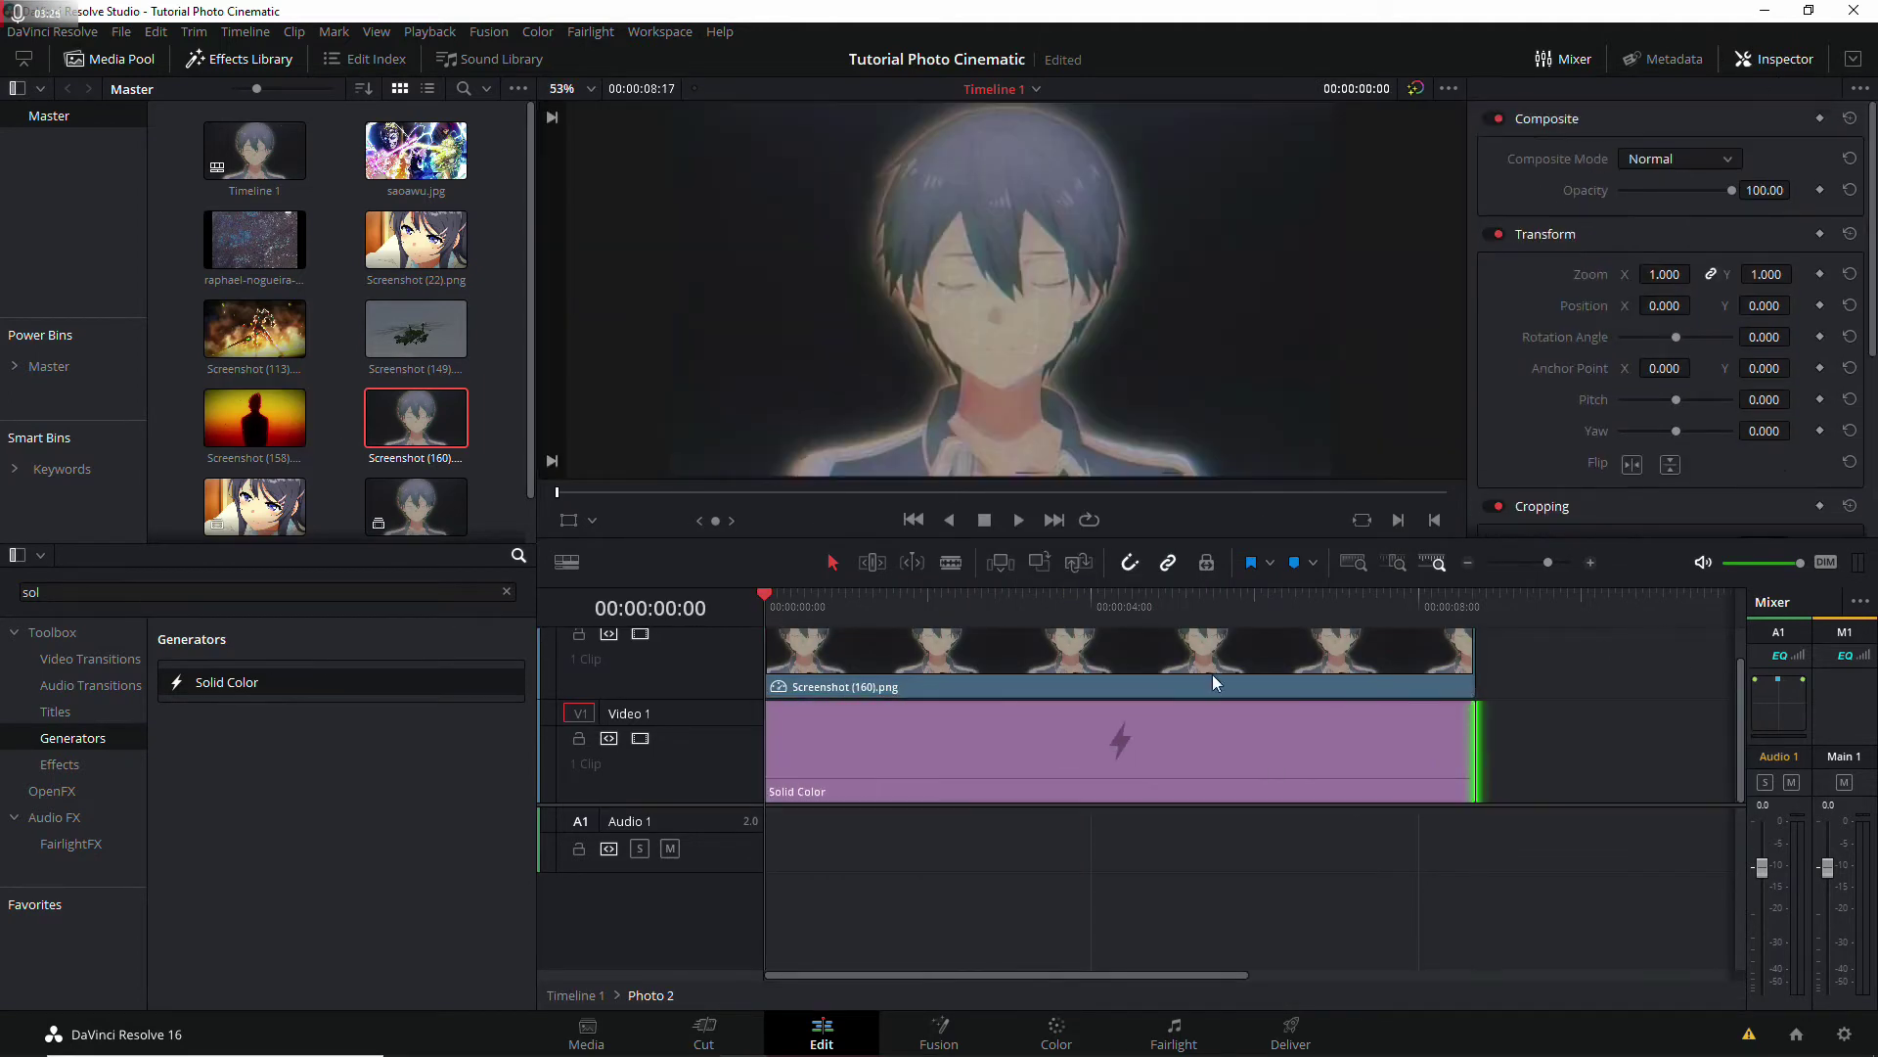
left_click_drag(1671, 275, 1664, 277)
left_click(1120, 748)
left_click(1654, 185)
left_click(1132, 566)
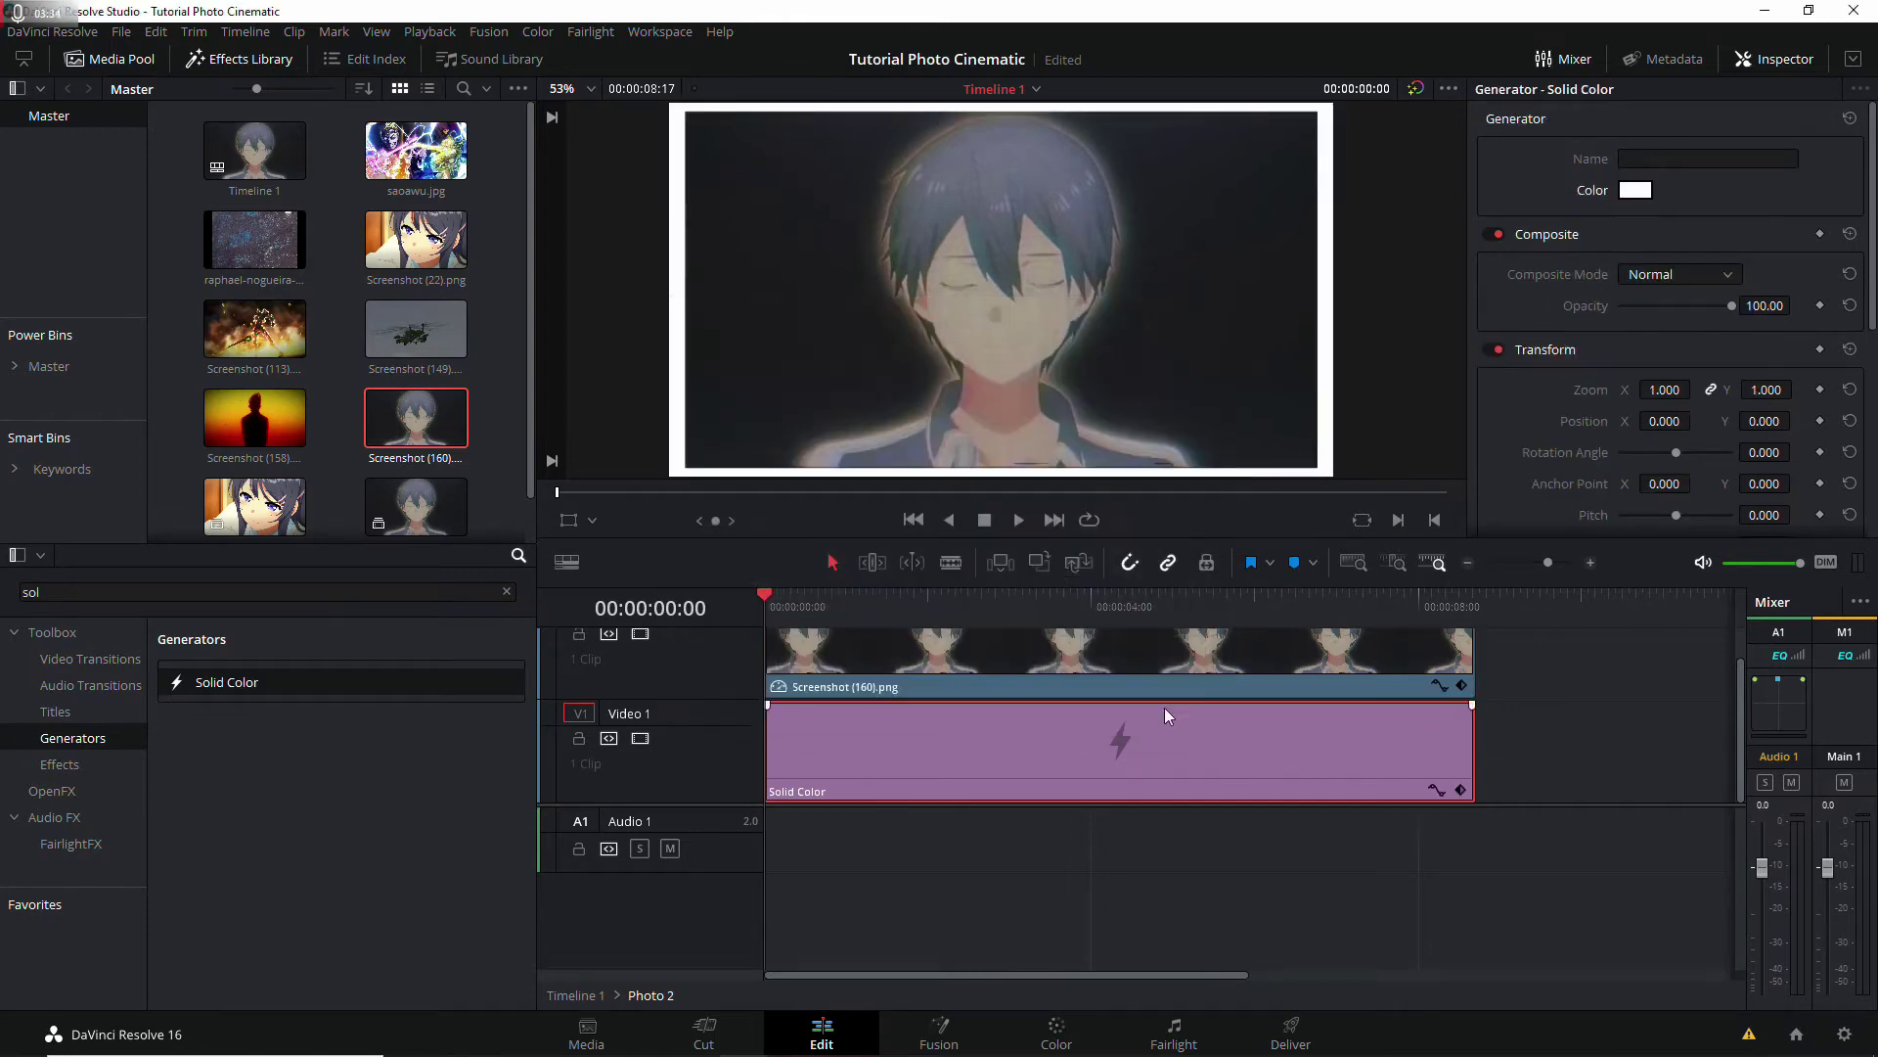
scroll(1736, 339, "down", 8)
left_click(1774, 347)
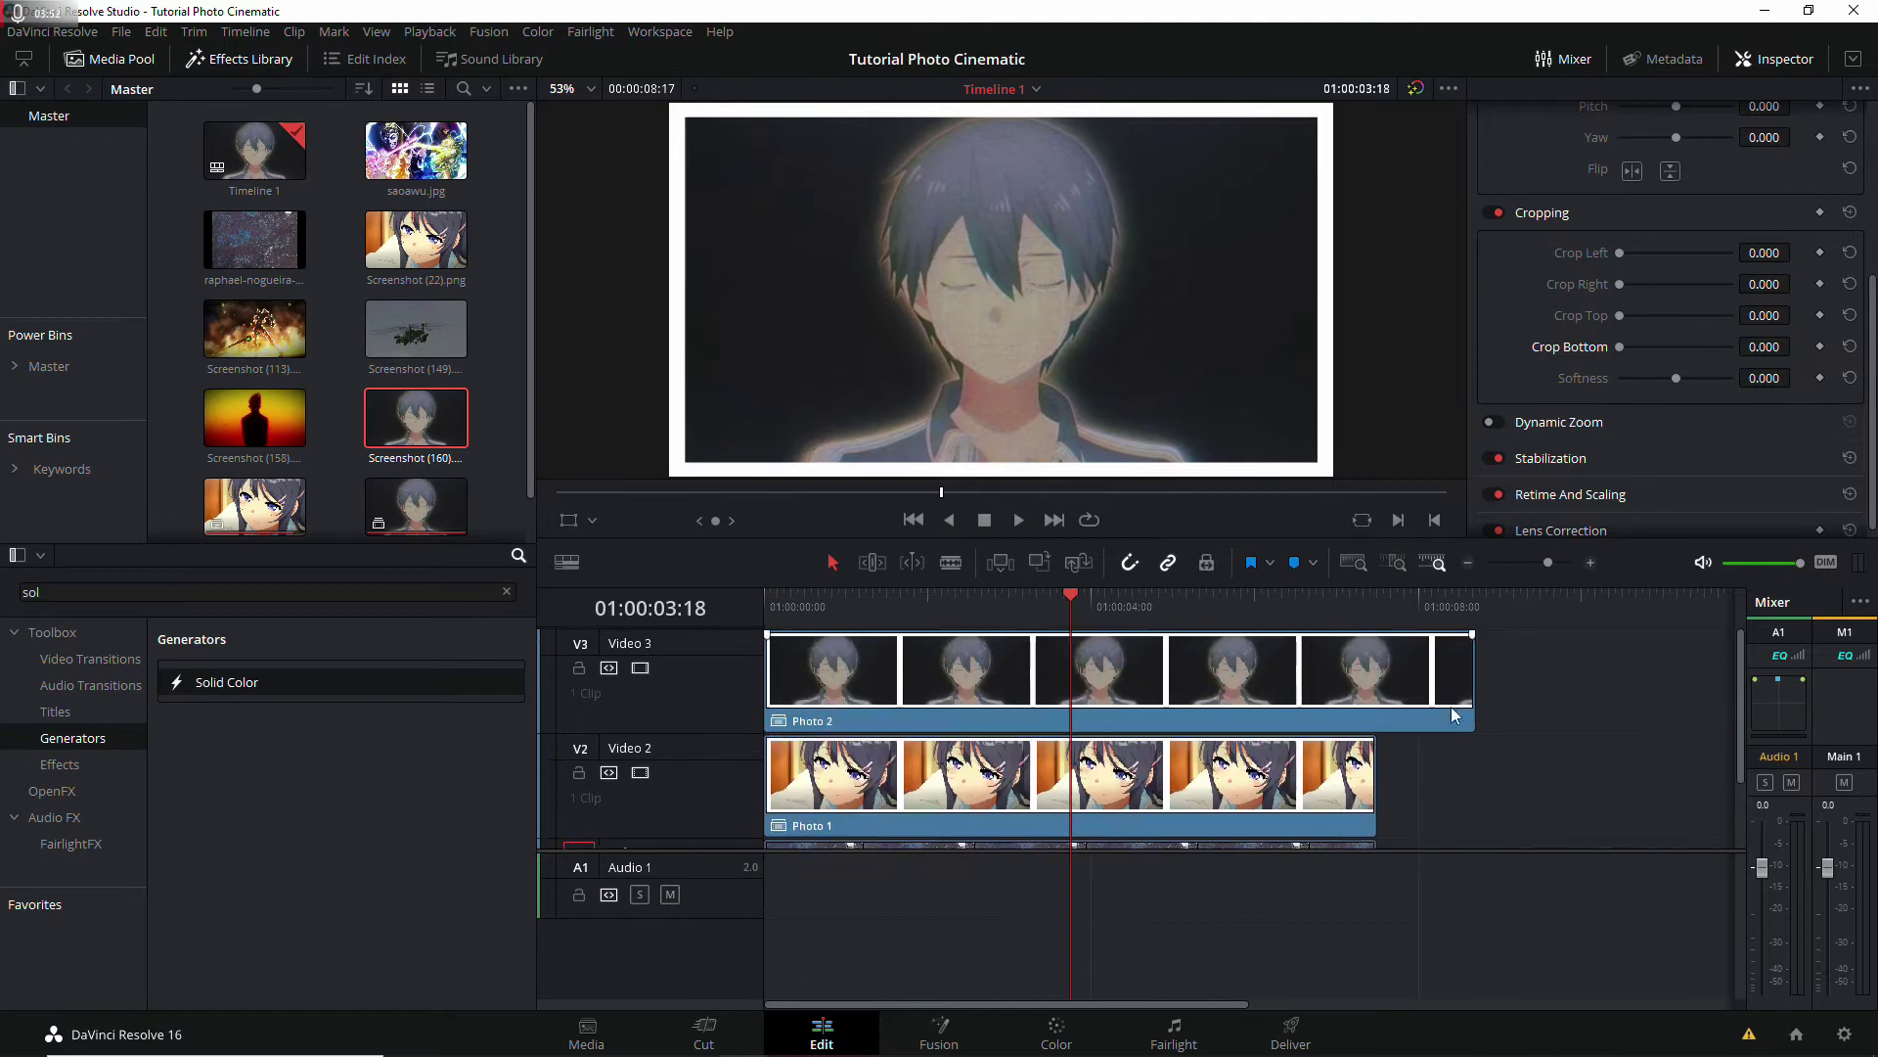
Step: Trim Photo 2 to Photo 1, and put Screenshot (158).png on new Video 4 as compound clip 'Photo 3'
left_click_drag(1455, 715, 1374, 715)
right_click(720, 673)
left_click(773, 678)
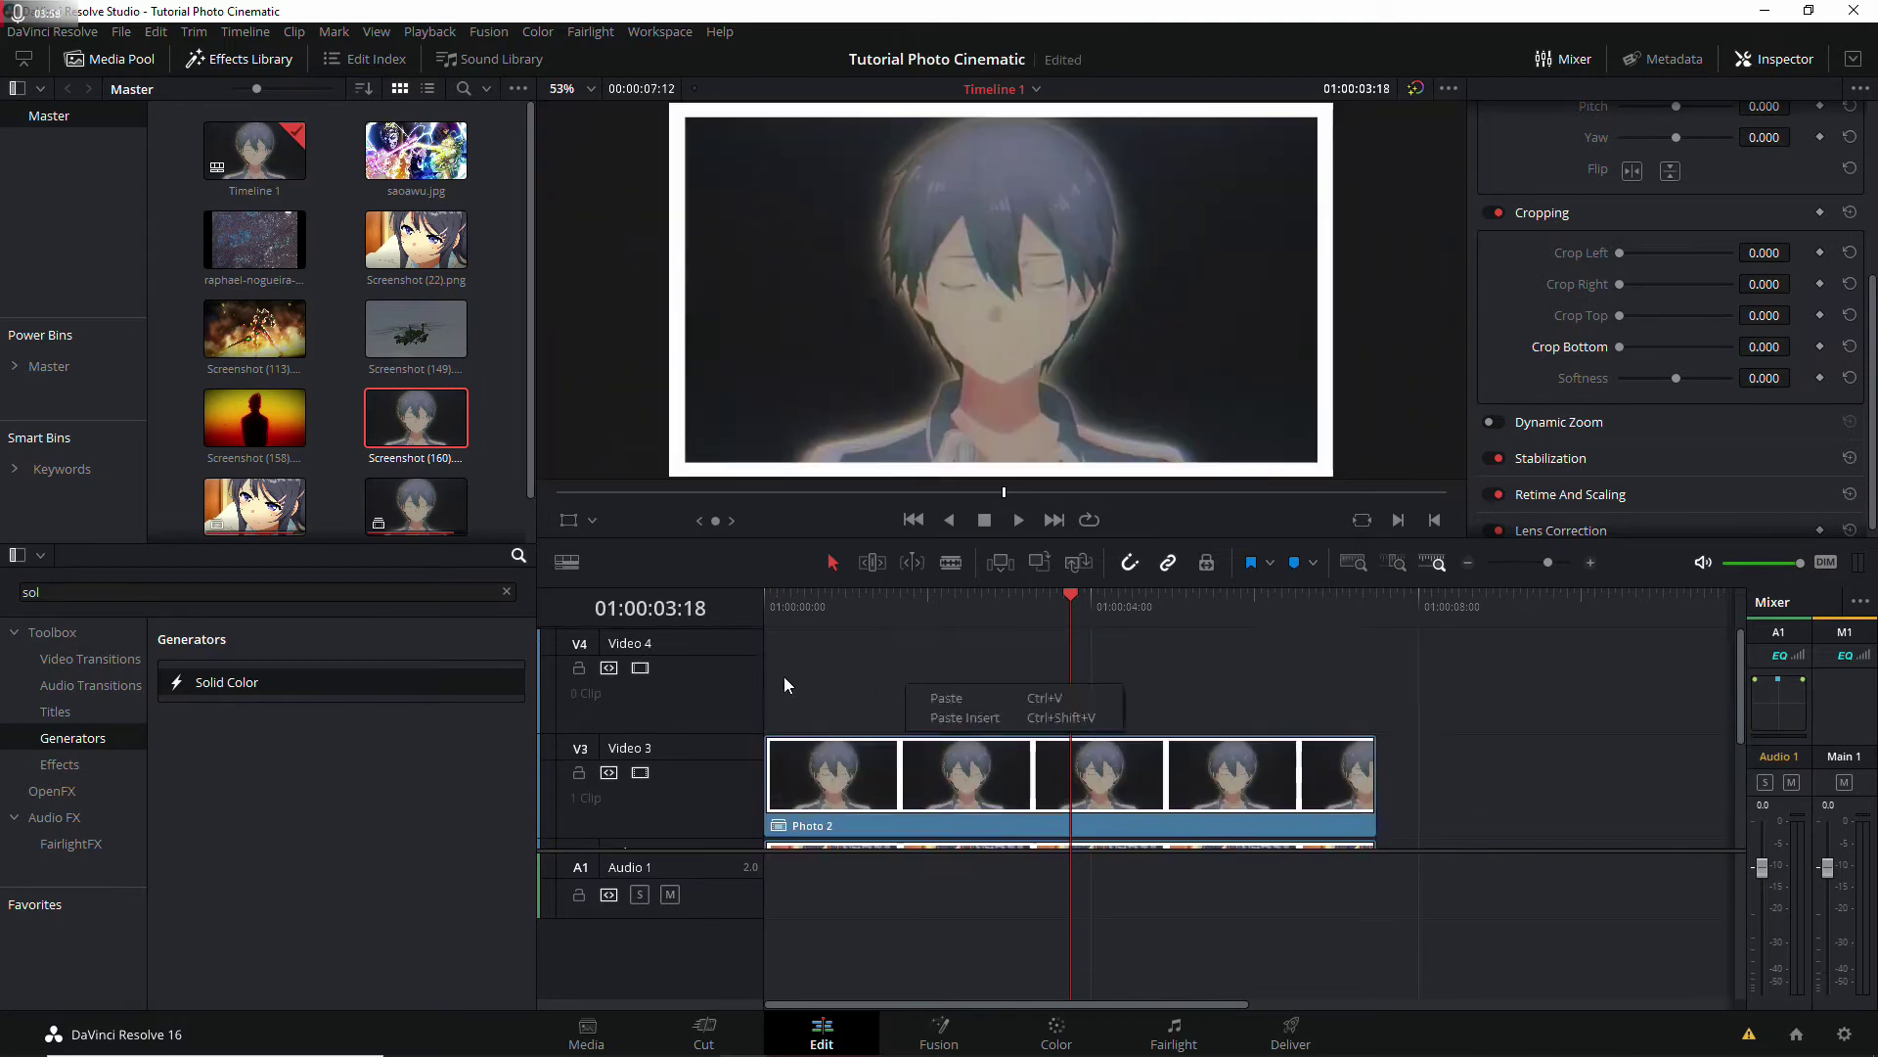
left_click_drag(255, 418, 881, 675)
left_click_drag(1174, 685, 1374, 685)
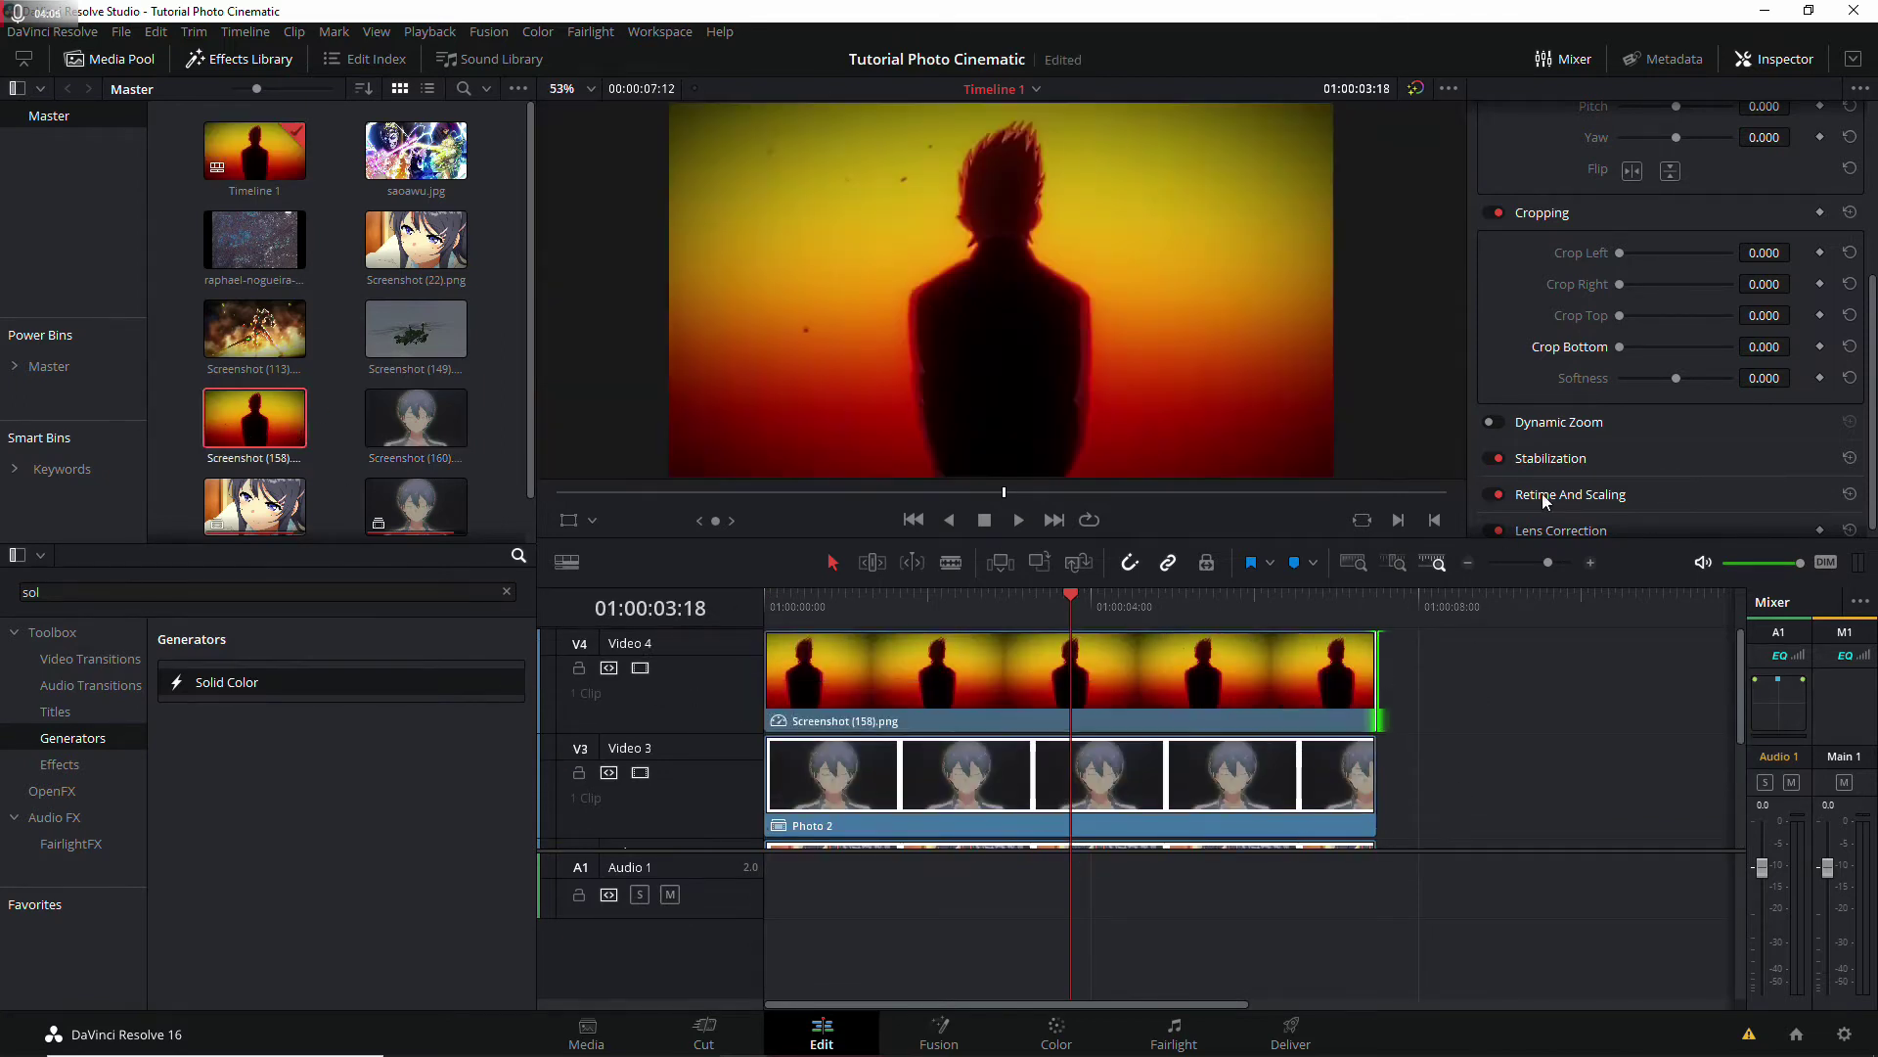
right_click(1203, 697)
left_click(1281, 222)
type("Photo 3")
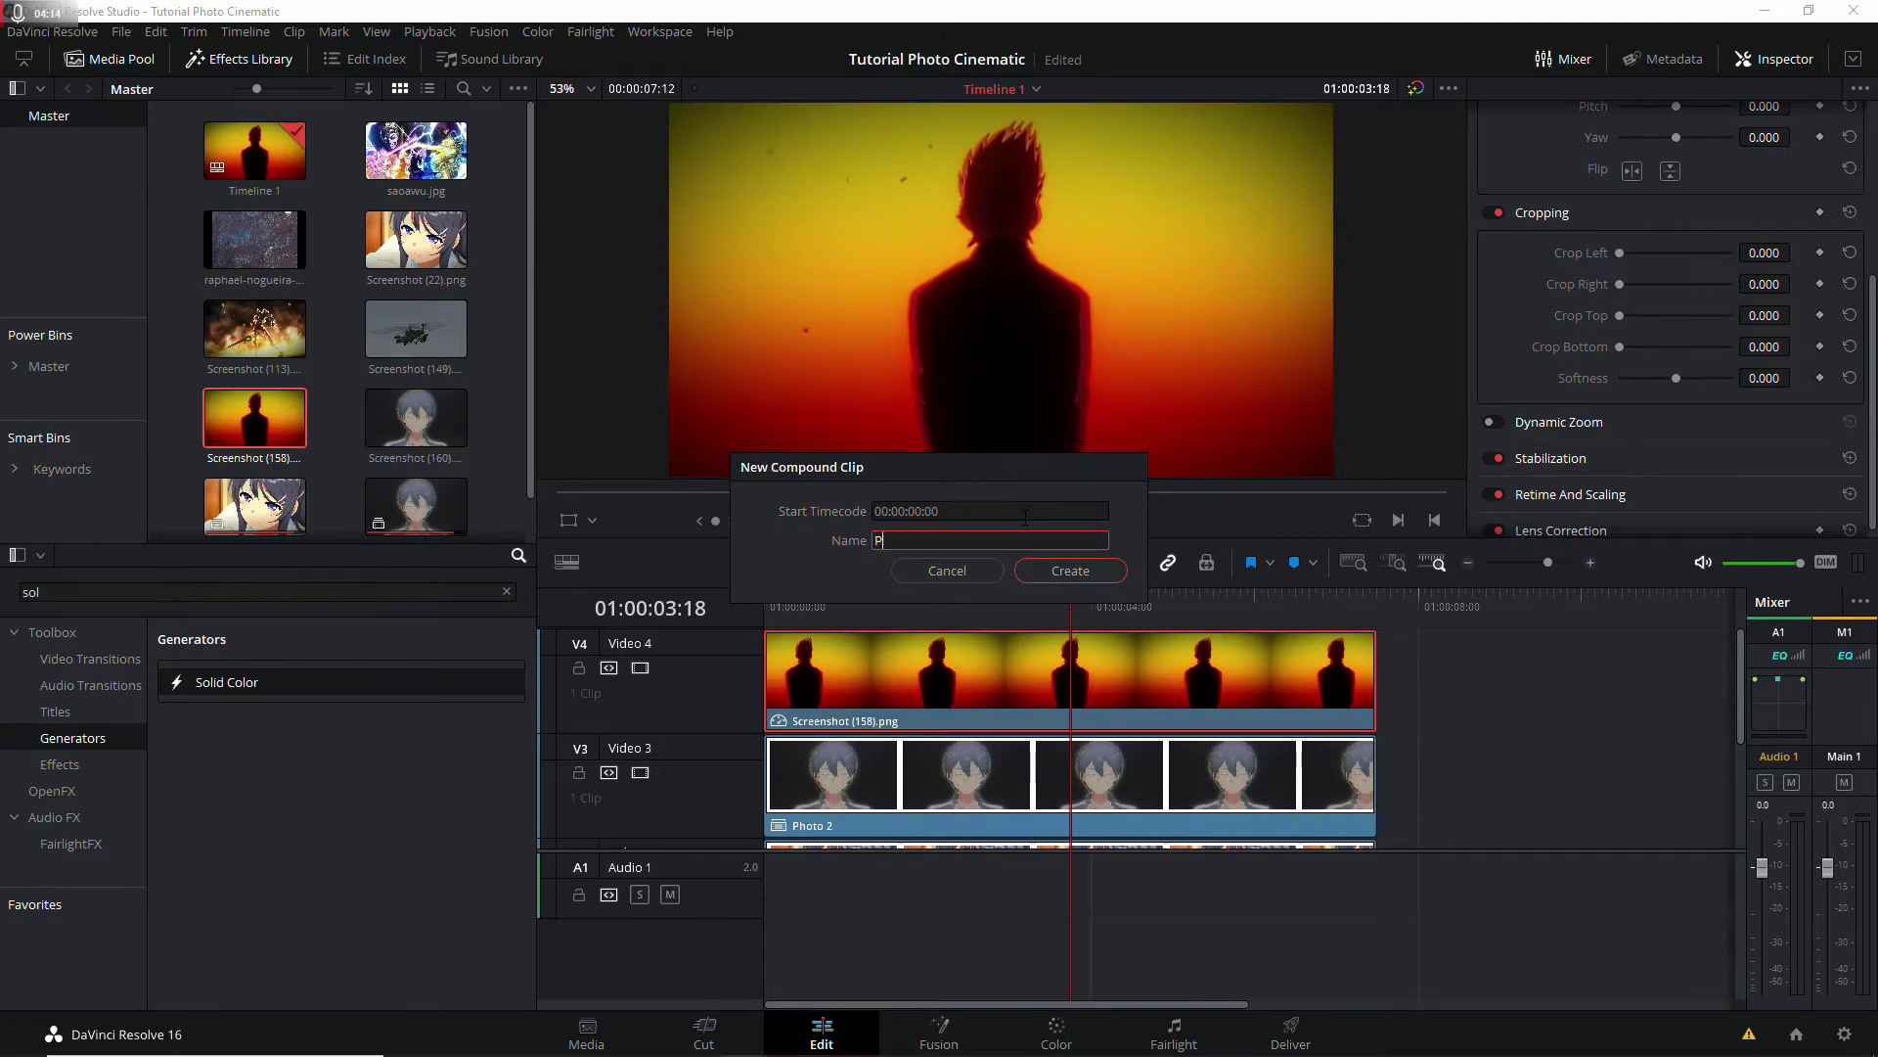
key("Return")
Step: Inside Photo 3, add a white Solid Color matching the screenshot and zoom the screenshot to 0.95
right_click(936, 684)
left_click(1037, 211)
left_click_drag(196, 682, 880, 748)
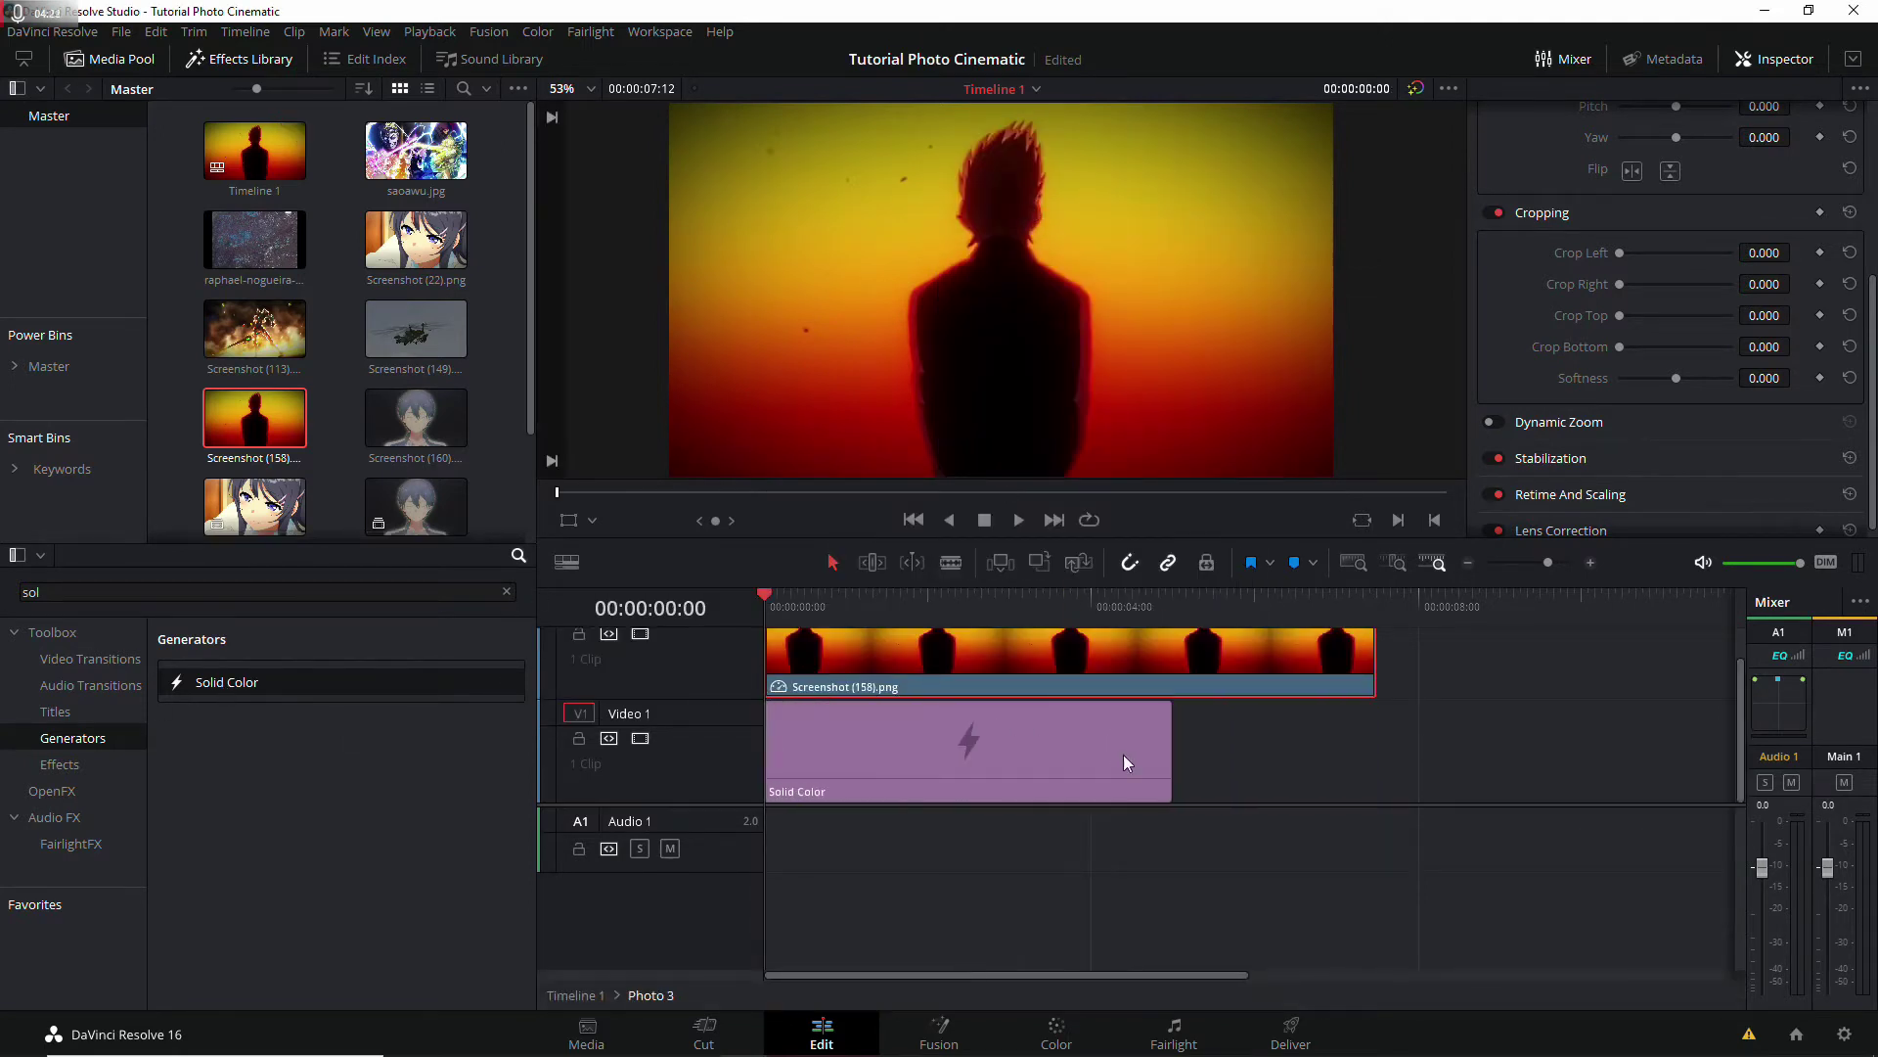
left_click_drag(1174, 748, 1396, 748)
left_click_drag(1375, 650, 1464, 650)
left_click_drag(1396, 749, 1464, 748)
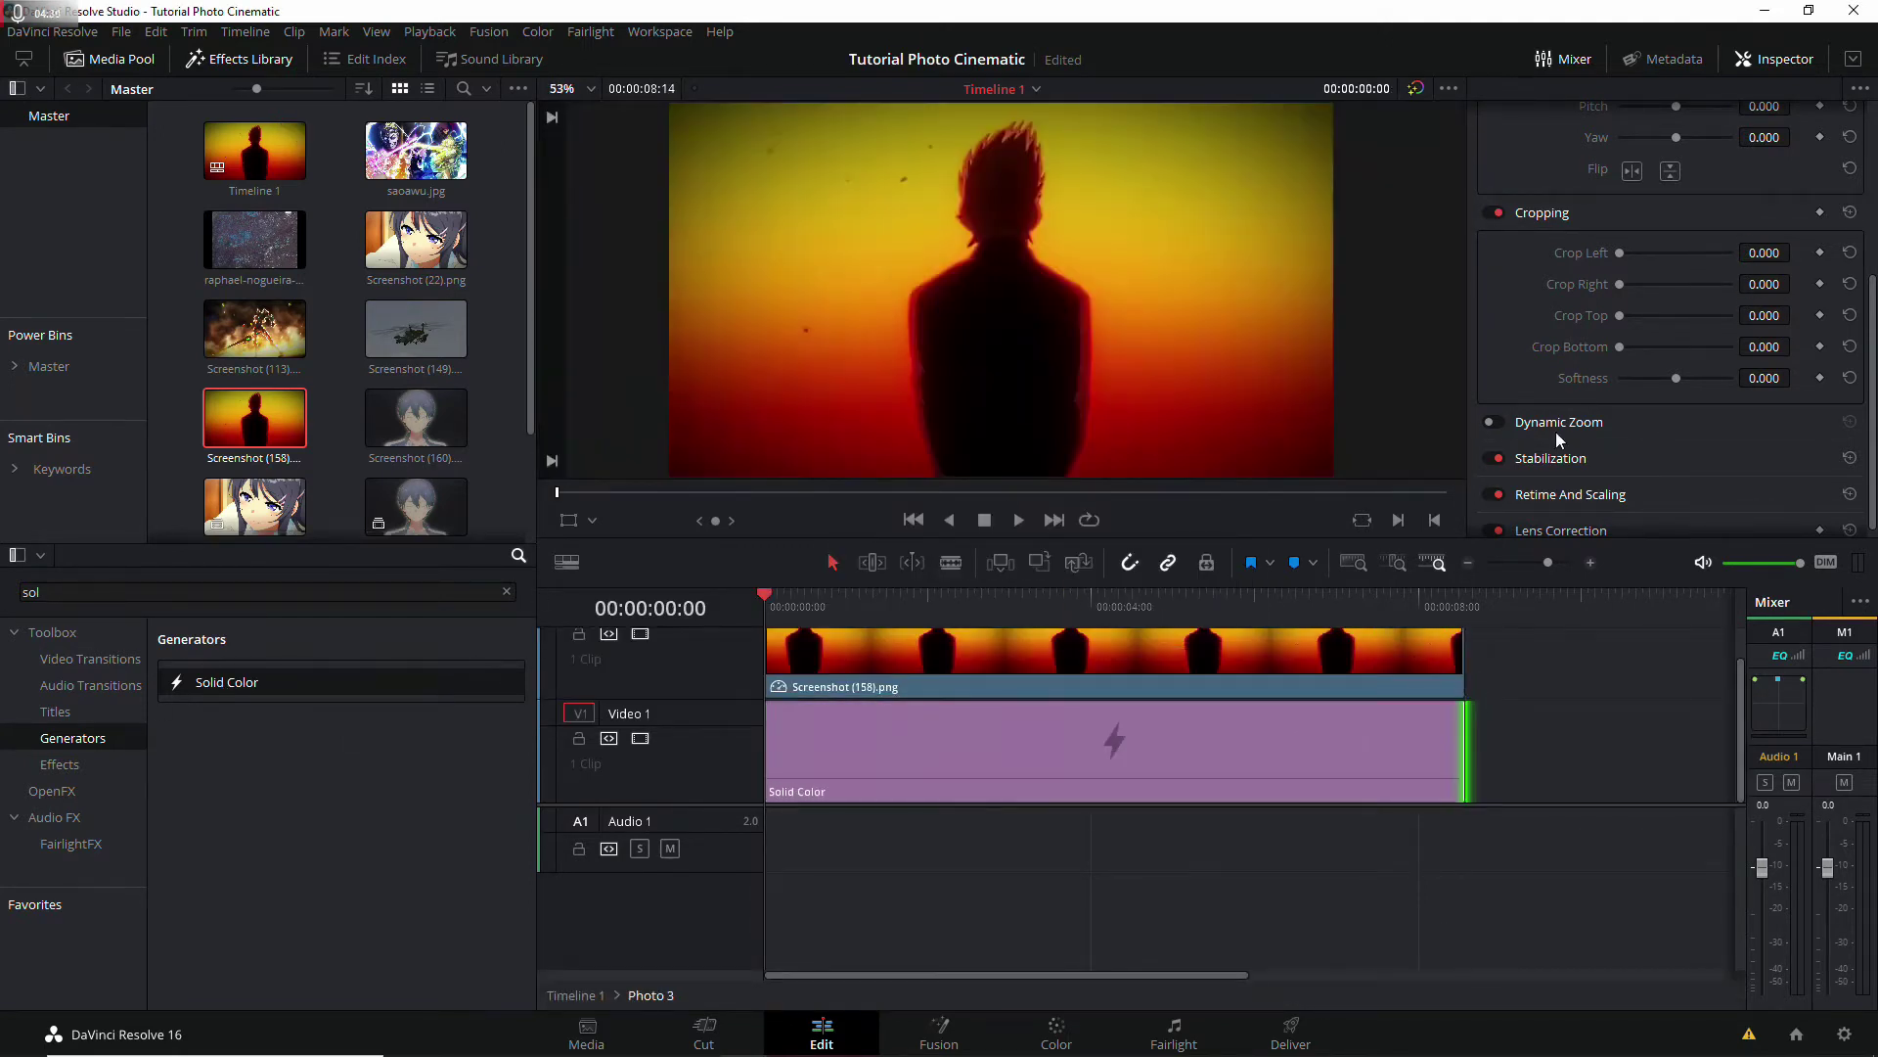
scroll(1688, 281, "up", 3)
left_click(1664, 215)
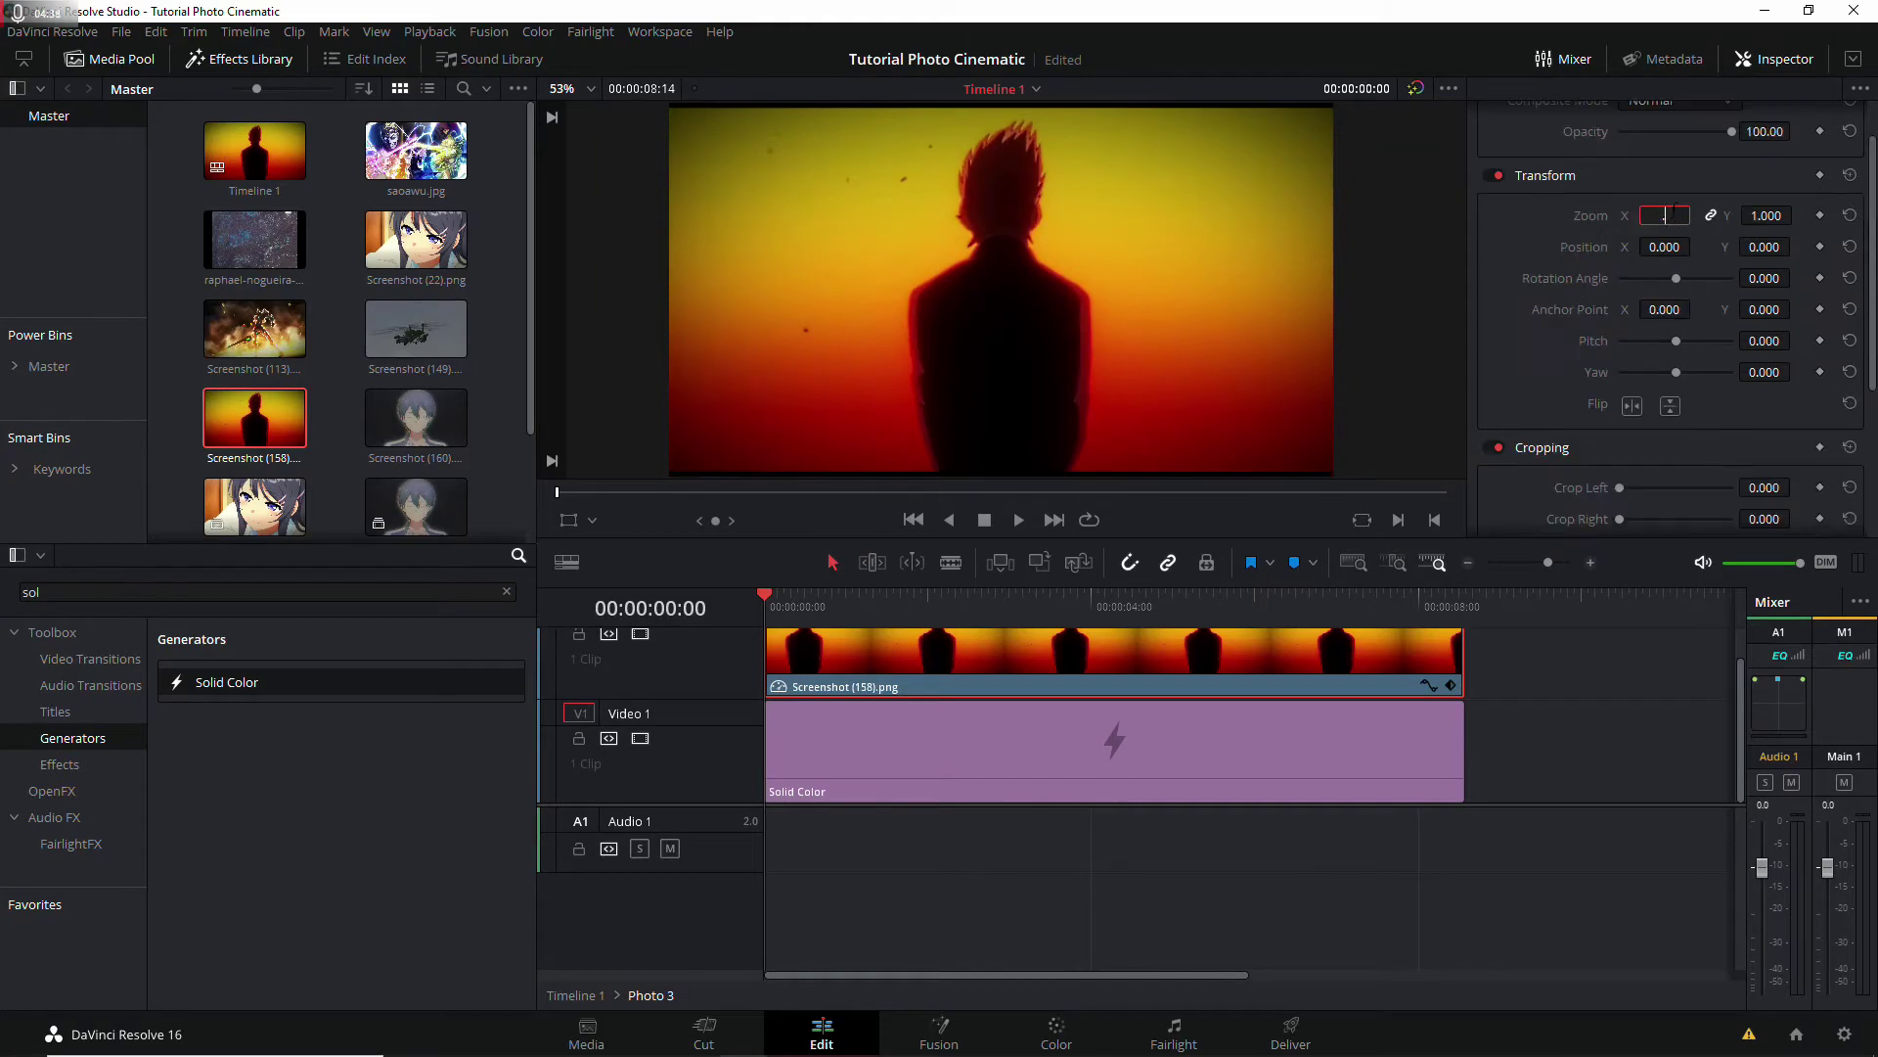
type("0.95")
key("Return")
left_click(1224, 775)
left_click(1640, 184)
left_click(1065, 705)
left_click(575, 995)
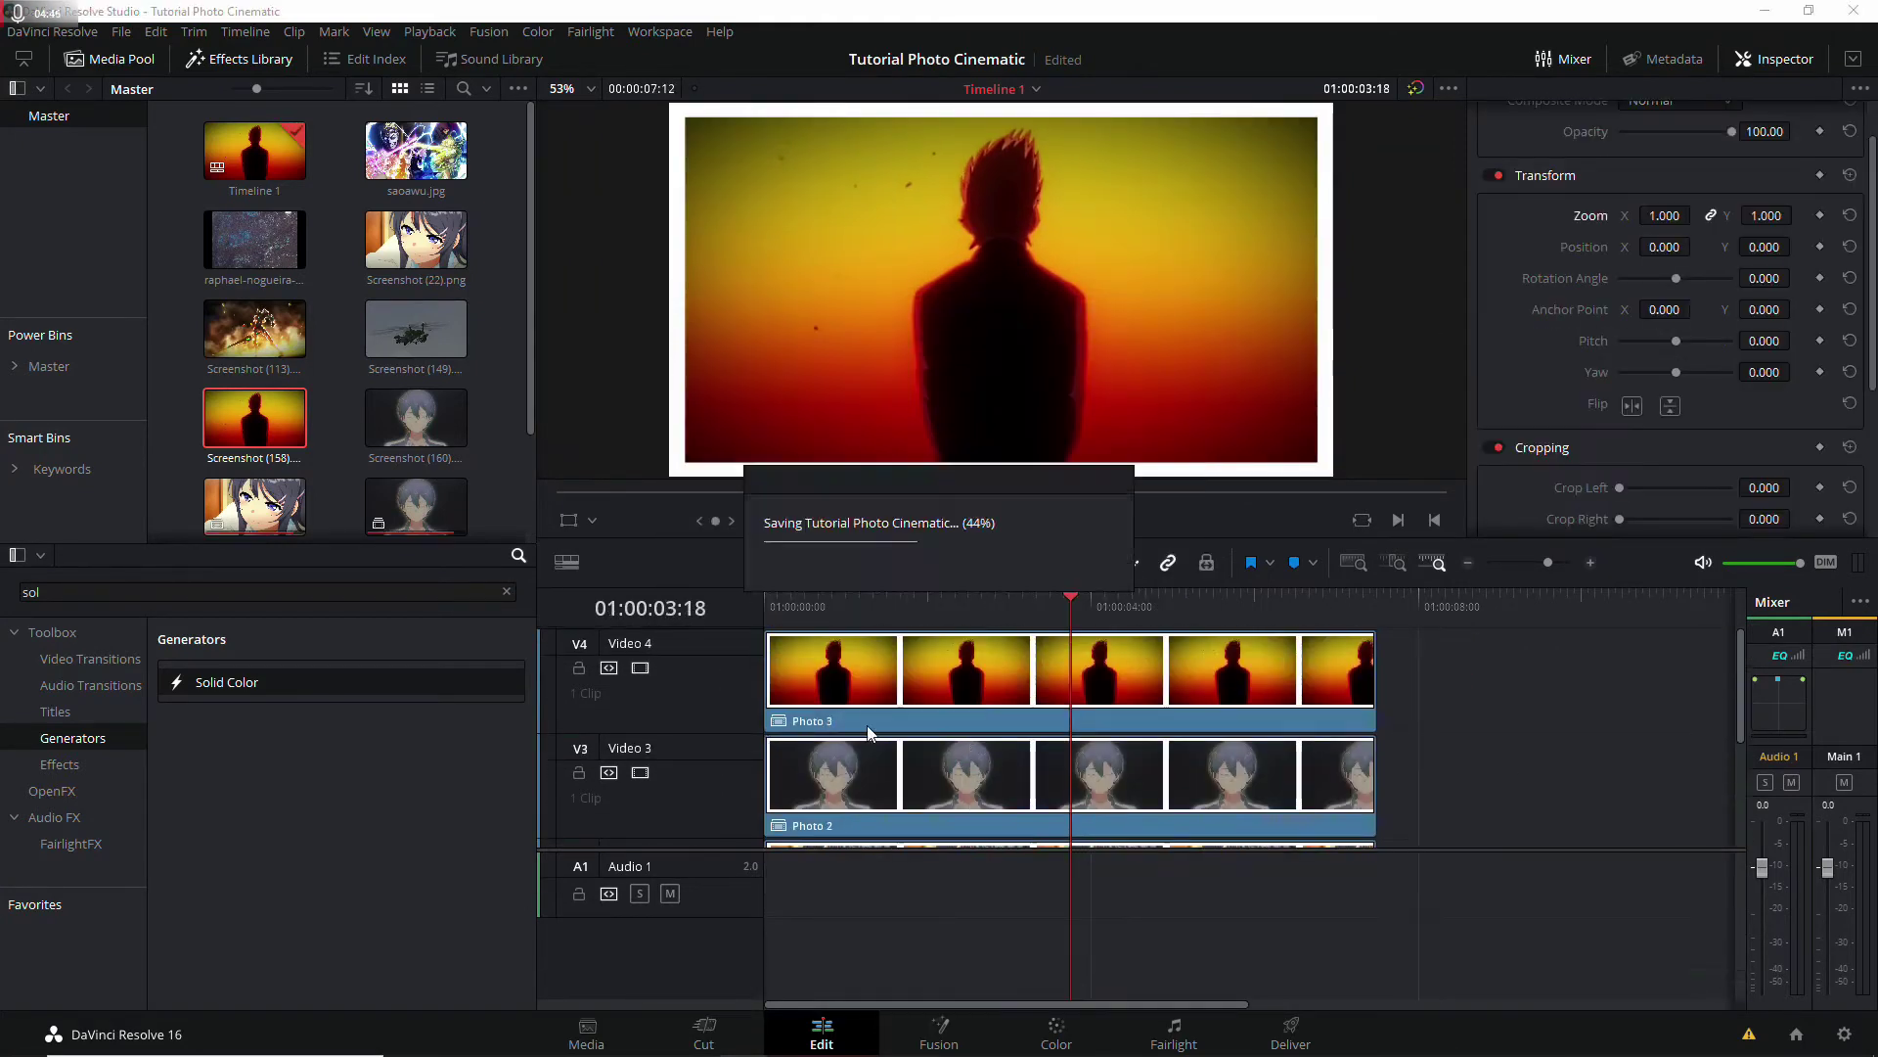
Step: Place Screenshot (113).png on Video 5 and make it compound clip 'Photo 4'
left_click_drag(254, 329, 782, 675)
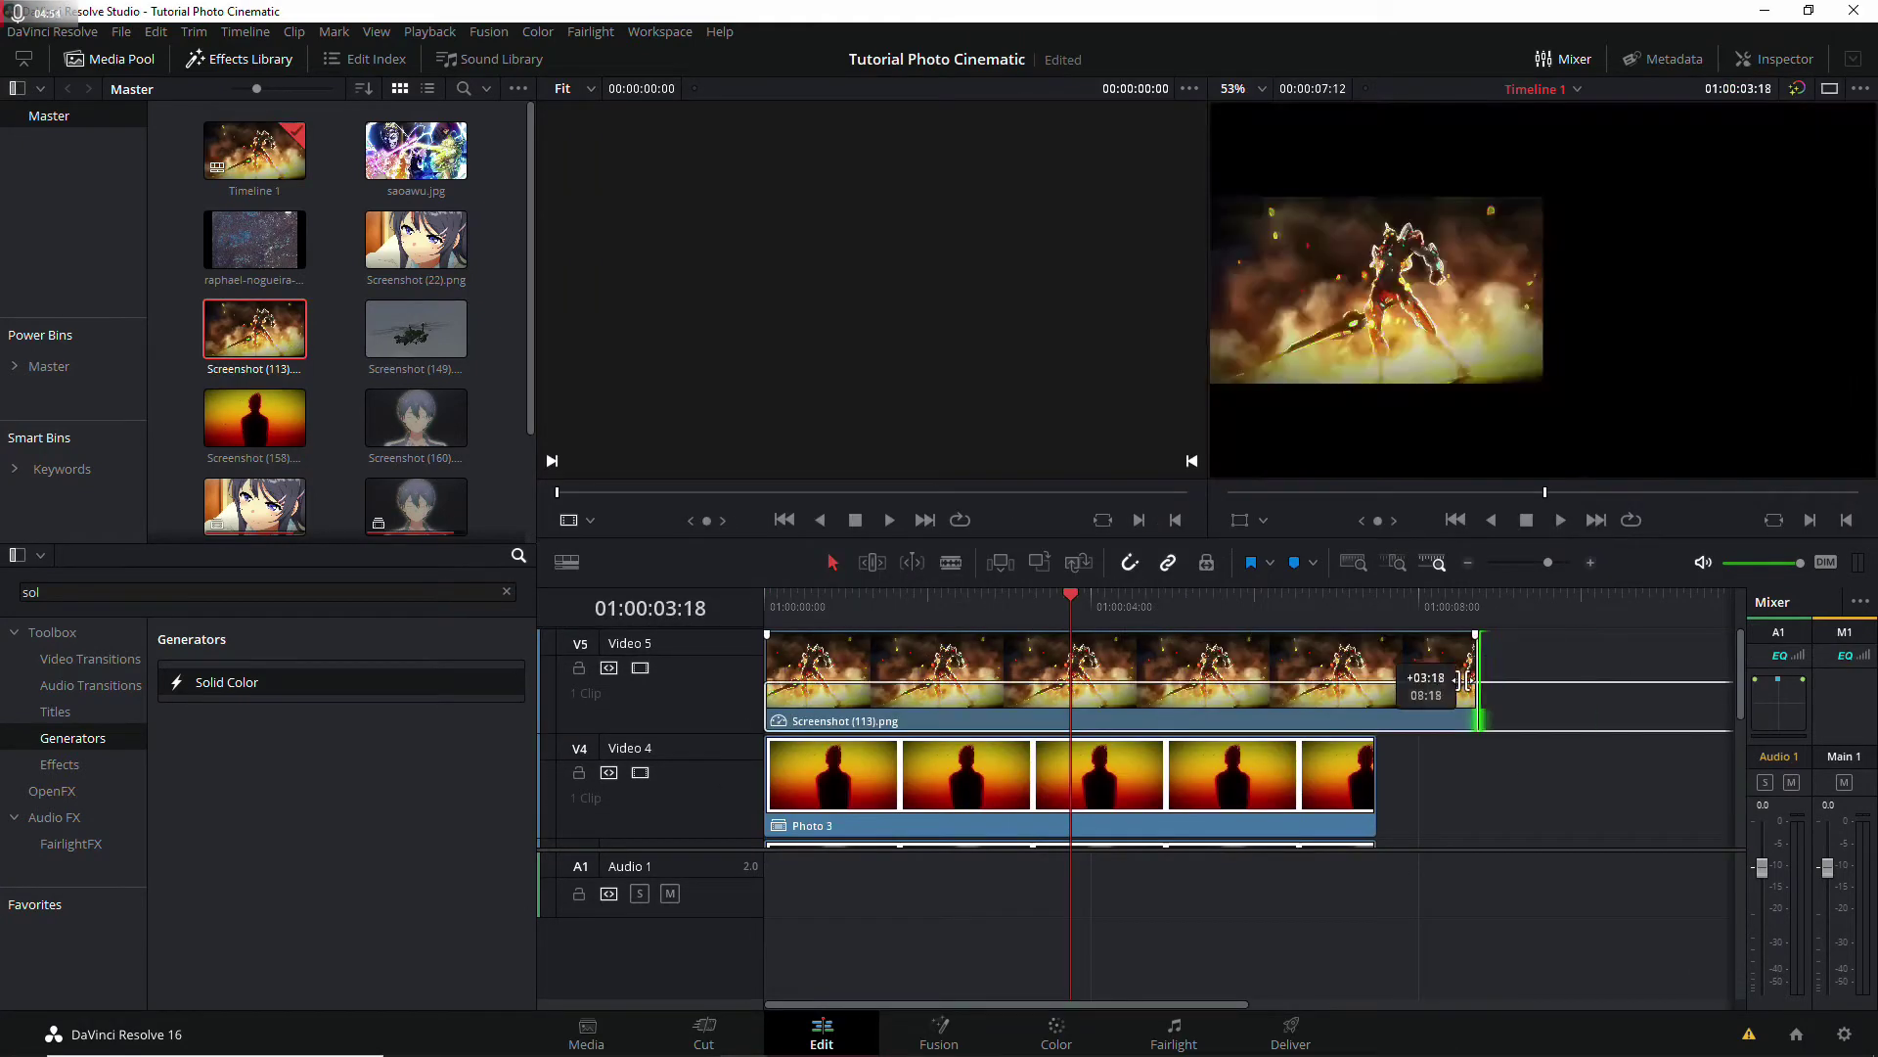
right_click(1264, 683)
left_click(1346, 206)
left_click(1071, 578)
right_click(898, 709)
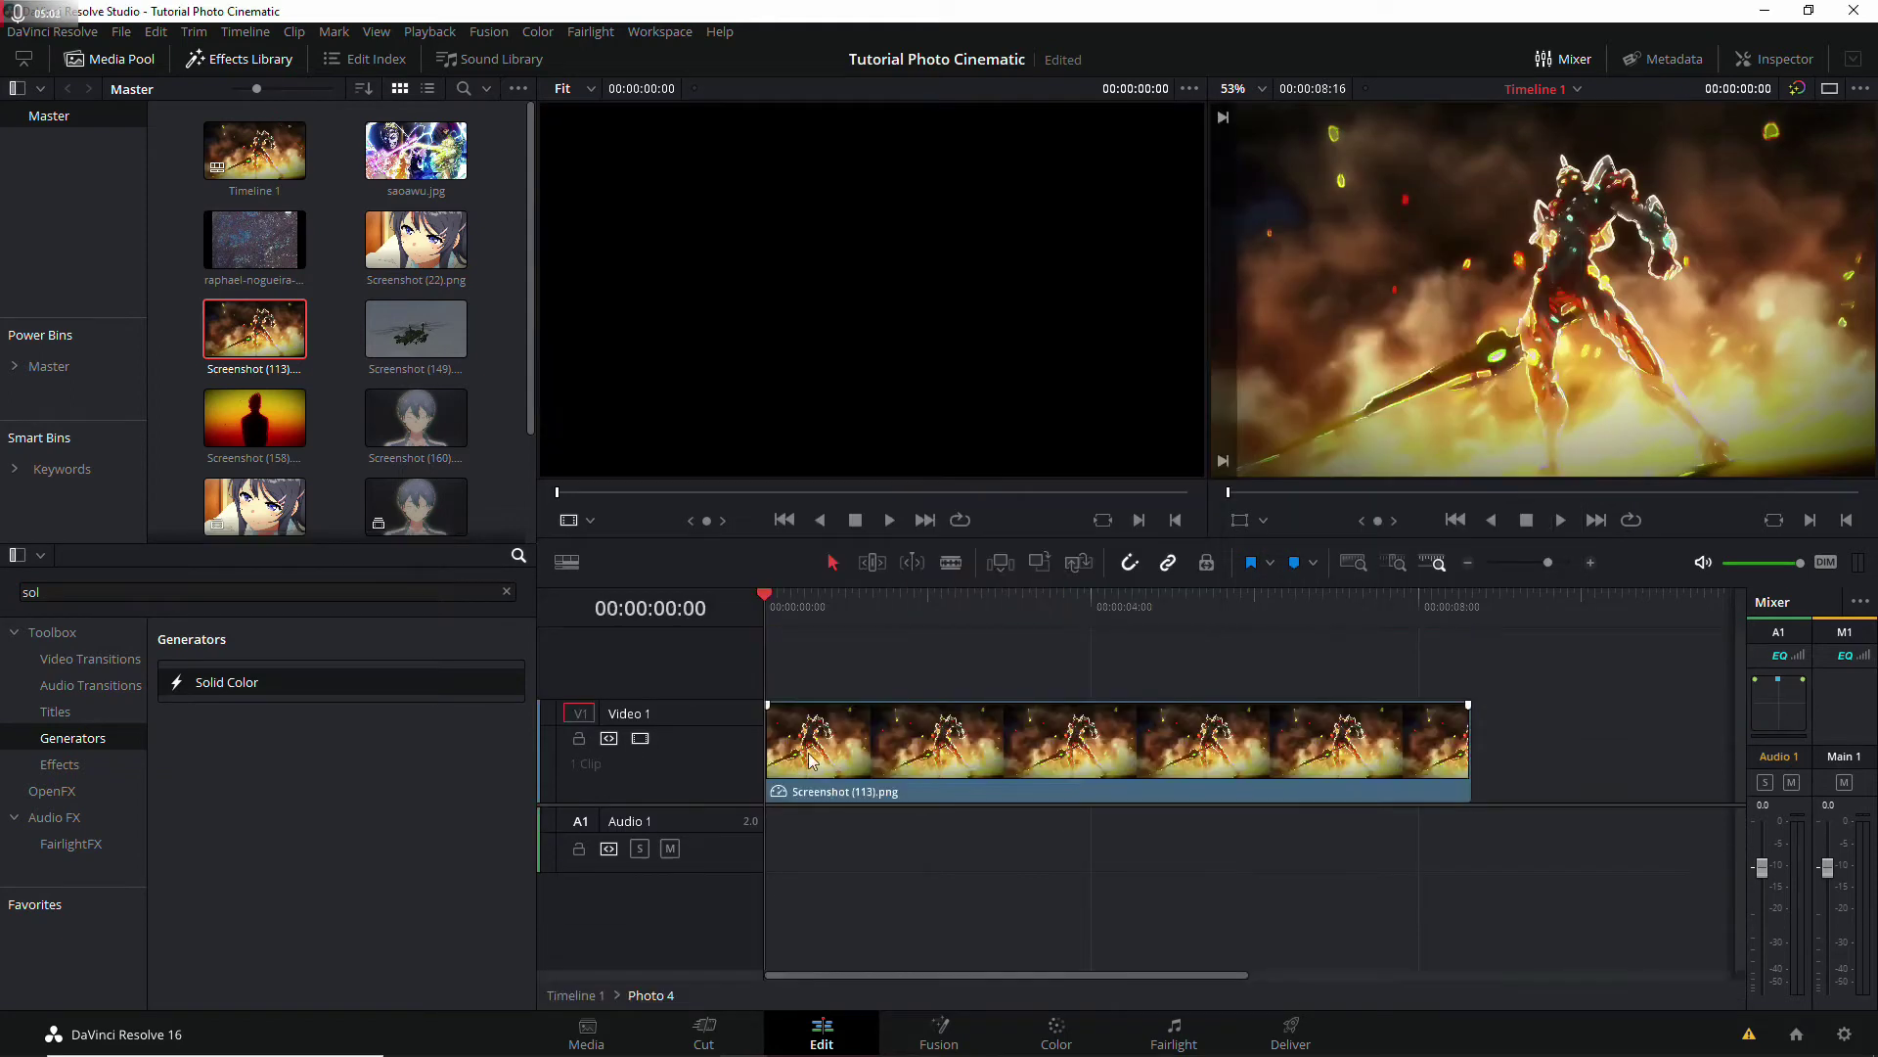
left_click(956, 535)
Step: Inside Photo 4, add a white solid, shrink the screenshot for a border, and crop 10 top and bottom
left_click_drag(1172, 754, 1470, 755)
left_click(1774, 59)
left_click(1640, 184)
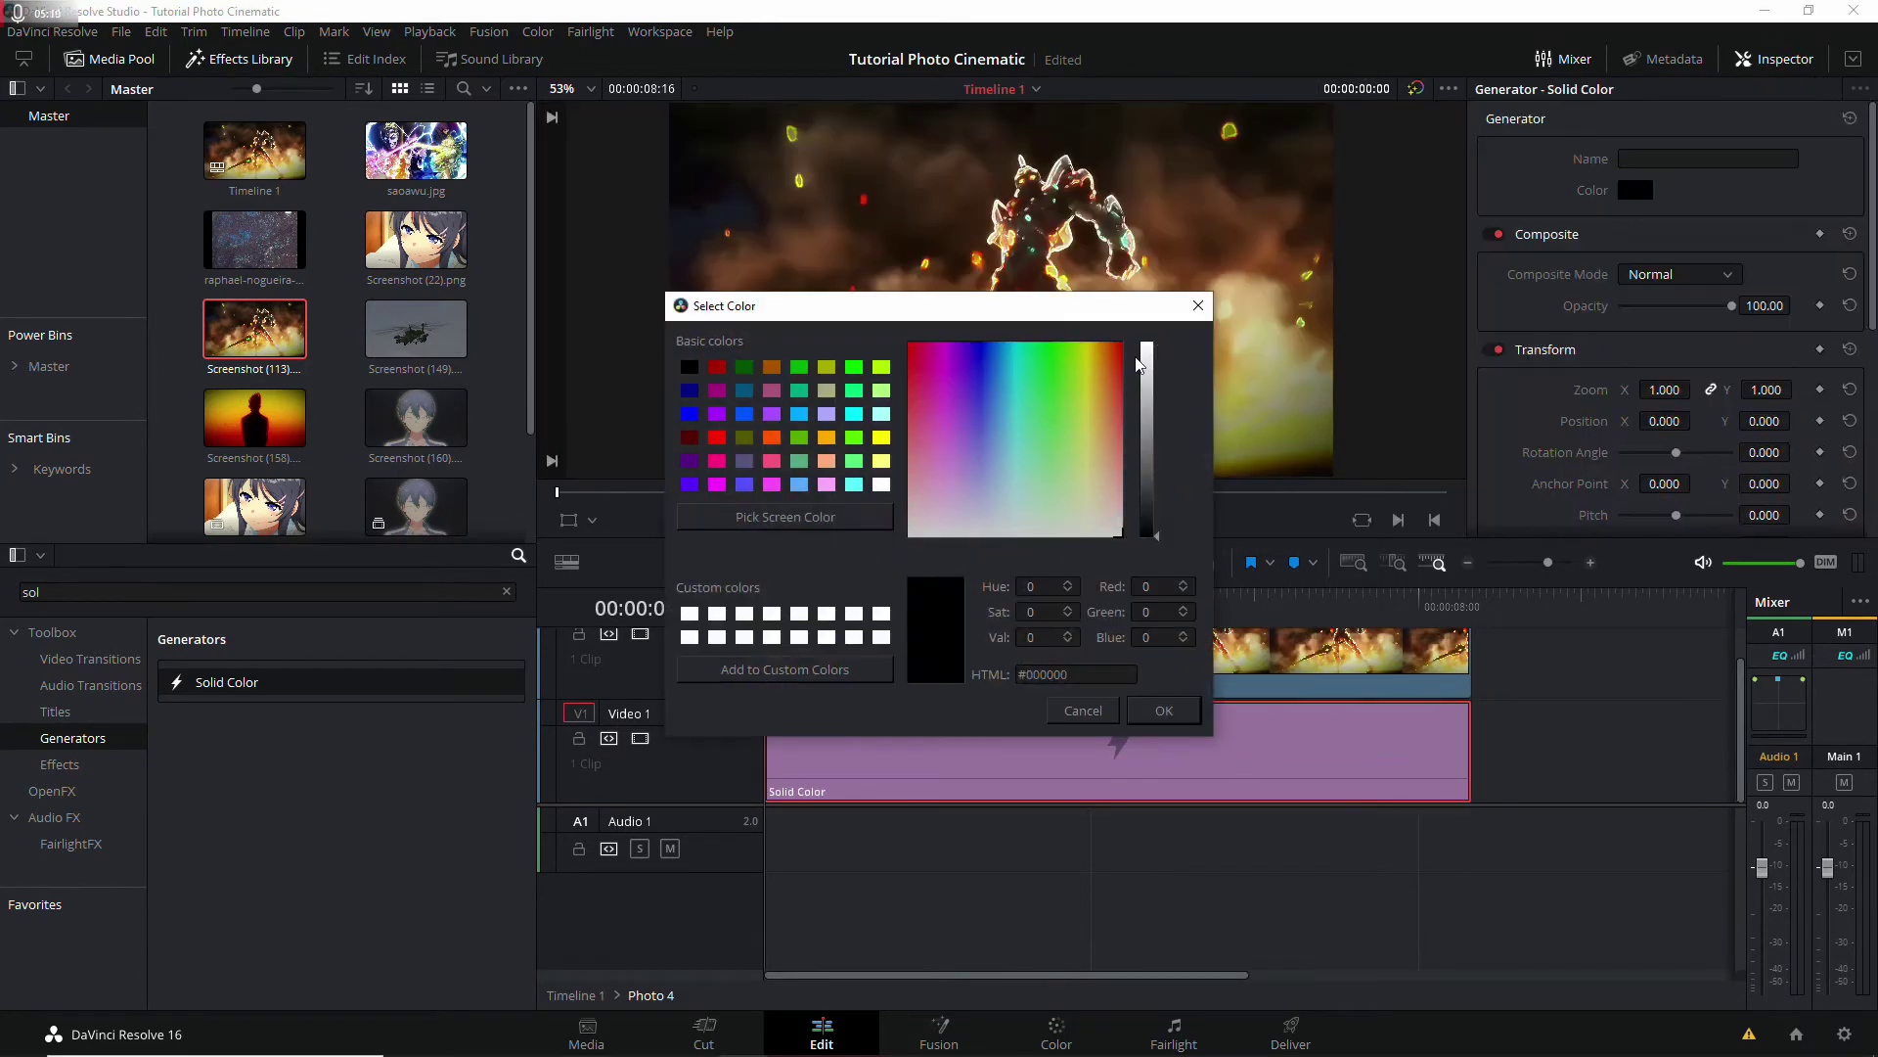
left_click(1161, 713)
scroll(1700, 248, "down", 3)
left_click_drag(1664, 215, 1653, 215)
scroll(1683, 273, "down", 3)
left_click_drag(1751, 315, 1742, 345)
left_click(575, 995)
Step: Trim Photo 4 to end with Photo 3 and place Screenshot (149).png on Video 6
left_click_drag(1471, 717, 1381, 717)
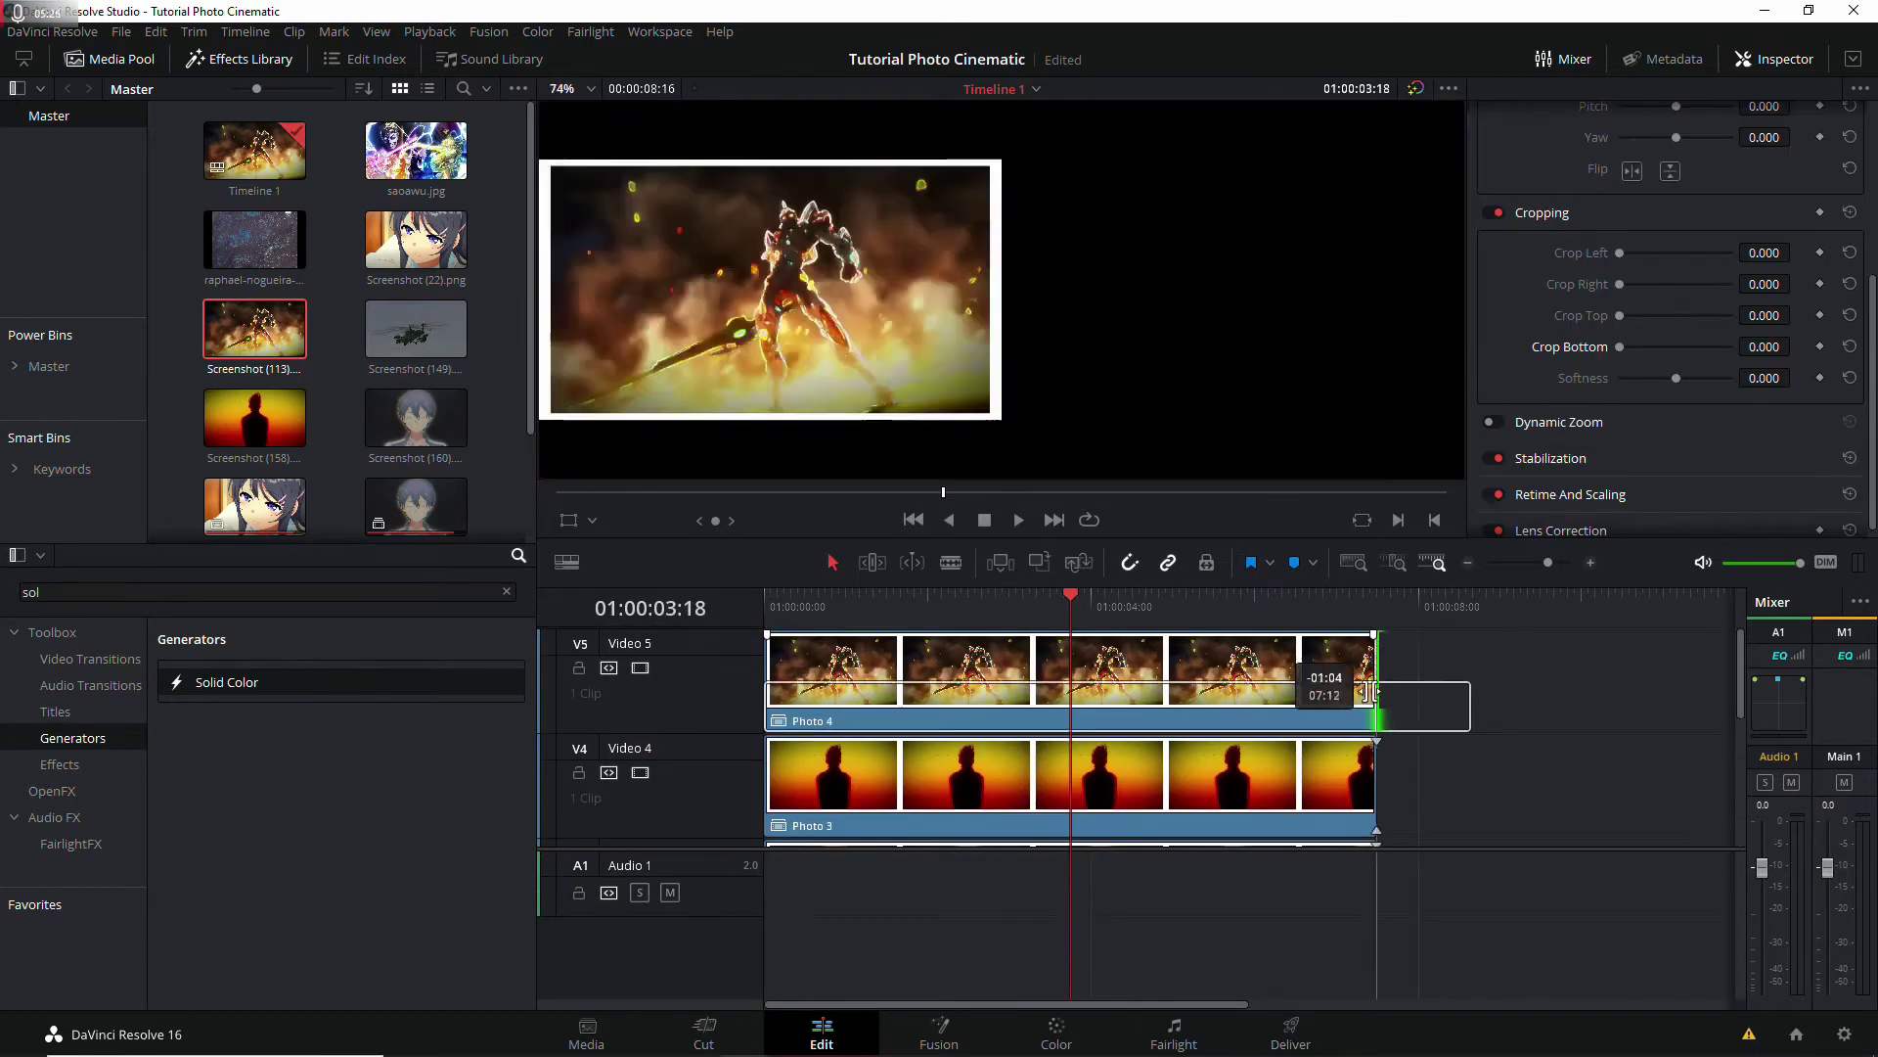
scroll(1381, 717, "up", 2)
left_click_drag(415, 328, 832, 670)
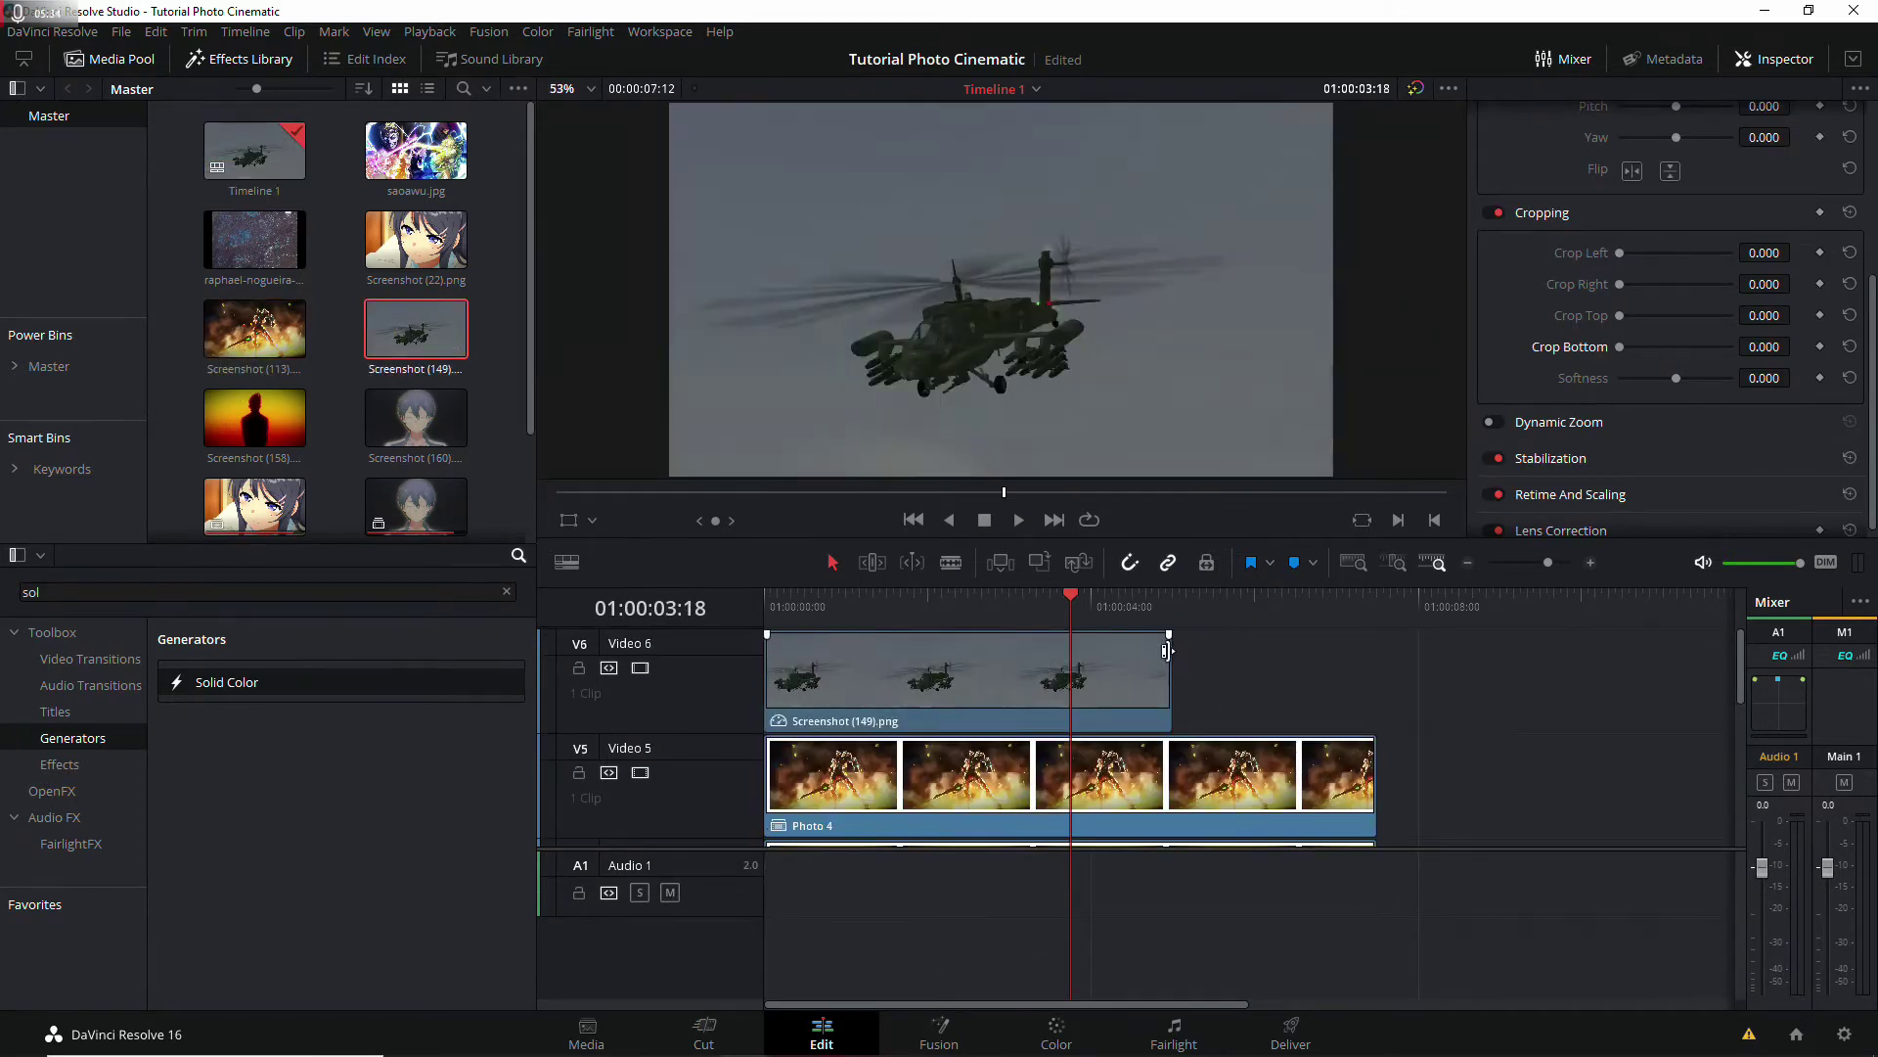
Step: Extend the helicopter clip to Photo 4's end and make it compound clip 'Photo 5'
left_click_drag(1161, 665, 1365, 666)
left_click(1116, 675)
right_click(1116, 675)
left_click(1174, 235)
type("Photo 5")
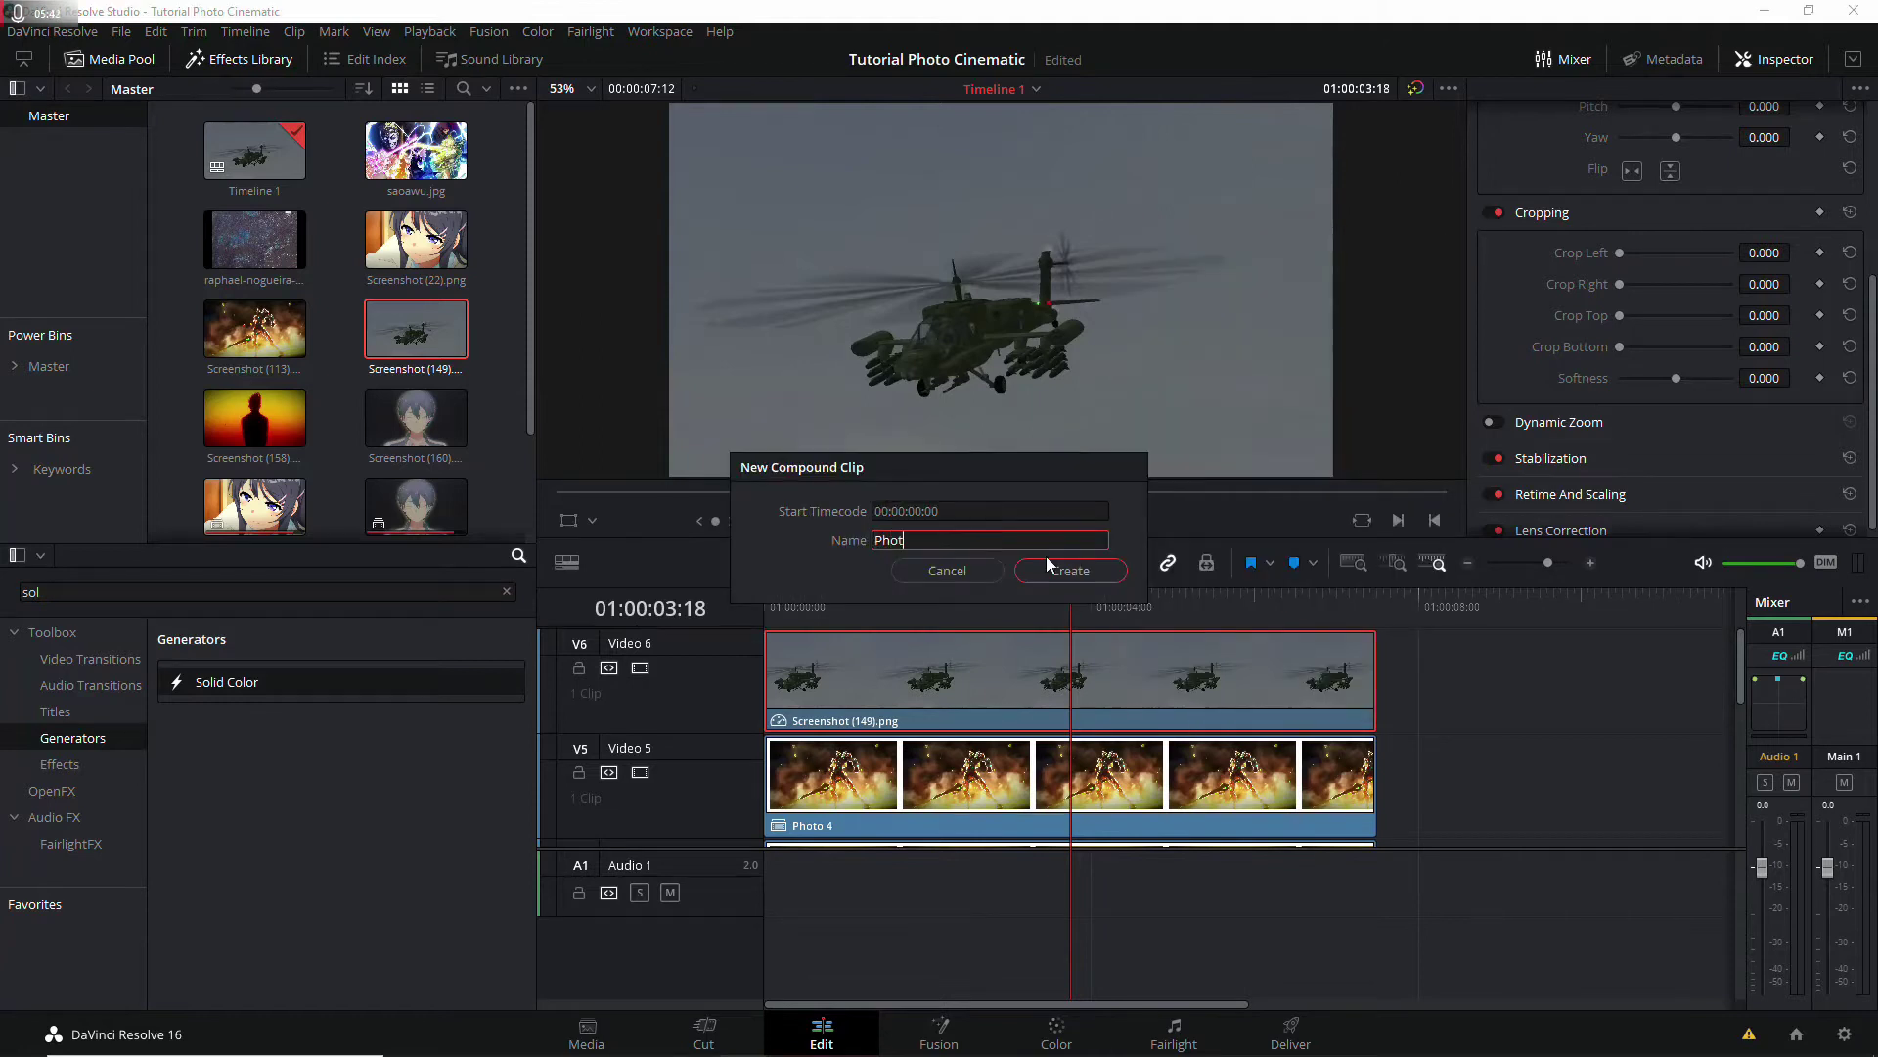
key("Return")
right_click(1151, 675)
left_click(1222, 117)
Step: Add a white Solid Color on the bottom track, matching the helicopter clip, cropped 10 top and bottom
left_click_drag(227, 682, 767, 777)
left_click(1773, 59)
left_click_drag(1165, 753, 1488, 753)
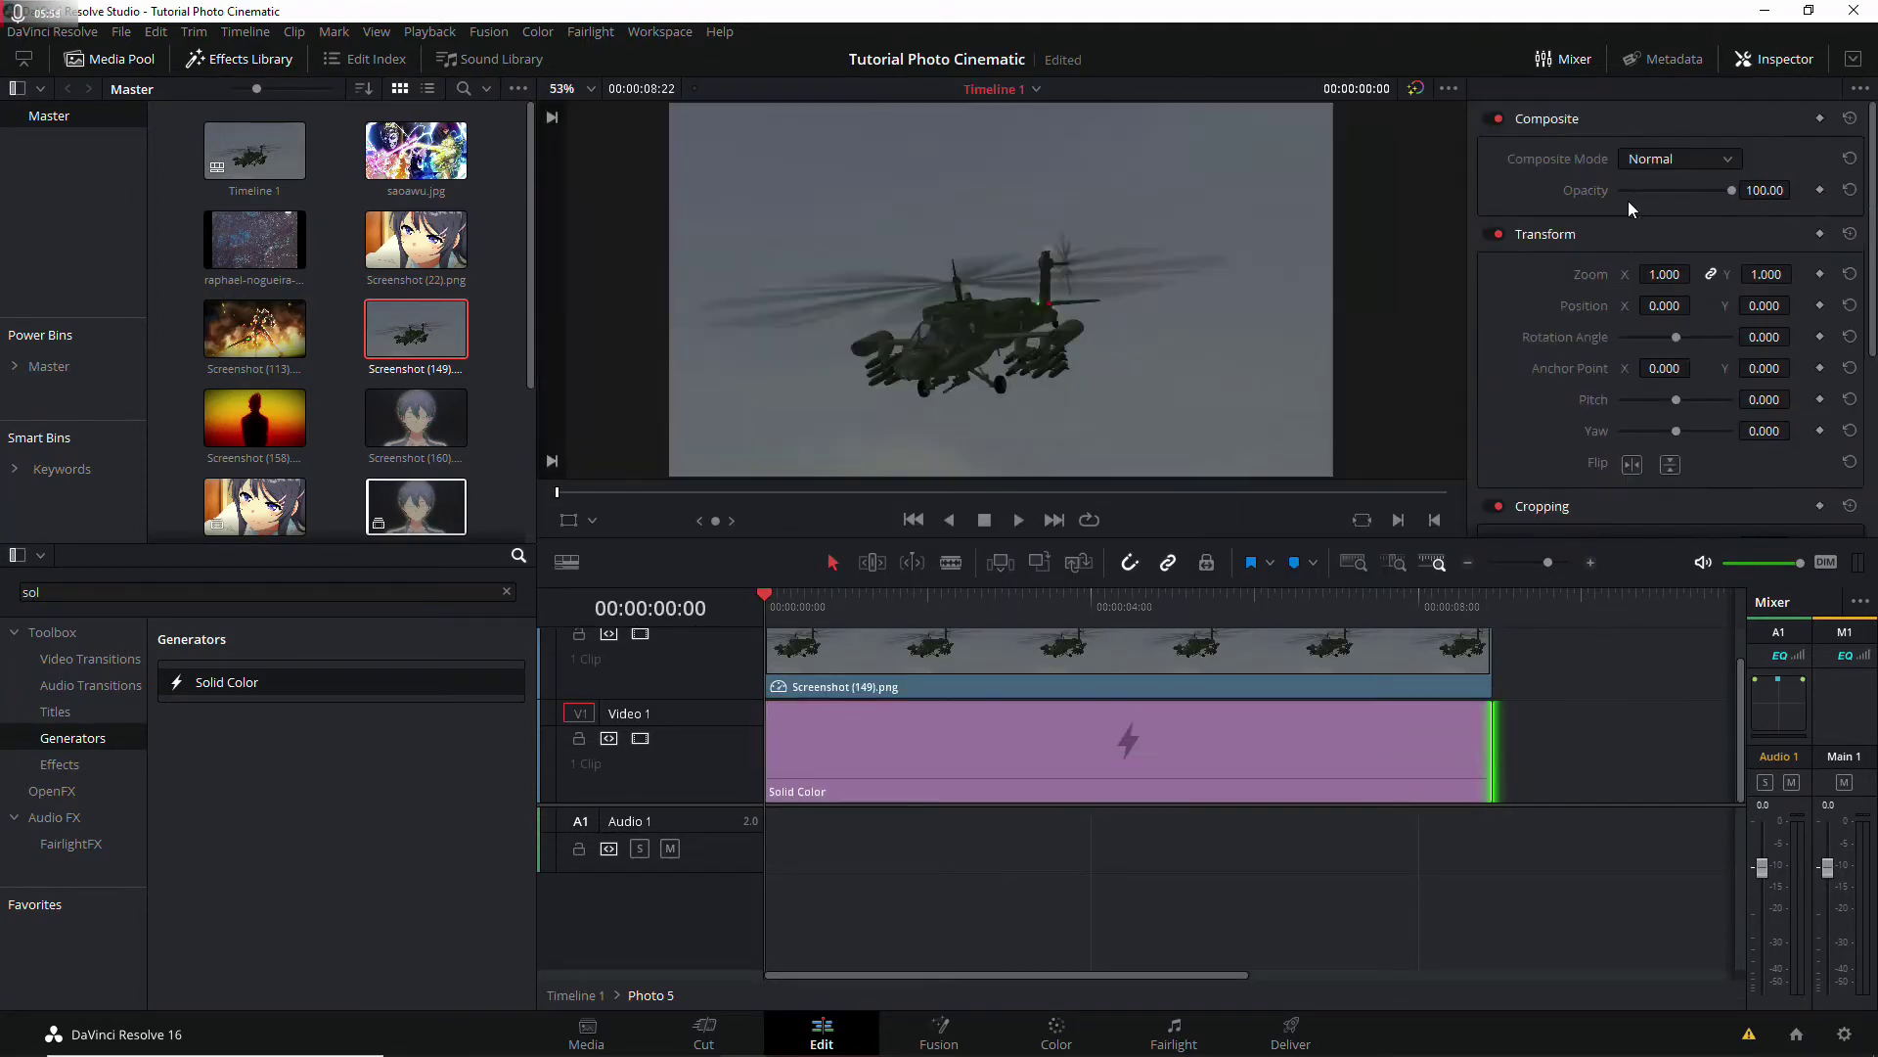
left_click(1636, 190)
left_click(1081, 705)
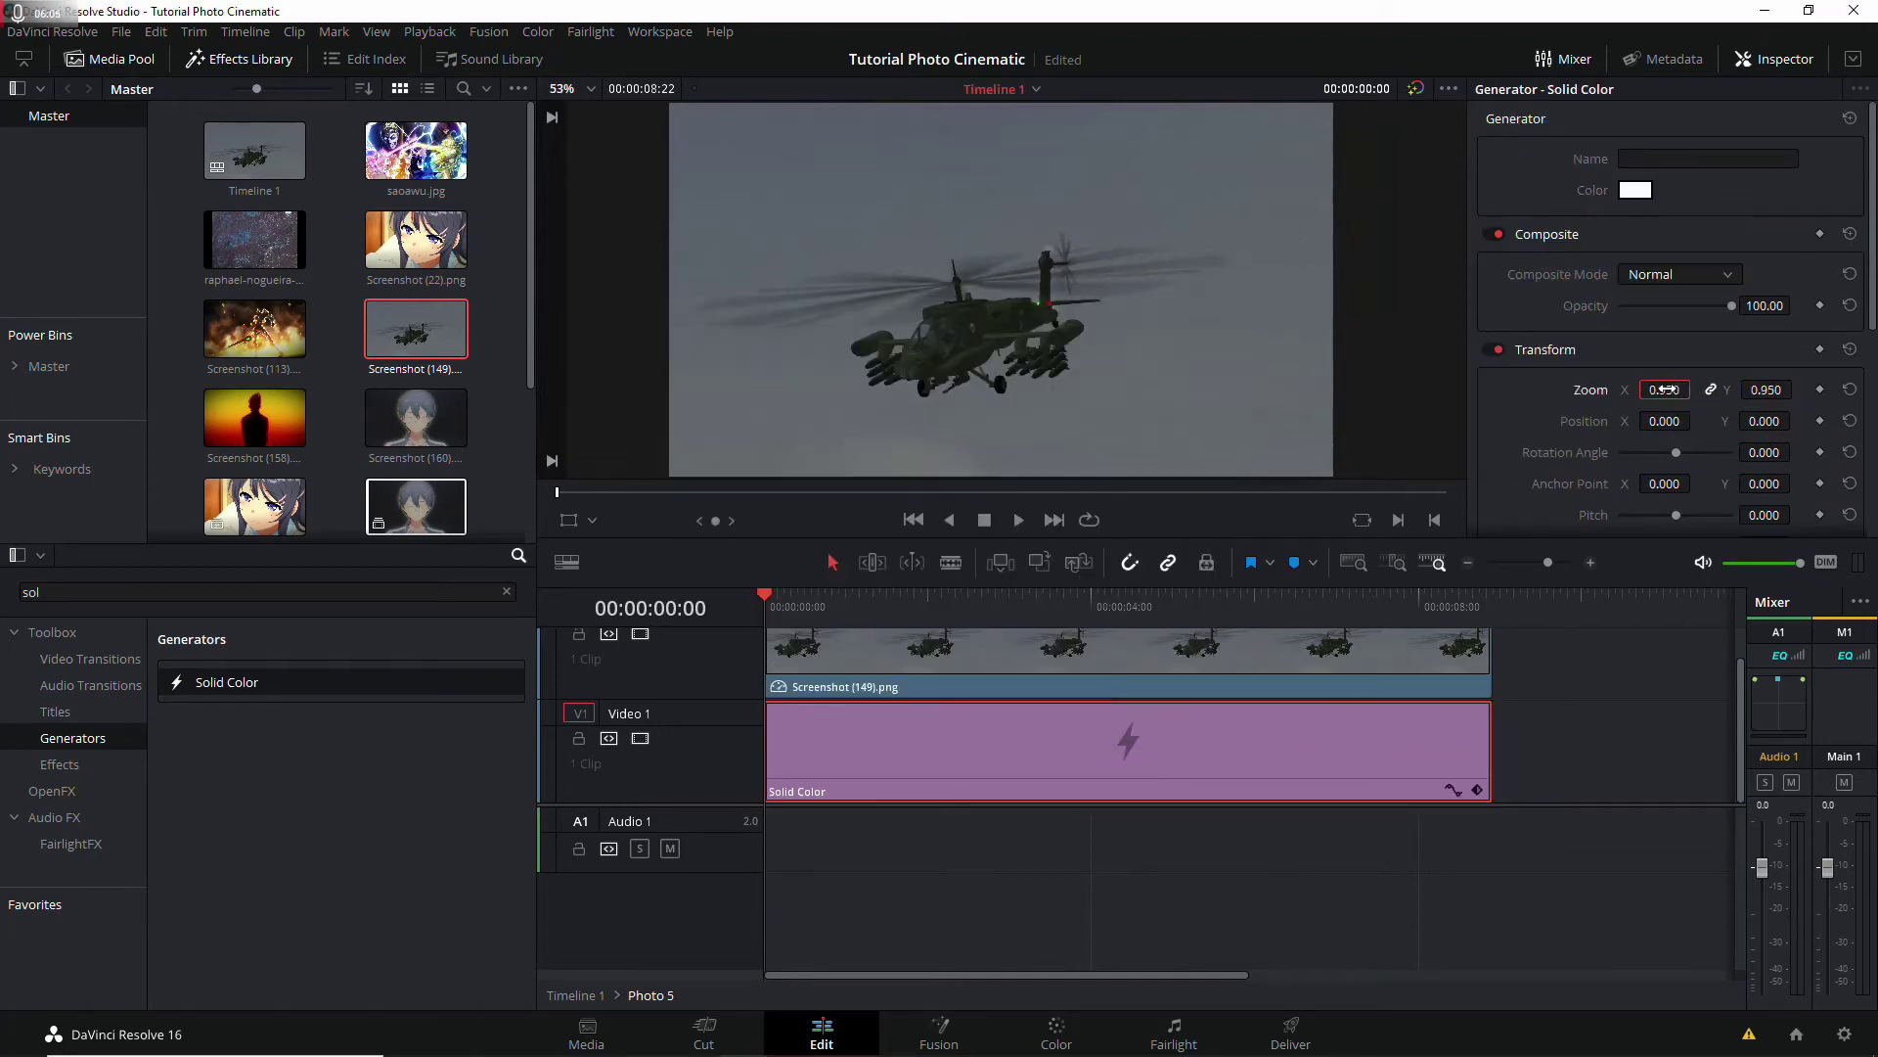
scroll(1664, 391, "down", 3)
left_click(1763, 430)
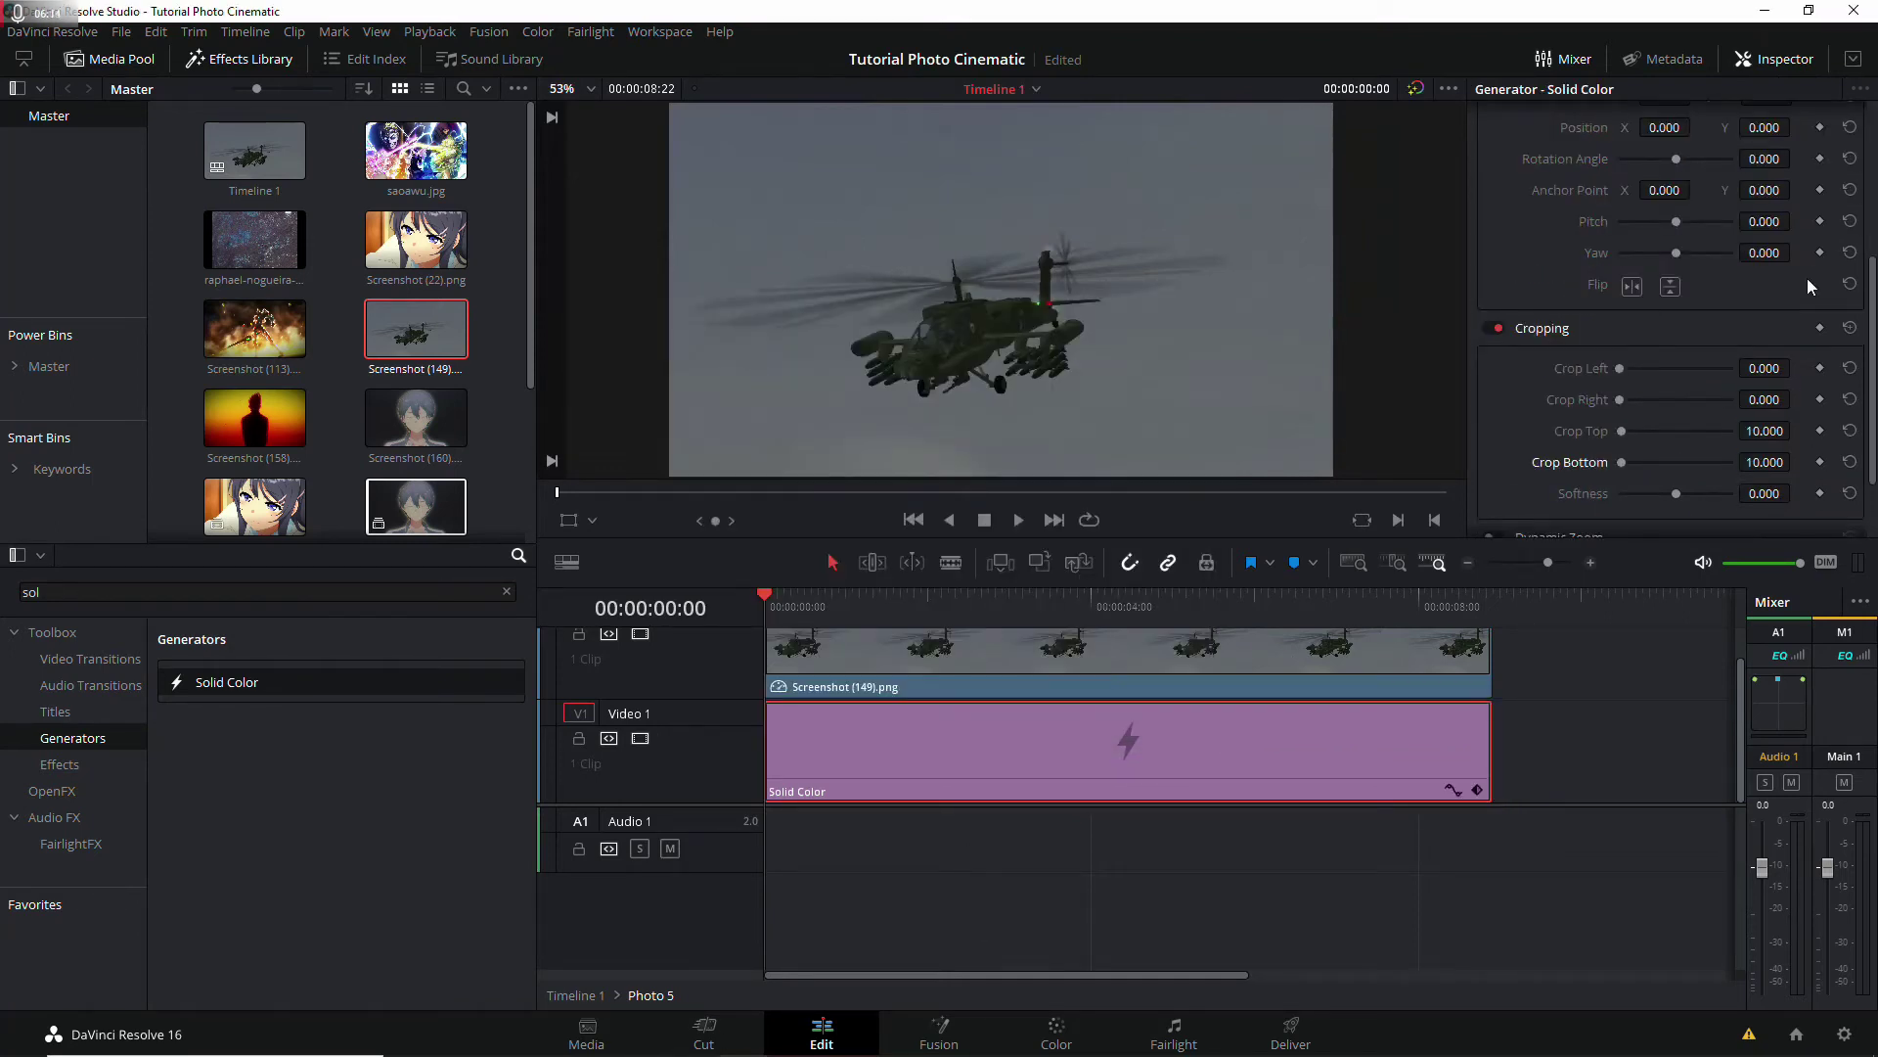
Step: Set the helicopter screenshot's zoom to 0.95 to reveal the white border
scroll(1663, 294, "up", 3)
left_click(1663, 271)
type("1")
key("Return")
left_click(1125, 655)
left_click(1664, 272)
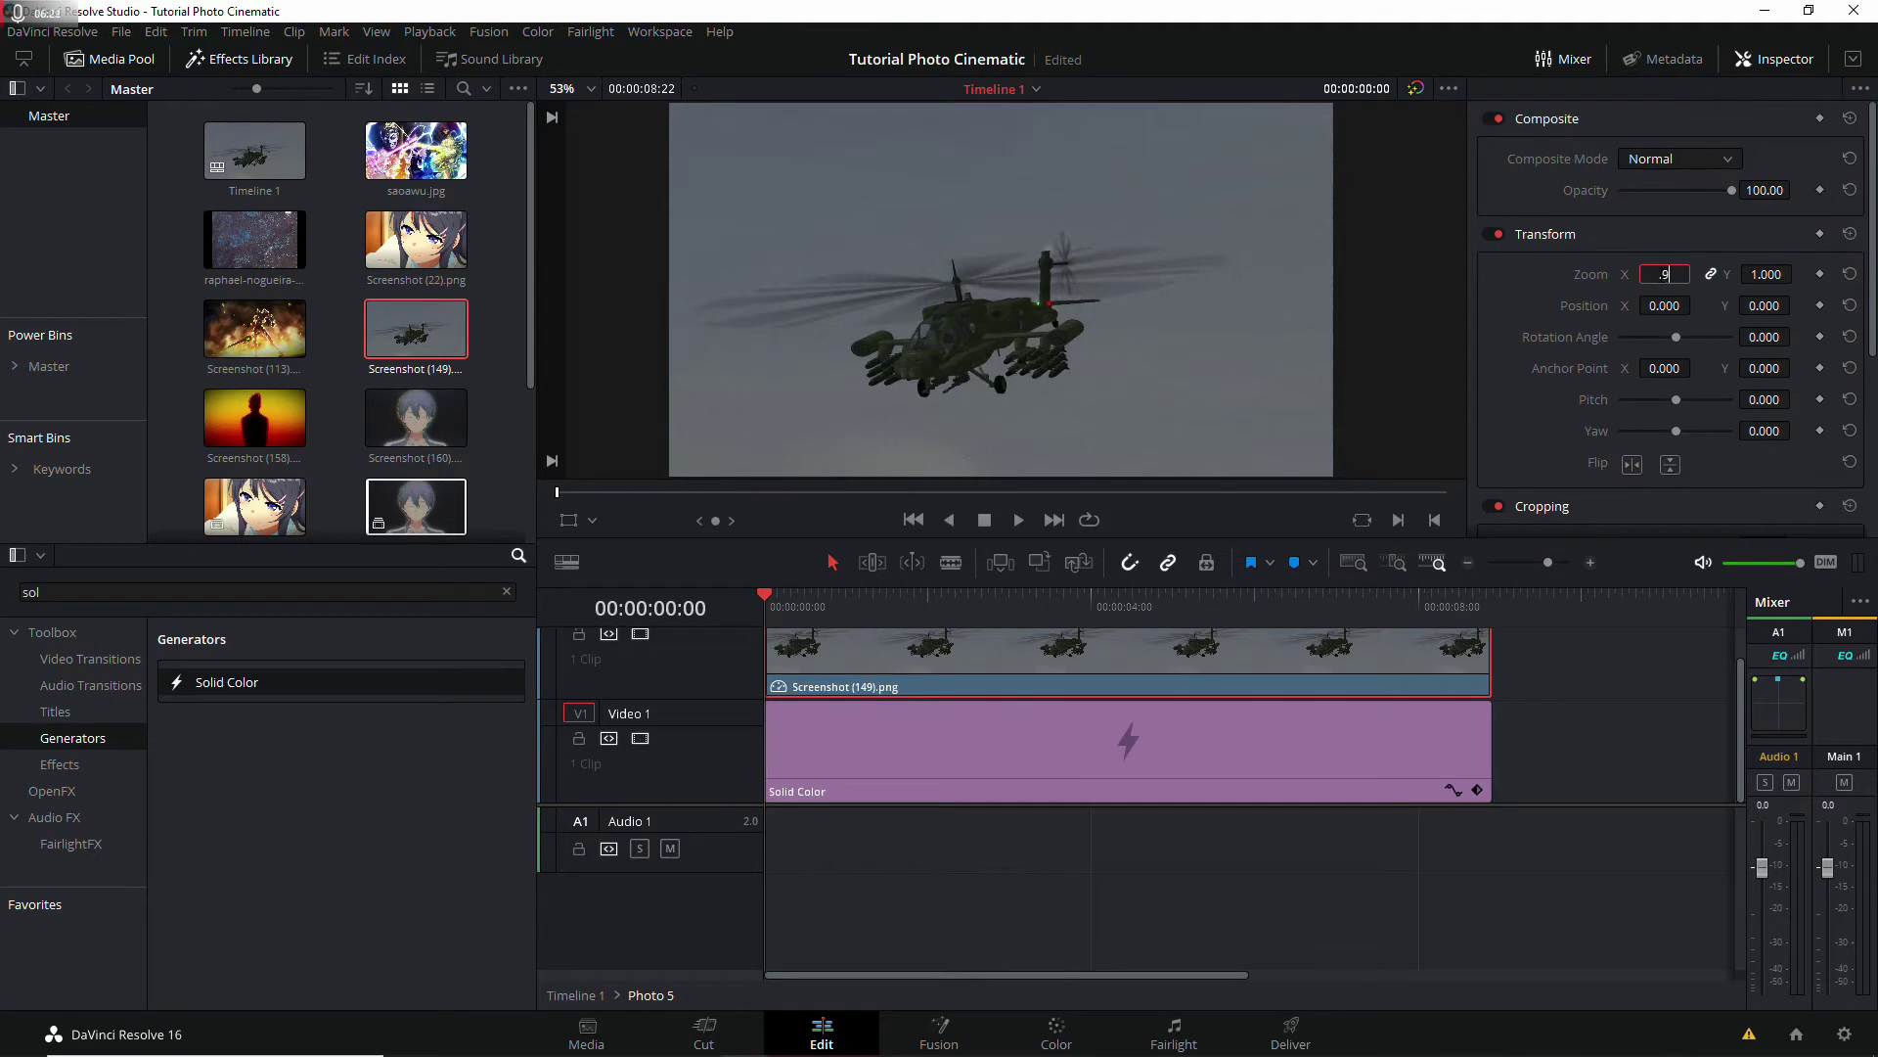
type("0.95")
key("Return")
scroll(1725, 329, "down", 3)
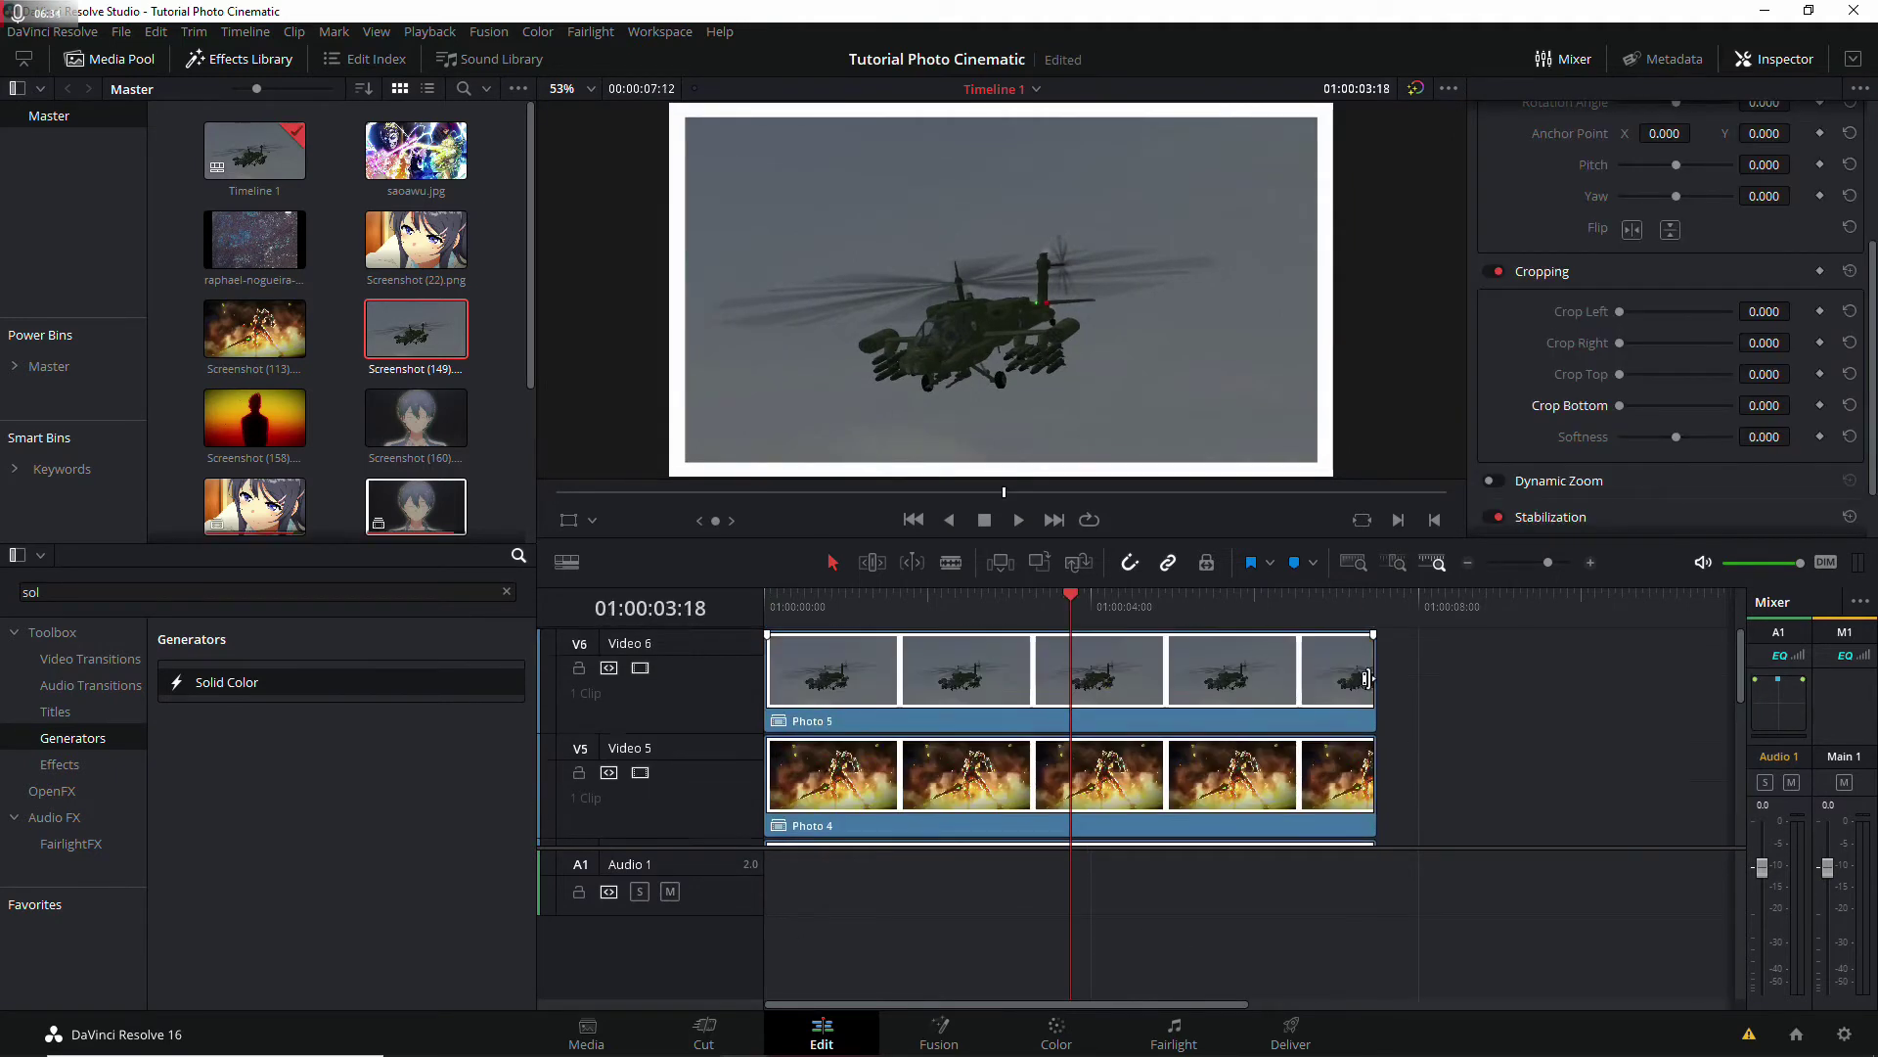
Step: Scroll through the stacked photo tracks and select the Photo 1 clip
scroll(1412, 701, "down", 2)
scroll(1412, 701, "down", 2)
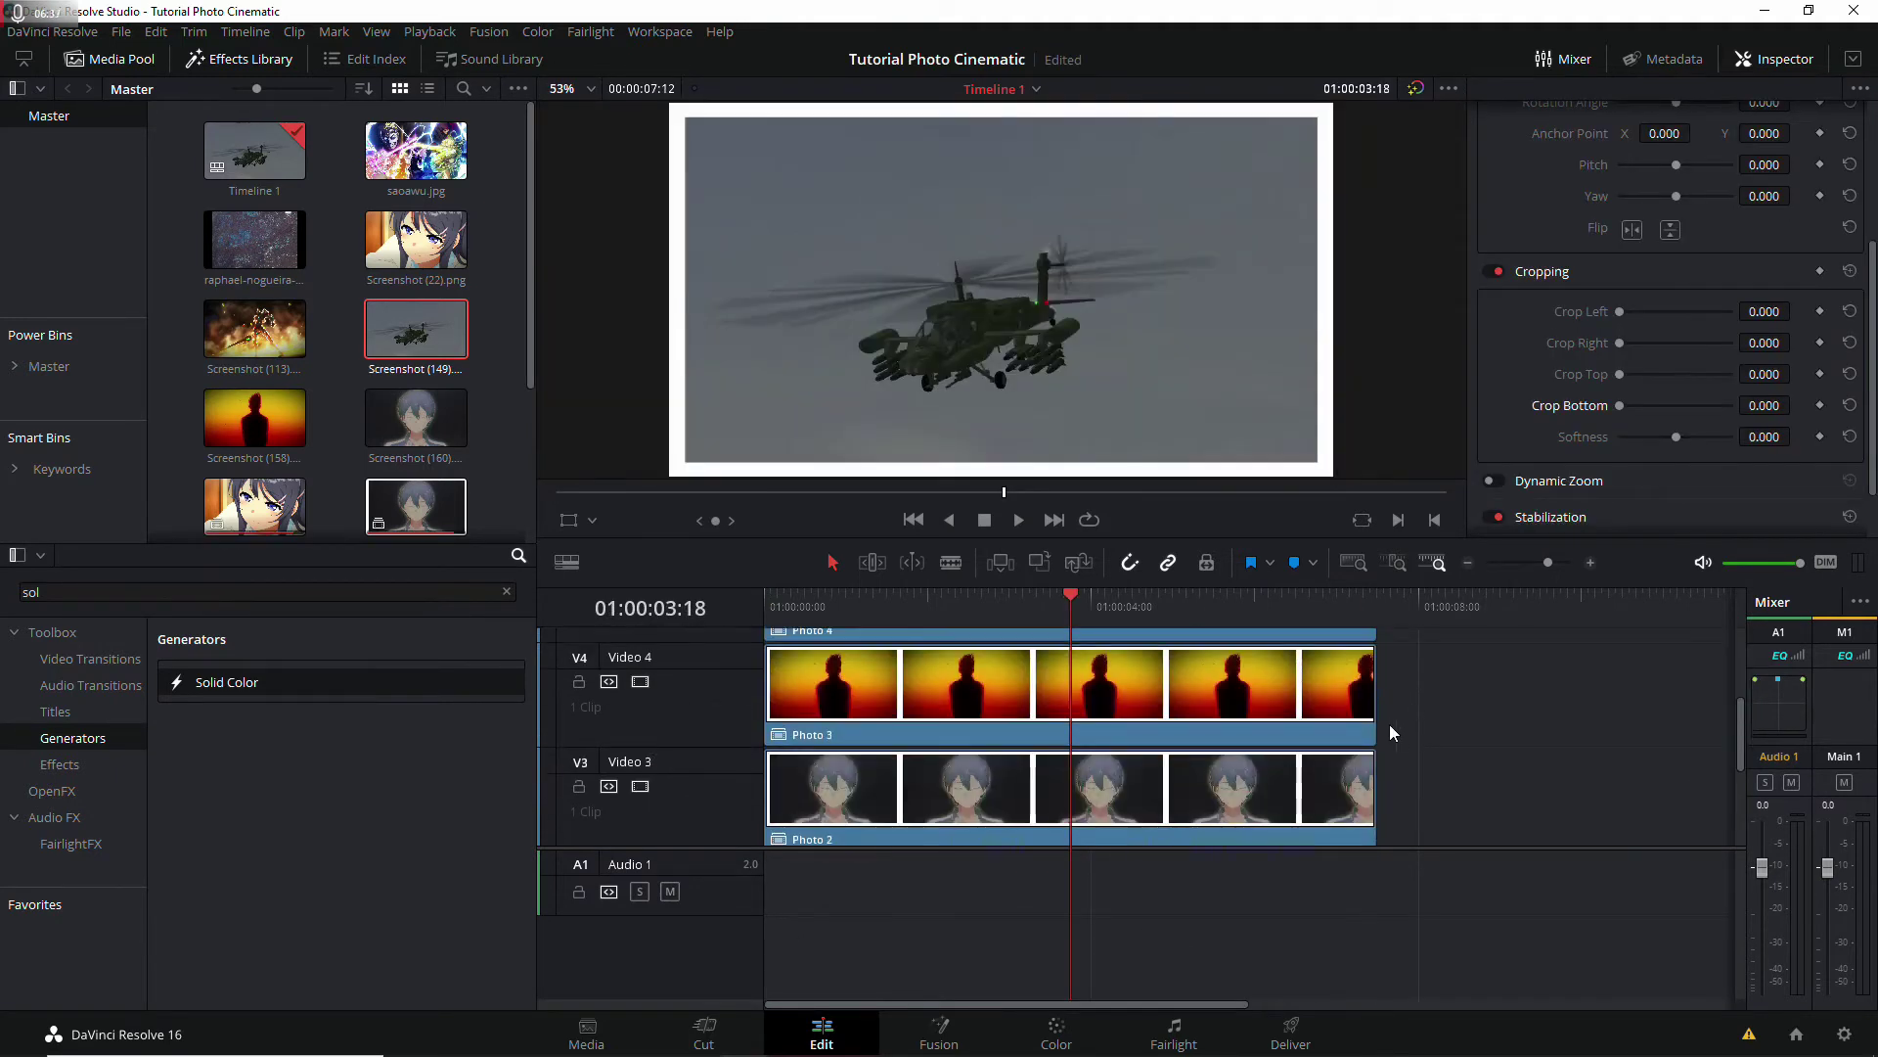
scroll(1389, 724, "down", 2)
scroll(1390, 725, "down", 1)
scroll(1417, 775, "down", 1)
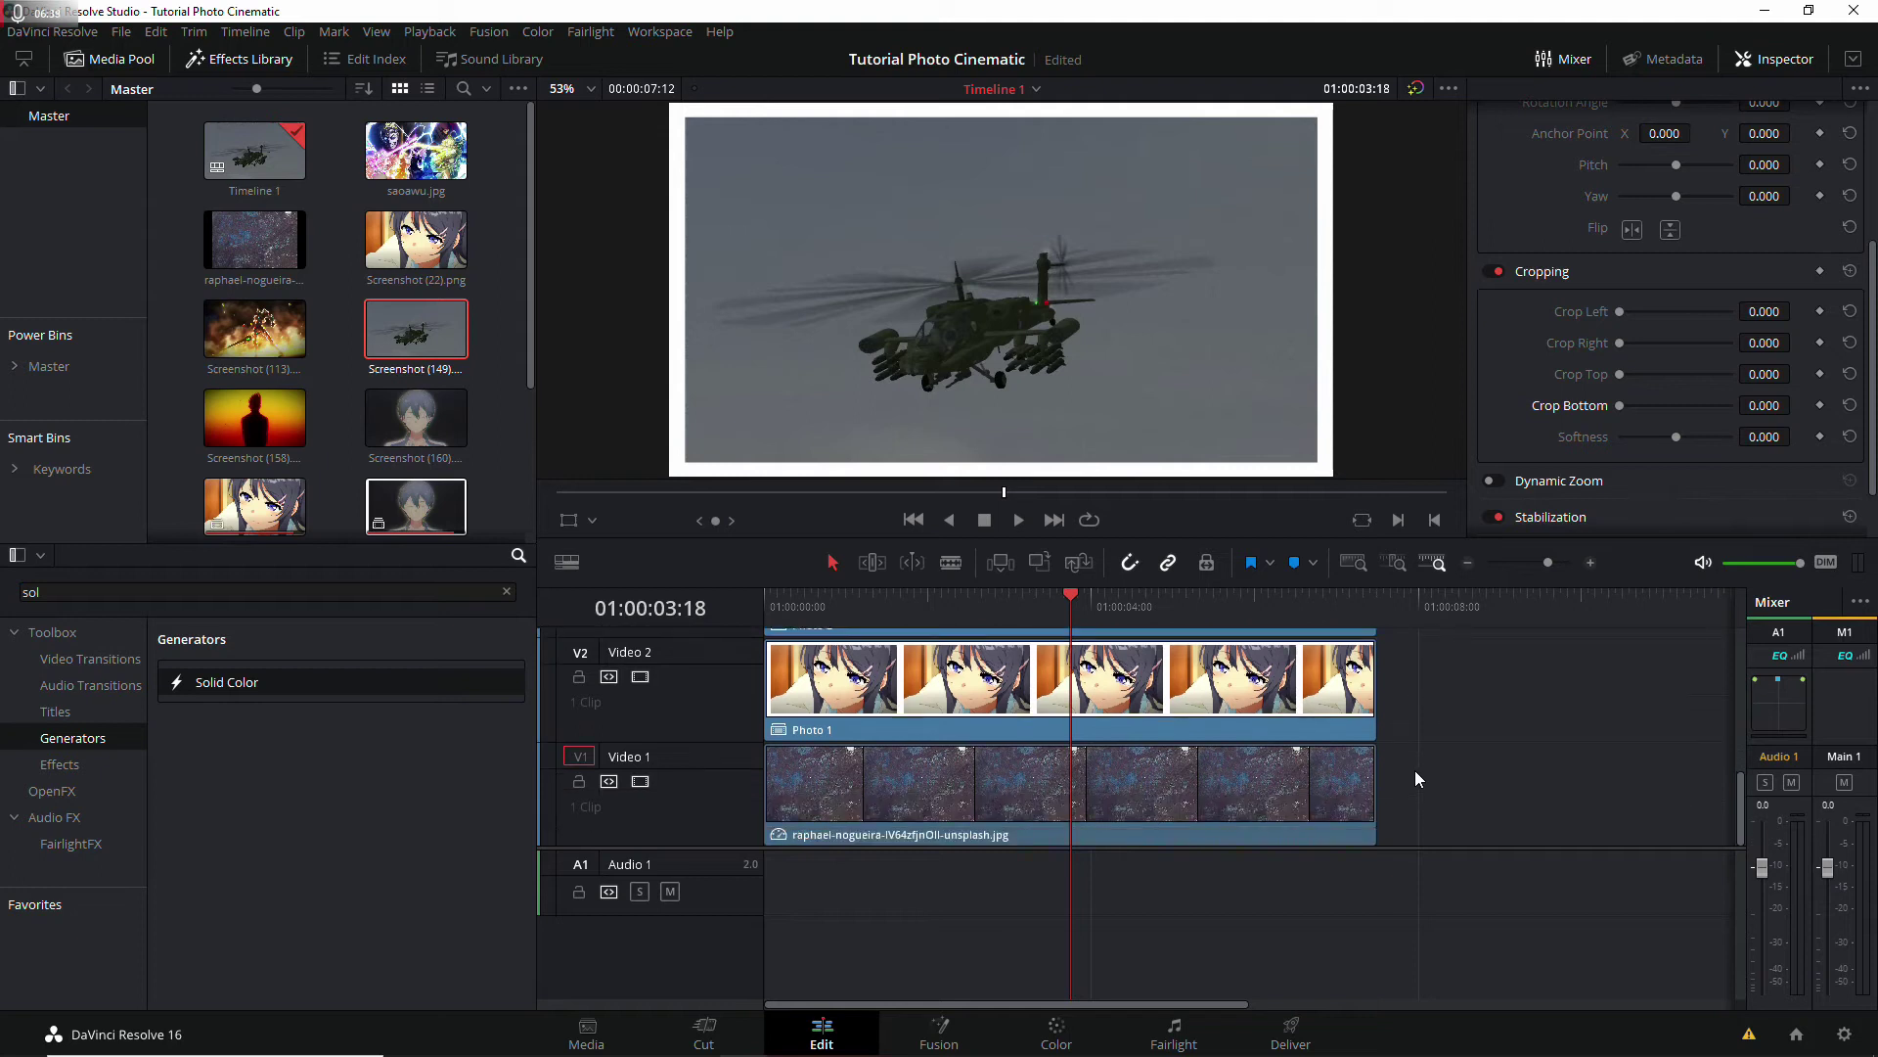
scroll(1414, 706, "up", 1)
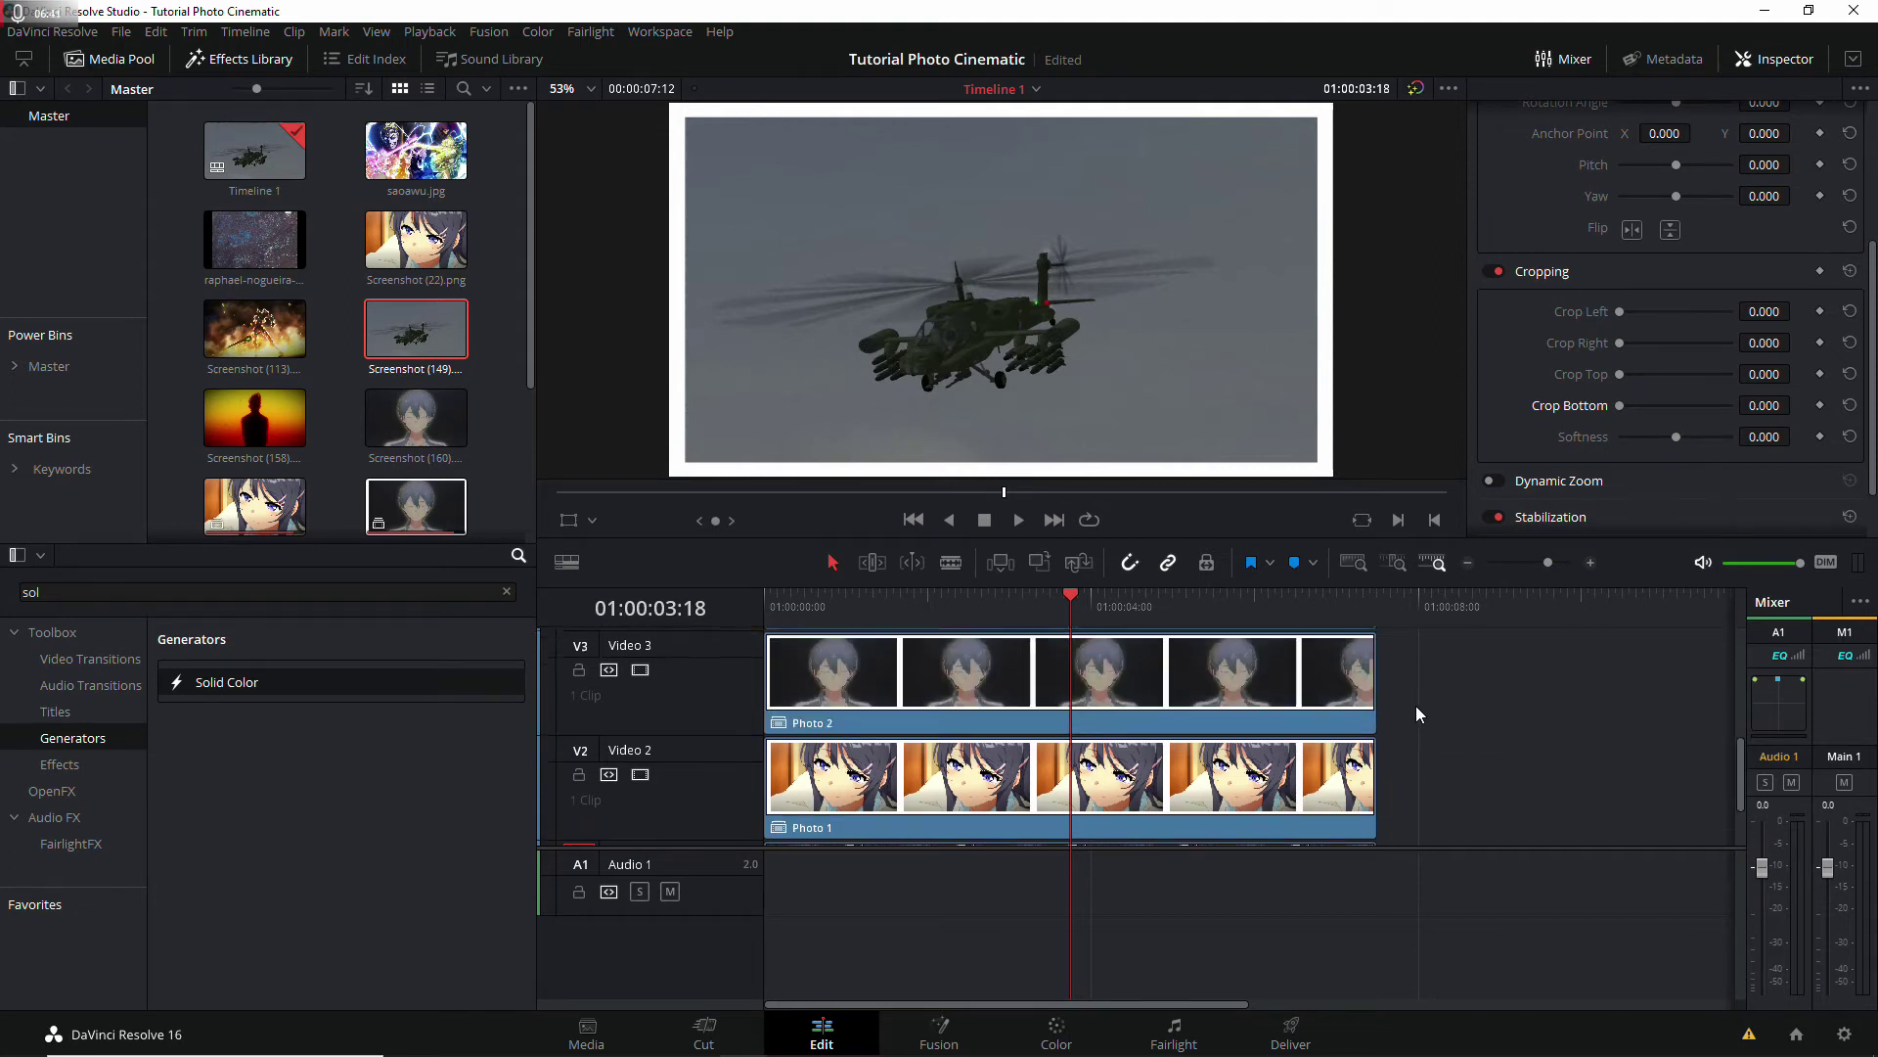
scroll(1416, 706, "up", 2)
scroll(1417, 706, "up", 2)
scroll(1417, 707, "down", 1)
scroll(1408, 707, "down", 2)
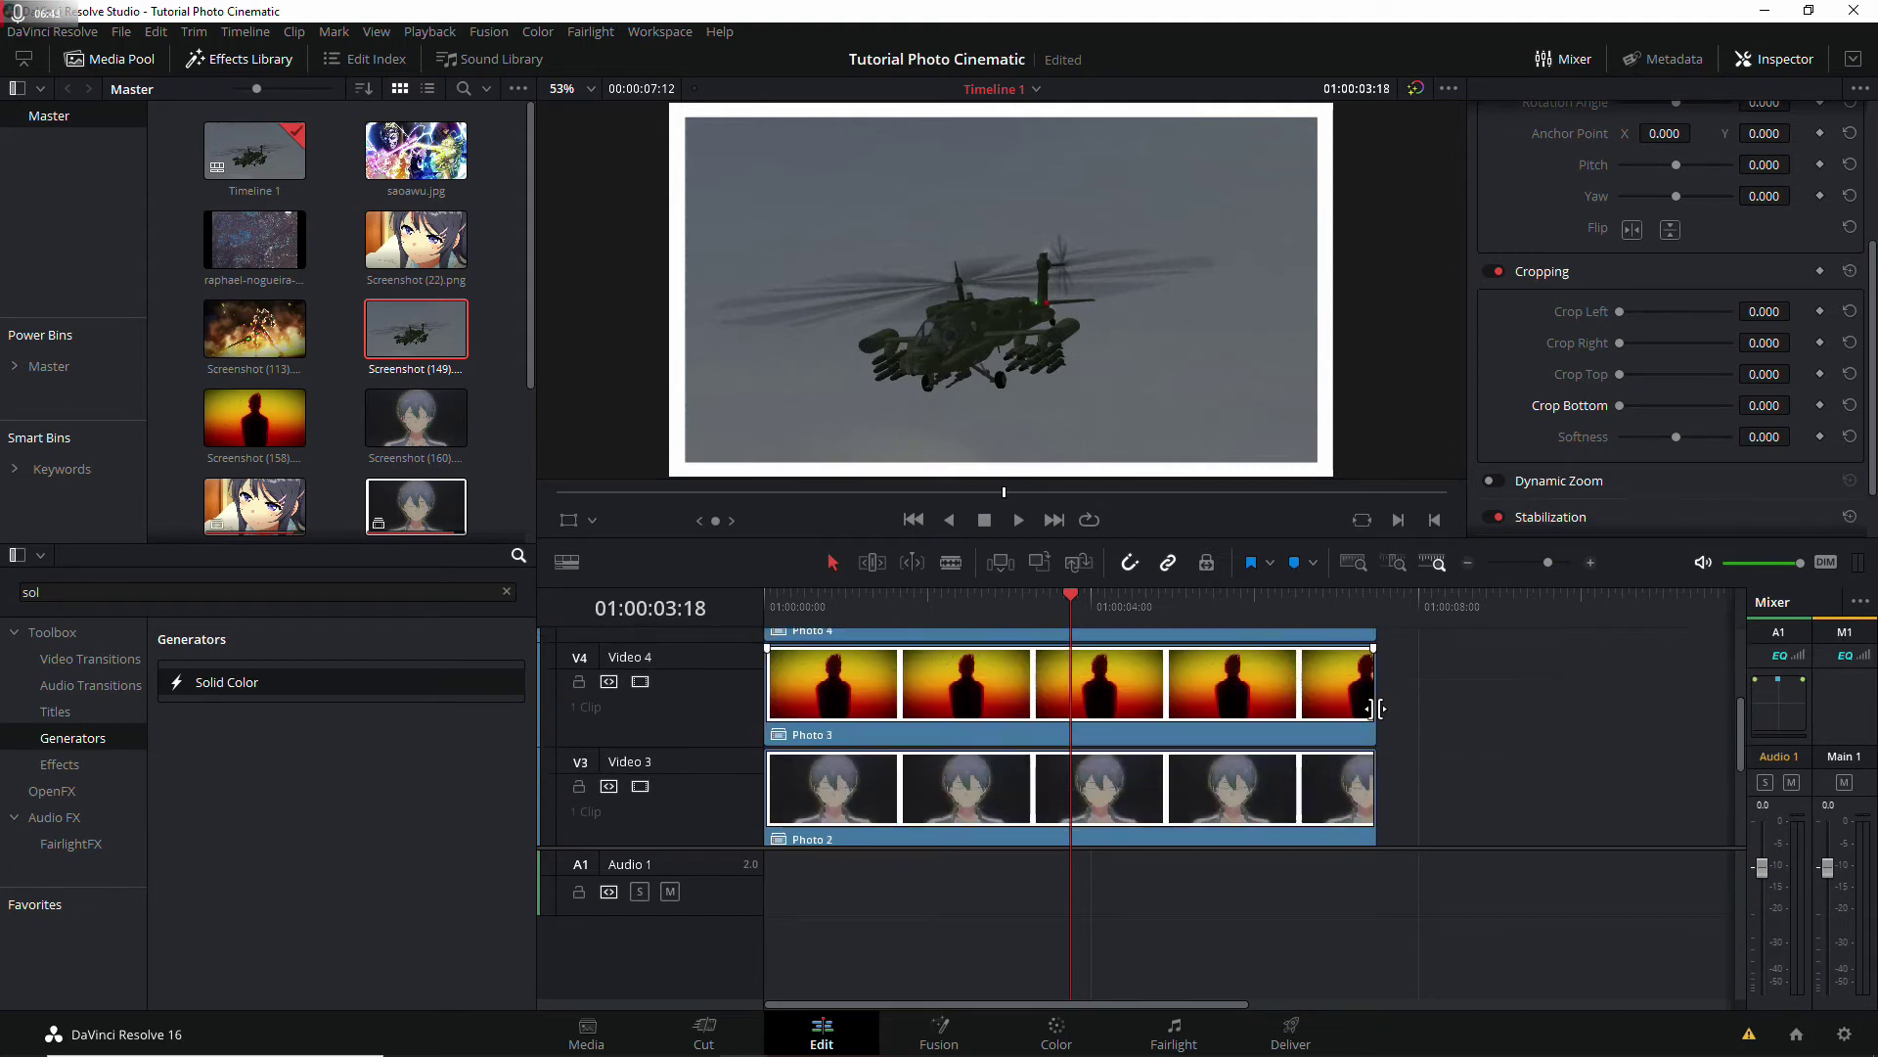
scroll(1379, 708, "down", 1)
scroll(1379, 709, "down", 1)
left_click(1262, 756)
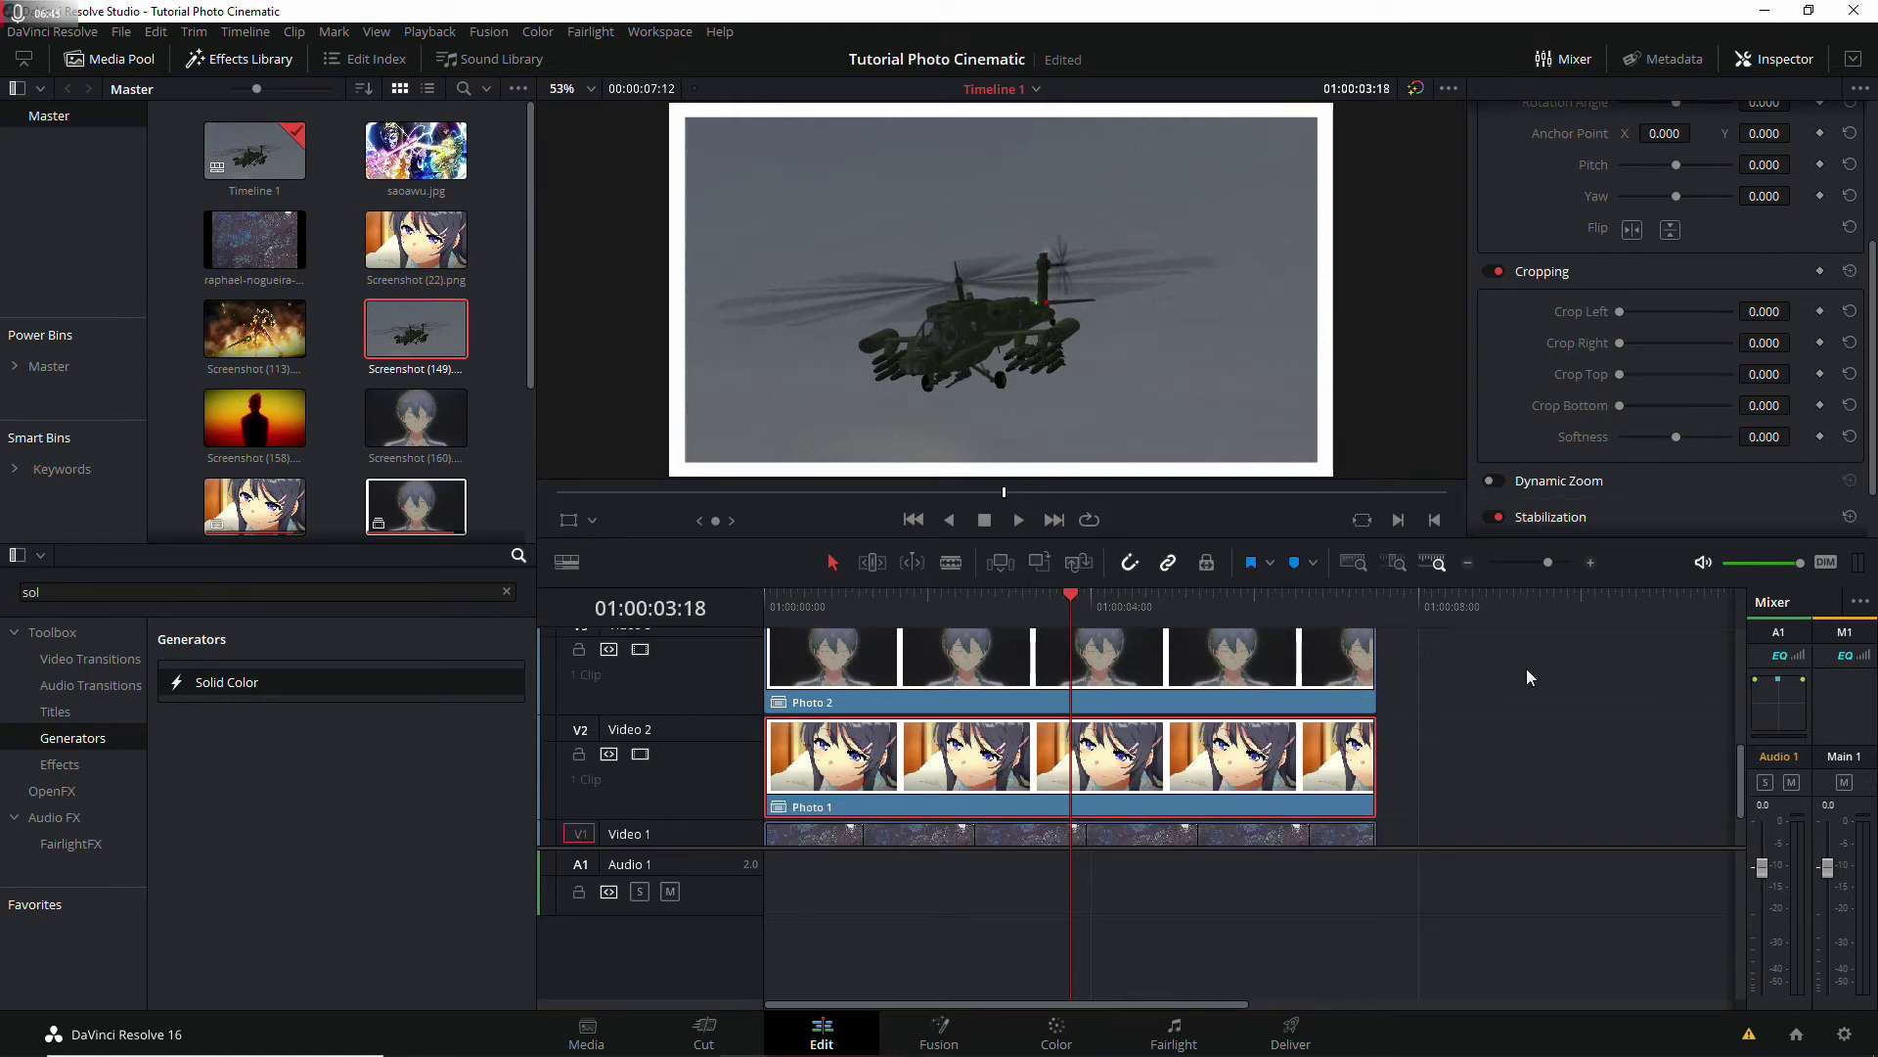
Step: Disable video tracks V5 and V6 so Photo 1 shows in the viewer
scroll(681, 675, "up", 1)
scroll(653, 744, "down", 1)
scroll(654, 743, "up", 1)
scroll(654, 743, "up", 1)
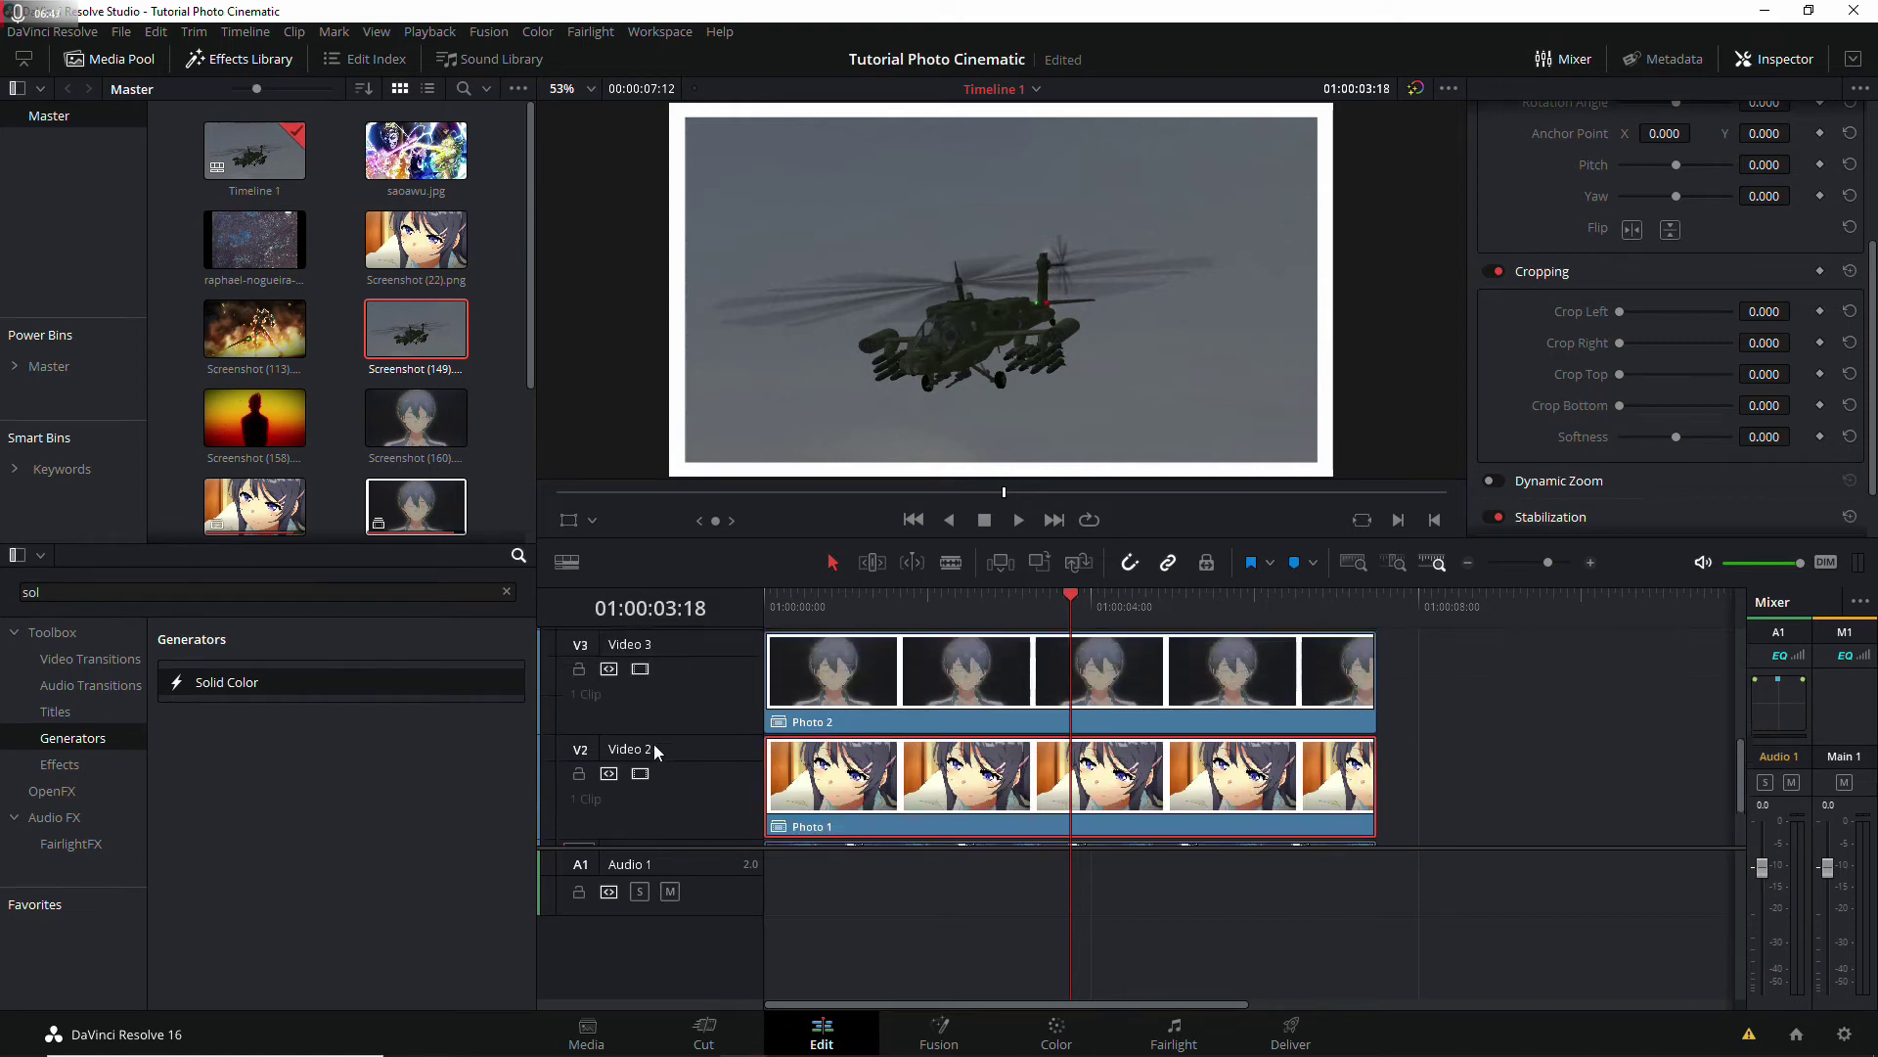
scroll(653, 743, "up", 1)
scroll(642, 712, "up", 1)
scroll(638, 699, "up", 1)
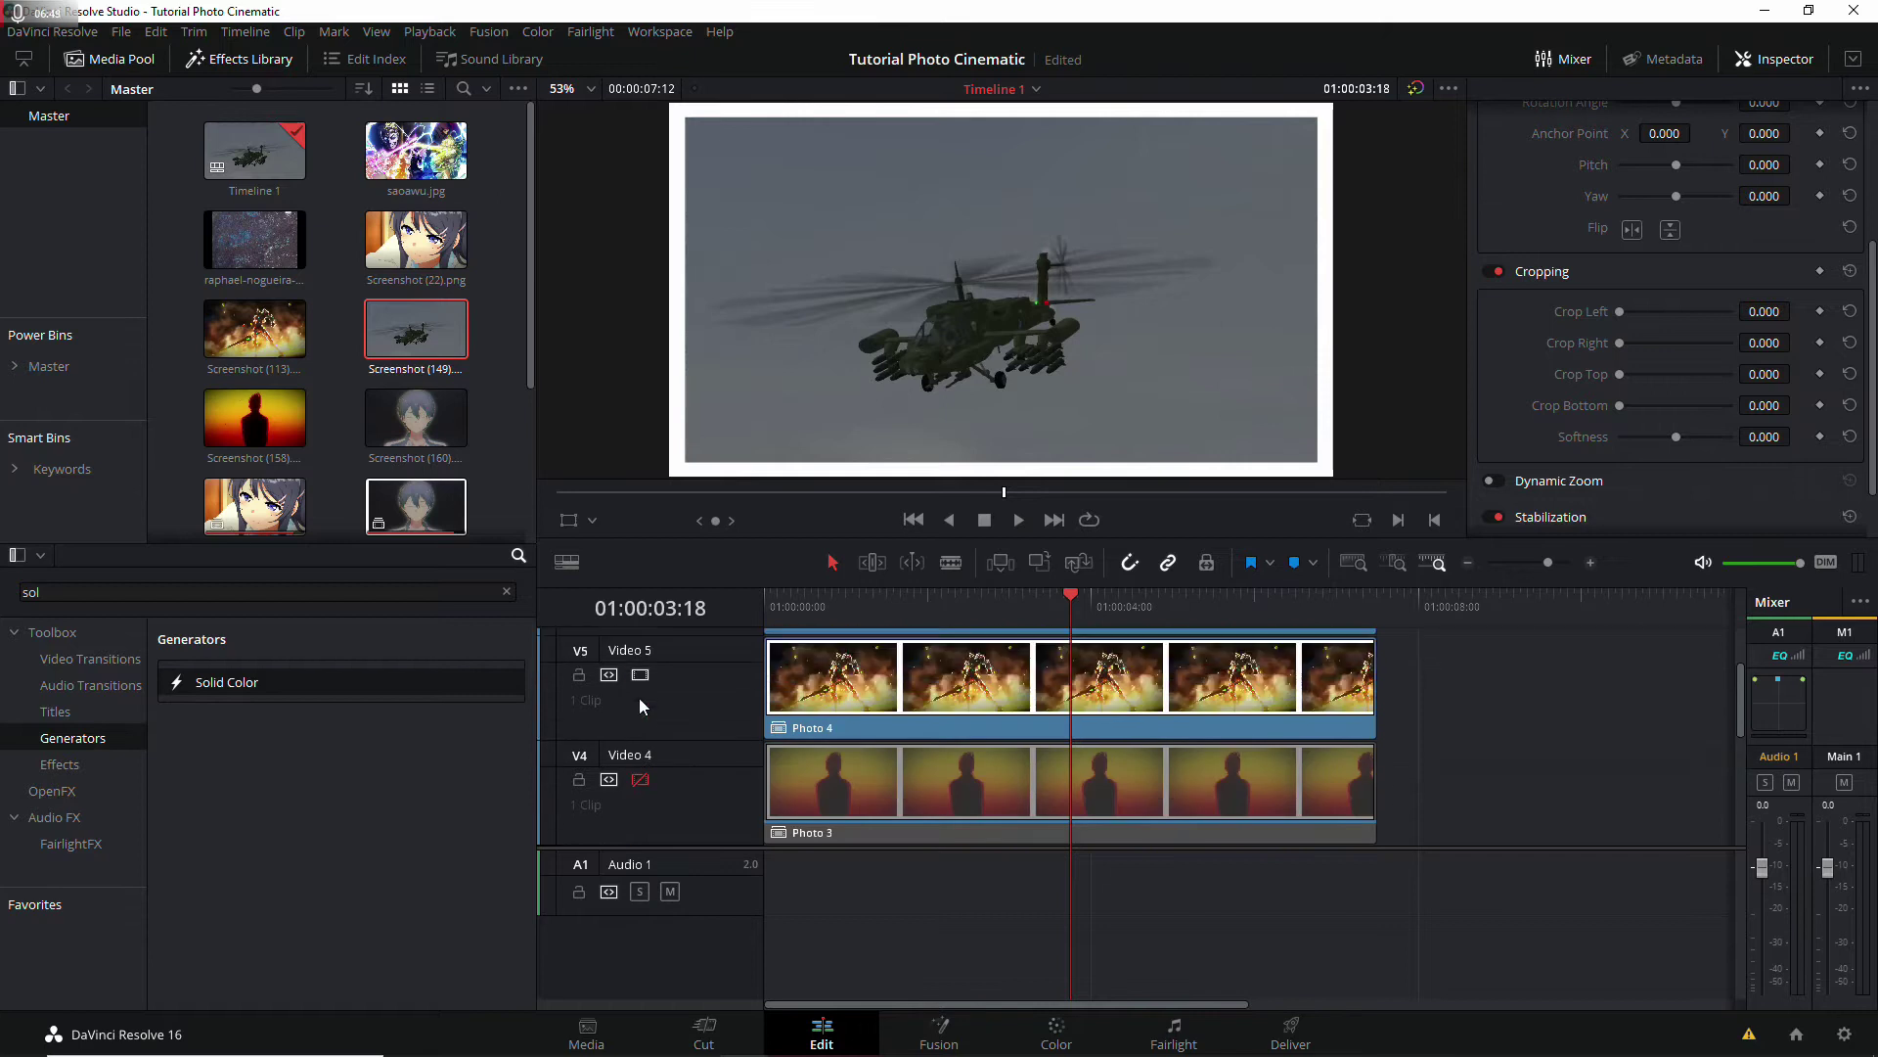
left_click(640, 674)
scroll(642, 673, "up", 1)
left_click(640, 648)
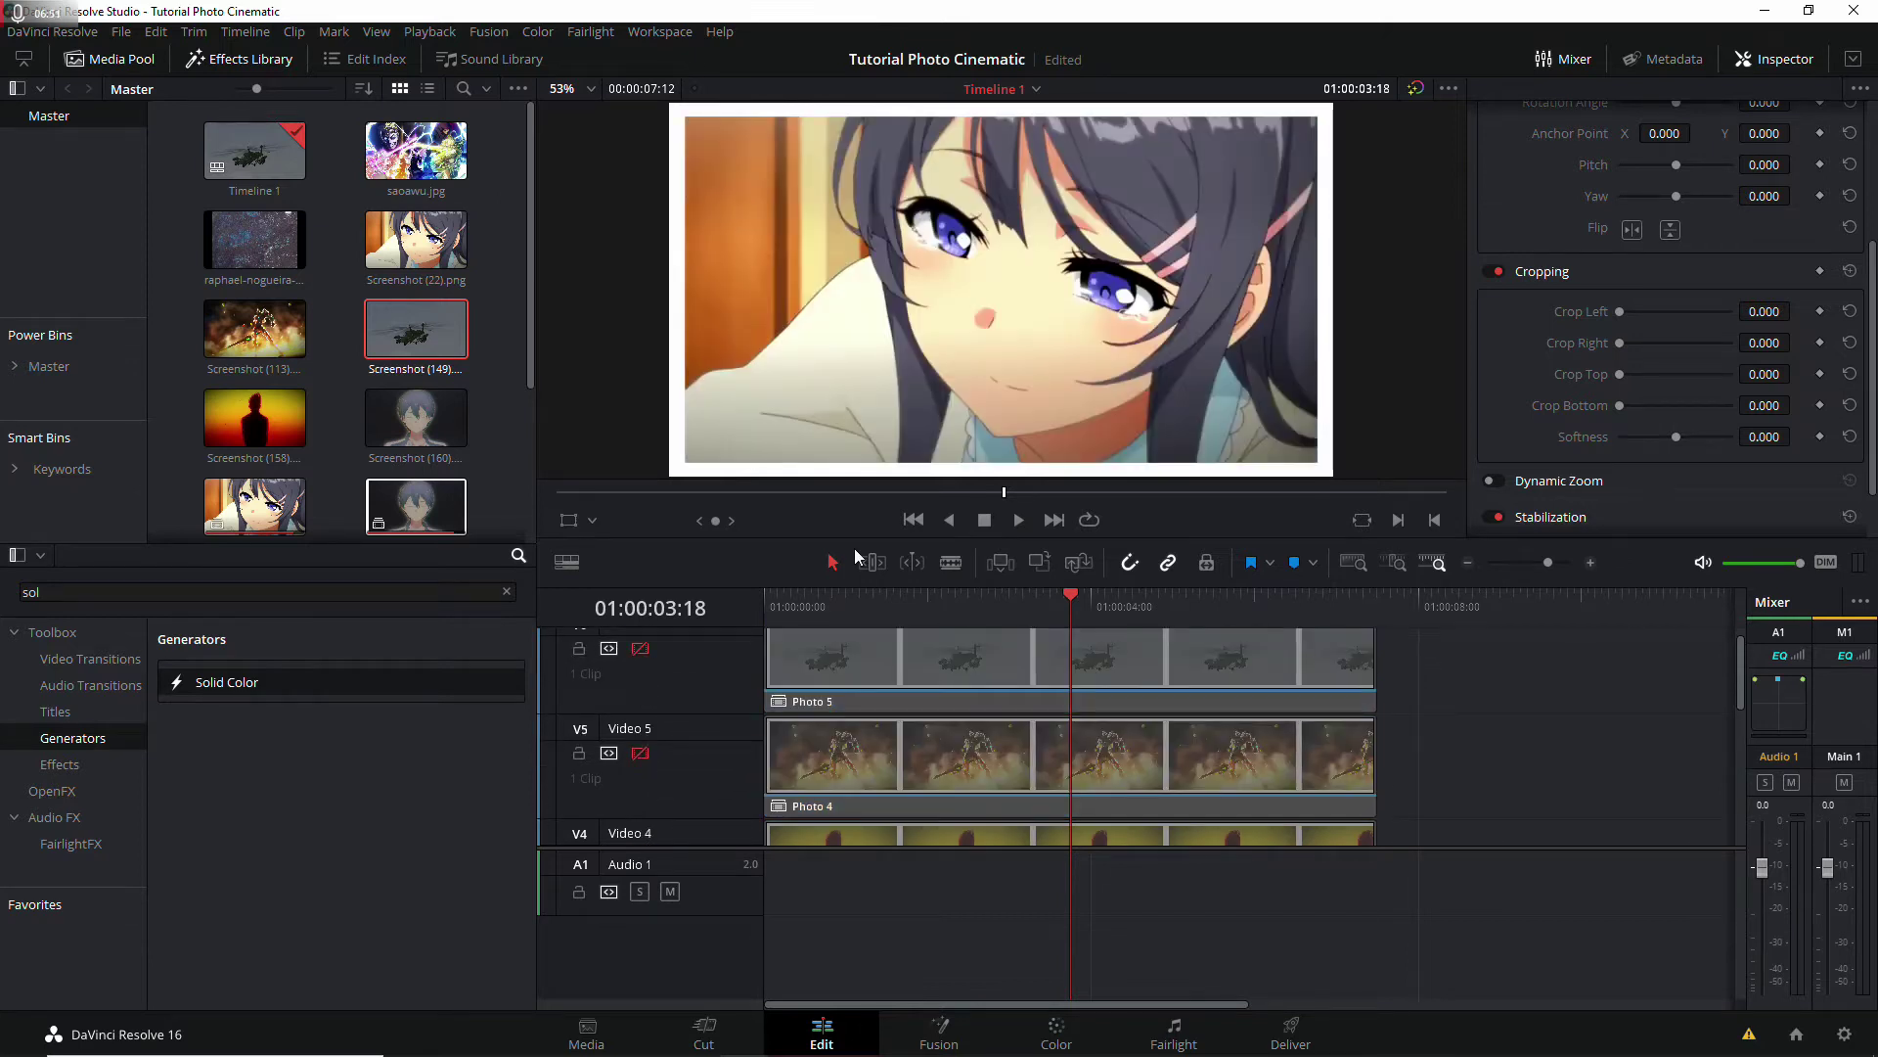
Step: Shrink Photo 1 to 0.5 zoom and drag it up-left with the on-screen transform controls
scroll(1612, 220, "up", 3)
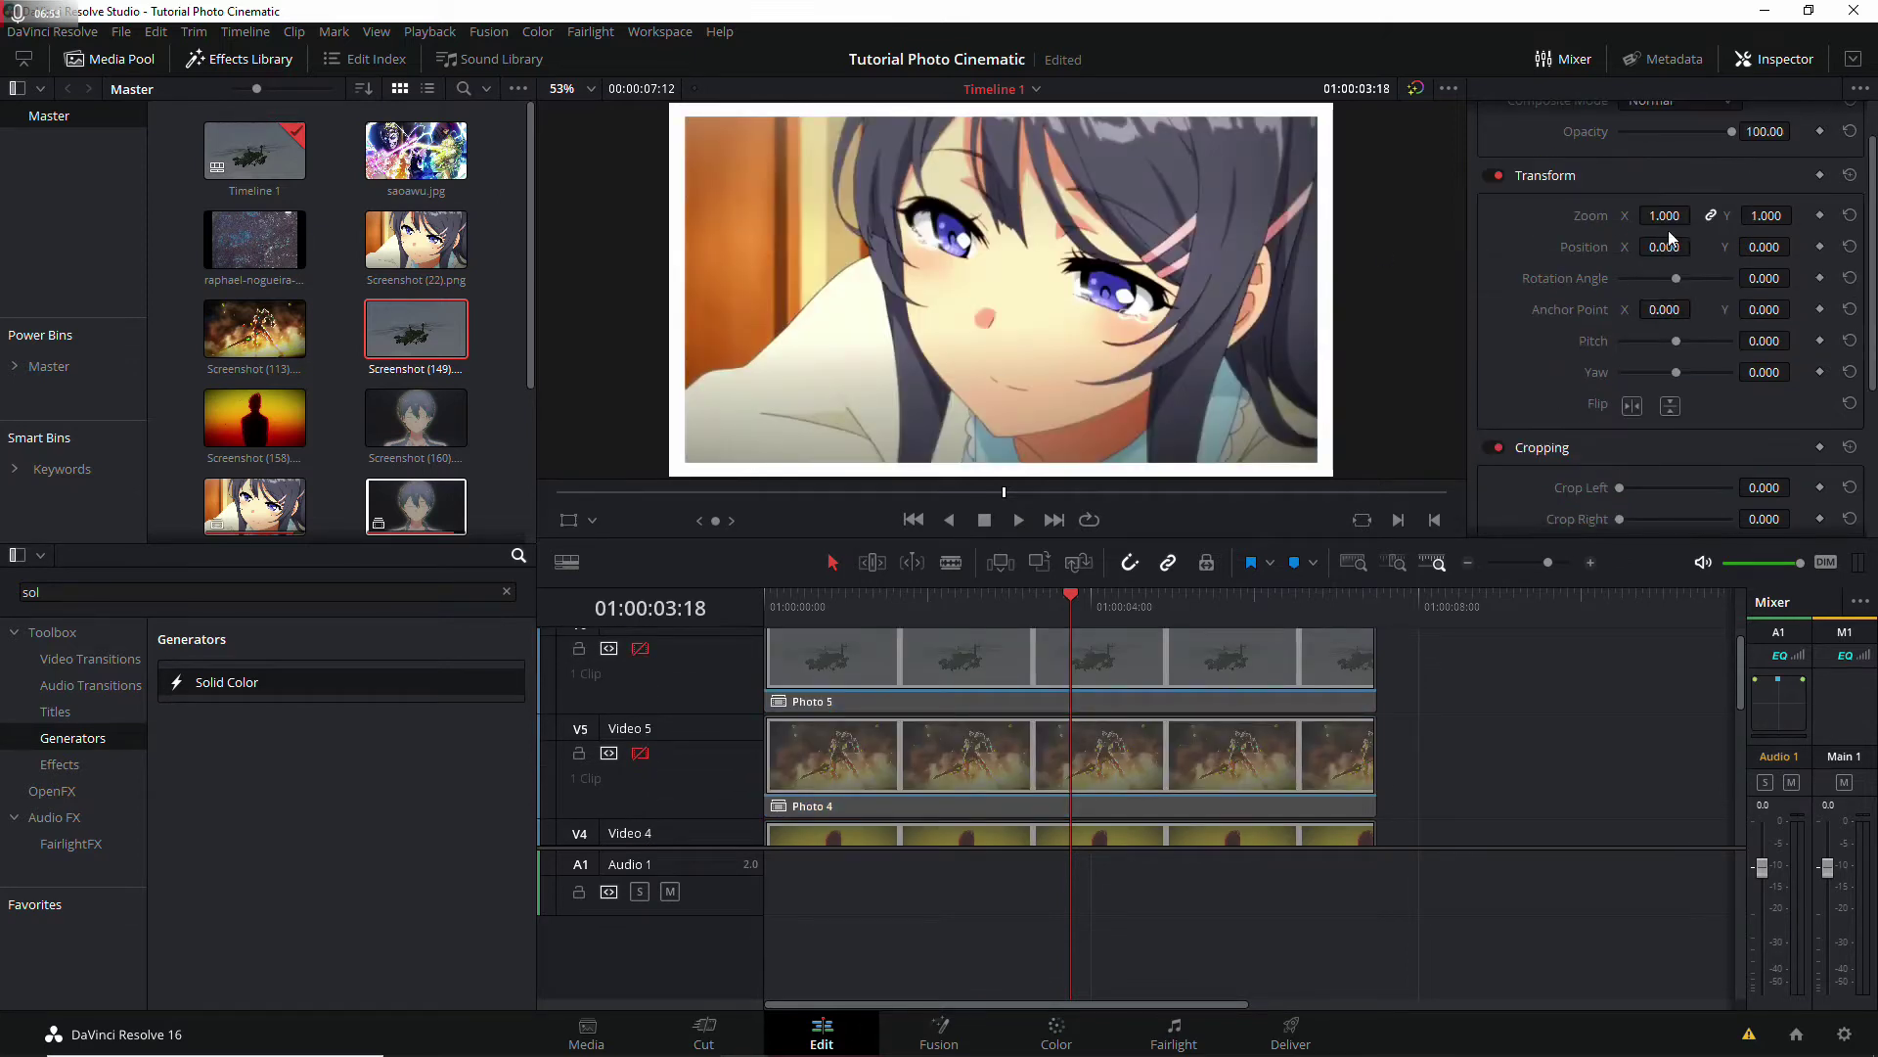
scroll(1672, 242, "up", 1)
left_click(1671, 273)
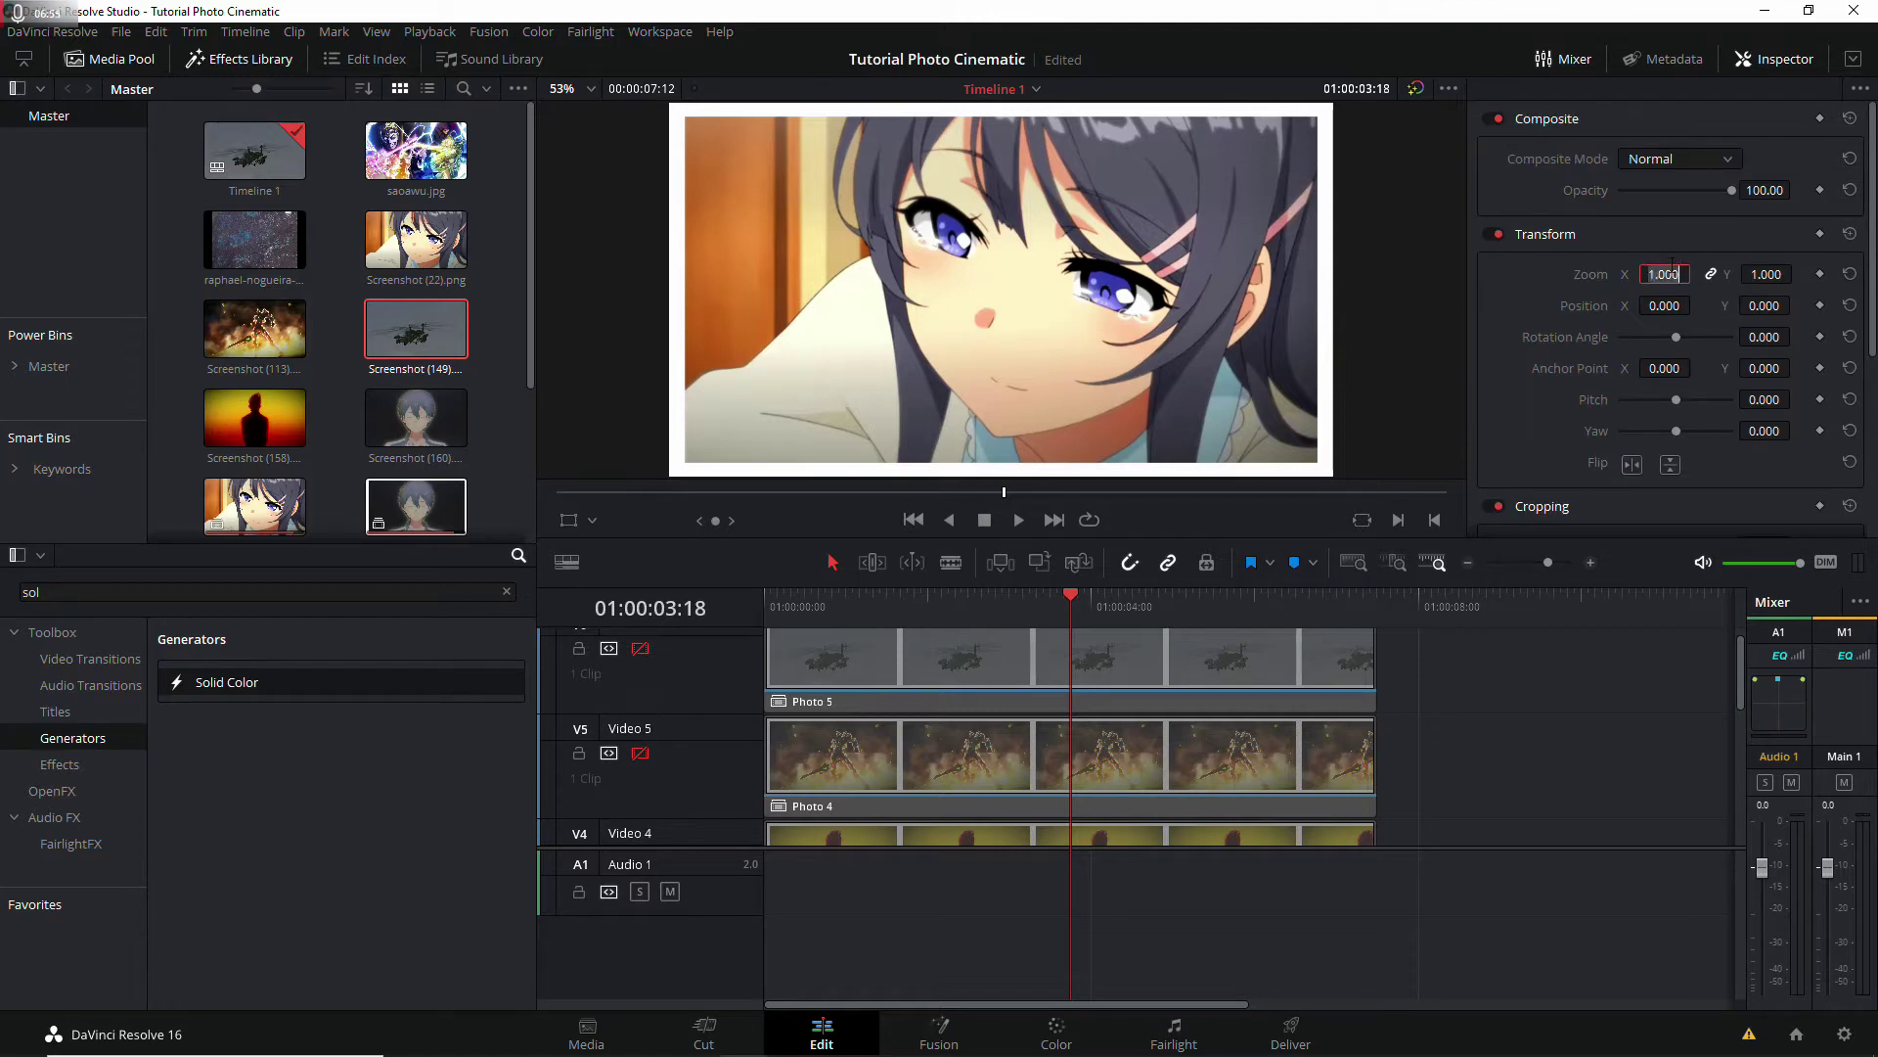
type("0.5")
key("Return")
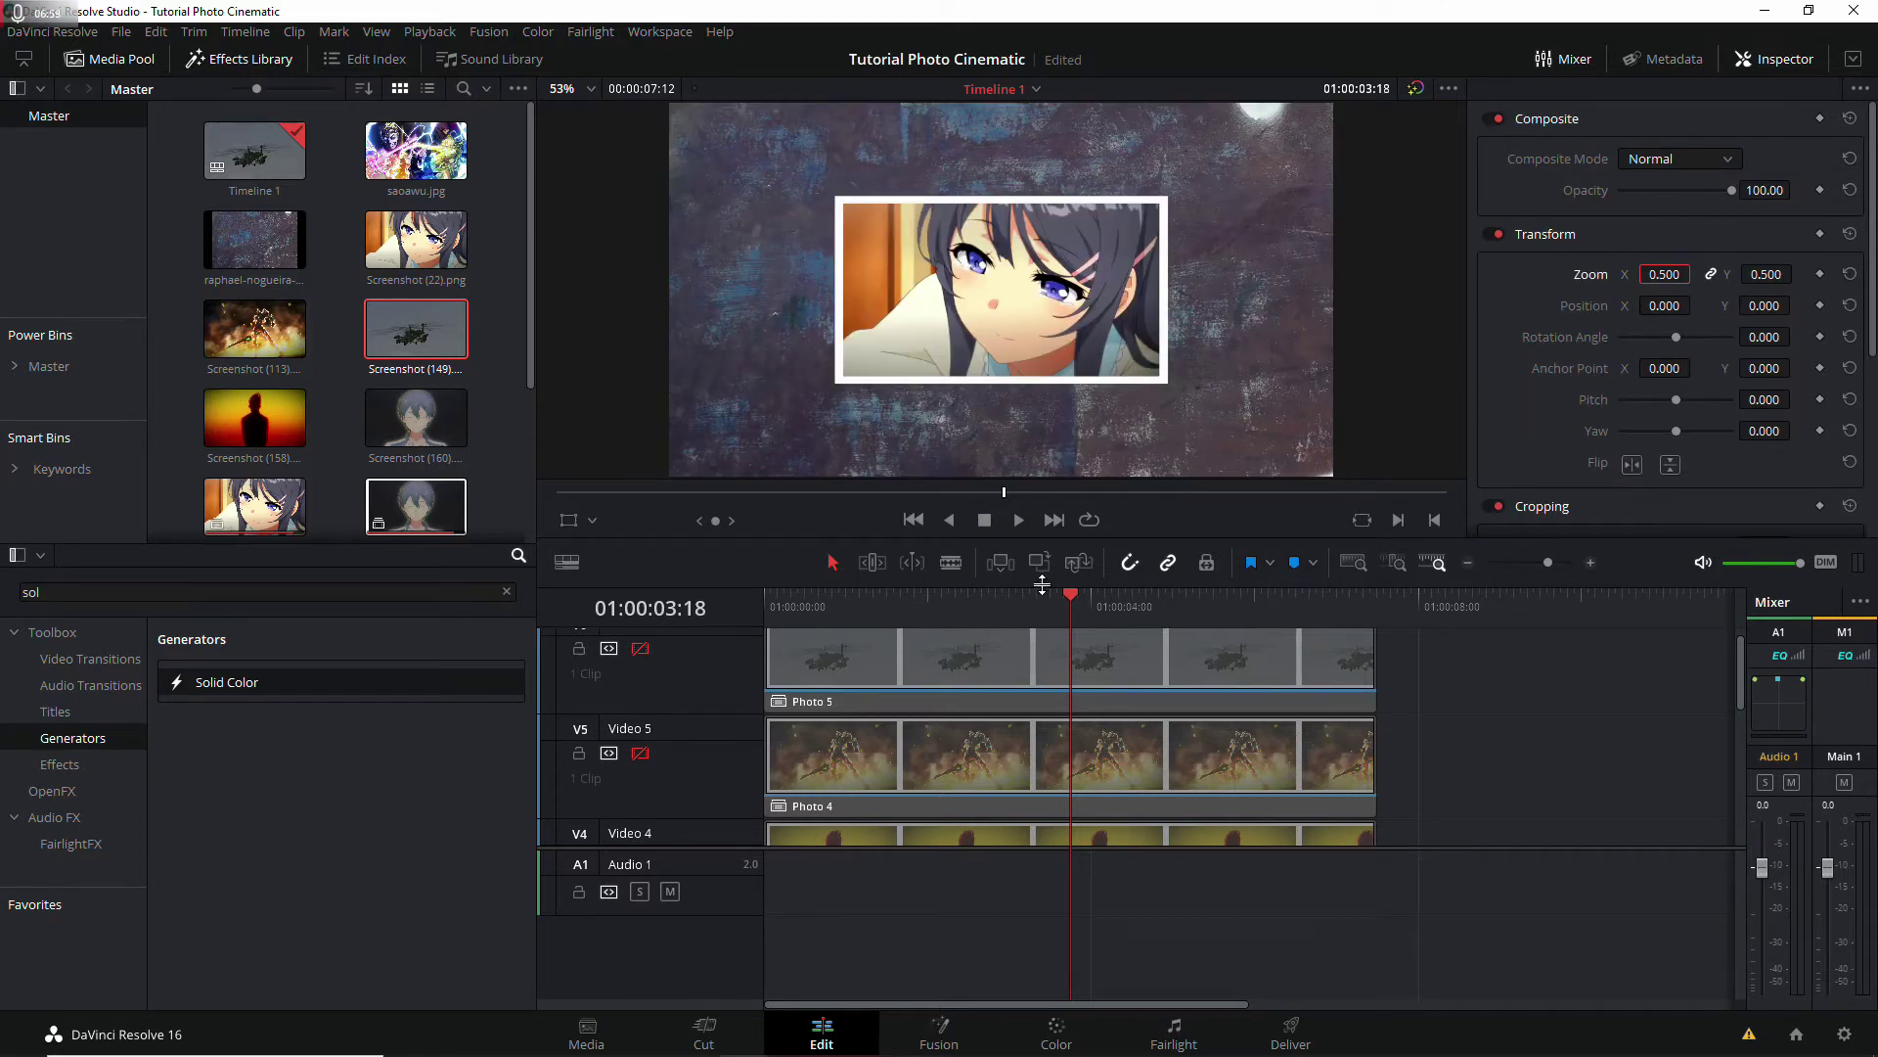
scroll(1440, 736, "down", 3)
scroll(1393, 739, "down", 2)
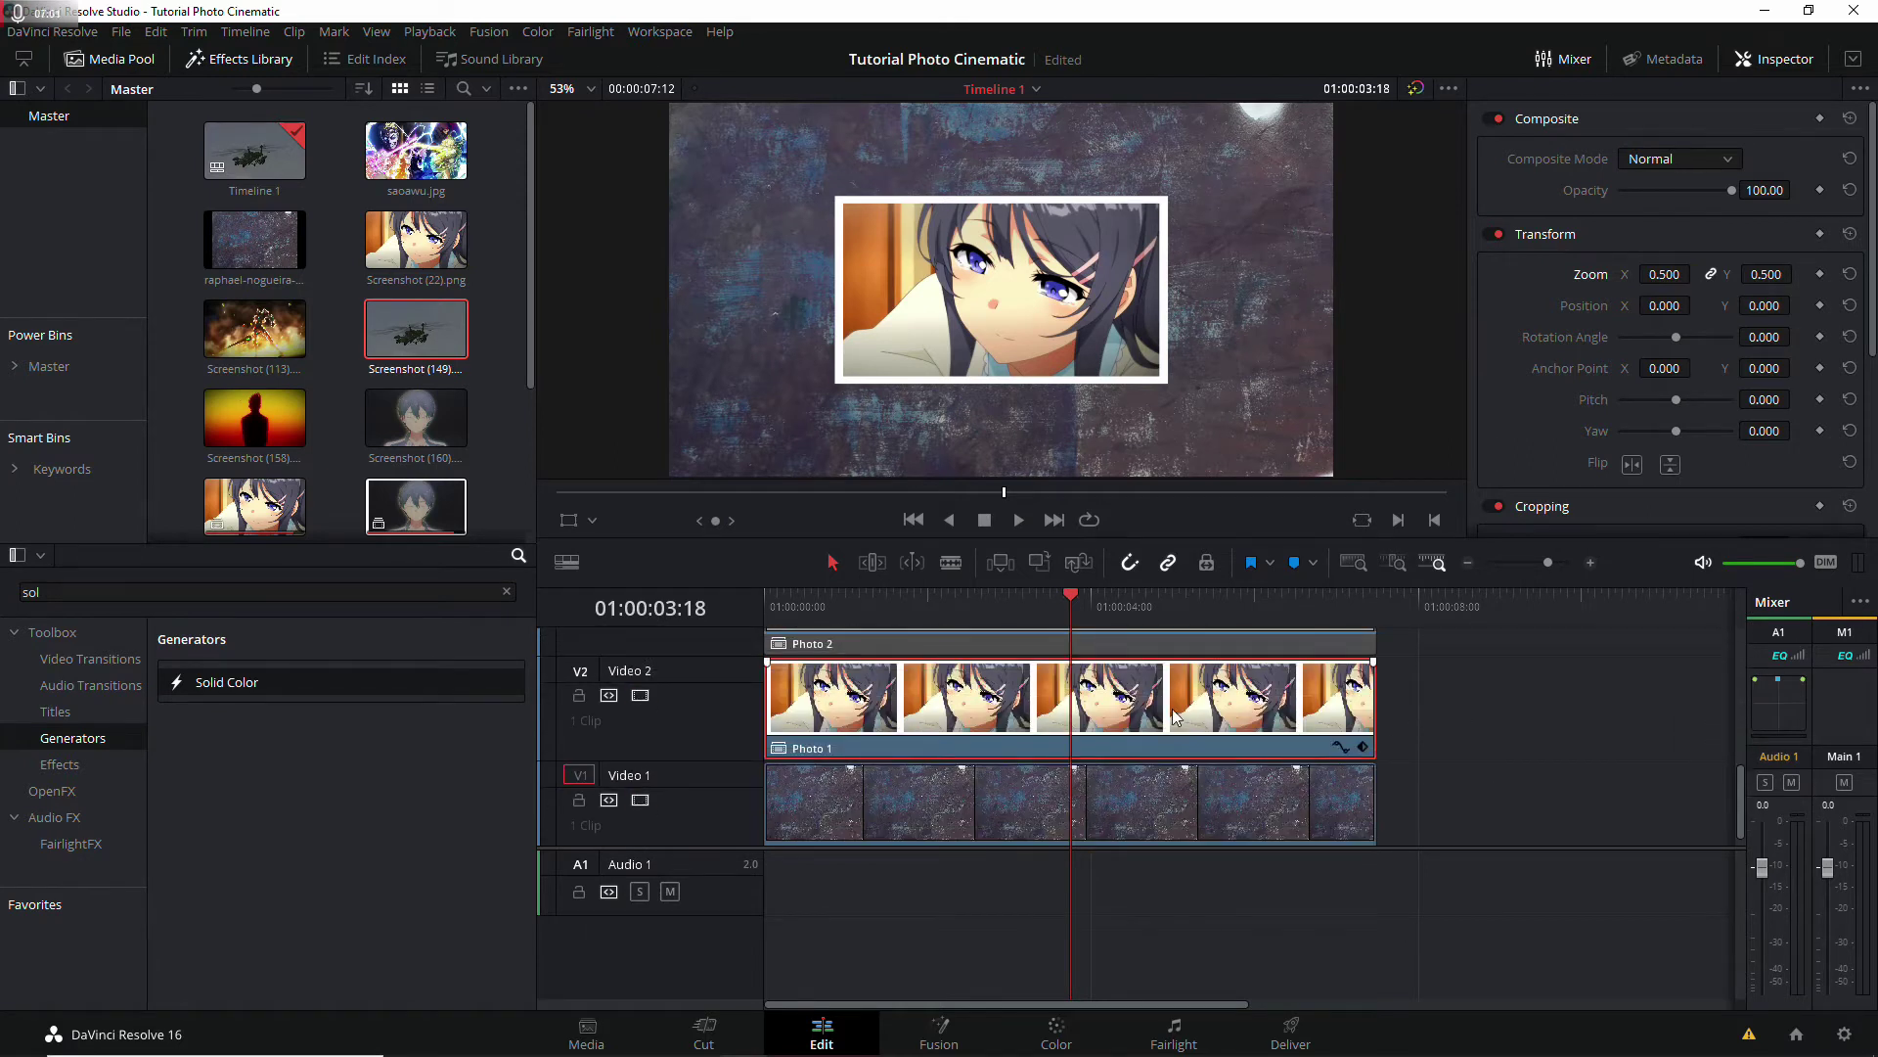
left_click(573, 518)
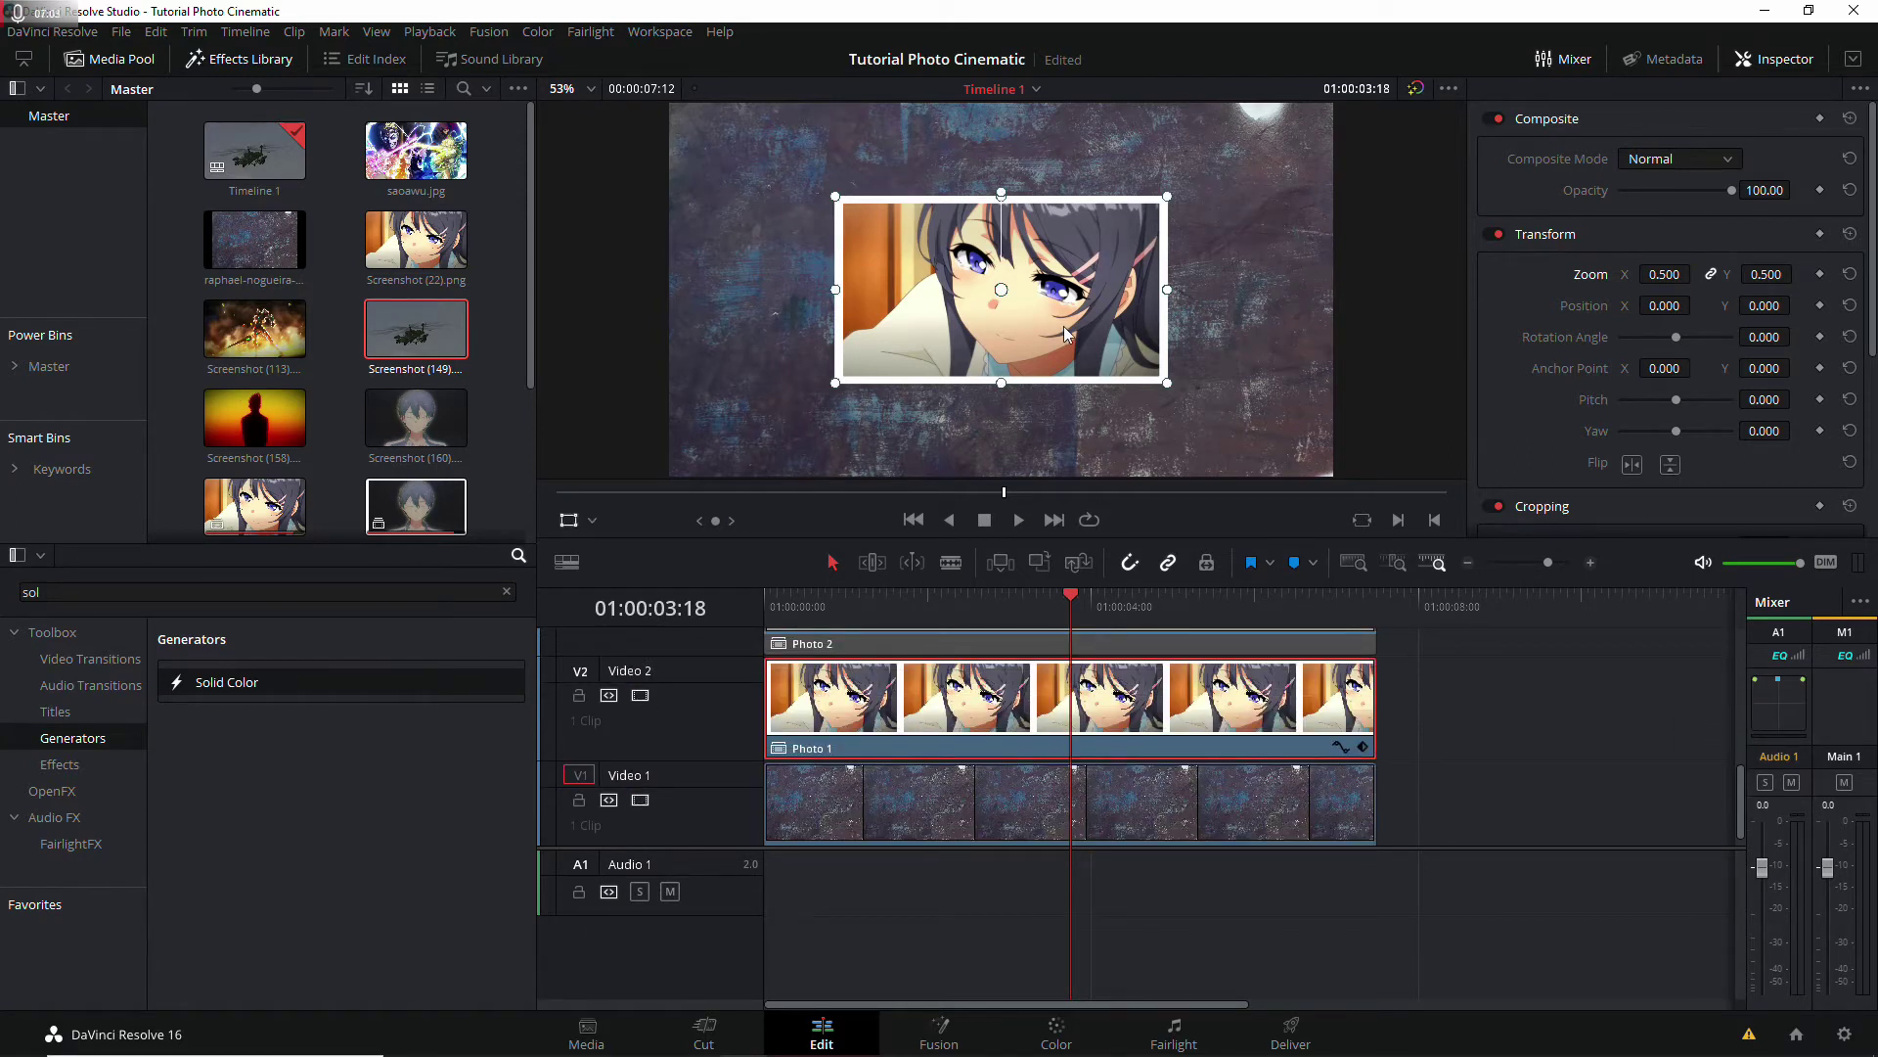
mouse_move(1066, 333)
left_mouse_down()
mouse_move(975, 280)
mouse_move(1020, 257)
left_mouse_up()
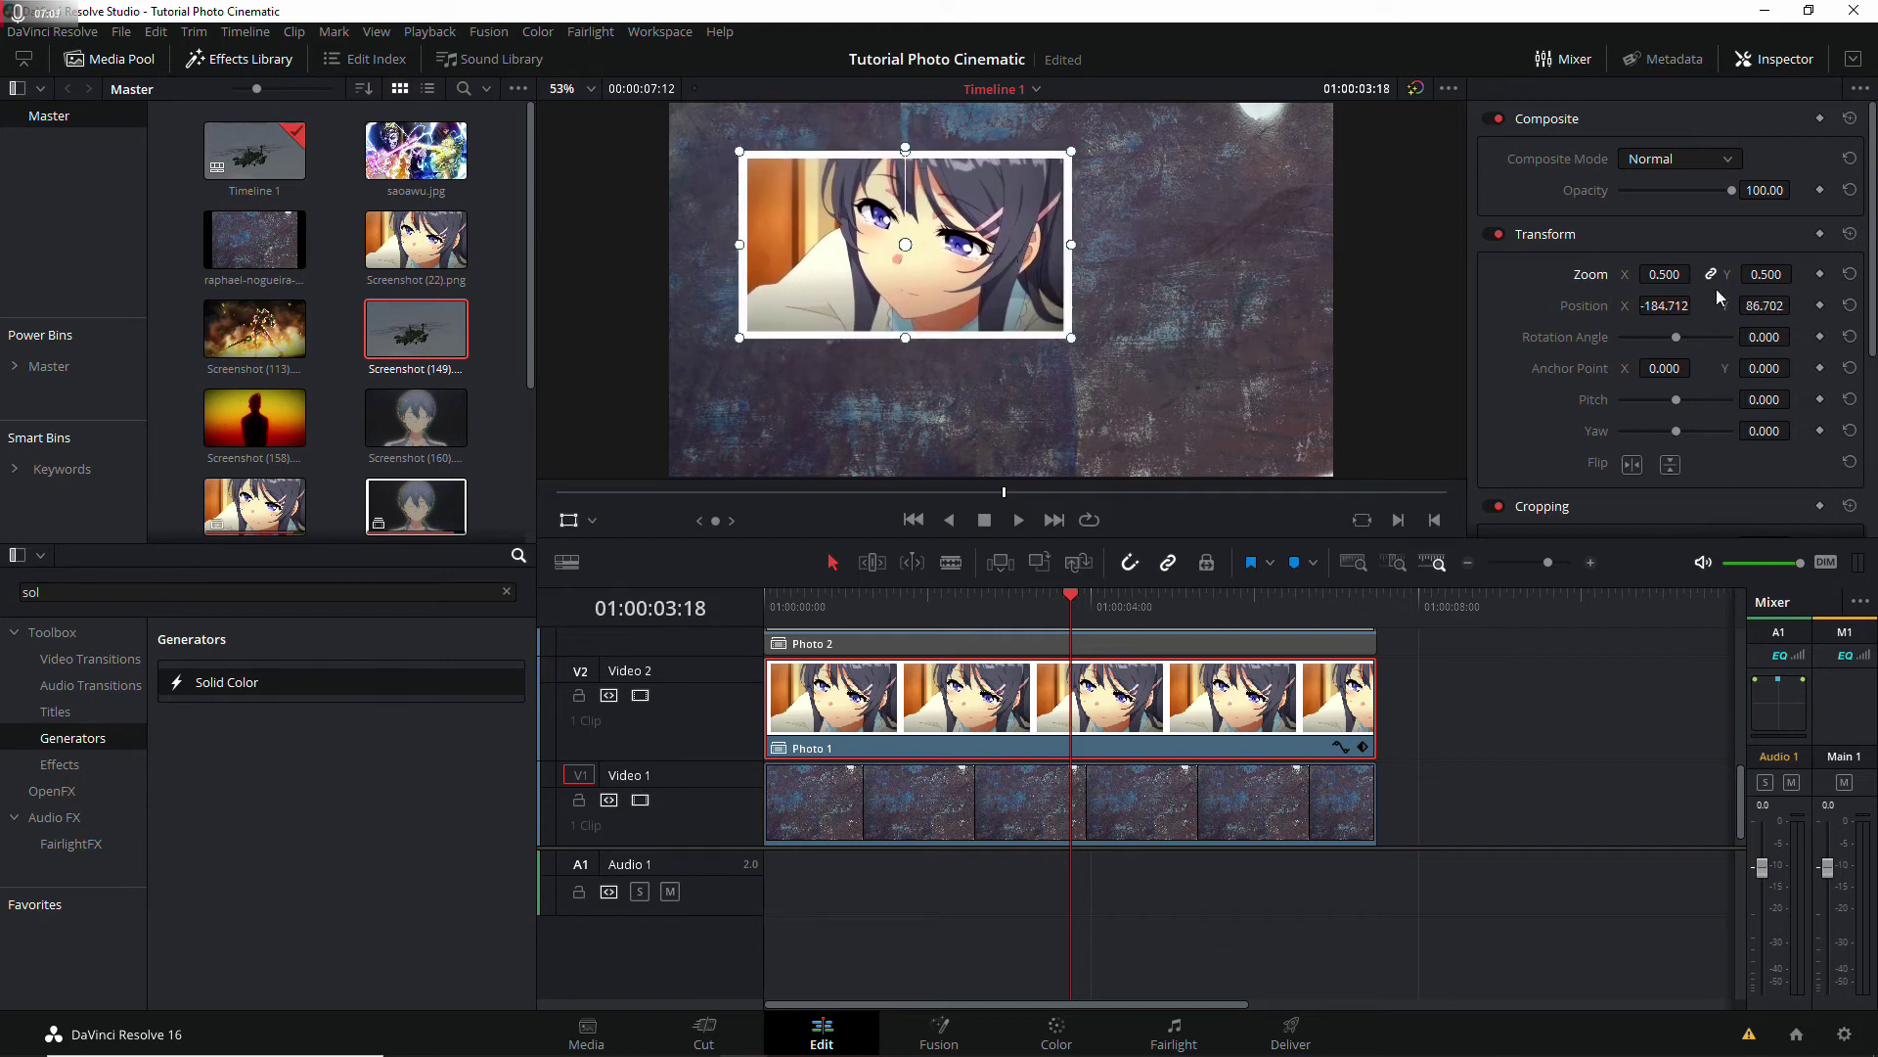
Step: Set Photo 1's zoom to 0.400, shift it further upper left and tilt it about 2.4°
type("0.4")
key("Return")
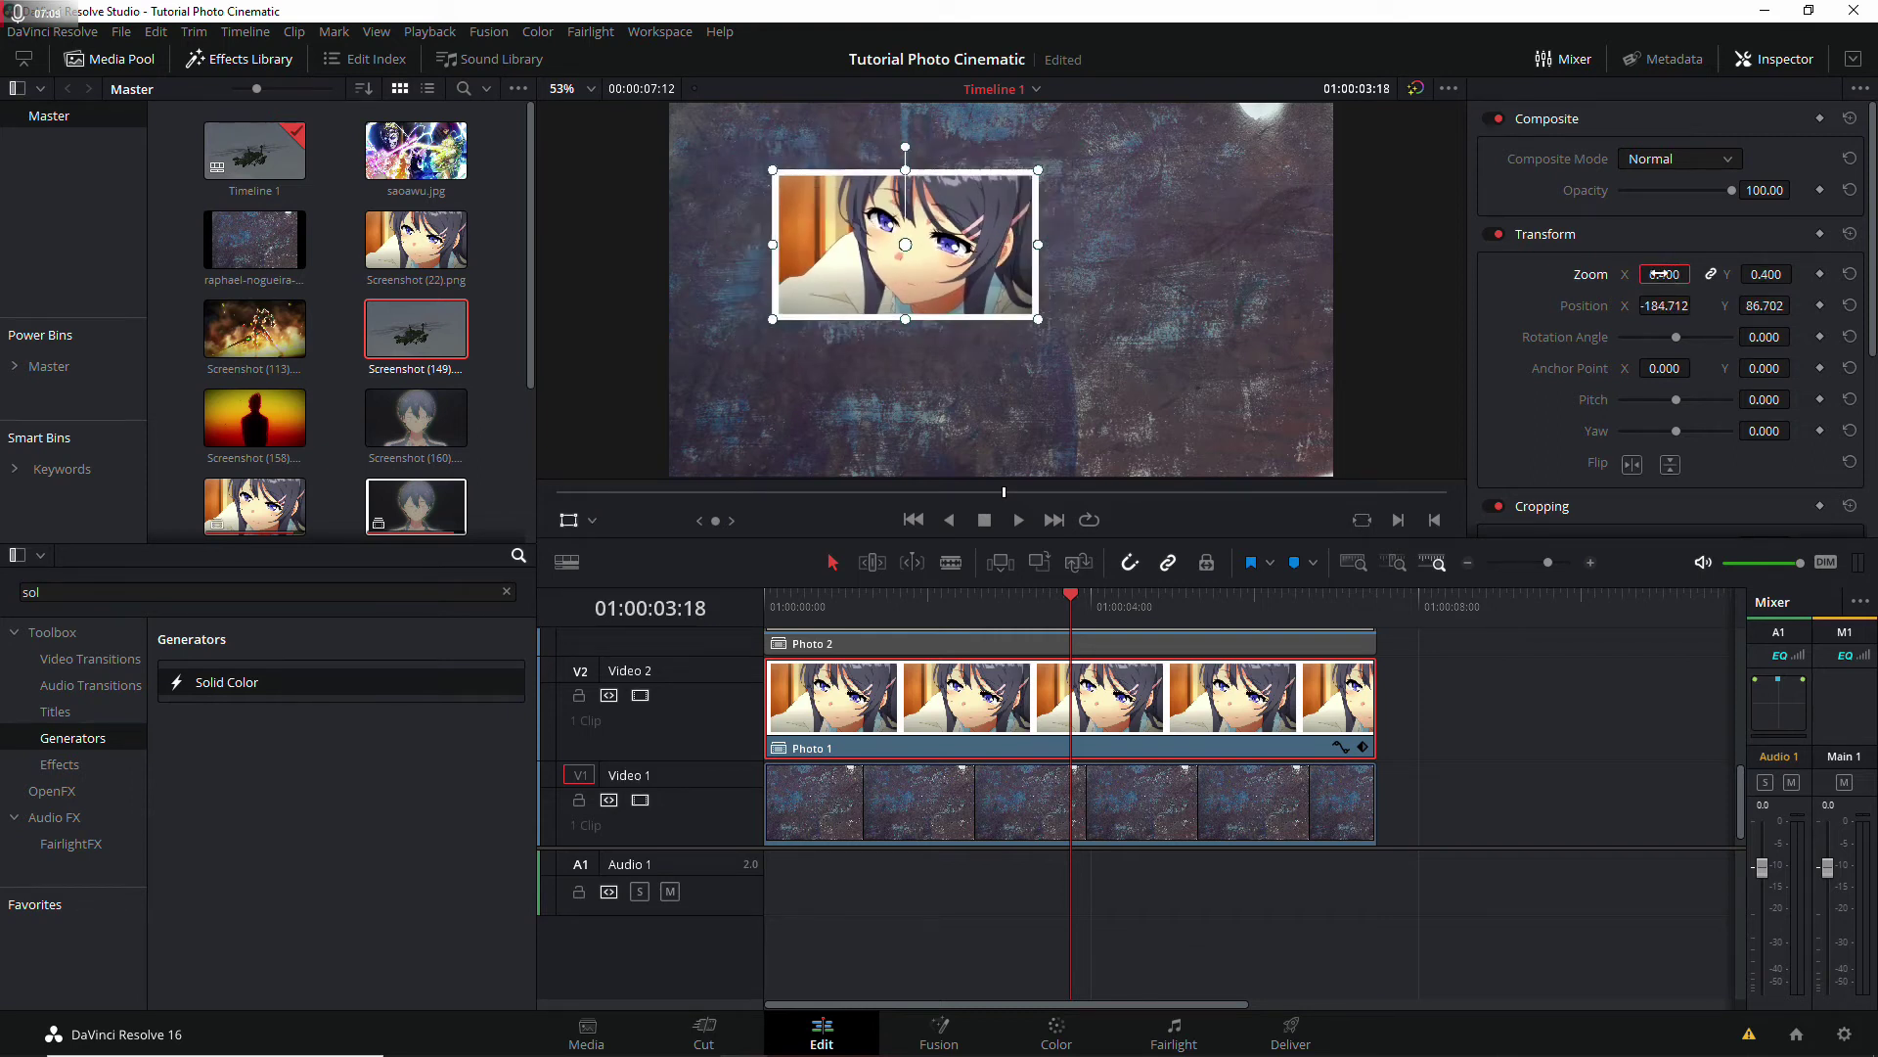
left_click_drag(962, 245, 945, 226)
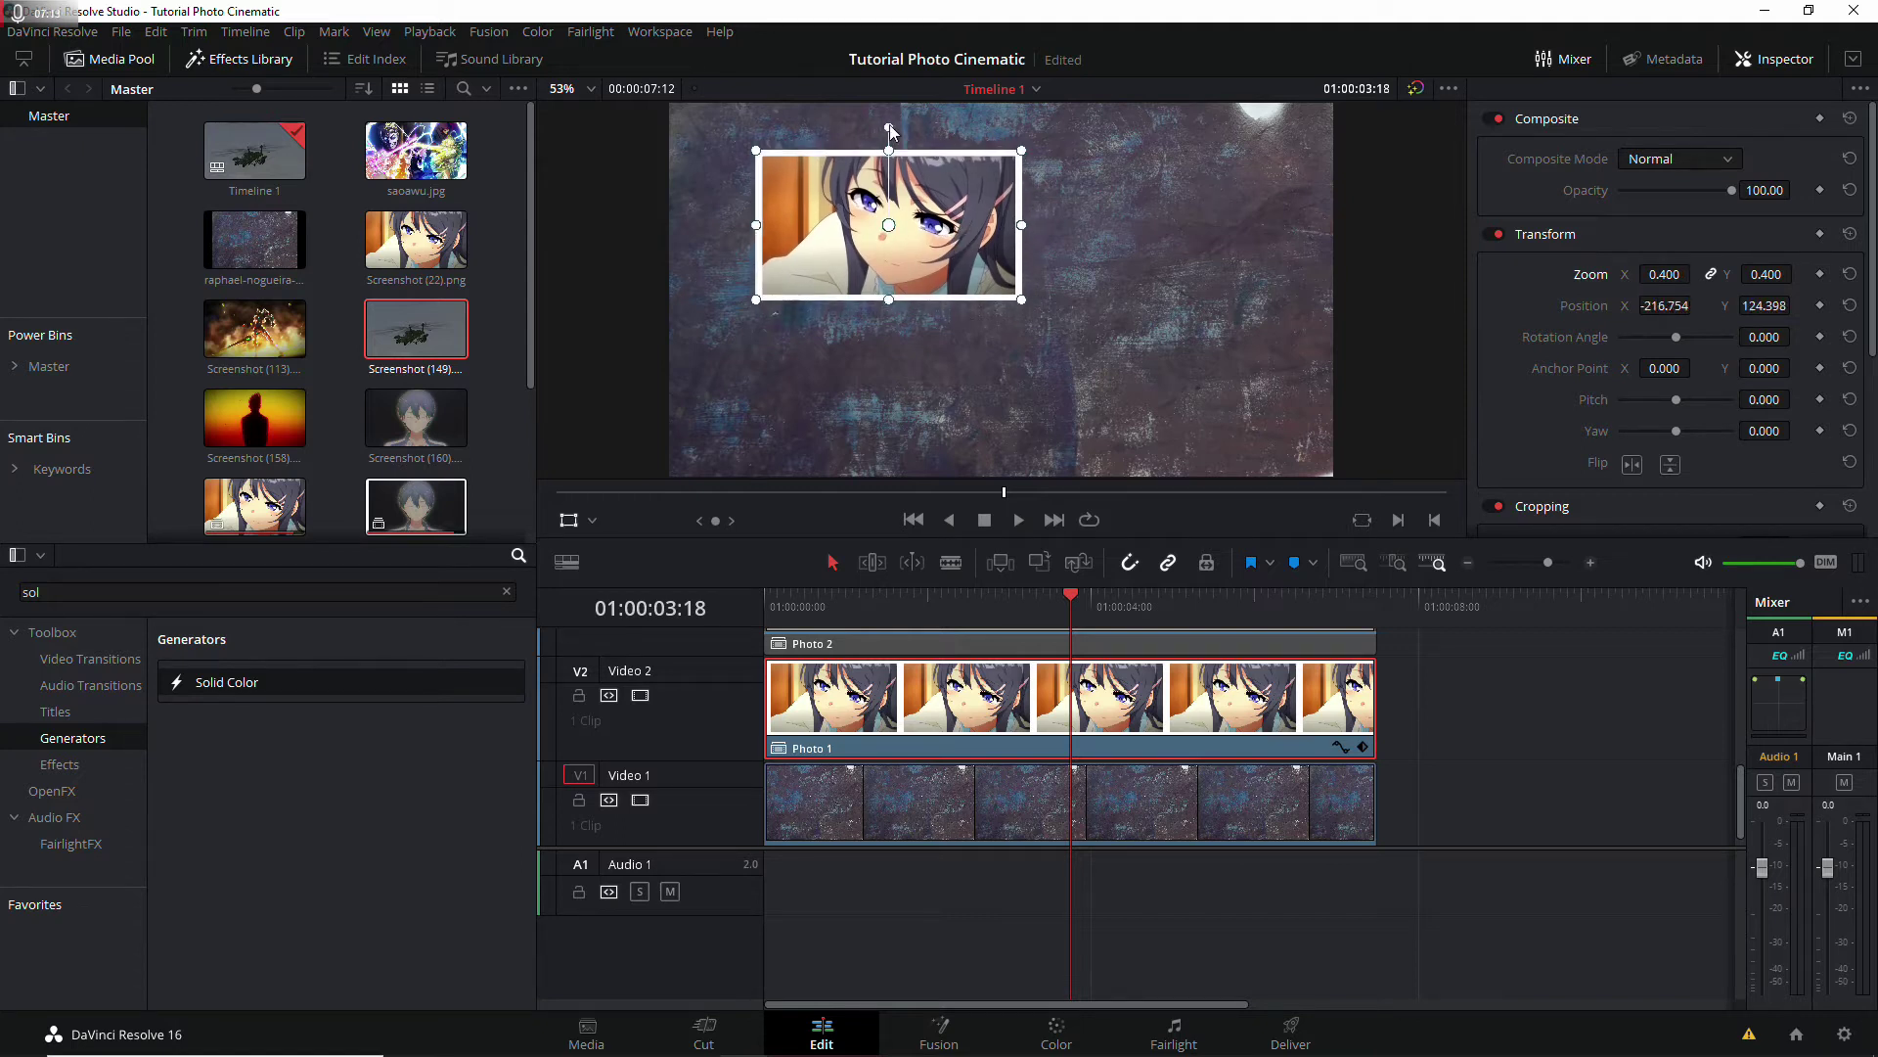
left_click_drag(889, 126, 887, 124)
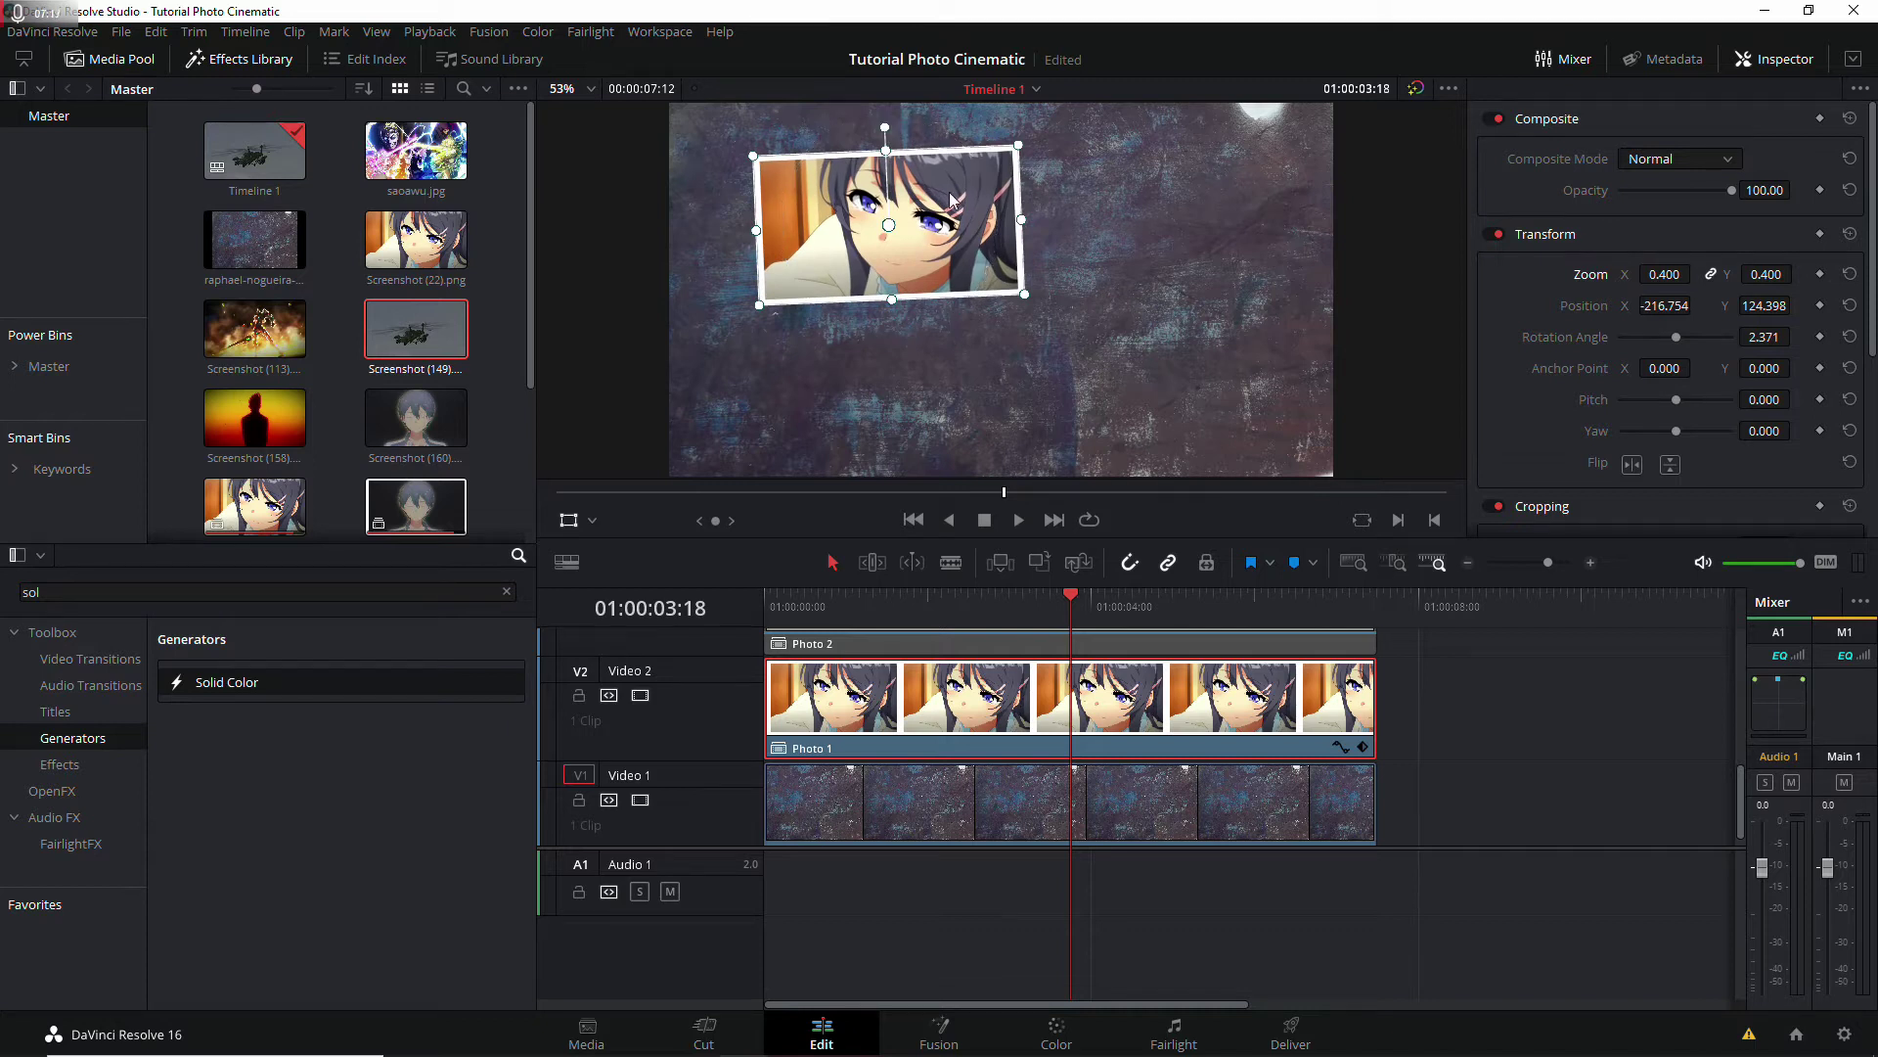
left_click_drag(888, 234, 873, 238)
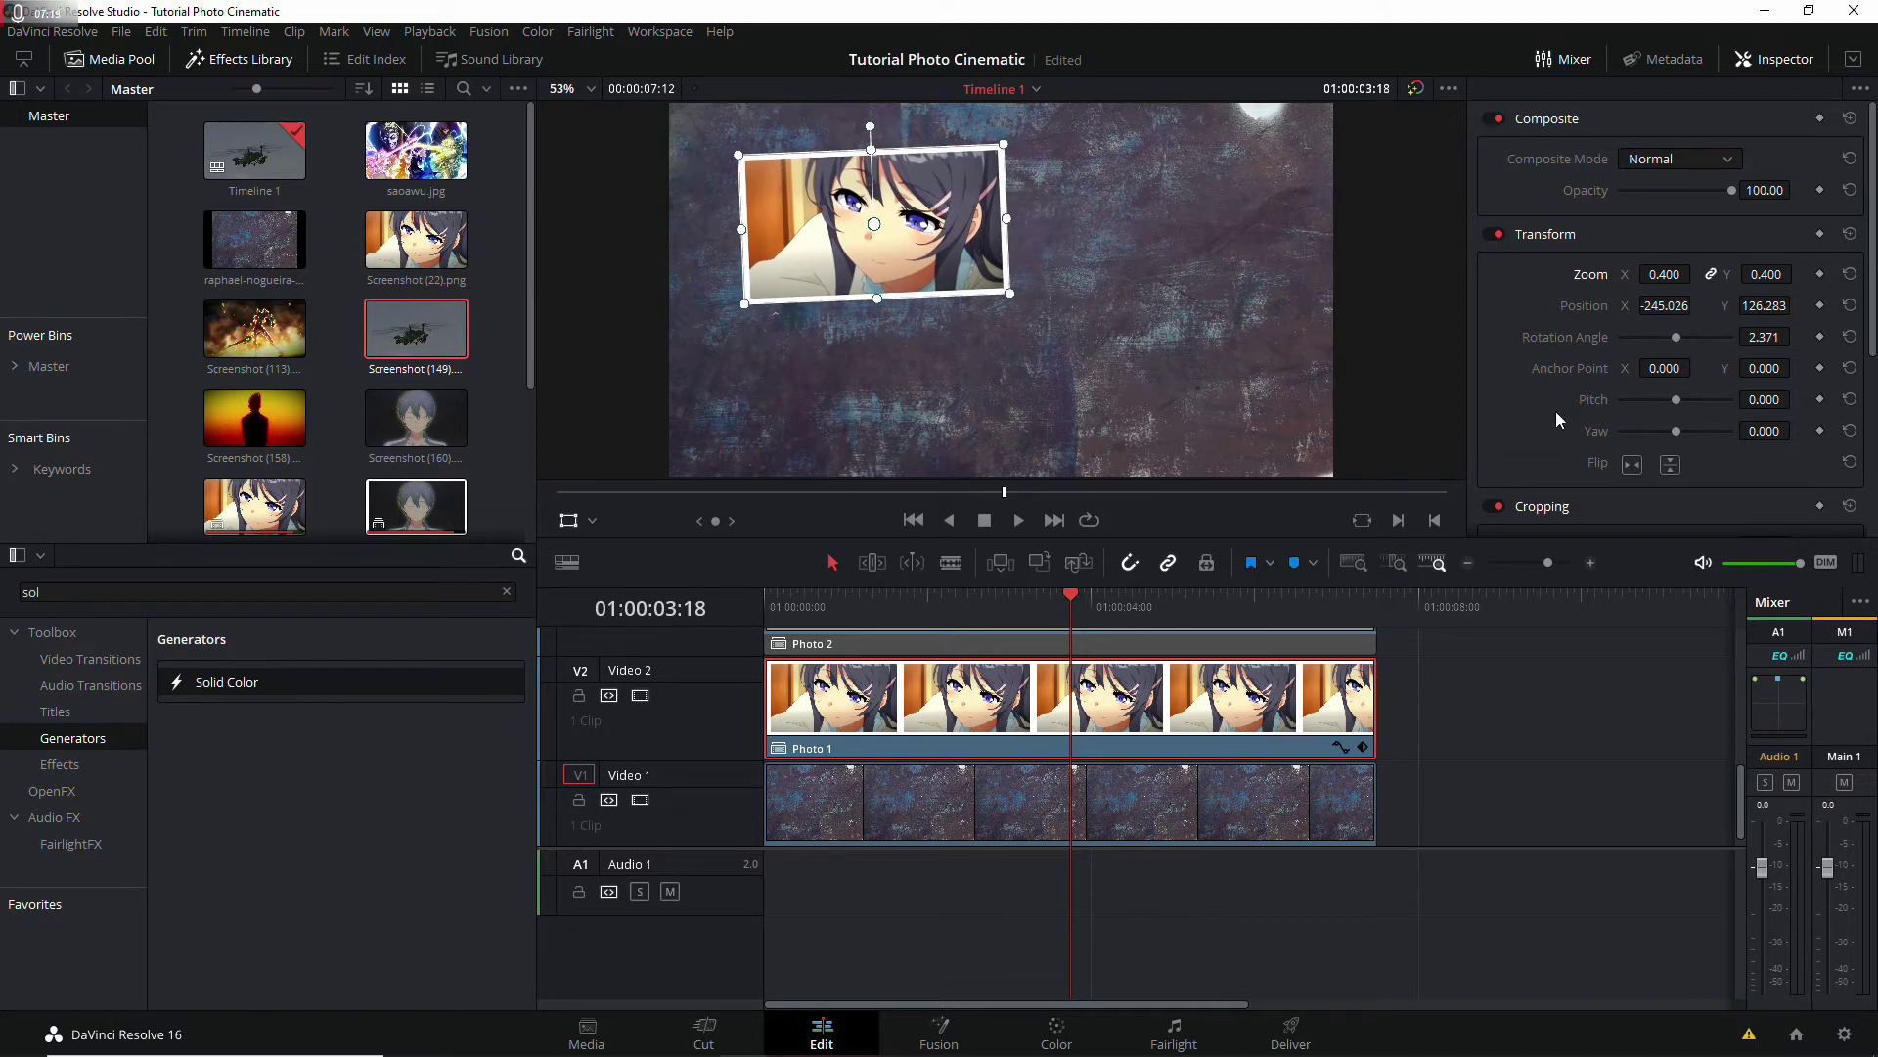
Step: Search OpenFX for 'dro' and apply the Drop Shadow filter to Photo 1
left_click(54, 792)
left_click(507, 591)
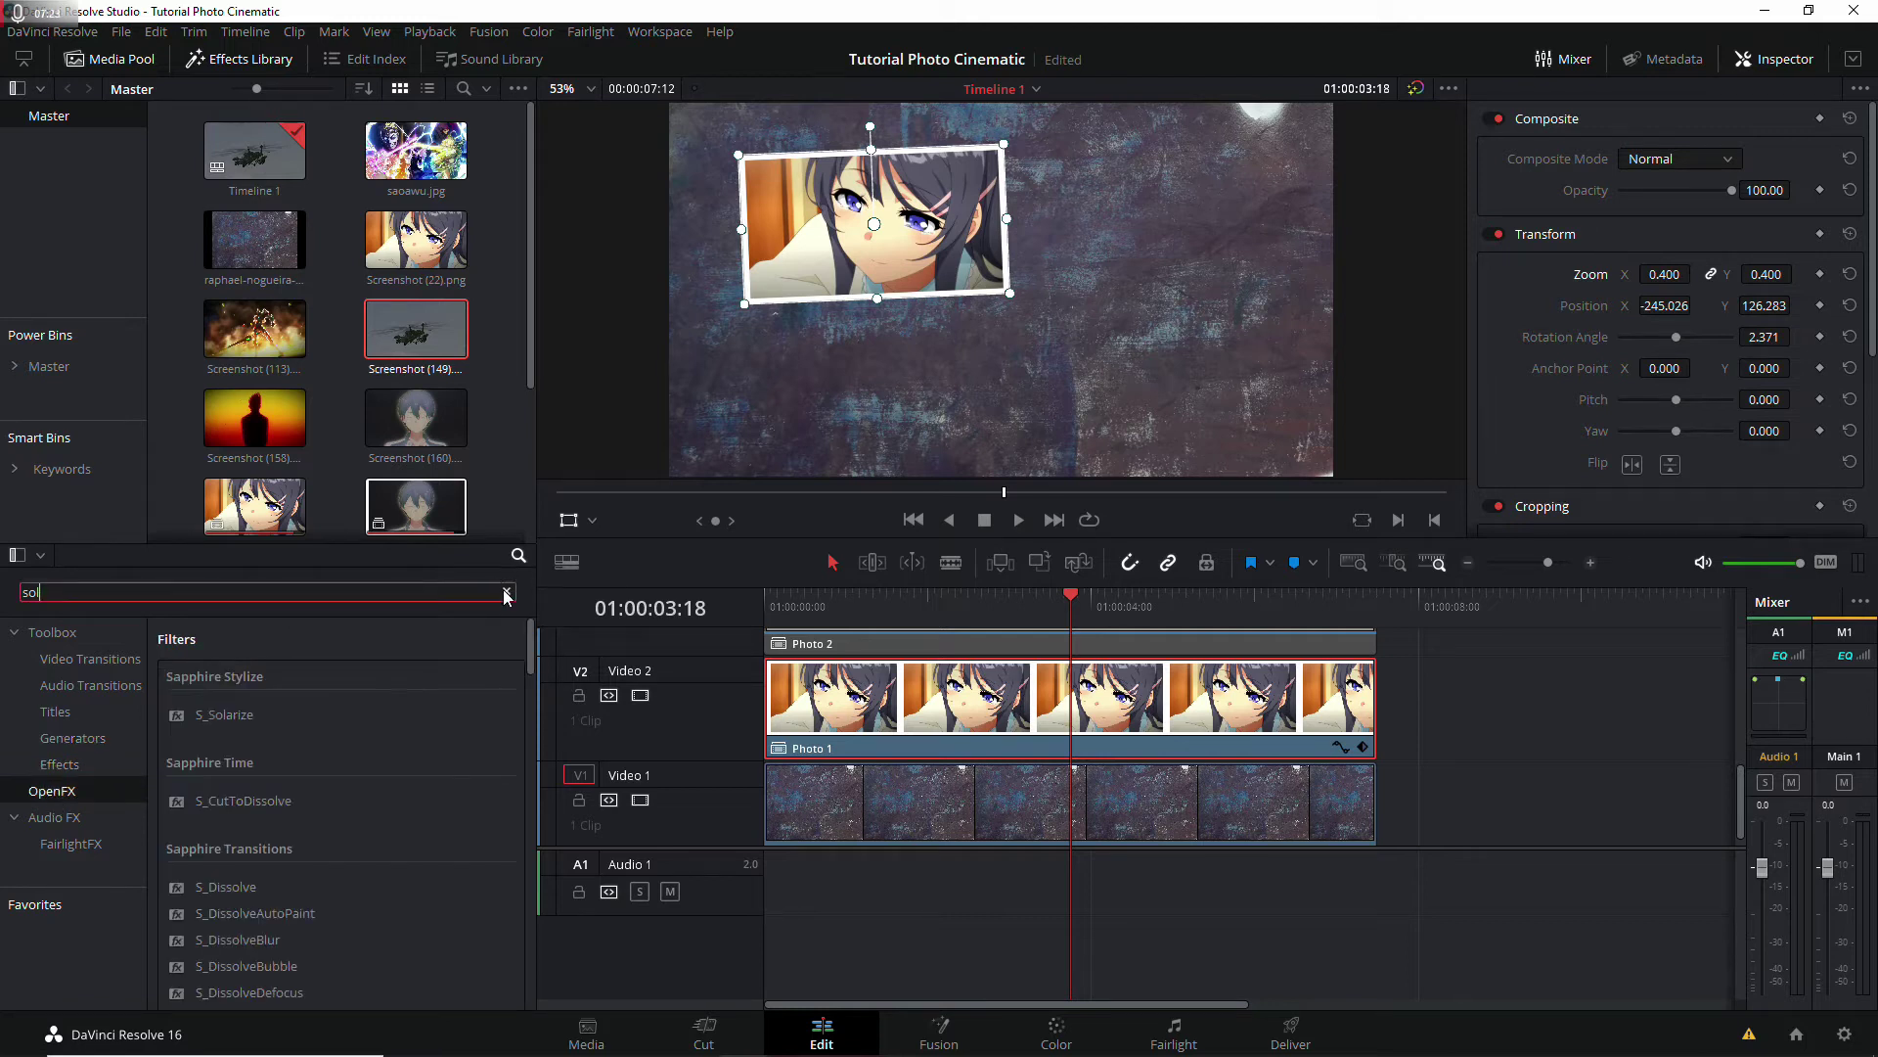
type("dro")
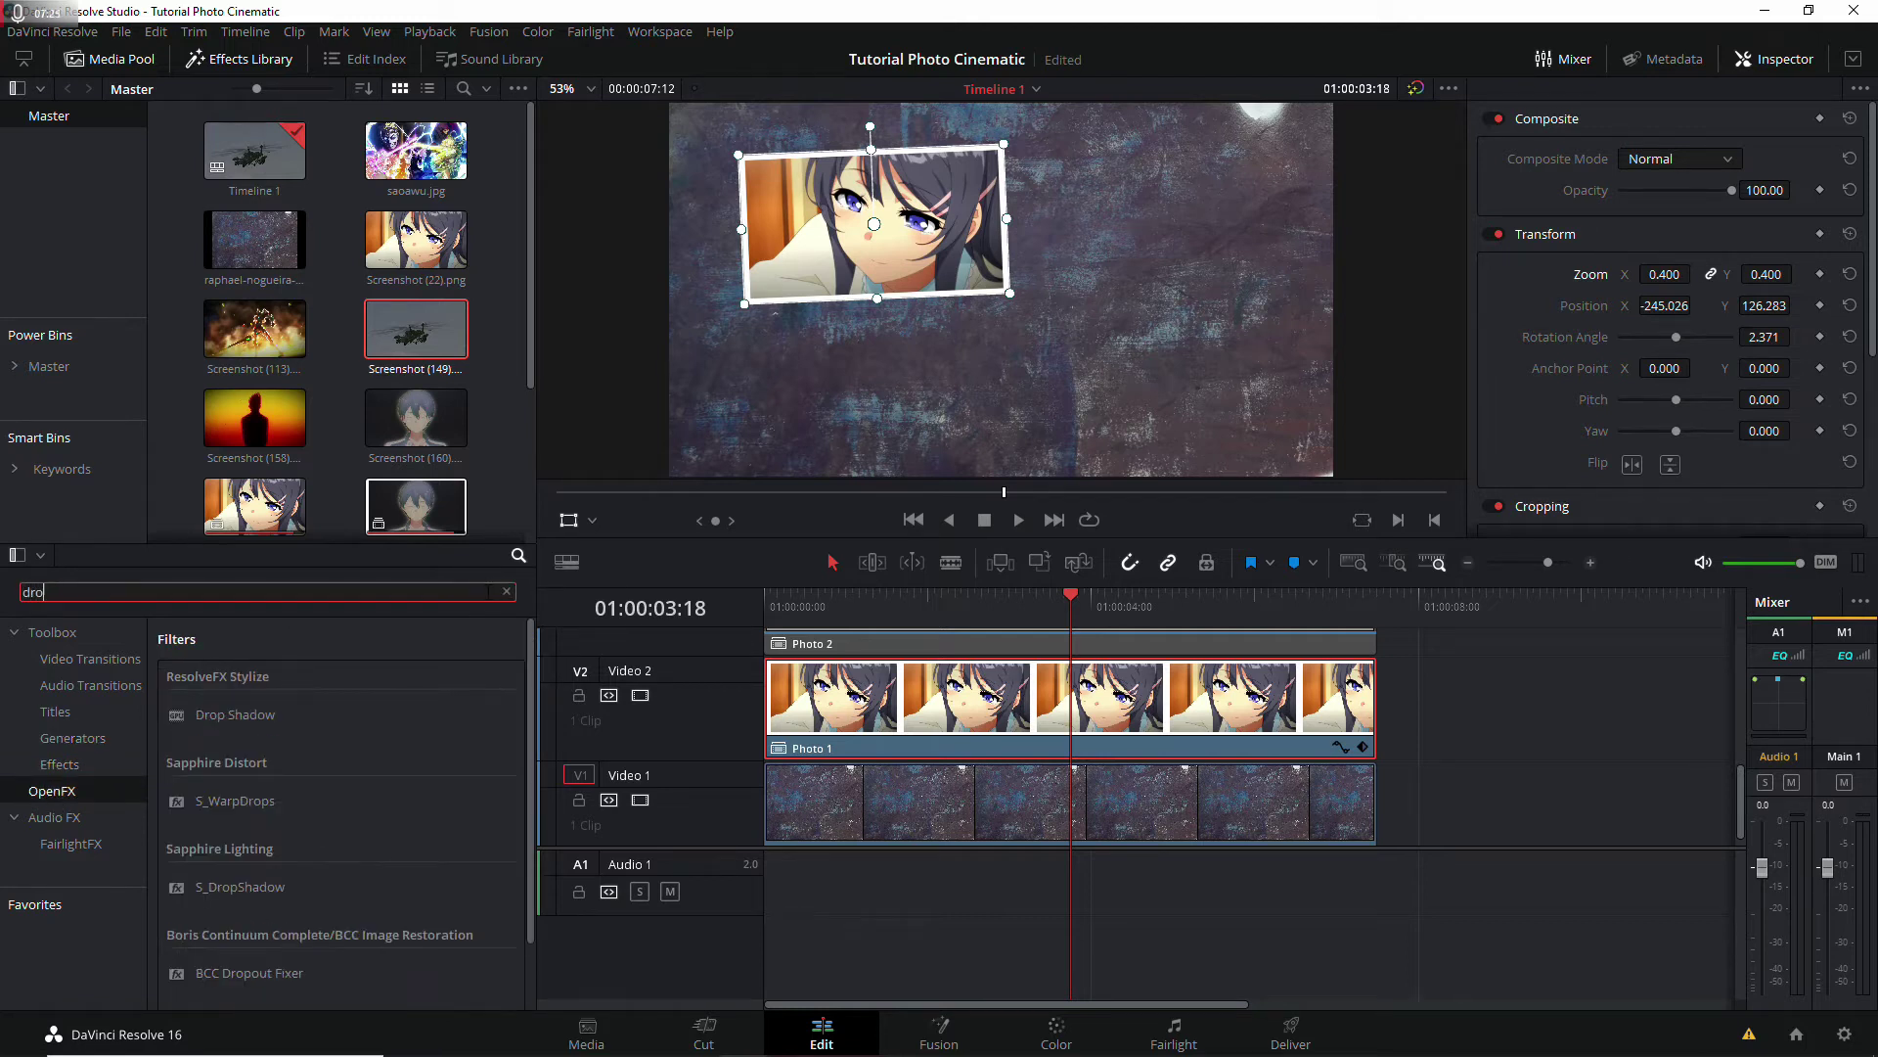
left_click(244, 719)
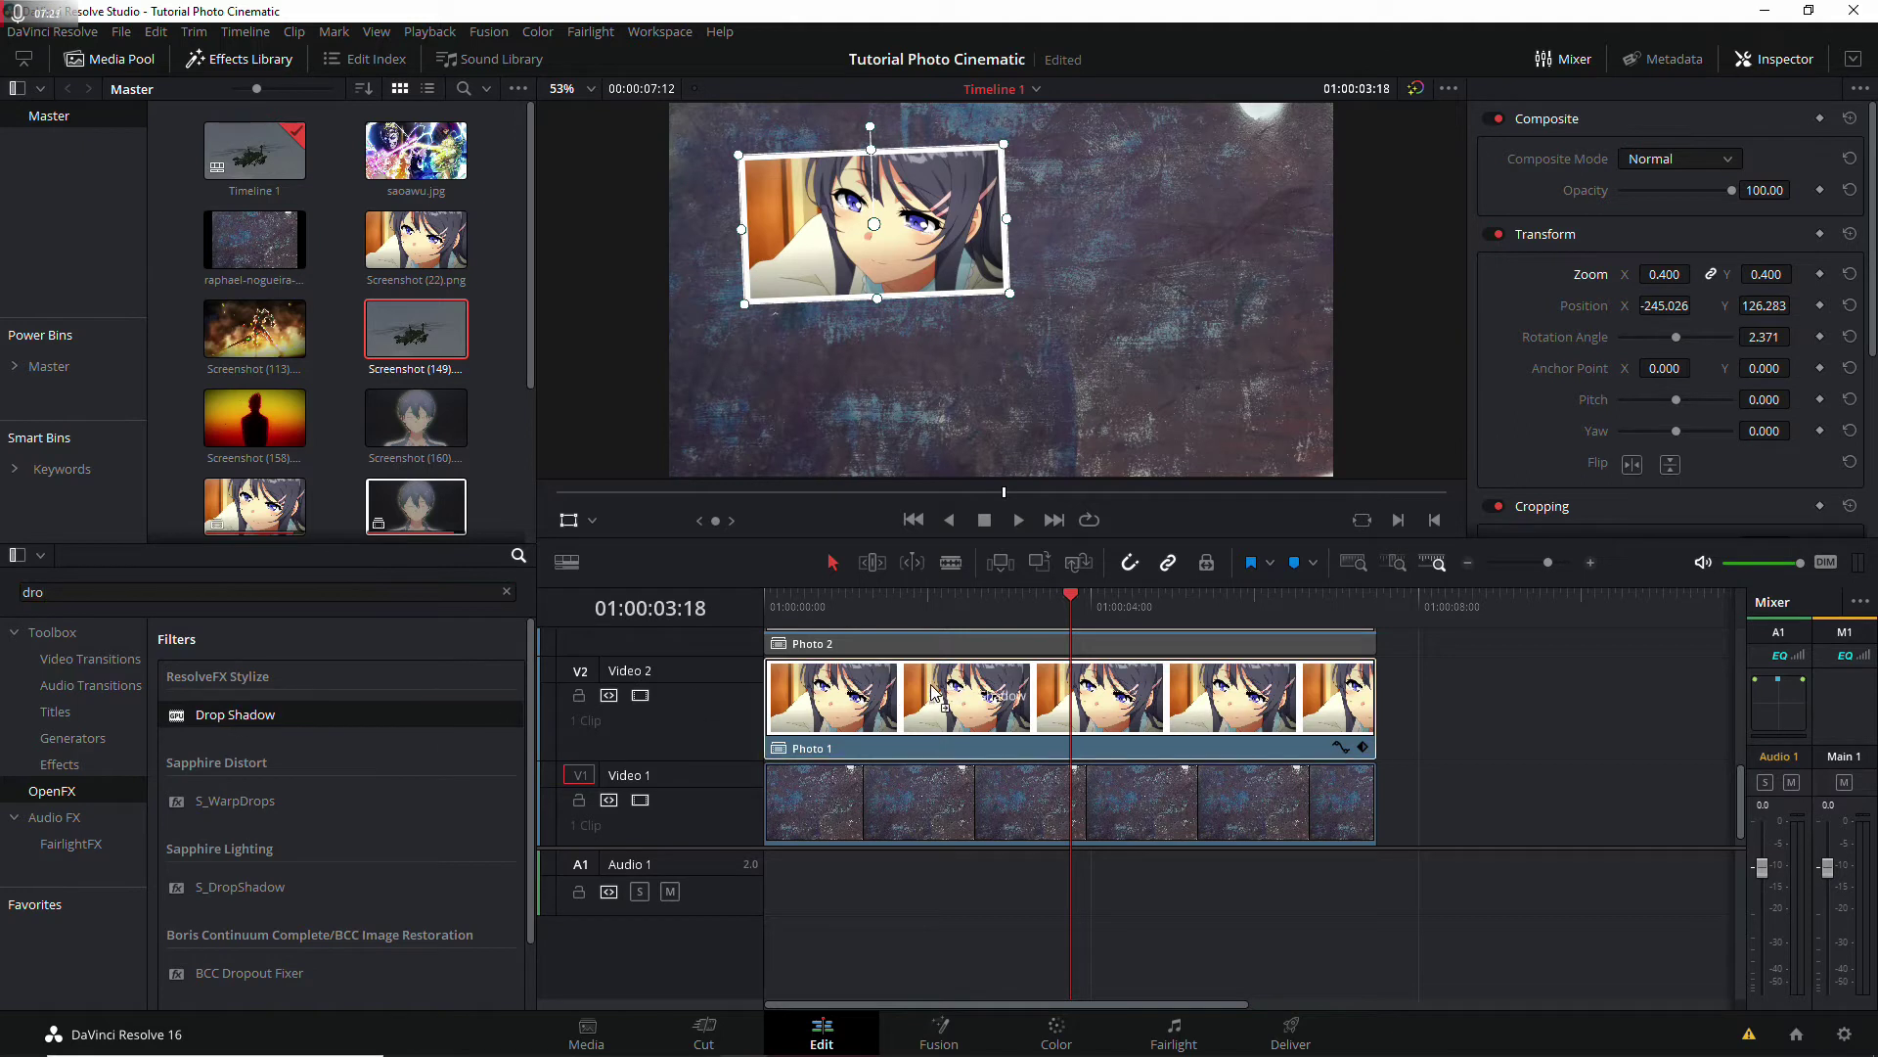
left_click_drag(254, 719, 1272, 700)
Step: Set the Drop Shadow to strength 1.000, distance 0 and blur 0.700, then nudge Photo 1 up-left
left_click(1713, 119)
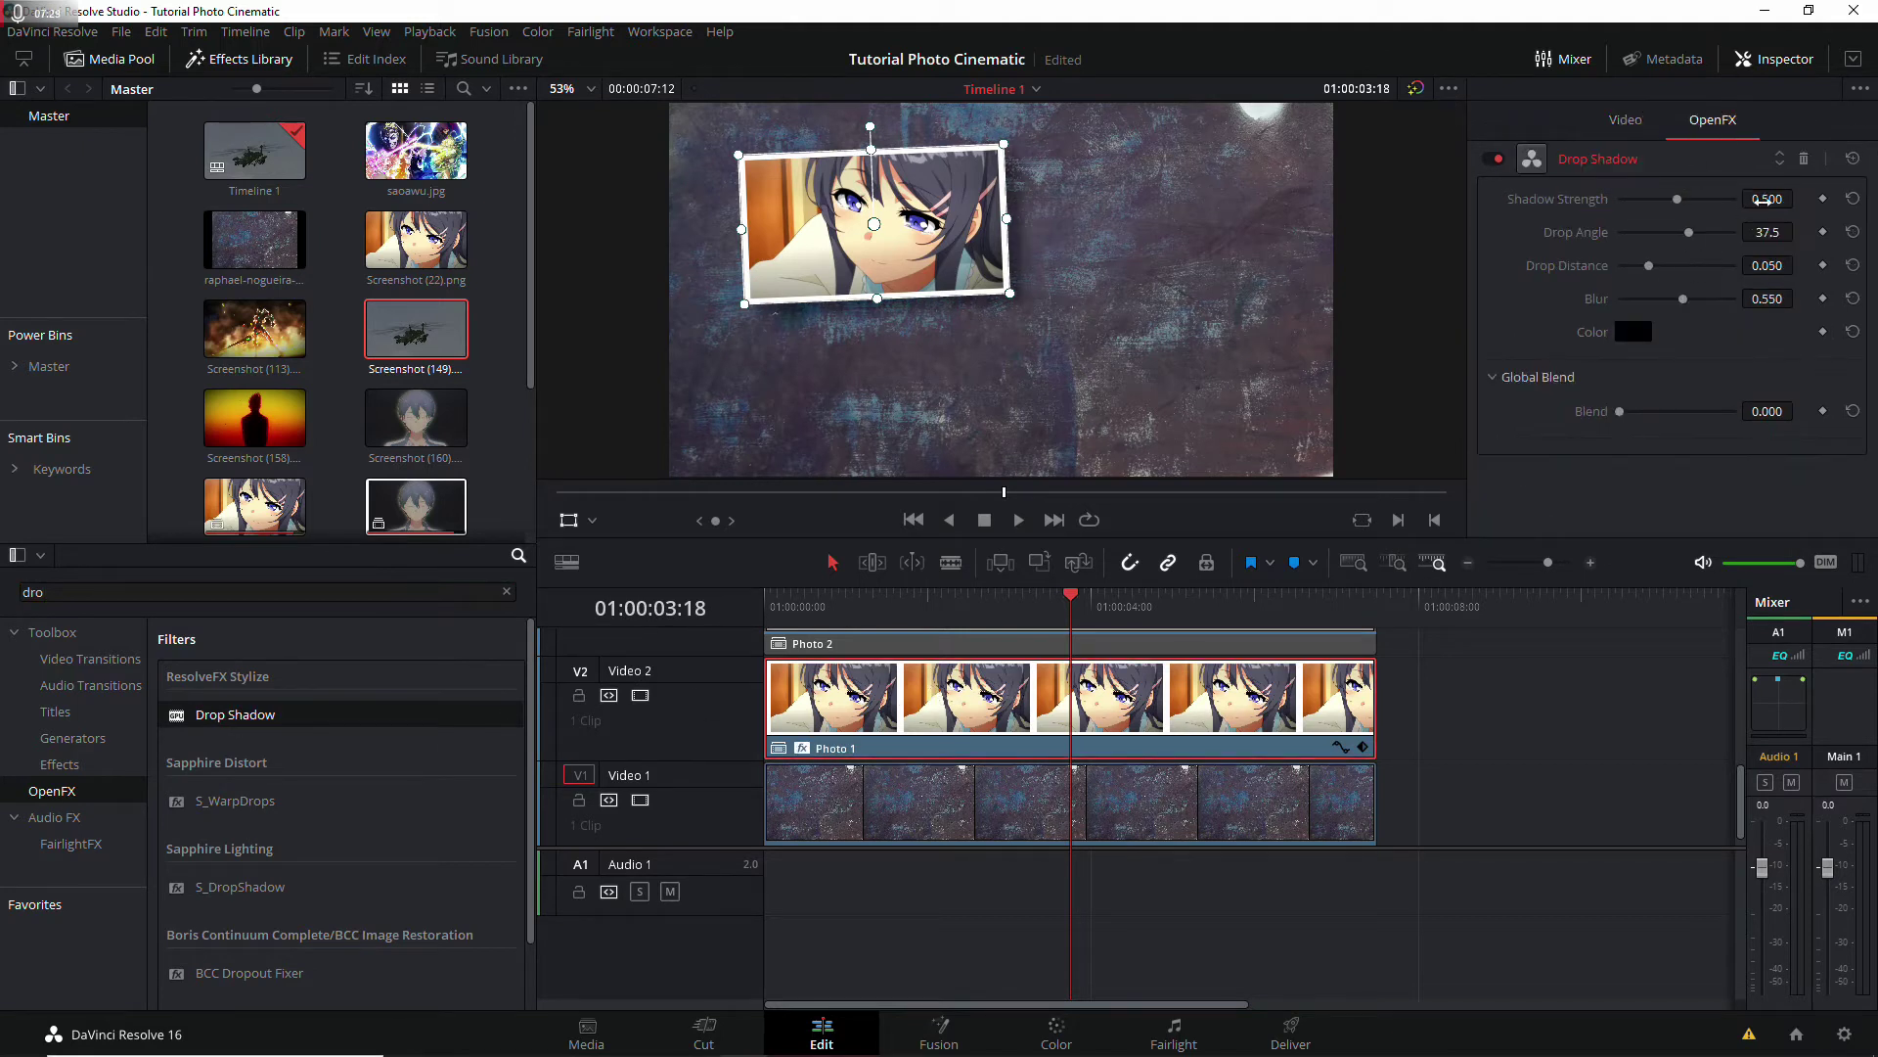
left_click_drag(1765, 200, 1780, 199)
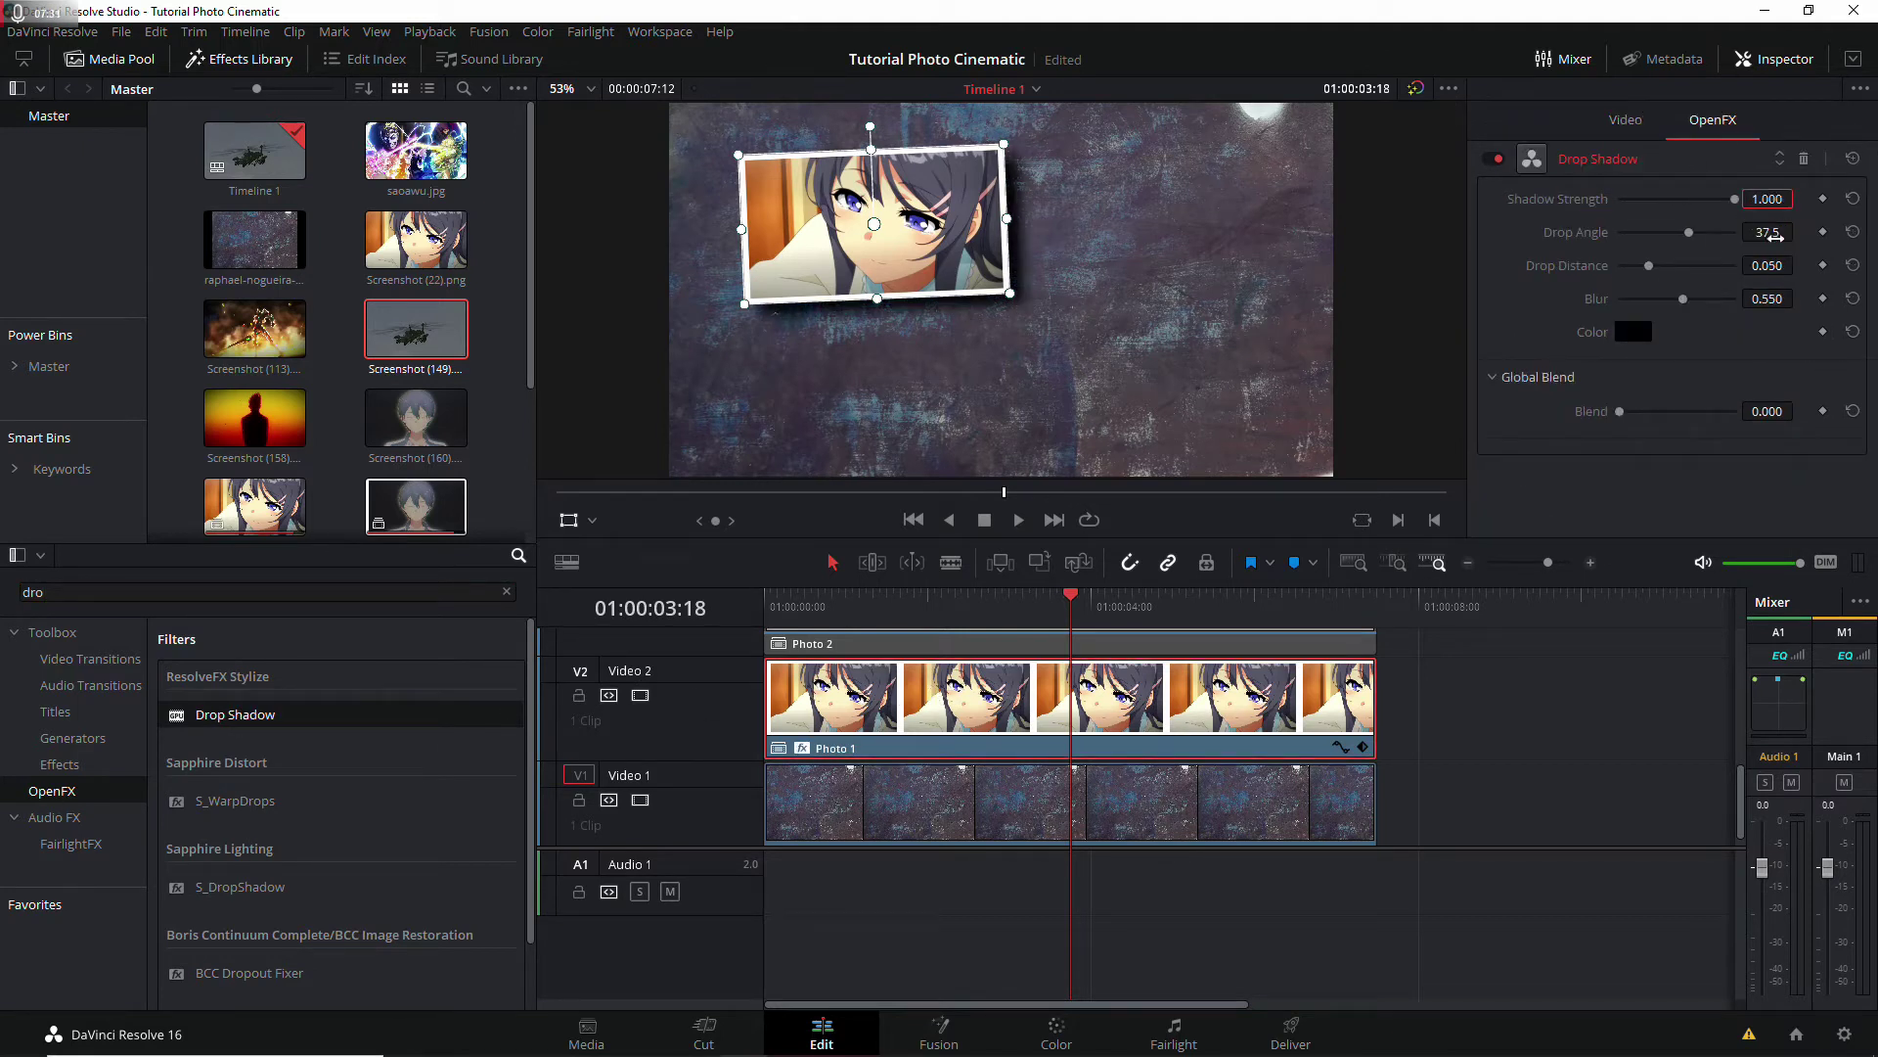
left_click(1771, 233)
left_click(1767, 265)
type("0")
key("Return")
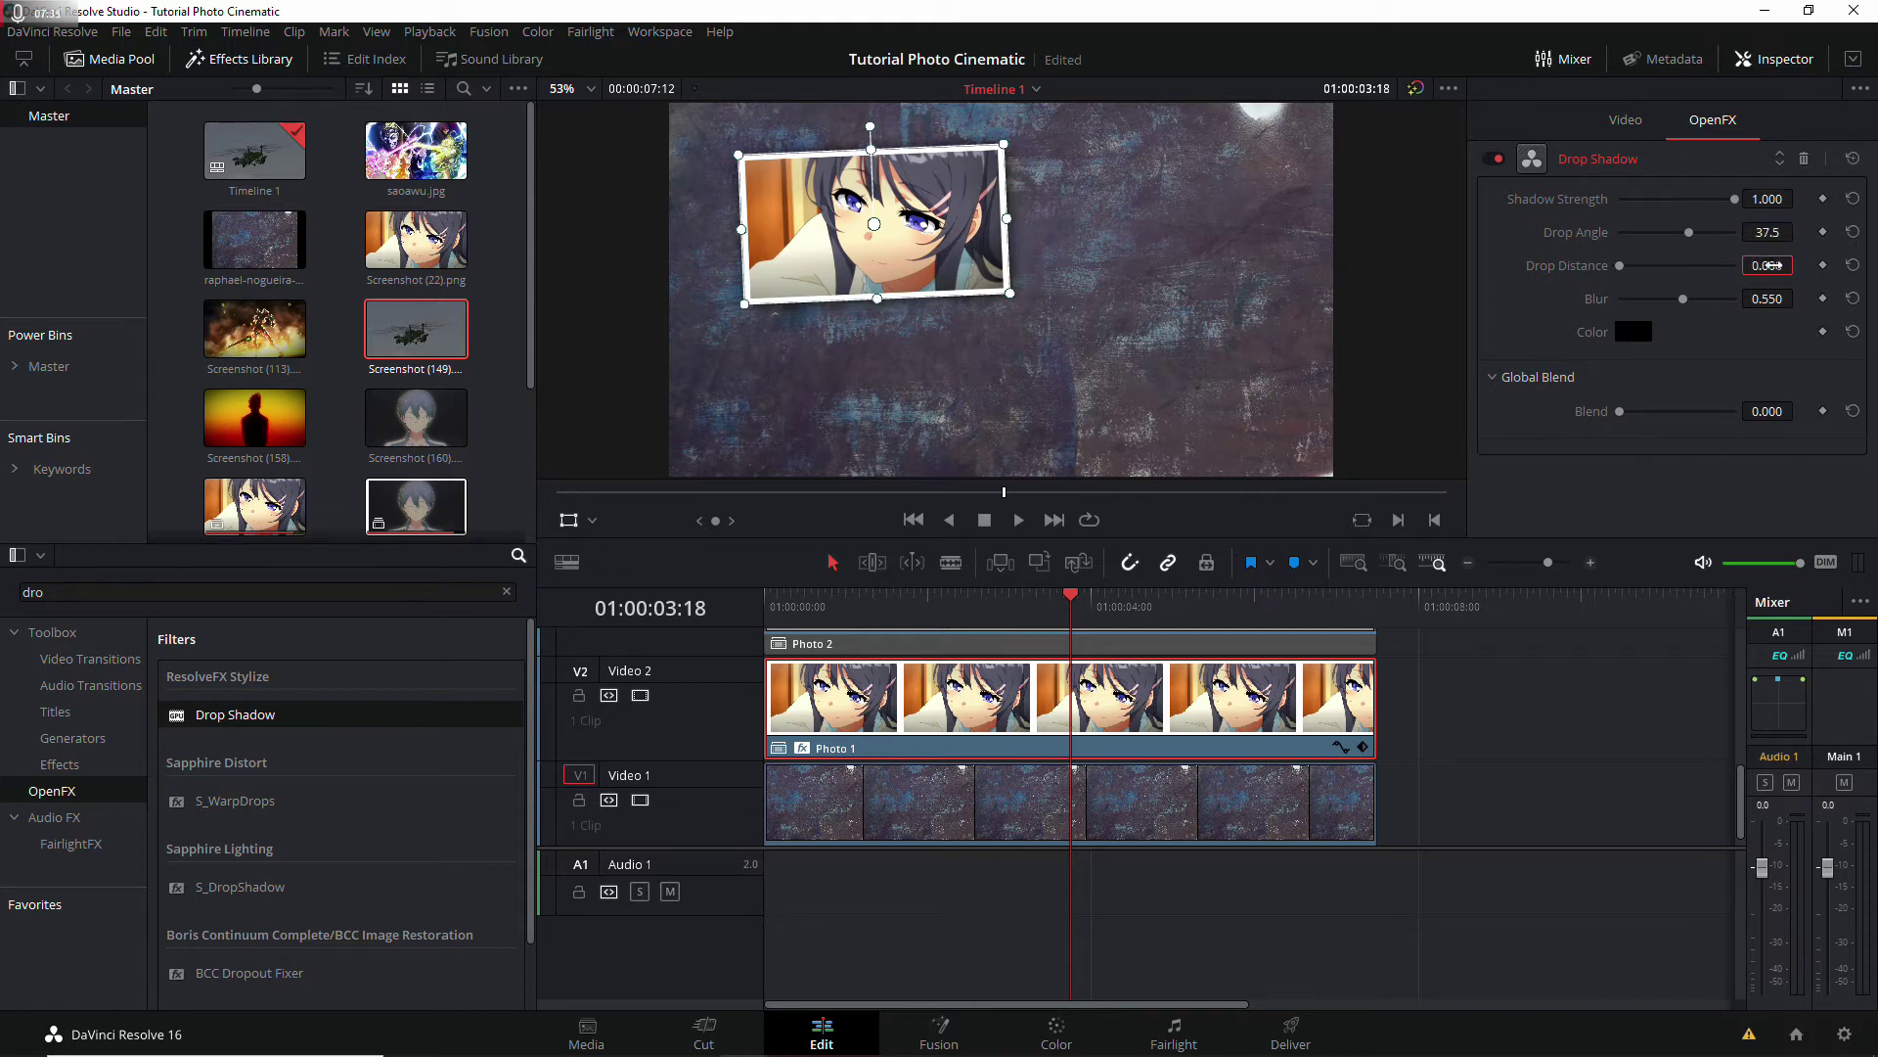
left_click(1772, 301)
type("0.7")
key("Return")
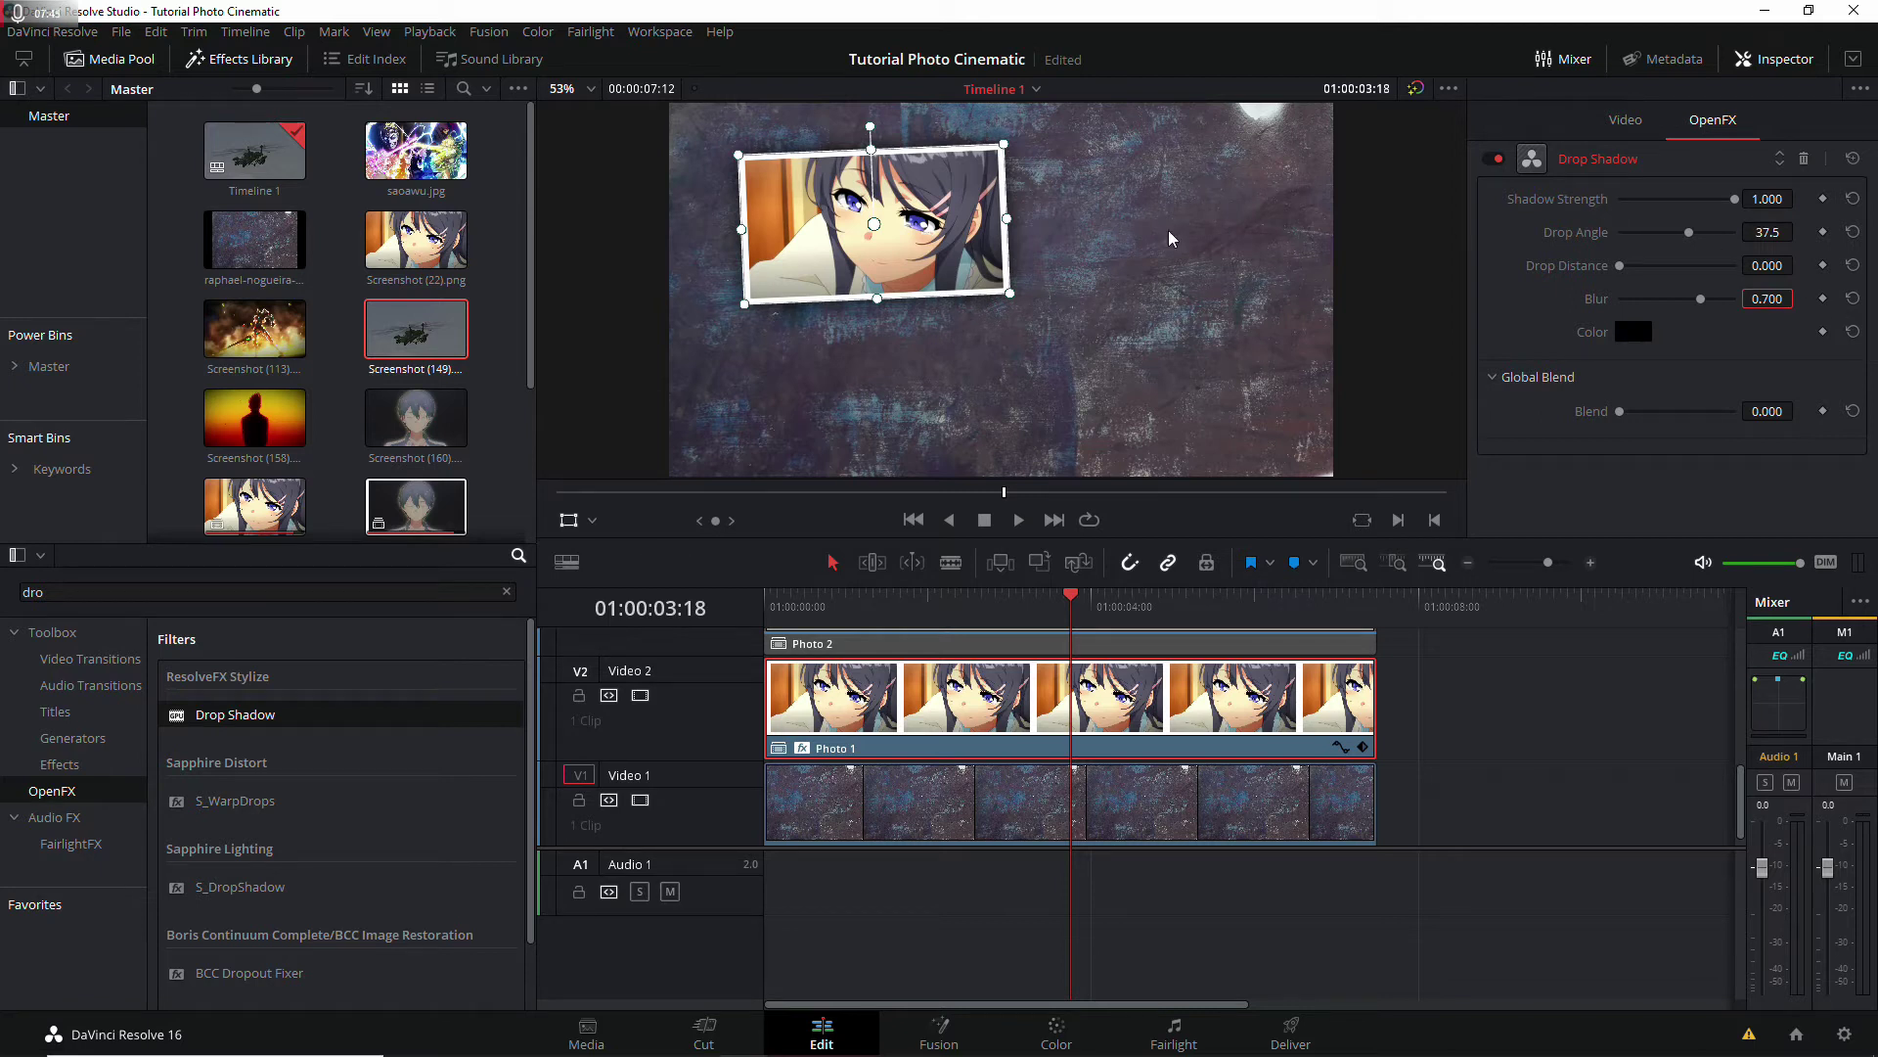
left_click_drag(937, 260, 935, 257)
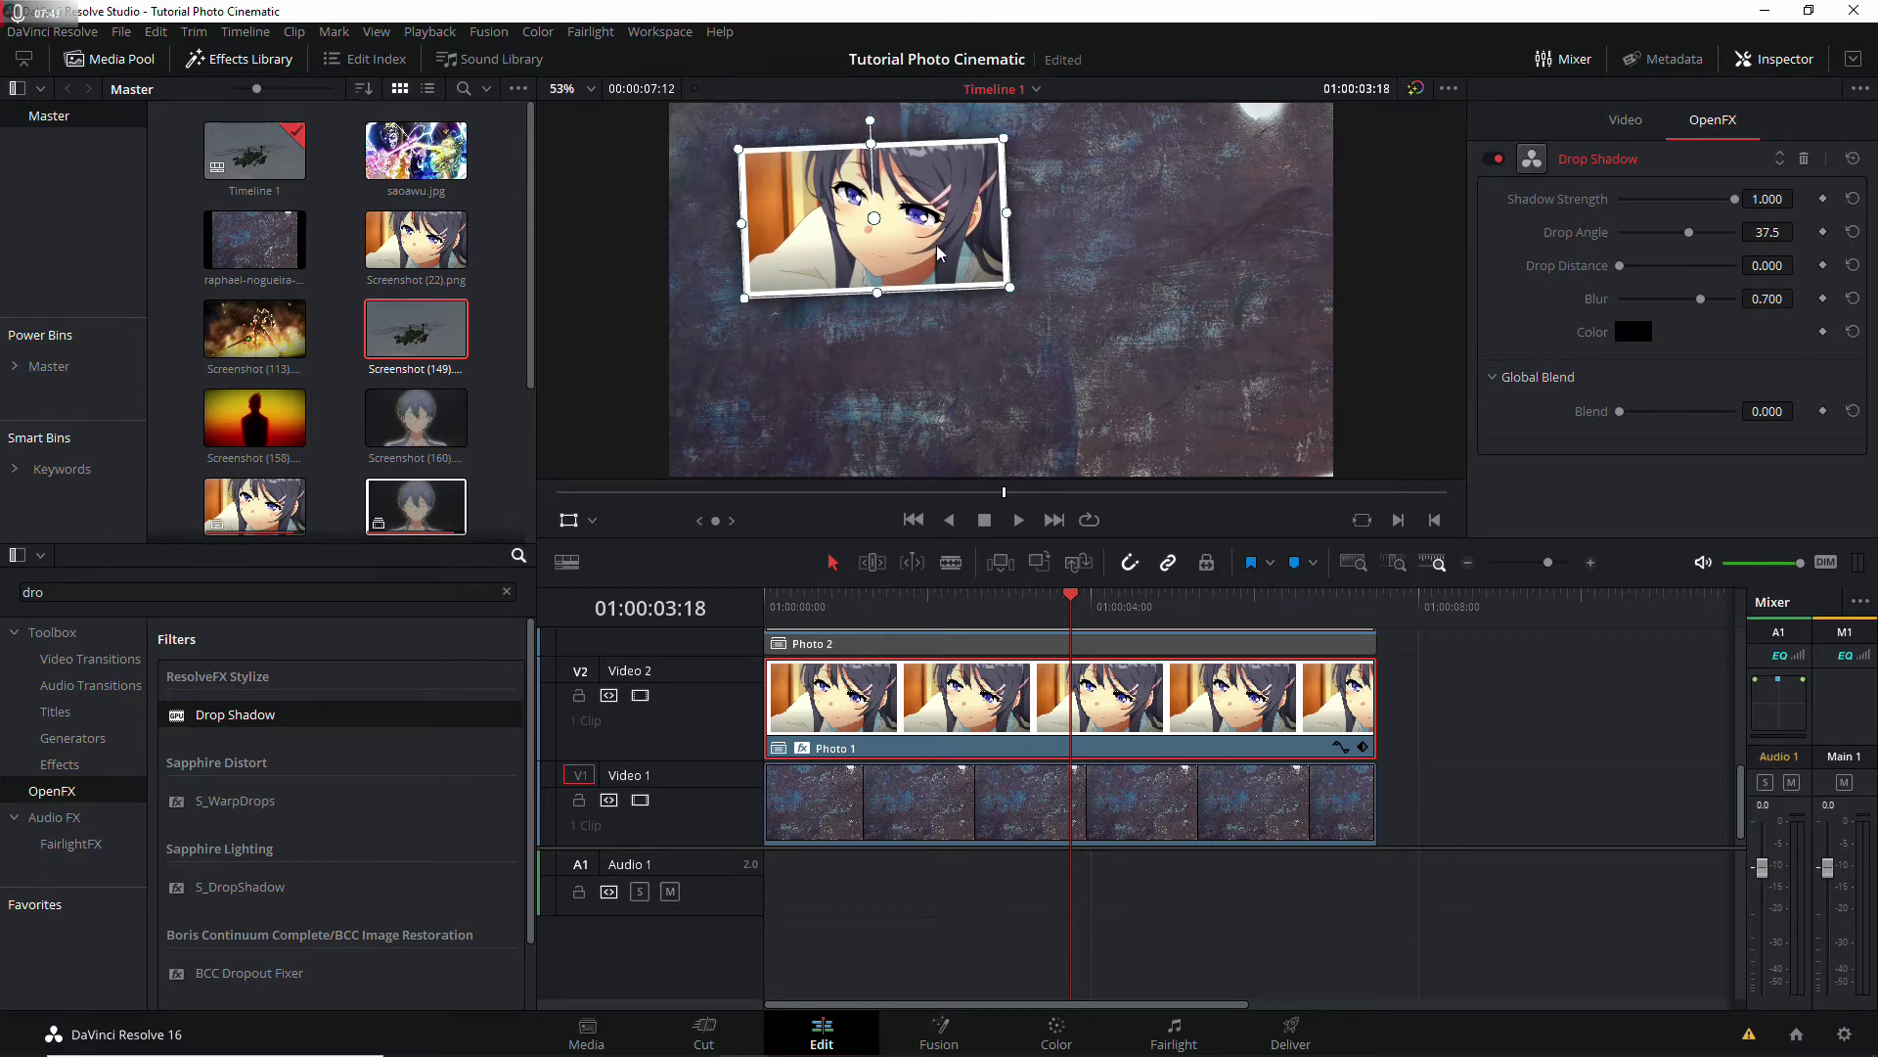
scroll(1282, 790, "up", 2)
Step: Select Photo 2, re-enable its track and set its zoom to 0.350
scroll(1233, 744, "up", 1)
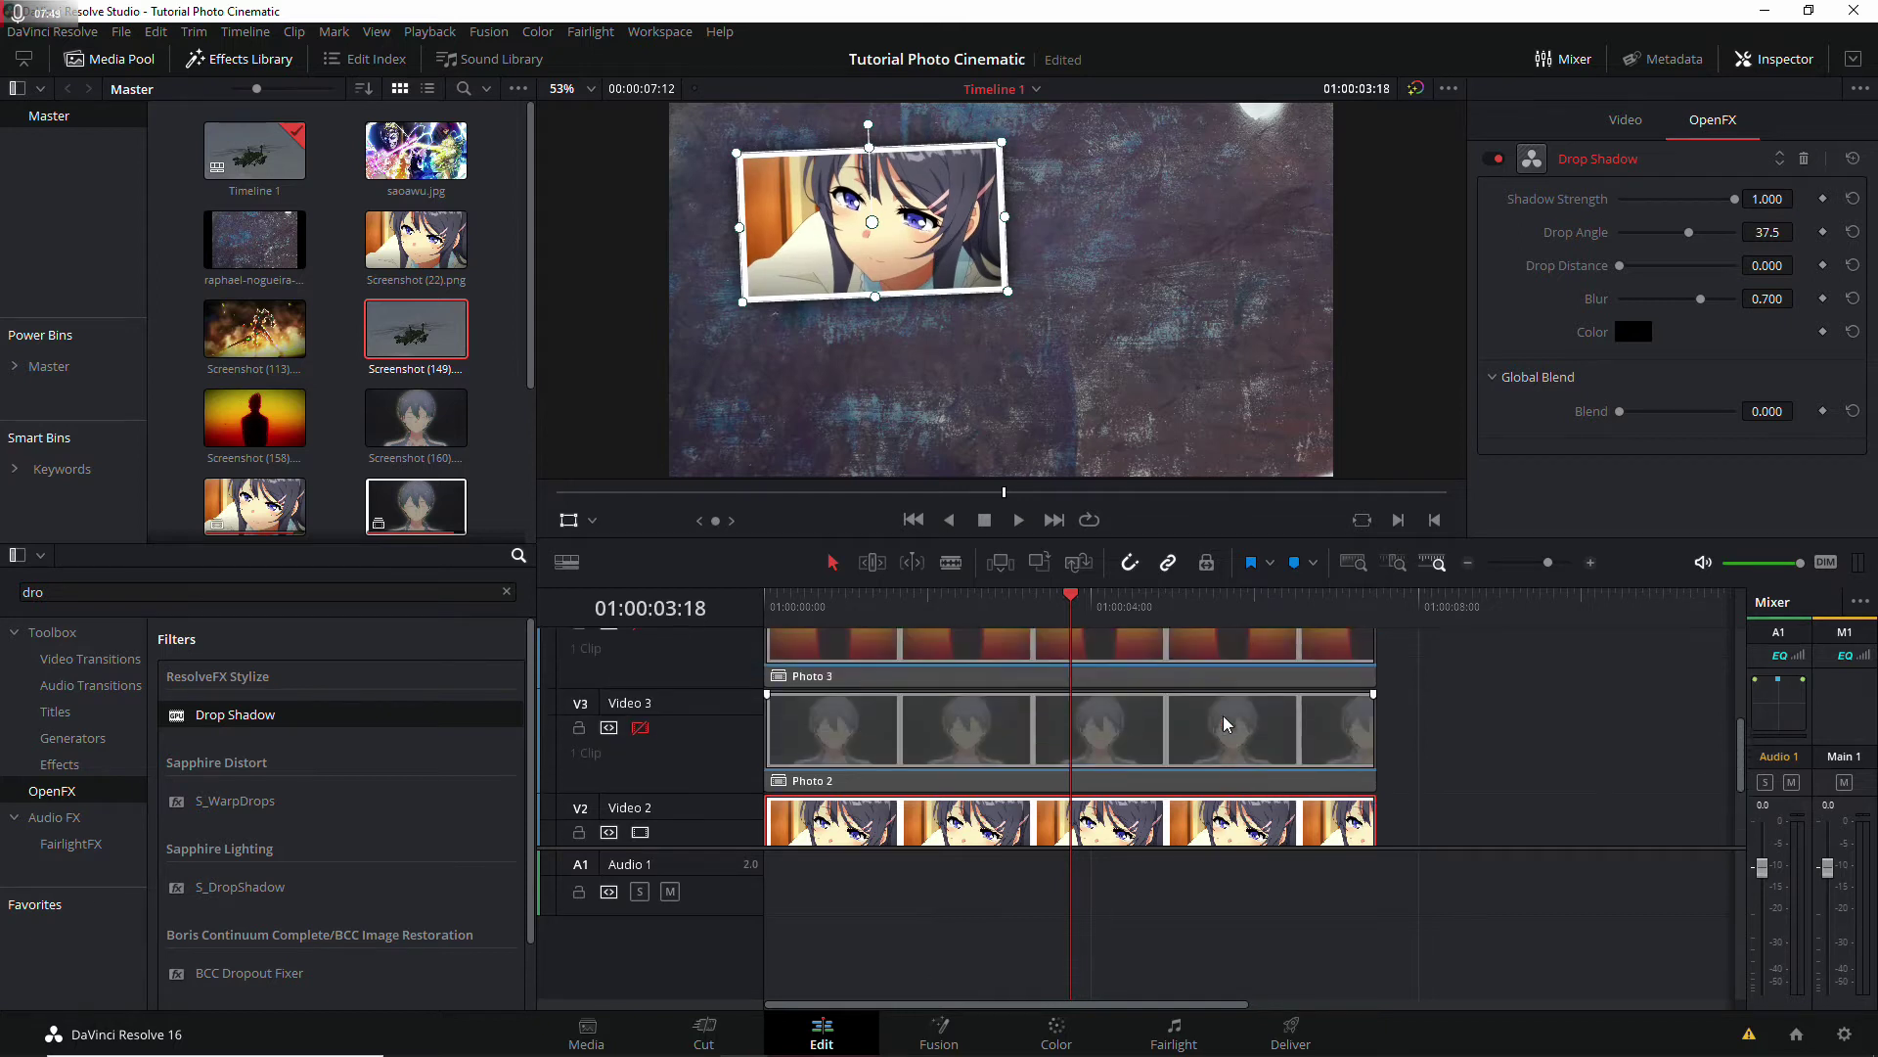
left_click(1223, 734)
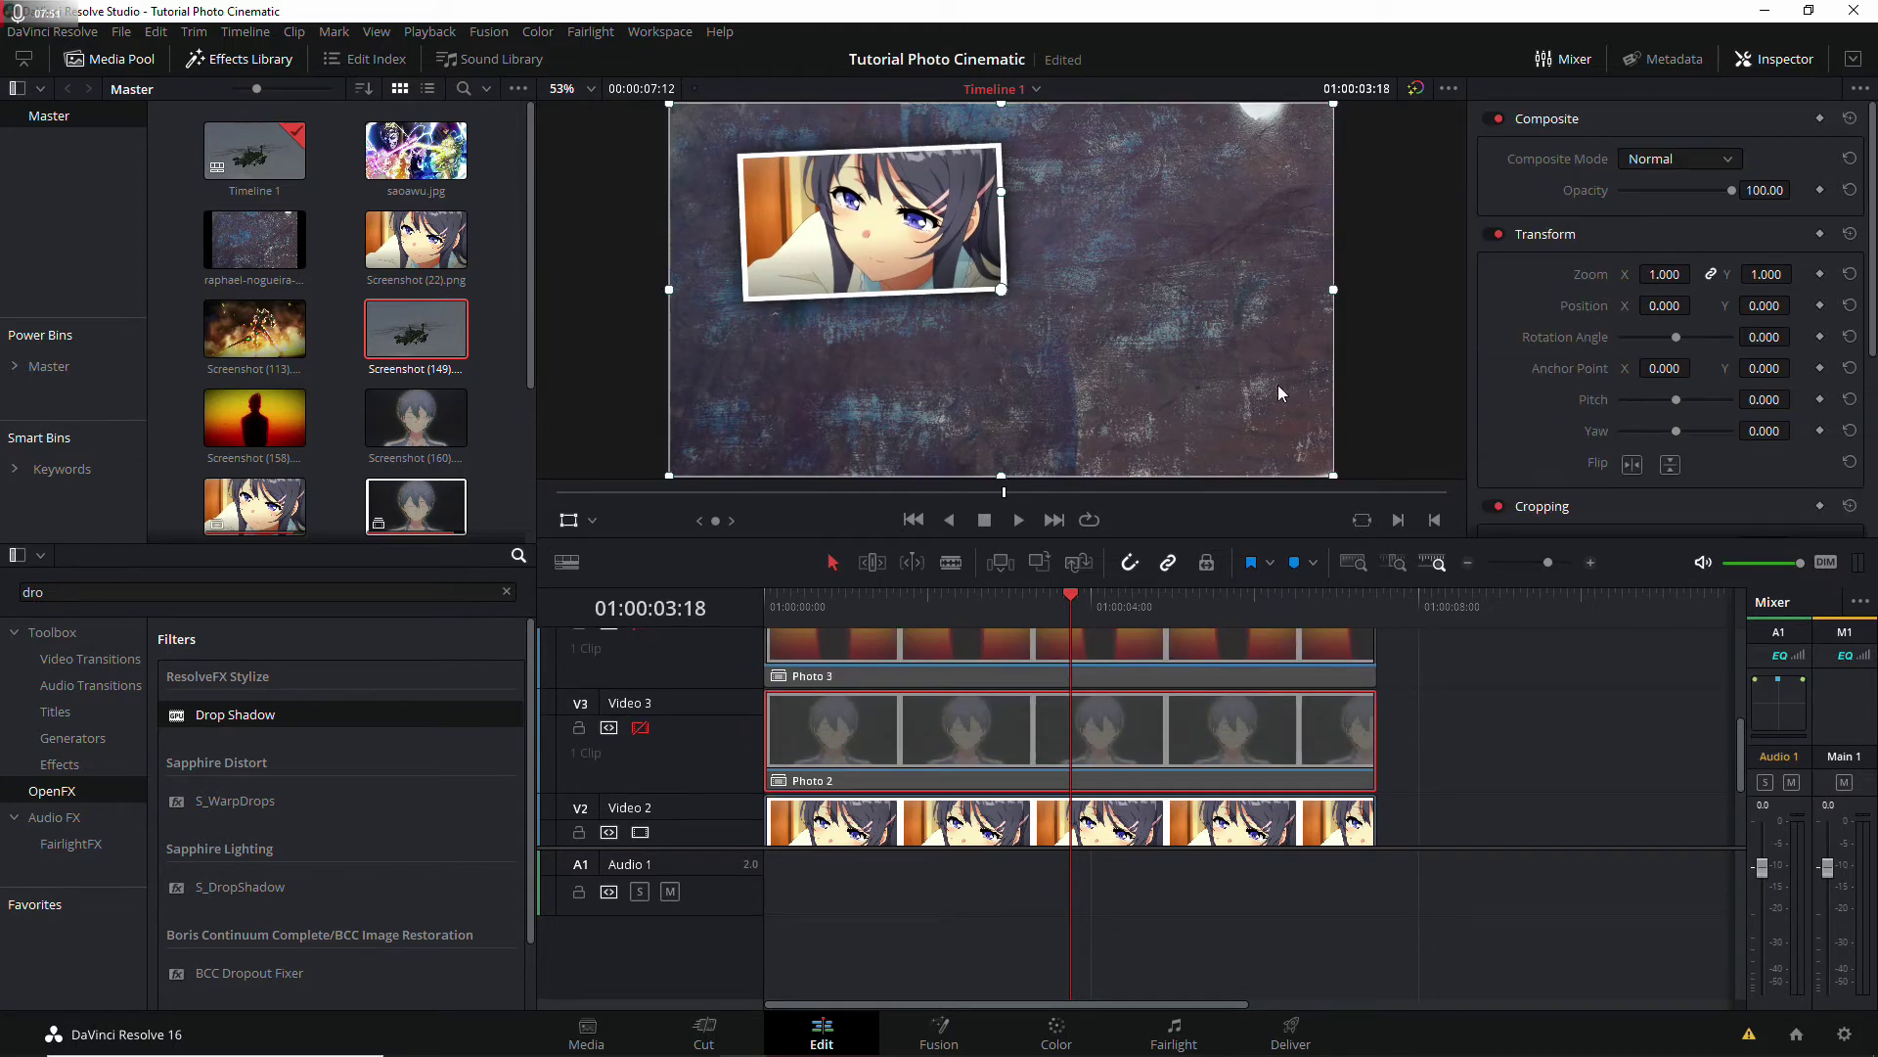
left_click(640, 728)
left_click(1663, 274)
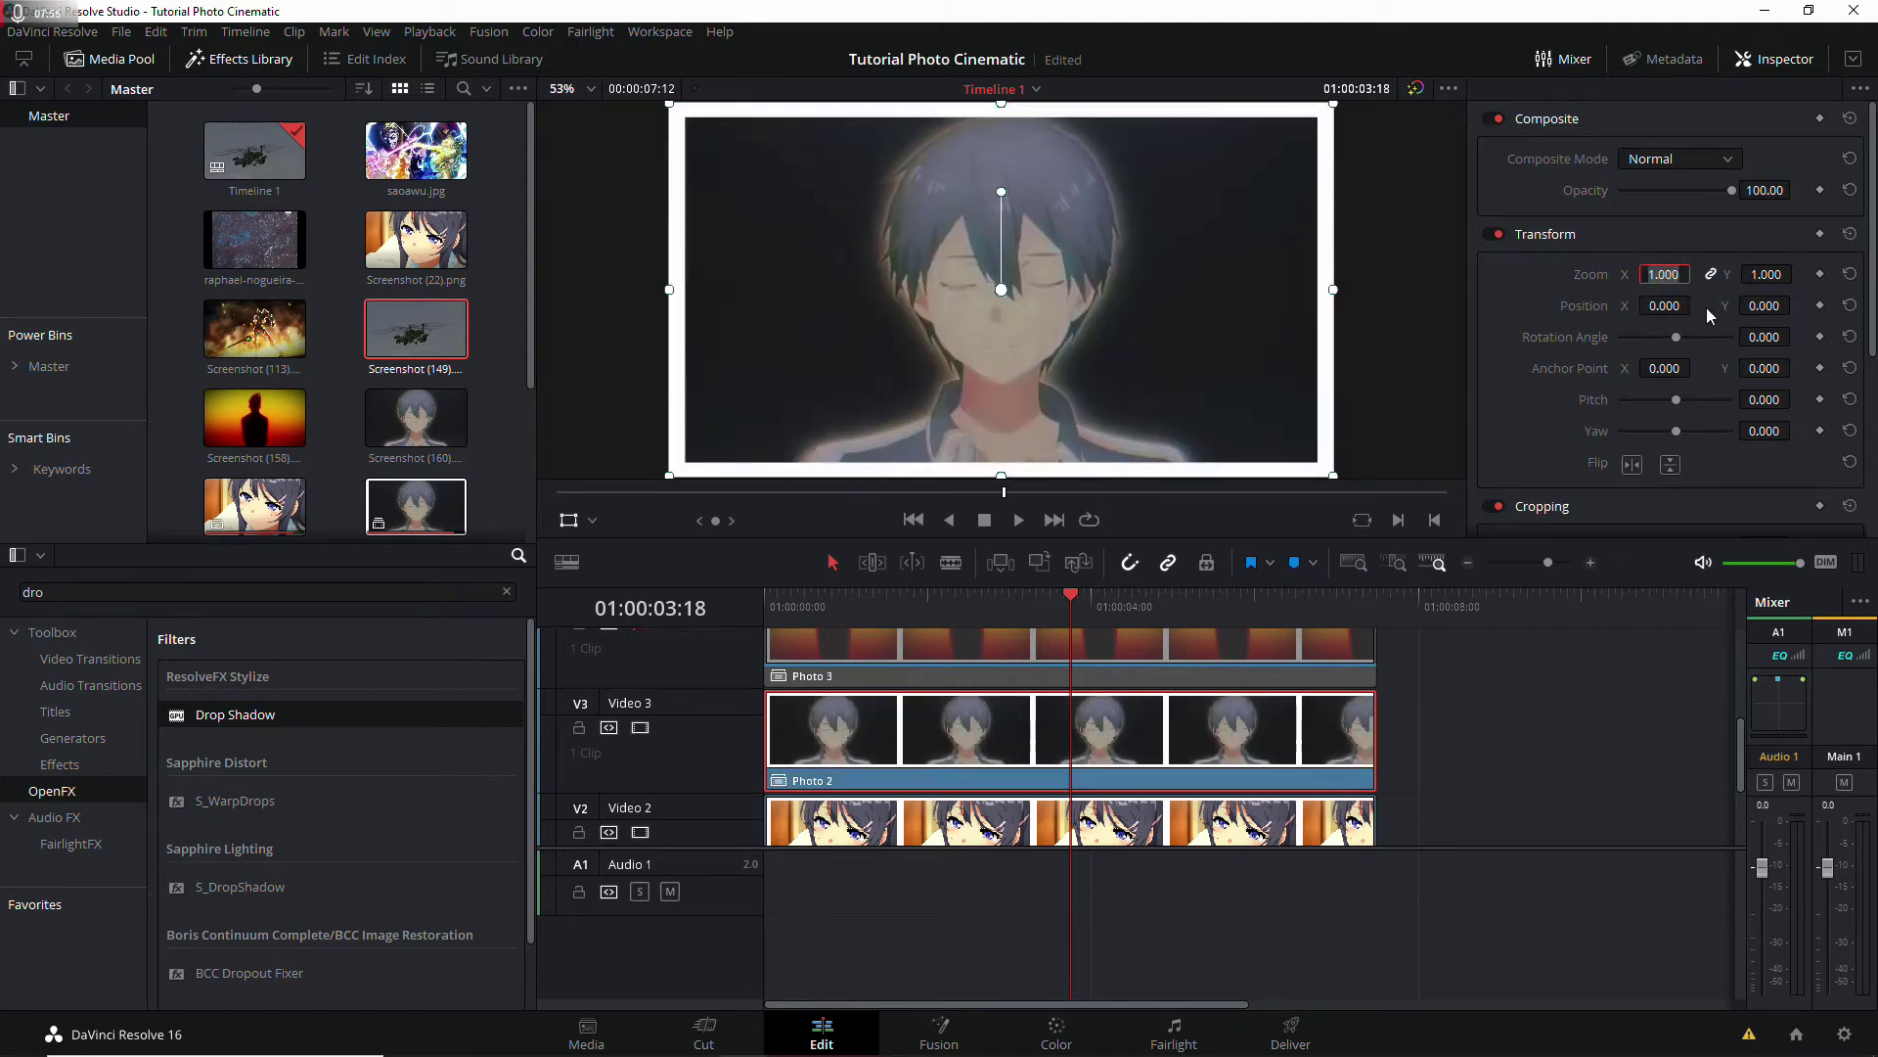
type(".35")
key("Return")
Step: Move Photo 2 below Photo 1 and tilt it about 2°
mouse_move(1101, 305)
left_mouse_down()
mouse_move(991, 398)
mouse_move(941, 360)
left_mouse_up()
left_click(964, 220)
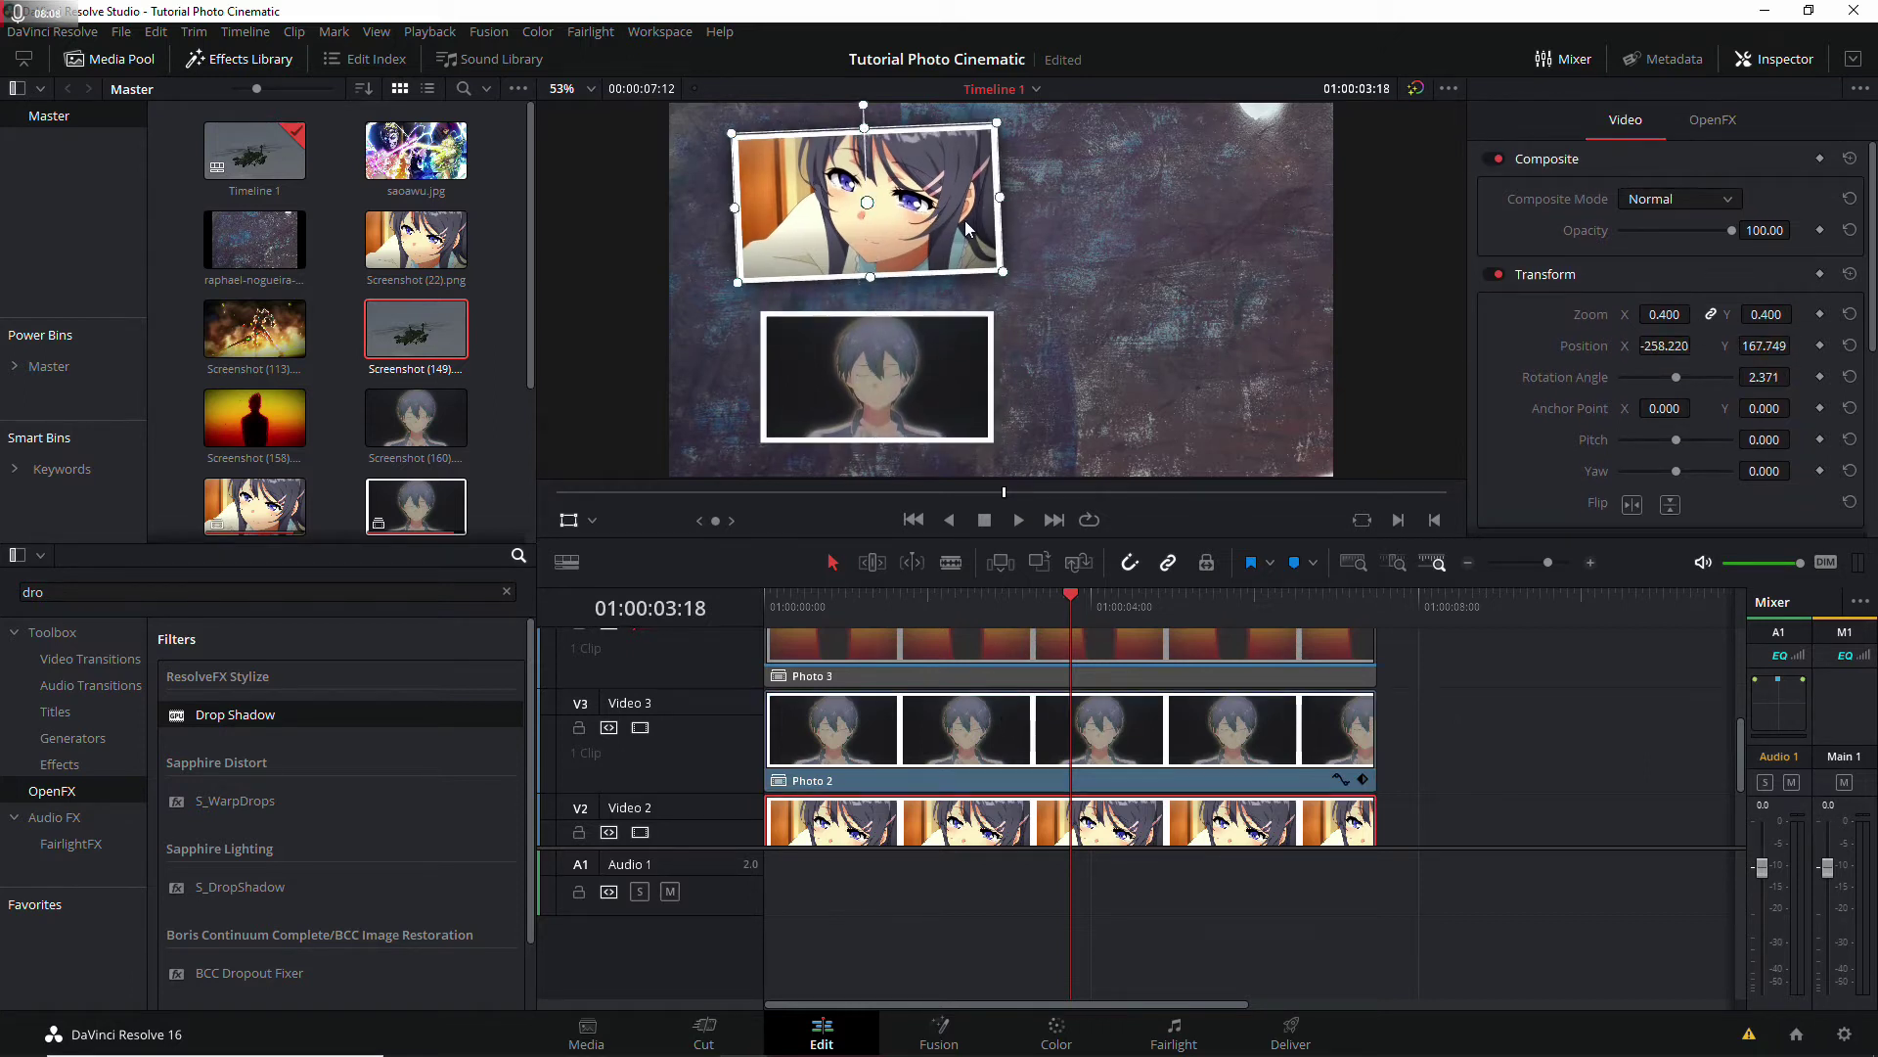
left_click(878, 376)
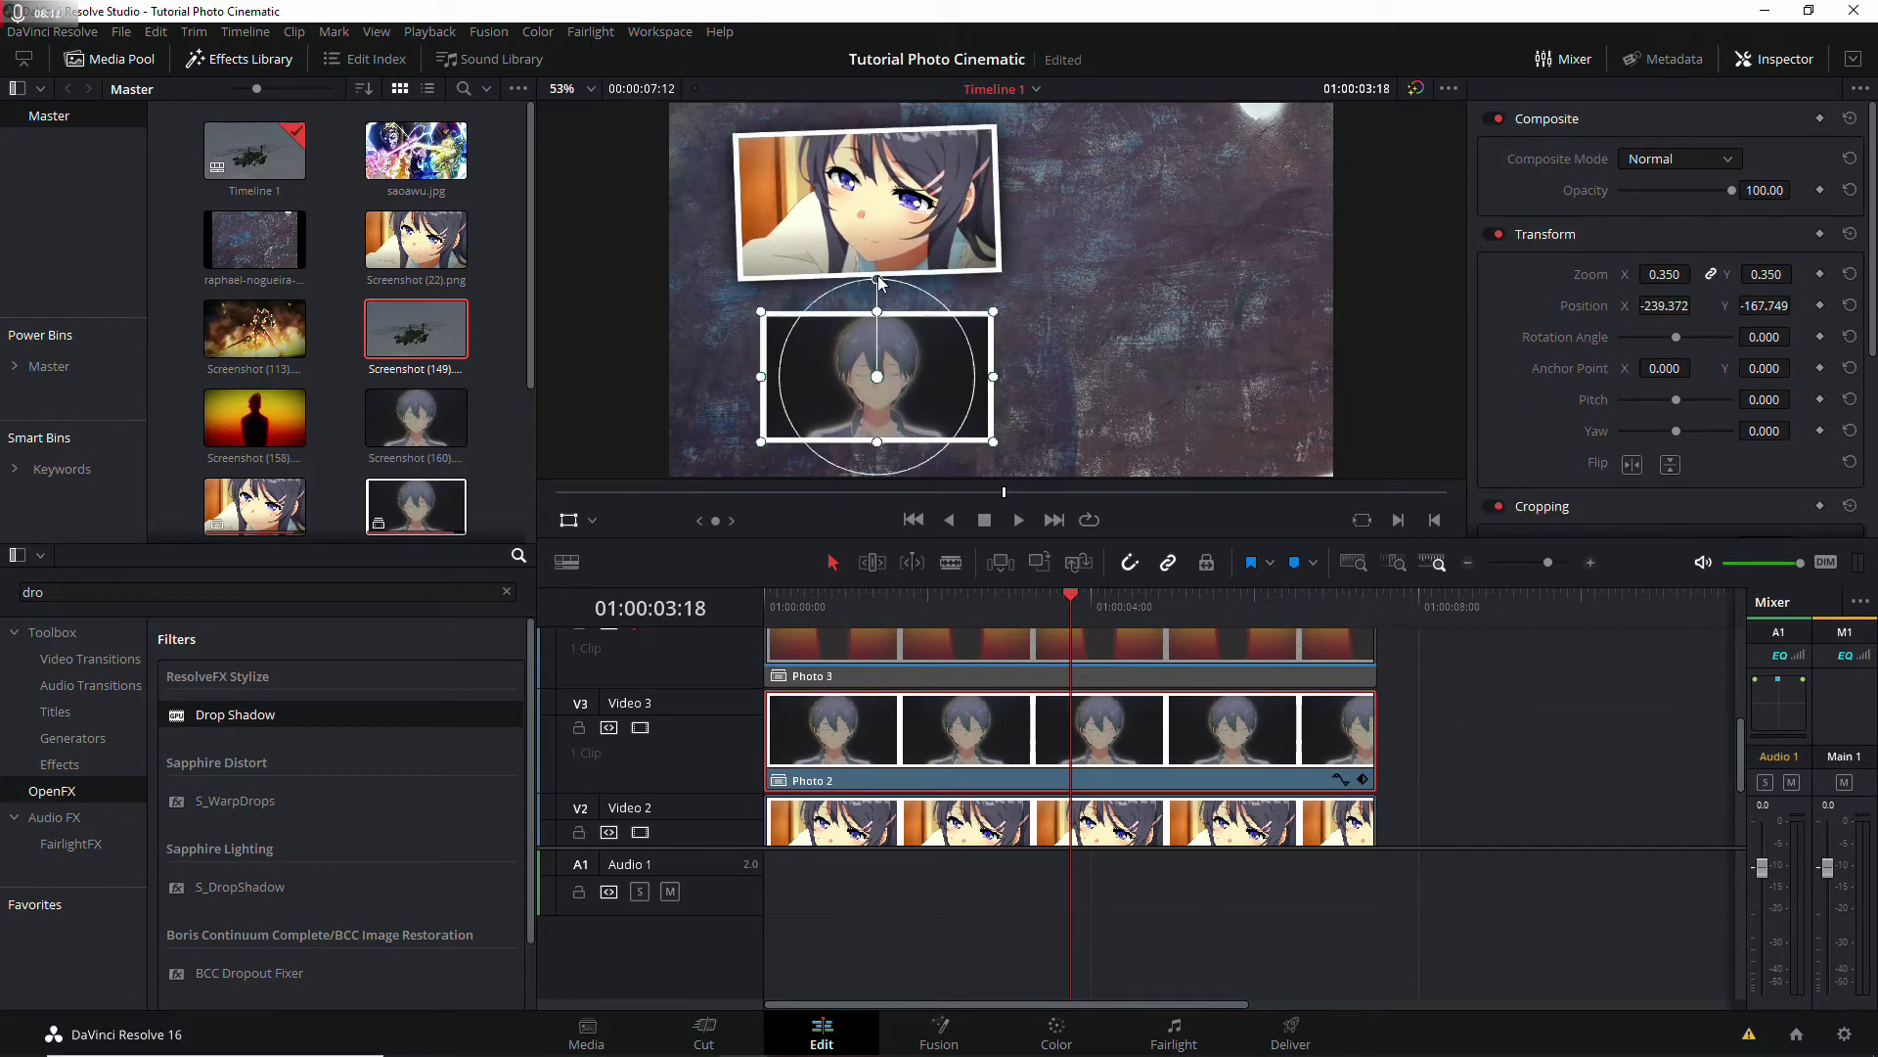
left_click_drag(871, 275, 872, 277)
left_click_drag(910, 366, 906, 374)
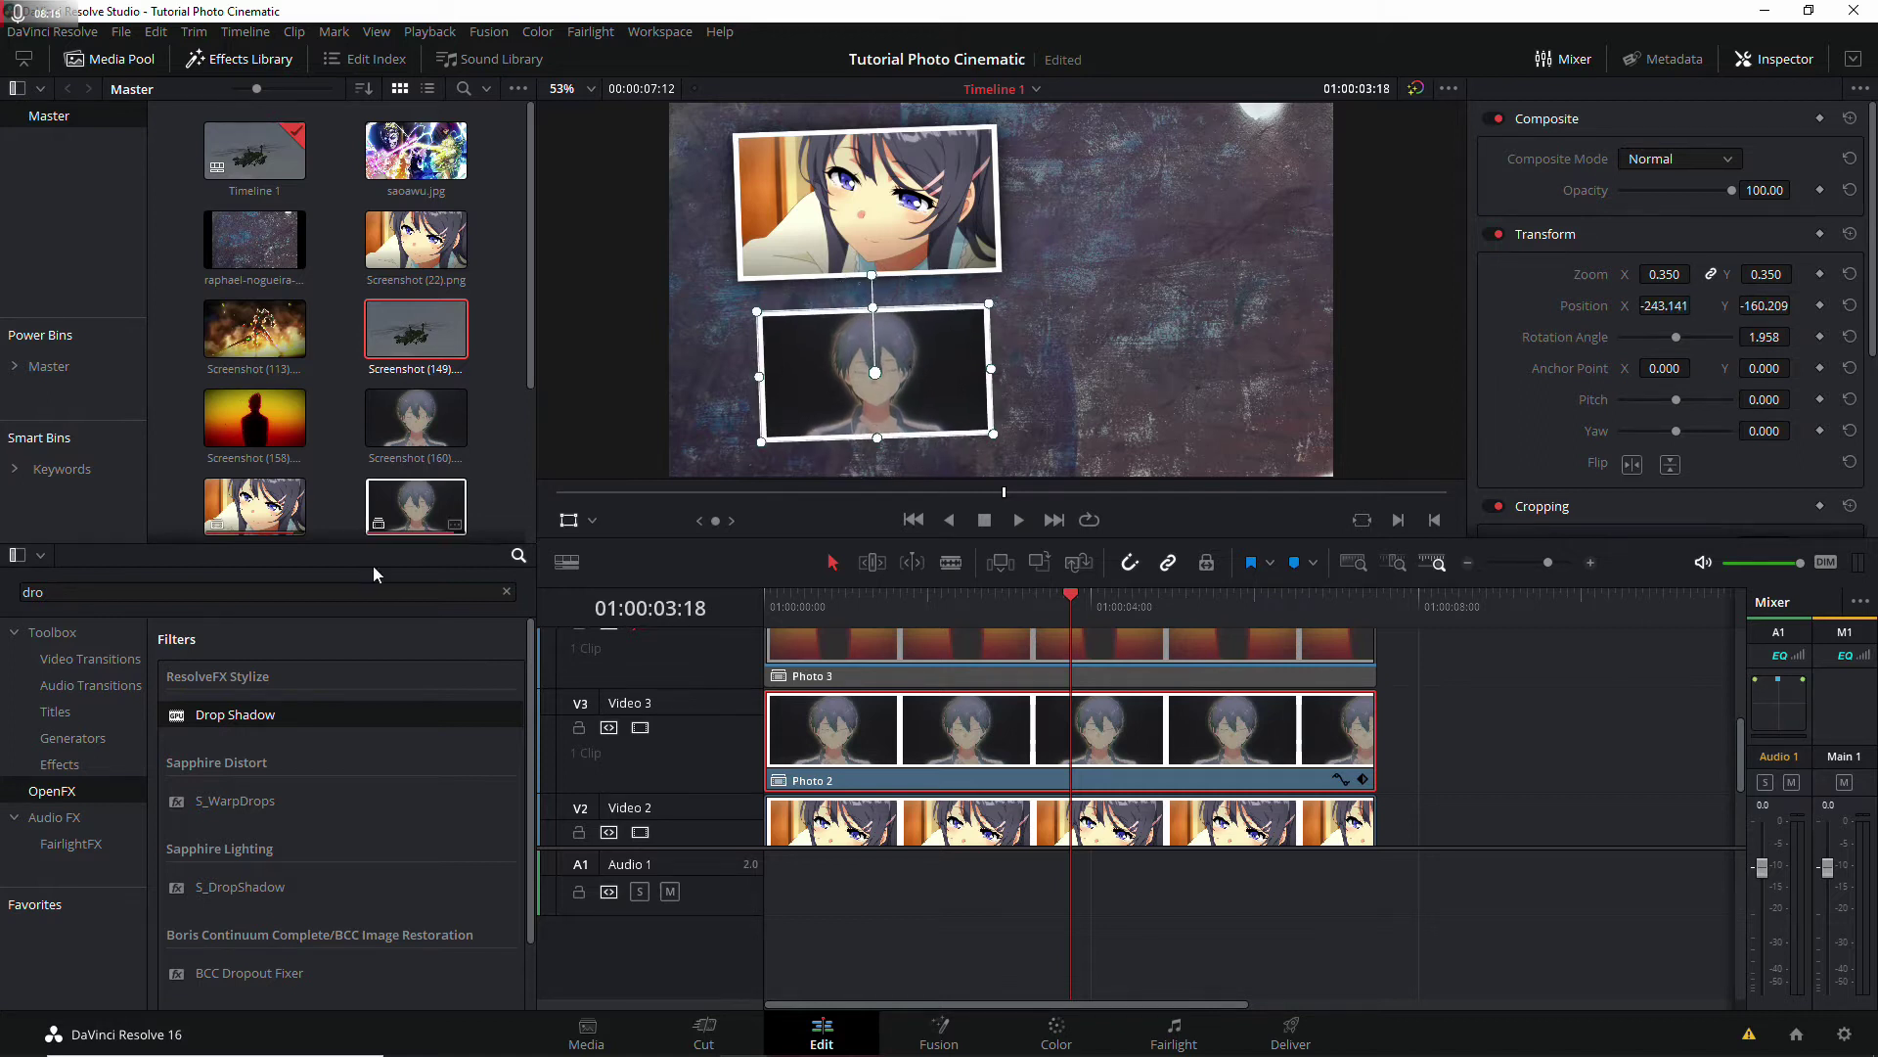
Step: Add a Drop Shadow to Photo 2 with strength 1, distance 0 and blur 0.7
left_click_drag(235, 714, 993, 714)
left_click(1712, 119)
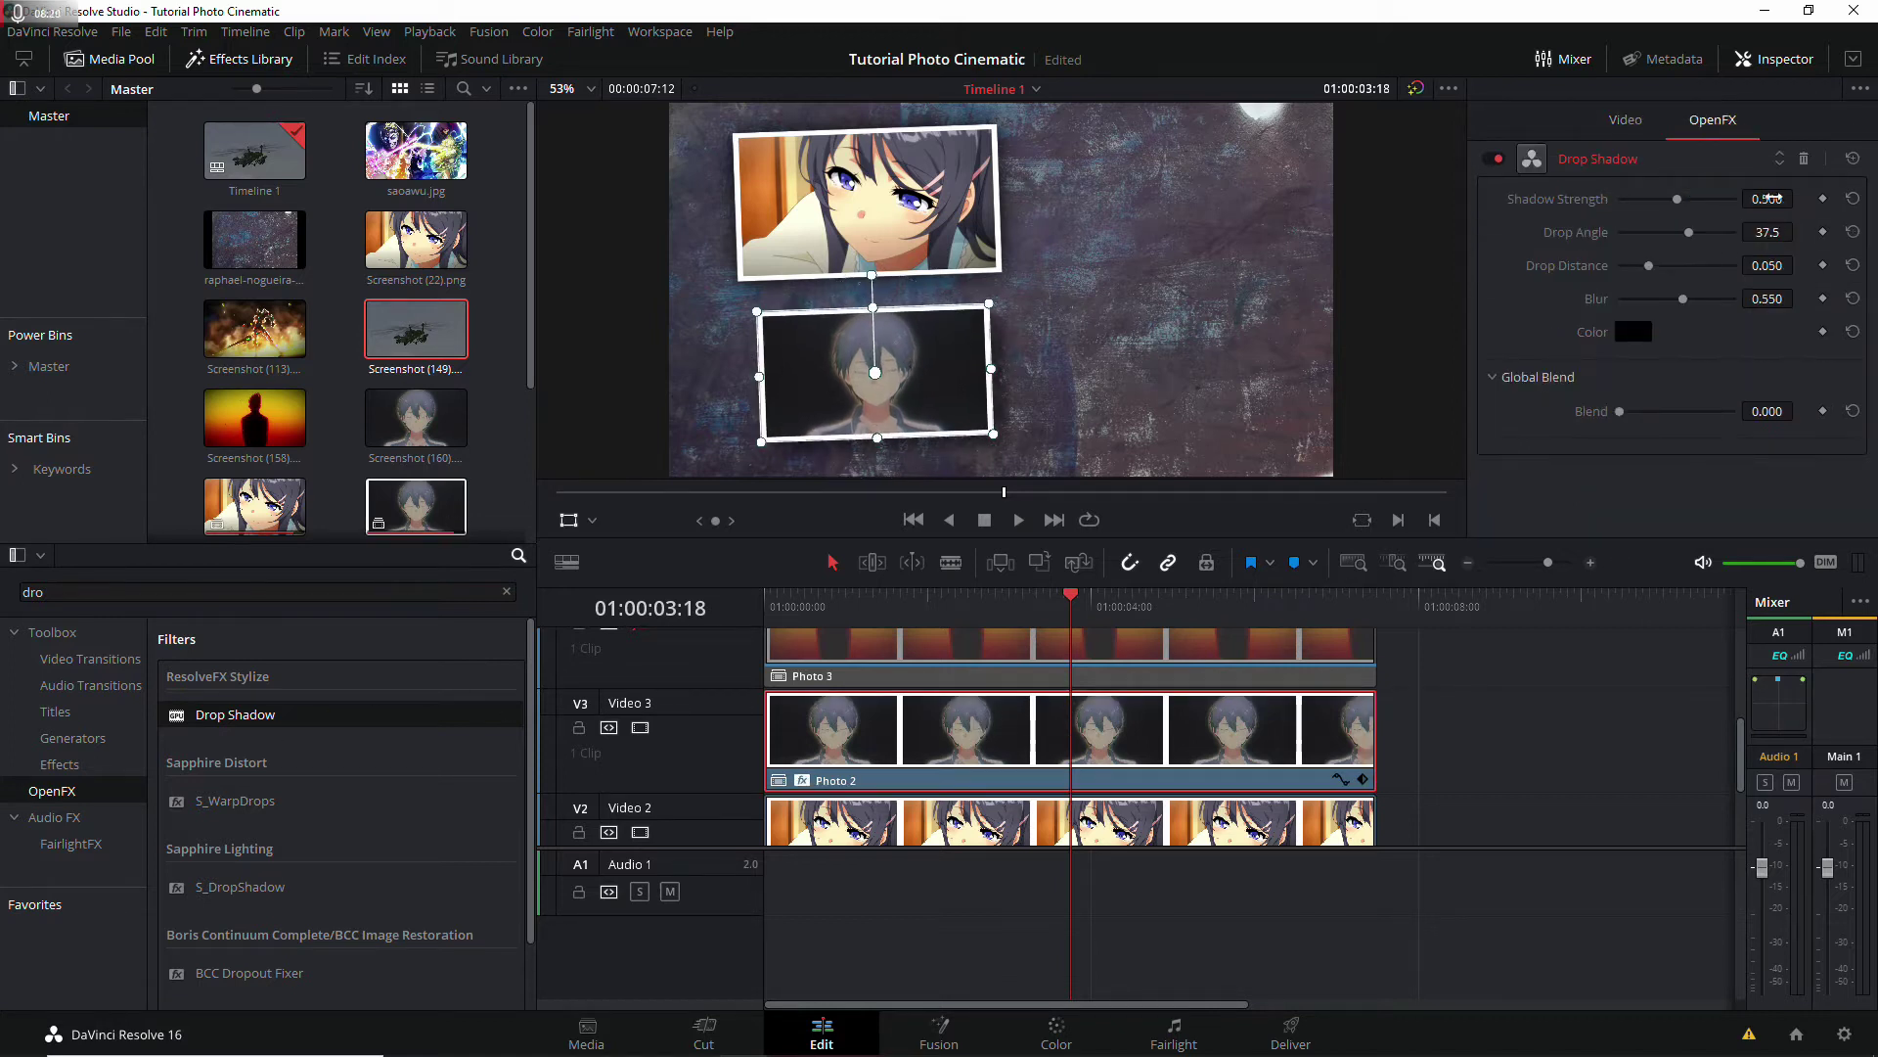
left_click(1767, 199)
type("1")
left_click(1767, 266)
type("0")
left_click(1766, 298)
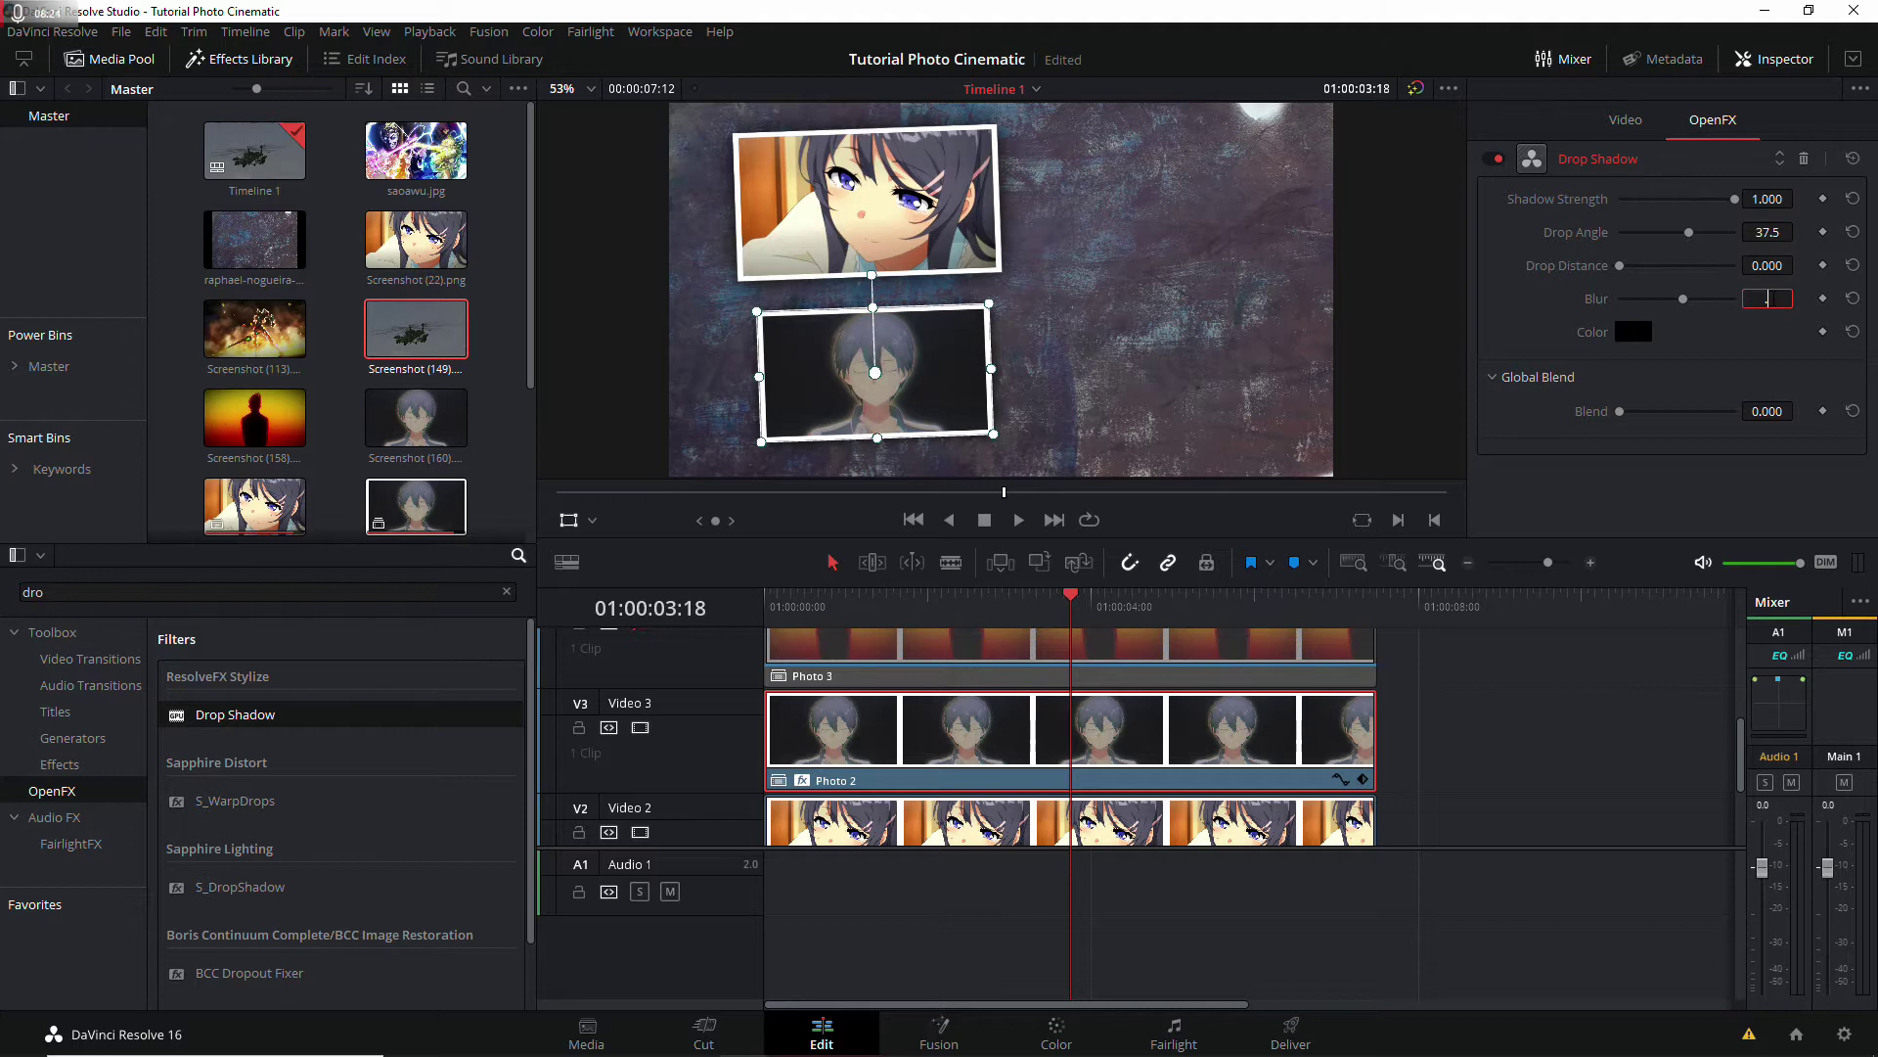
type("0.7")
key("Return")
Step: Select Photo 3, enable track V4 and set its zoom to 0.300
scroll(965, 698, "up", 2)
scroll(965, 698, "up", 1)
scroll(965, 697, "up", 1)
scroll(966, 697, "up", 1)
left_click(968, 783)
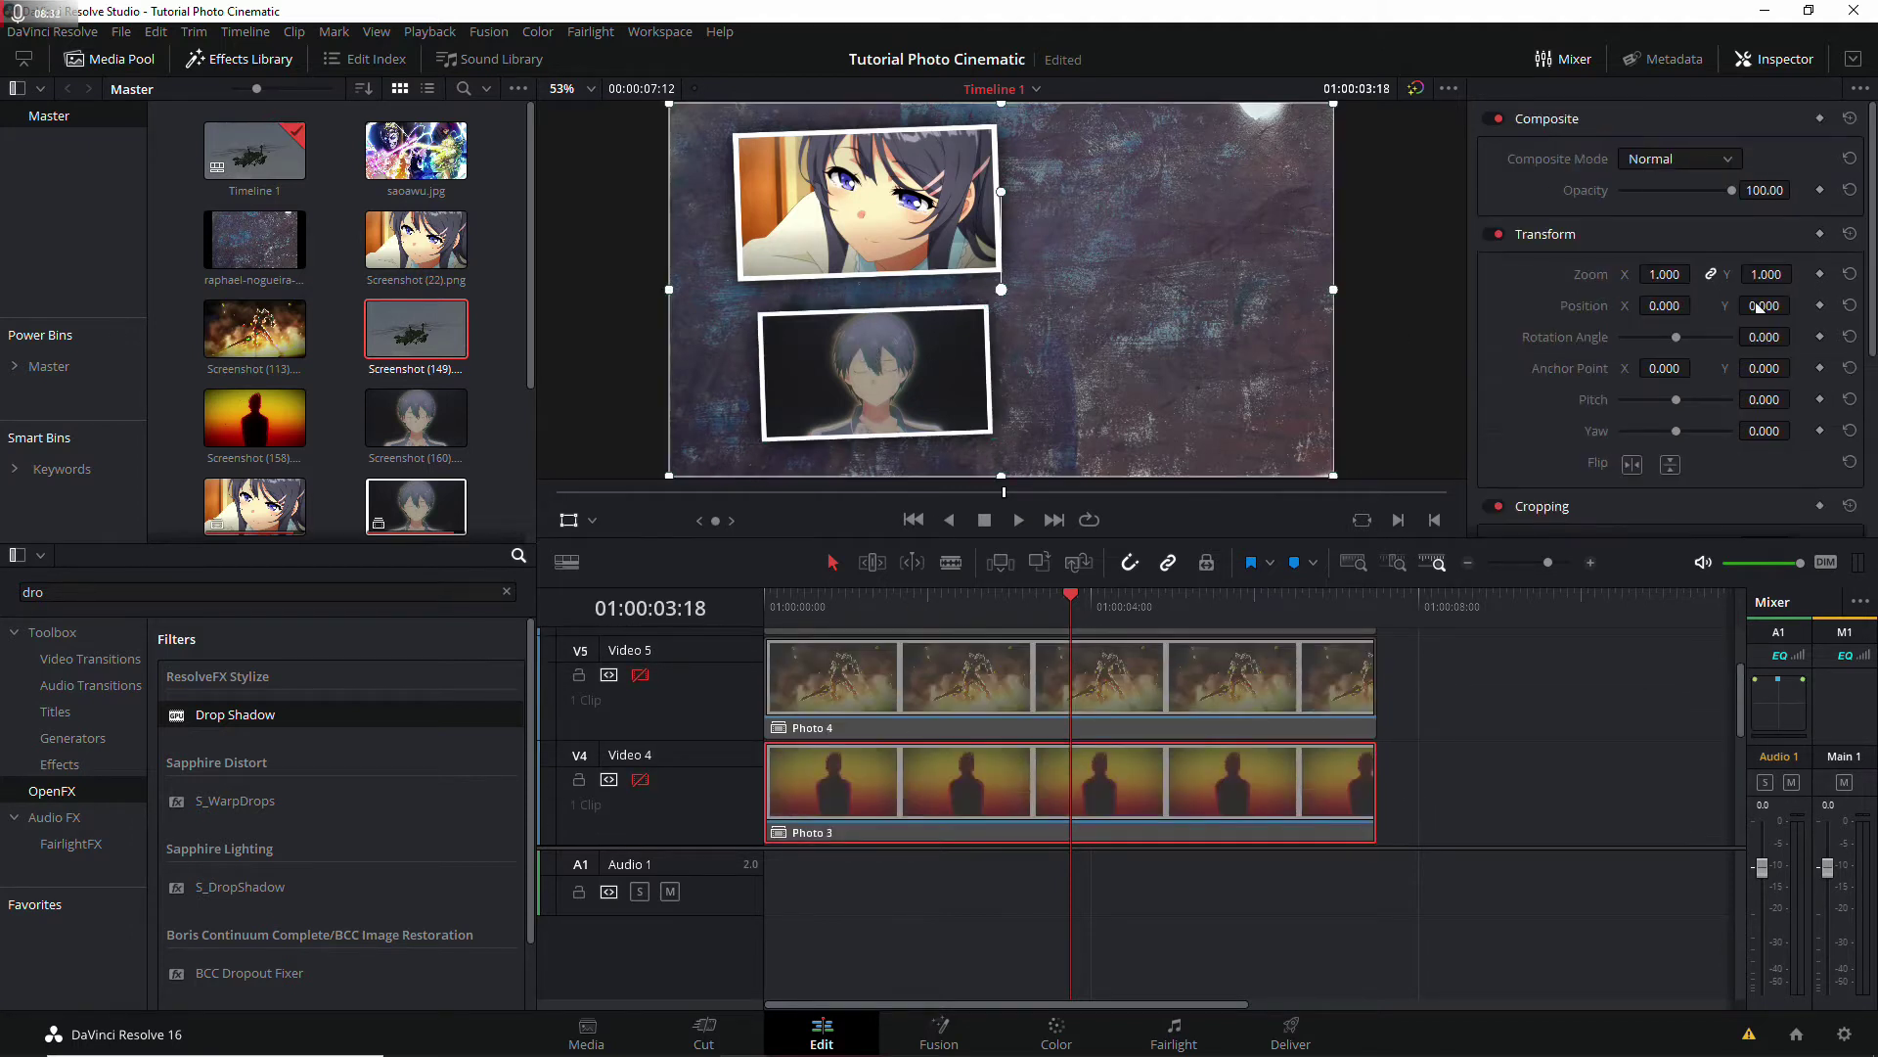
left_click(640, 778)
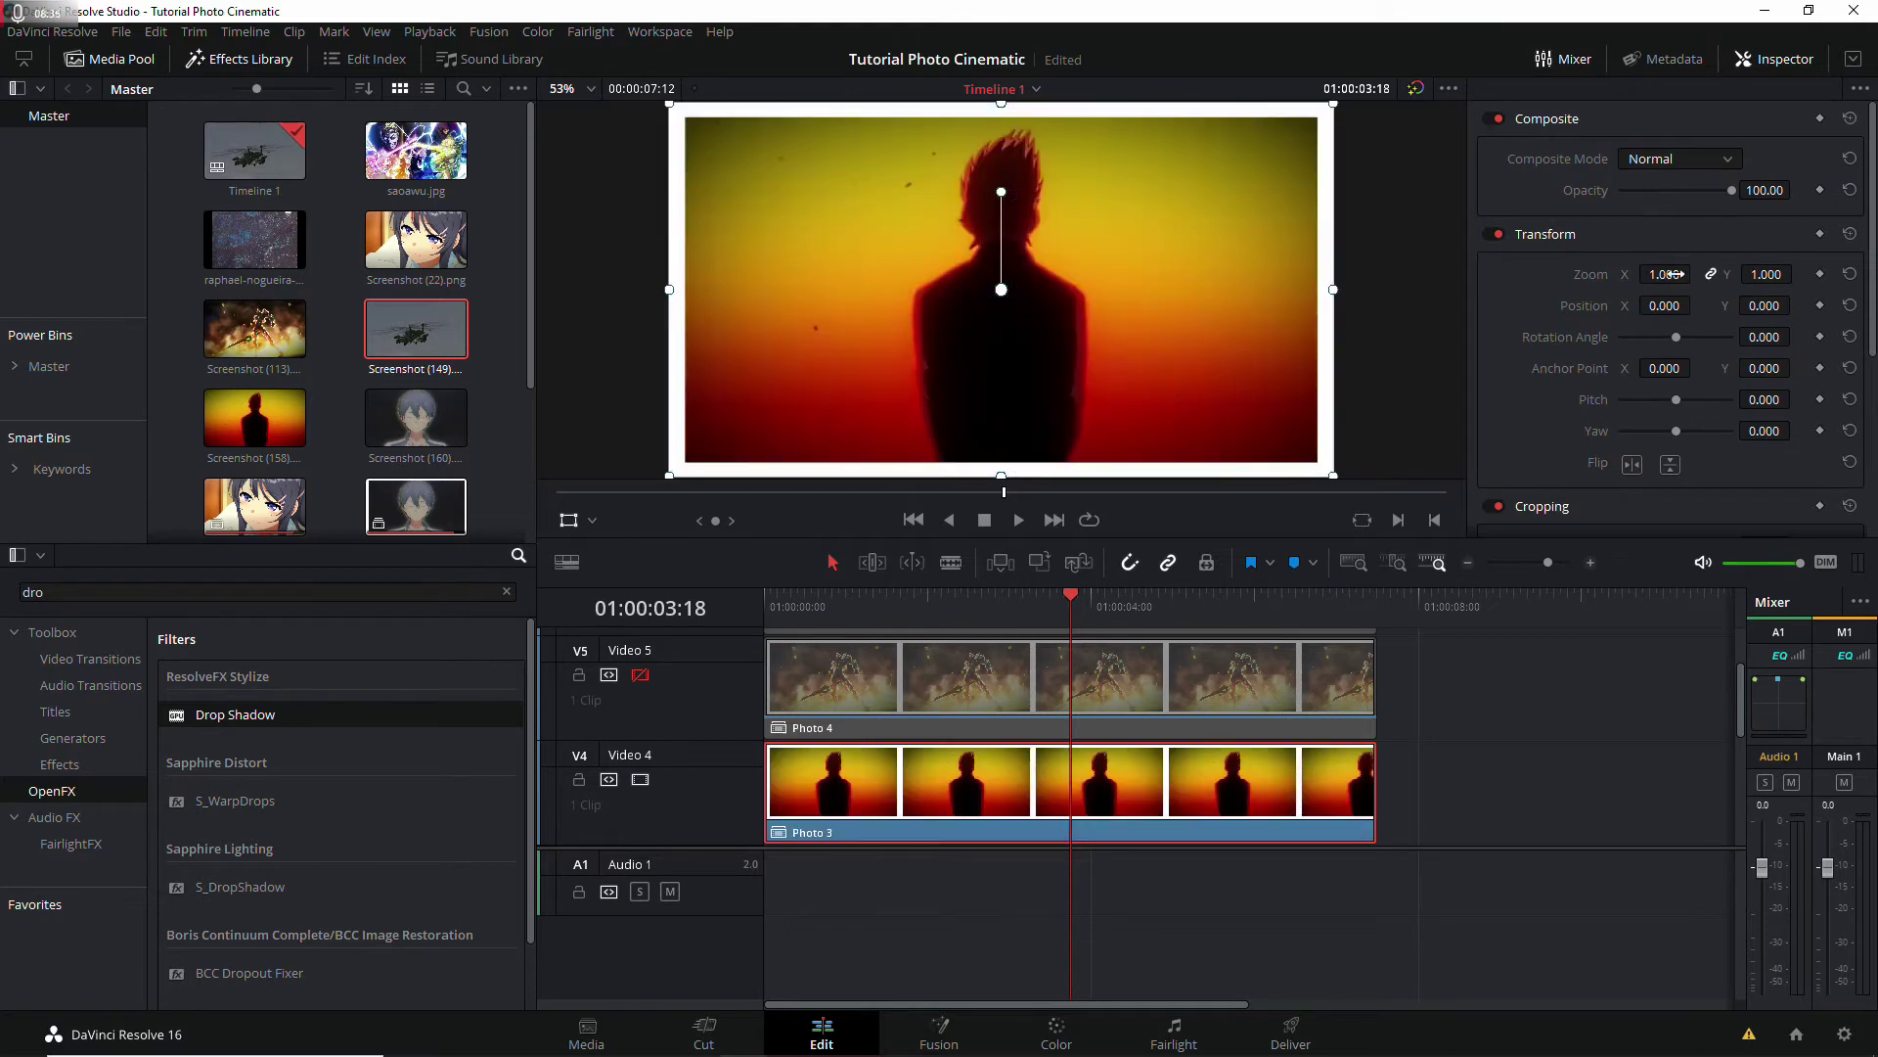
double_click(1665, 274)
type("0.3")
key("Return")
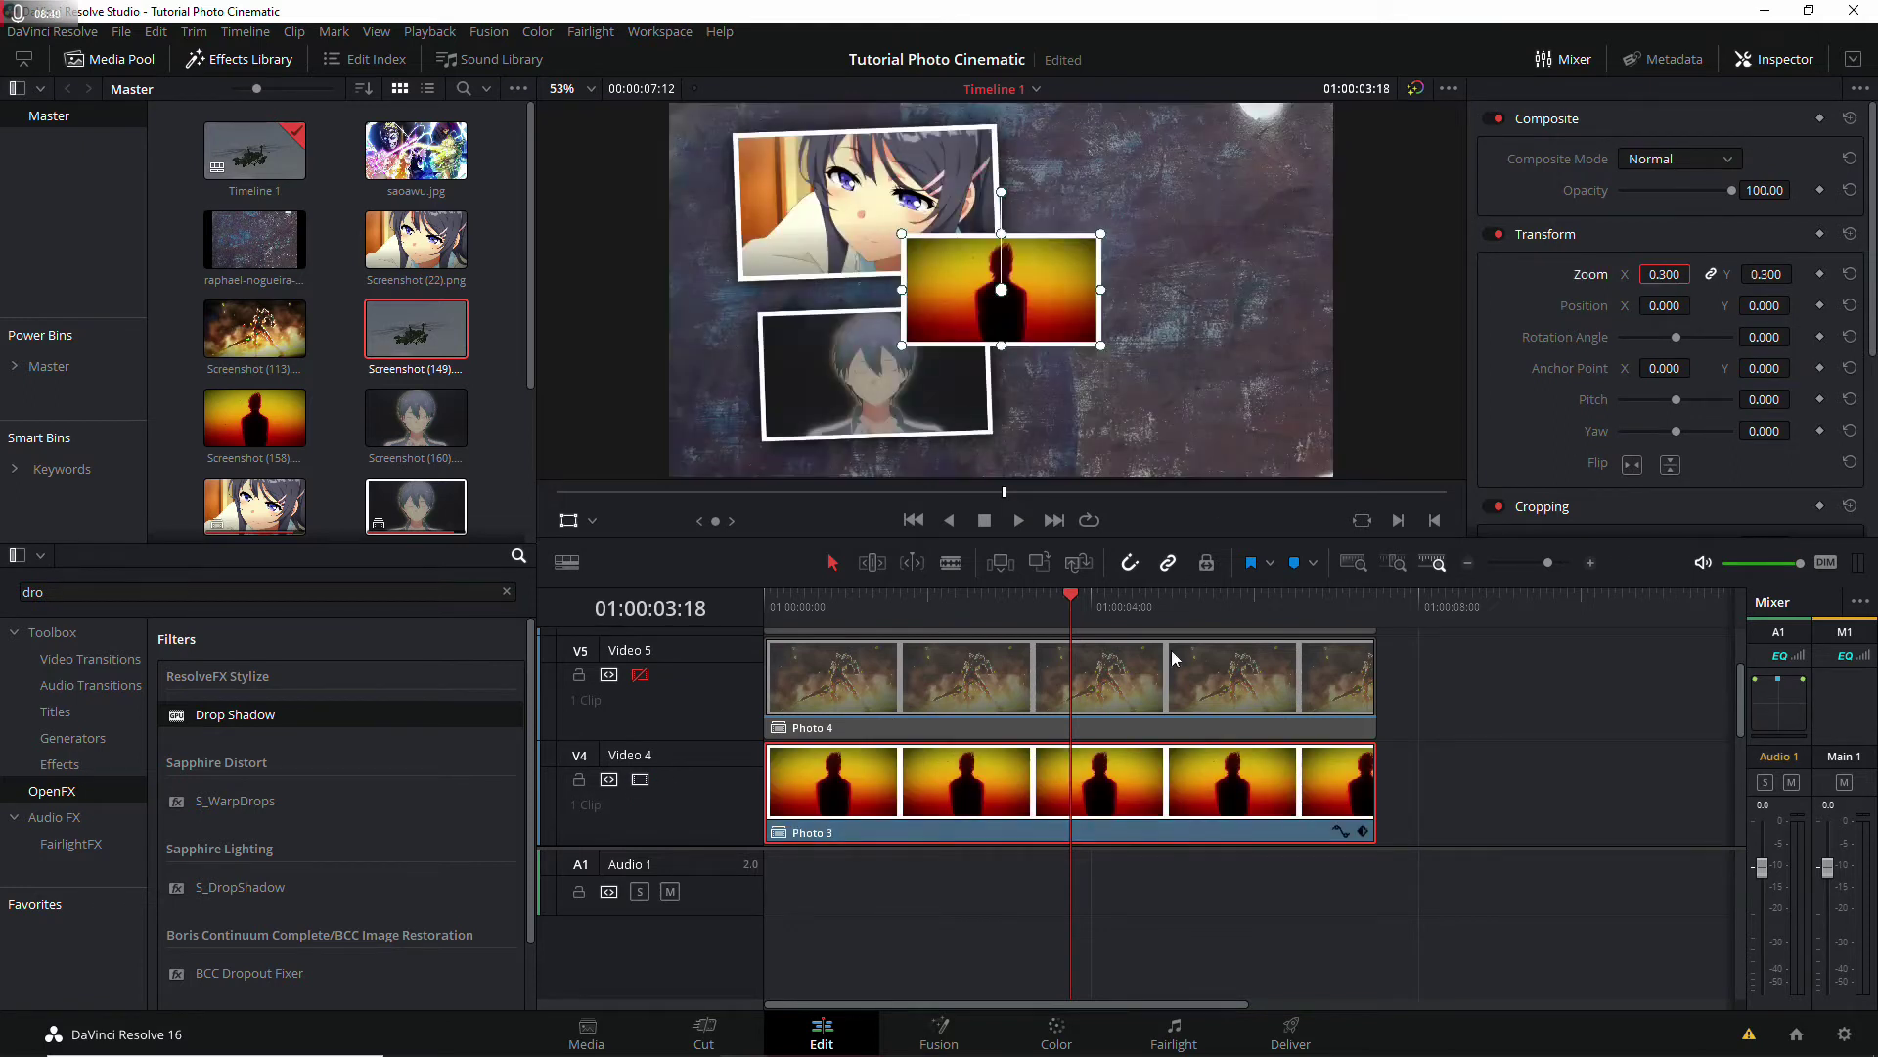
Step: Move Photo 3 to the upper right and tilt it about -1.9°
scroll(1663, 411, "down", 3)
scroll(1663, 411, "down", 2)
scroll(1663, 430, "up", 3)
left_click_drag(1047, 290, 1222, 205)
left_click_drag(1179, 105, 1181, 102)
left_click_drag(1242, 183, 1243, 177)
Step: Add a Drop Shadow to Photo 3 with distance 0 and blur 0.675
left_click_drag(437, 643, 964, 794)
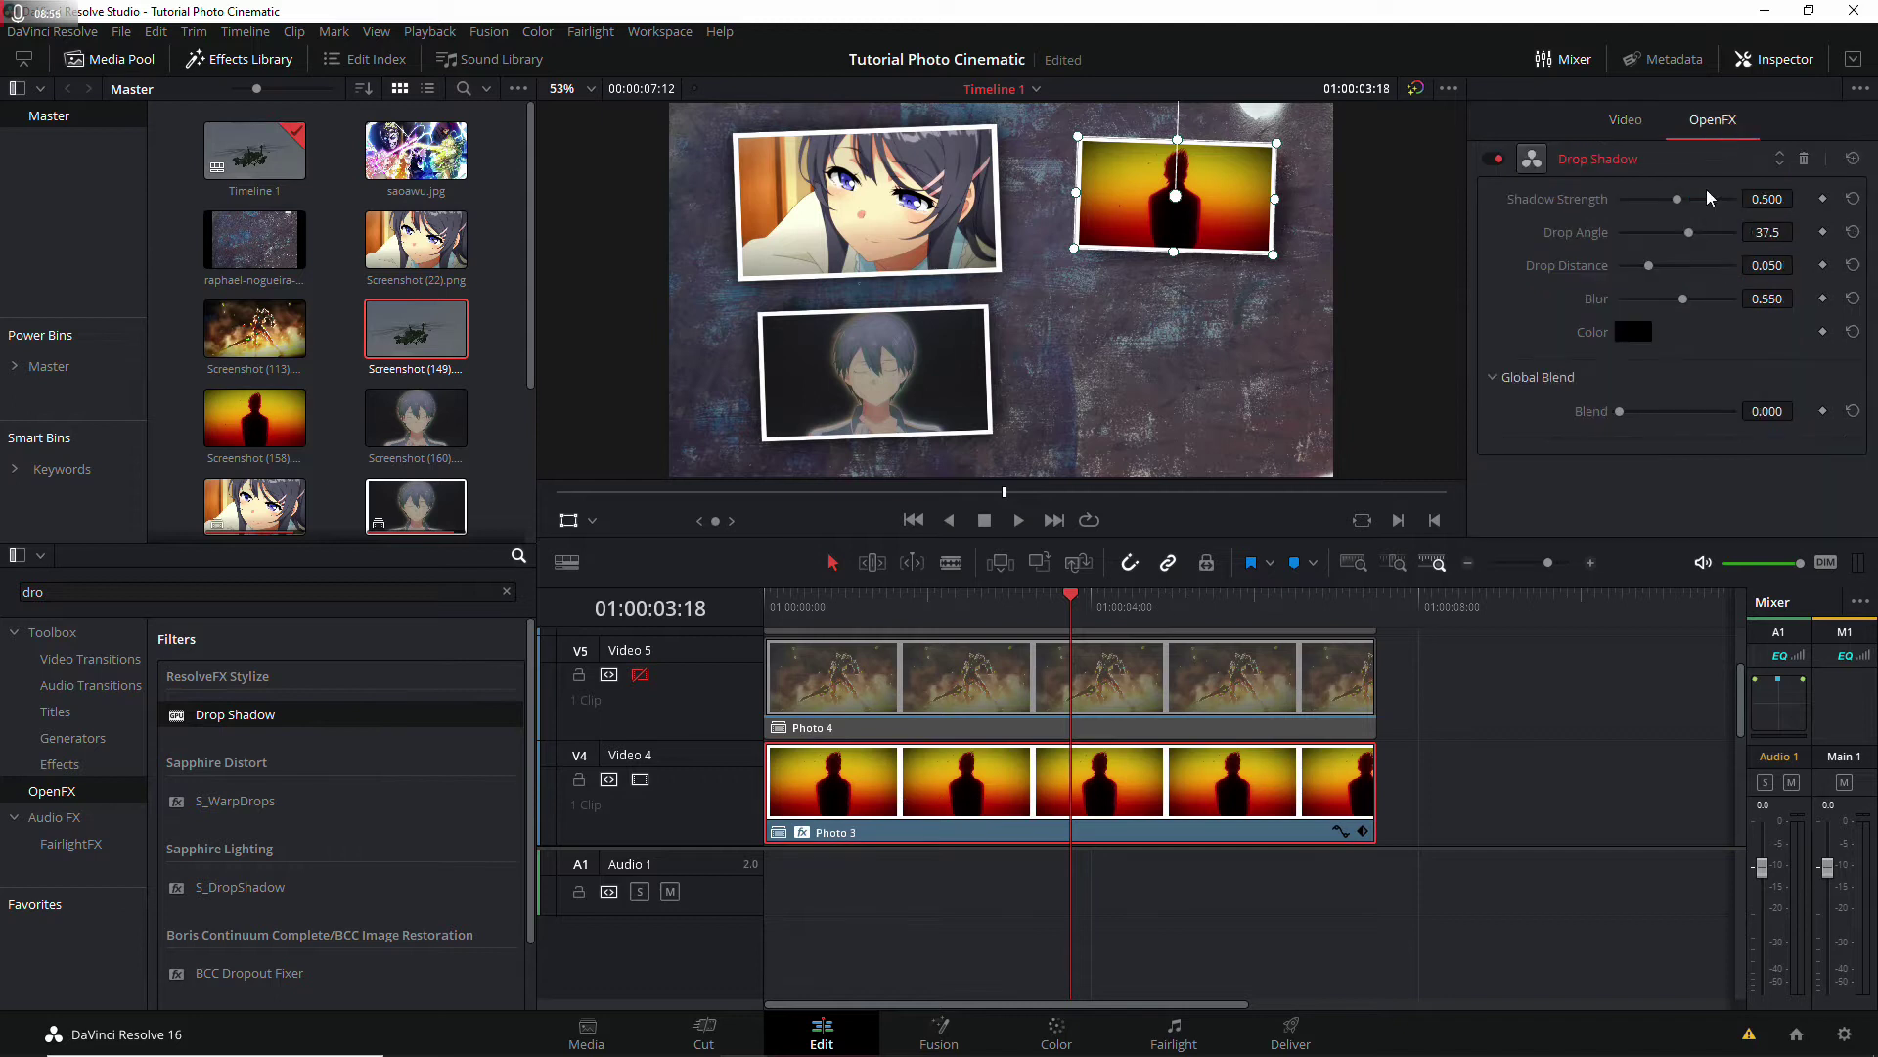
type("0")
key("Return")
left_click(1767, 298)
key("BackSpace")
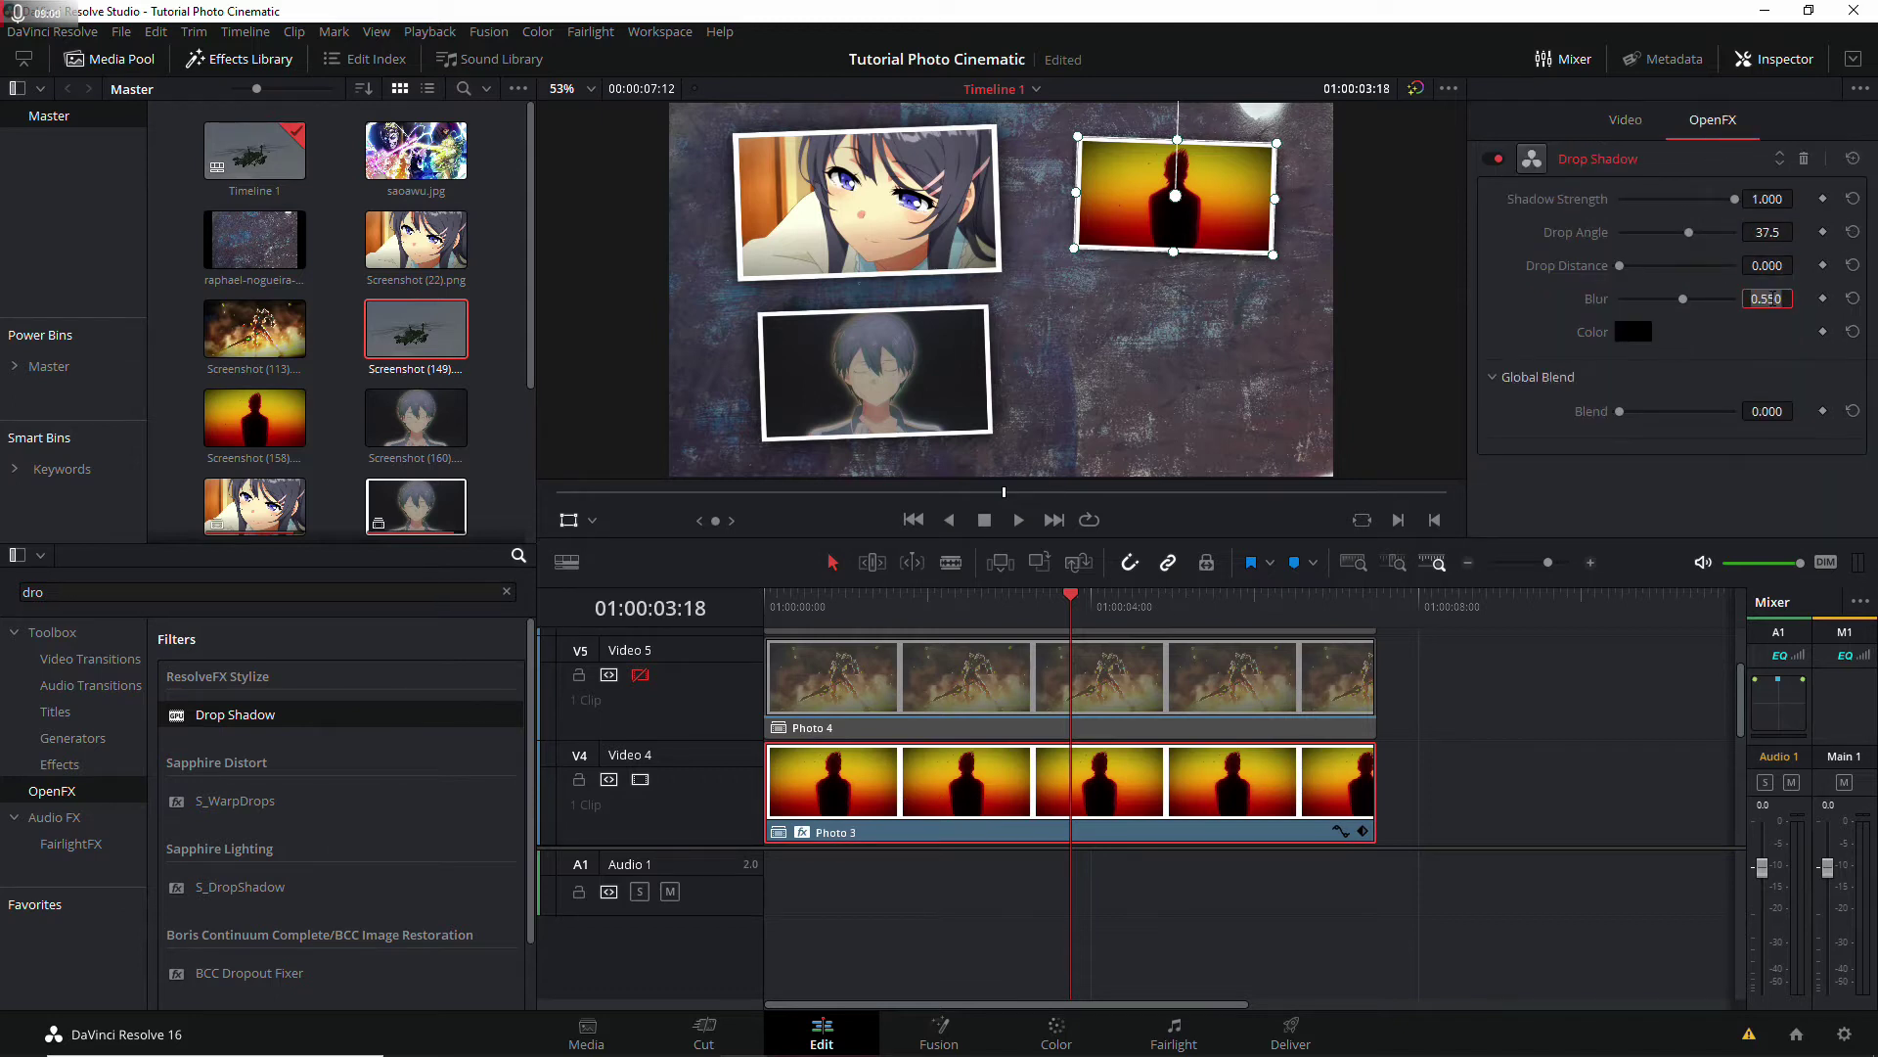
type(".675")
key("Return")
left_click(937, 734)
Step: Set the mech photo's zoom to 0.3, place it below the silhouette photo and tilt it slightly
left_click(1663, 204)
type("3")
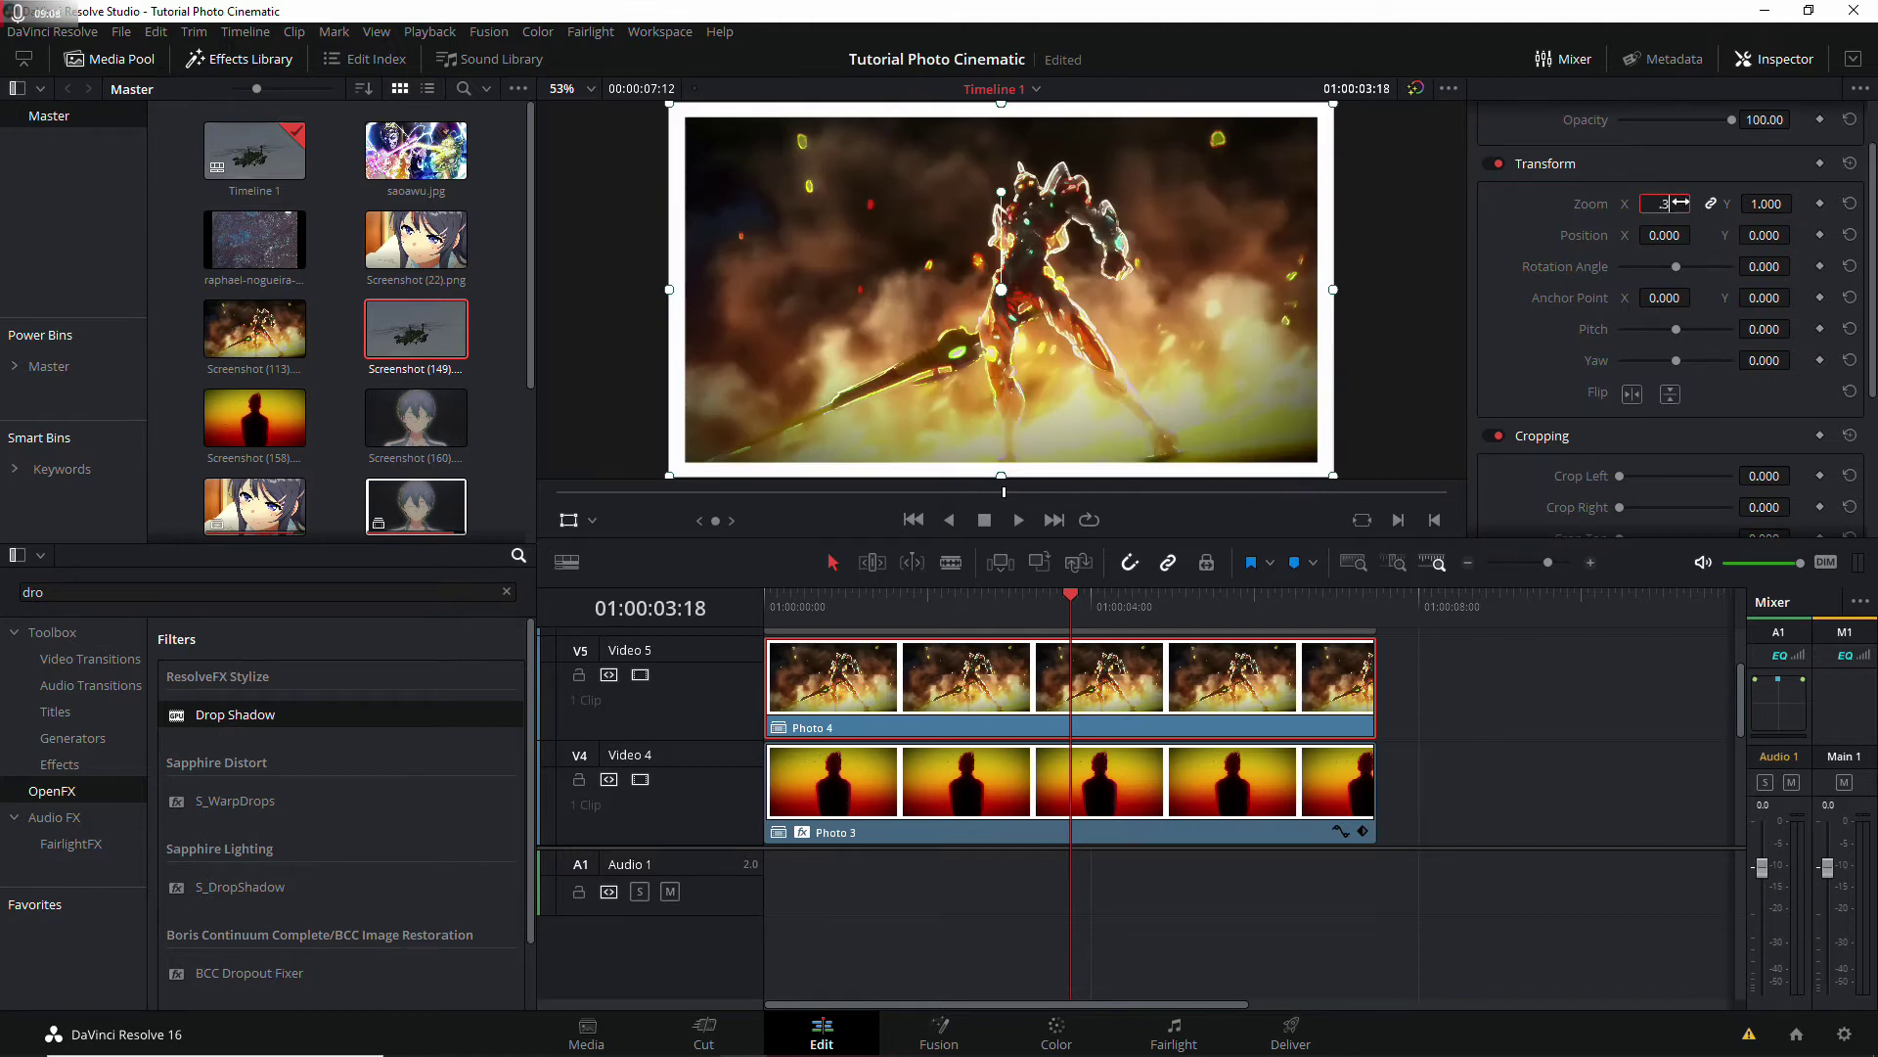
key("Return")
left_click_drag(1001, 288, 1171, 342)
left_click_drag(1173, 245, 1184, 252)
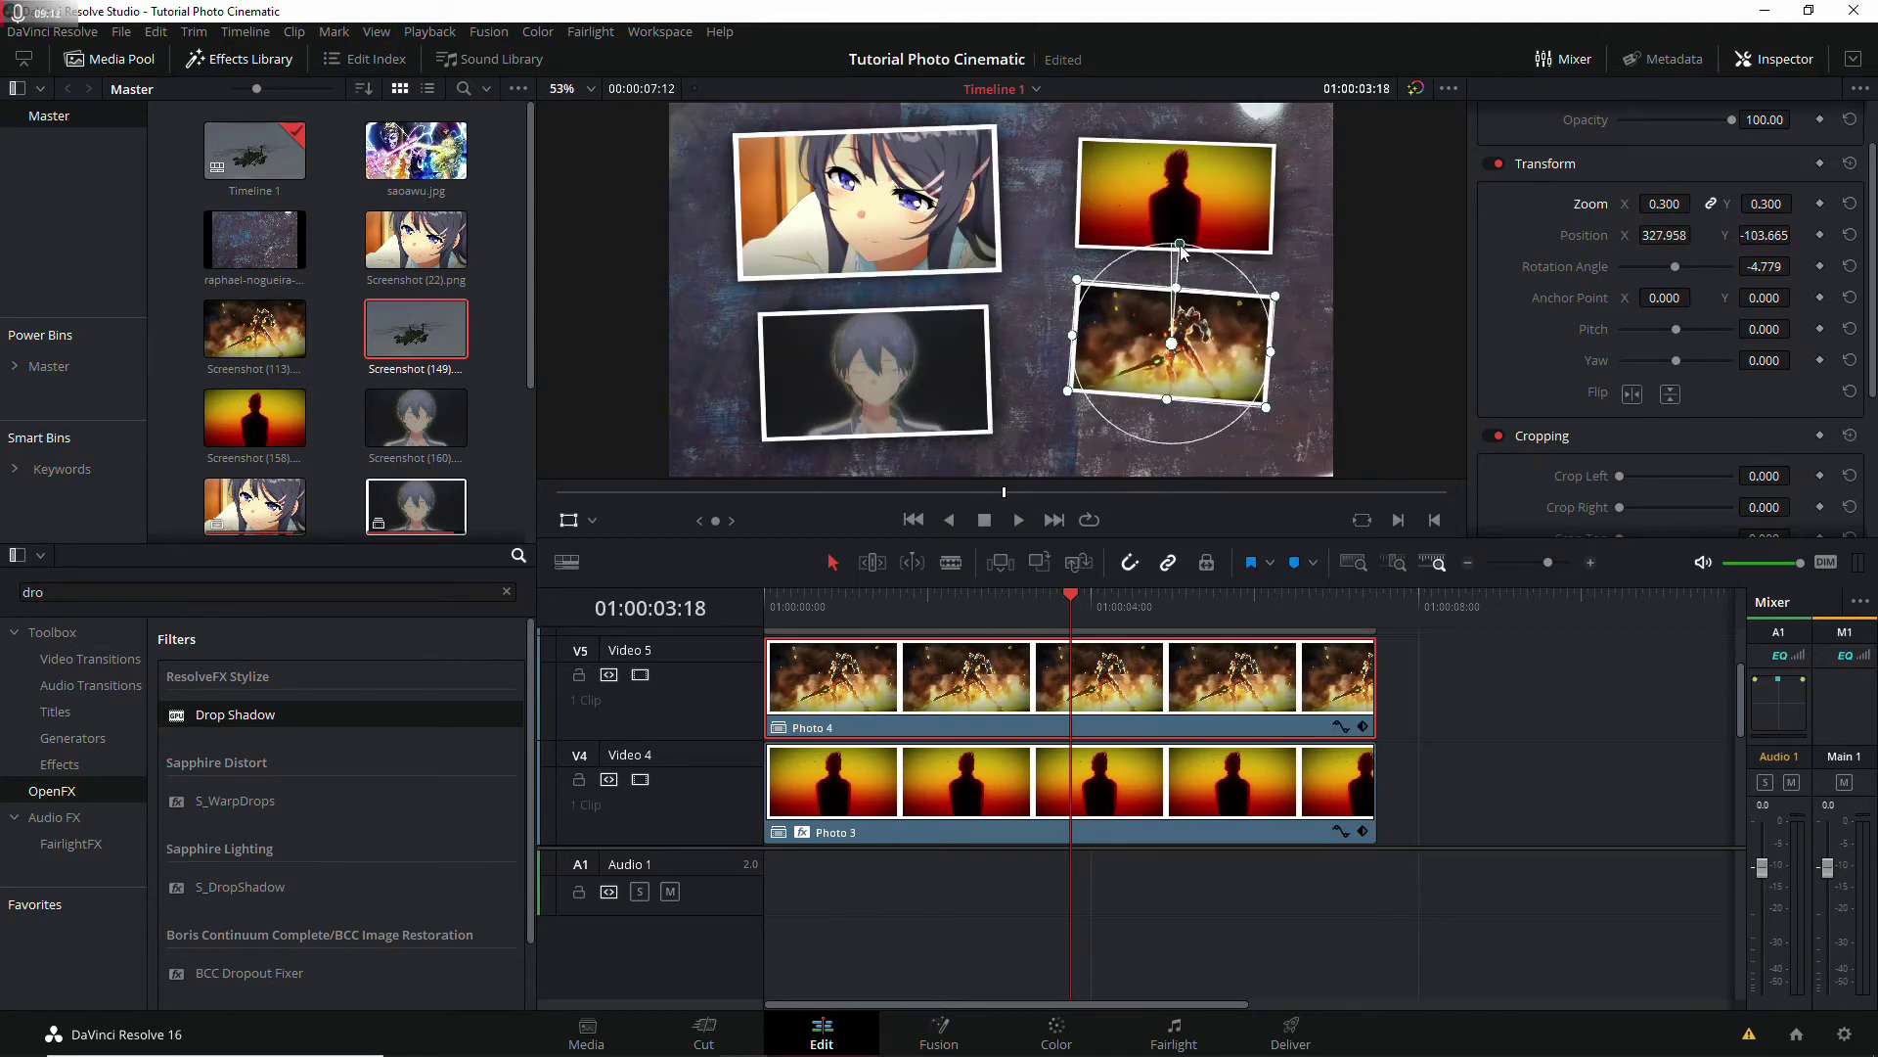
left_click_drag(1189, 323, 1187, 310)
left_click_drag(1186, 234, 1223, 194)
left_click(1149, 783)
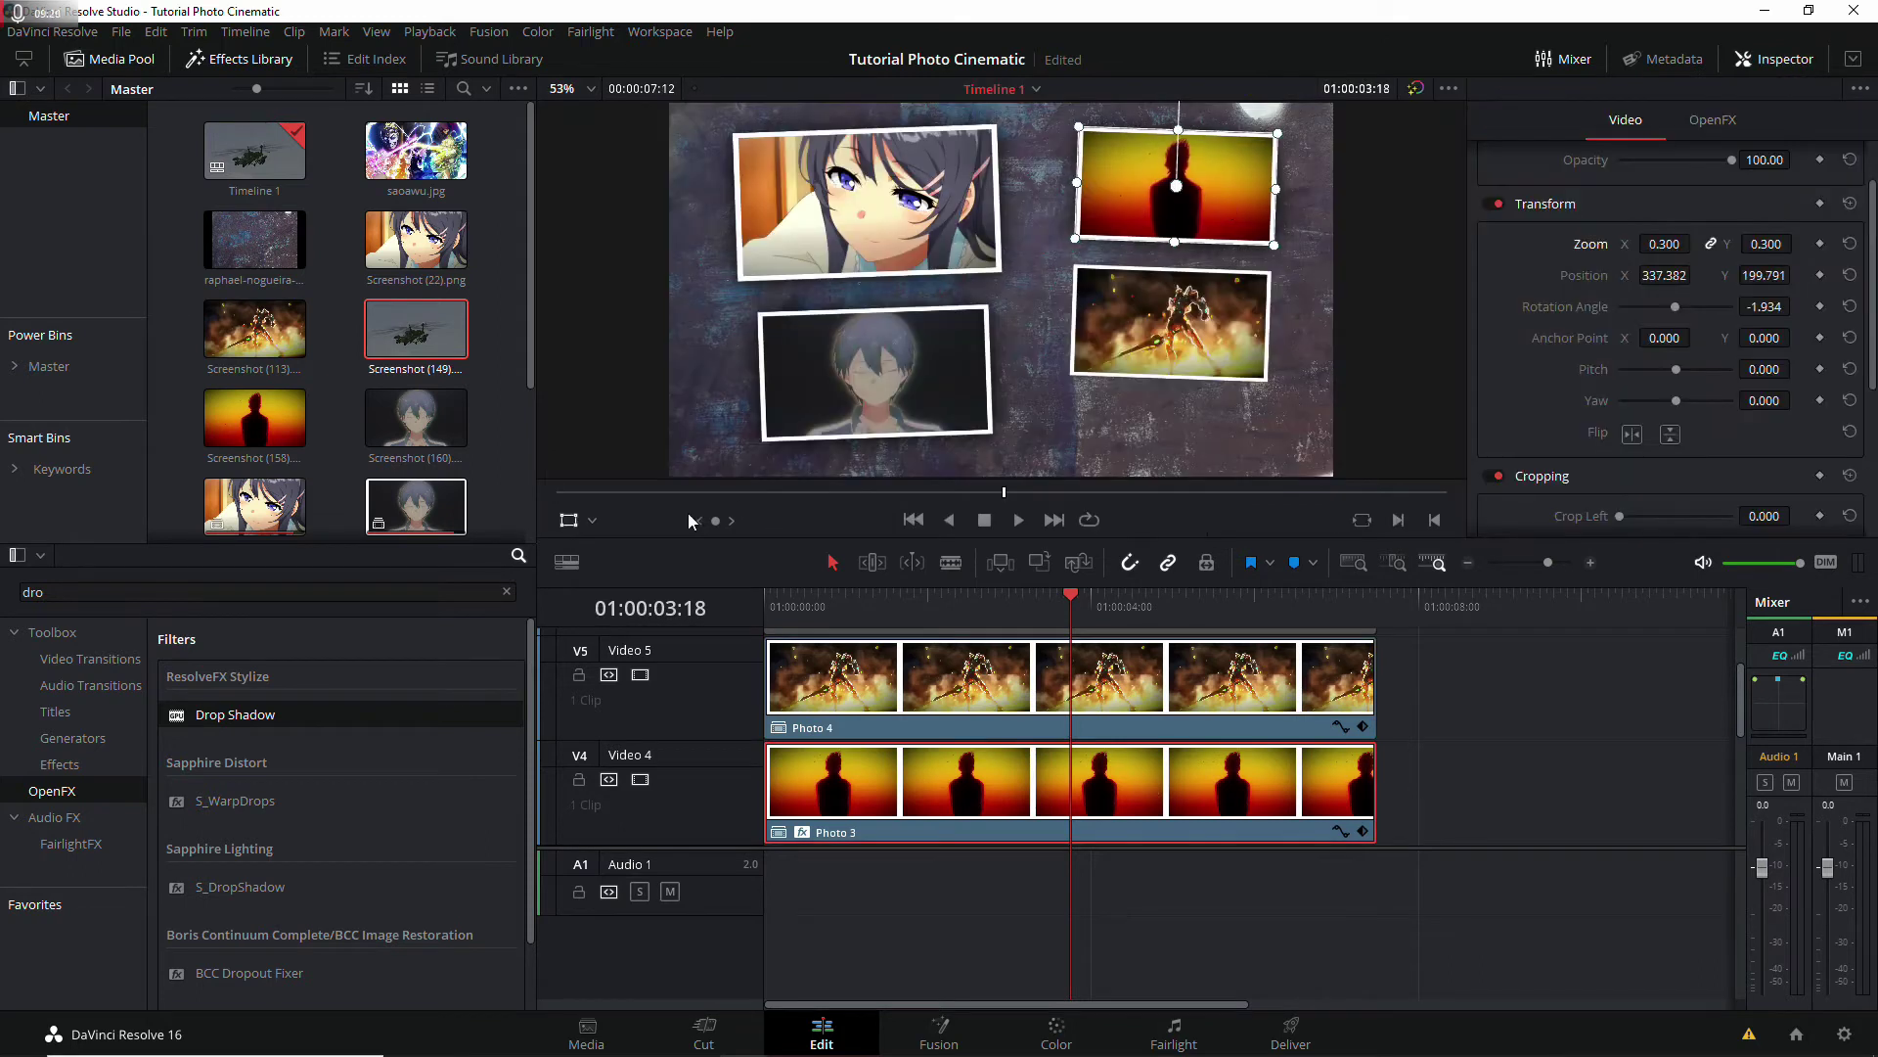
left_click_drag(1222, 327, 1224, 307)
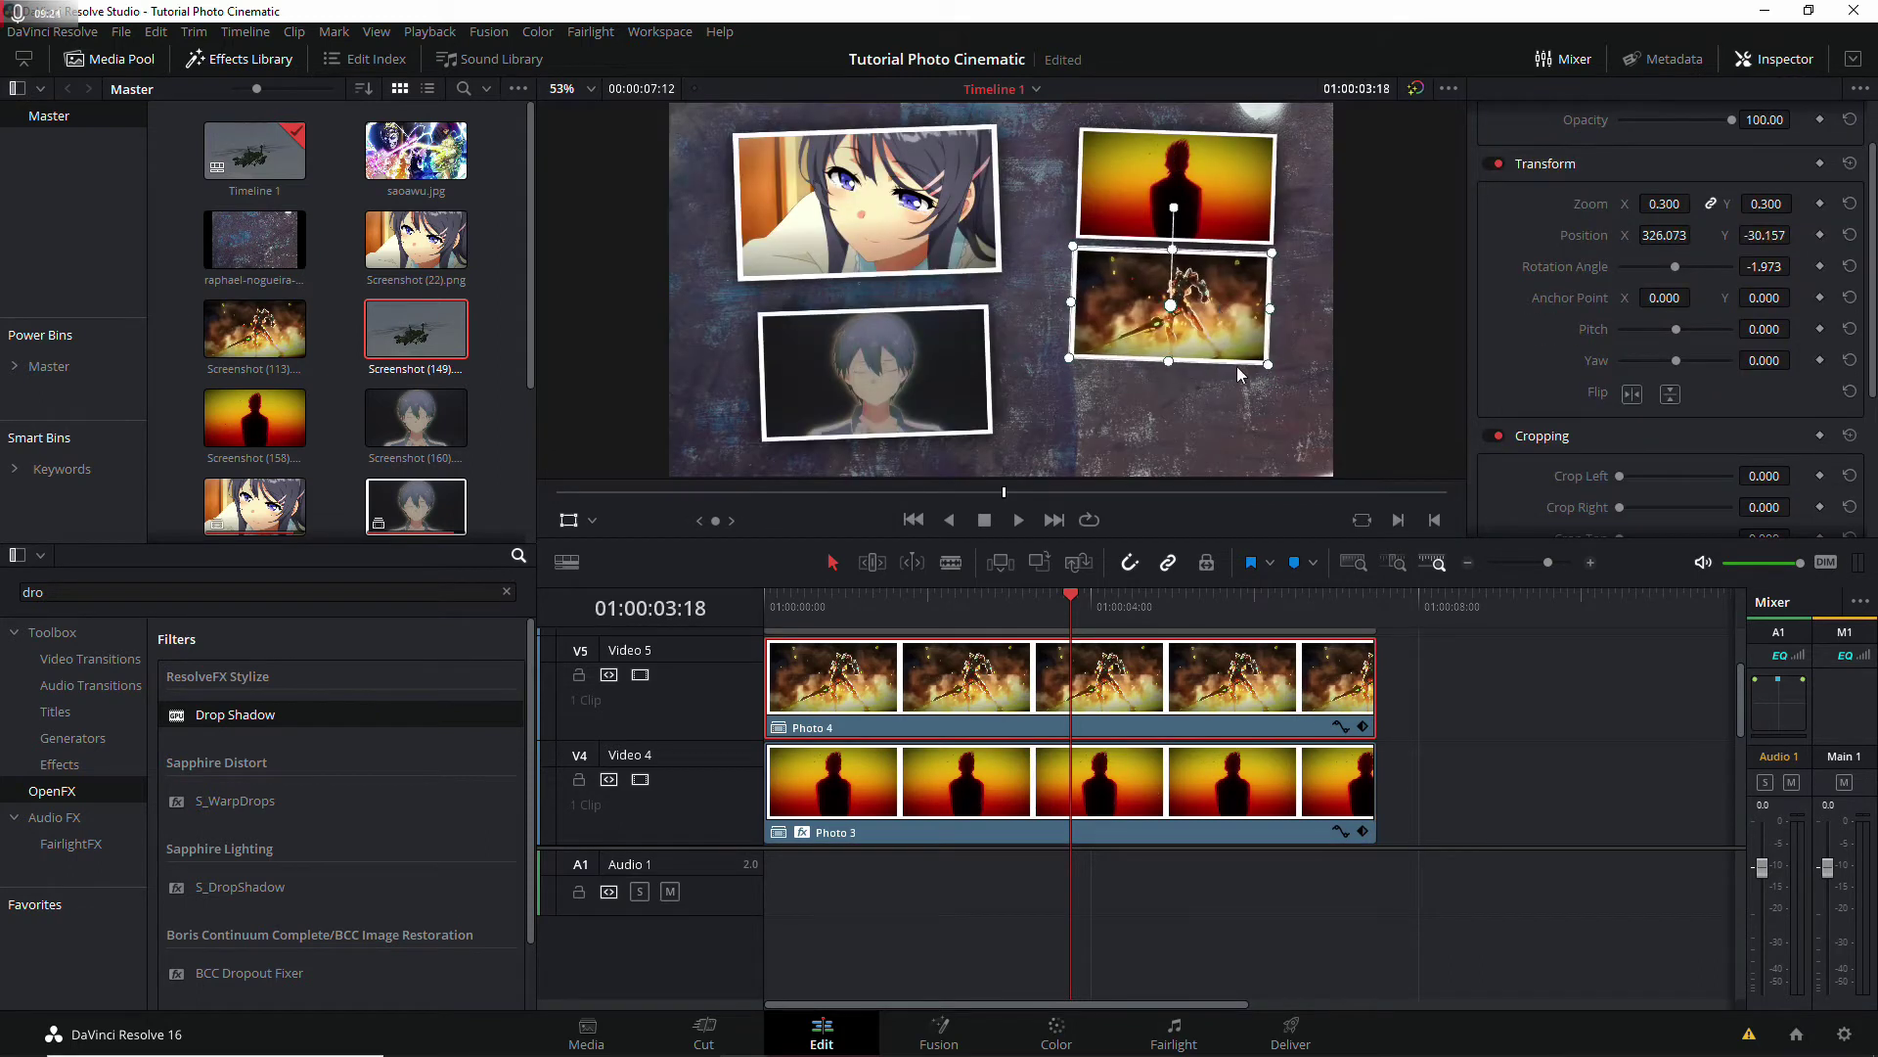
Step: Add a Drop Shadow to the mech photo with distance 0 and blur 0.675
scroll(1605, 342, "up", 1)
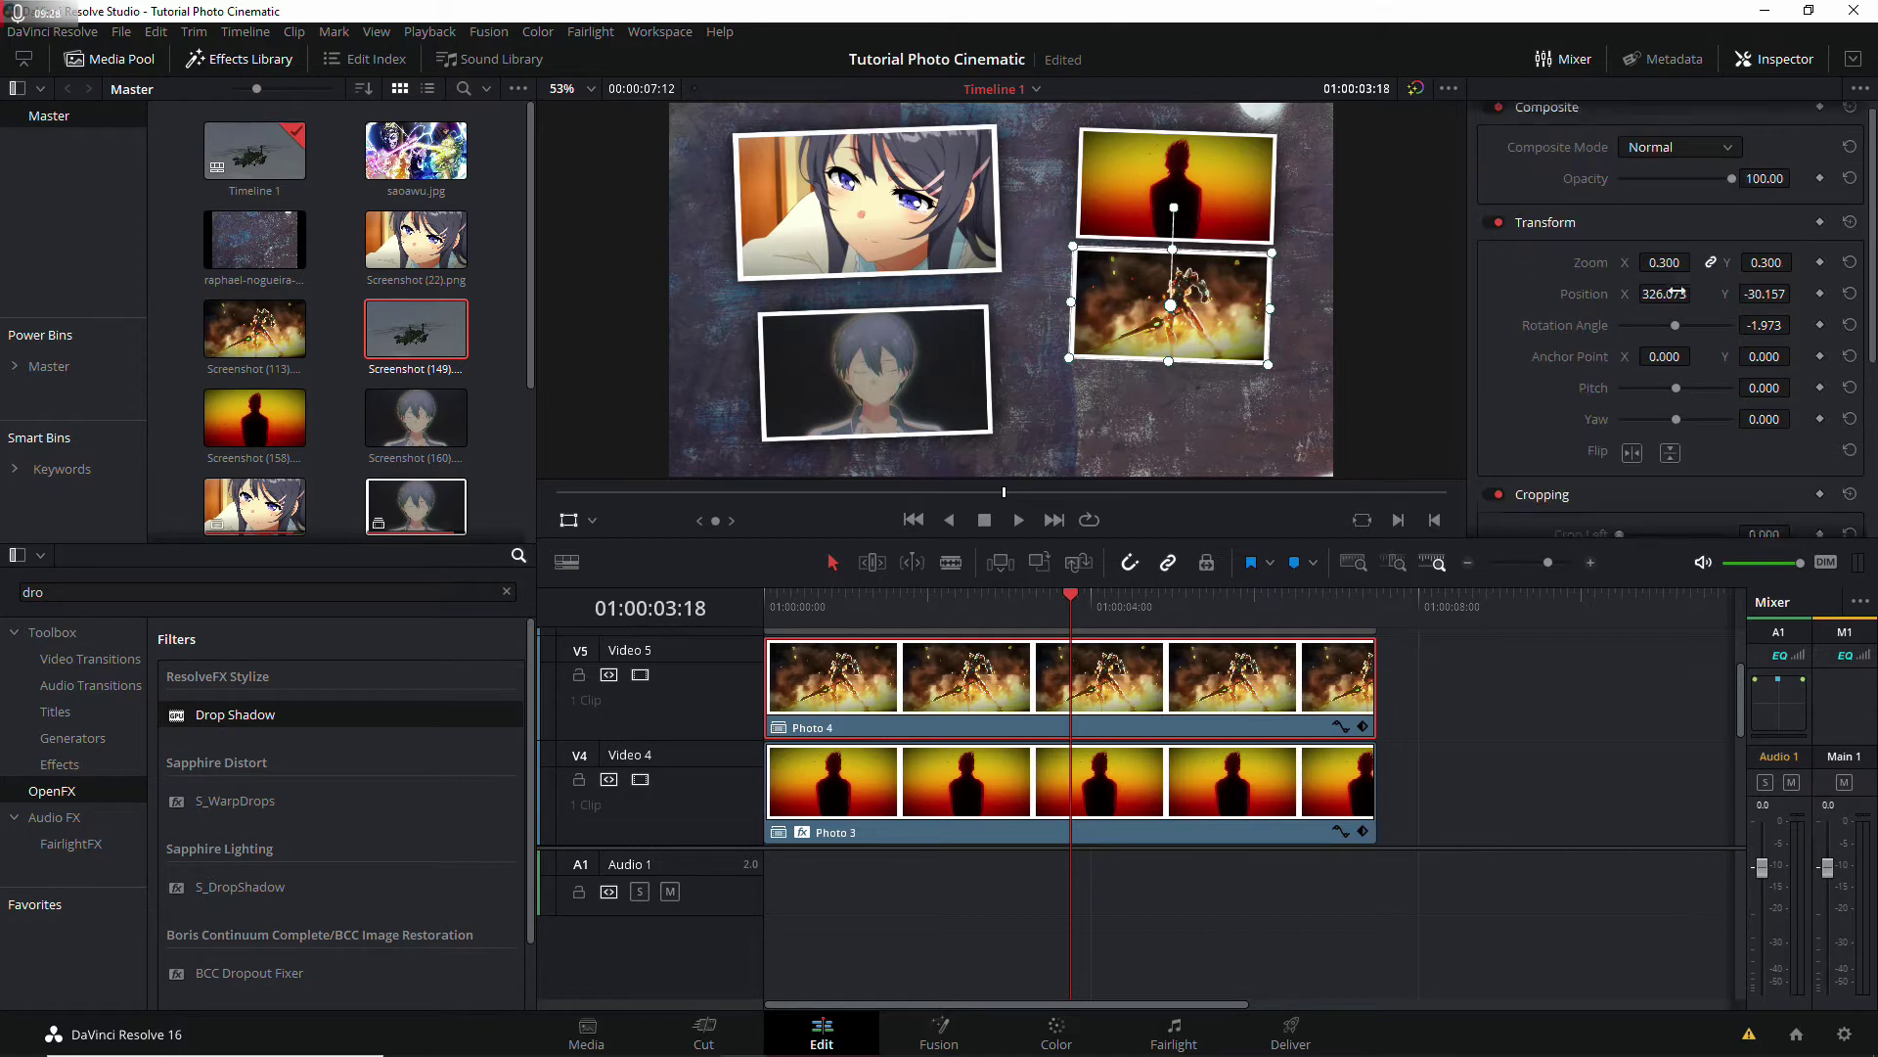
scroll(1663, 341, "down", 5)
left_click_drag(331, 695, 851, 690)
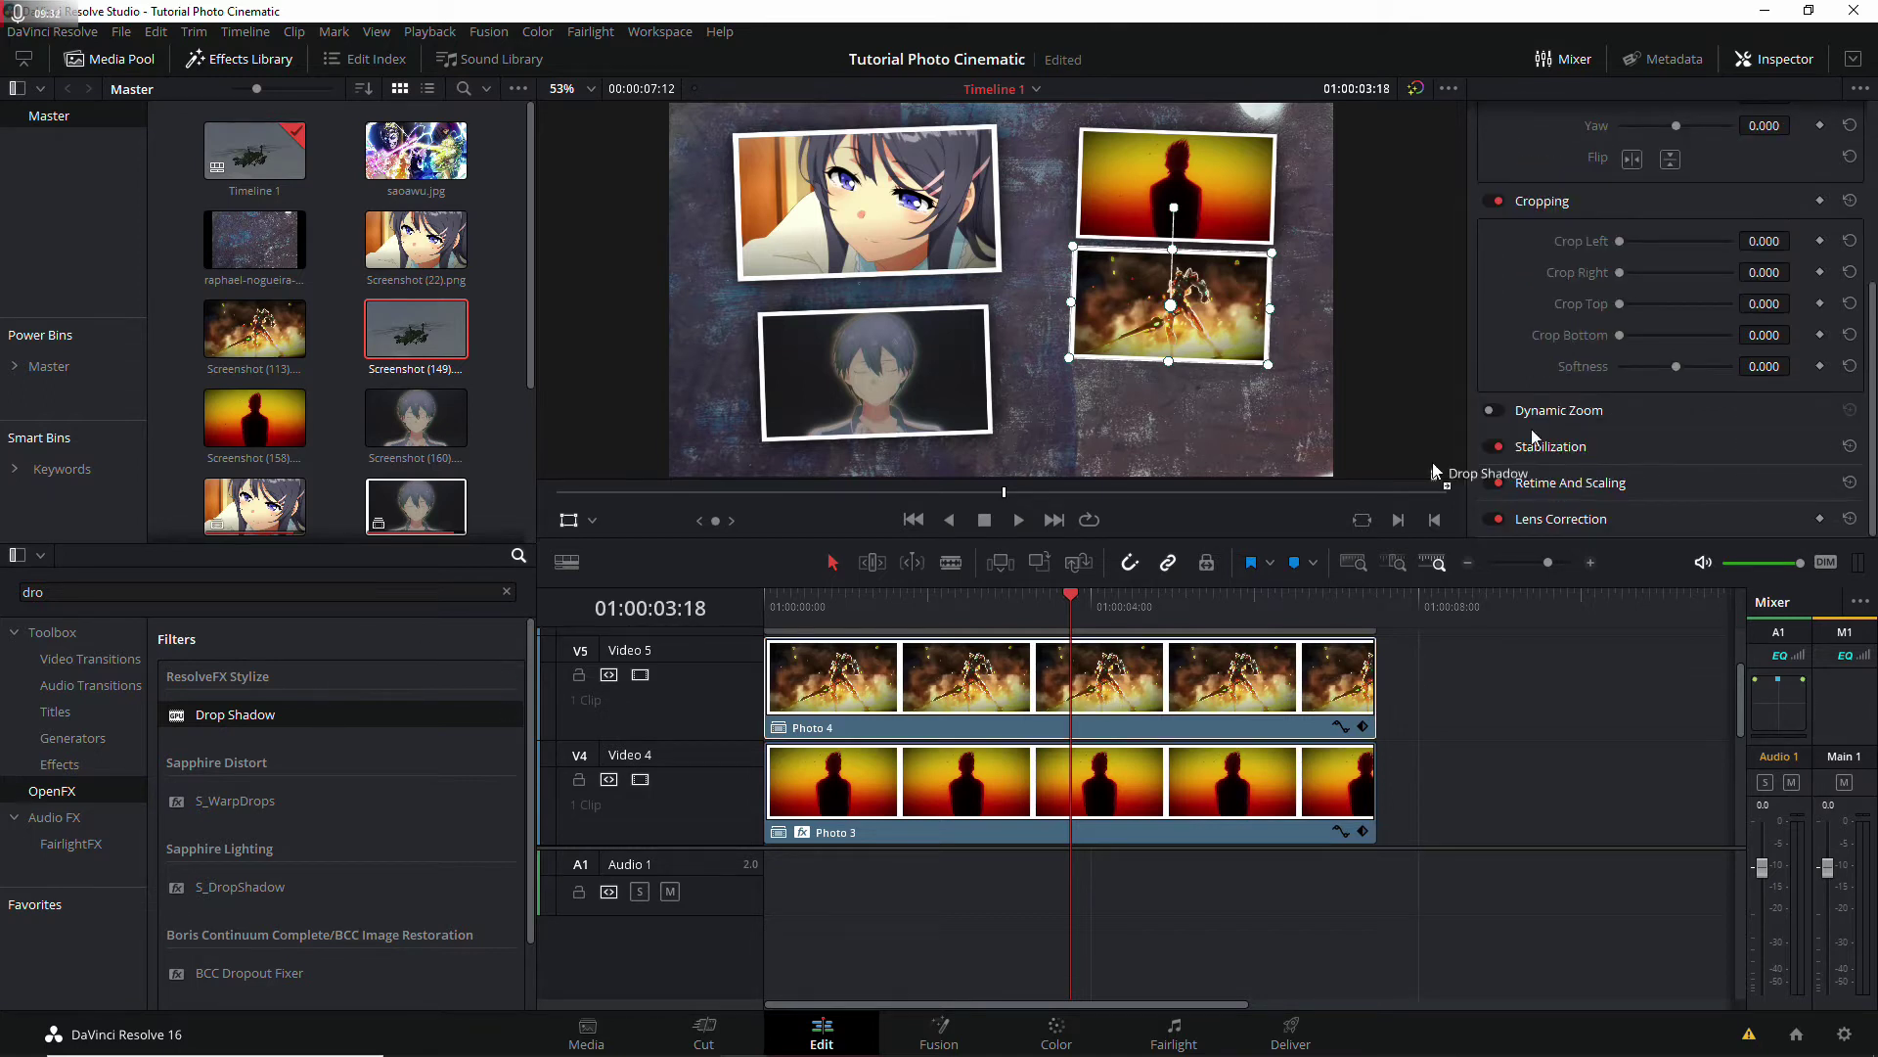
type("0")
key("Return")
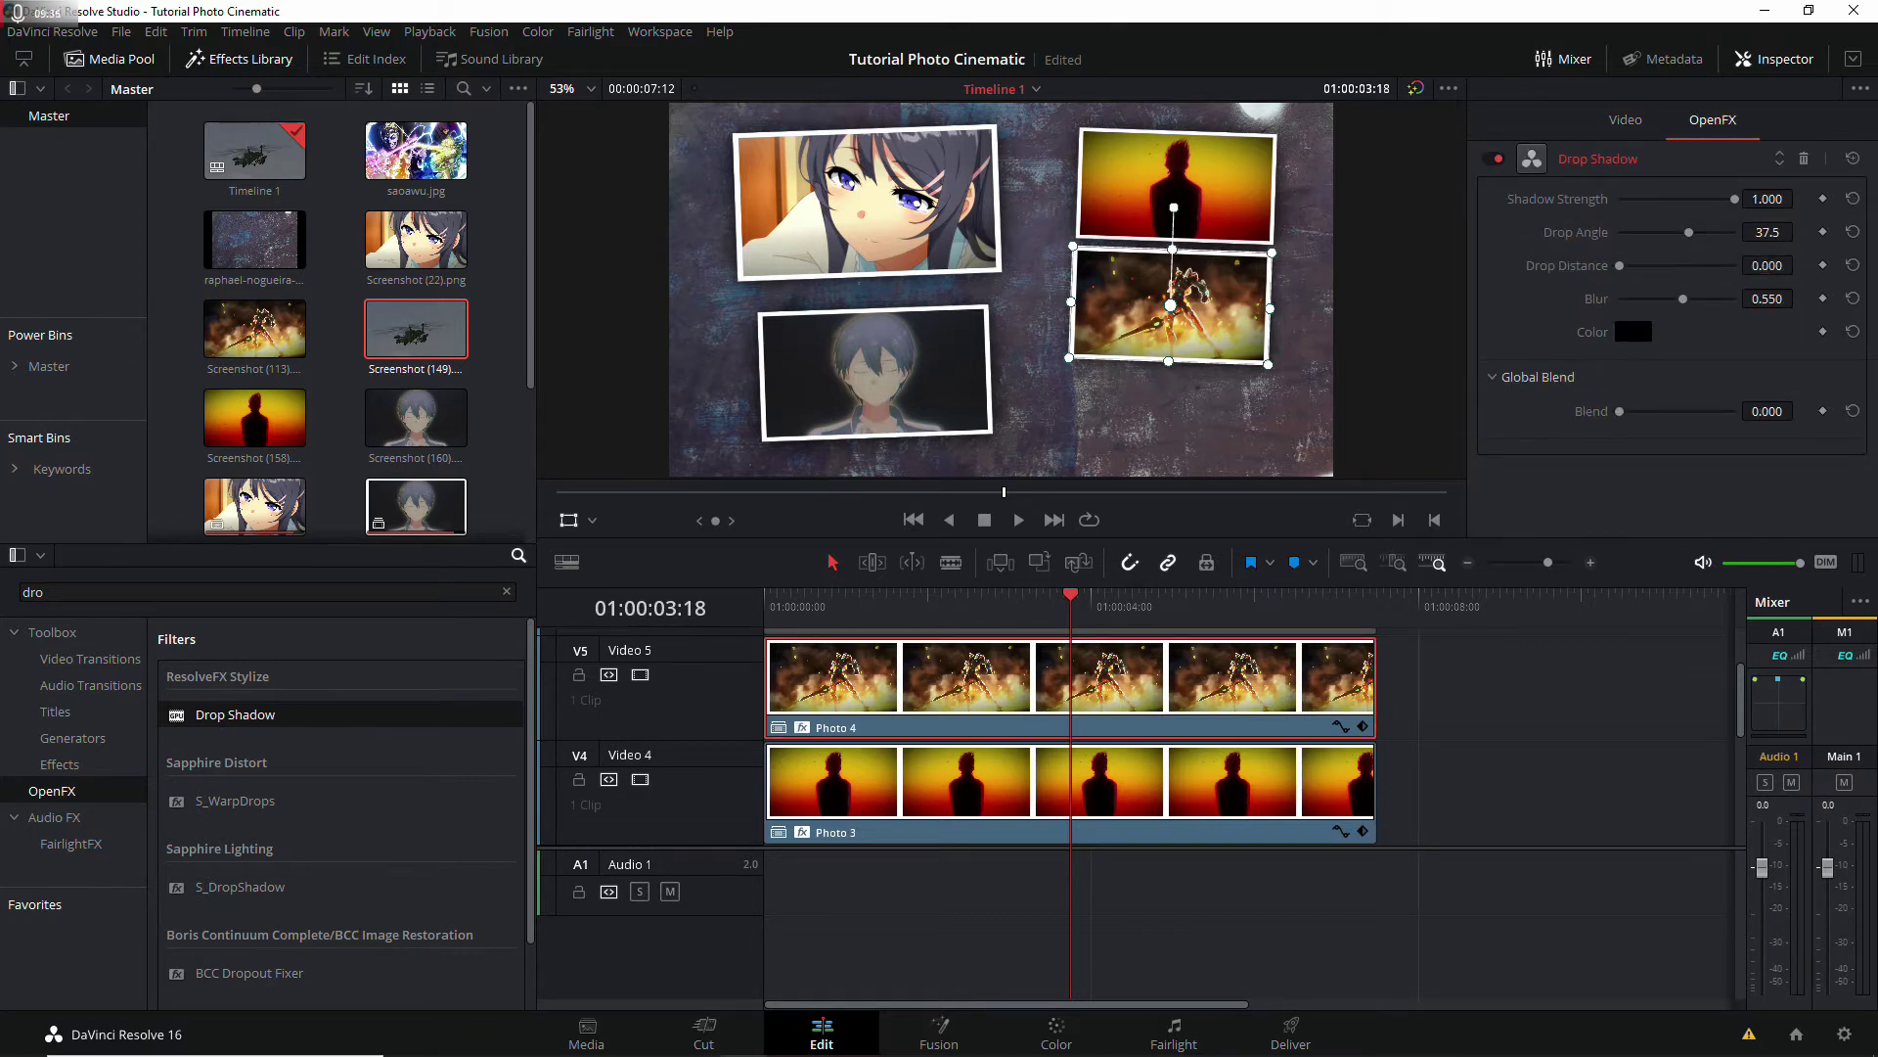
left_click(1768, 299)
type("75")
key("Return")
left_click_drag(1230, 324, 1232, 329)
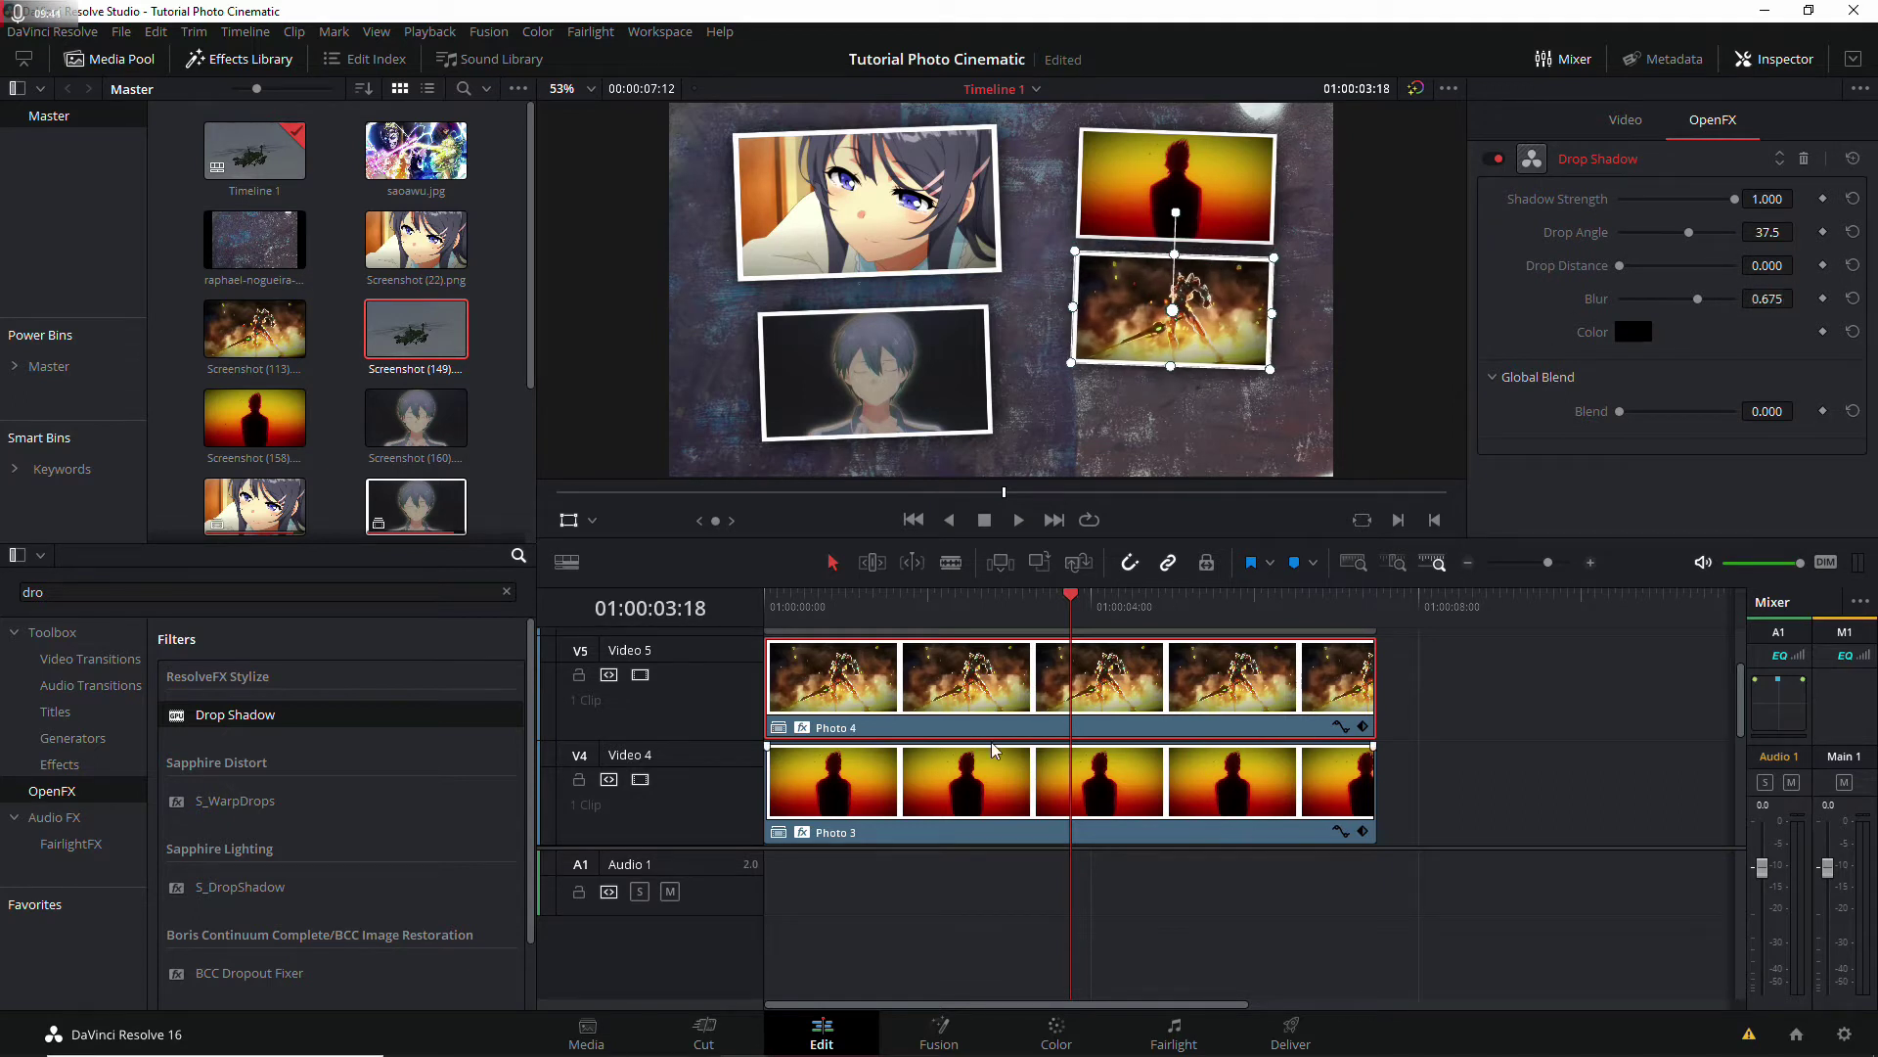
Step: Reduce both the mech and silhouette photos to 0.25 zoom and realign the mech photo
left_click(1625, 119)
left_click(1664, 244)
type(".25")
key("Return")
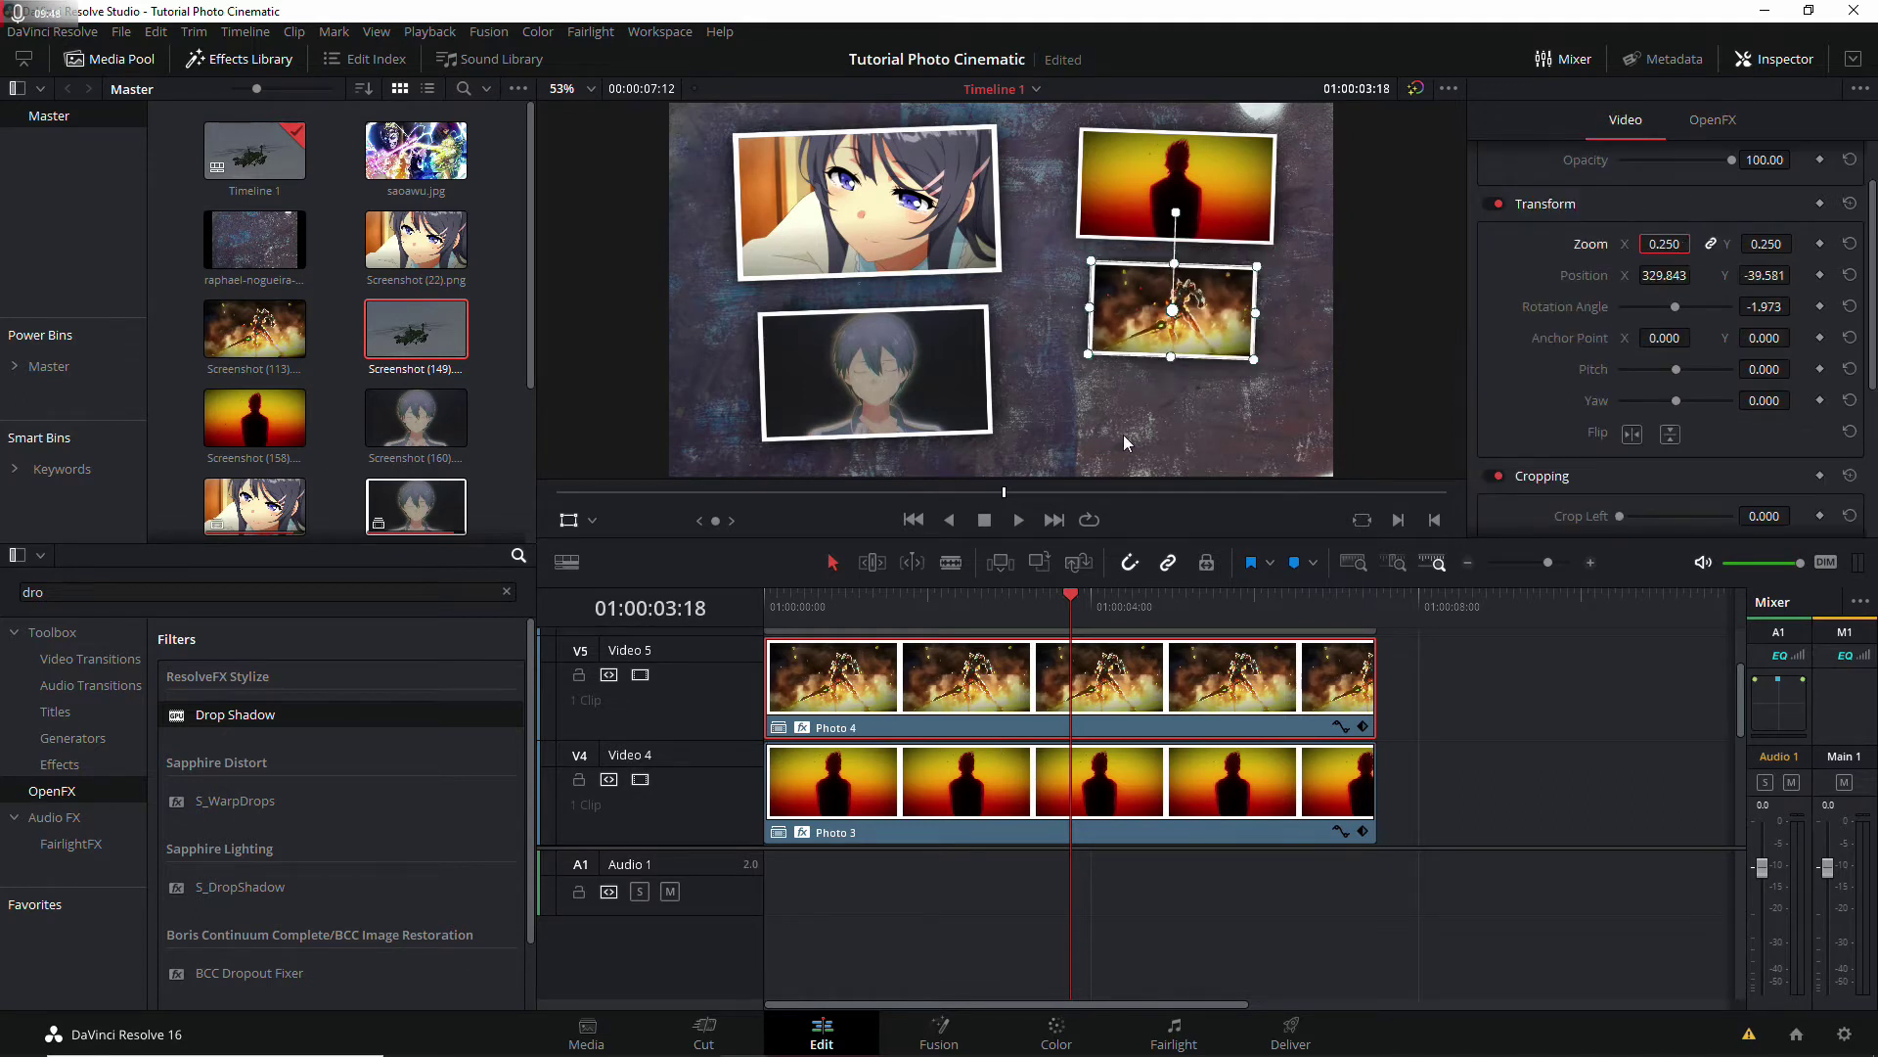
left_click(943, 772)
left_click(1664, 244)
type(".25")
key("Return")
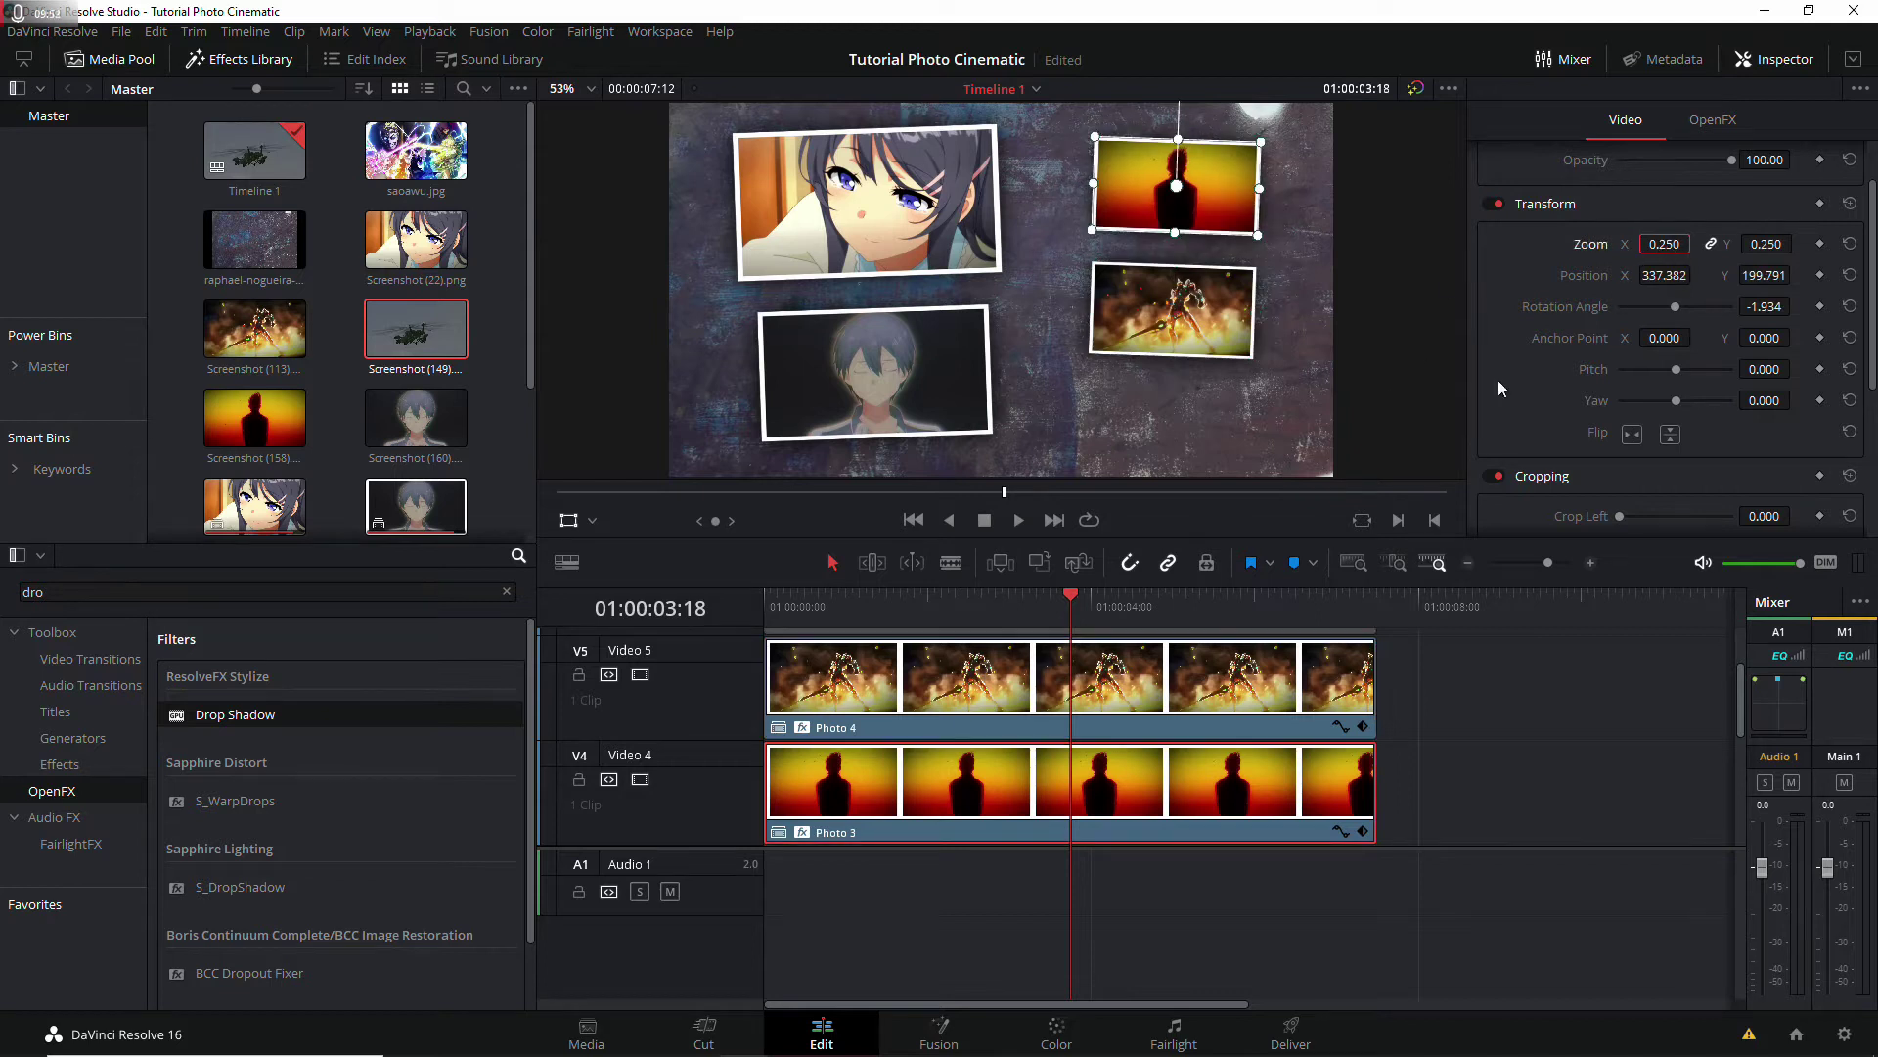
left_click_drag(1218, 318, 1223, 302)
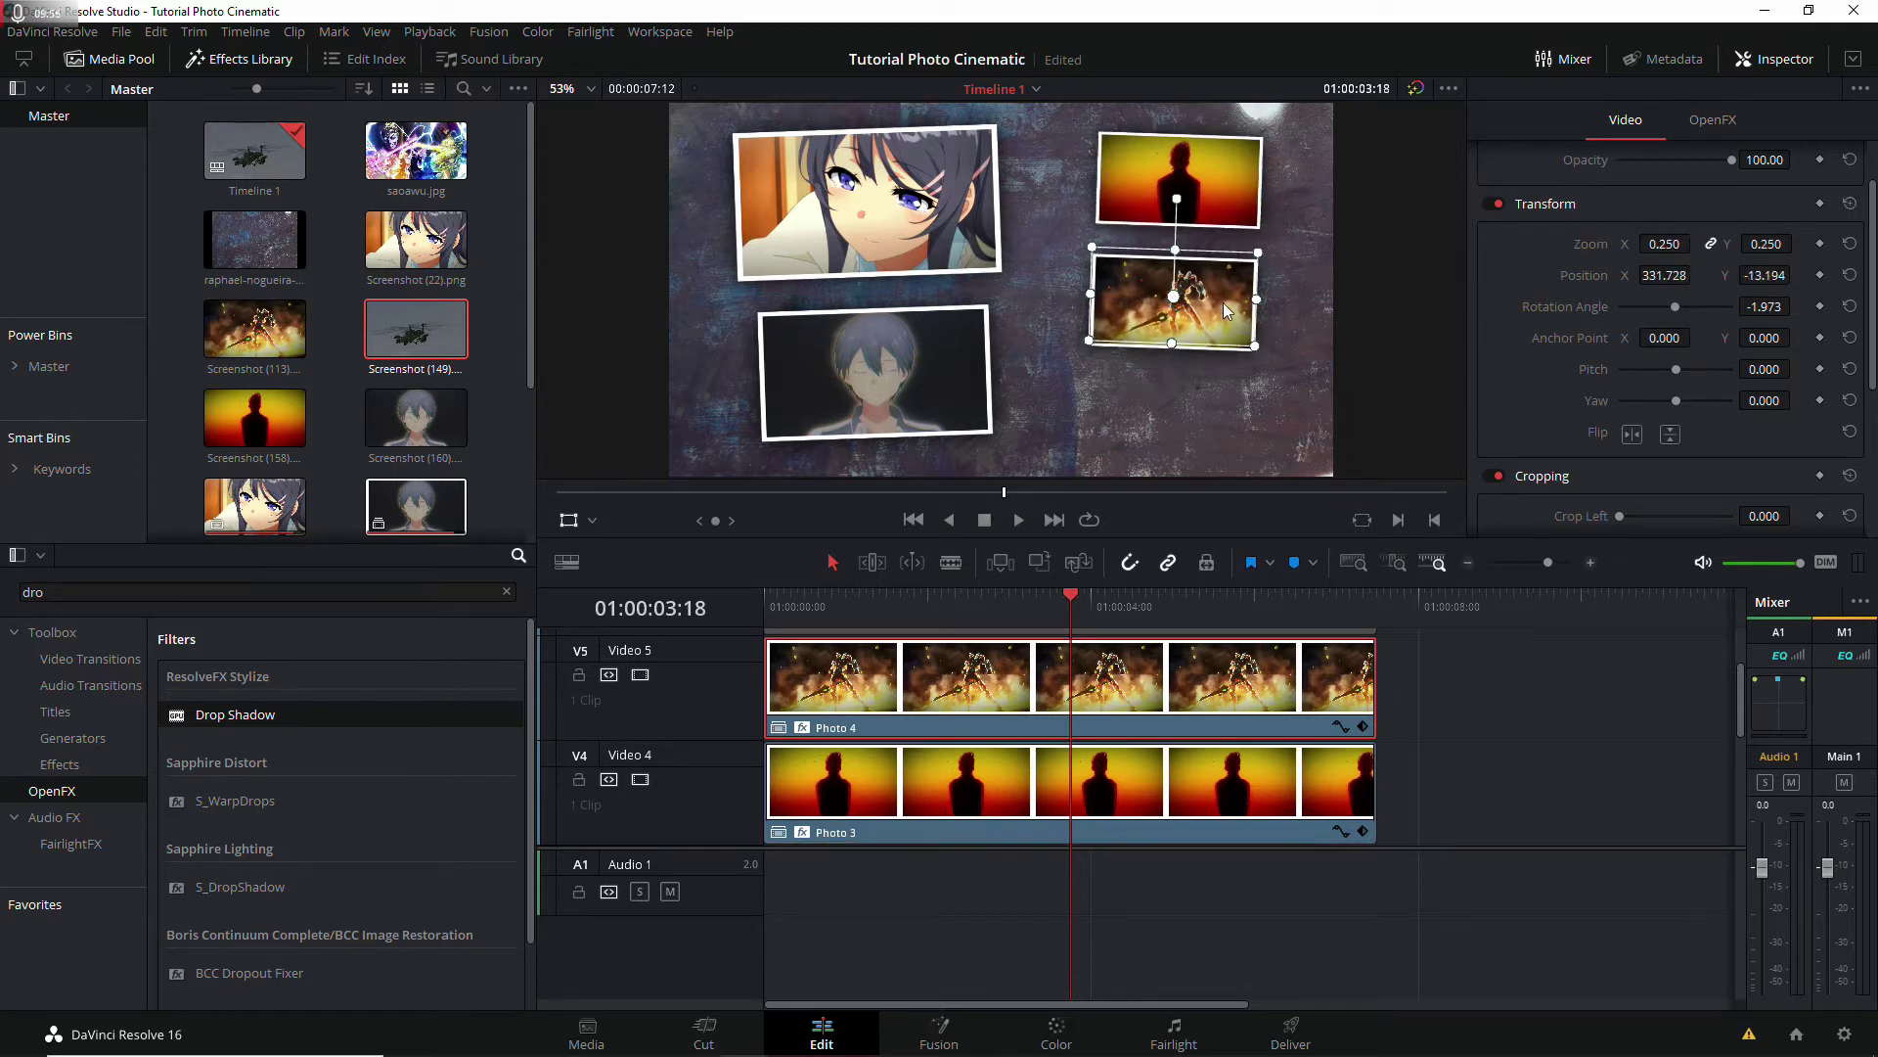
scroll(649, 650, "up", 2)
left_click(978, 650)
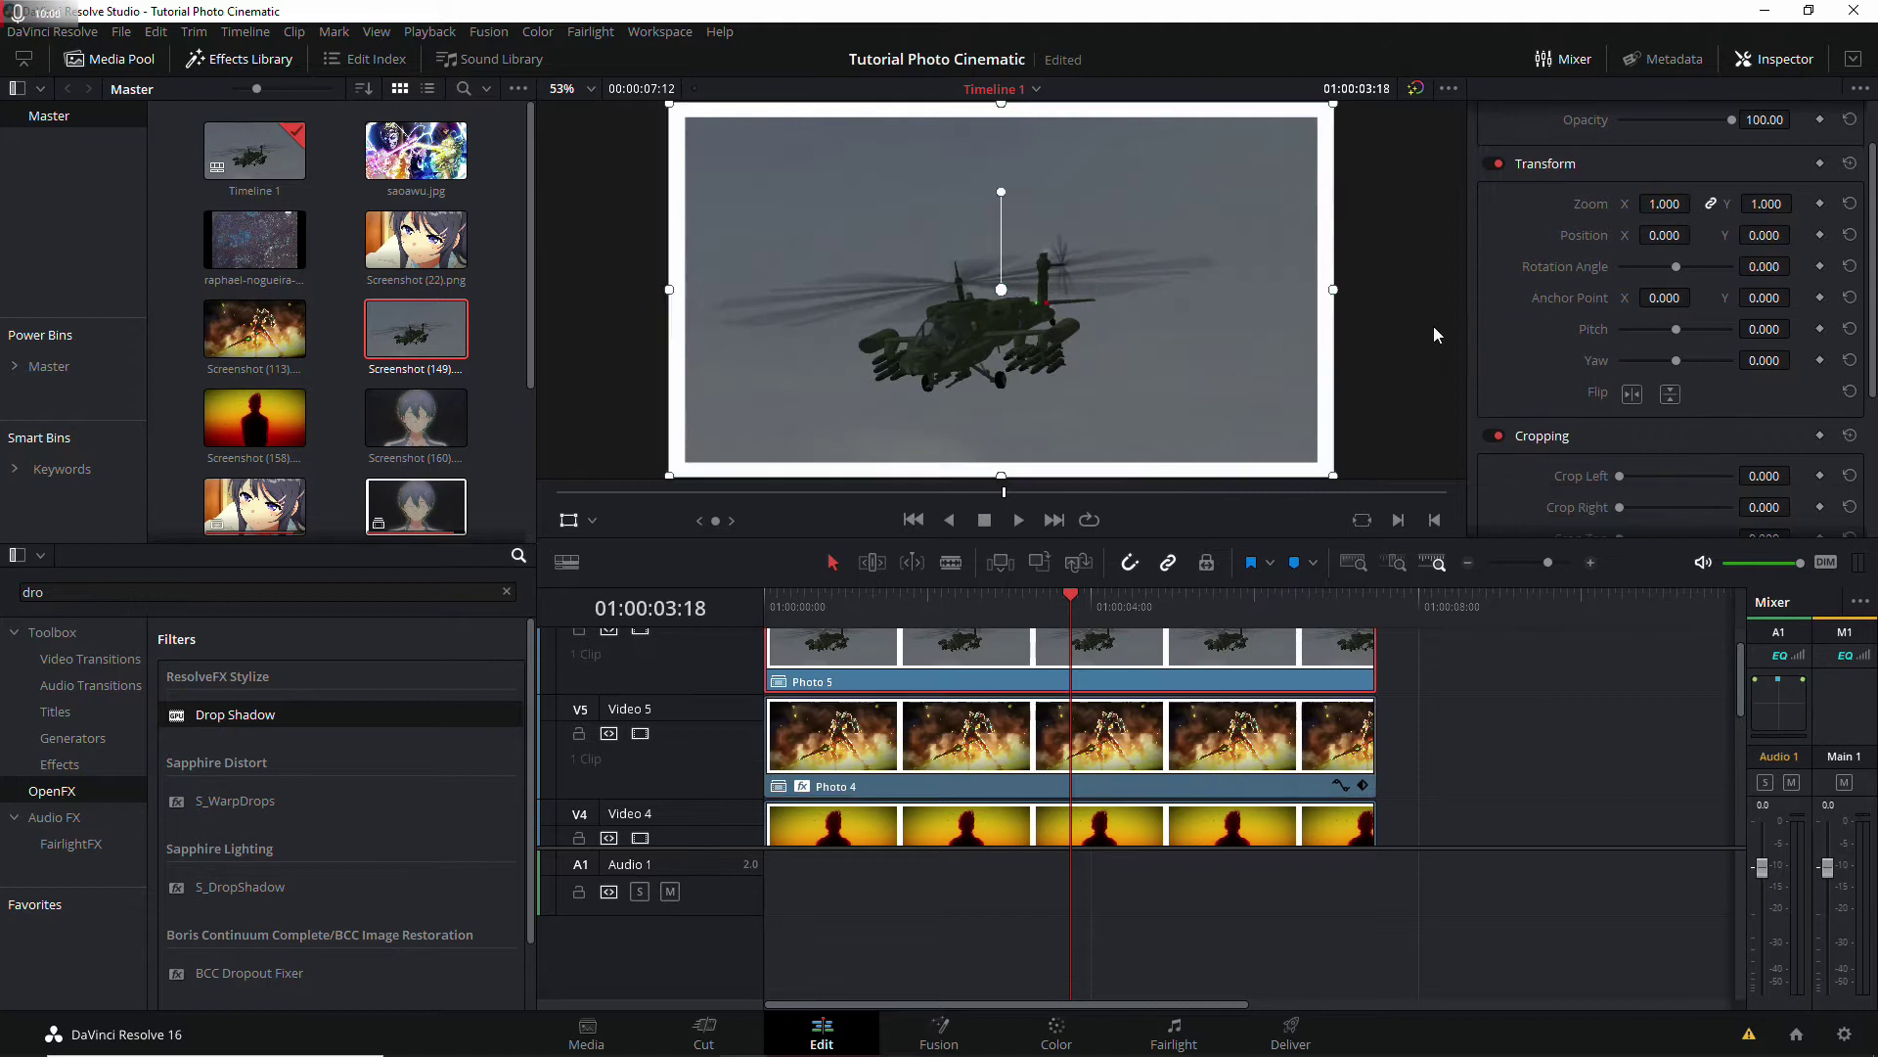
Step: Set the helicopter photo's zoom to 0.25, place it at the lower right and tilt it slightly
left_click(1664, 203)
type(".25")
key("Return")
left_click_drag(1028, 284, 1197, 405)
left_click_drag(1179, 313, 1282, 323)
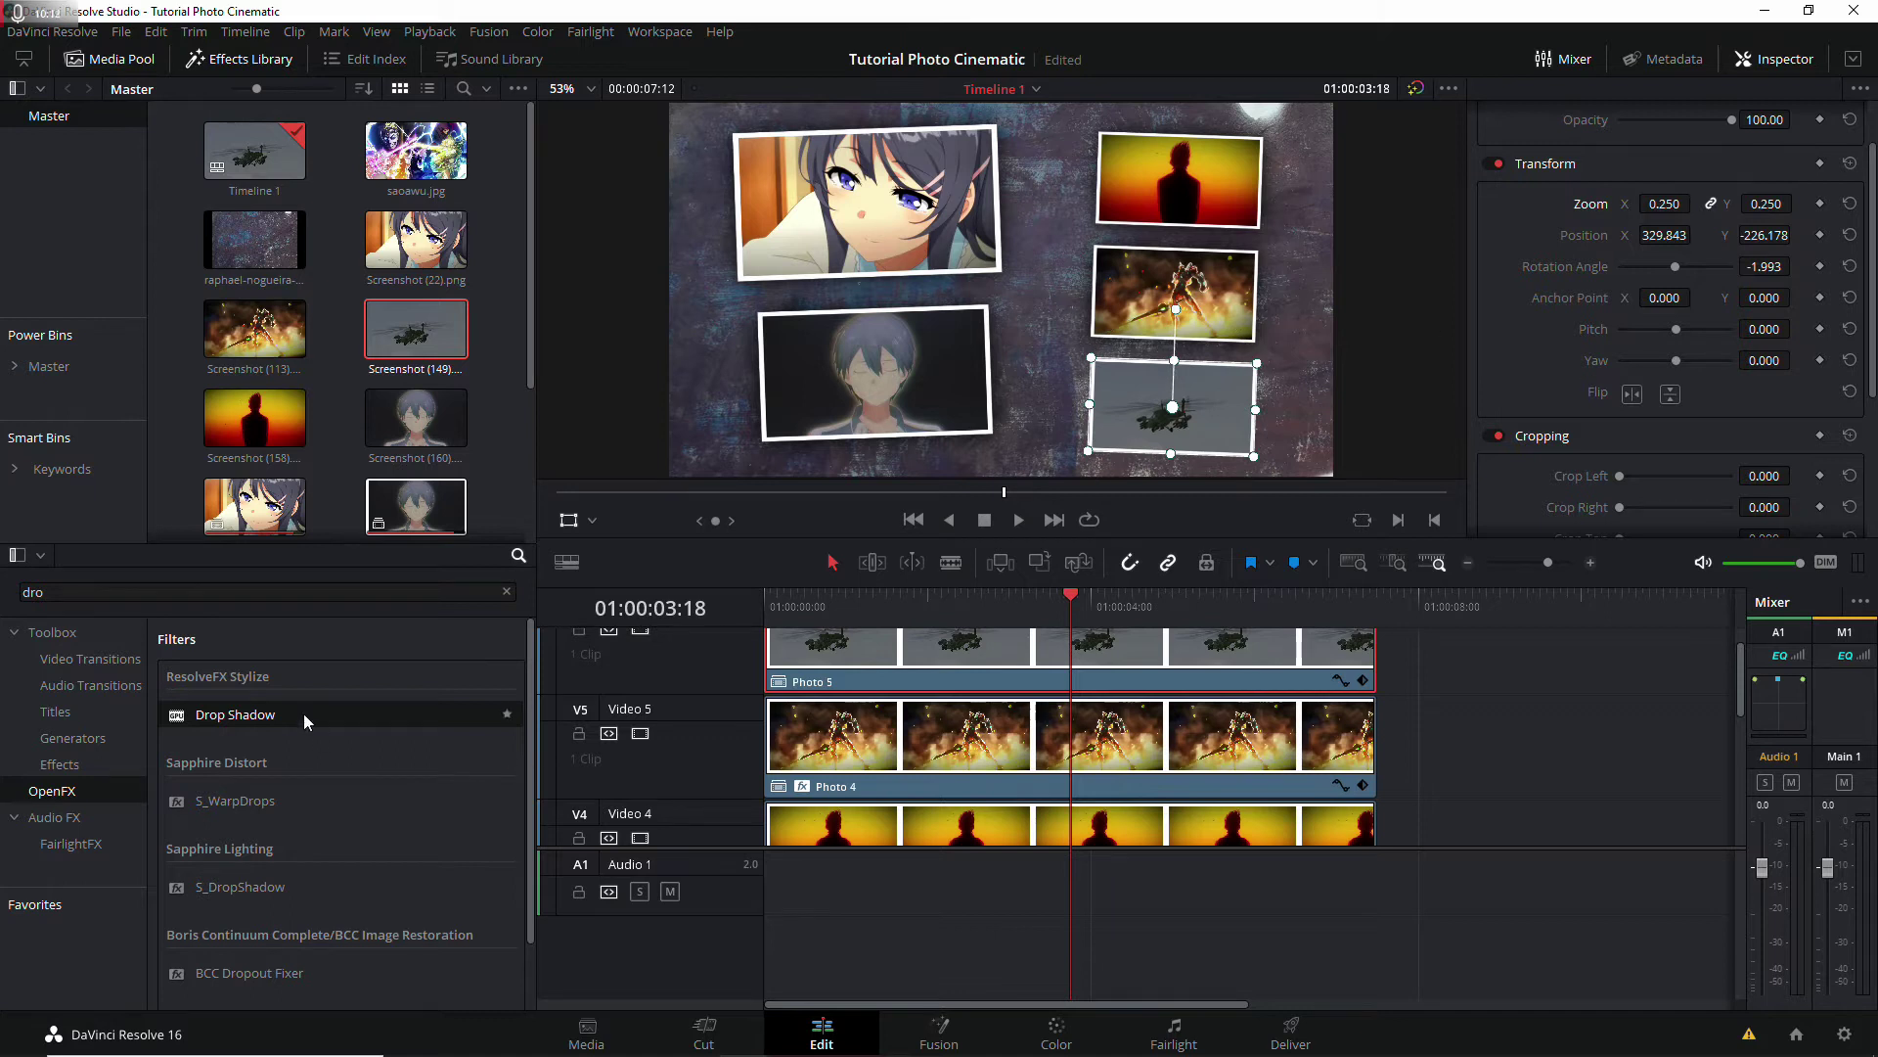
Step: Add a Drop Shadow to the helicopter photo with distance 0, blur 0.675 and strength 1
left_click_drag(307, 722, 1717, 140)
left_click_drag(1649, 266, 1610, 266)
left_click(1769, 298)
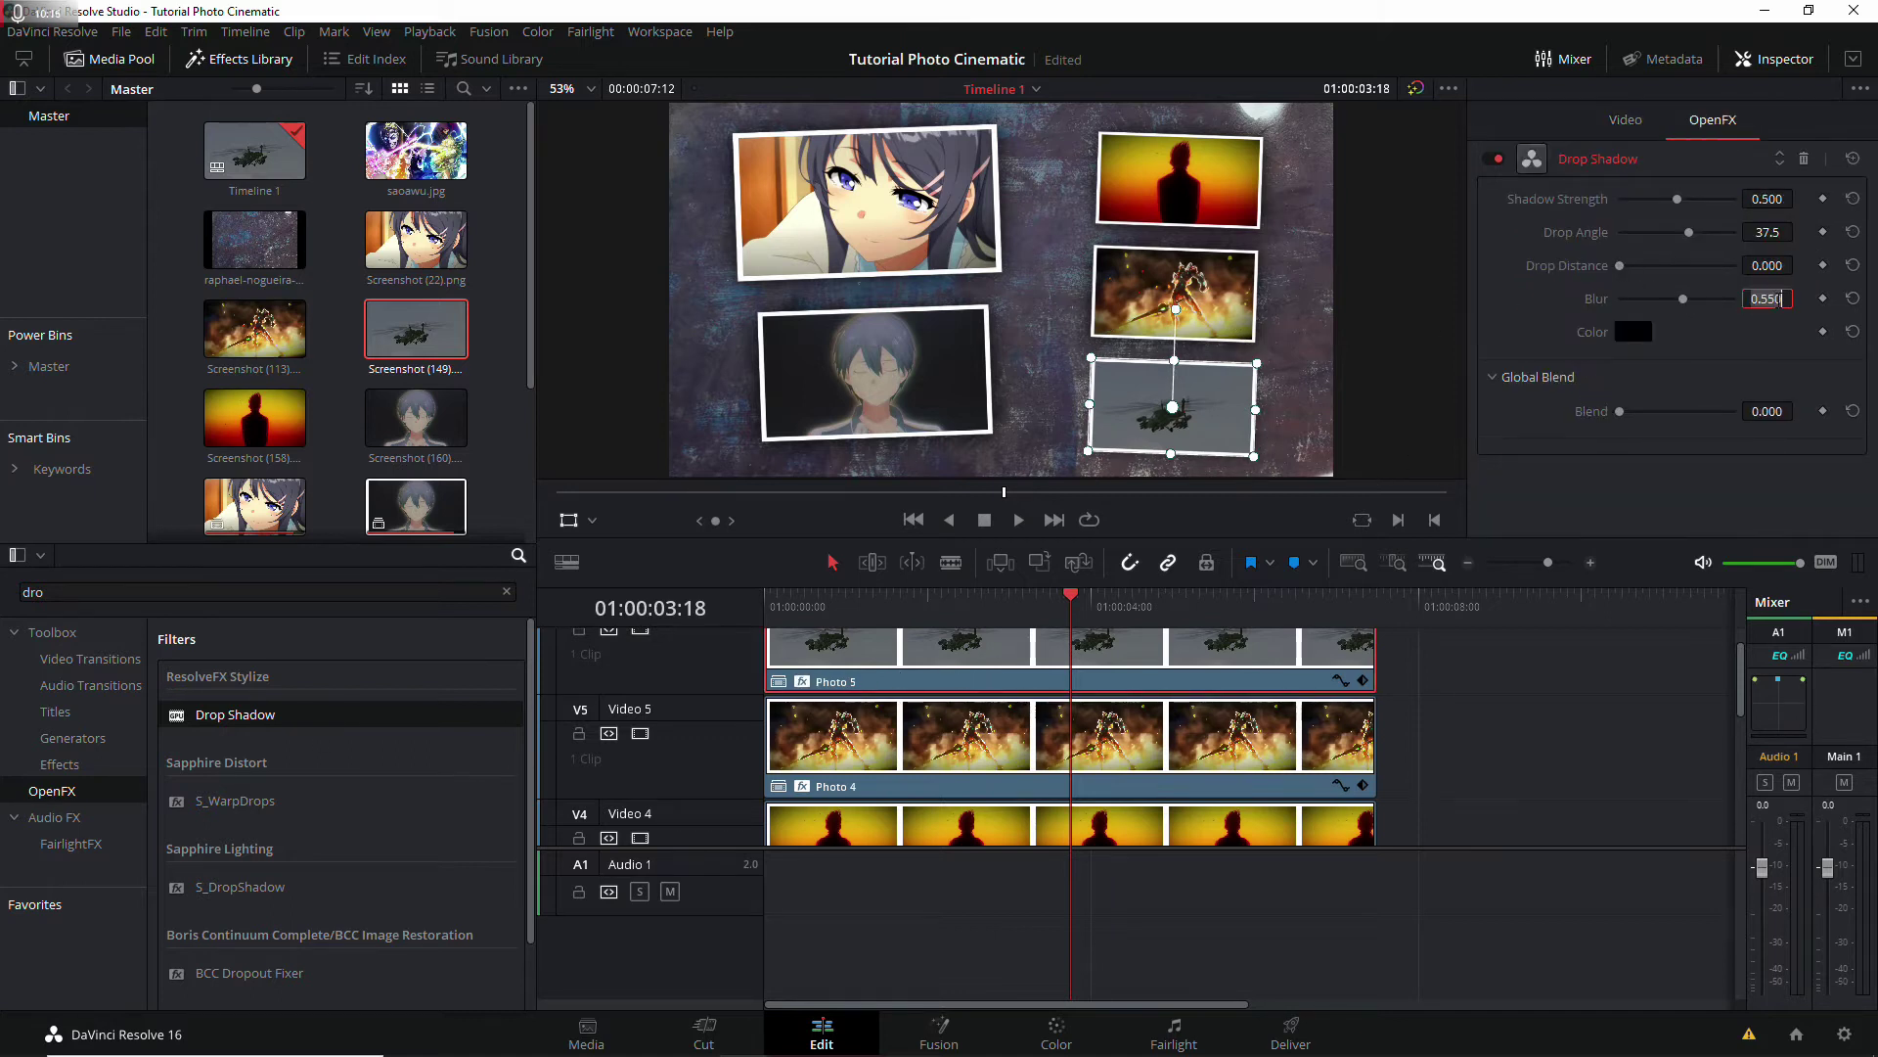
key("BackSpace")
key("Tab")
type("1")
key("Return")
Step: Play the five-photo collage back from the start of the timeline
scroll(1449, 703, "up", 1)
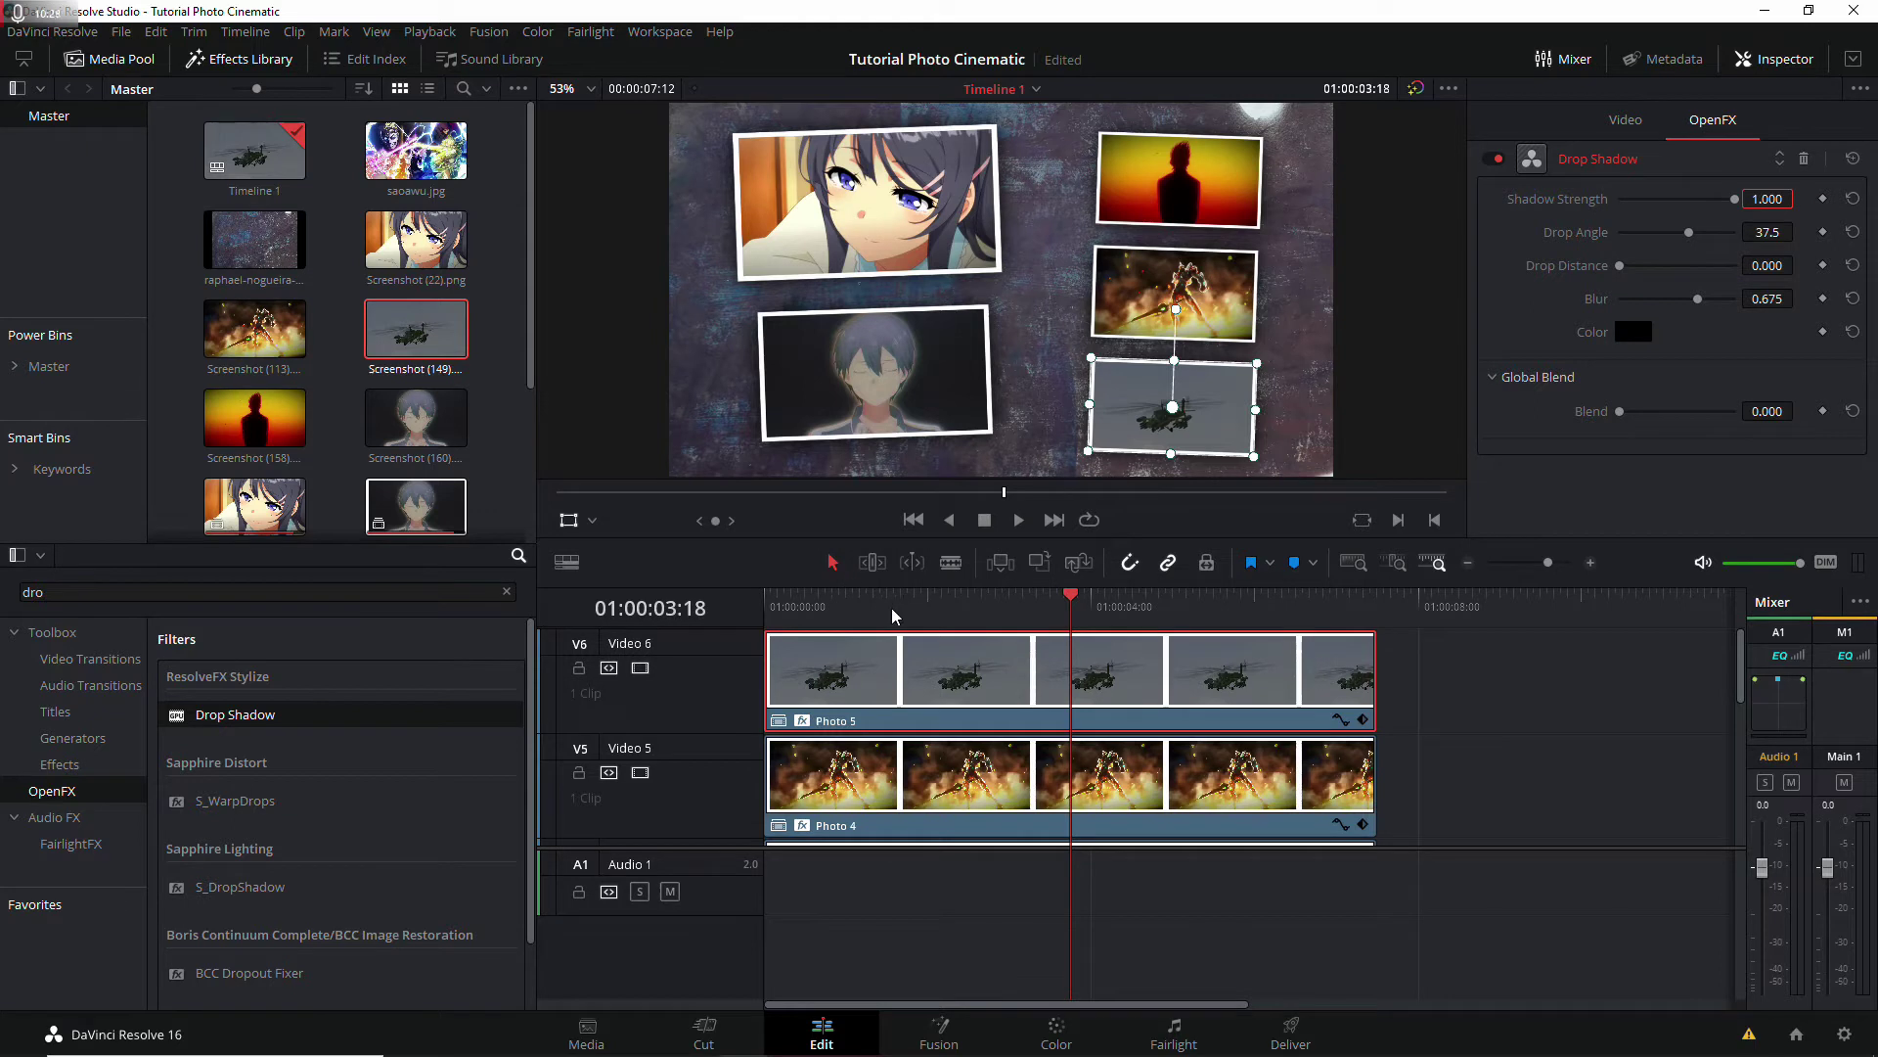
key("Home")
key("space")
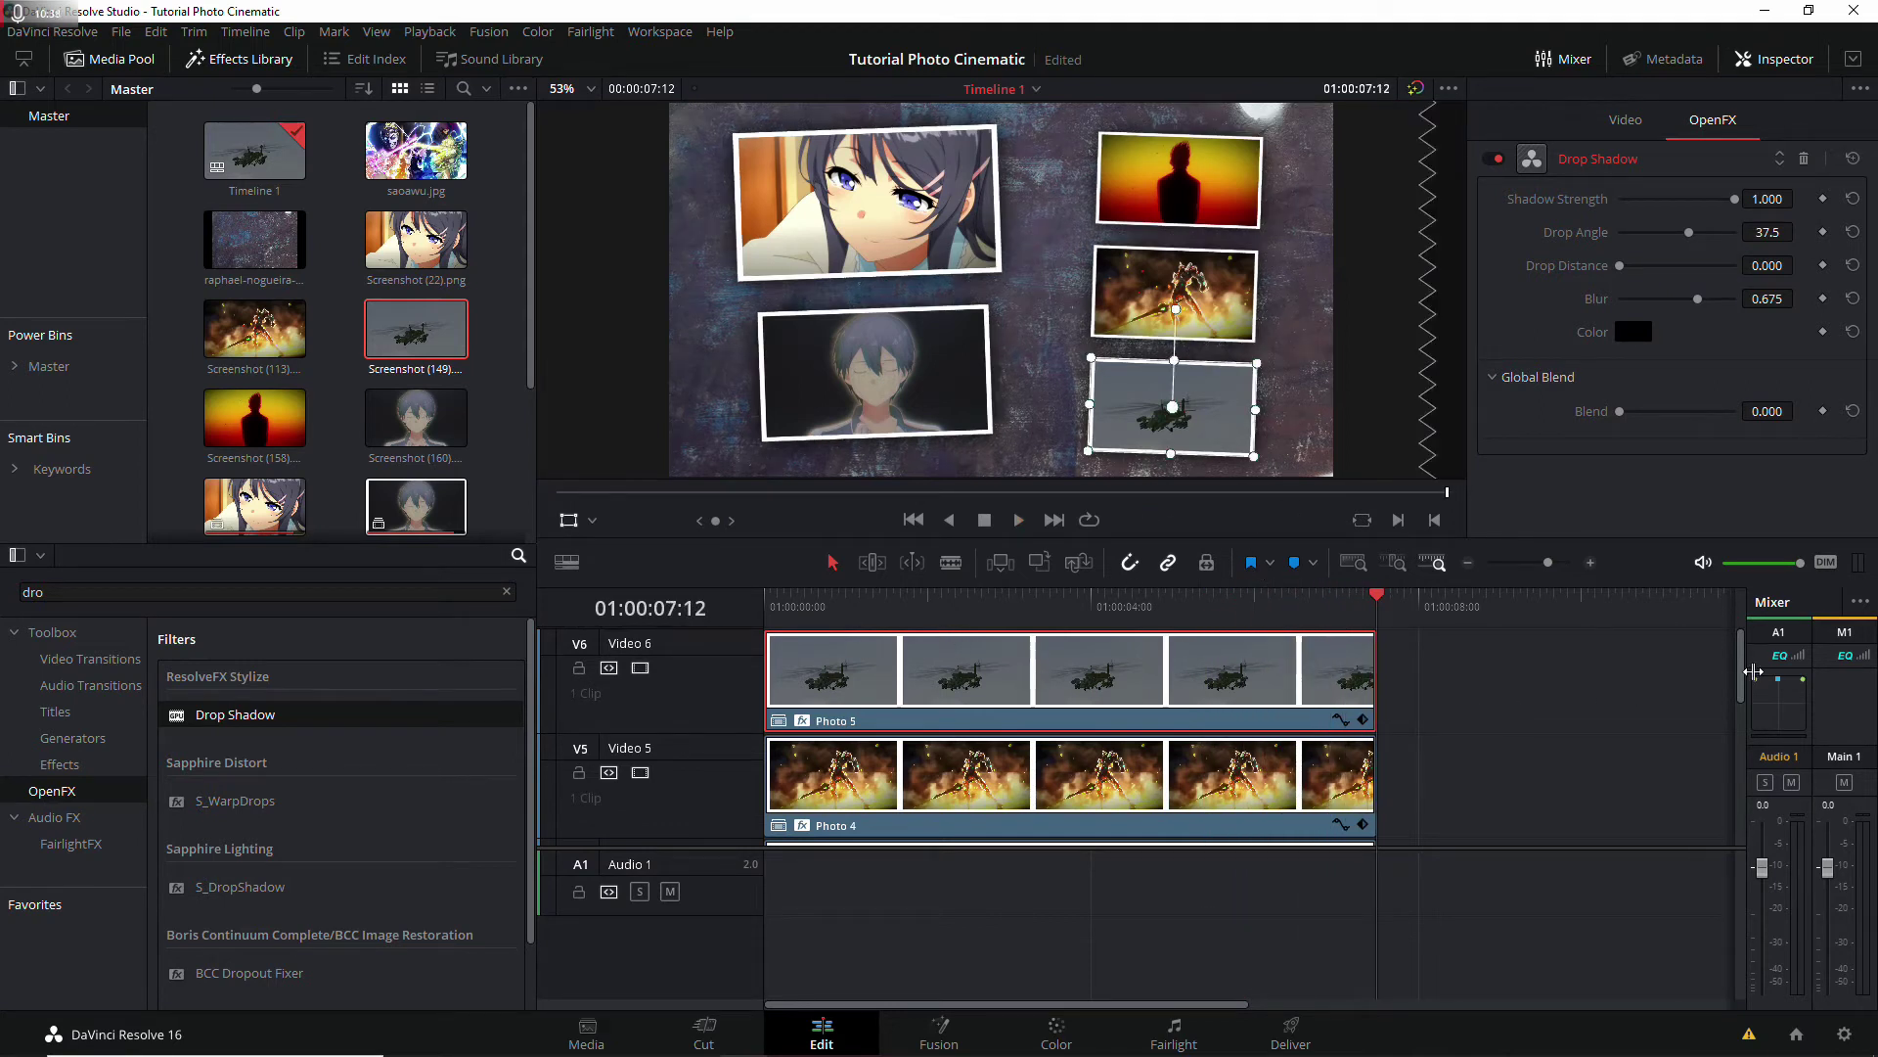
mouse_move(1744, 678)
left_mouse_down()
mouse_move(1727, 796)
mouse_move(1461, 636)
mouse_move(765, 600)
left_mouse_up()
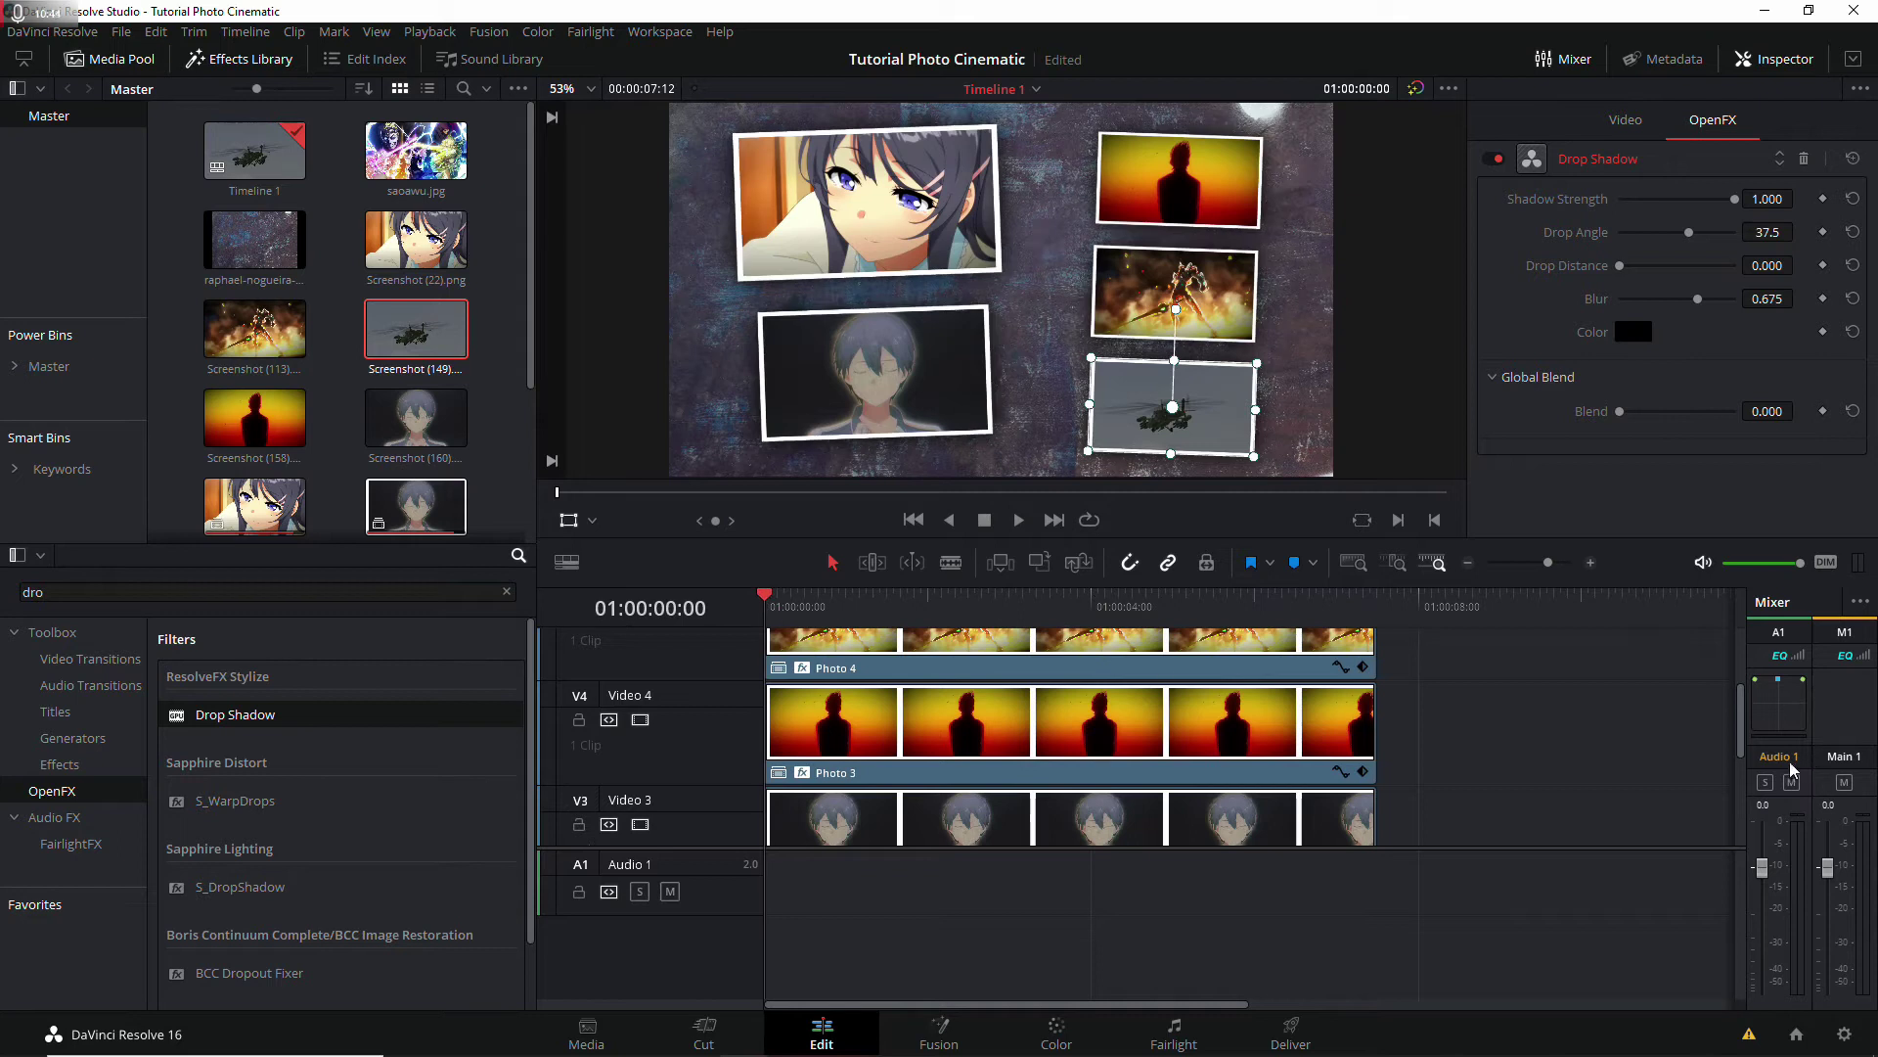
Step: Add a new Video 7 track above Video 6
left_click_drag(1743, 741, 1744, 664)
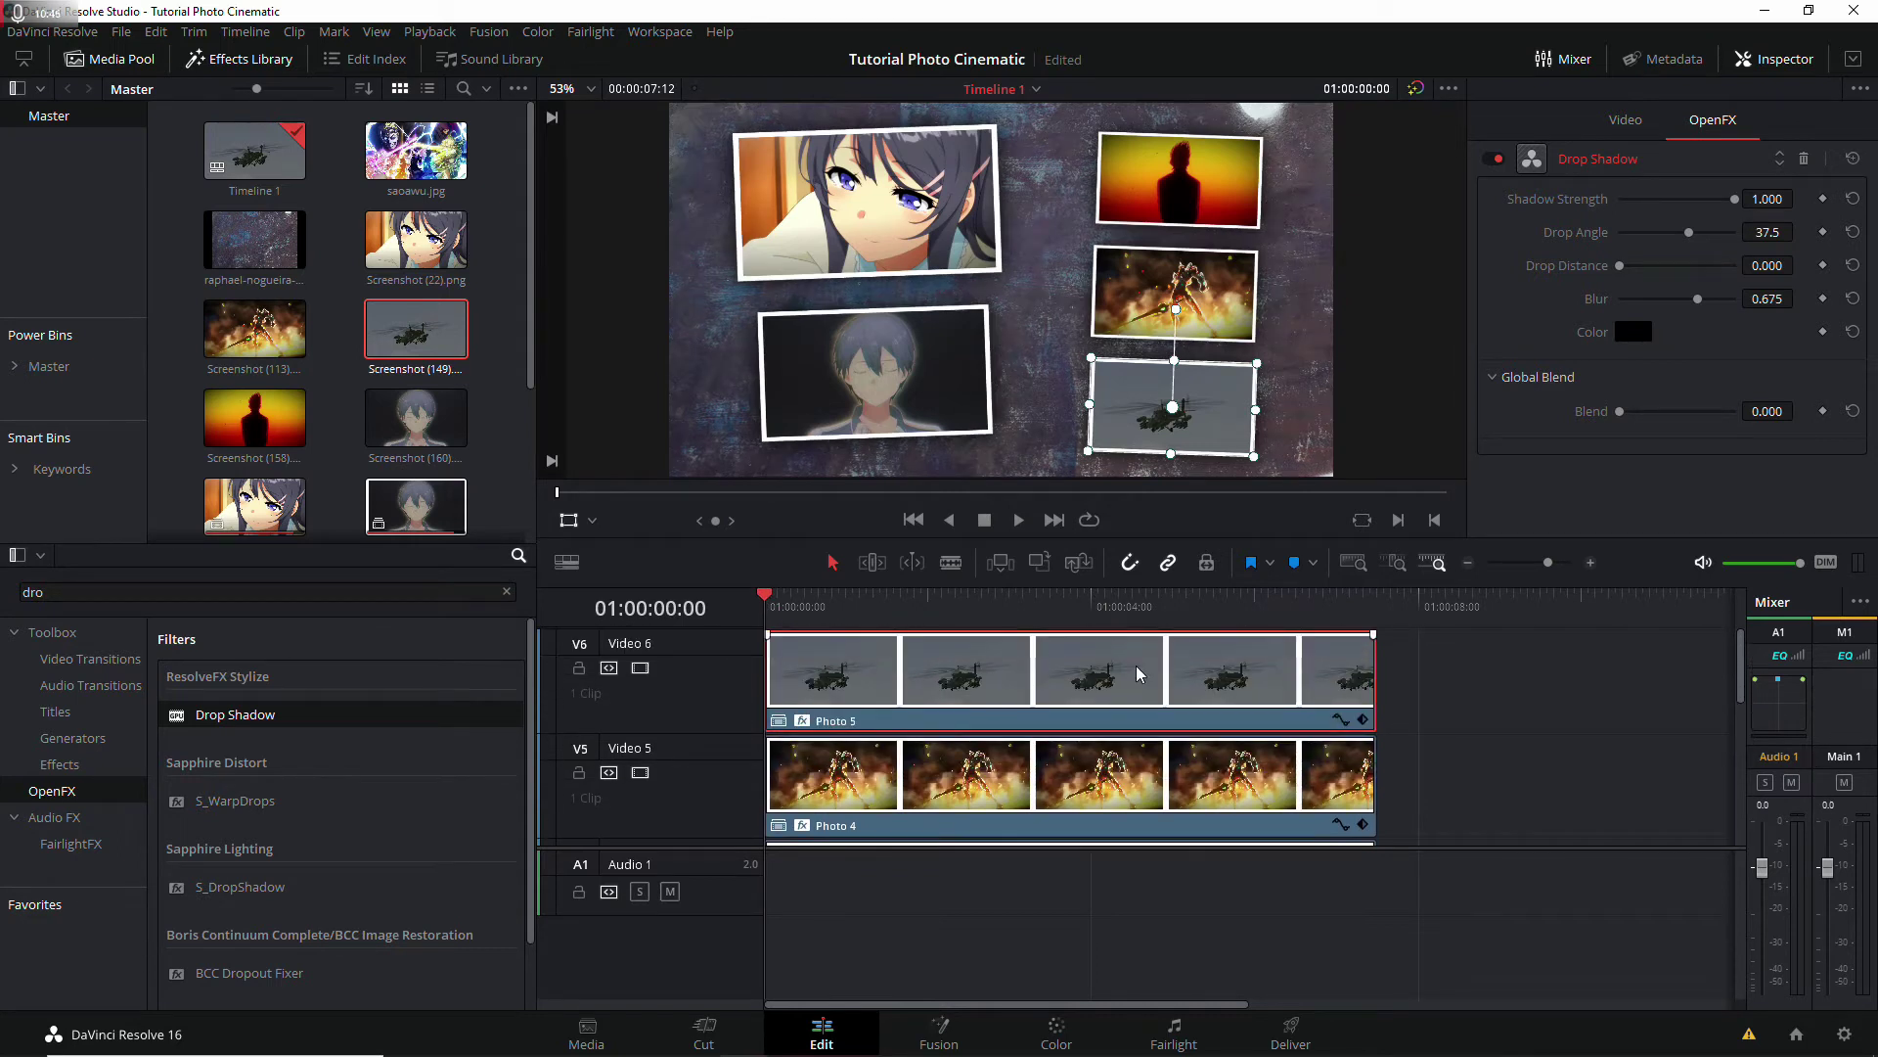
right_click(698, 701)
left_click(719, 714)
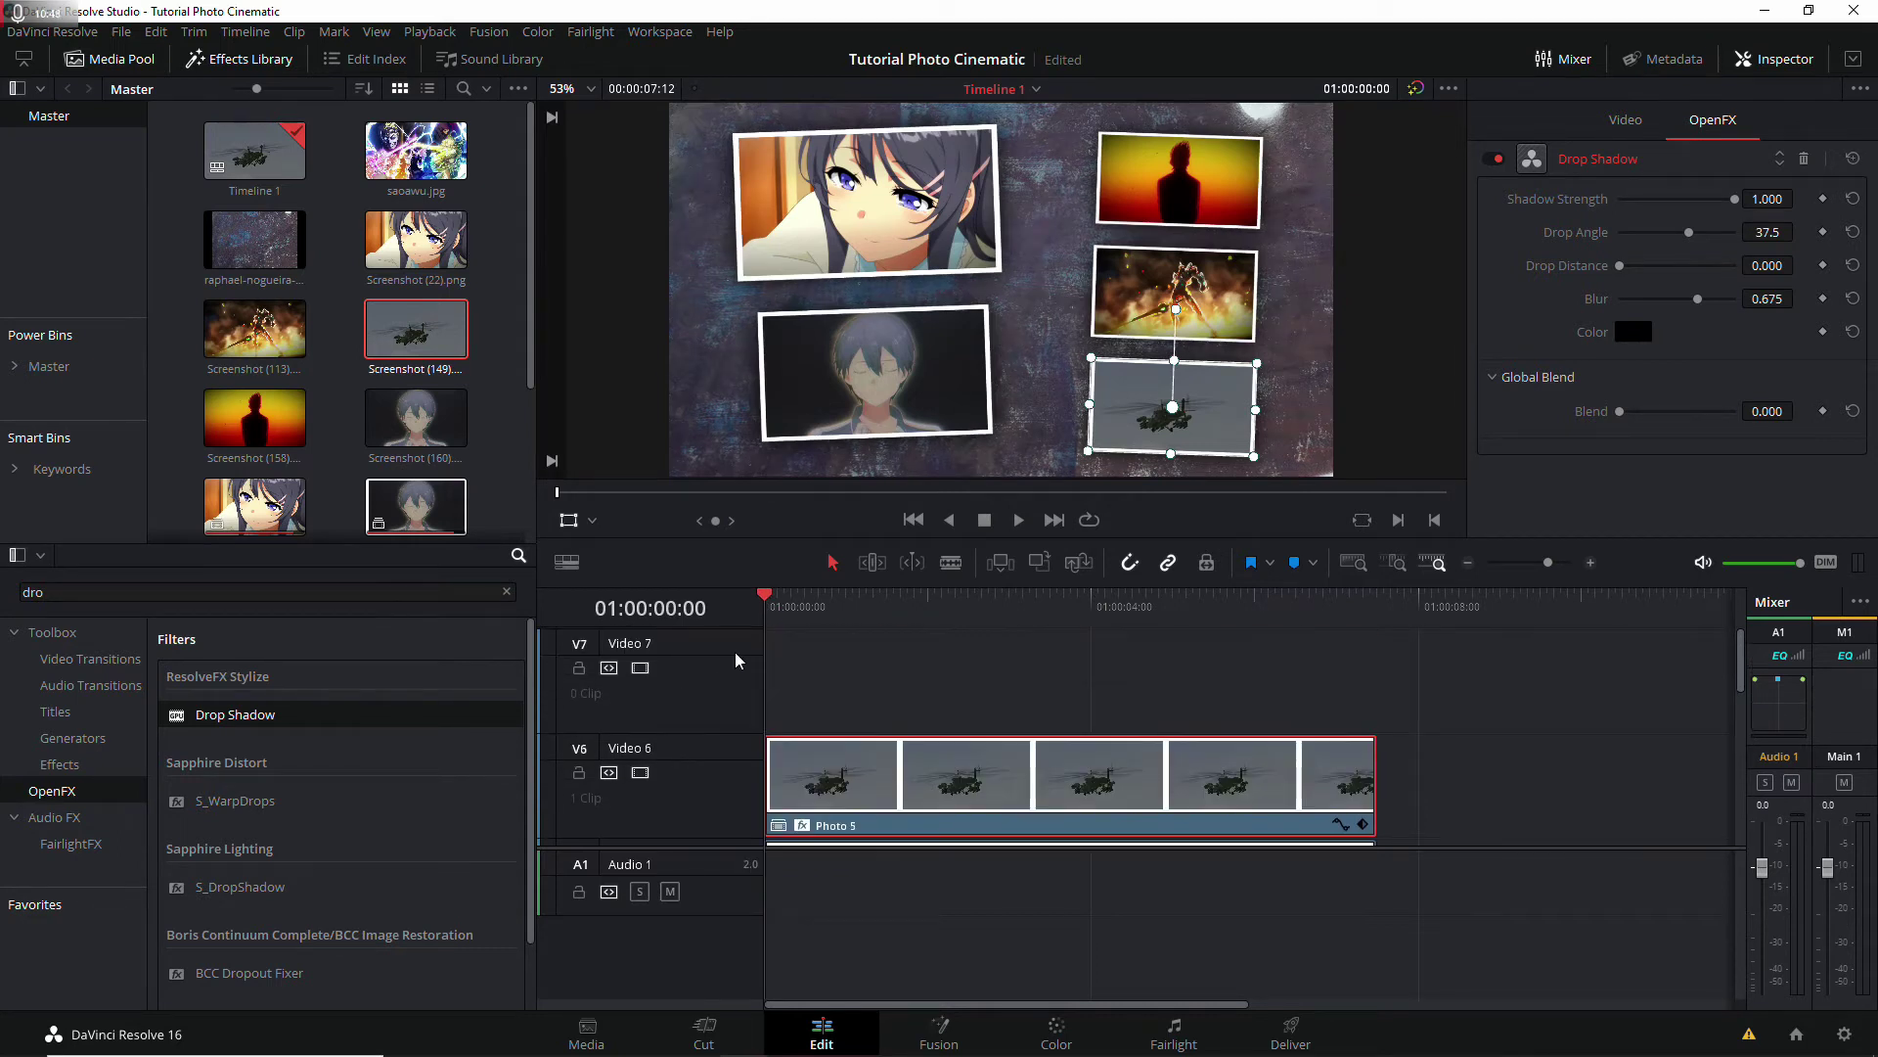
Step: Place an Adjustment Clip from Toolbox > Effects at the start of Video 7
left_click(59, 764)
left_click(76, 738)
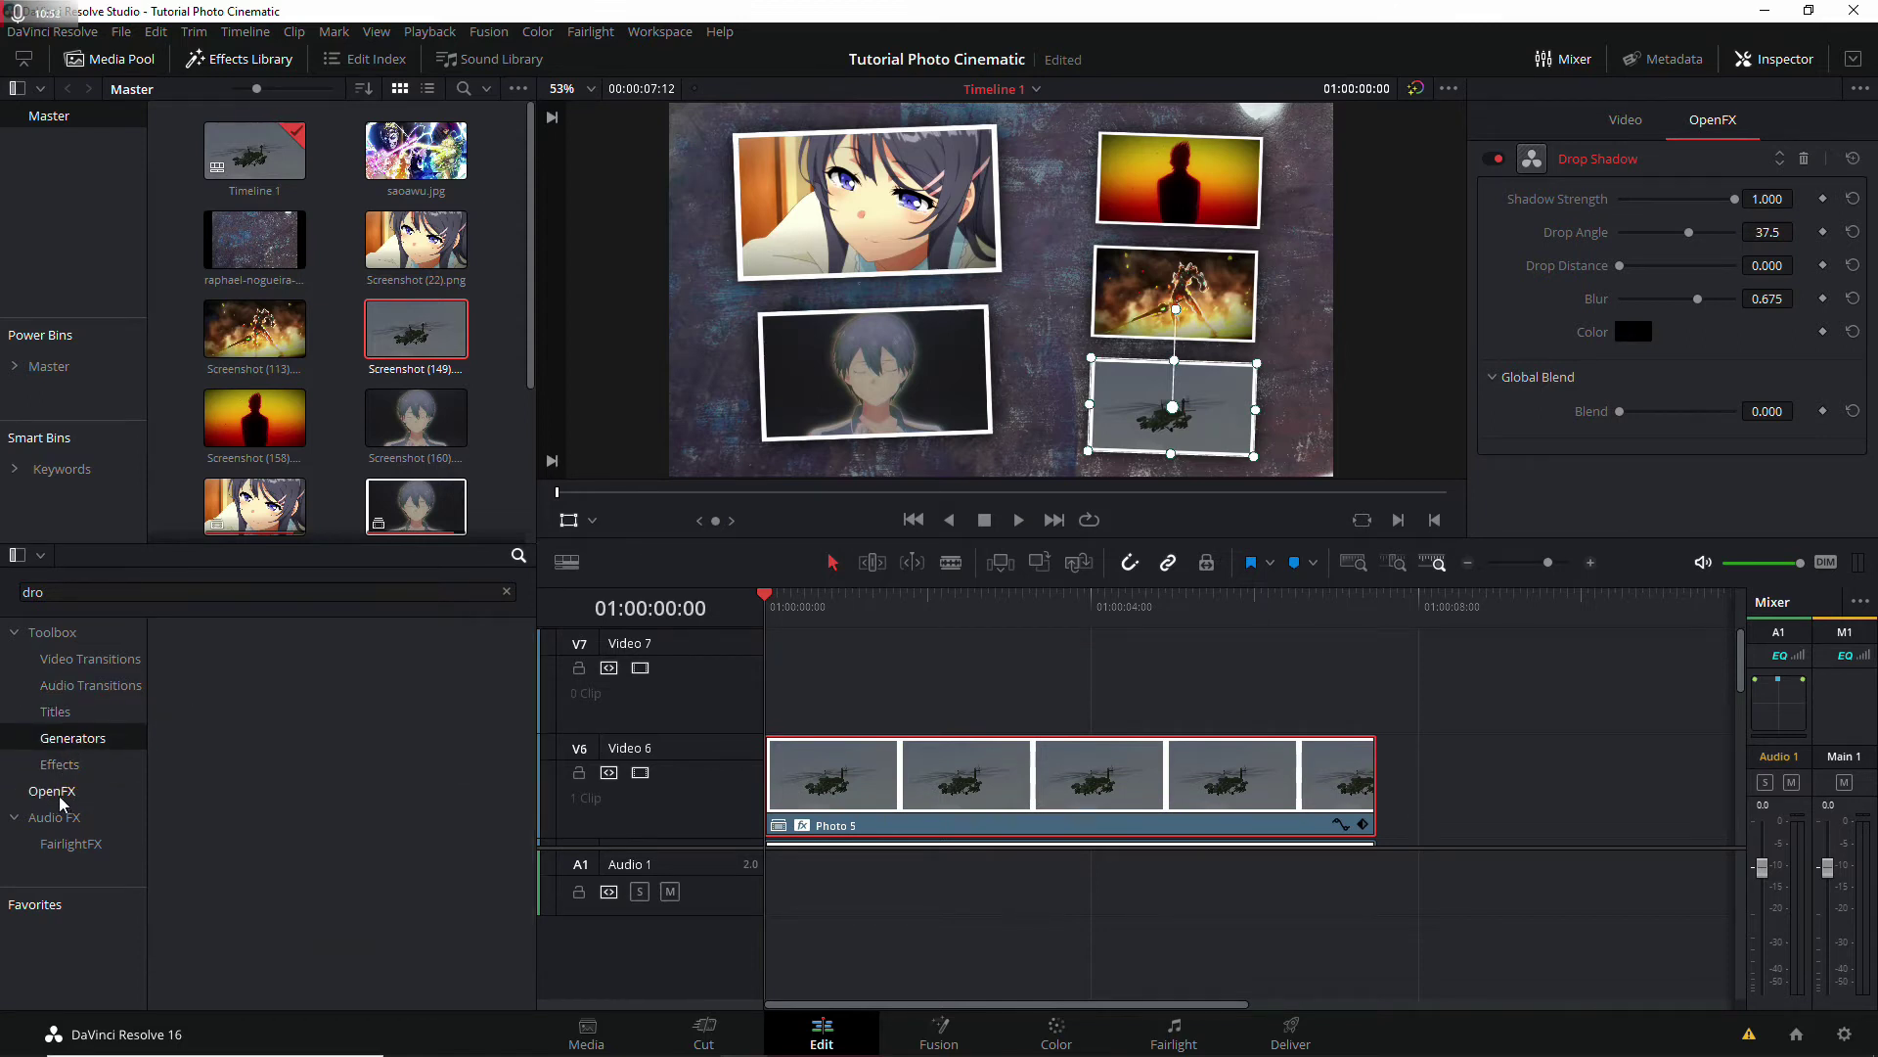
left_click(508, 592)
left_click(59, 764)
left_click_drag(279, 681, 768, 682)
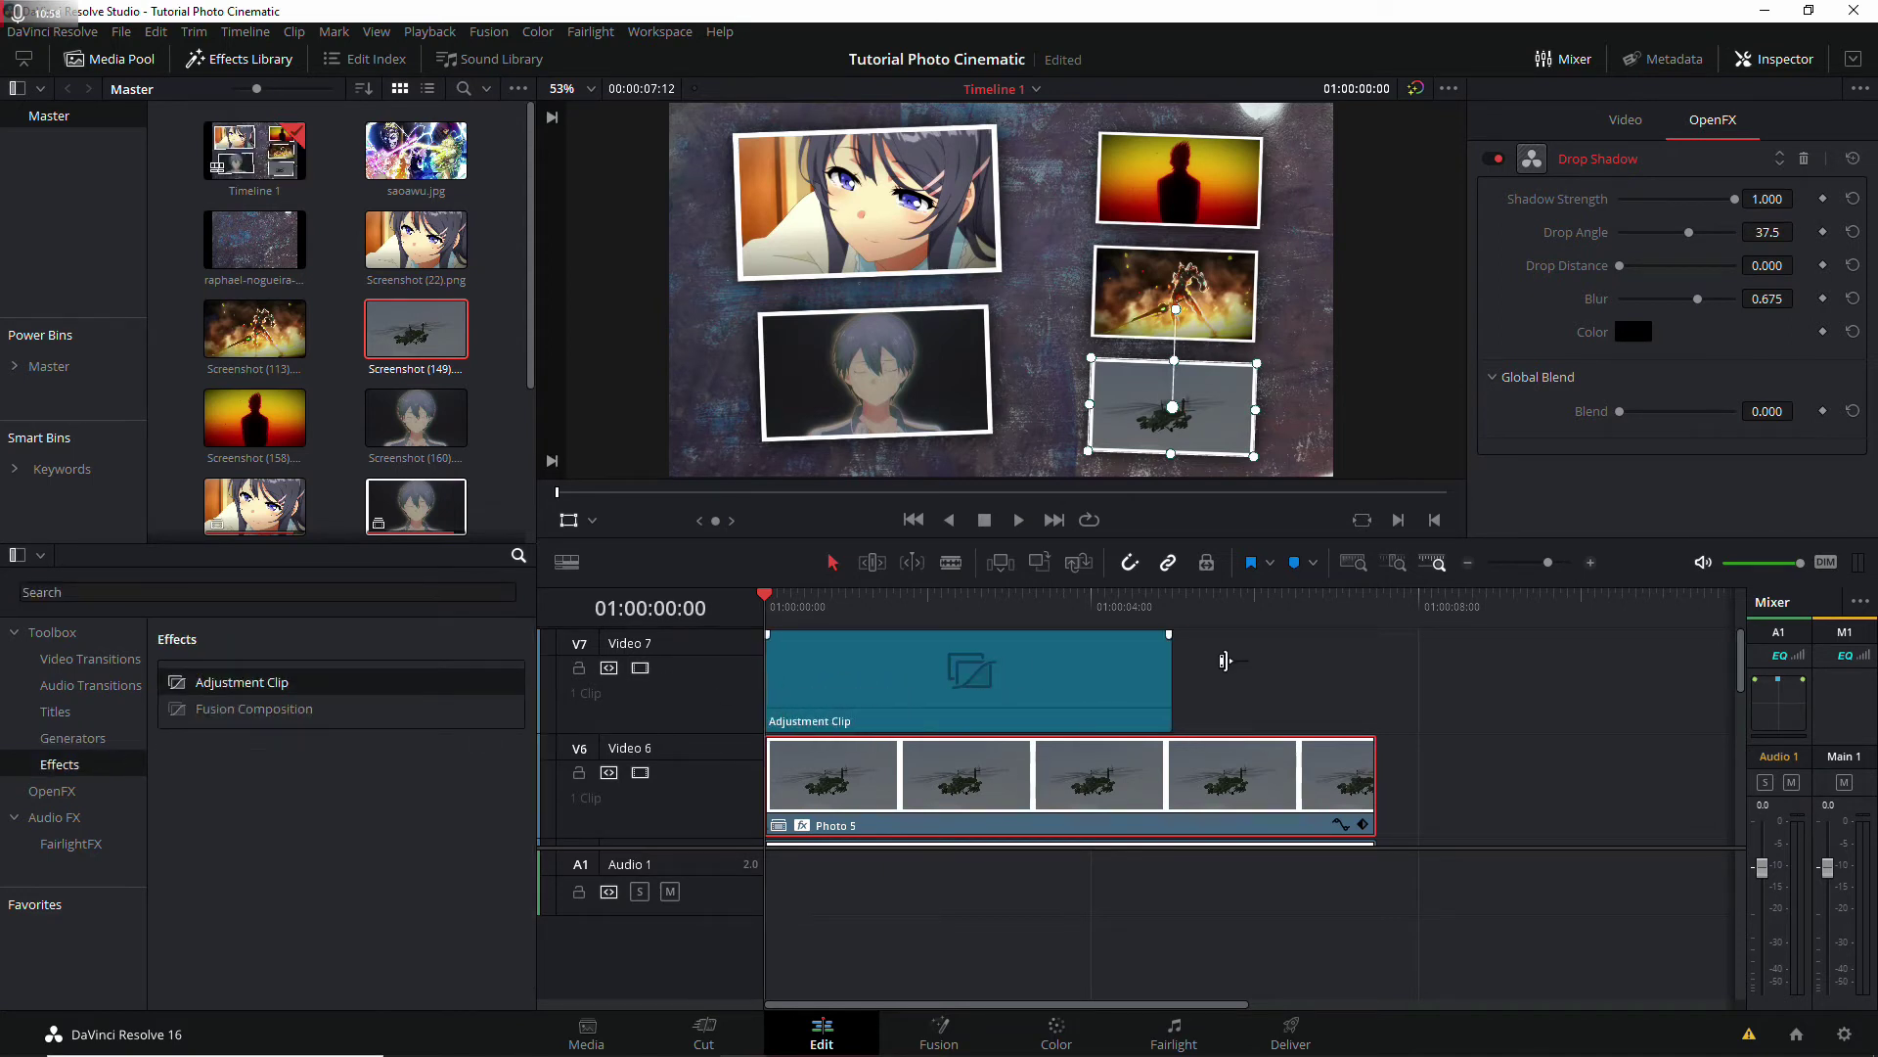
Step: Shorten the adjustment clip, add two copies after it, and roll the cuts to fit
key("End")
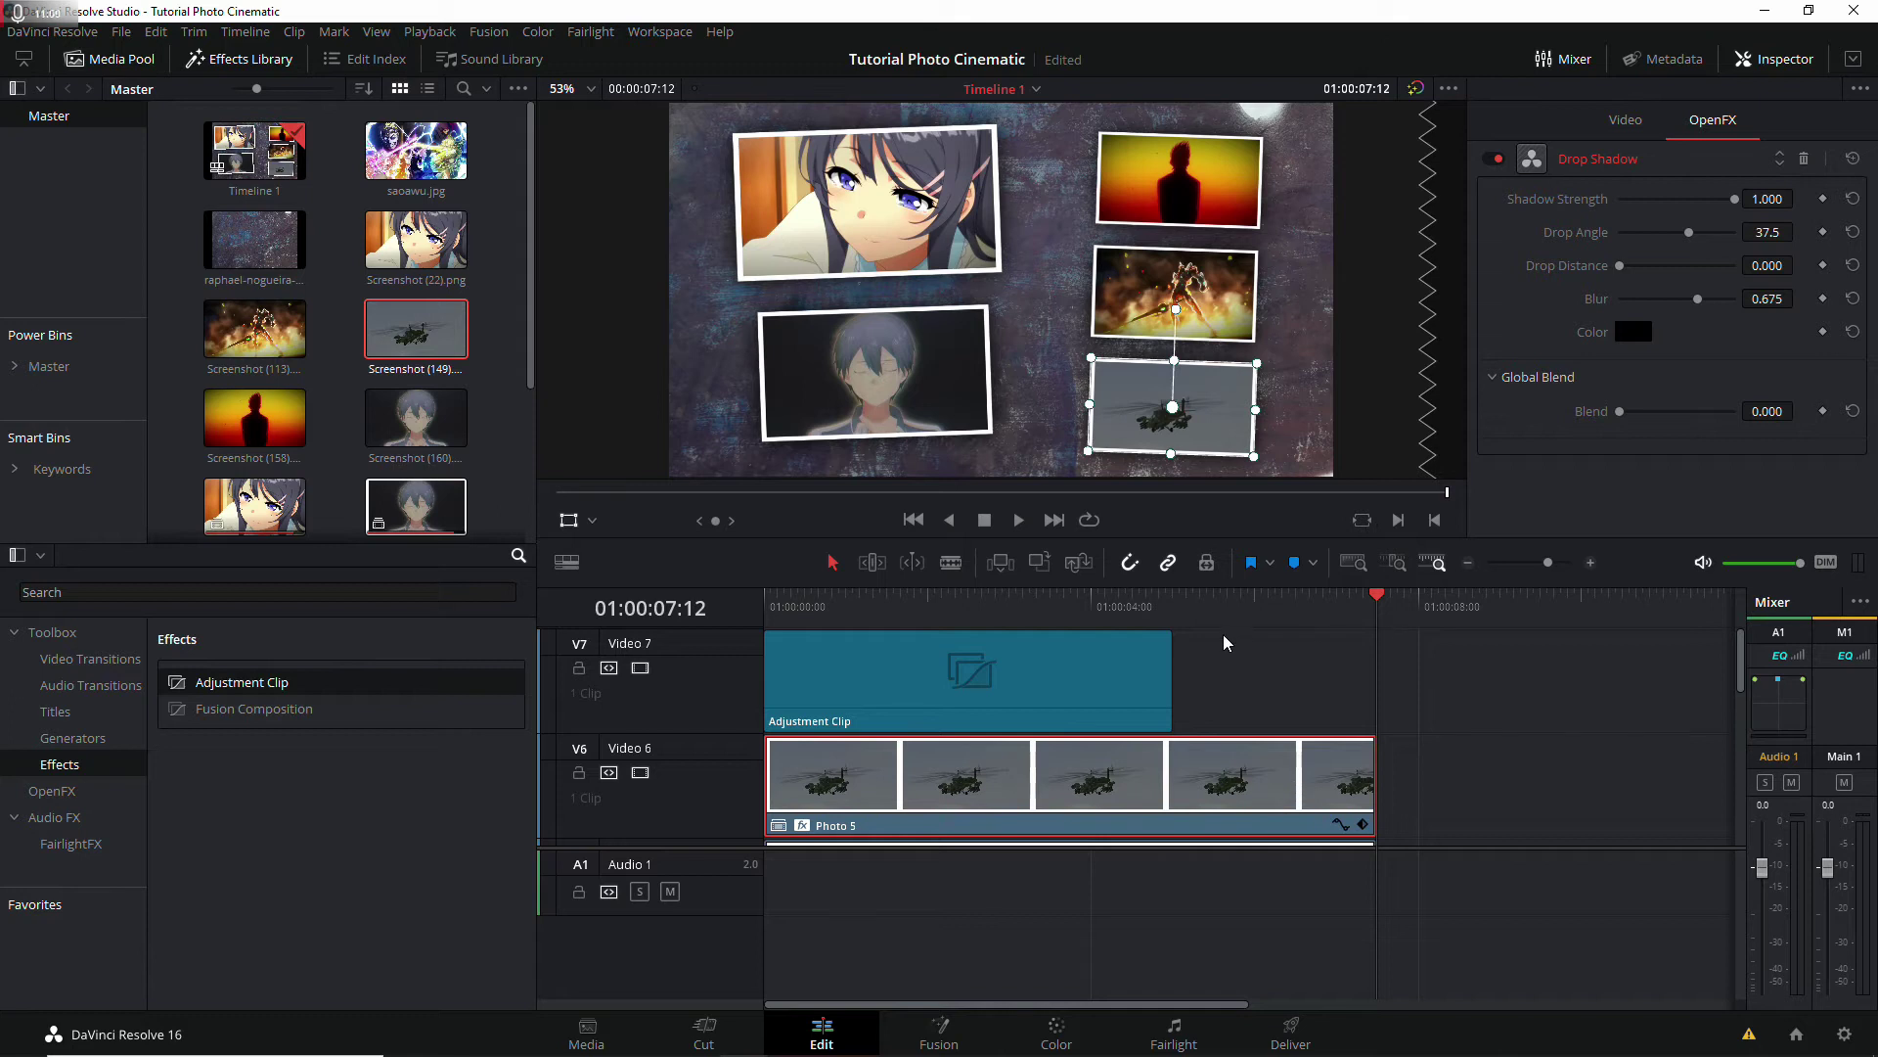
mouse_move(1173, 681)
left_mouse_down()
mouse_move(977, 674)
mouse_move(1123, 701)
mouse_move(1076, 701)
left_mouse_up()
left_click_drag(1087, 700, 1317, 689)
left_click_drag(1200, 675, 1186, 674)
left_click_drag(1416, 677, 1369, 677)
left_click_drag(1177, 668, 1087, 606)
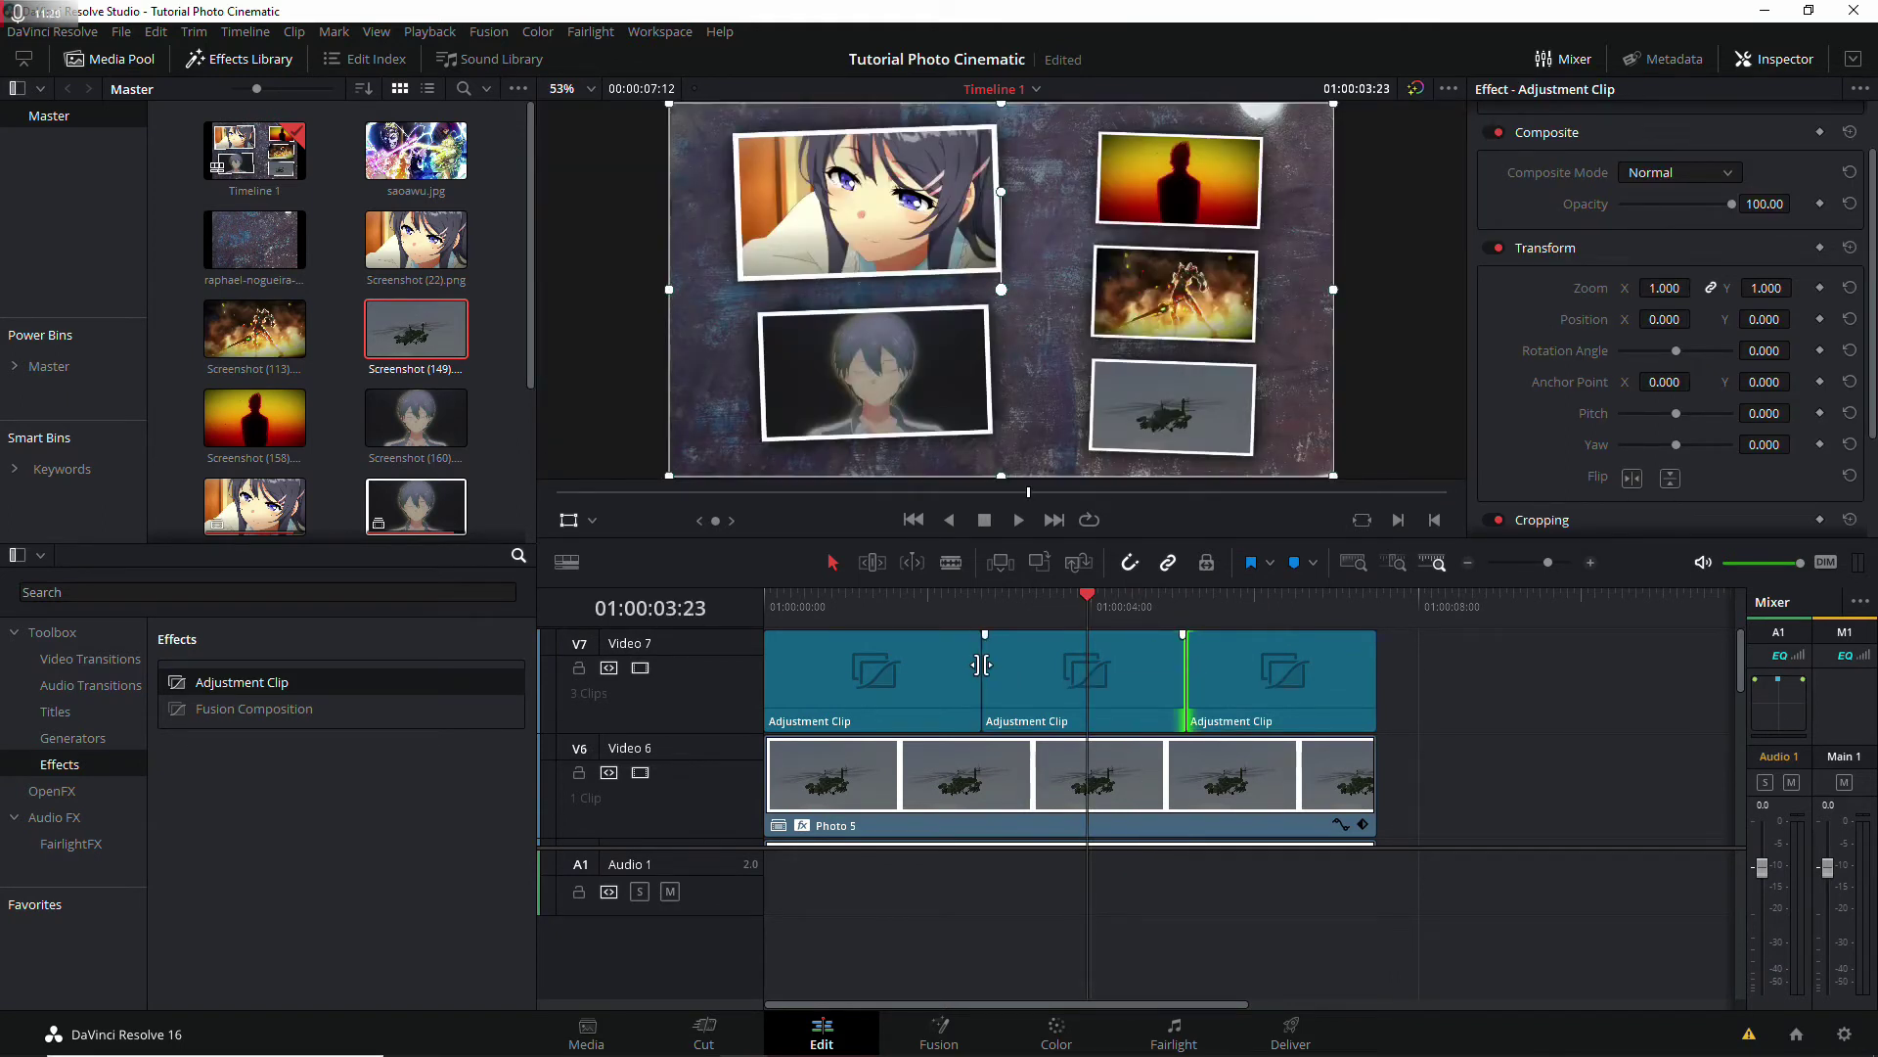
left_click_drag(983, 669, 971, 669)
left_click_drag(1184, 675, 1173, 675)
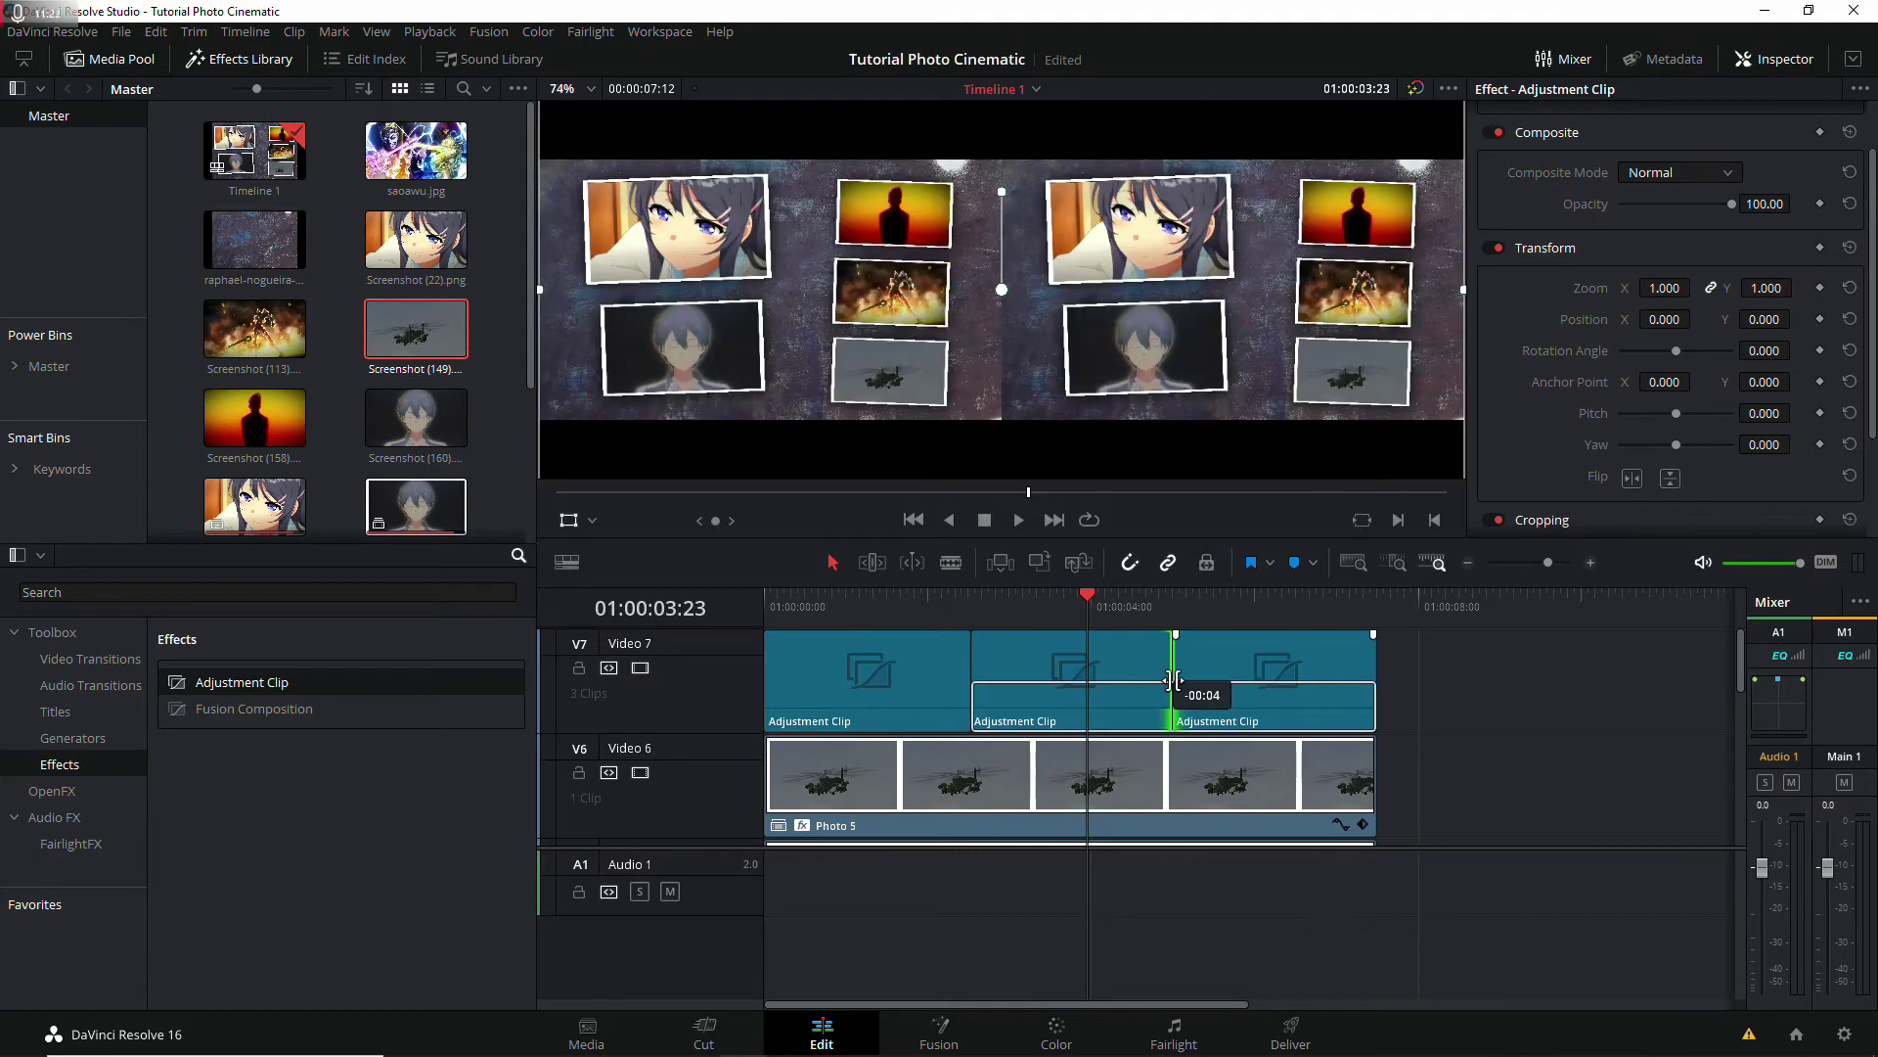
Step: Open the first of the three adjustment clips on the Fusion page
left_click(1464, 698)
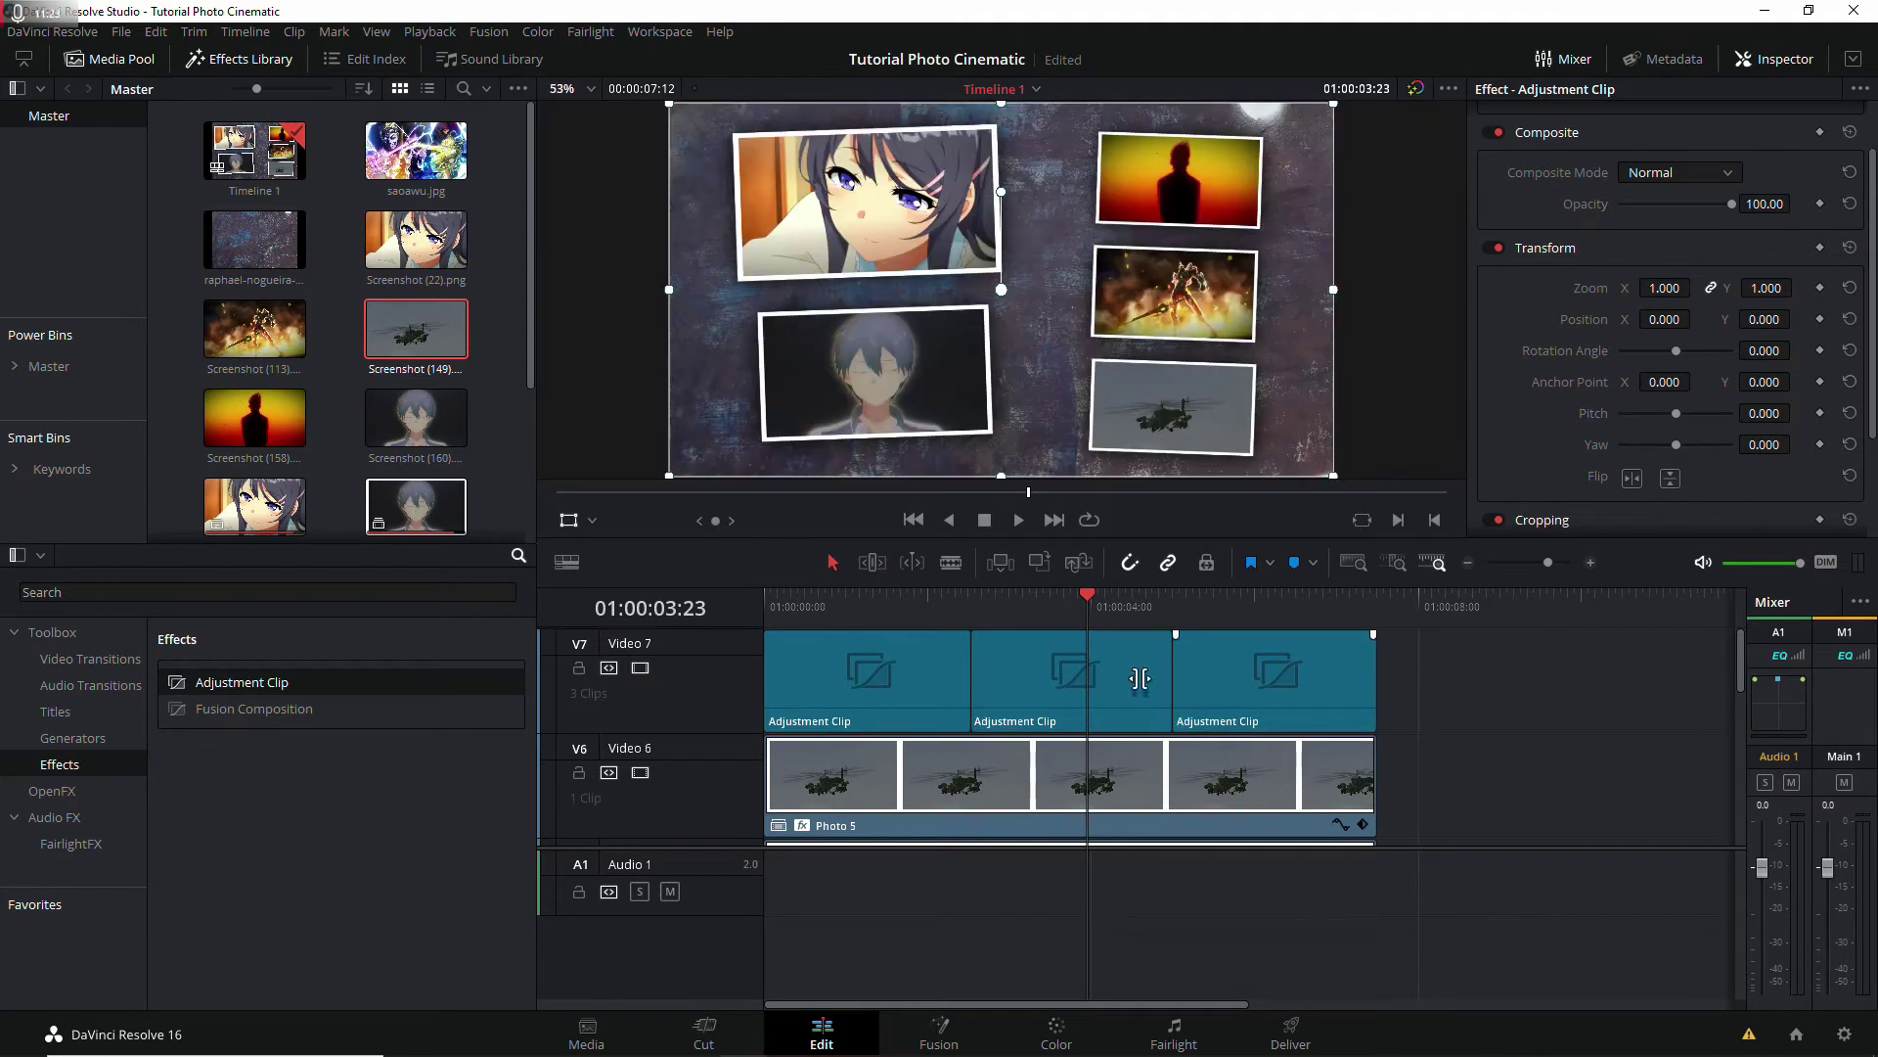
left_click(969, 609)
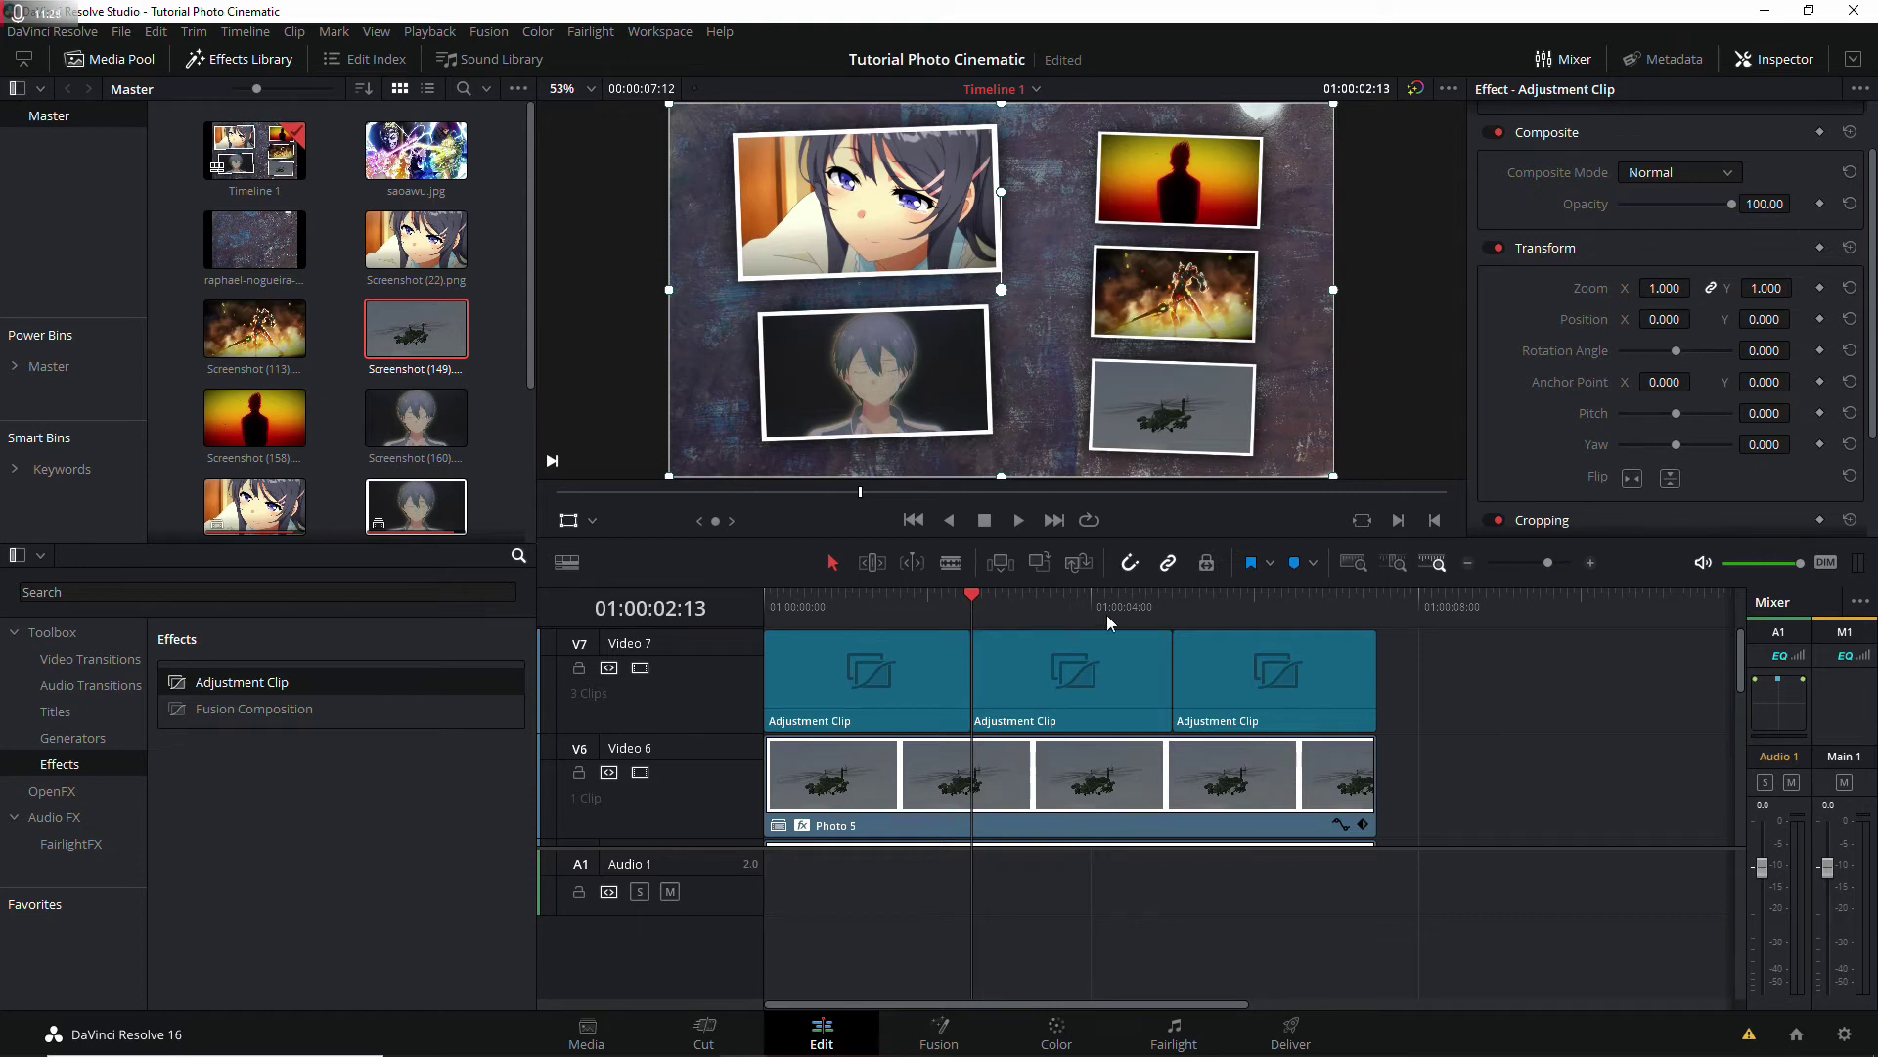
left_click(939, 1034)
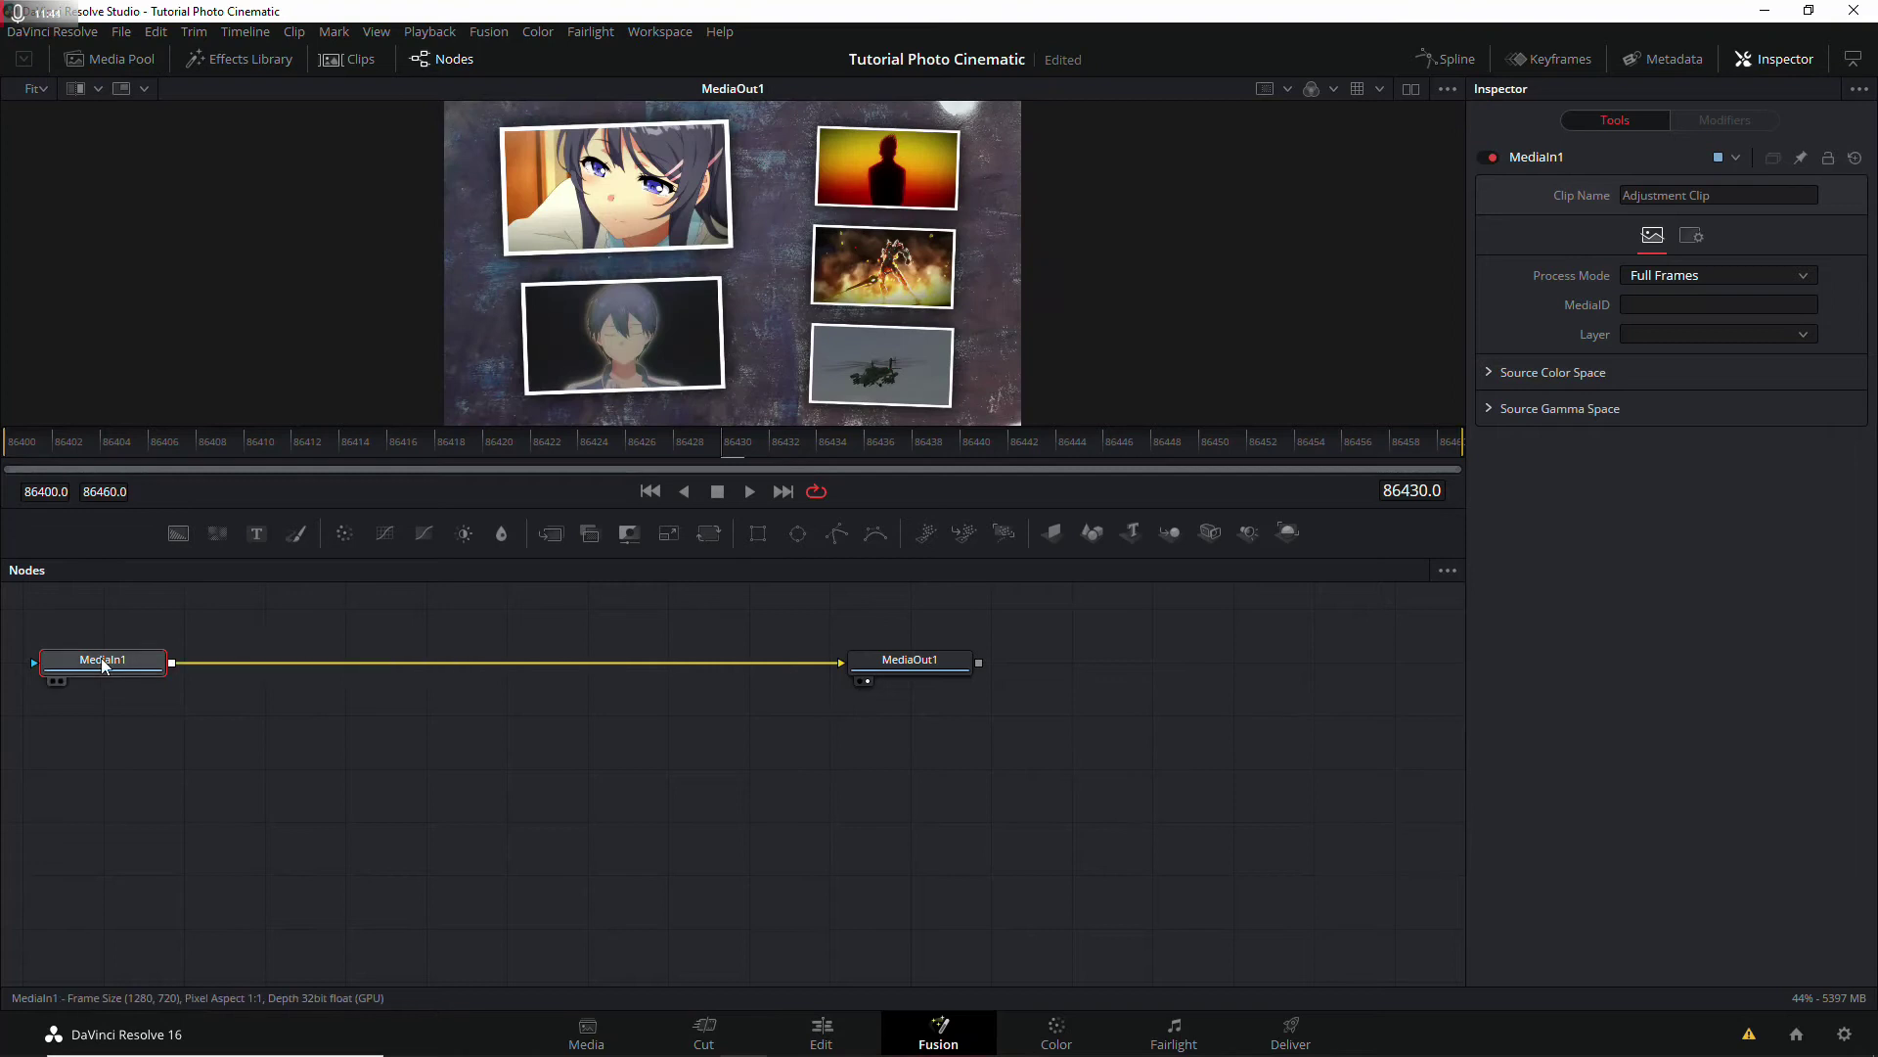
Step: Insert a Transform node between MediaIn1 and MediaOut1
left_click_drag(105, 665, 346, 718)
left_click_drag(923, 666, 1003, 720)
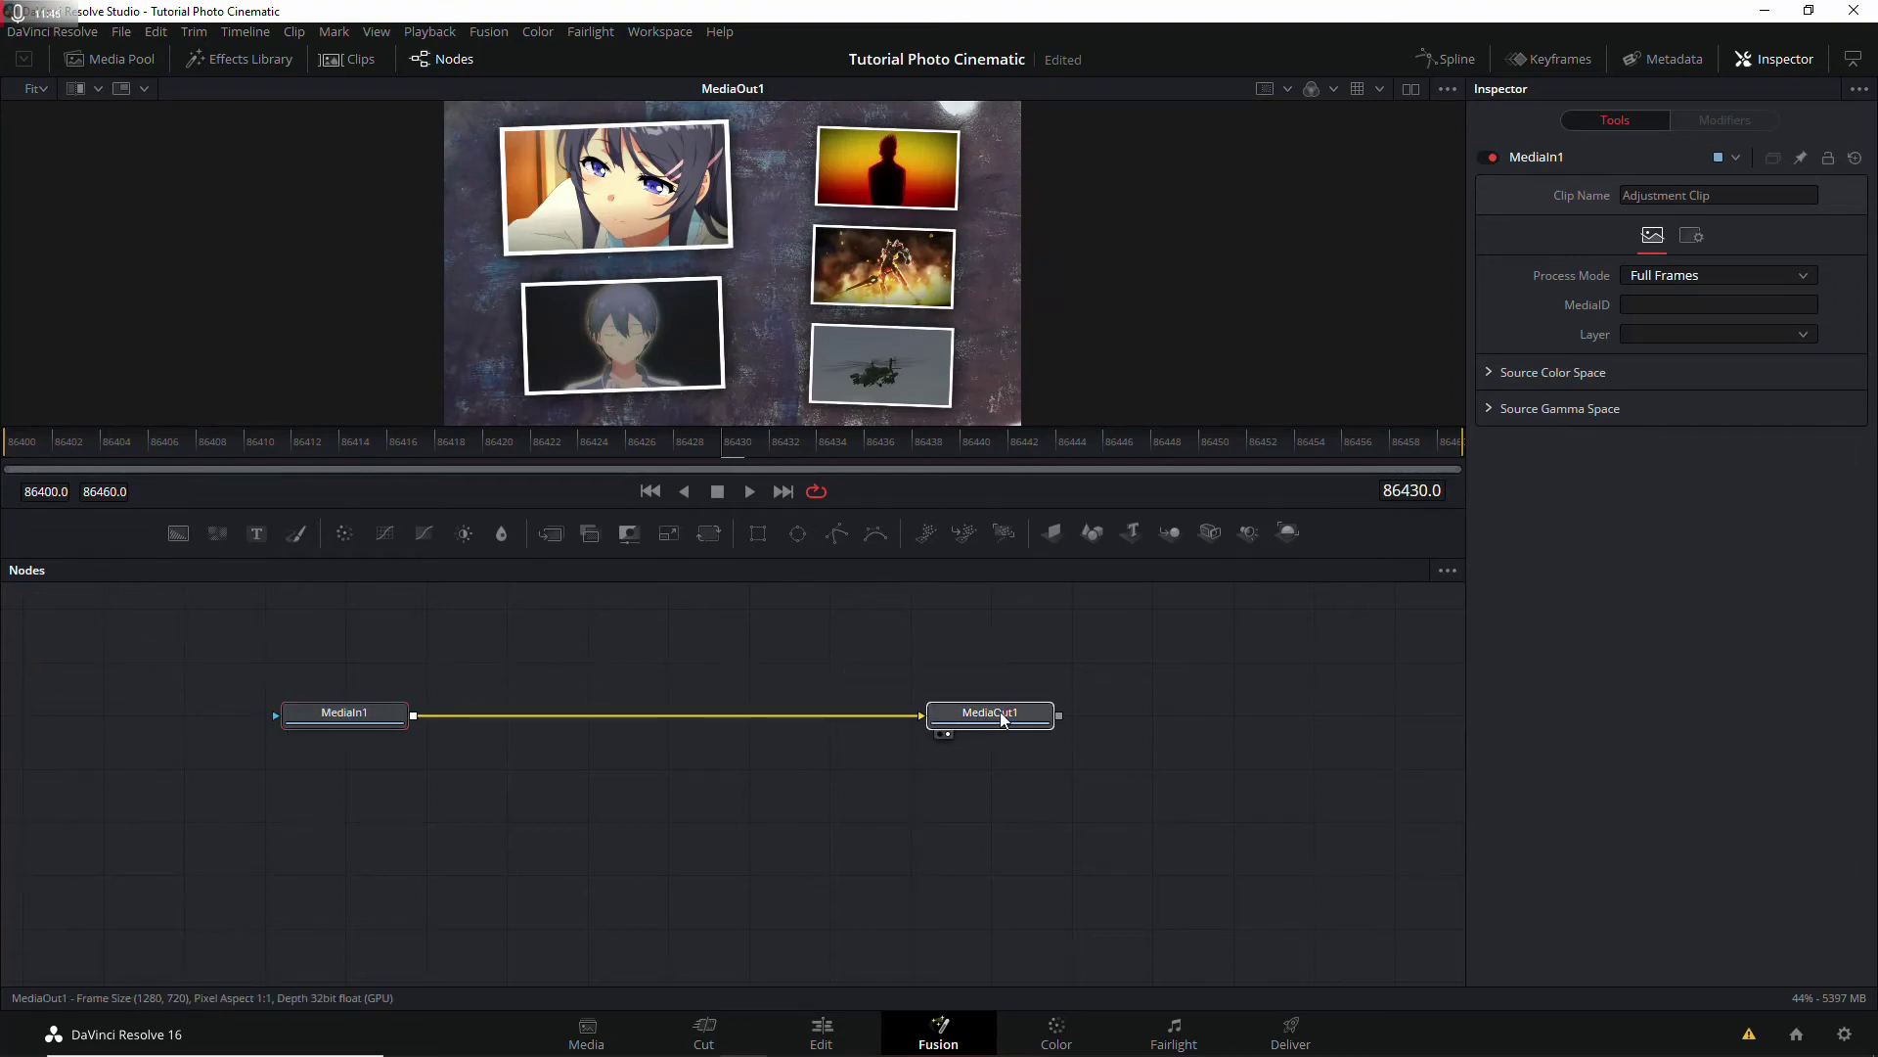
left_click(1003, 719)
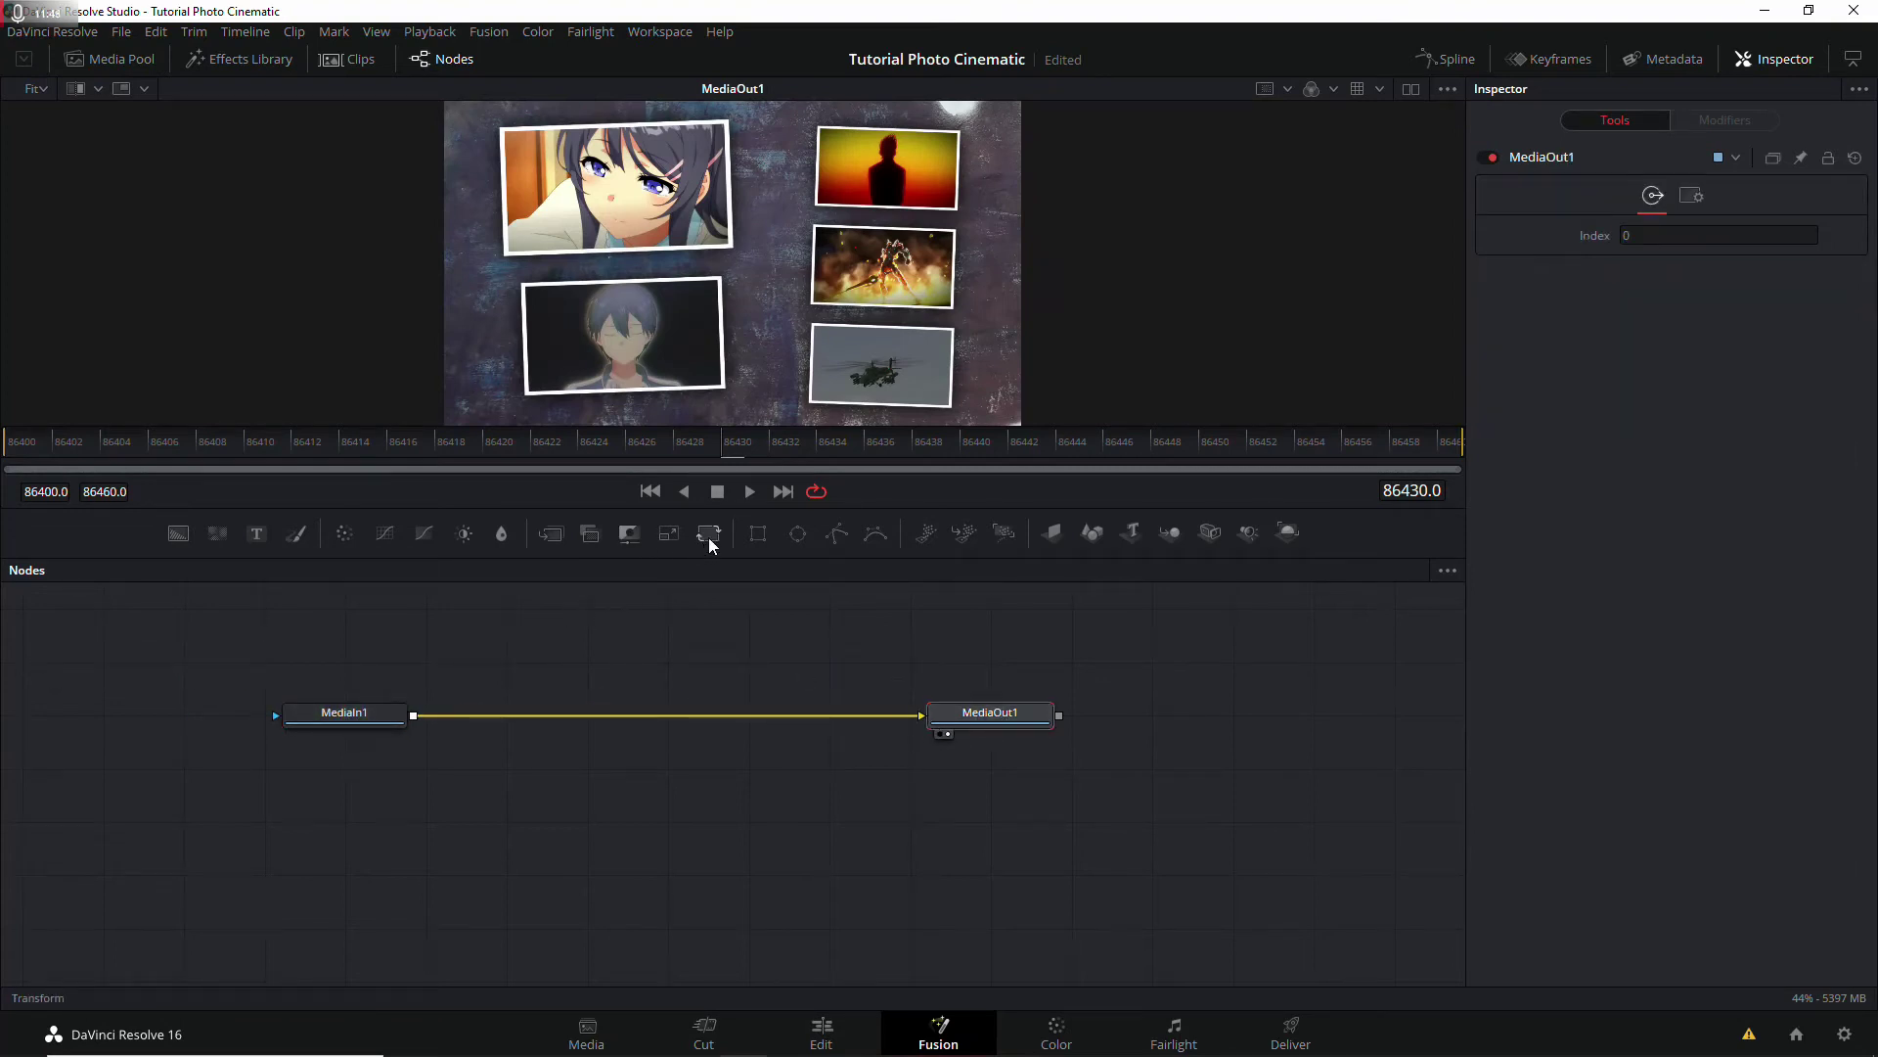
left_click_drag(709, 536, 671, 712)
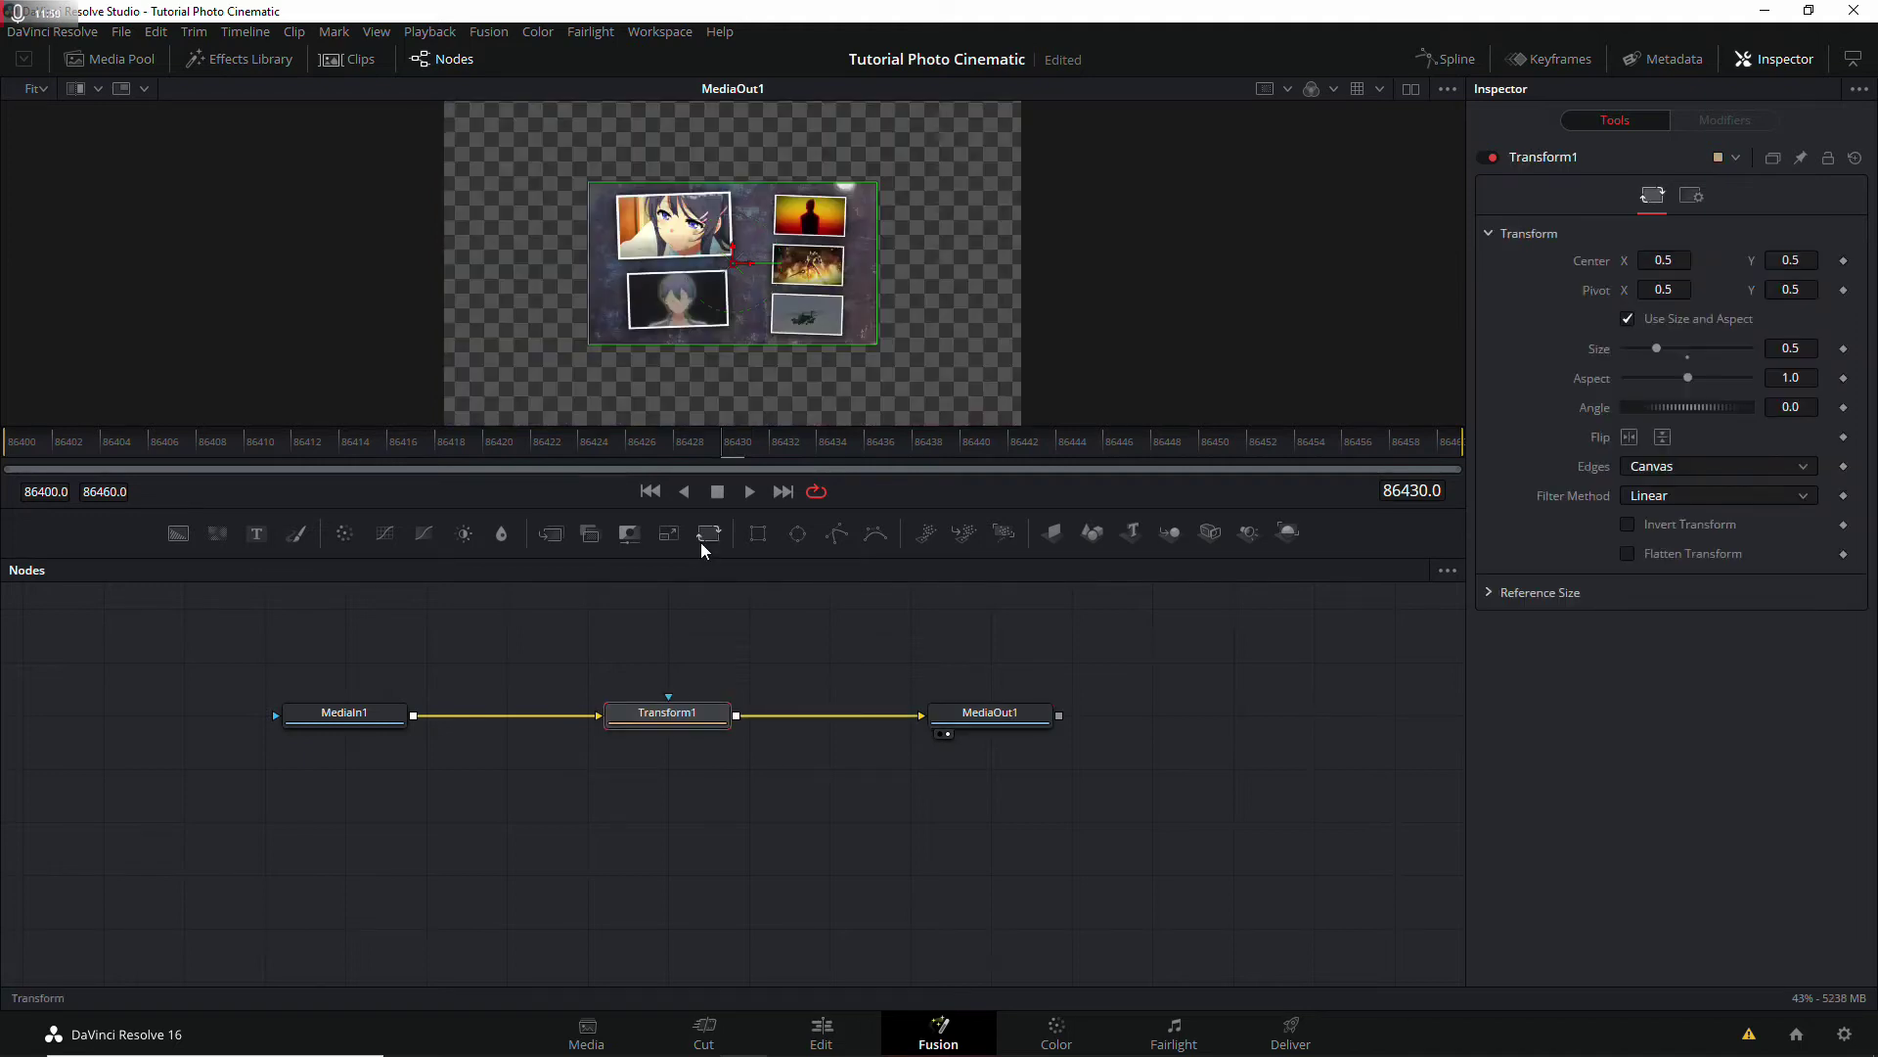
Step: Scale the collage up to Size 2.0 in the Transform1 Inspector
left_click(1688, 358)
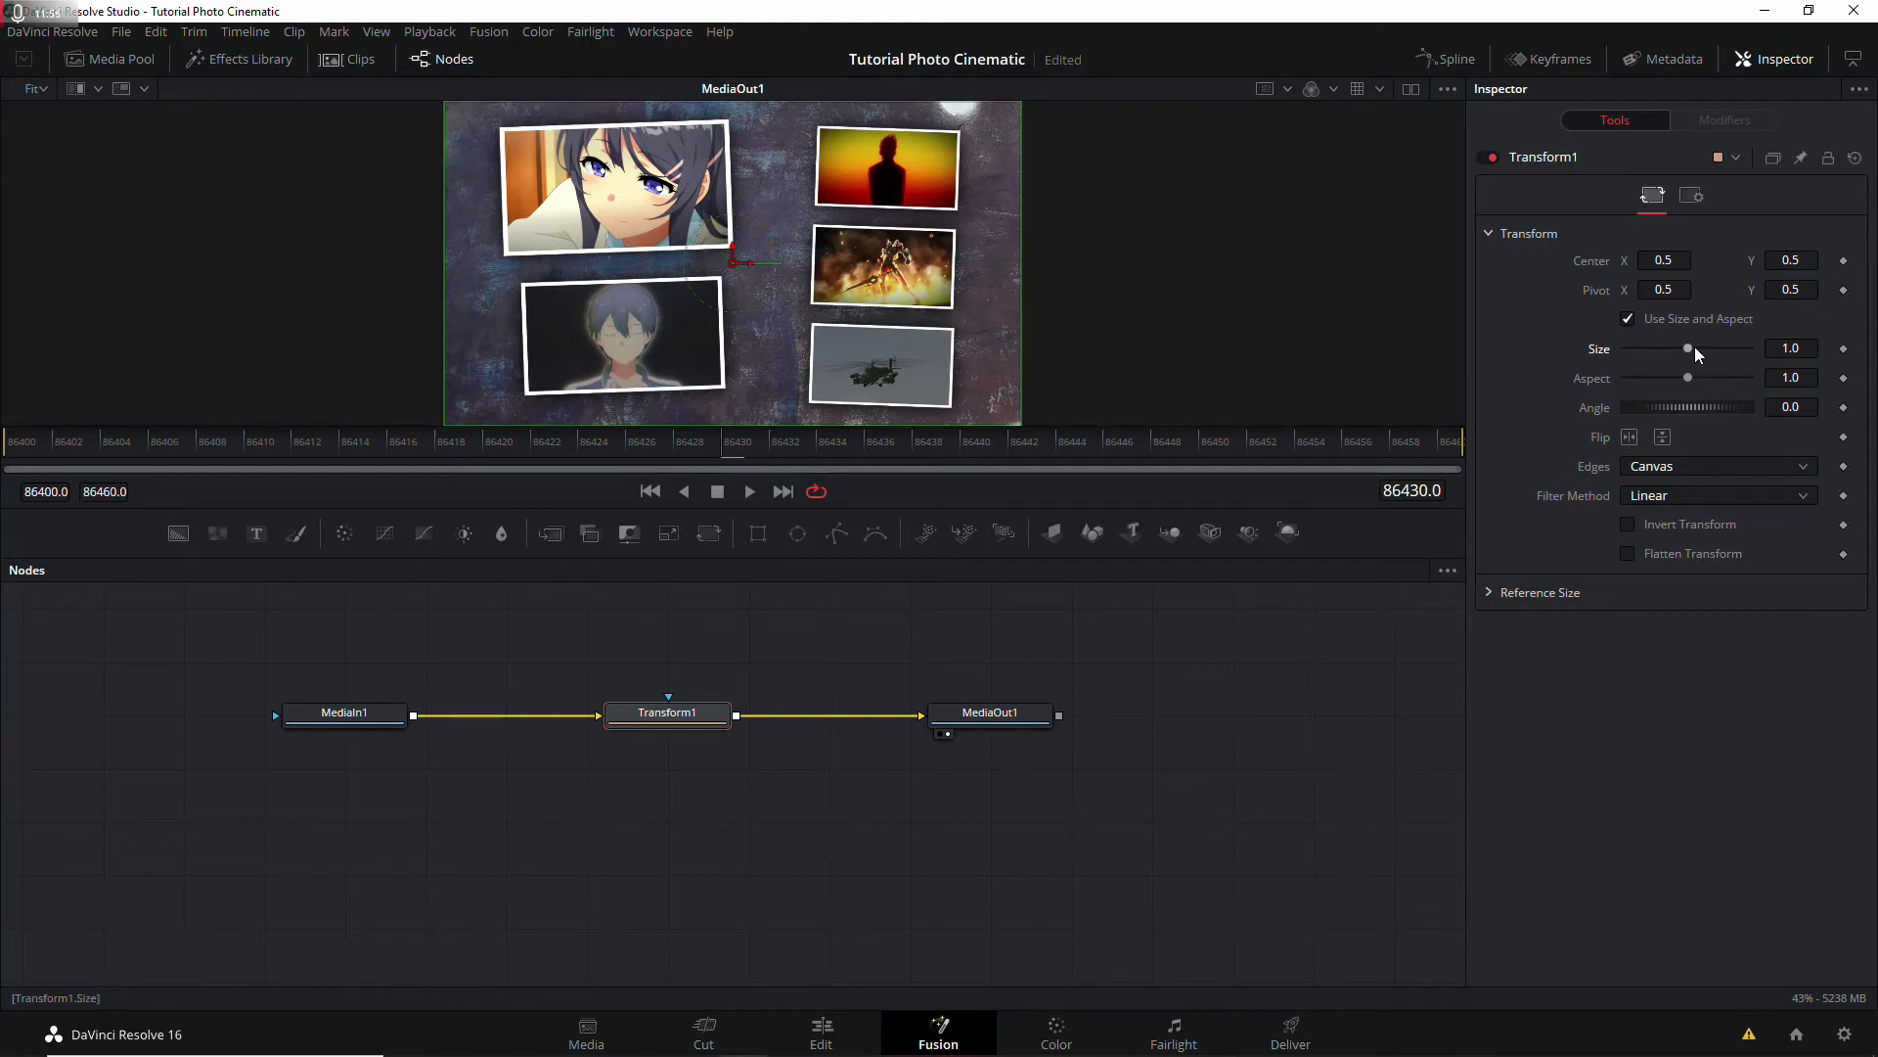
left_click_drag(1695, 348, 1711, 352)
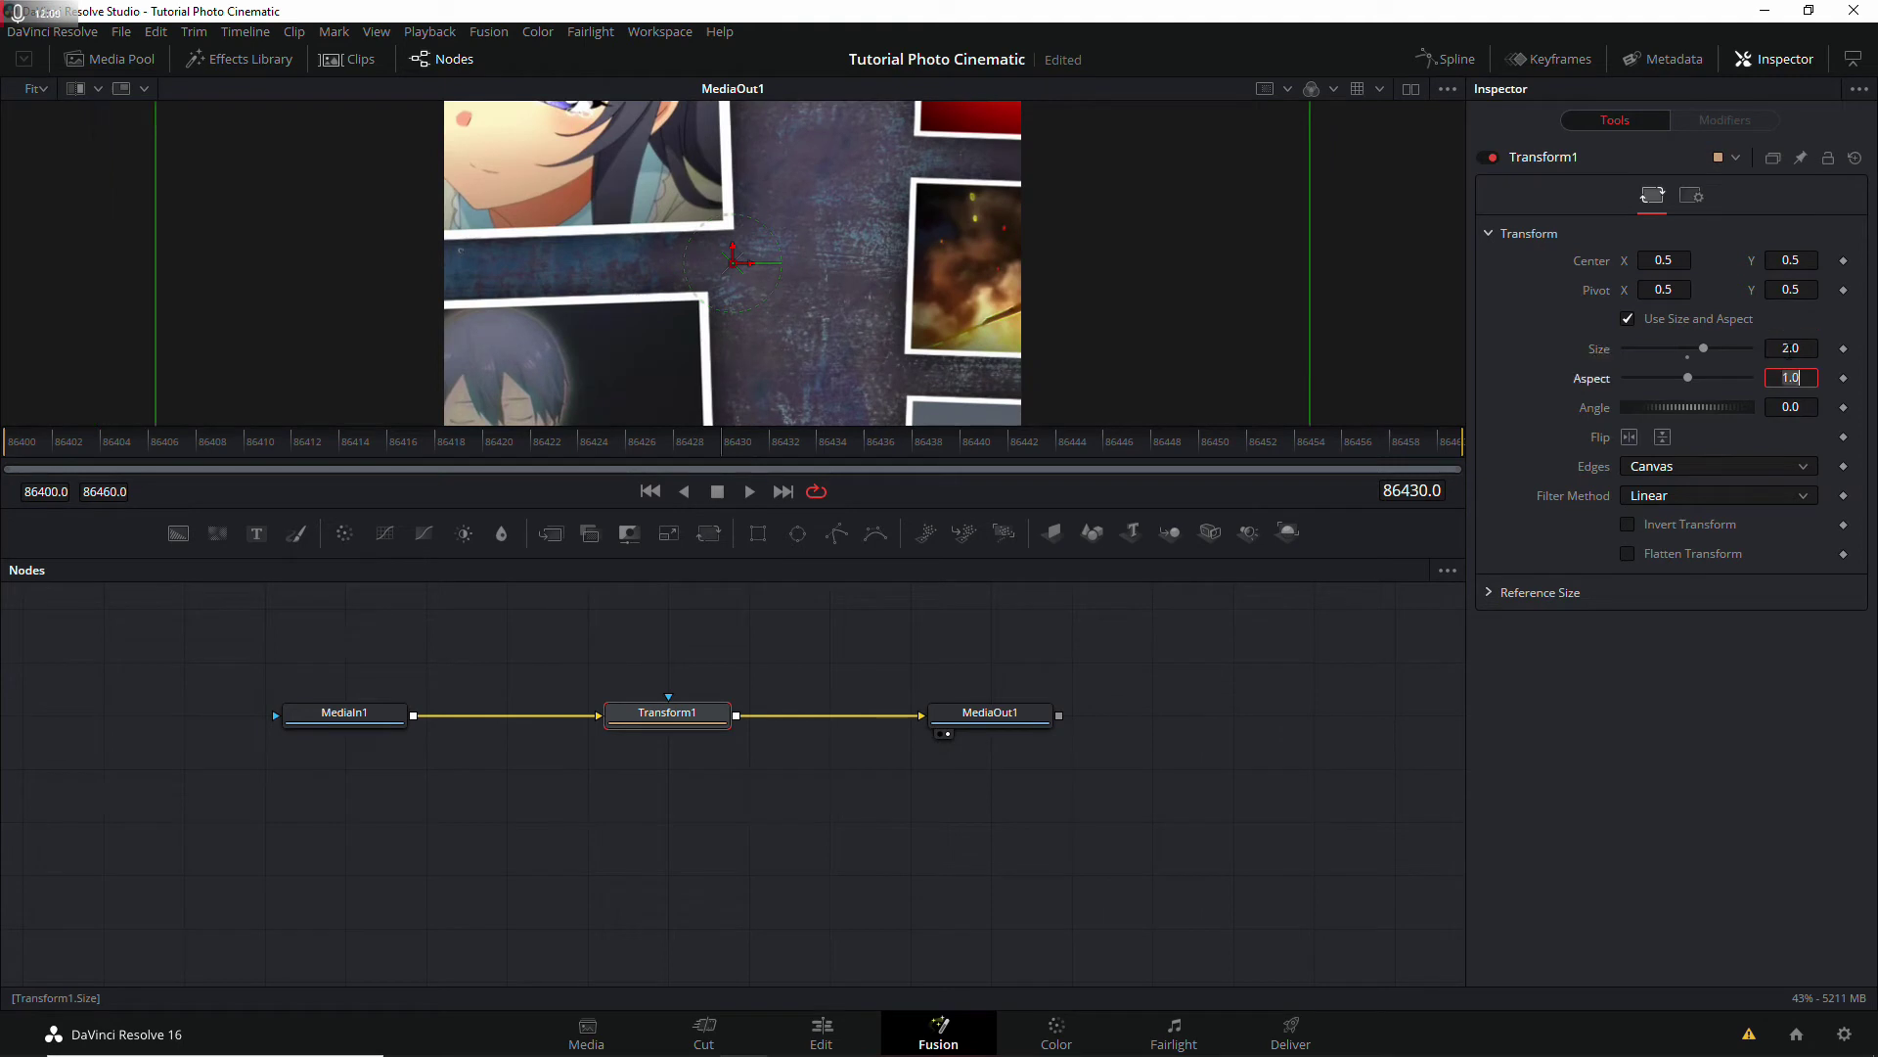
key("Tab")
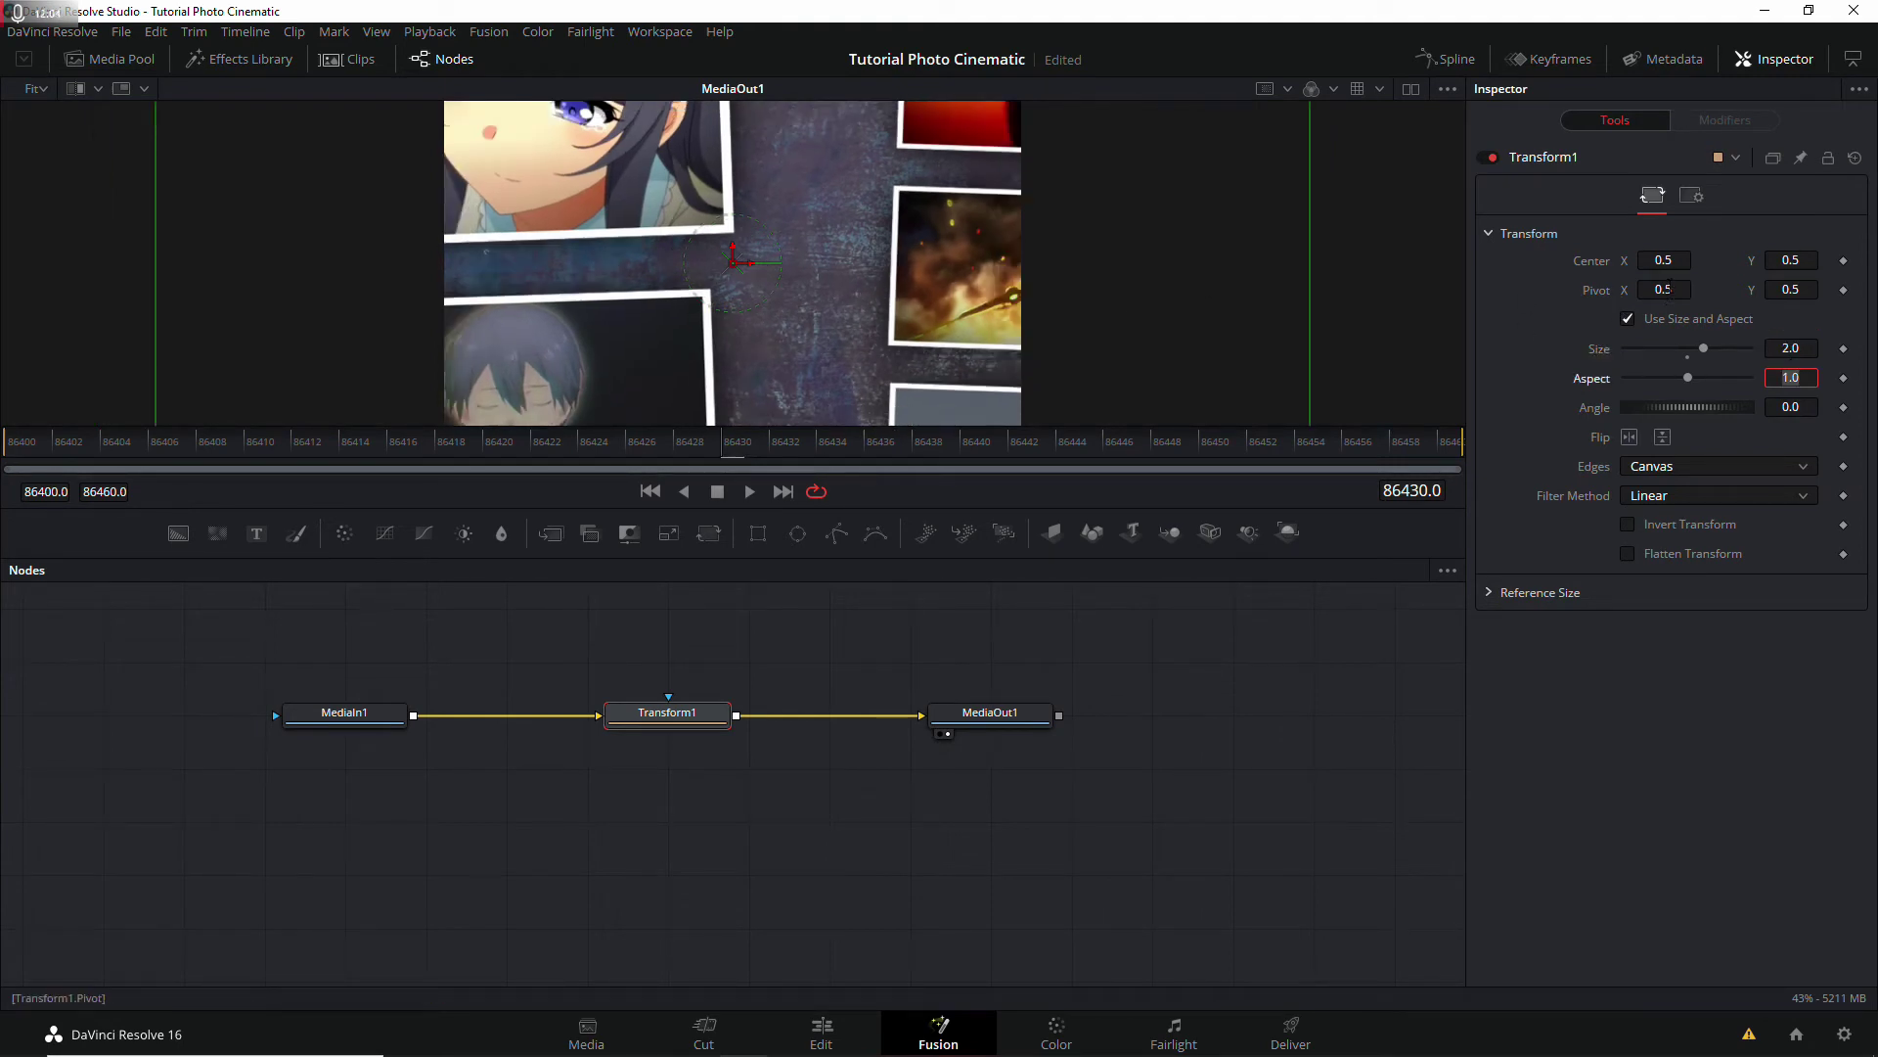
Step: Move the Transform Pivot right and up toward the top right-hand photos
left_click_drag(1668, 289, 1722, 290)
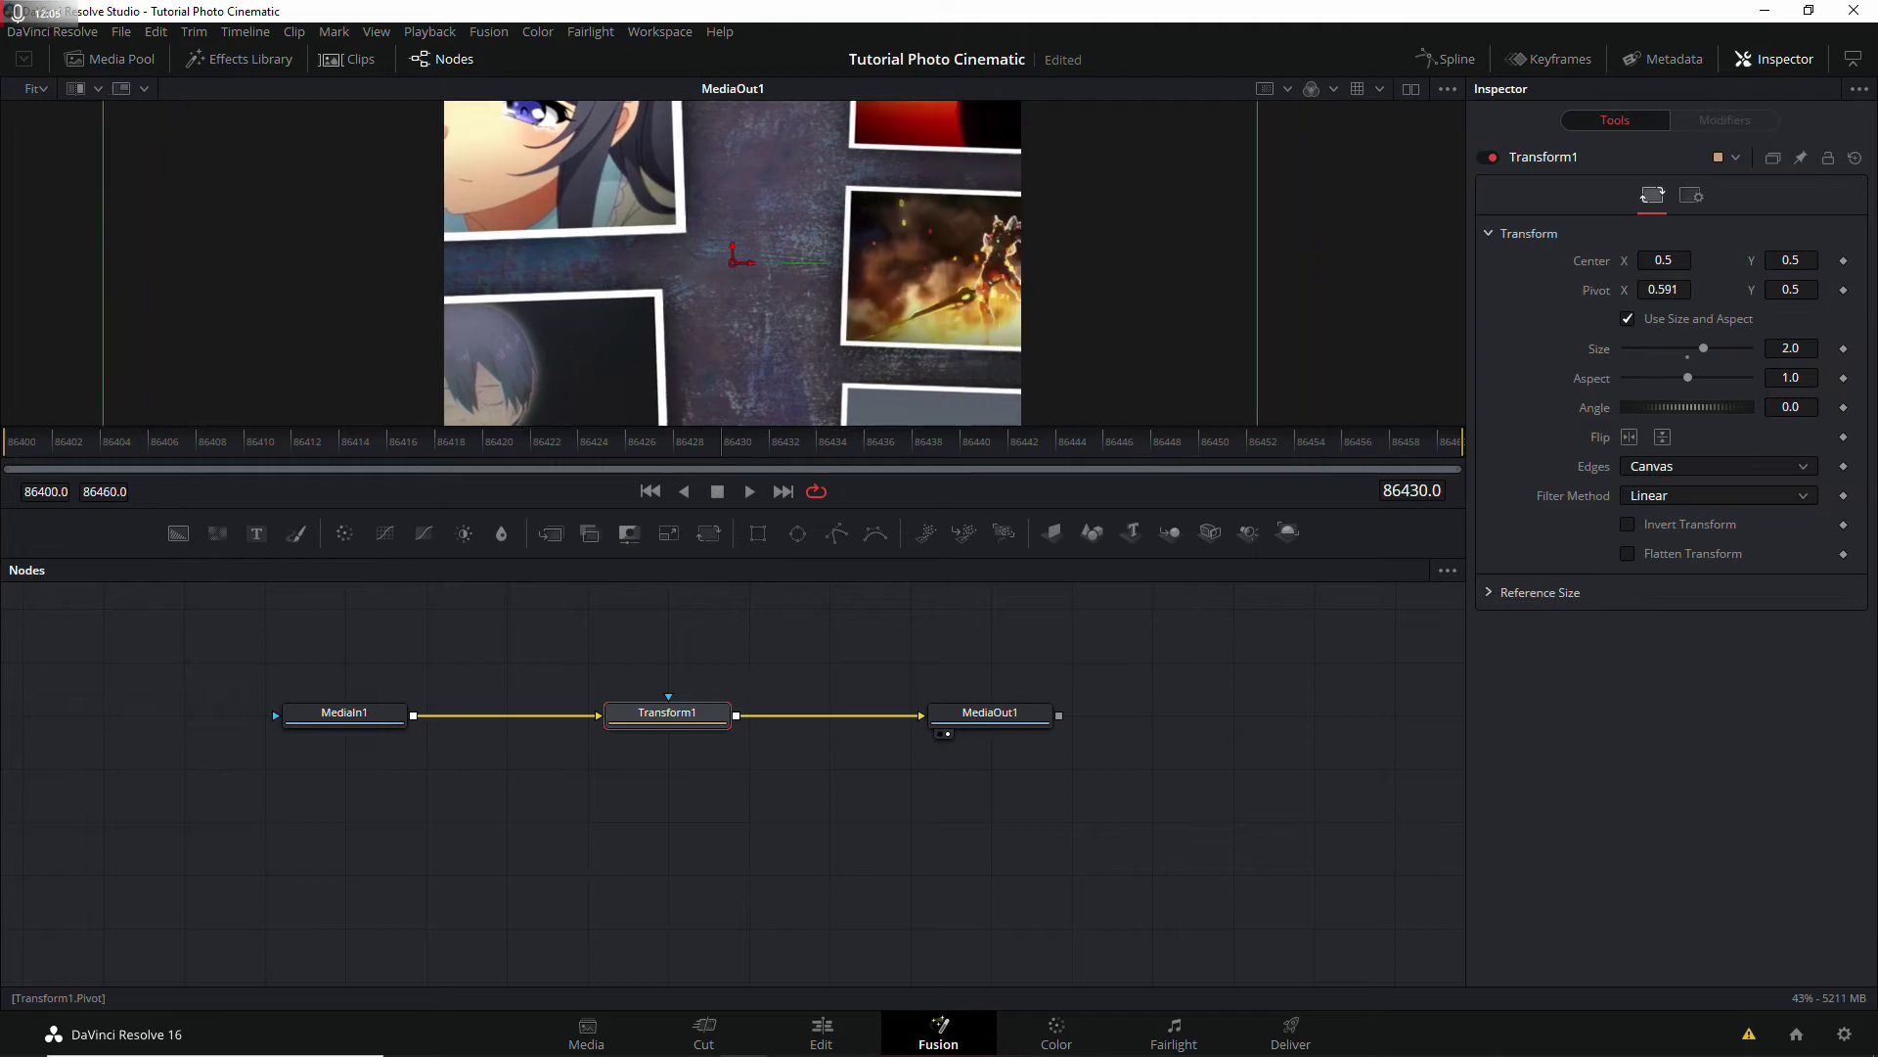
left_click_drag(1722, 290, 1810, 290)
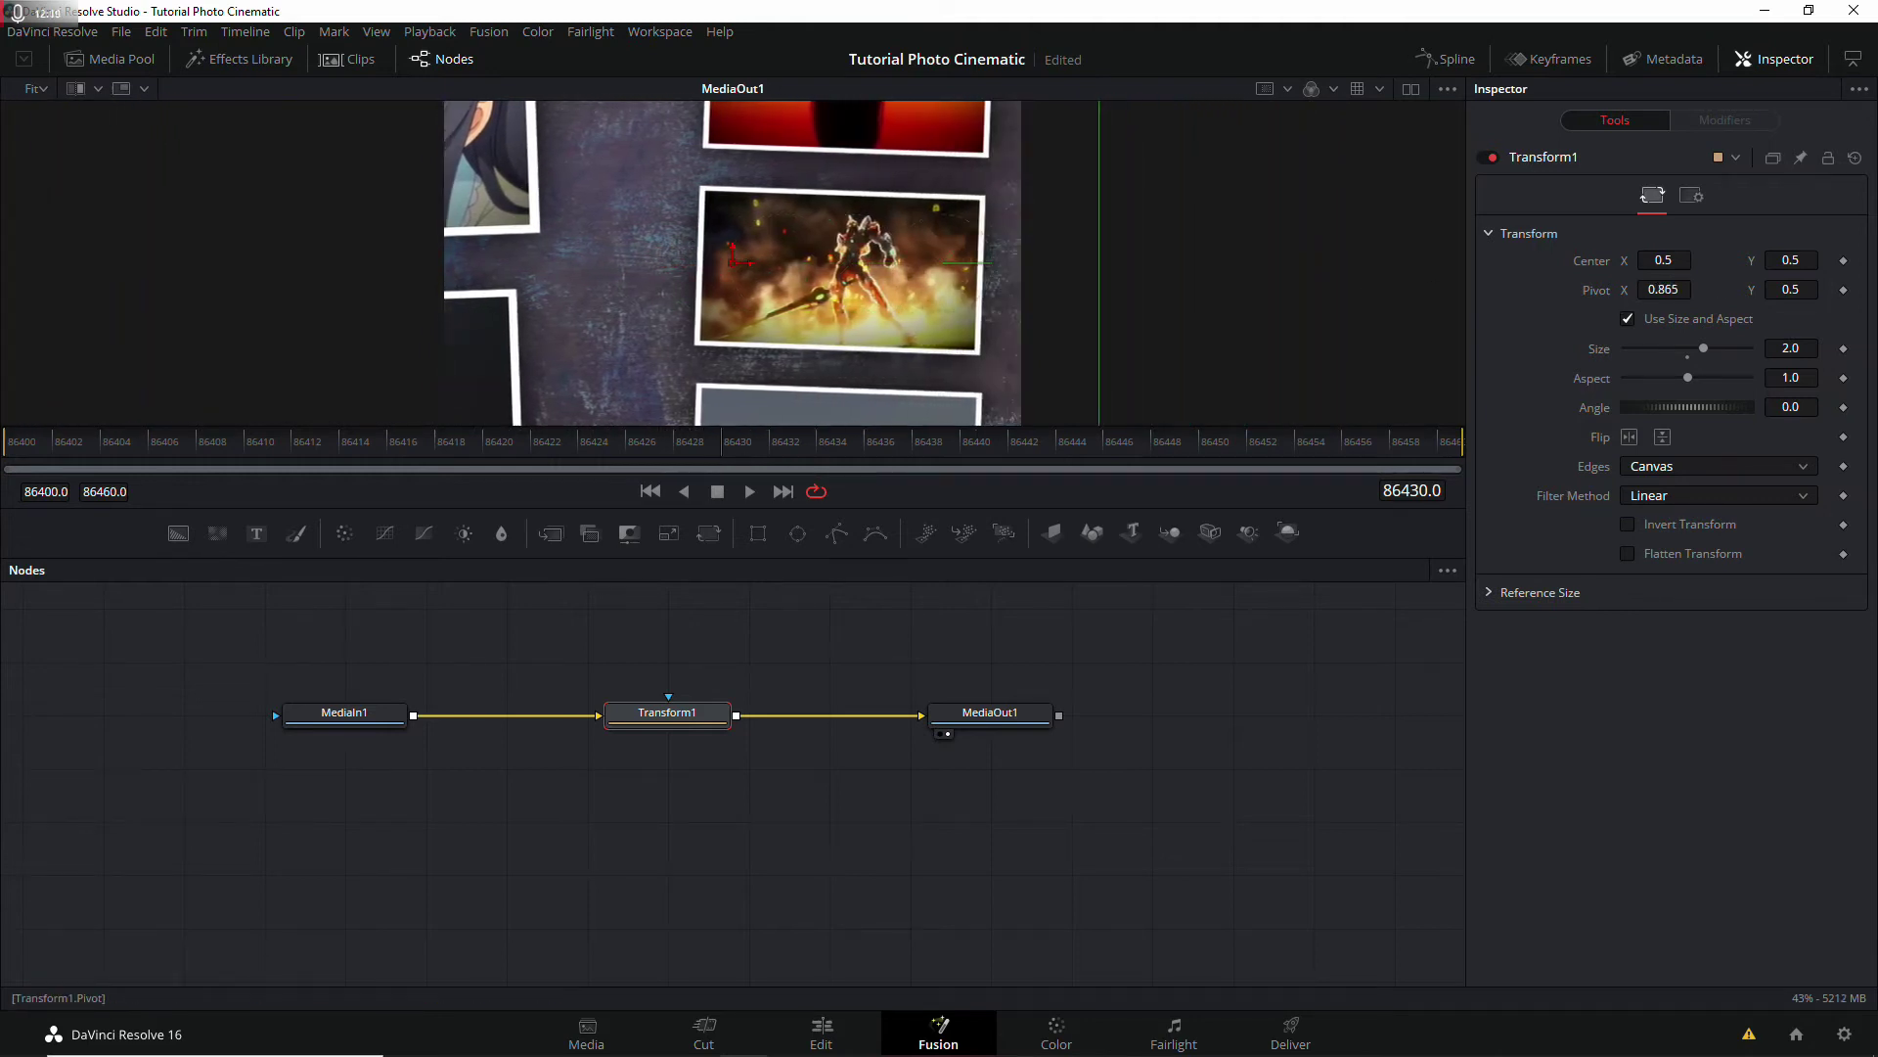
left_click_drag(943, 262, 1012, 262)
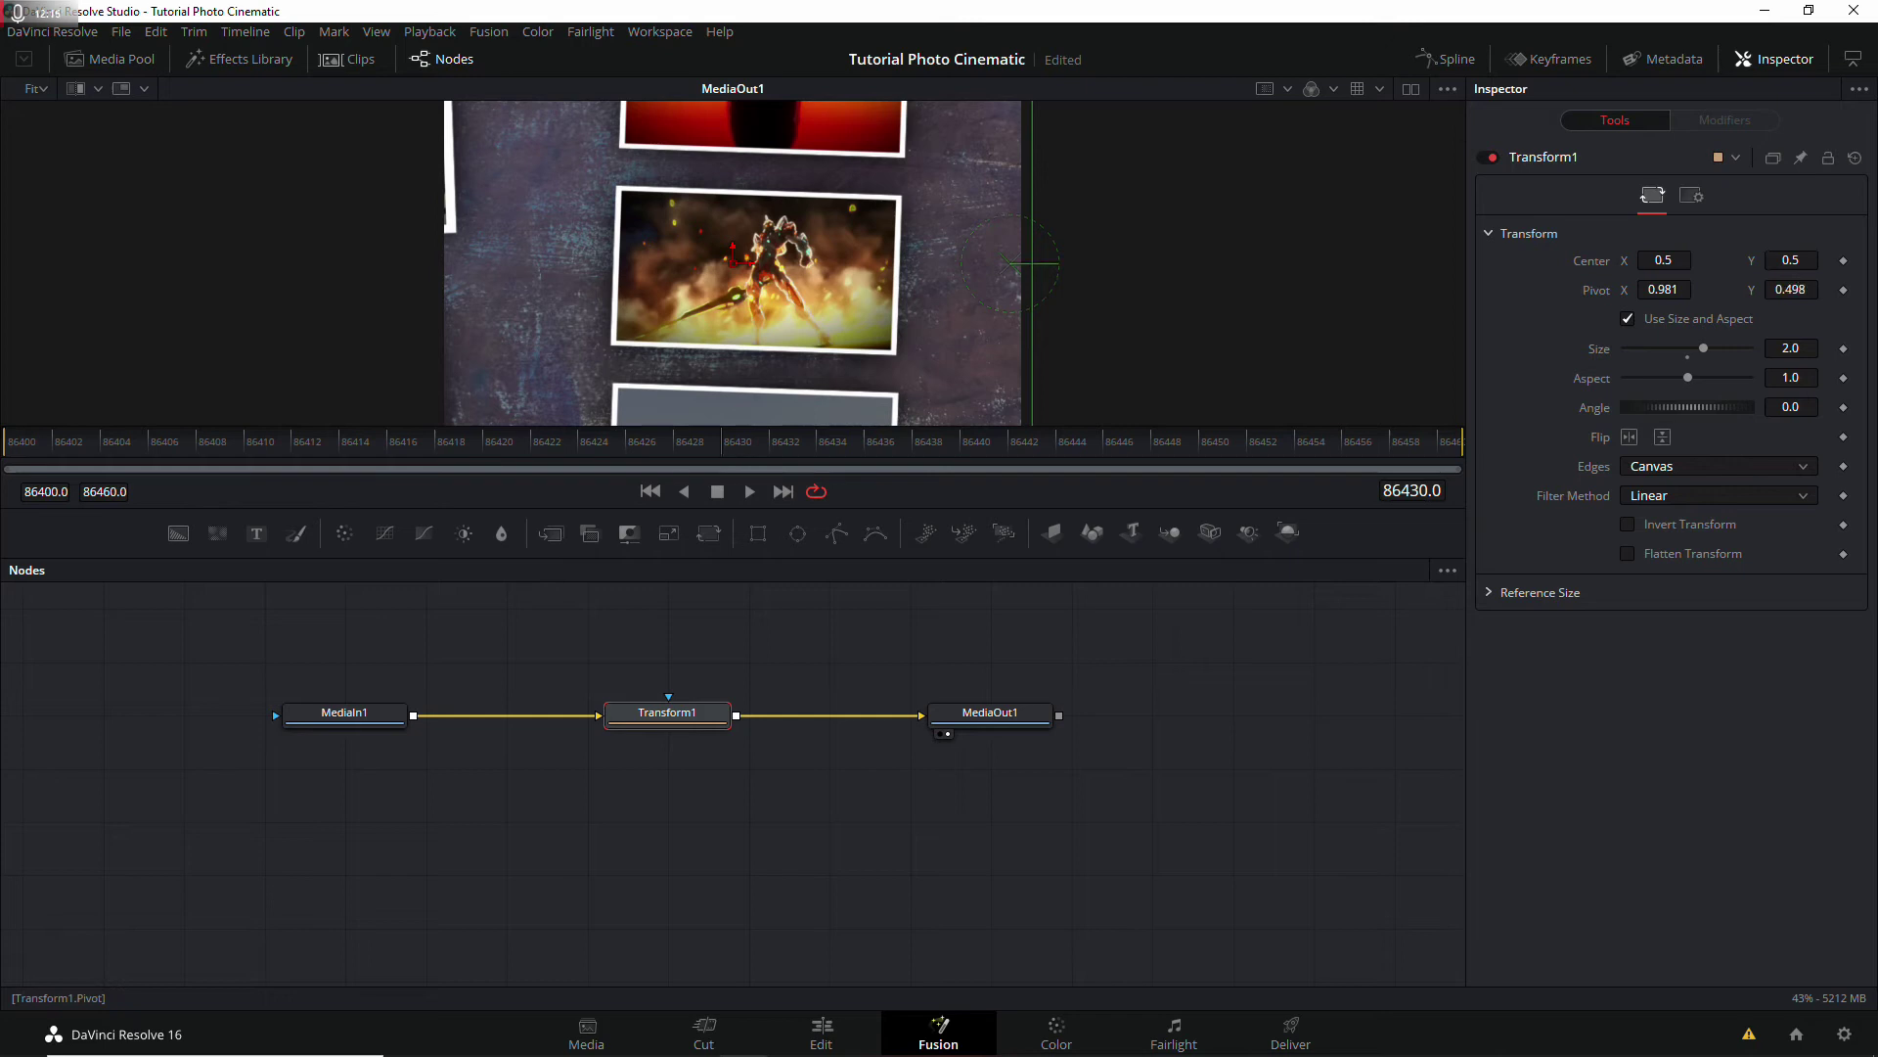
mouse_move(1032, 262)
left_mouse_down()
mouse_move(1037, 114)
mouse_move(1184, 272)
left_mouse_up()
Step: Enlarge the collage to Size 3.0
scroll(1184, 272, "down", 1)
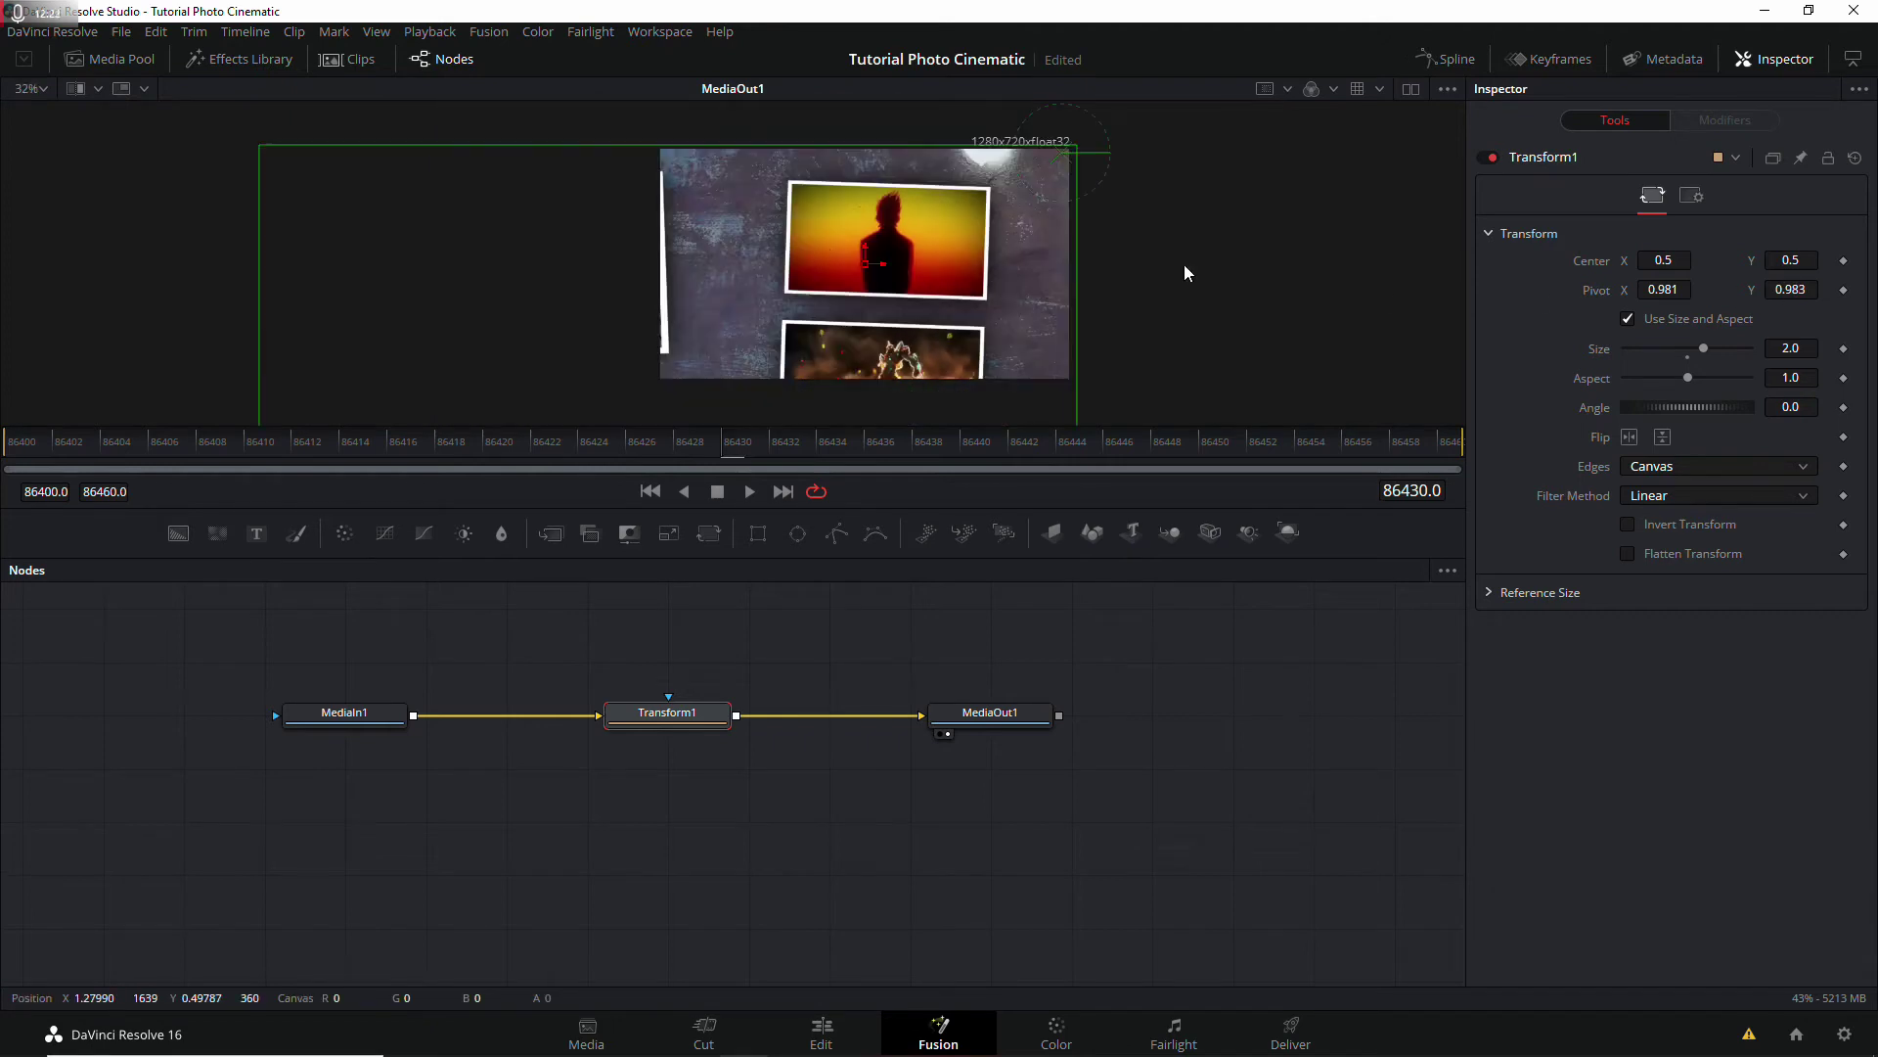
left_click(38, 90)
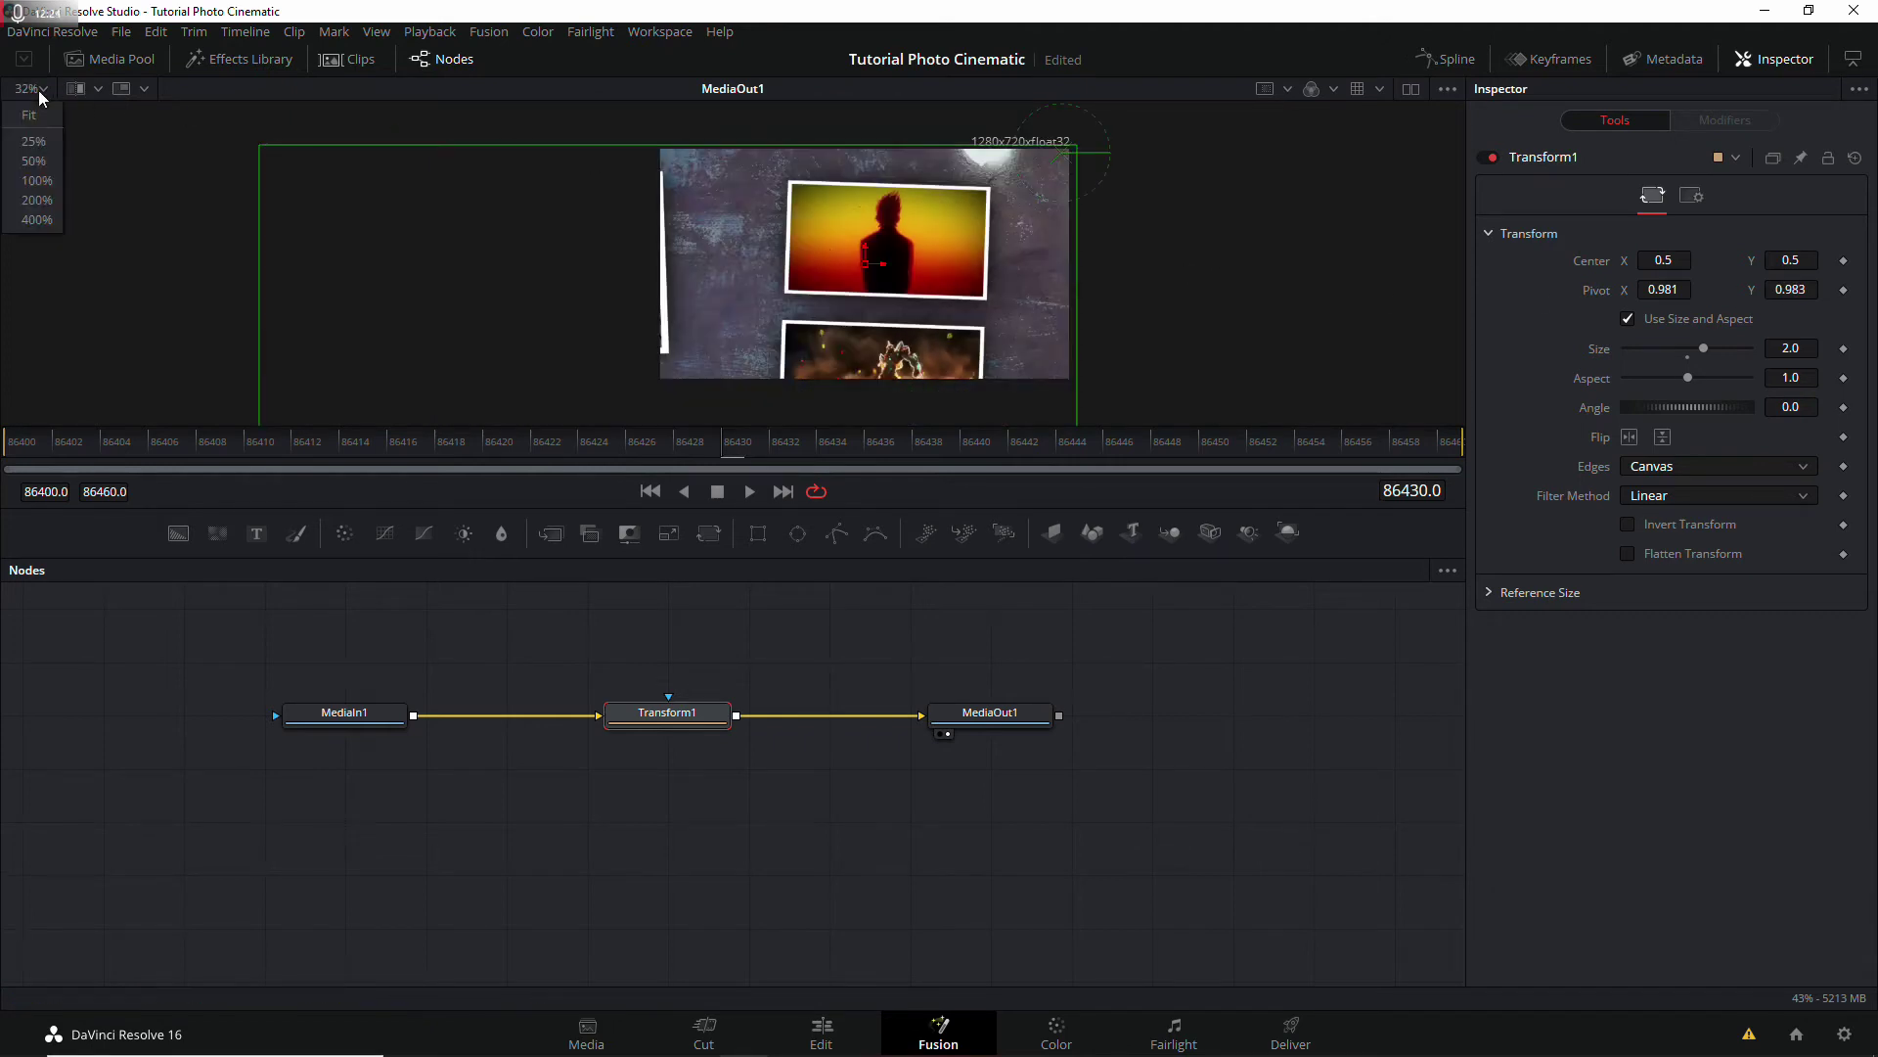
left_click(45, 142)
scroll(1150, 182, "up", 1)
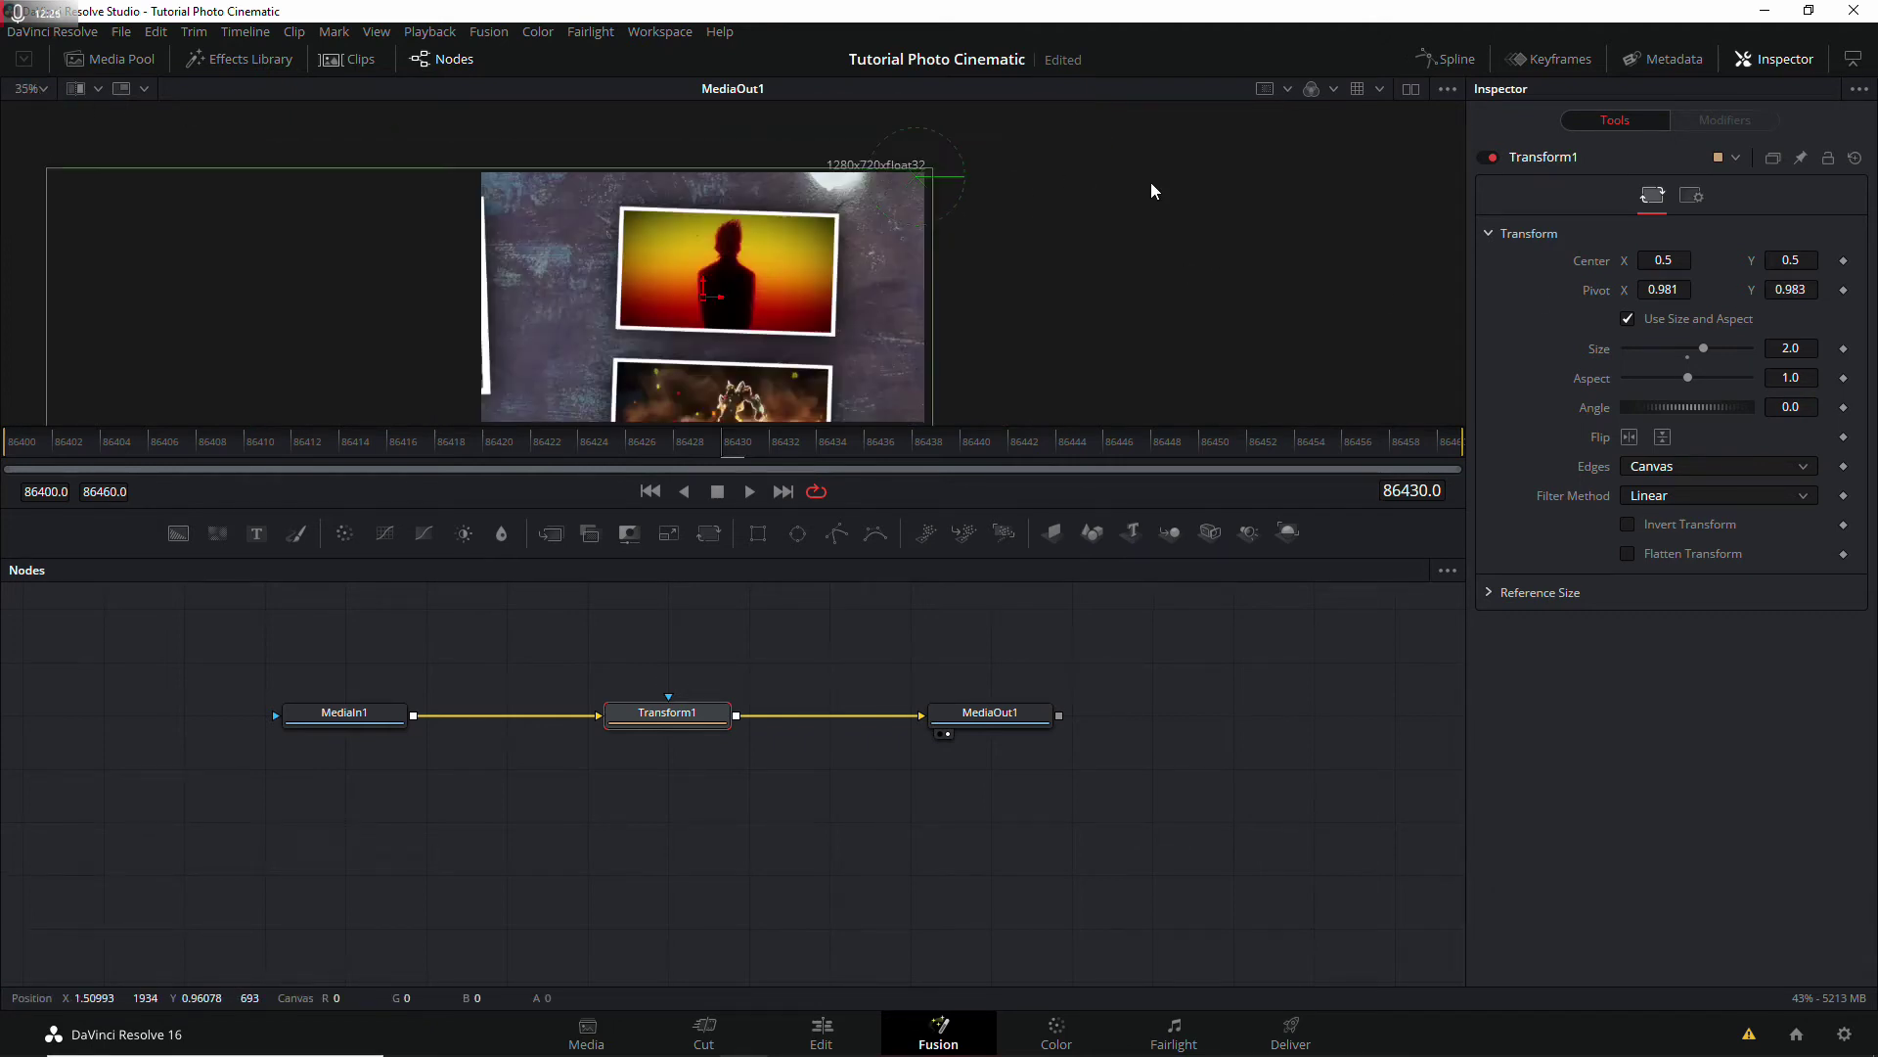
scroll(1153, 197, "up", 5)
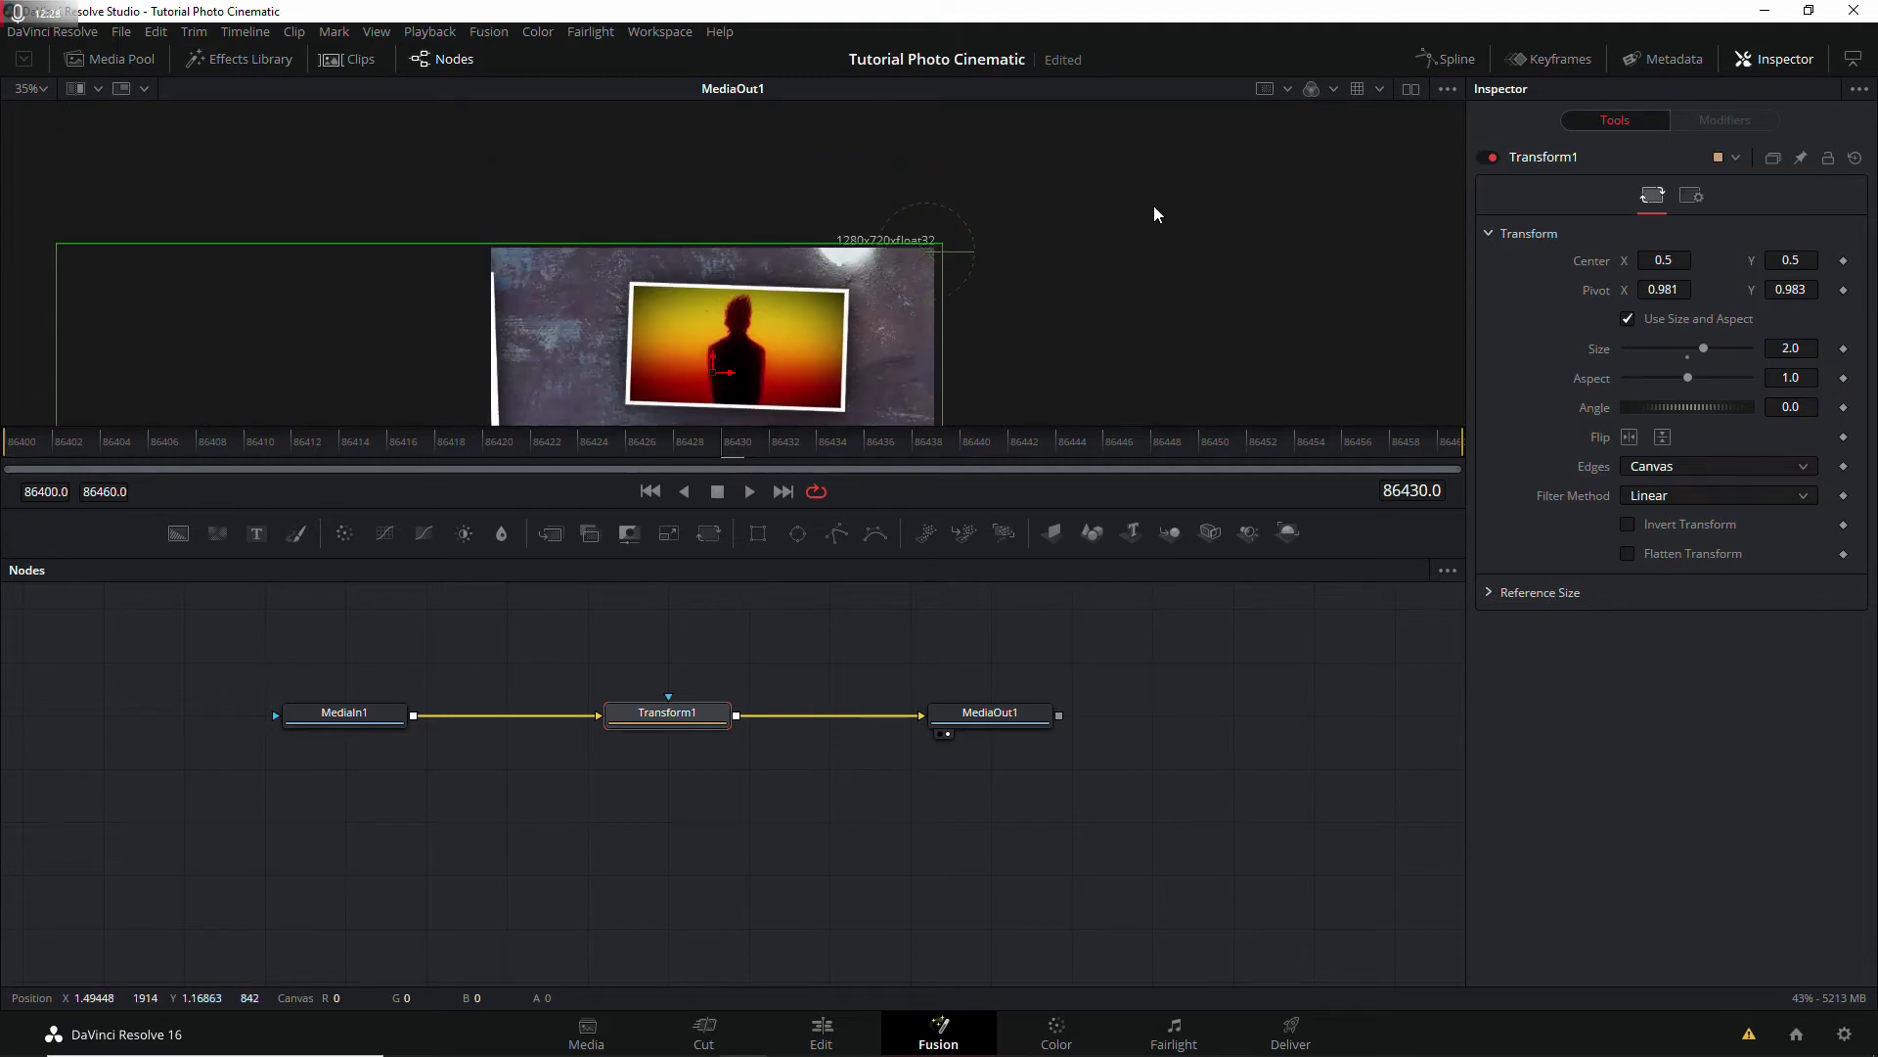
scroll(1136, 227, "down", 1)
scroll(1137, 227, "down", 2)
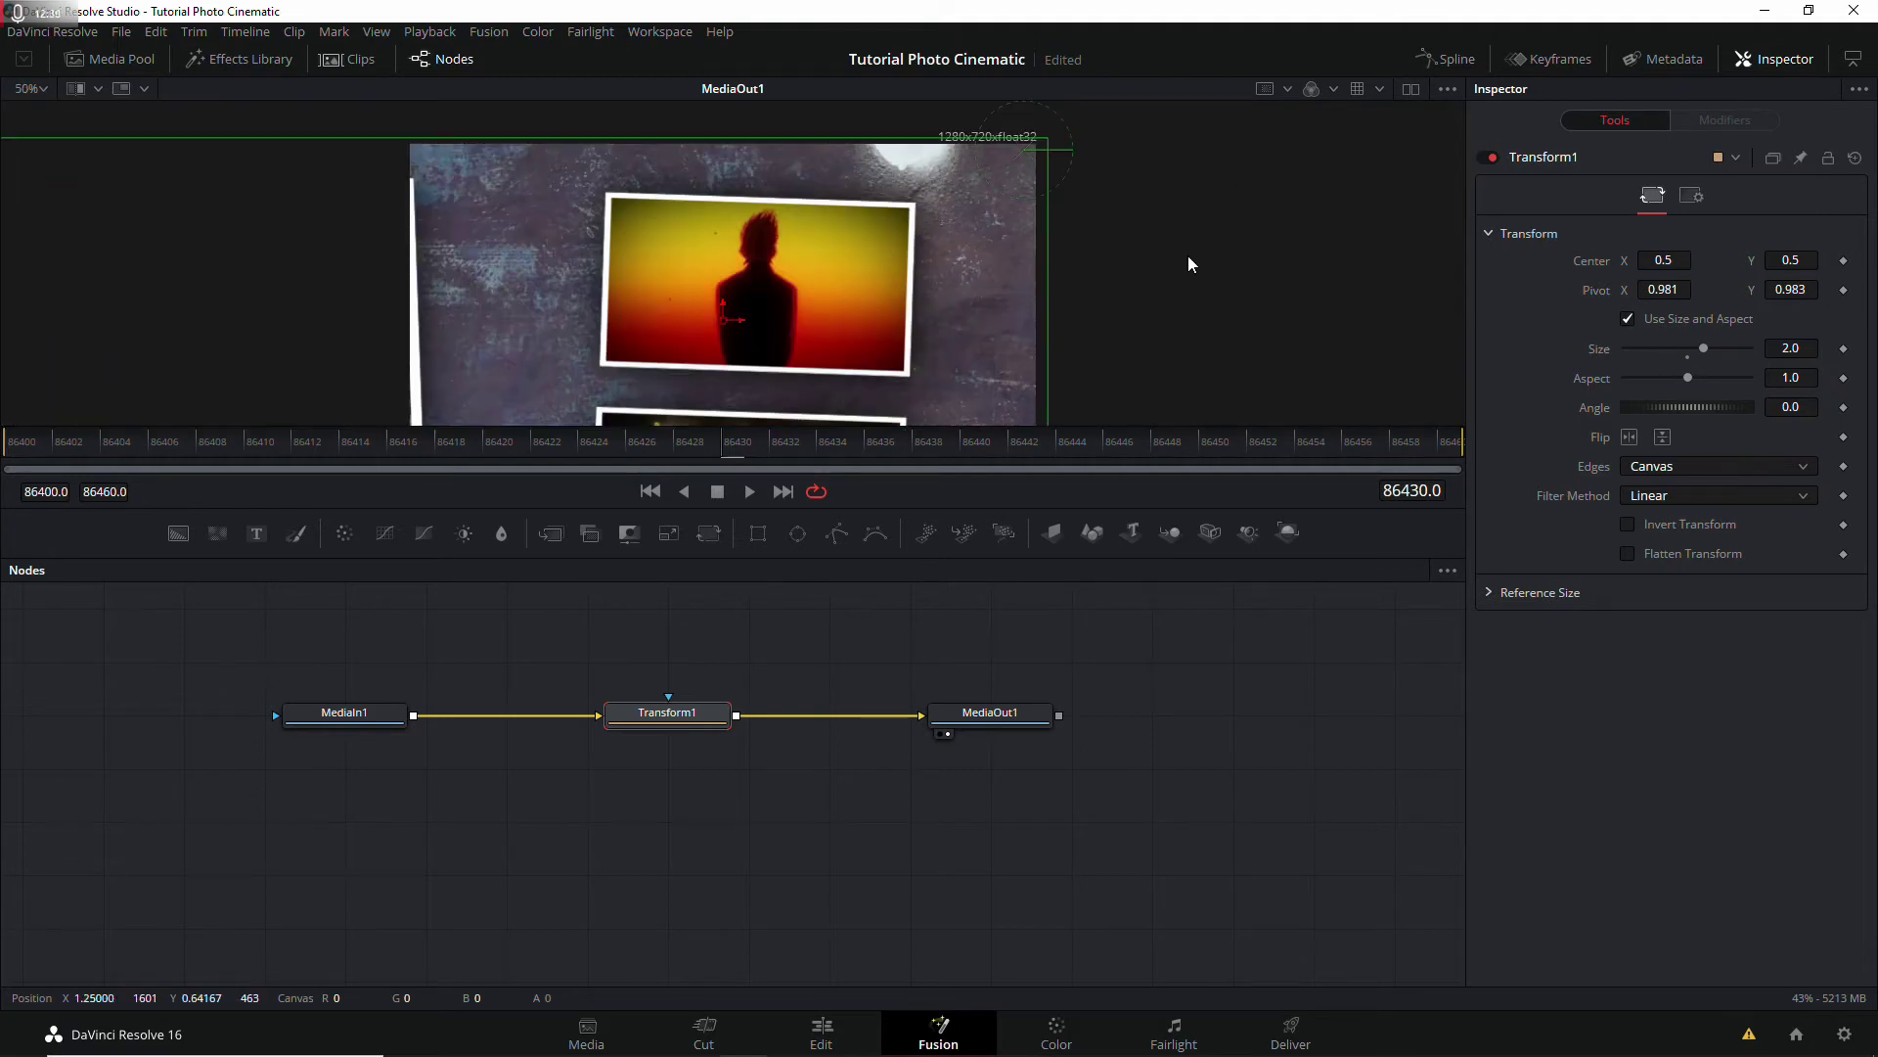
scroll(1188, 255, "down", 1)
scroll(1161, 187, "down", 1)
left_click_drag(1160, 196, 1035, 240)
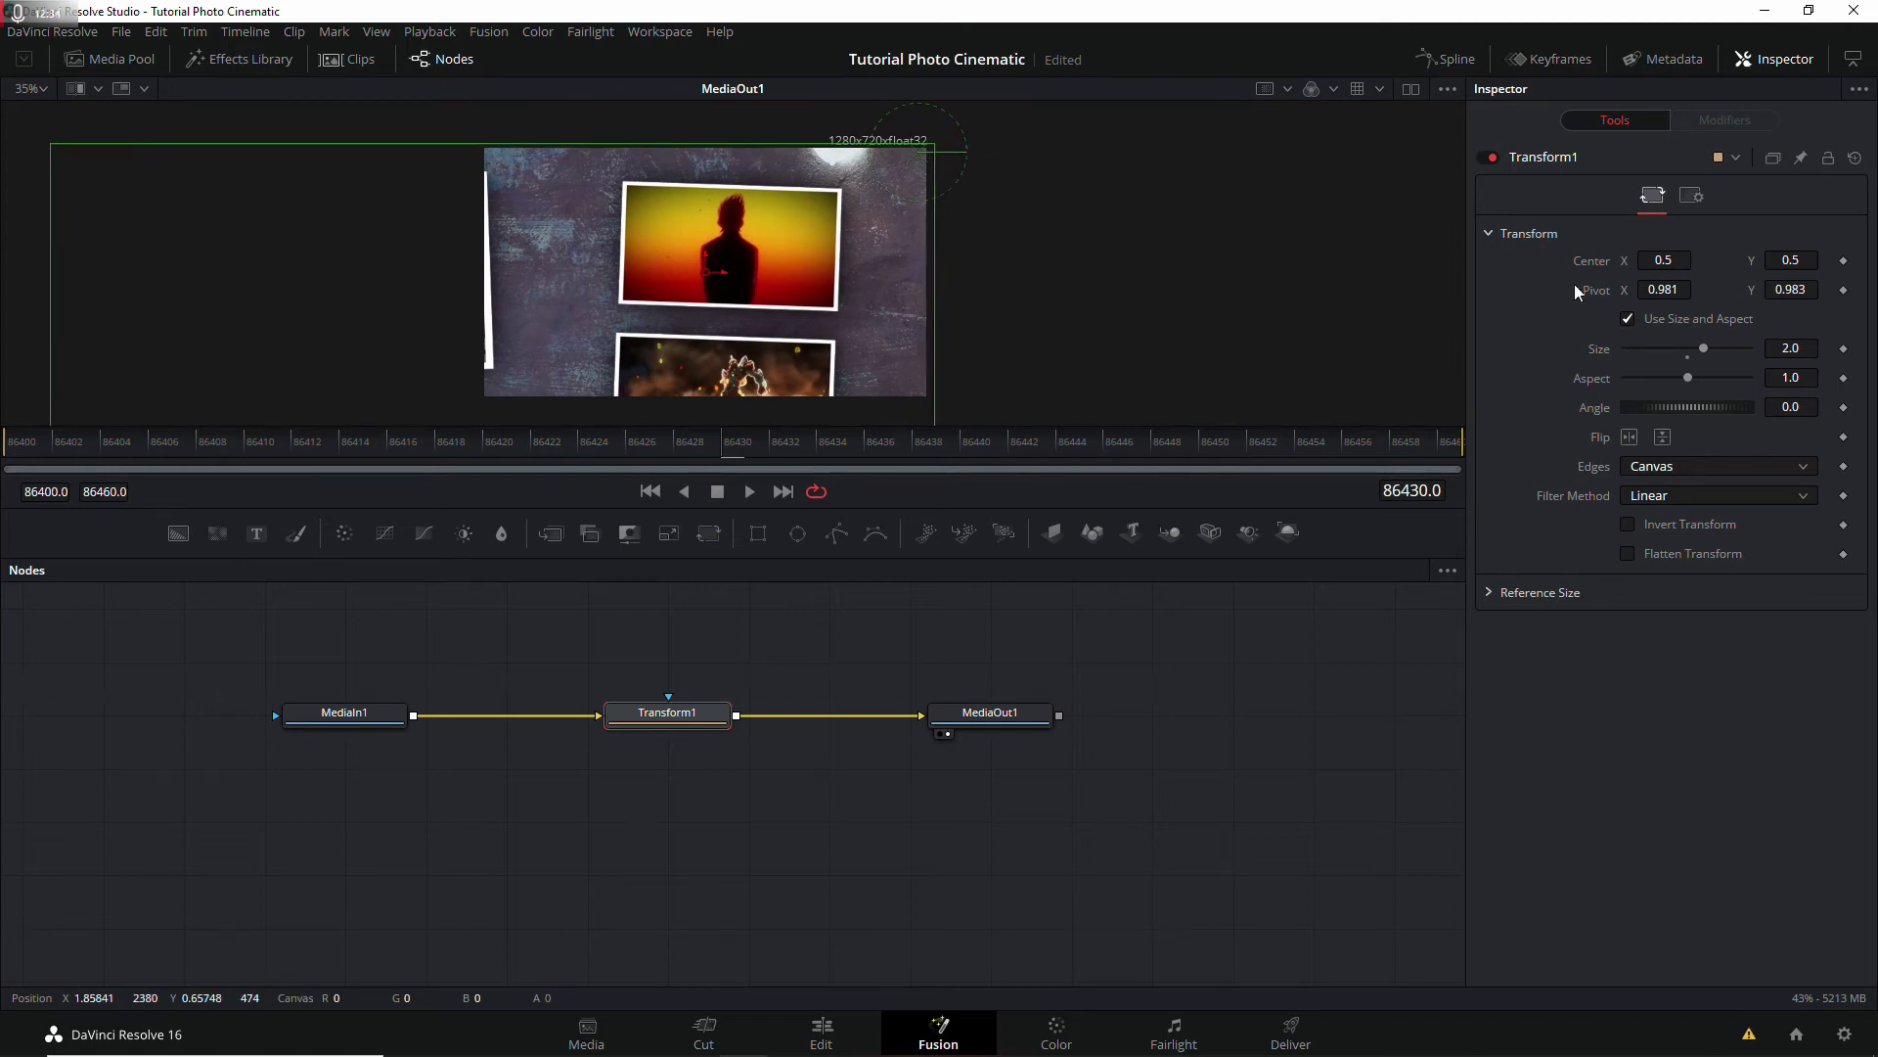
left_click_drag(1708, 348, 1720, 348)
left_click(1801, 348)
key("Tab")
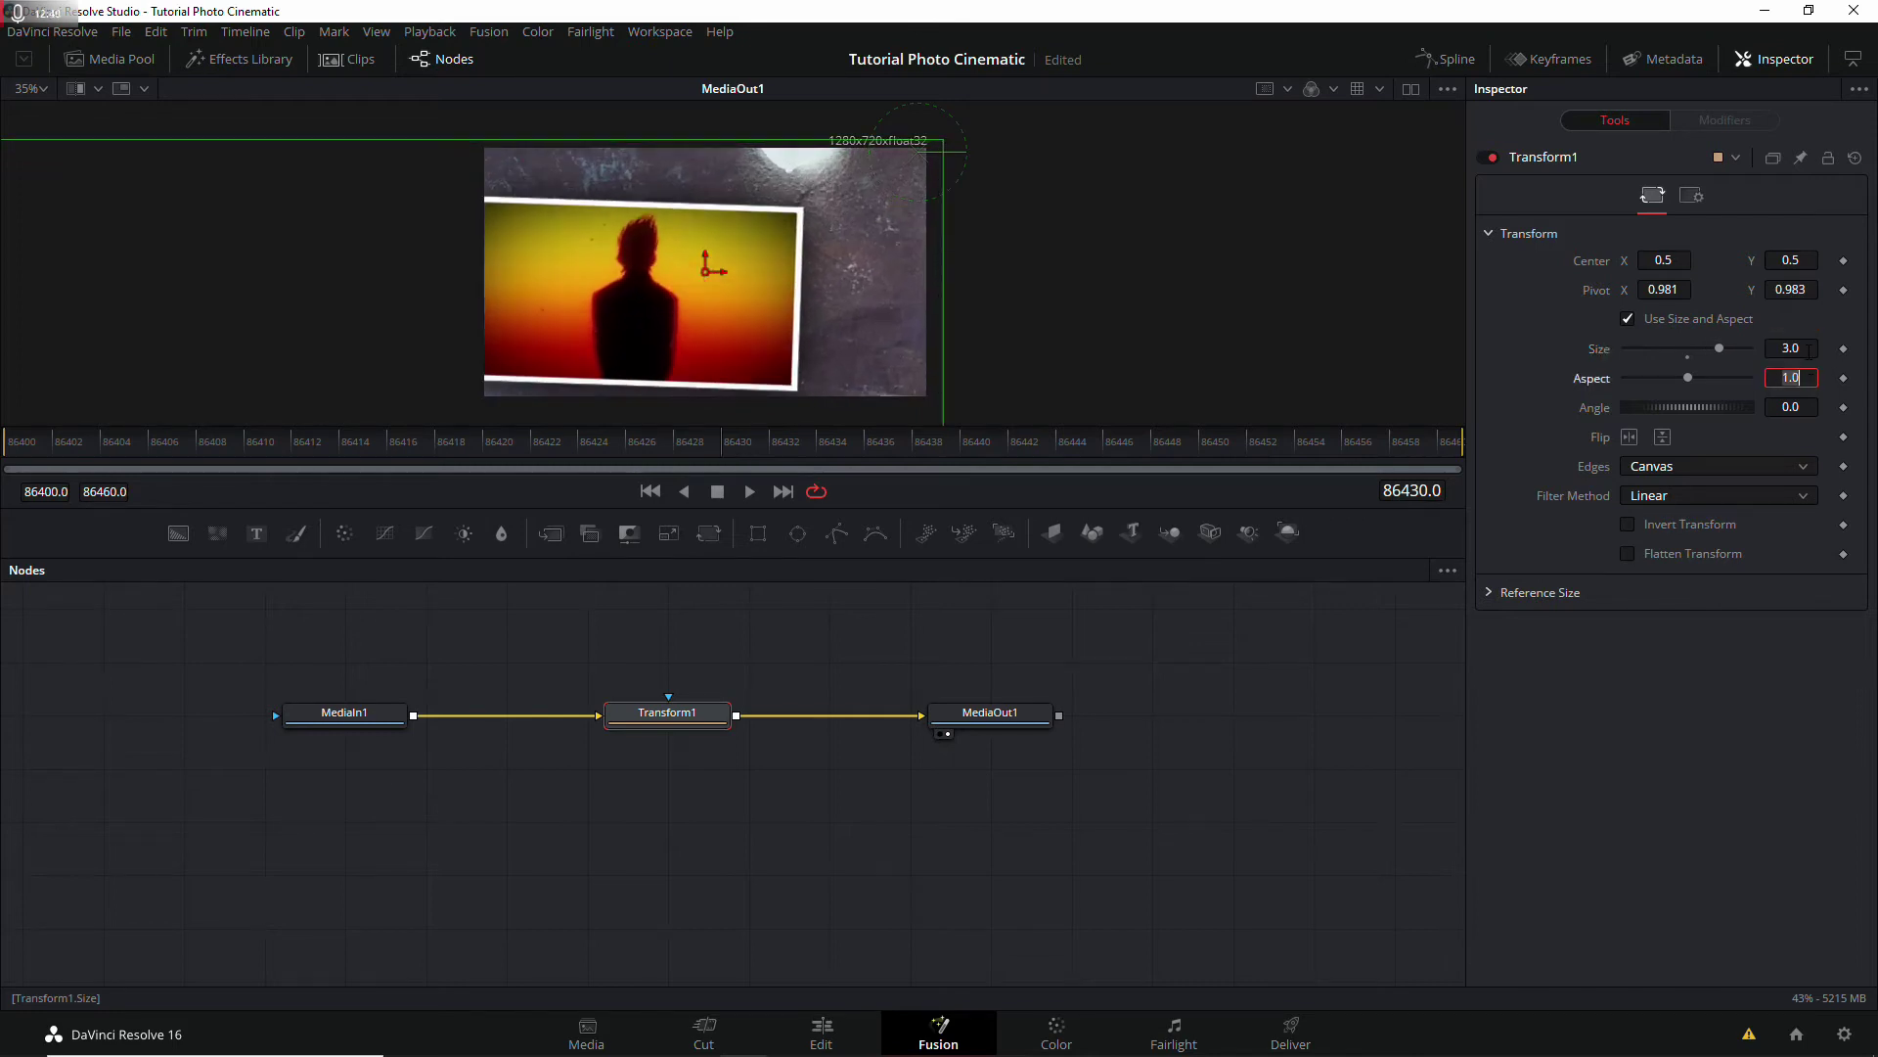
Step: Frame the silhouette photo at Pivot 0.905, 0.947 and keyframe it at the first frame
left_click_drag(922, 149, 880, 160)
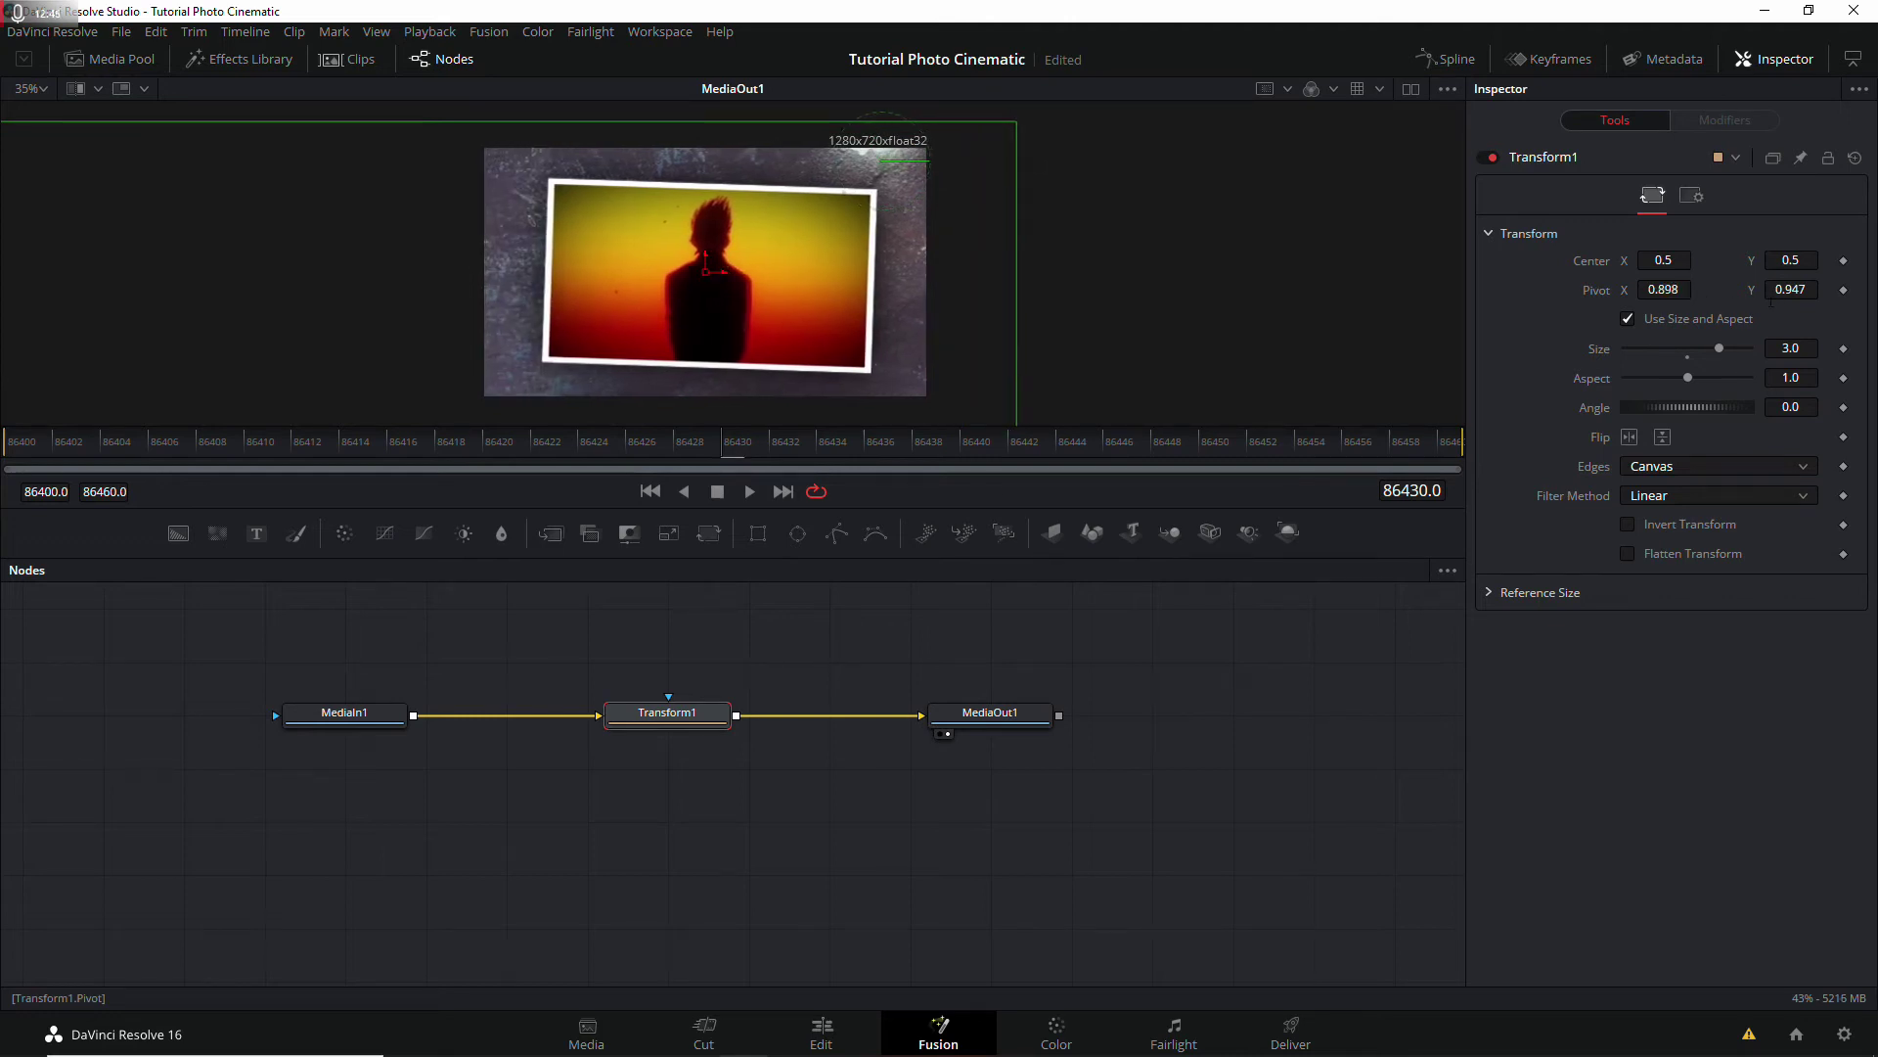
left_click_drag(1676, 289, 1679, 289)
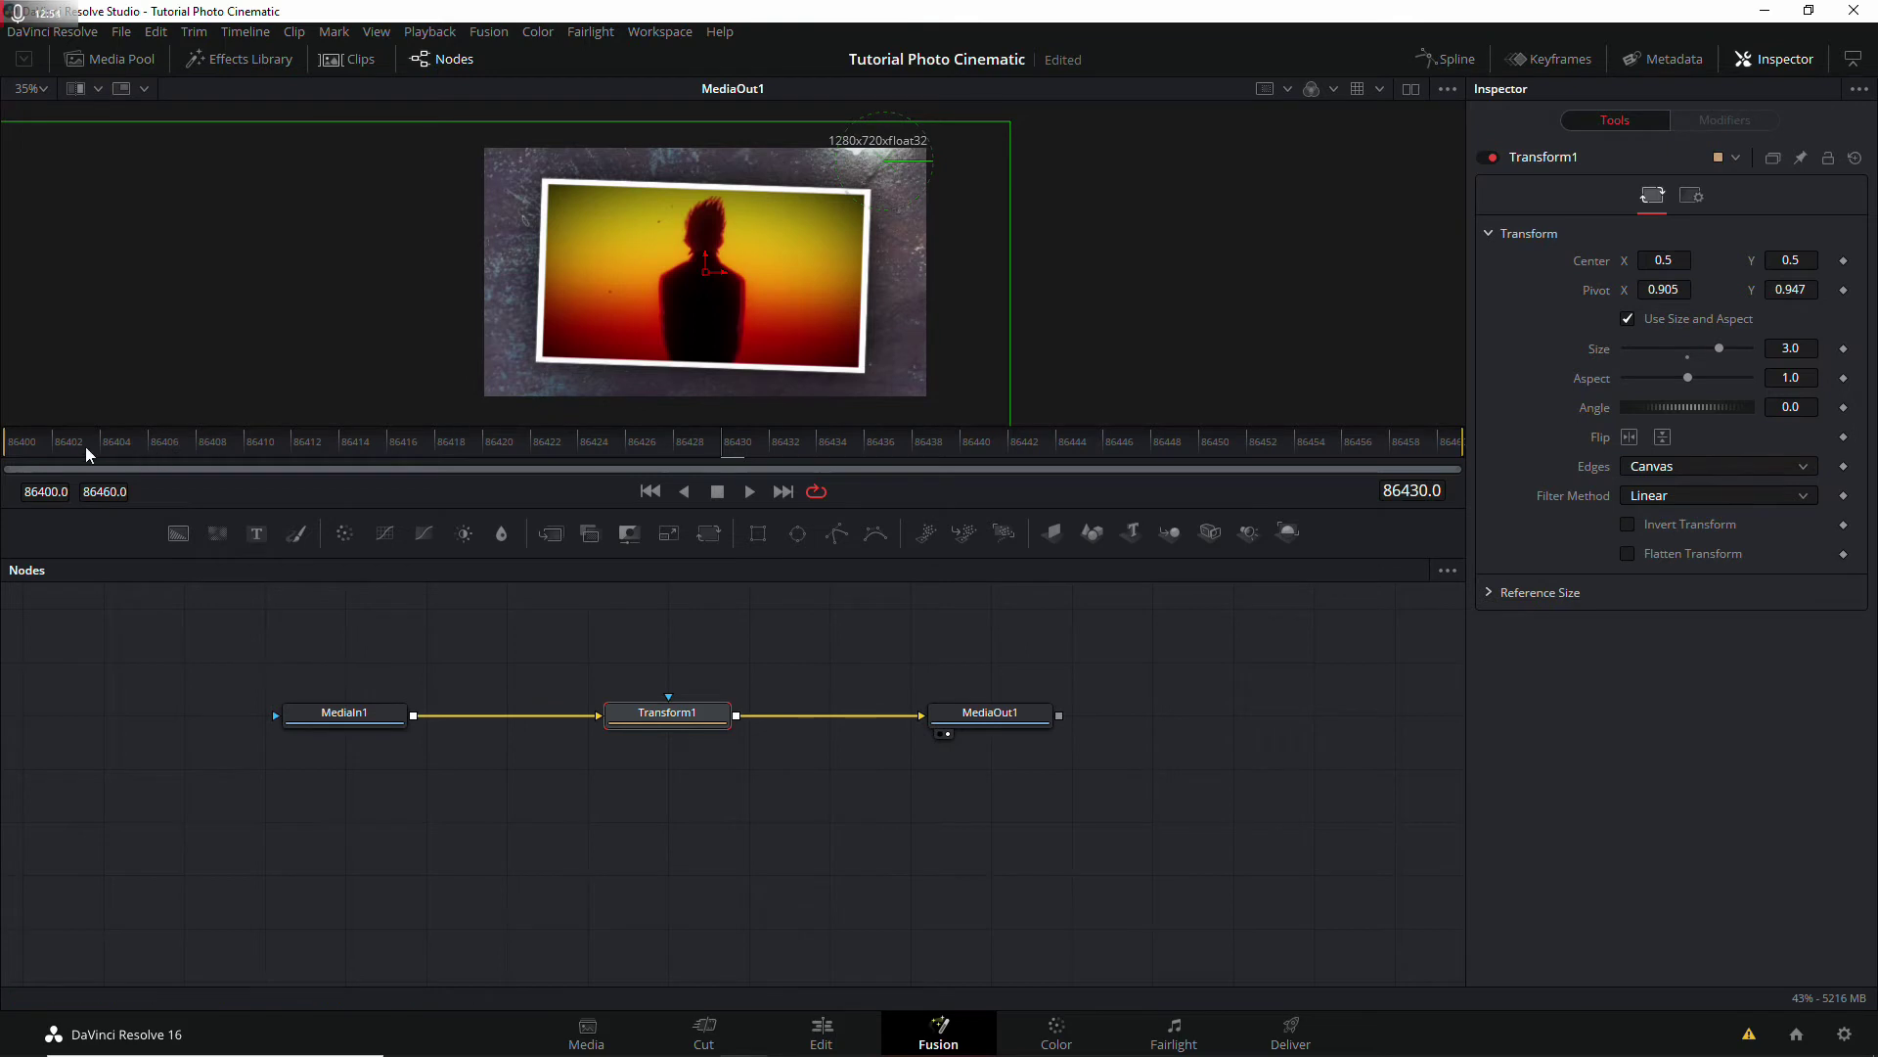
left_click_drag(217, 445, 10, 443)
left_click_drag(1790, 289, 1805, 289)
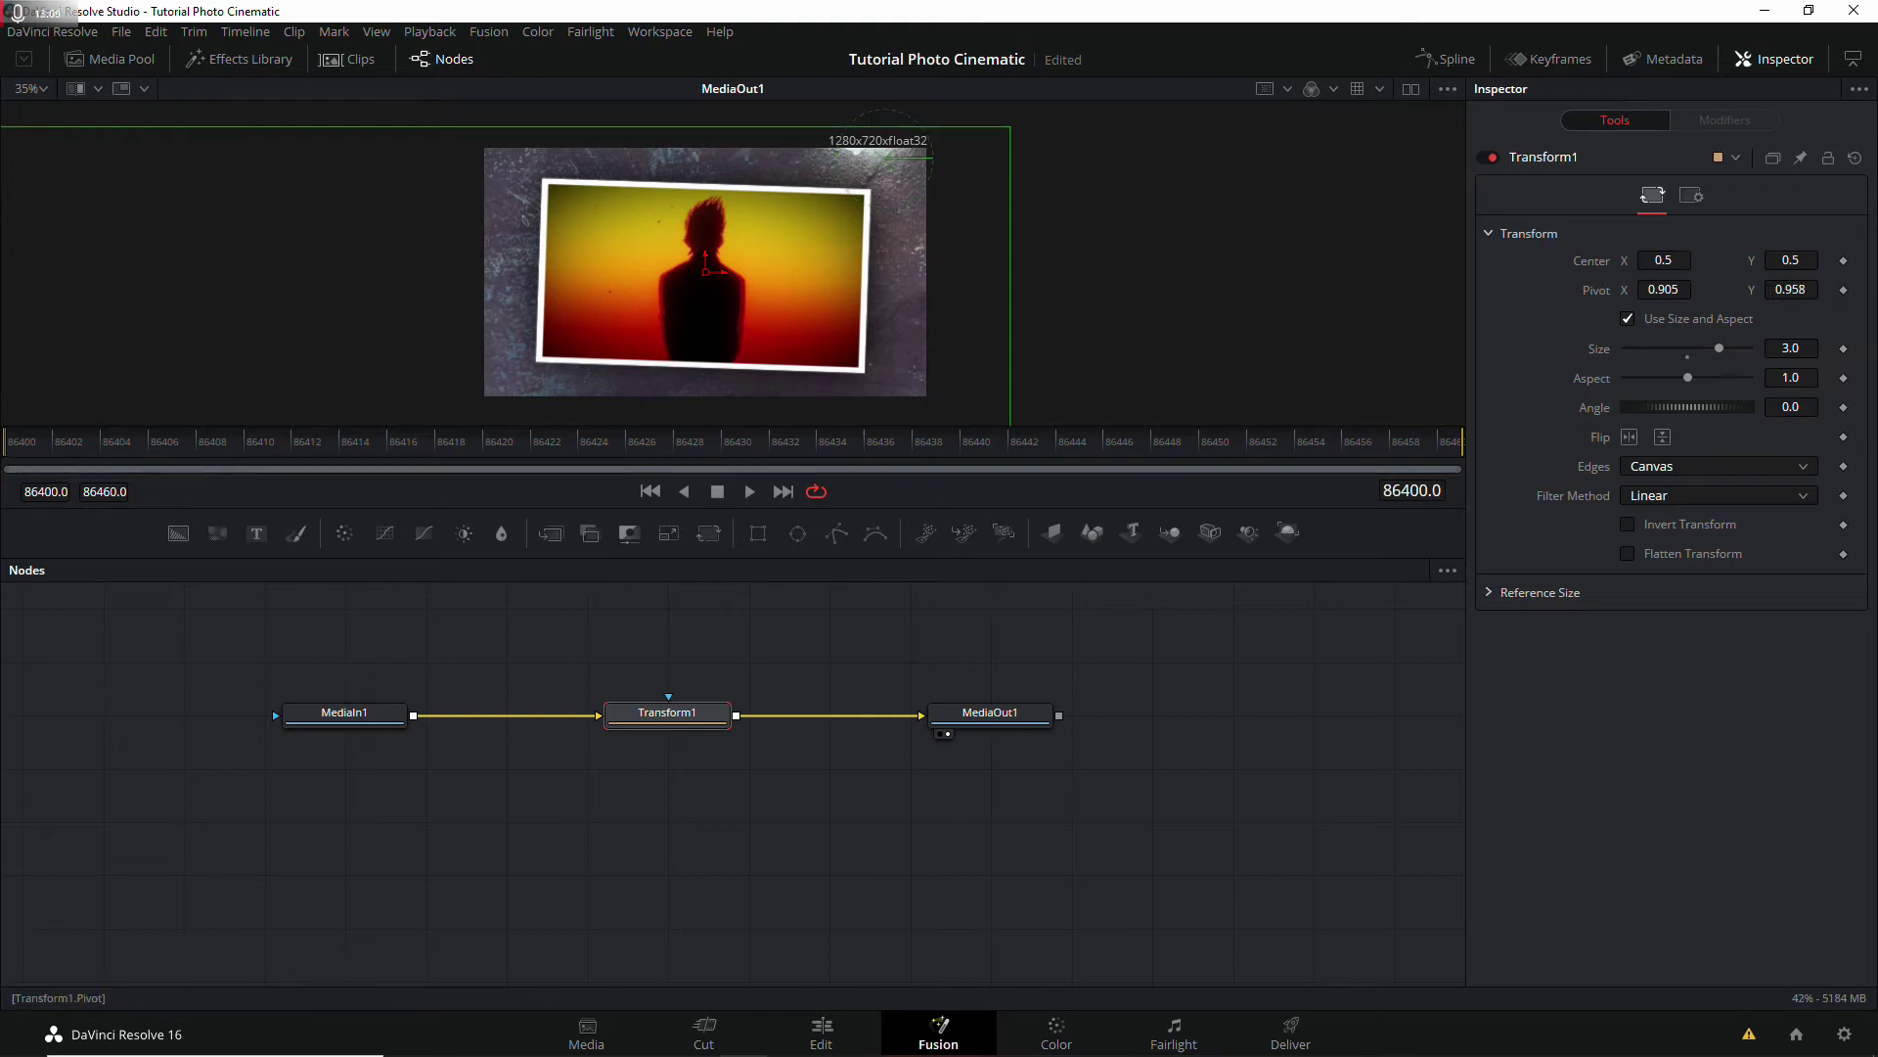
key("ctrl+z")
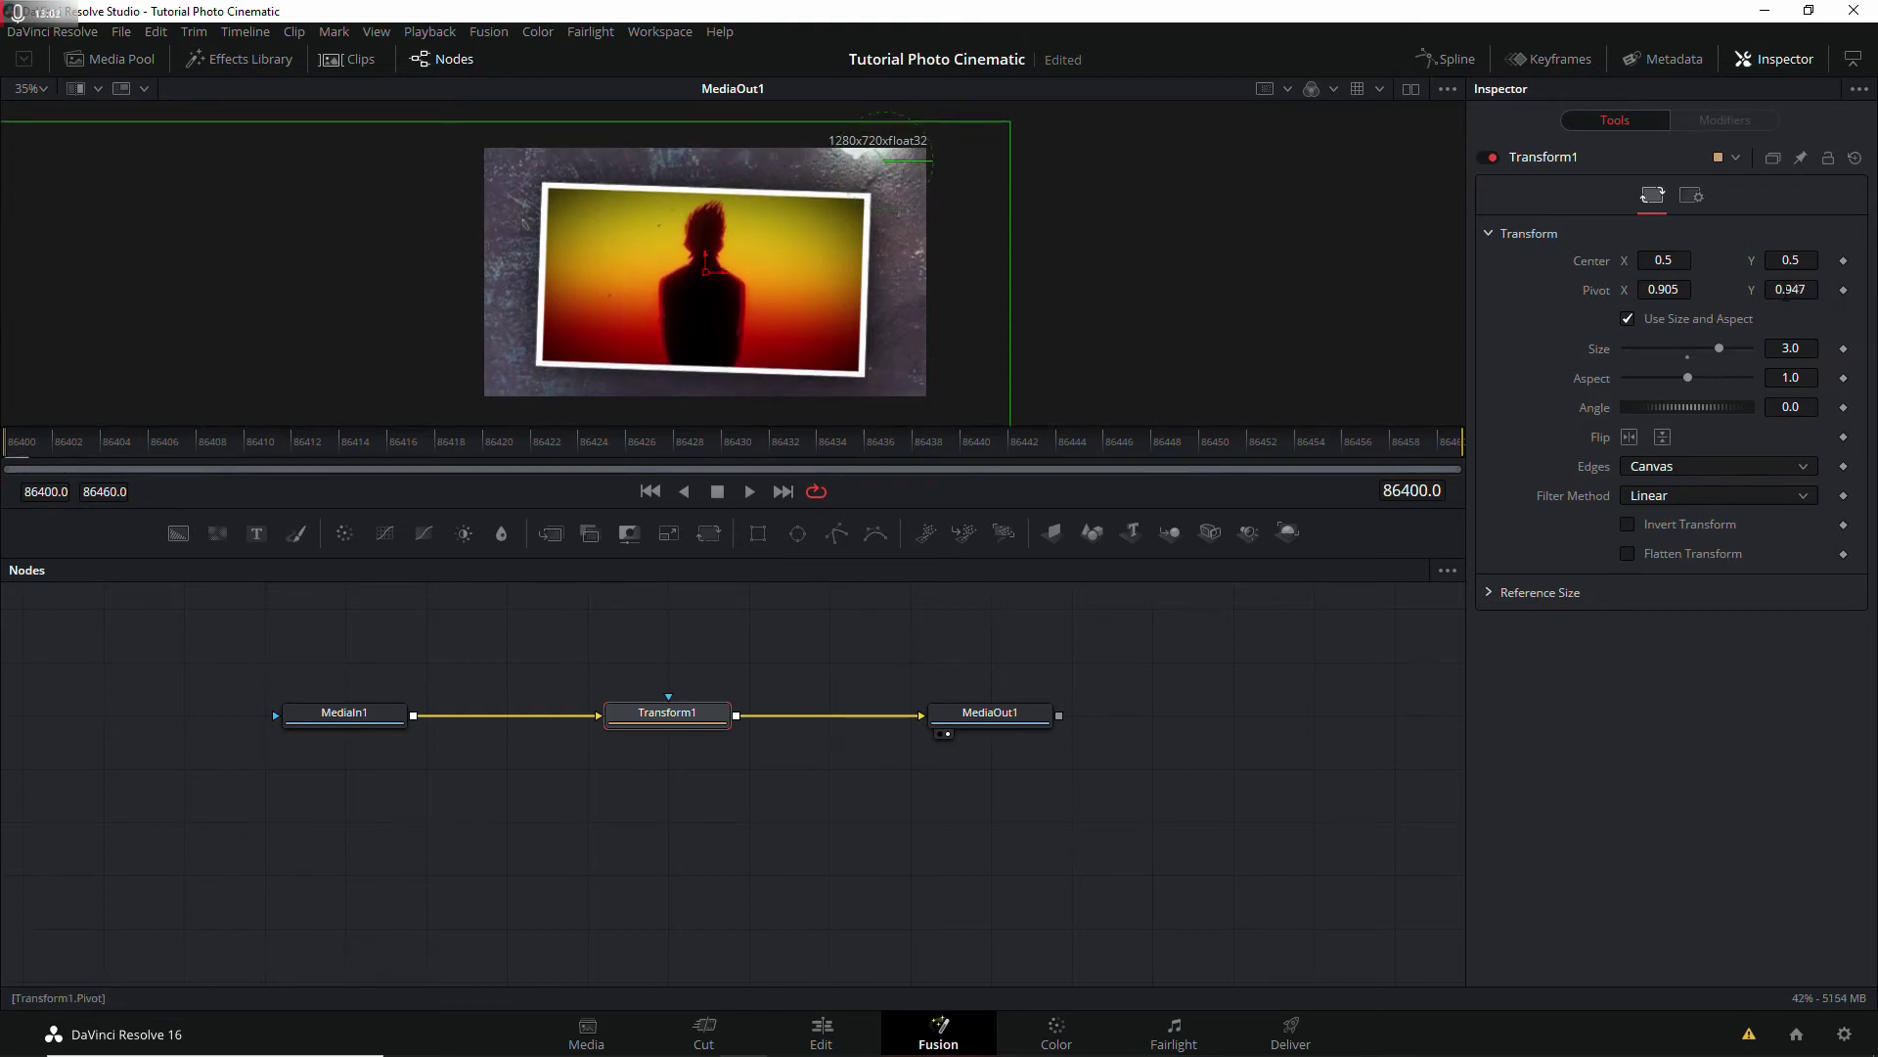
left_click(1844, 291)
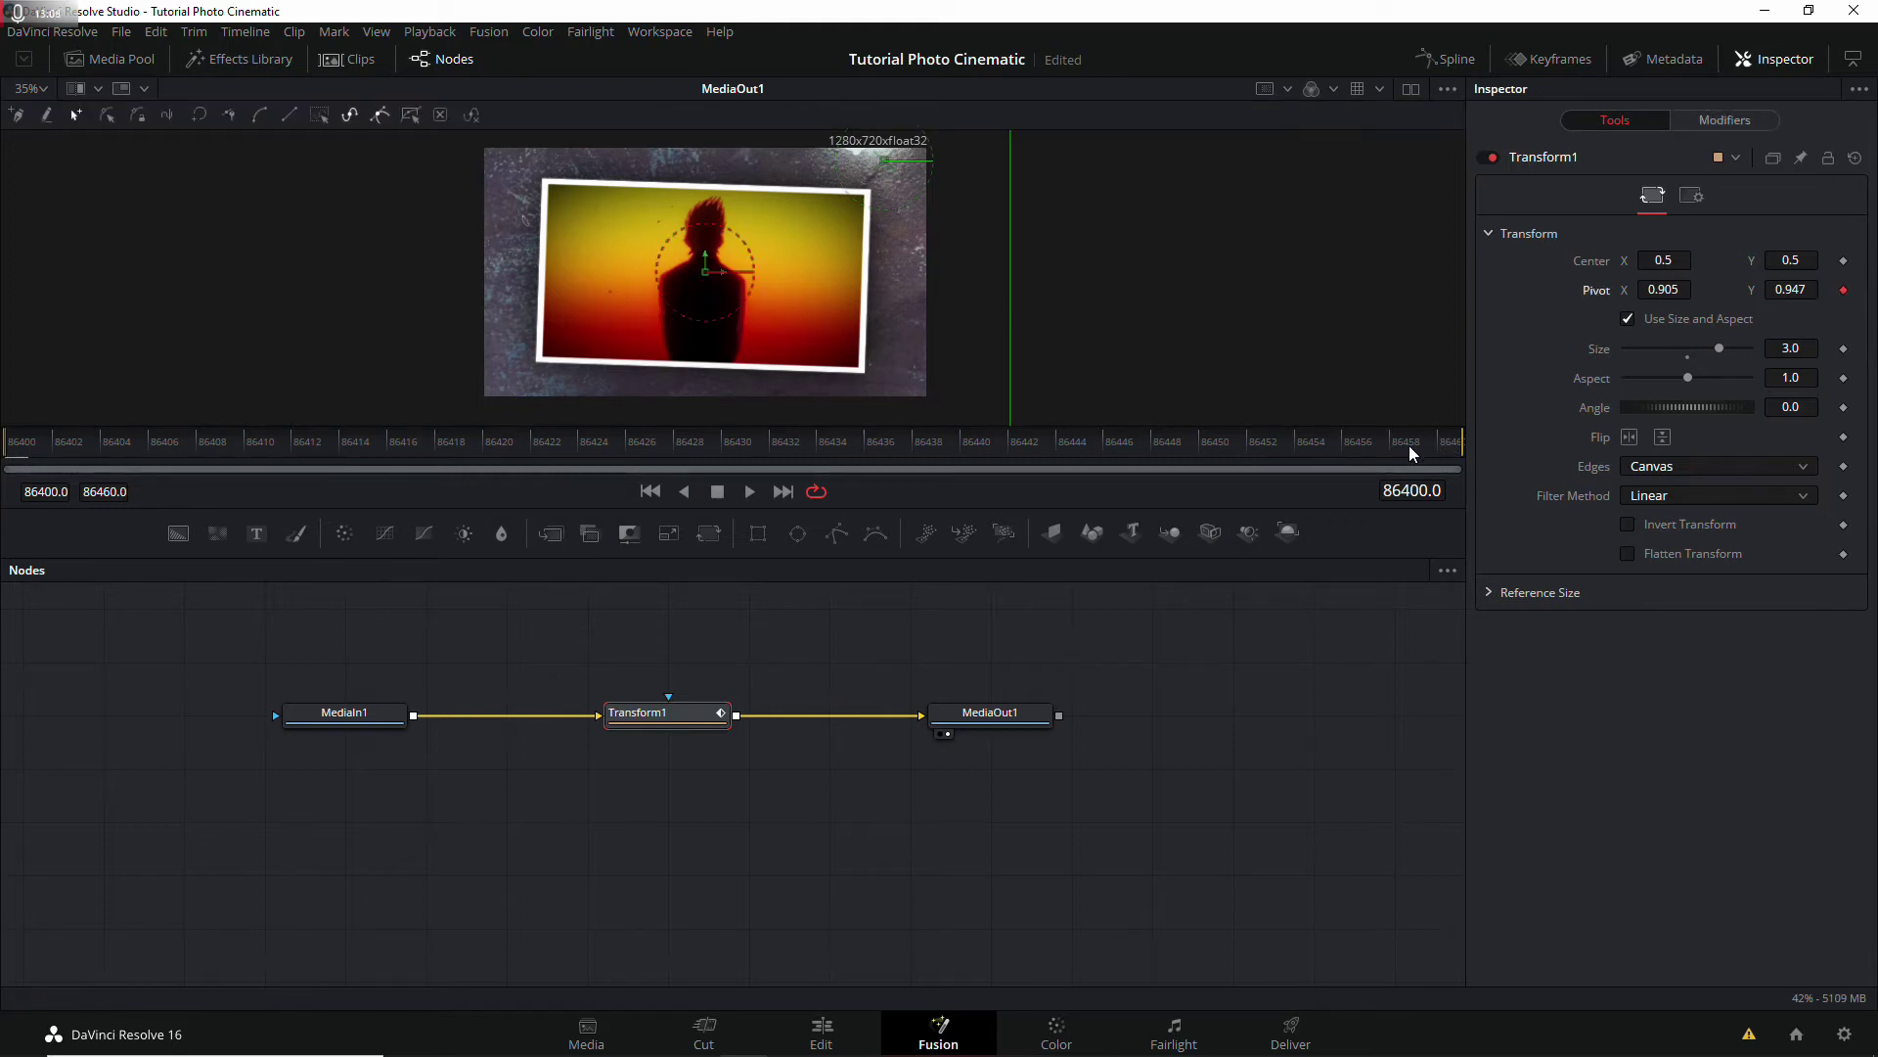
Step: Add a second Pivot keyframe at frame 86402 keeping 0.905, 0.947
left_click(56, 448)
left_click(1436, 442)
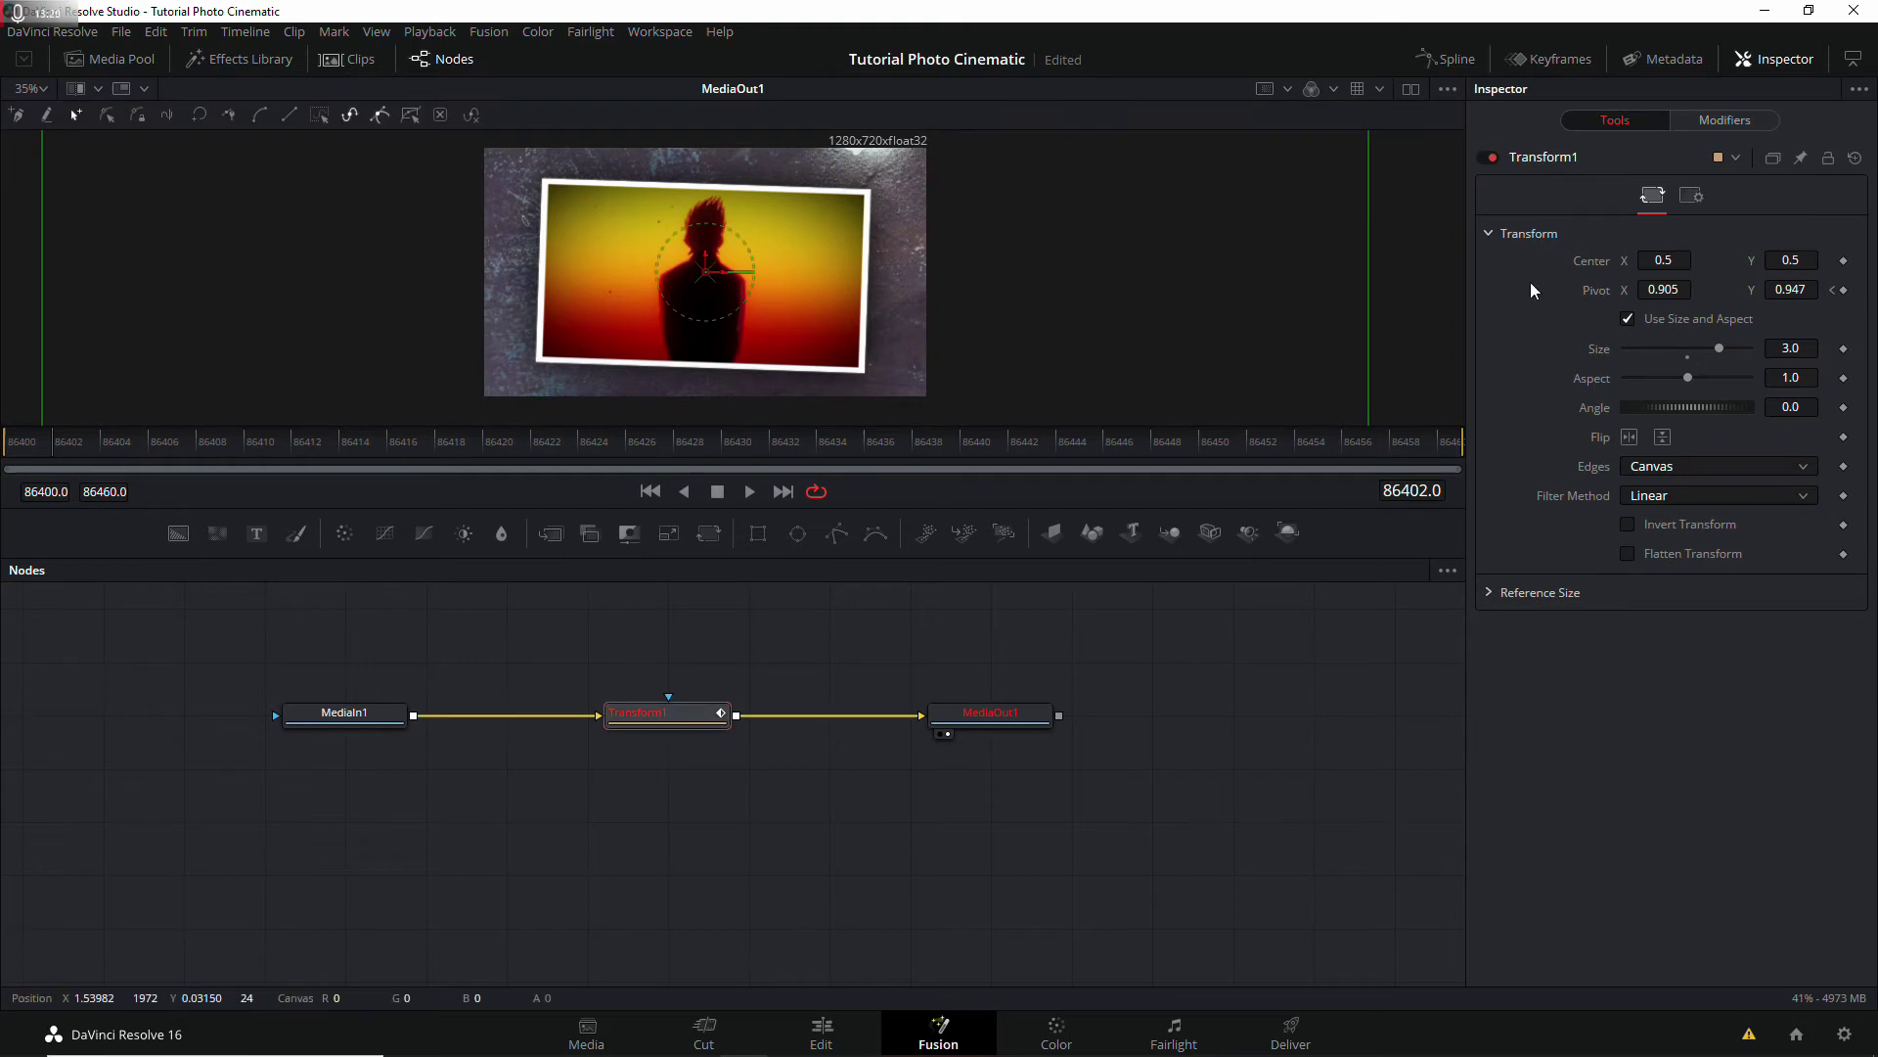
left_click(1840, 294)
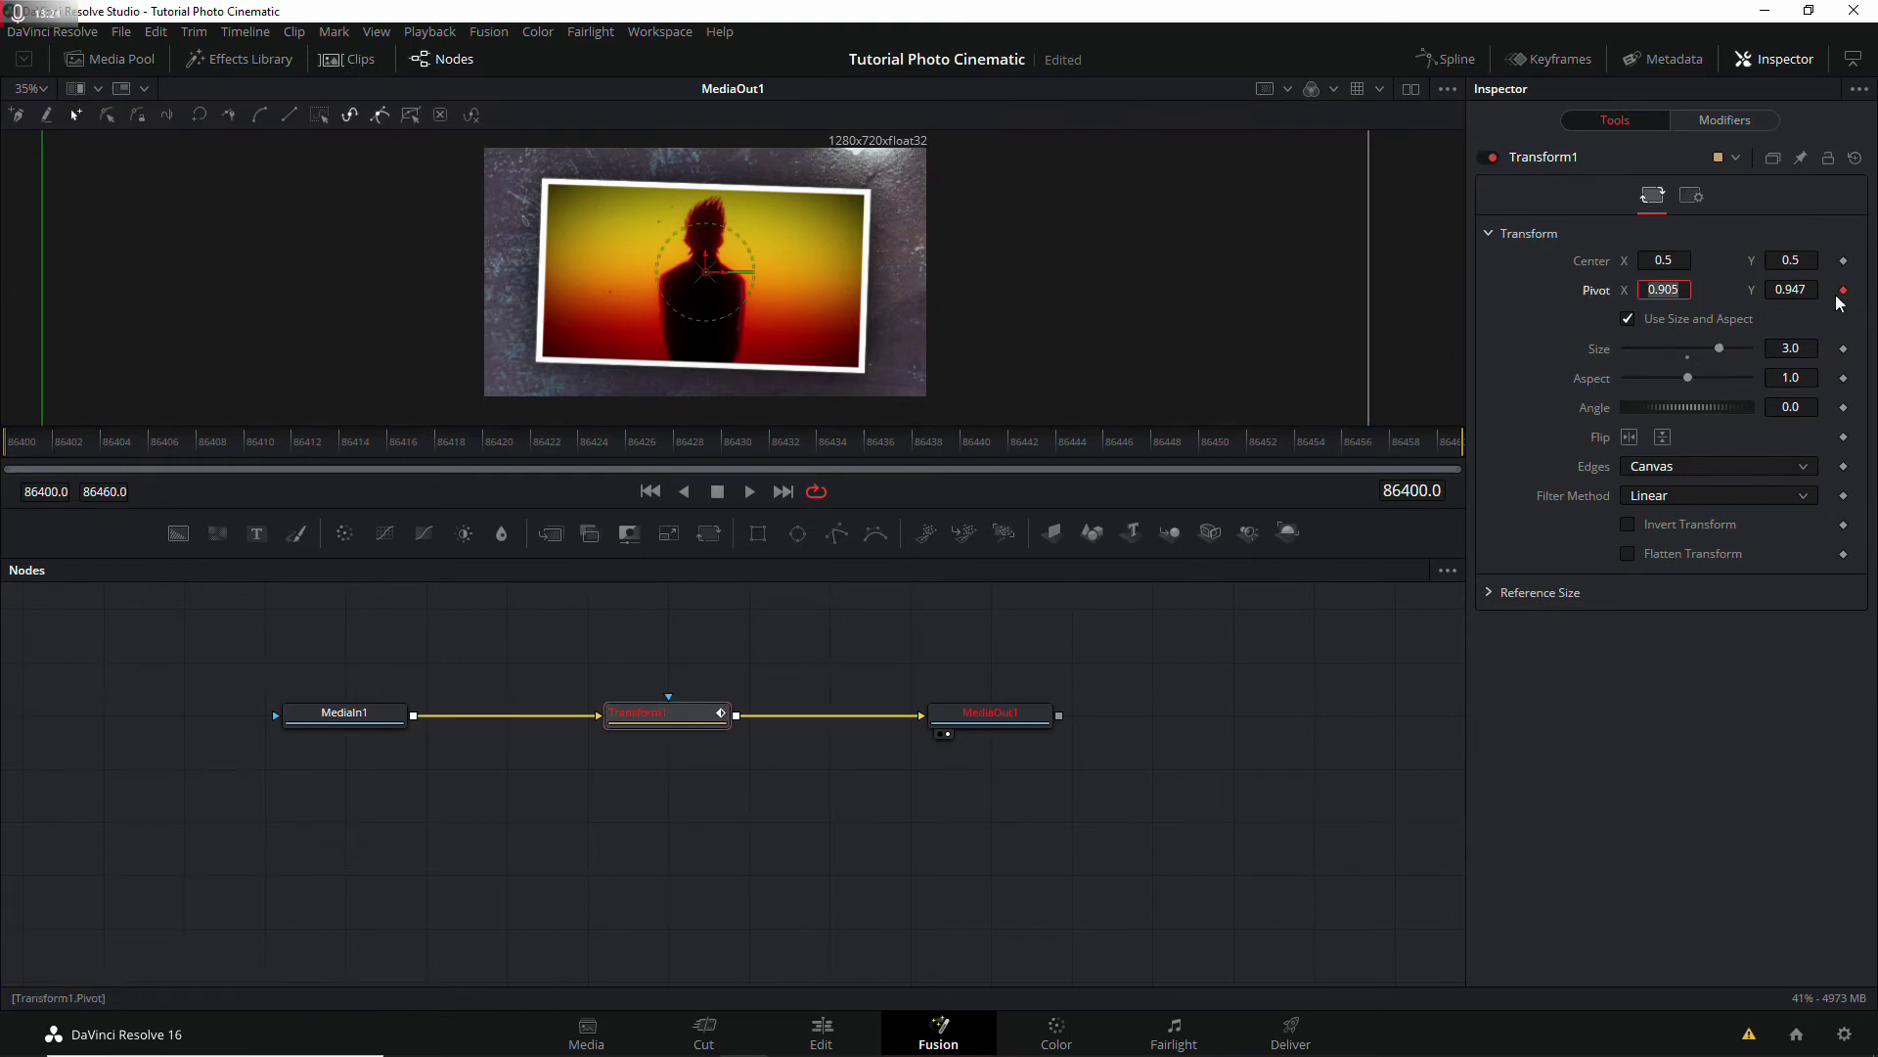
left_click(59, 445)
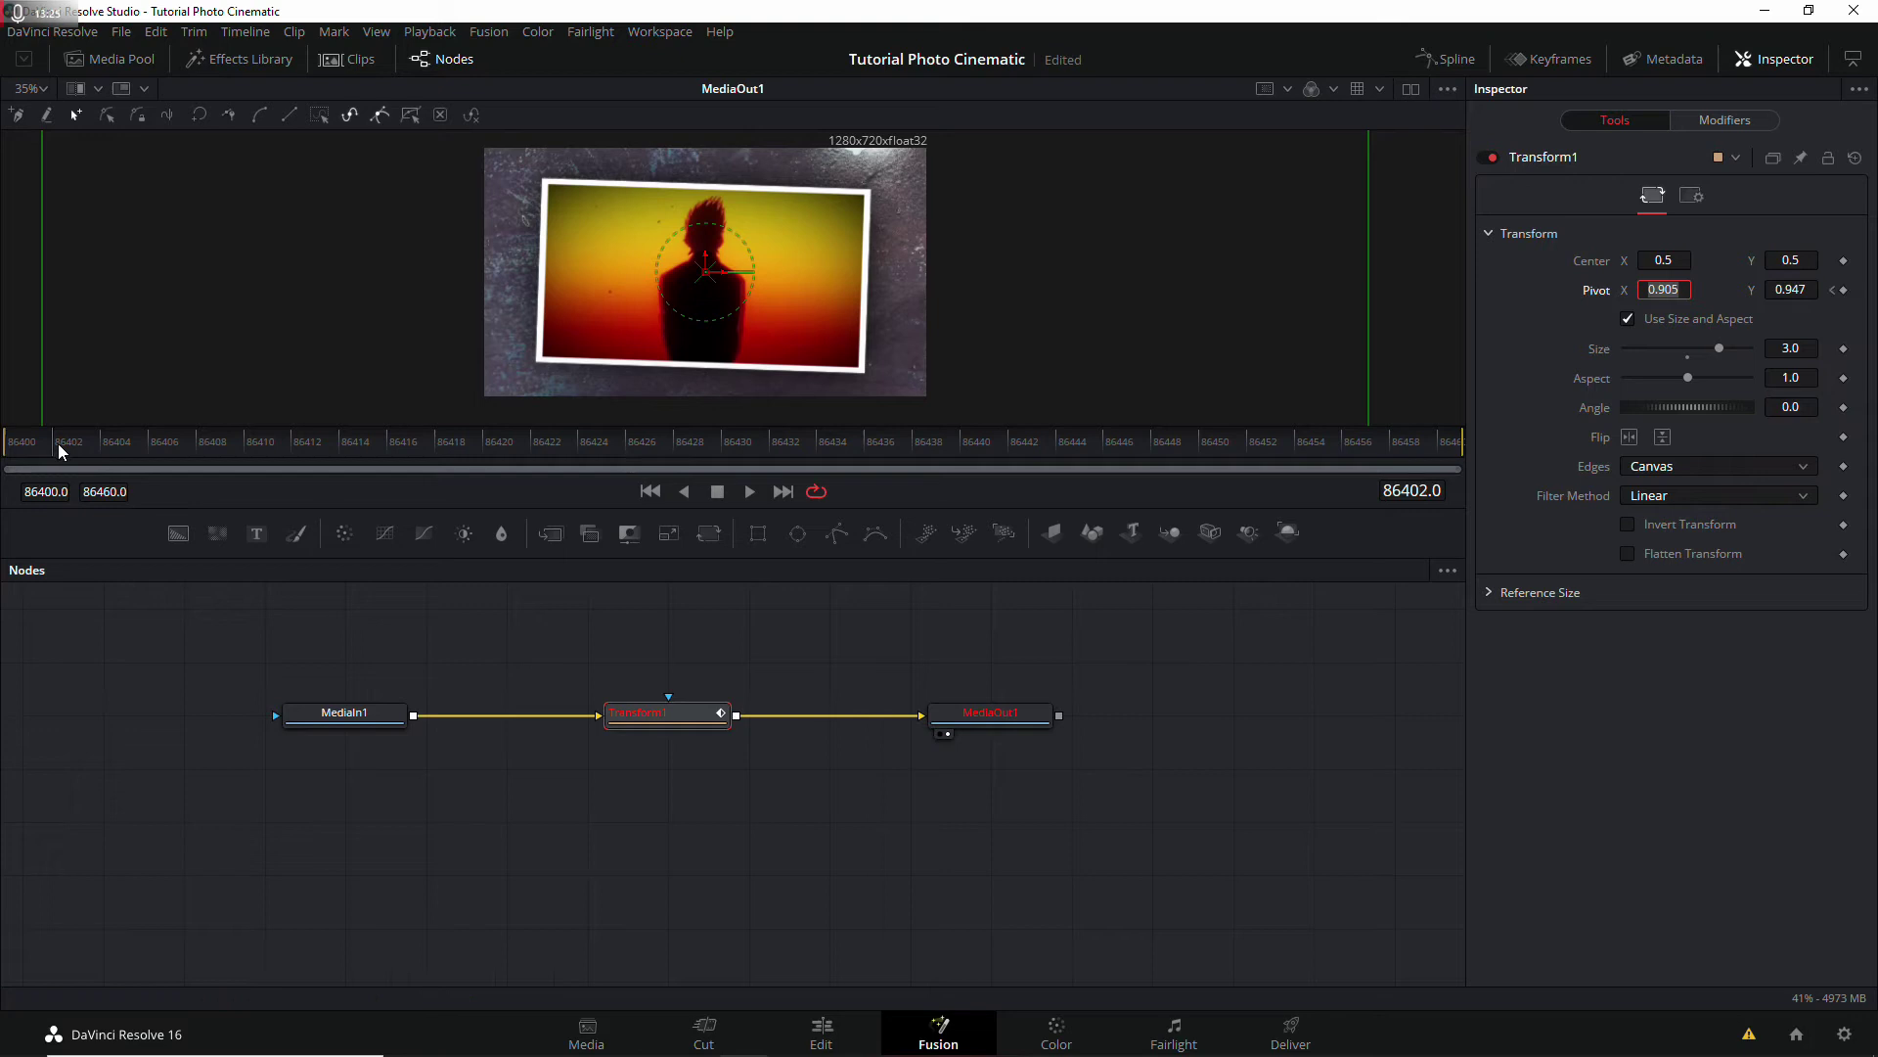
left_click(1846, 294)
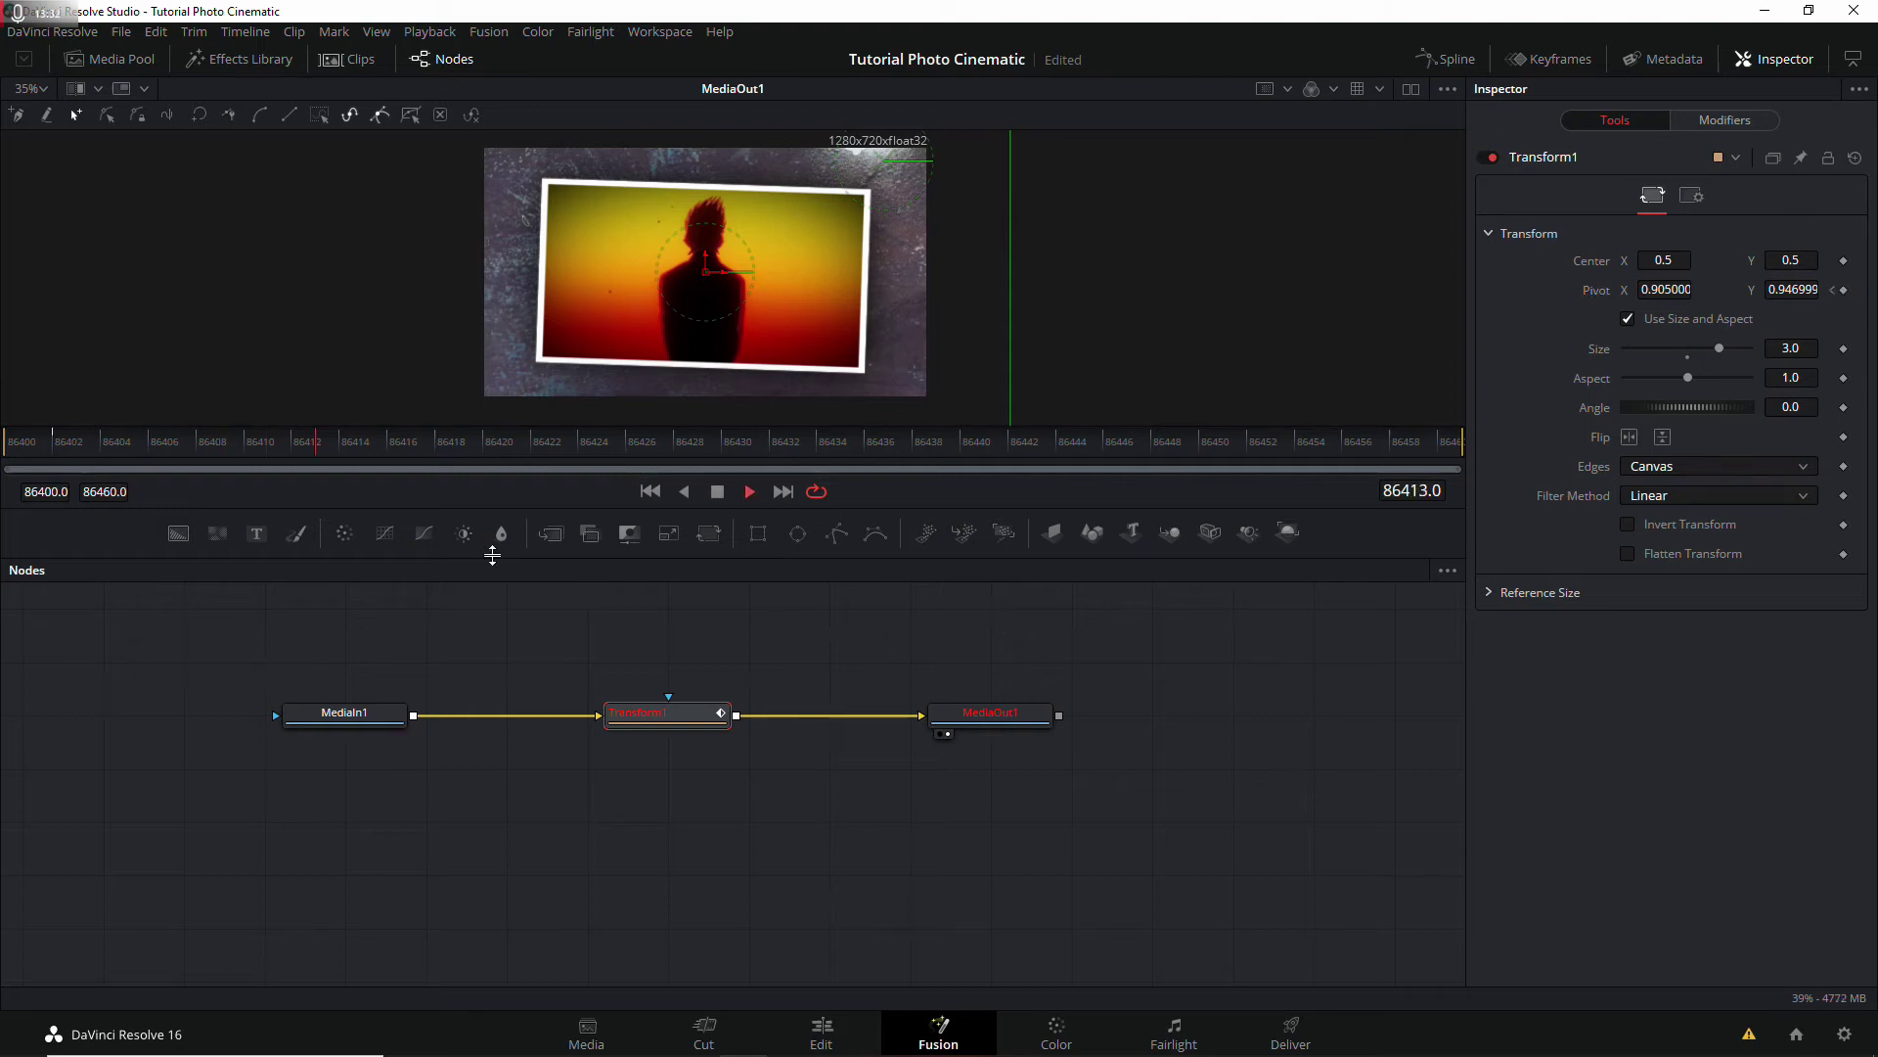
key("[")
left_click(75, 443)
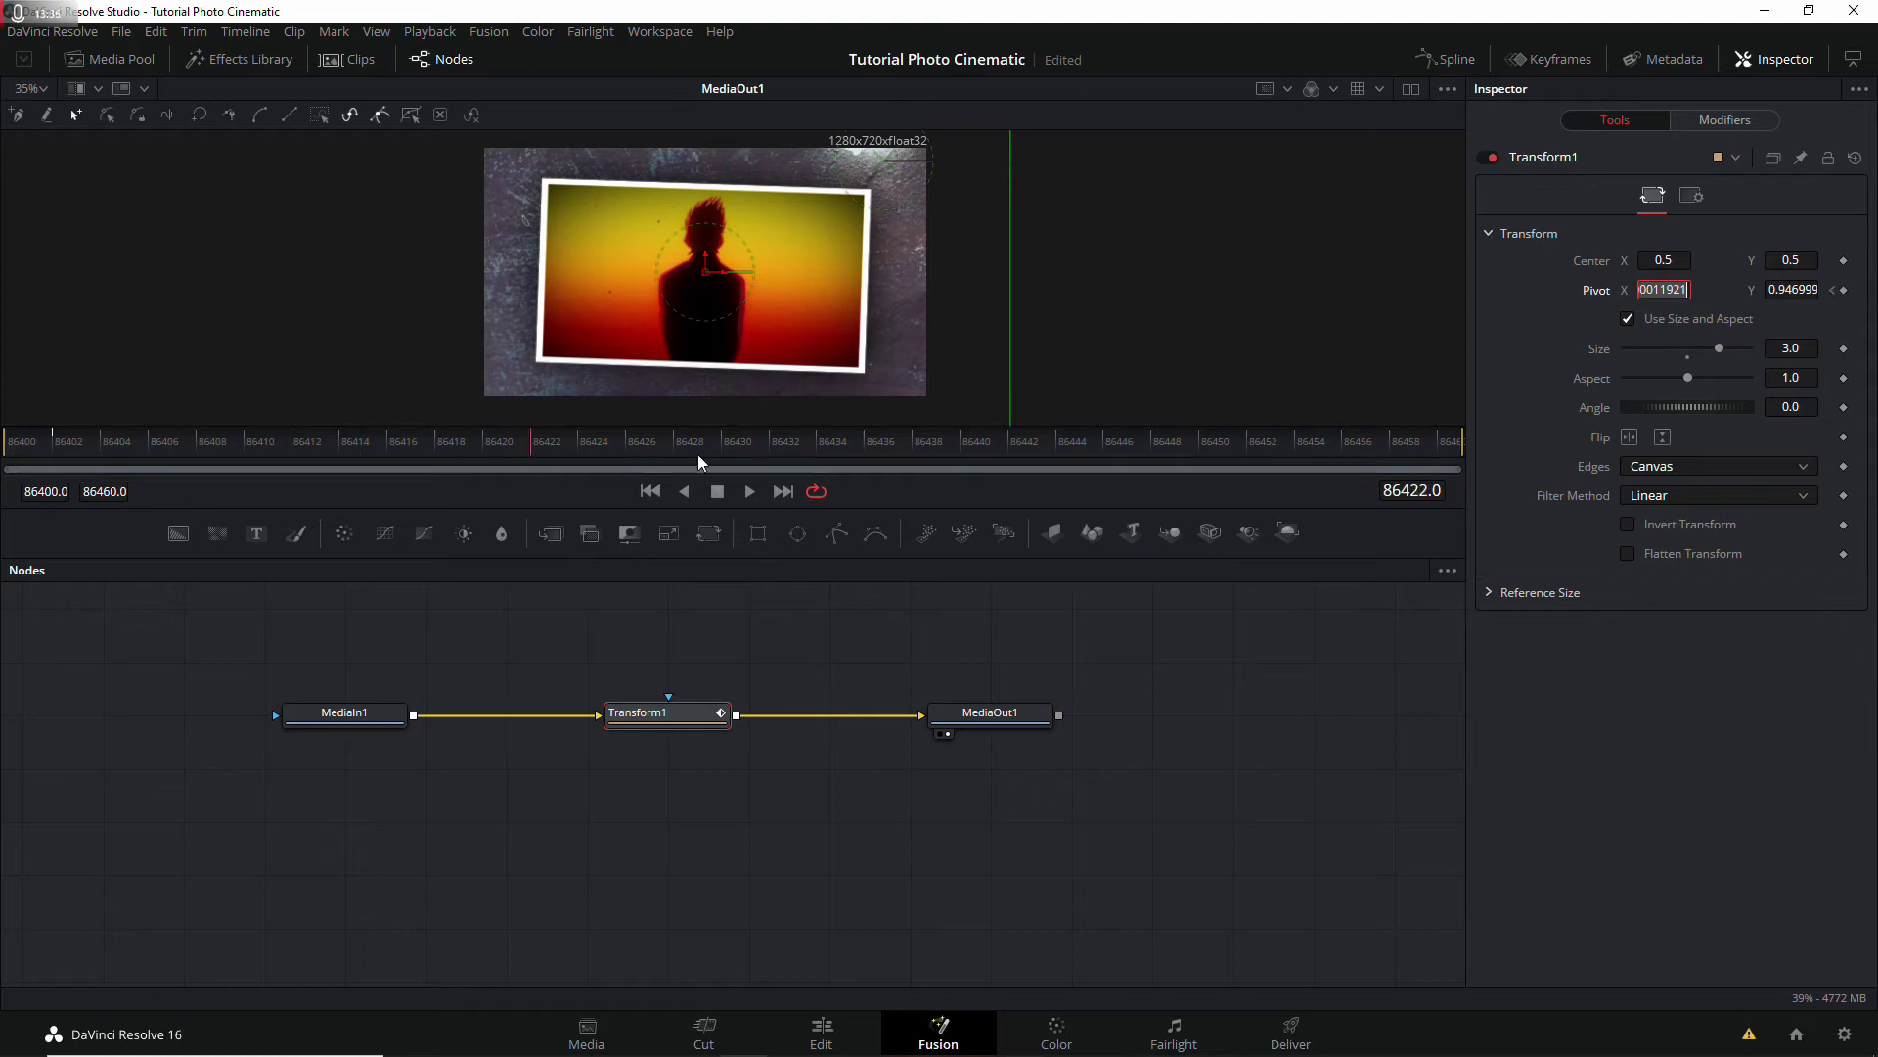
left_click(33, 450)
key("Return")
key("Left")
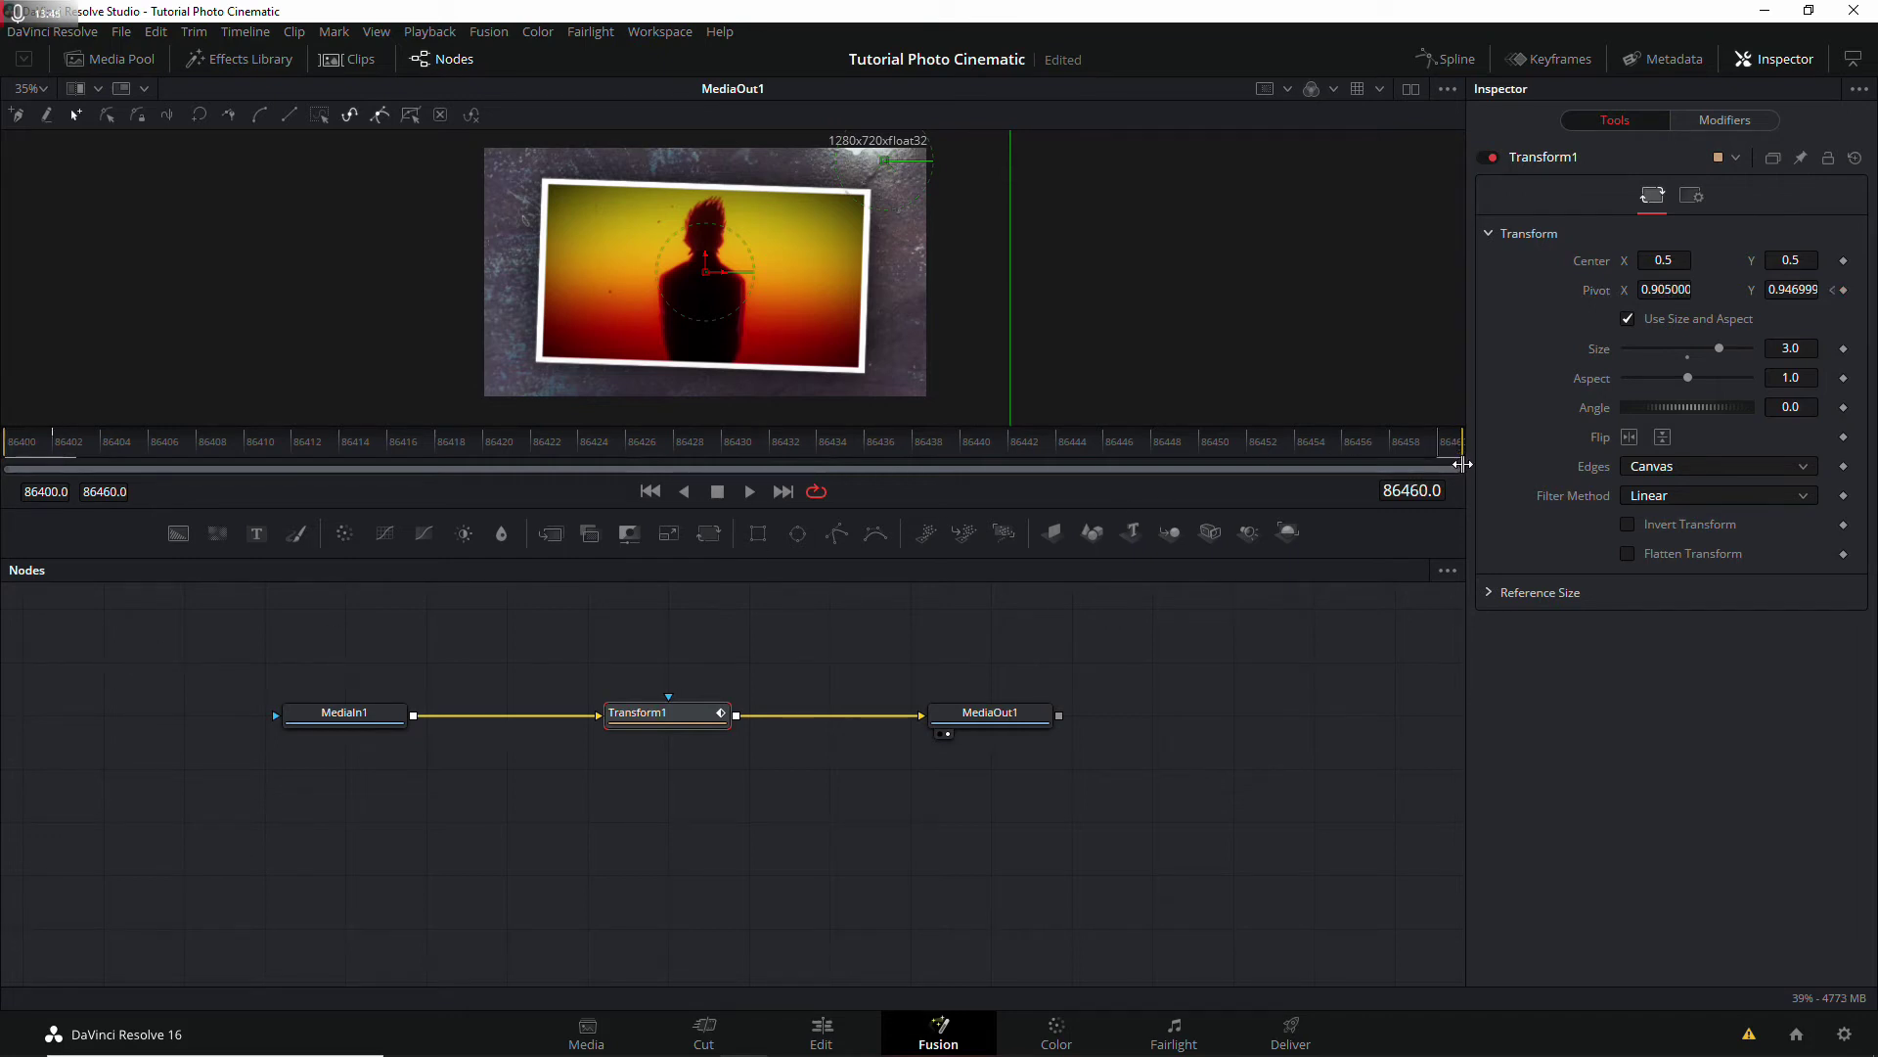
Step: Keyframe the Pivot at frame 86458 to frame the helicopter photo (0.881, 0.021)
left_click(1844, 290)
left_click(1793, 289)
type("0.757")
key("Return")
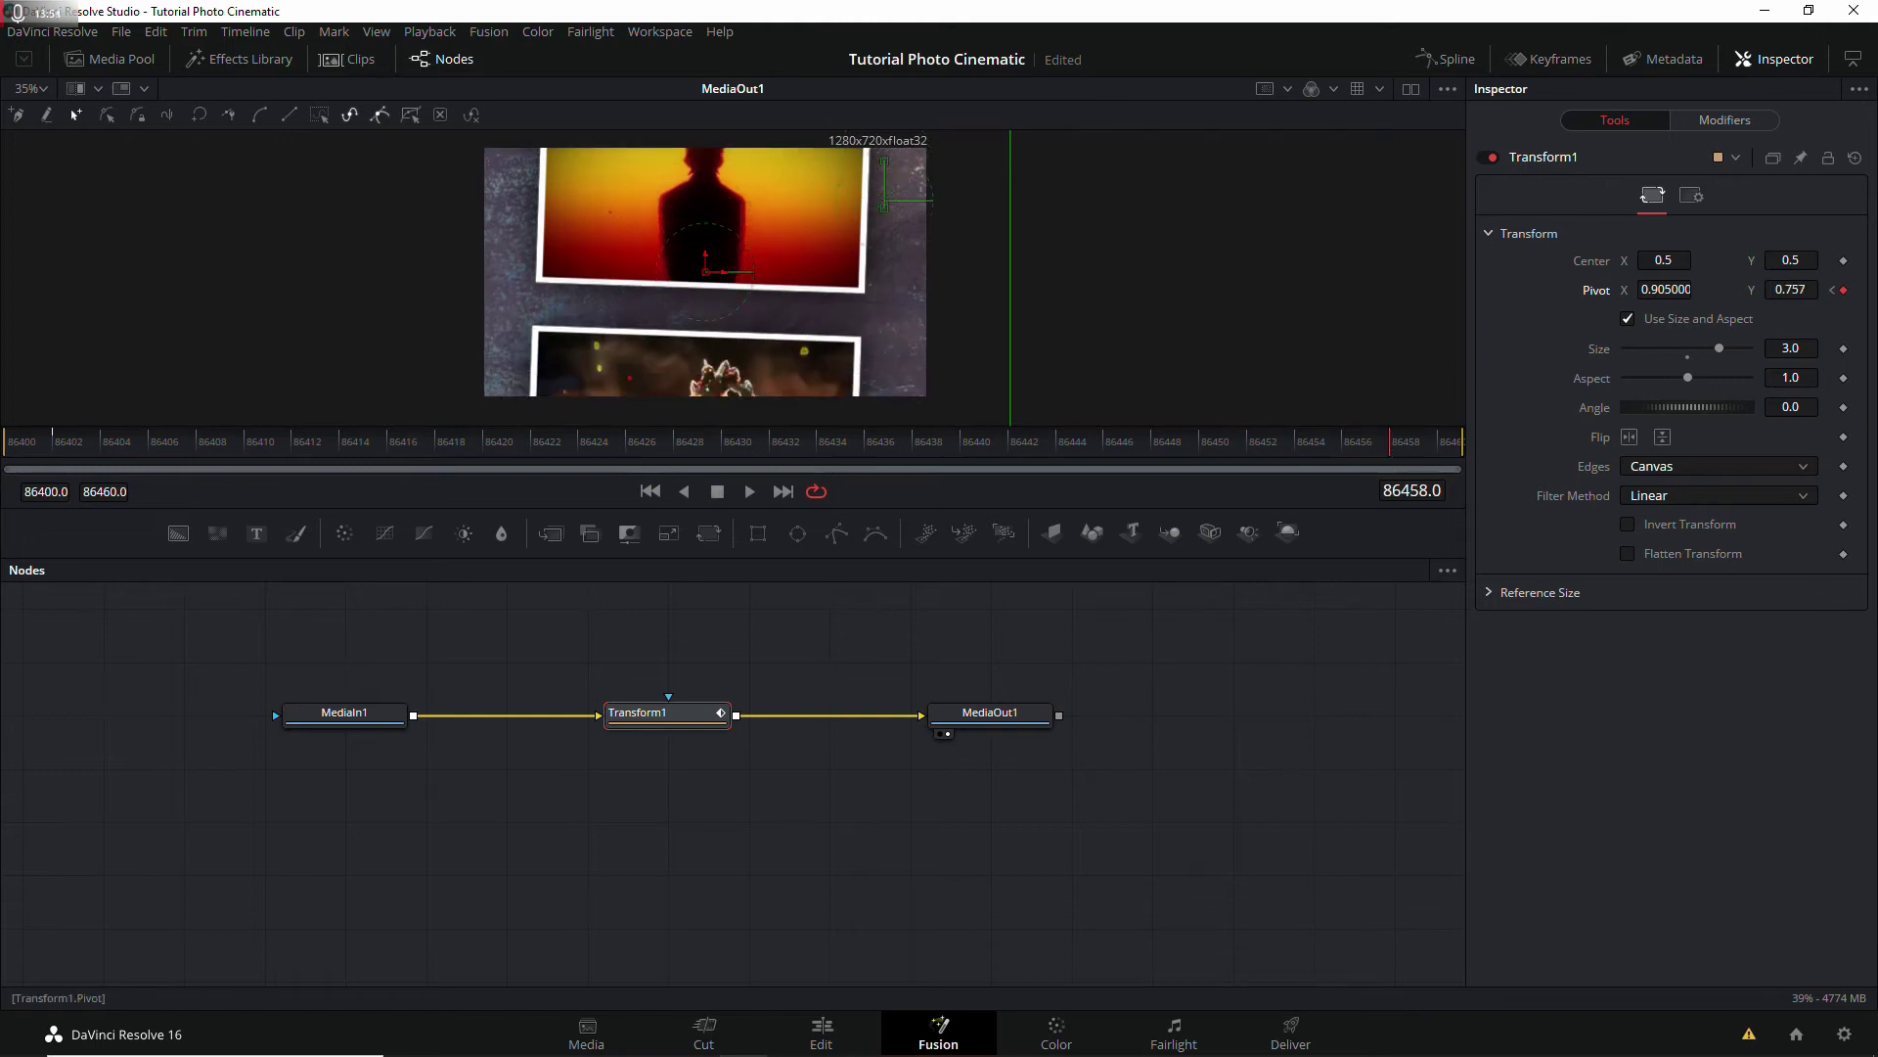
left_click_drag(884, 203, 884, 323)
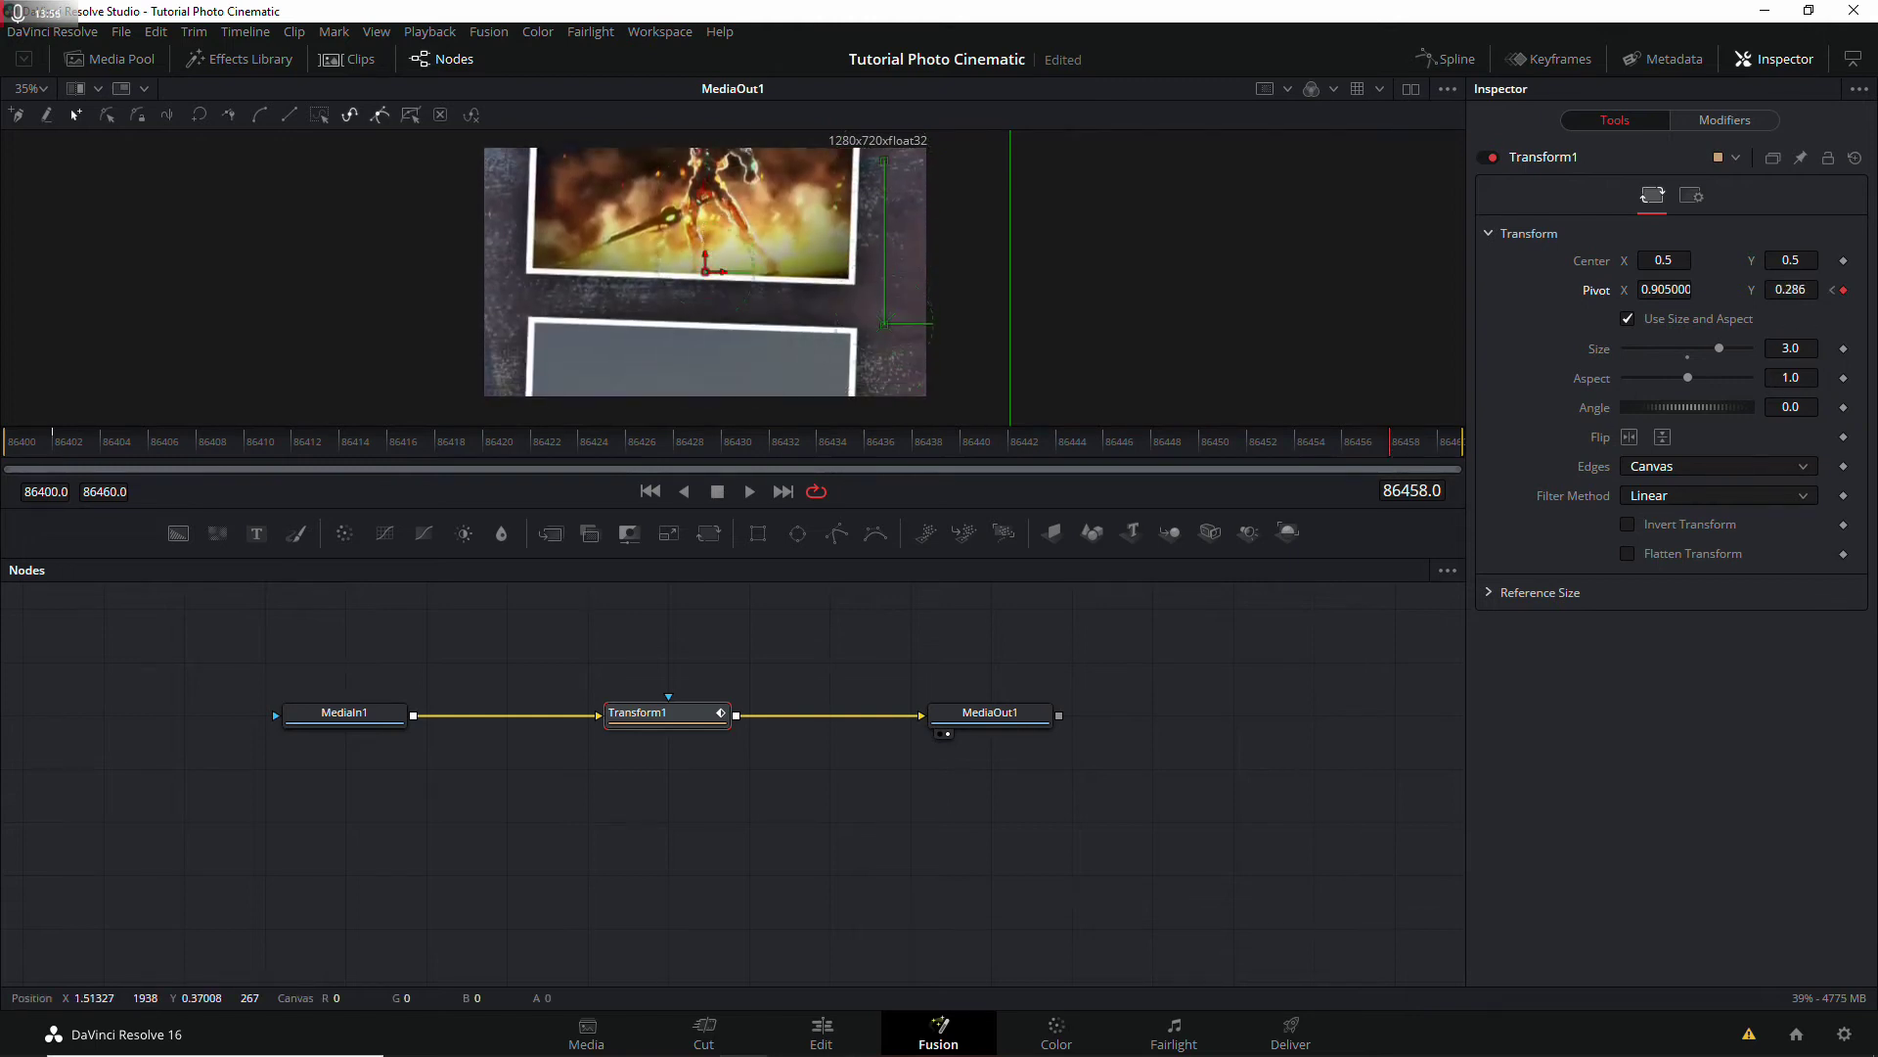
left_click_drag(885, 324, 885, 389)
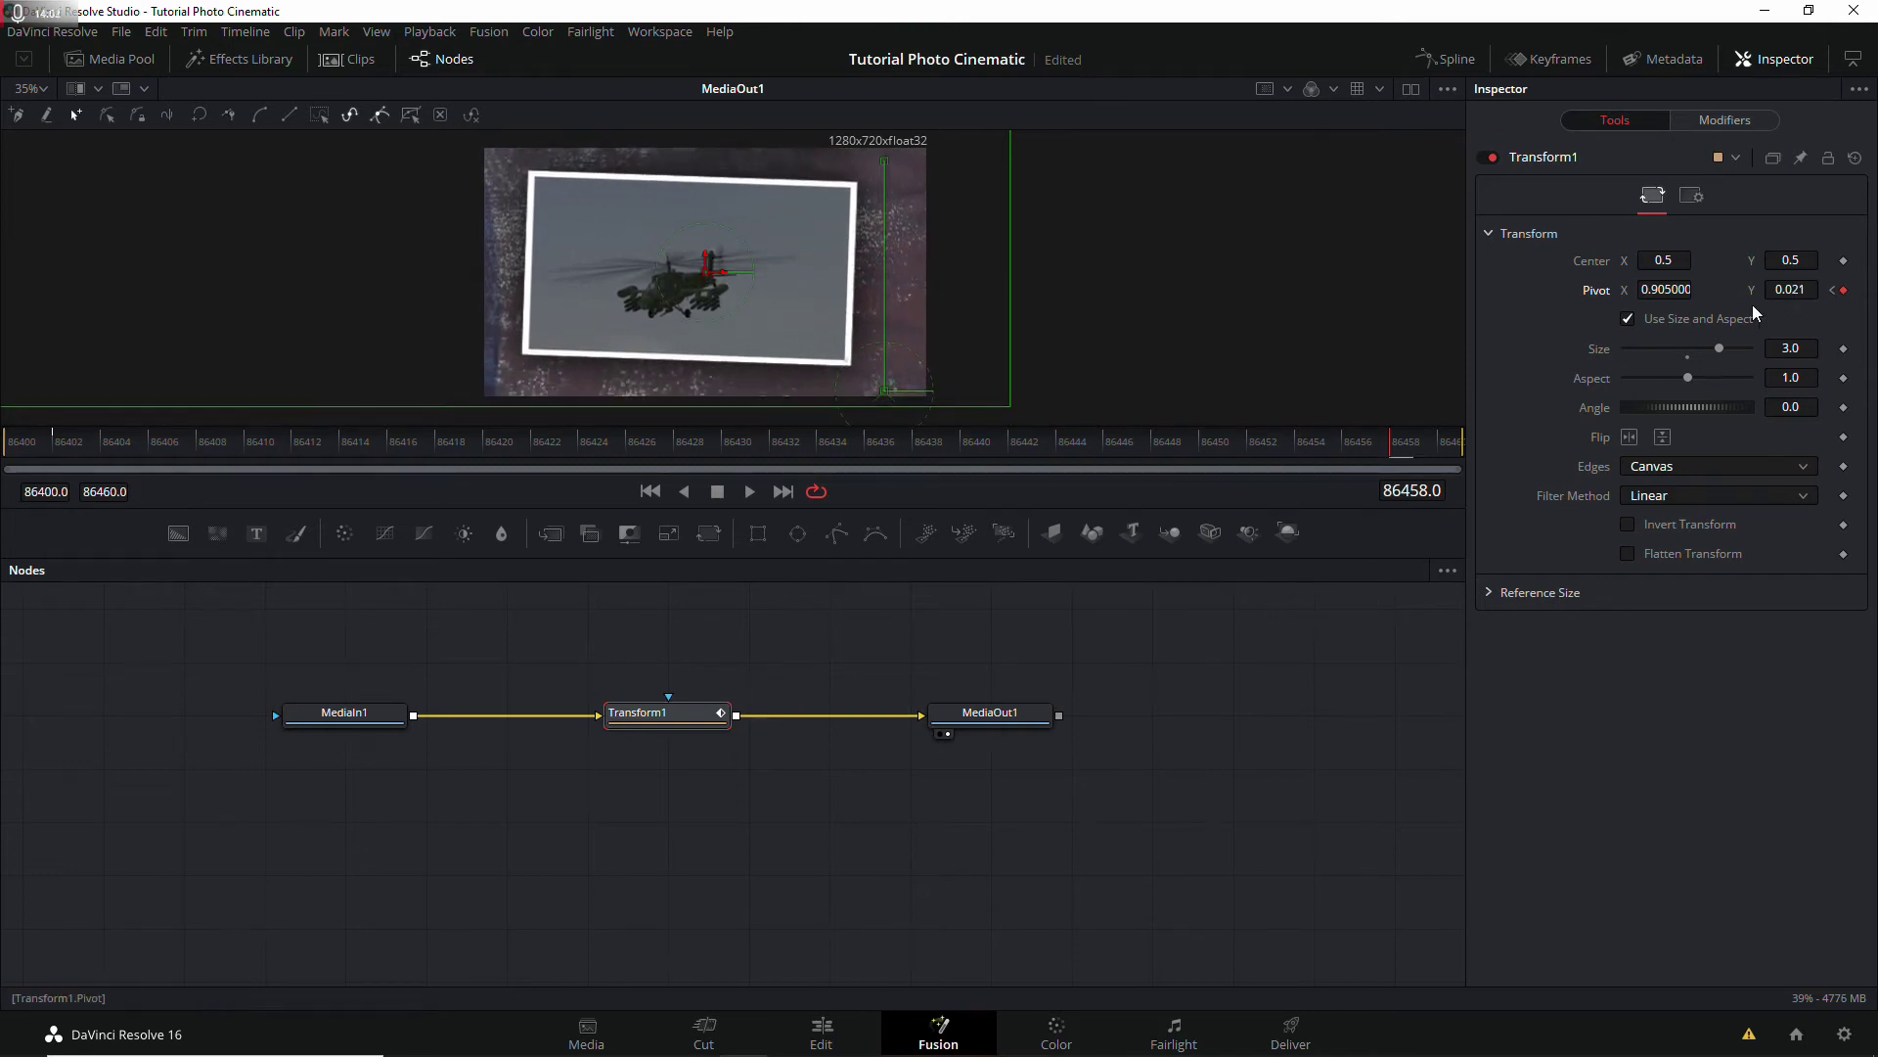
Step: Check the framing at frames 86402 and 86458 and play back the zoom animation
left_click(54, 442)
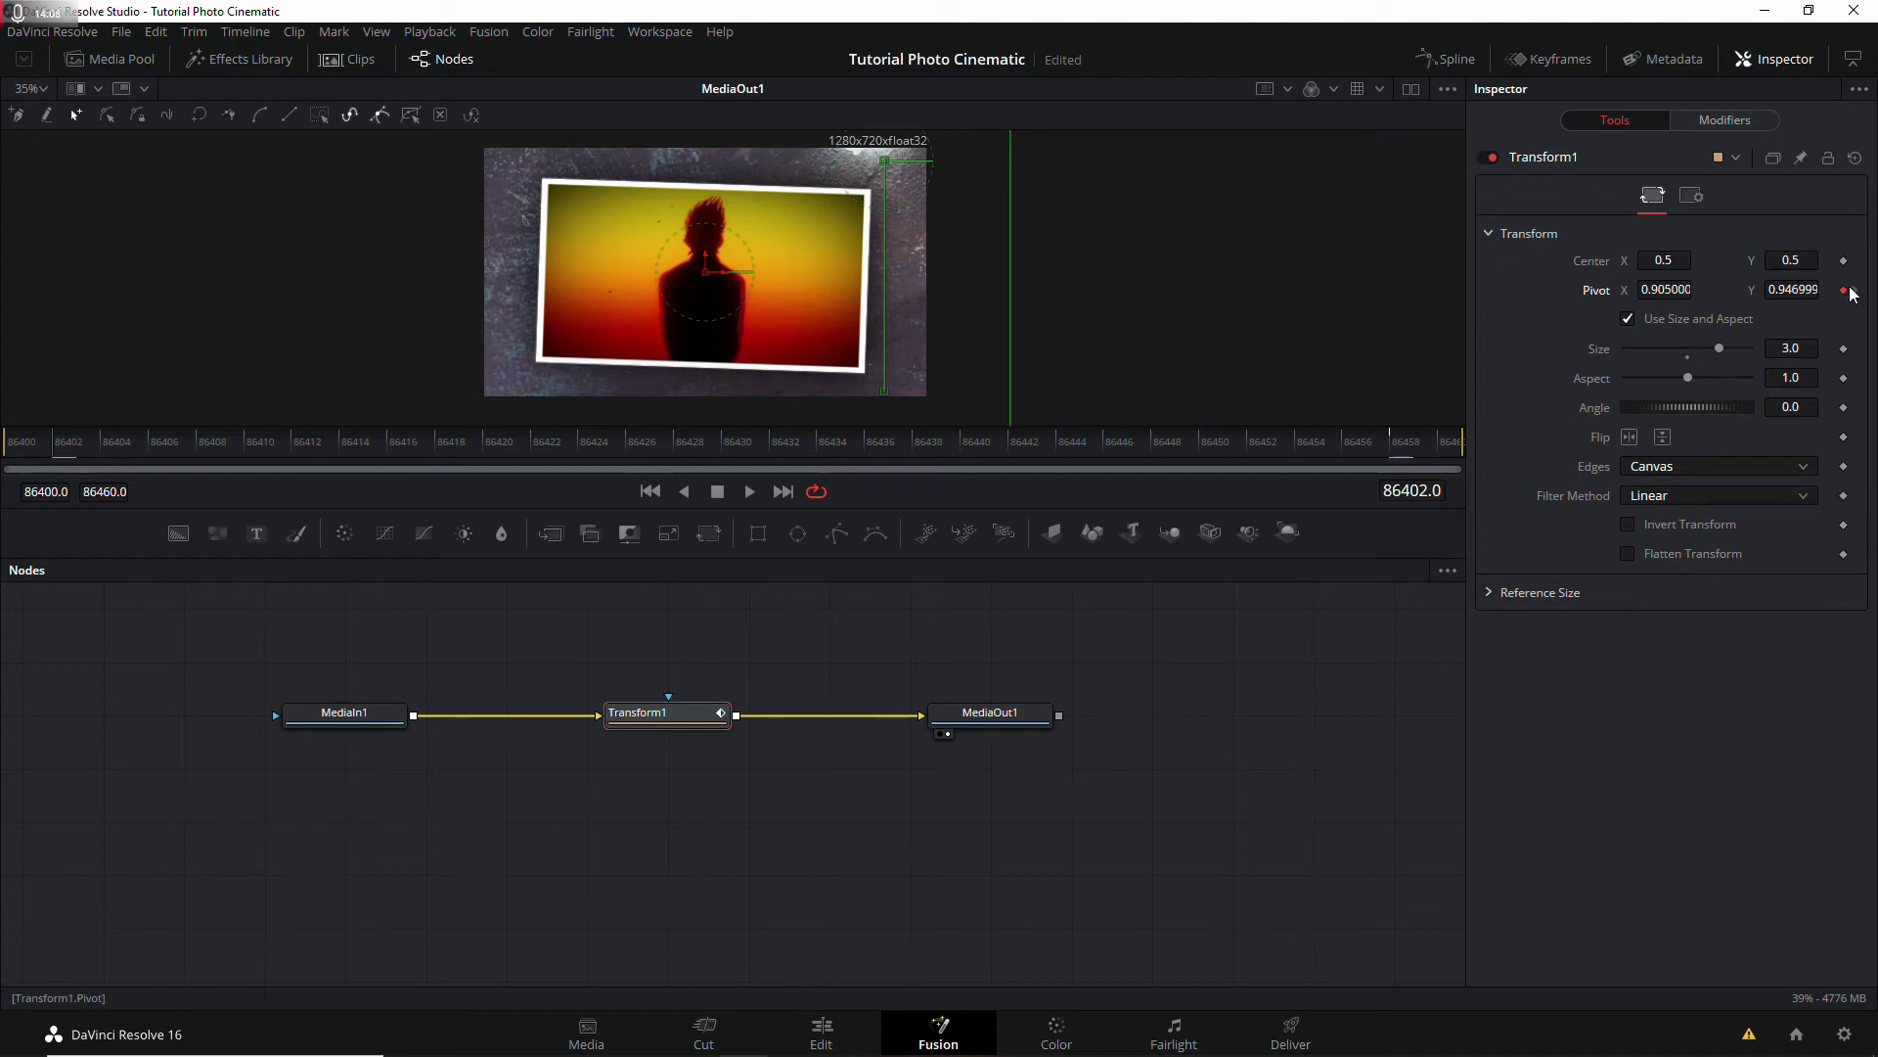
left_click(1396, 454)
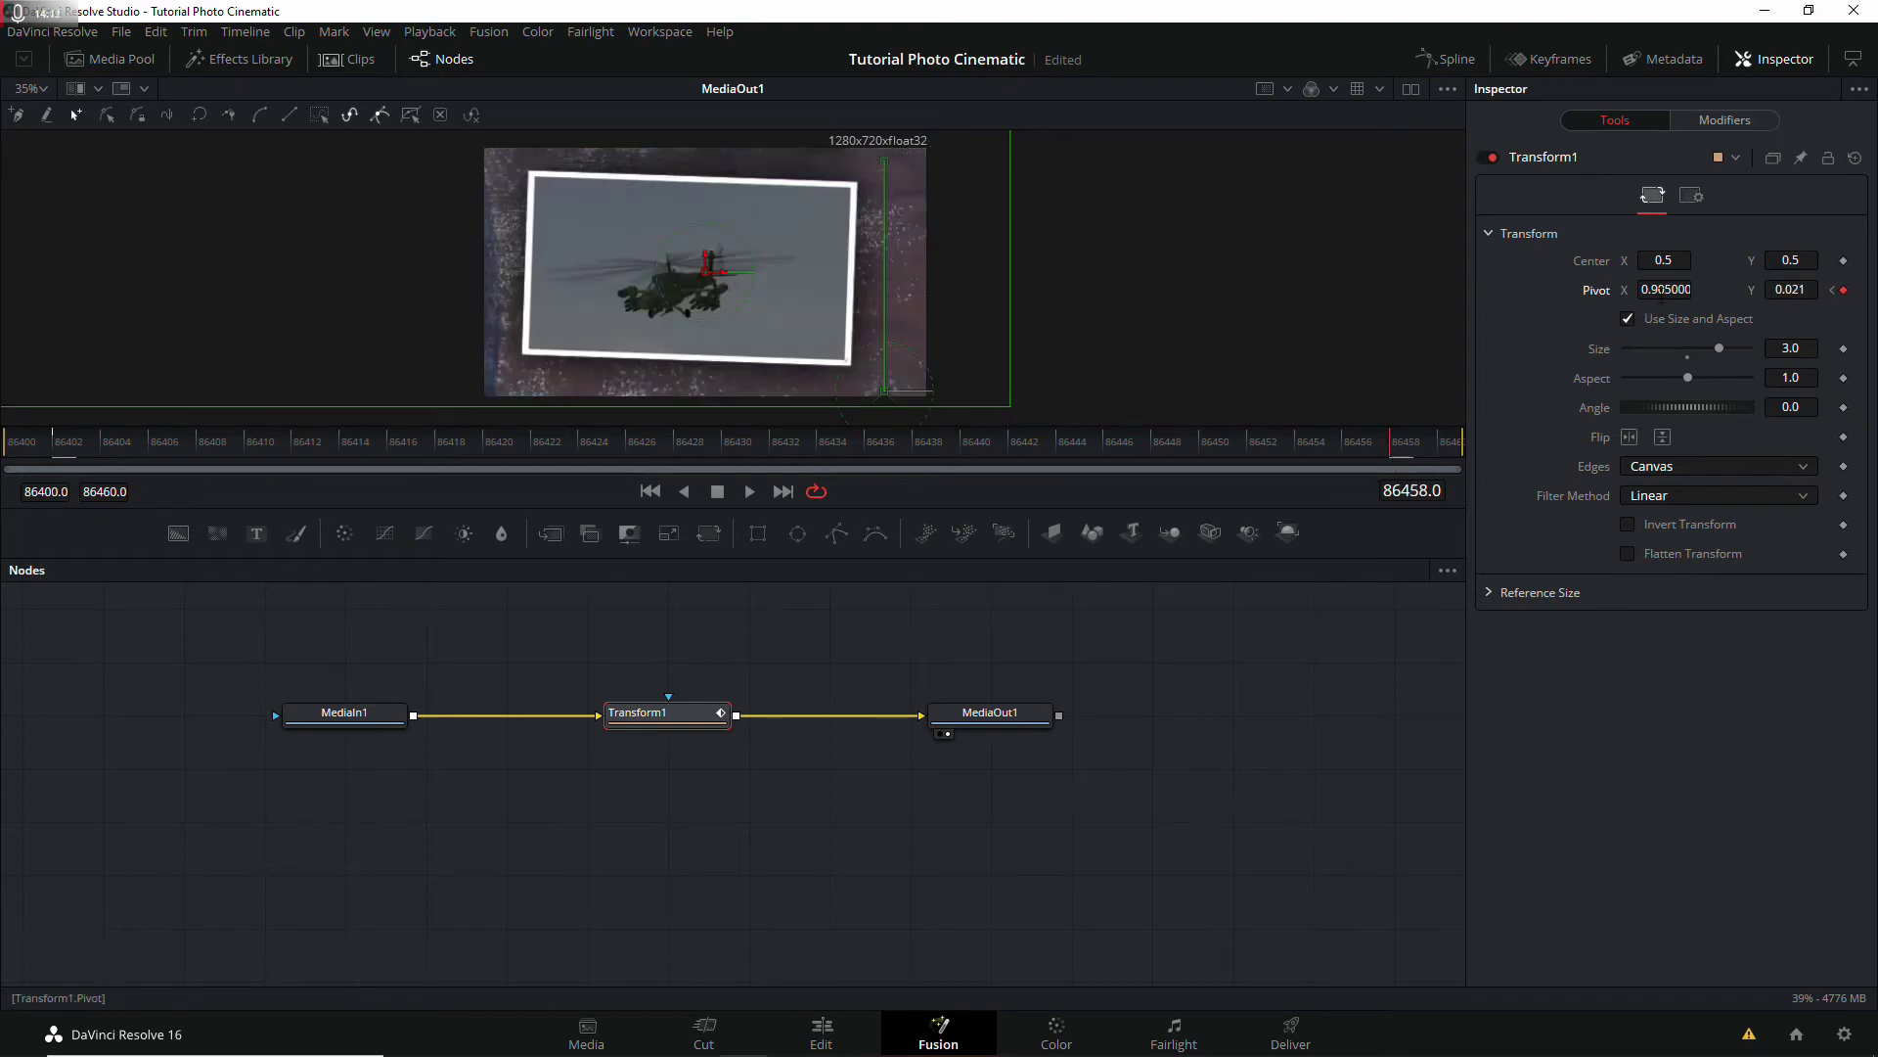
scroll(1663, 290, "down", 5)
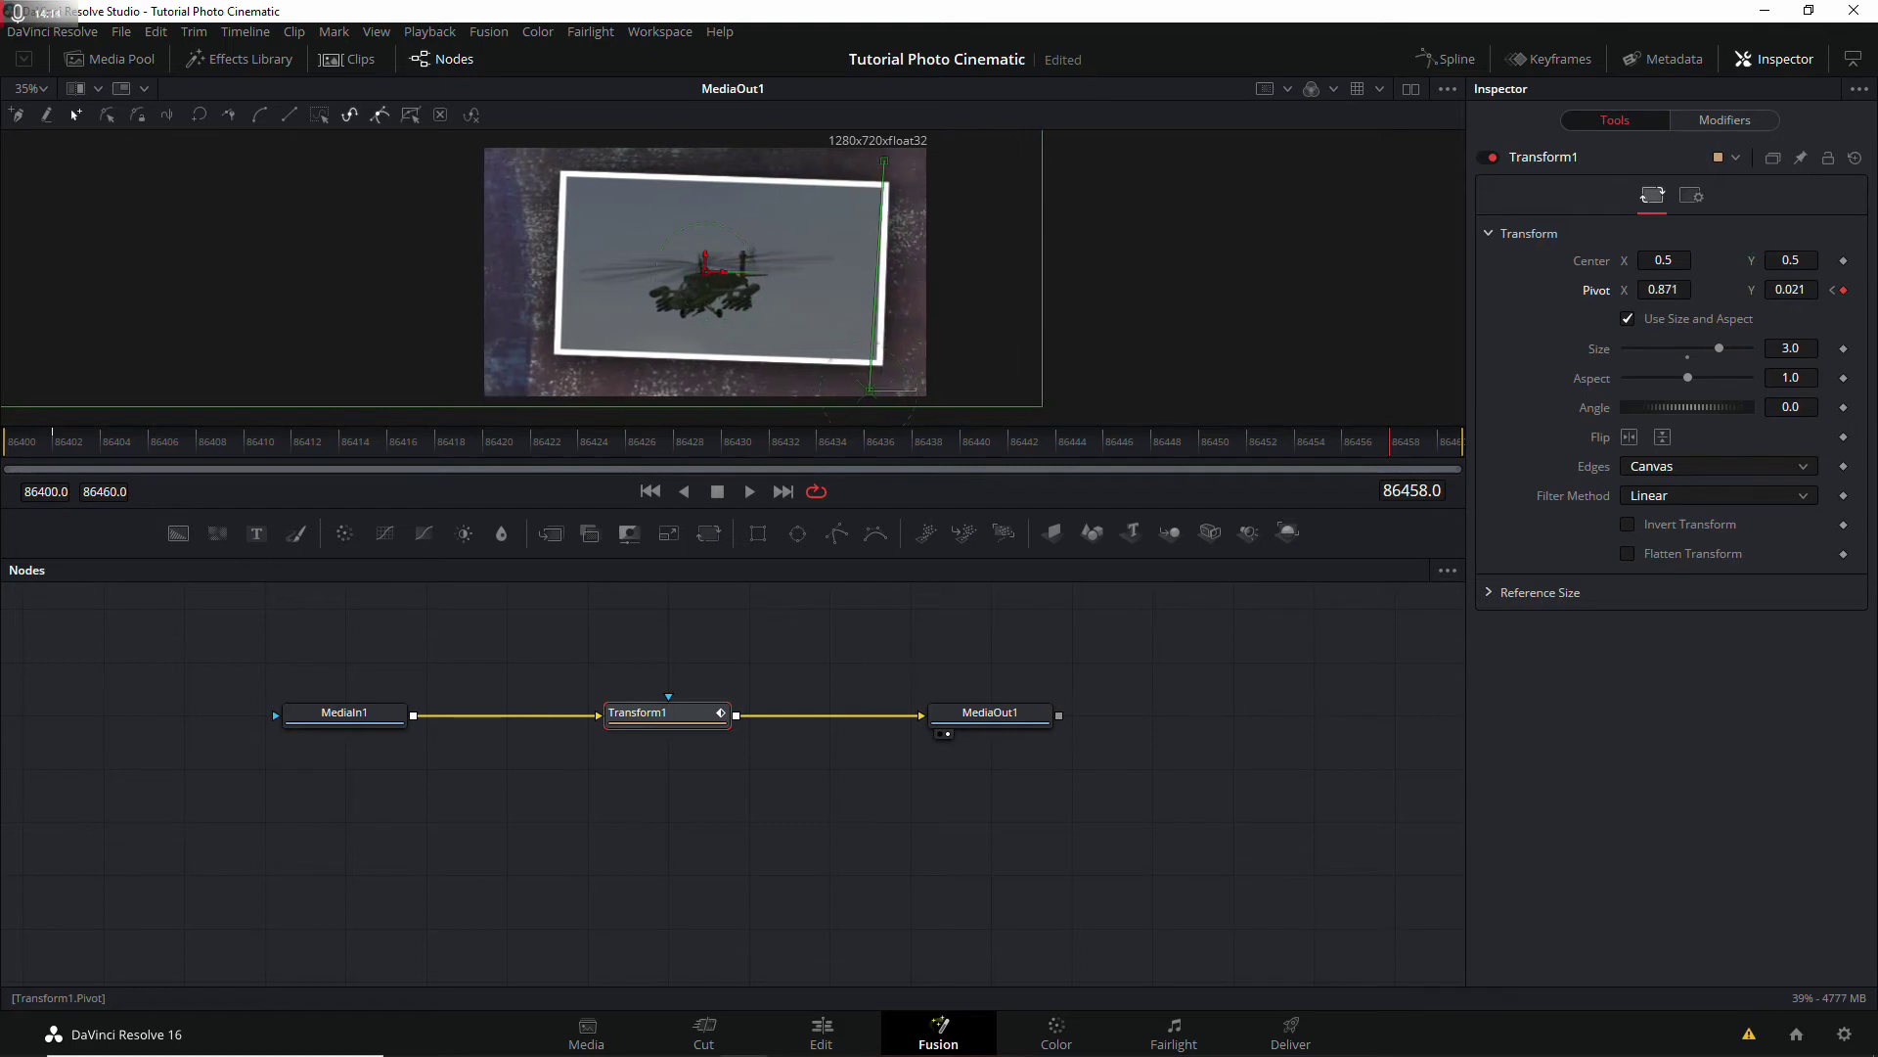
scroll(1663, 289, "up", 3)
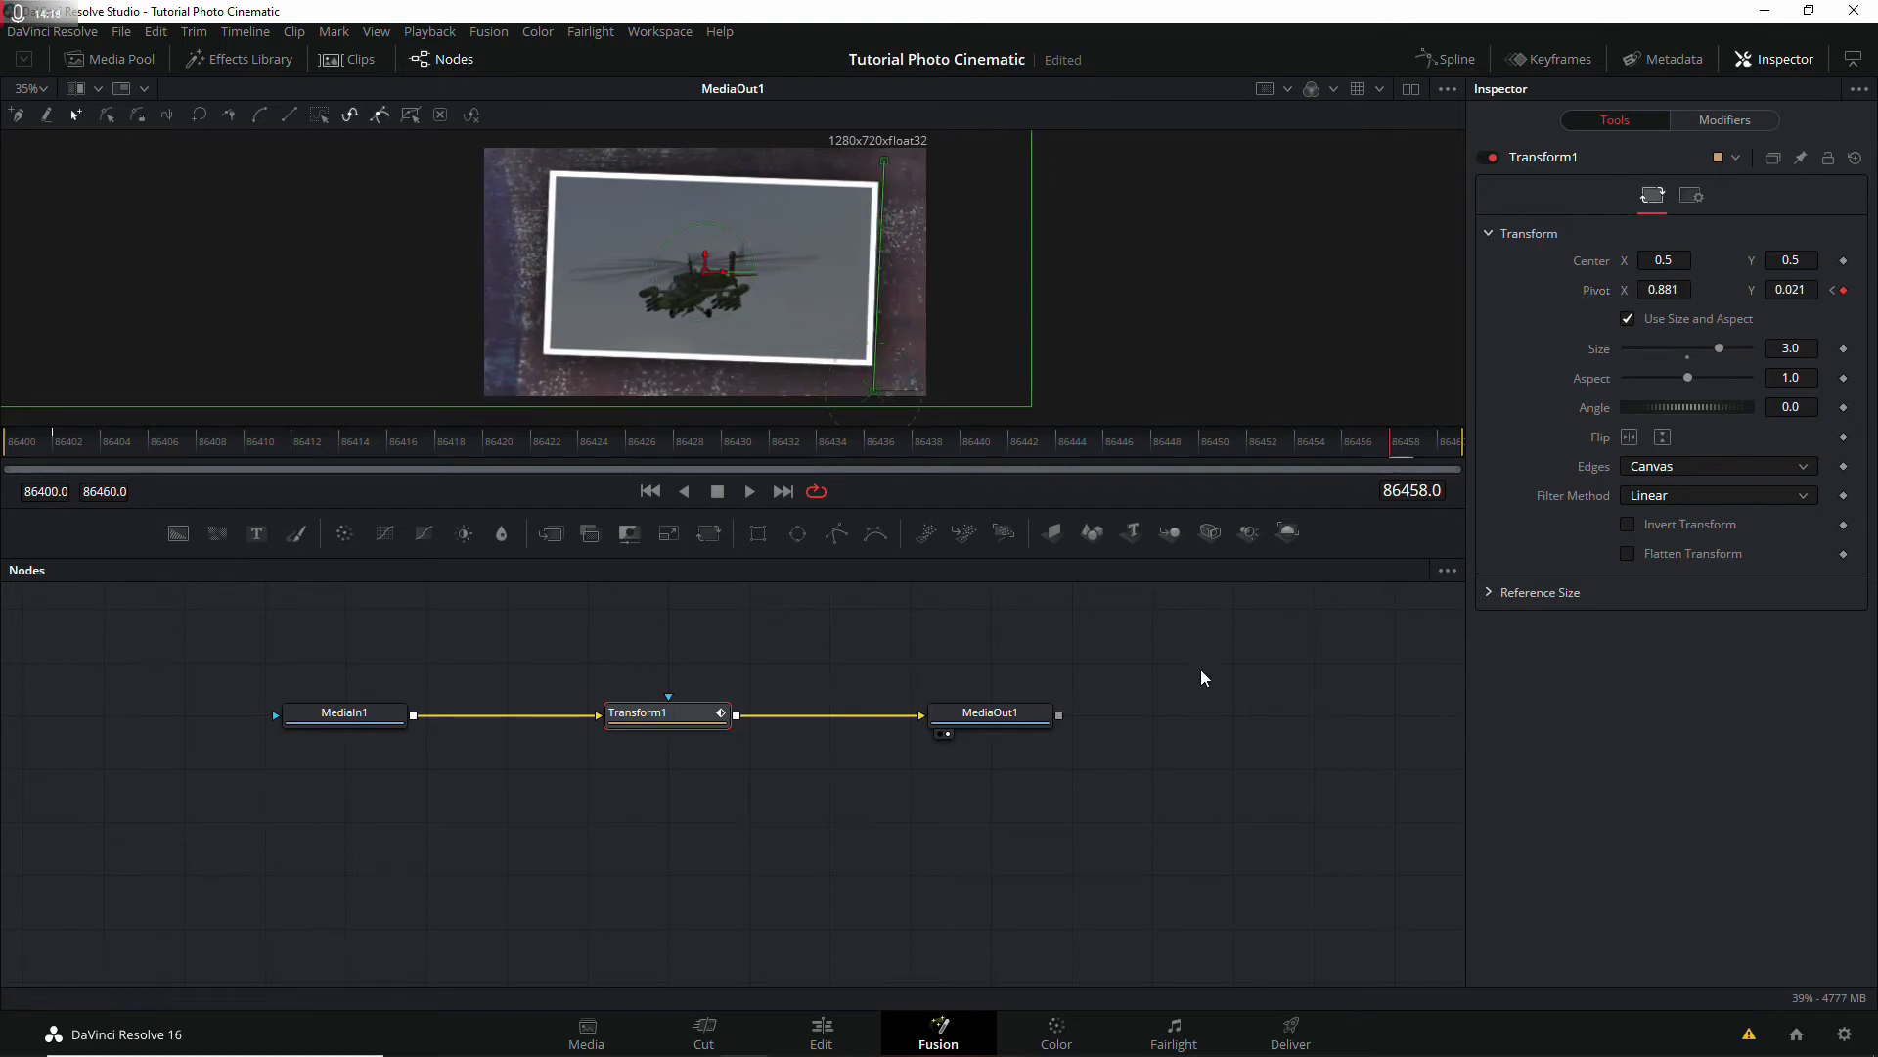
key("space")
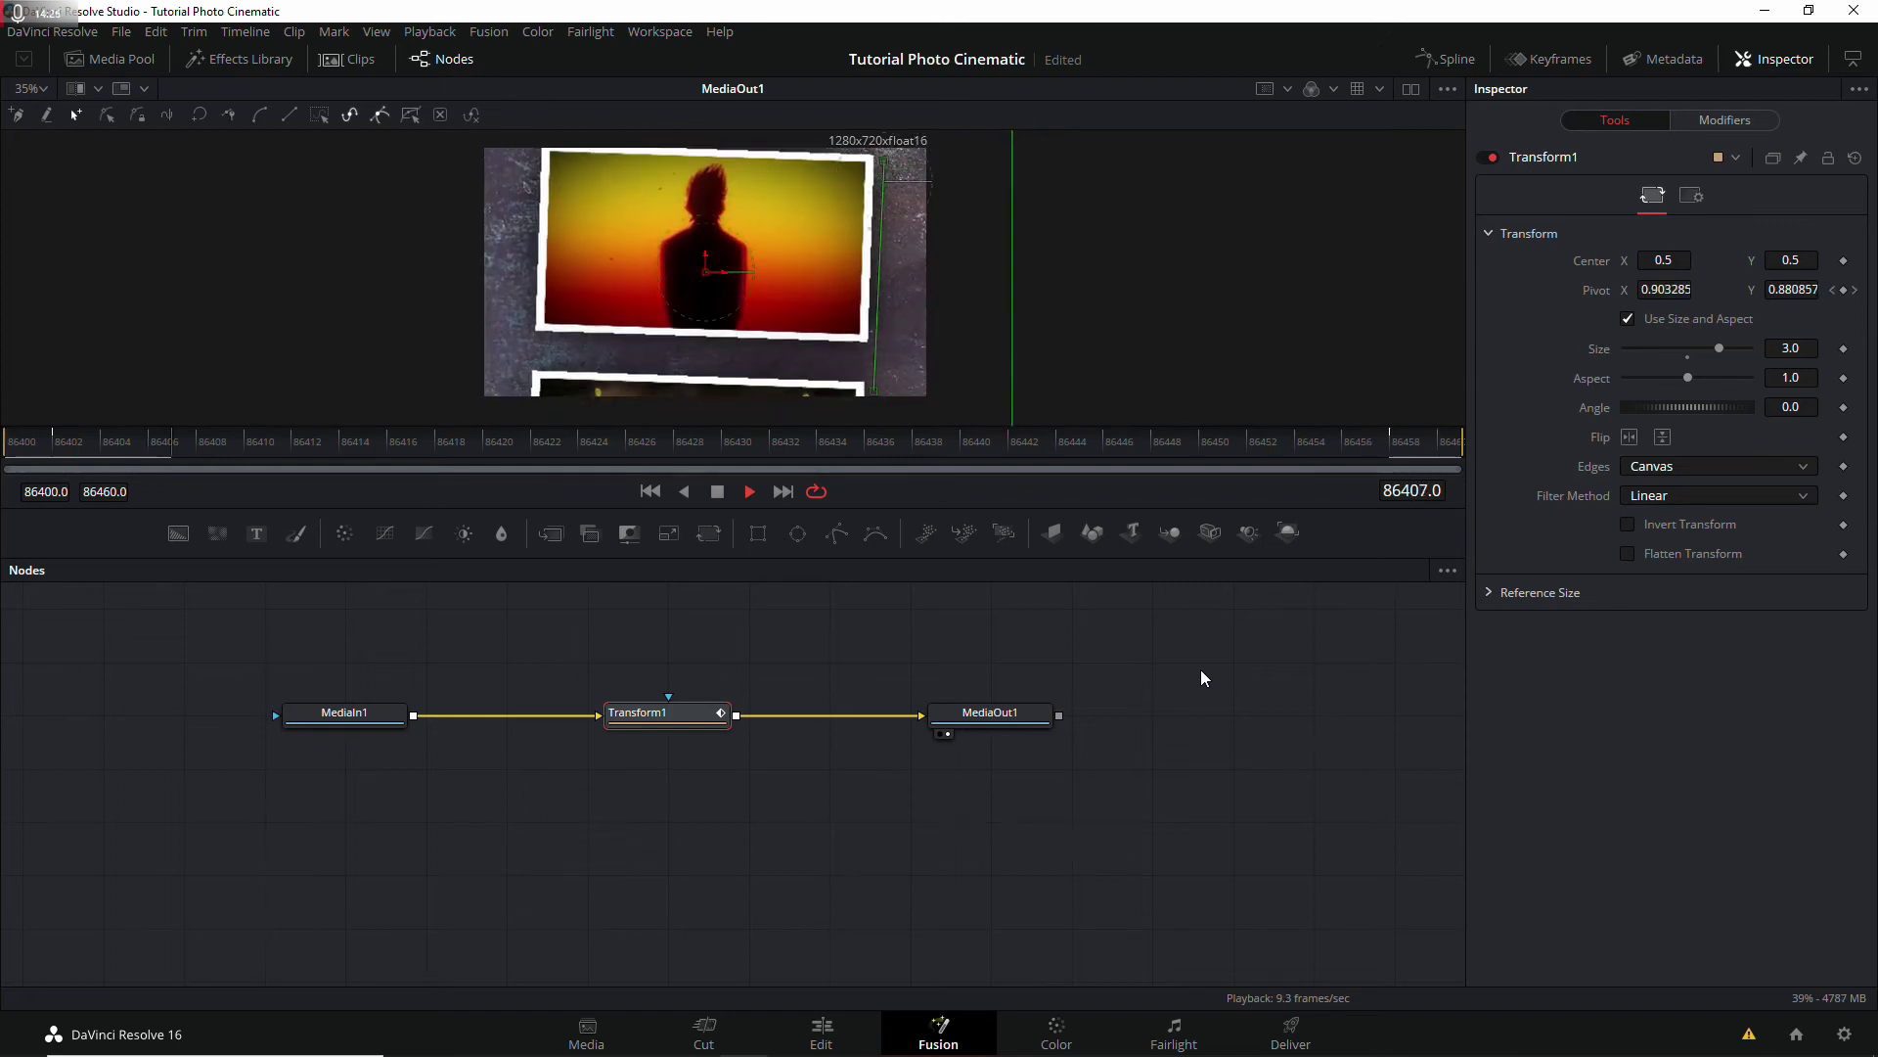
key("space")
Step: Smooth both keyframes of Transform1's pivot displacement curve into an S-curve in Spline
left_click(1435, 65)
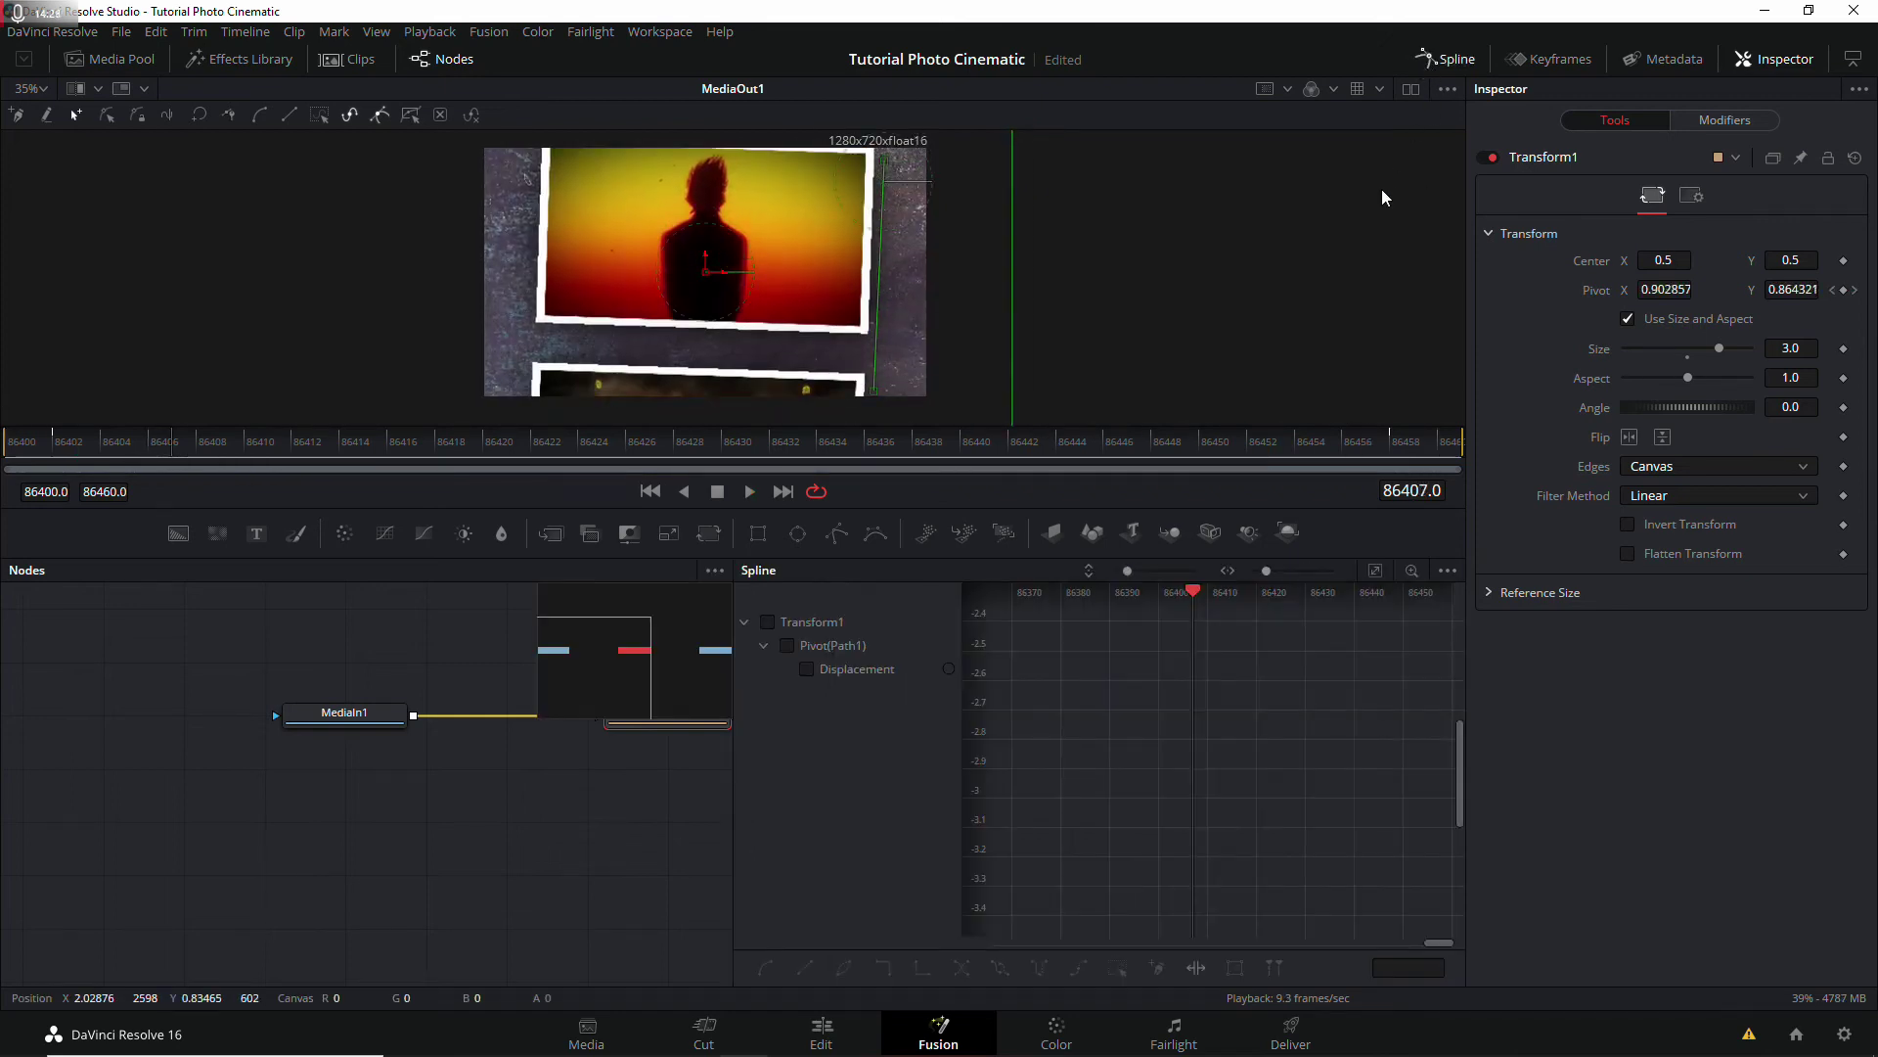
left_click(768, 621)
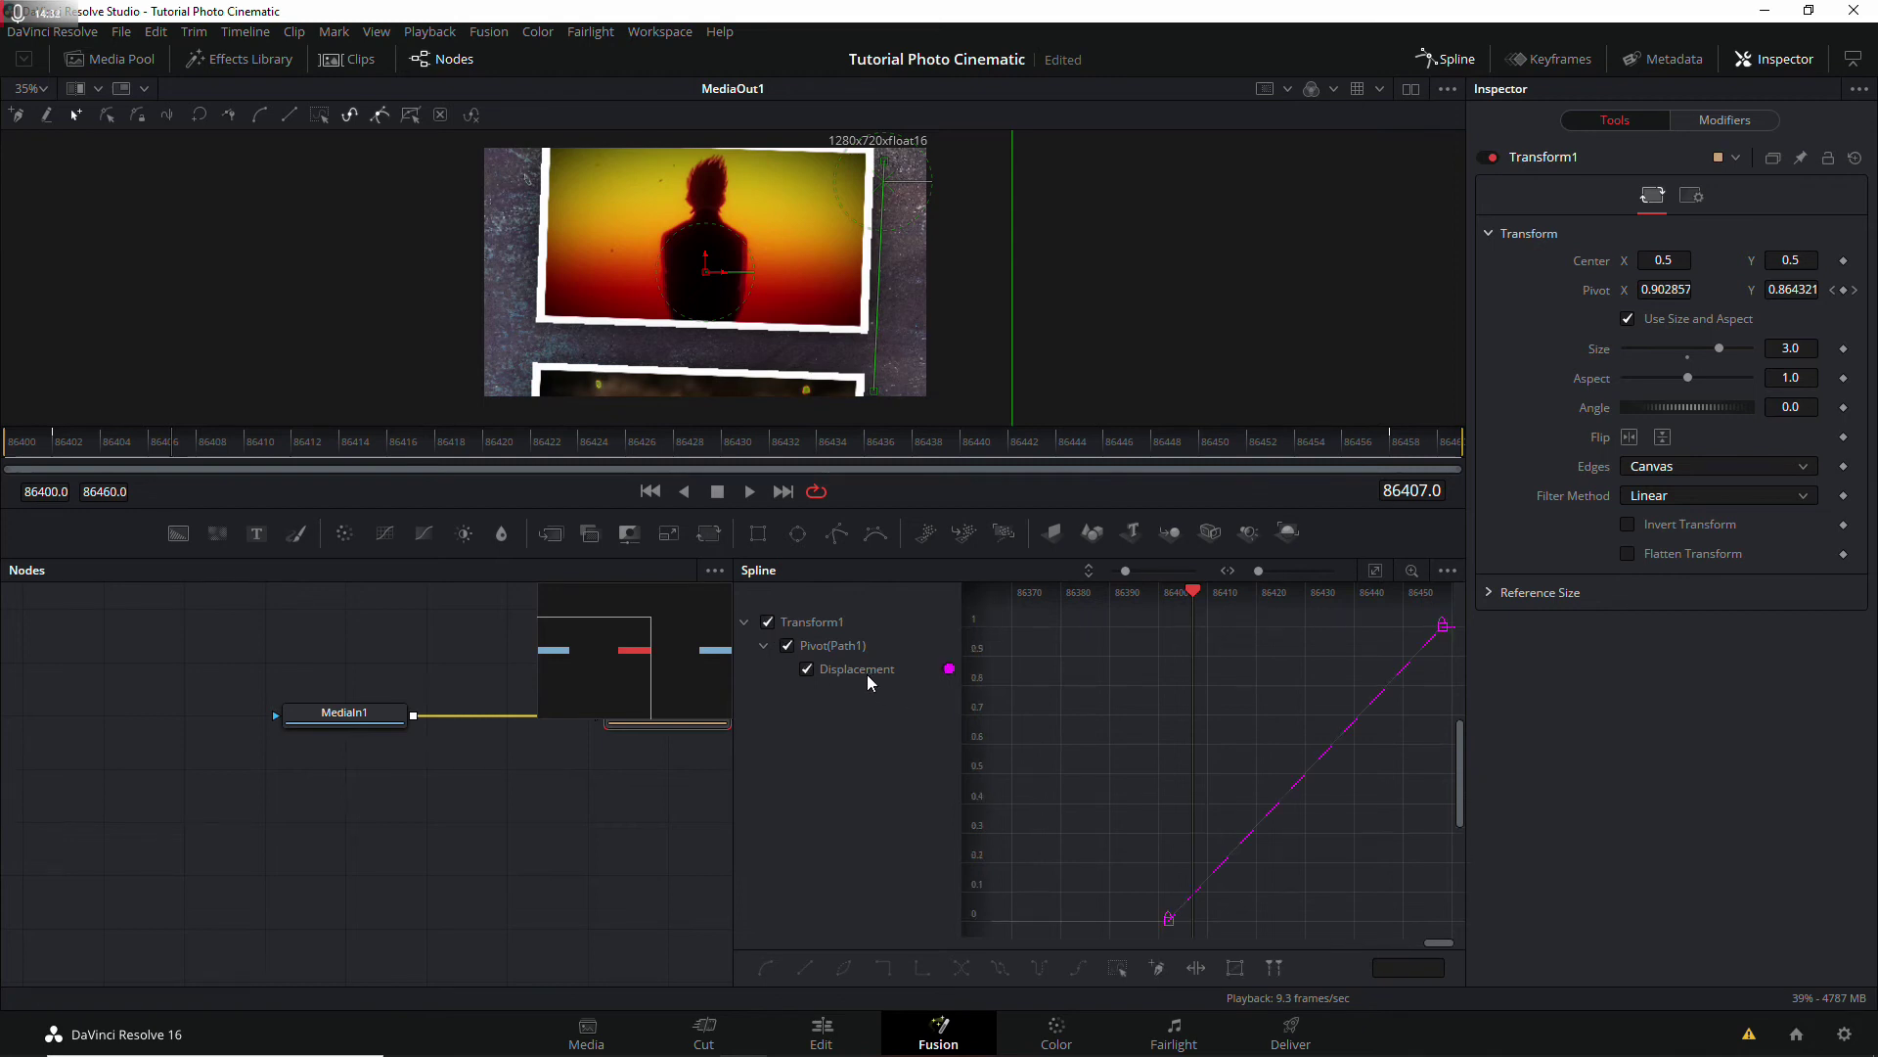
left_click(1377, 576)
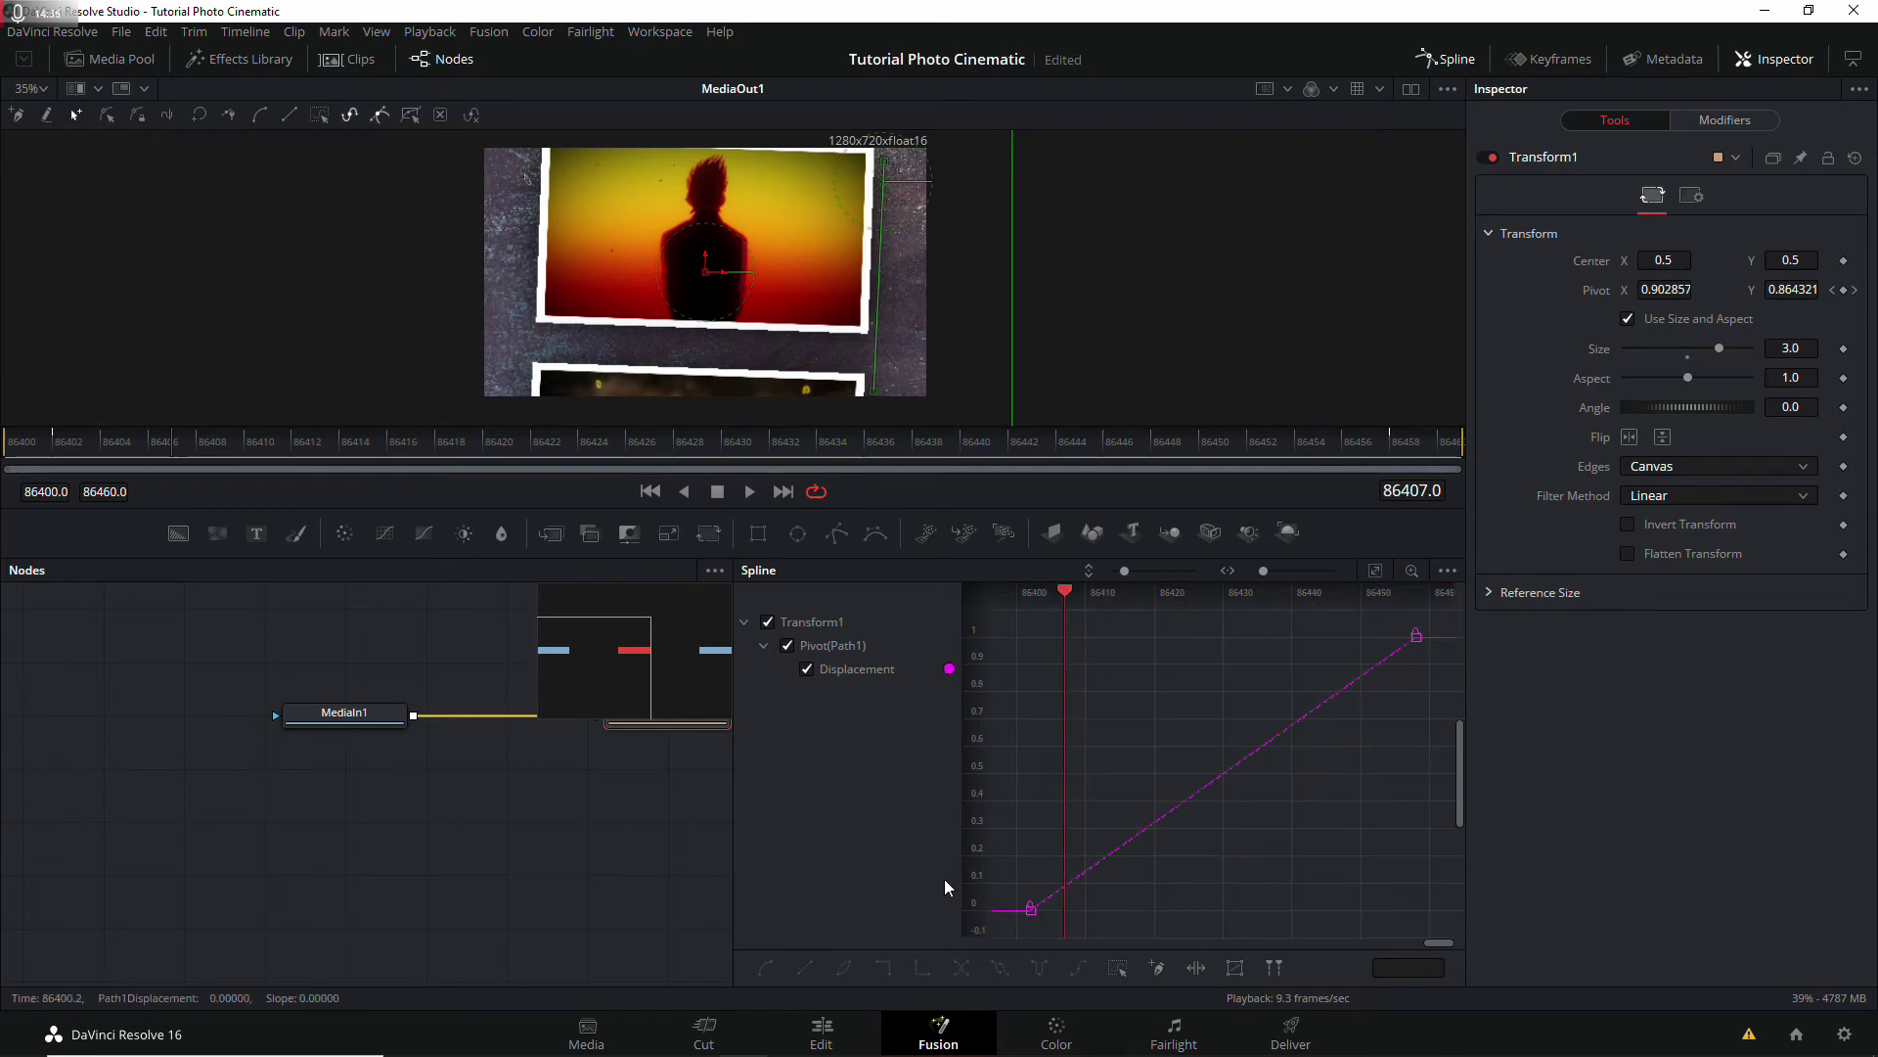
left_click(1032, 806)
left_click(763, 969)
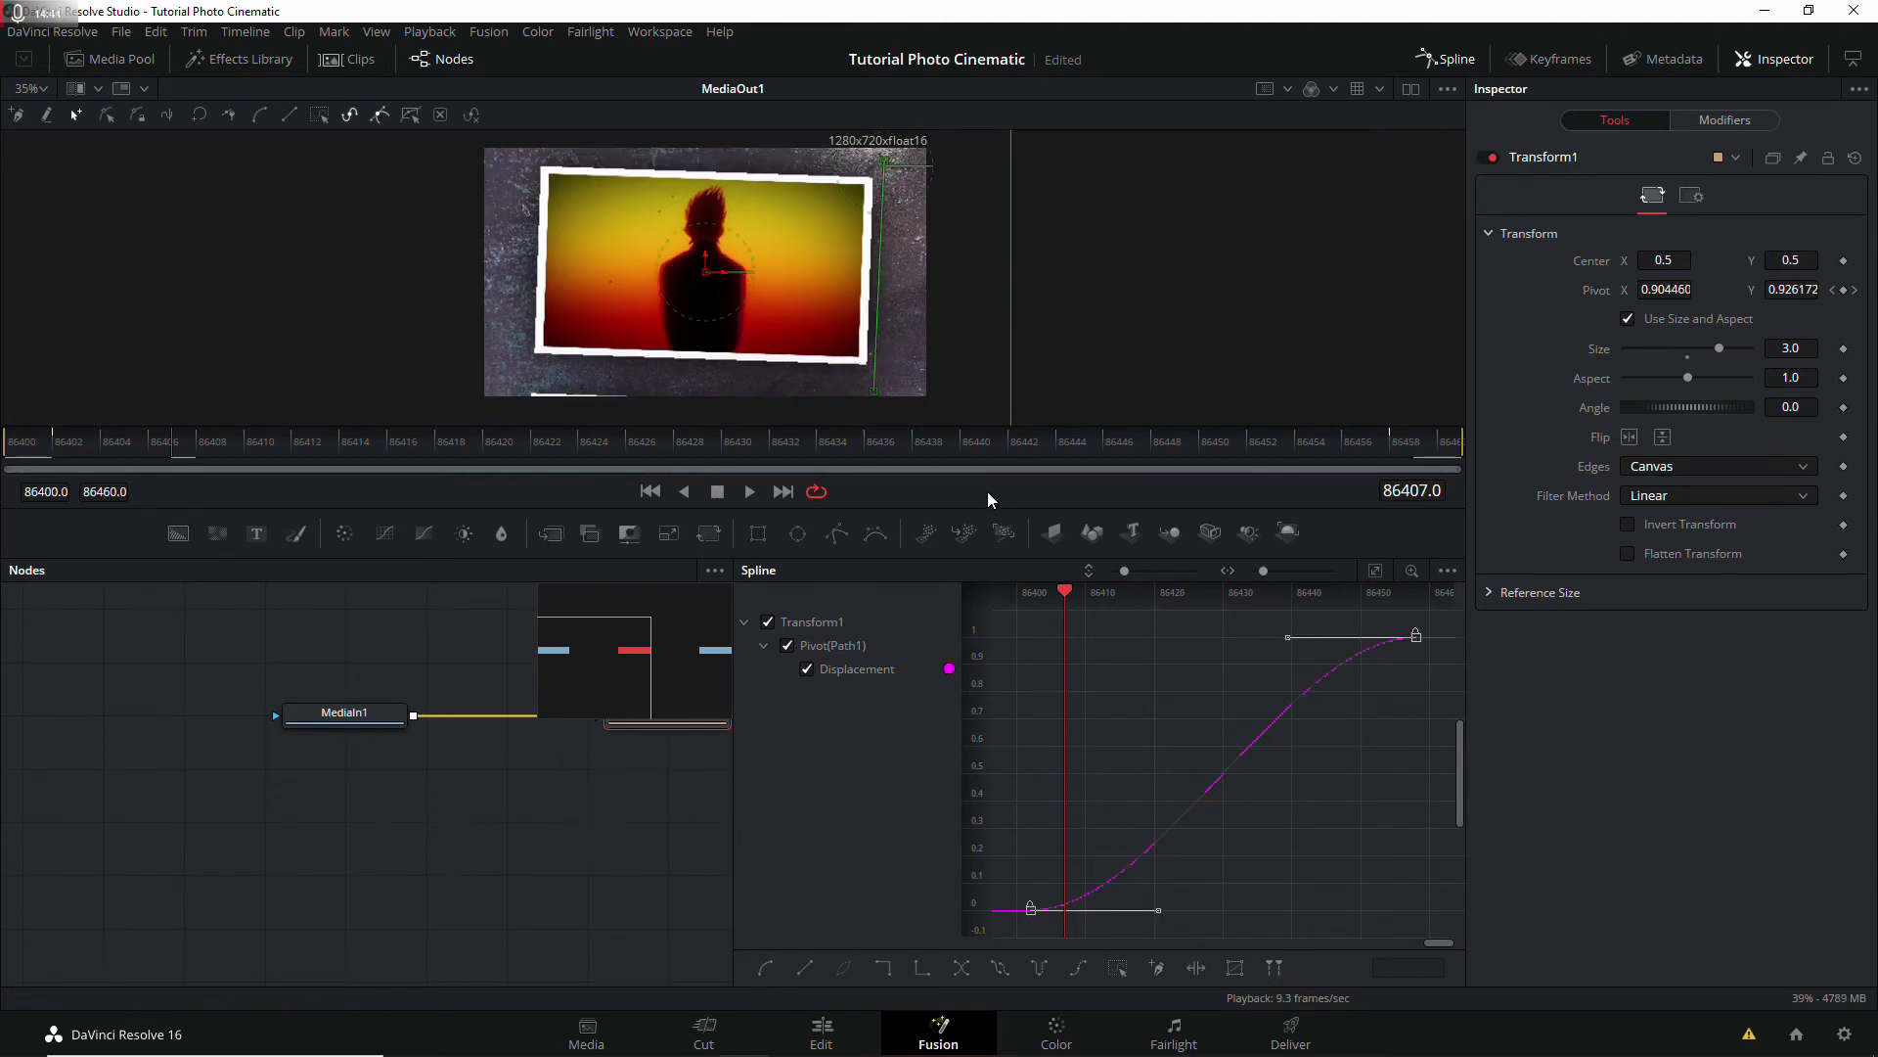
Step: Stretch the ease into the final keyframe and play back the eased pivot move
left_click_drag(1060, 594, 1010, 594)
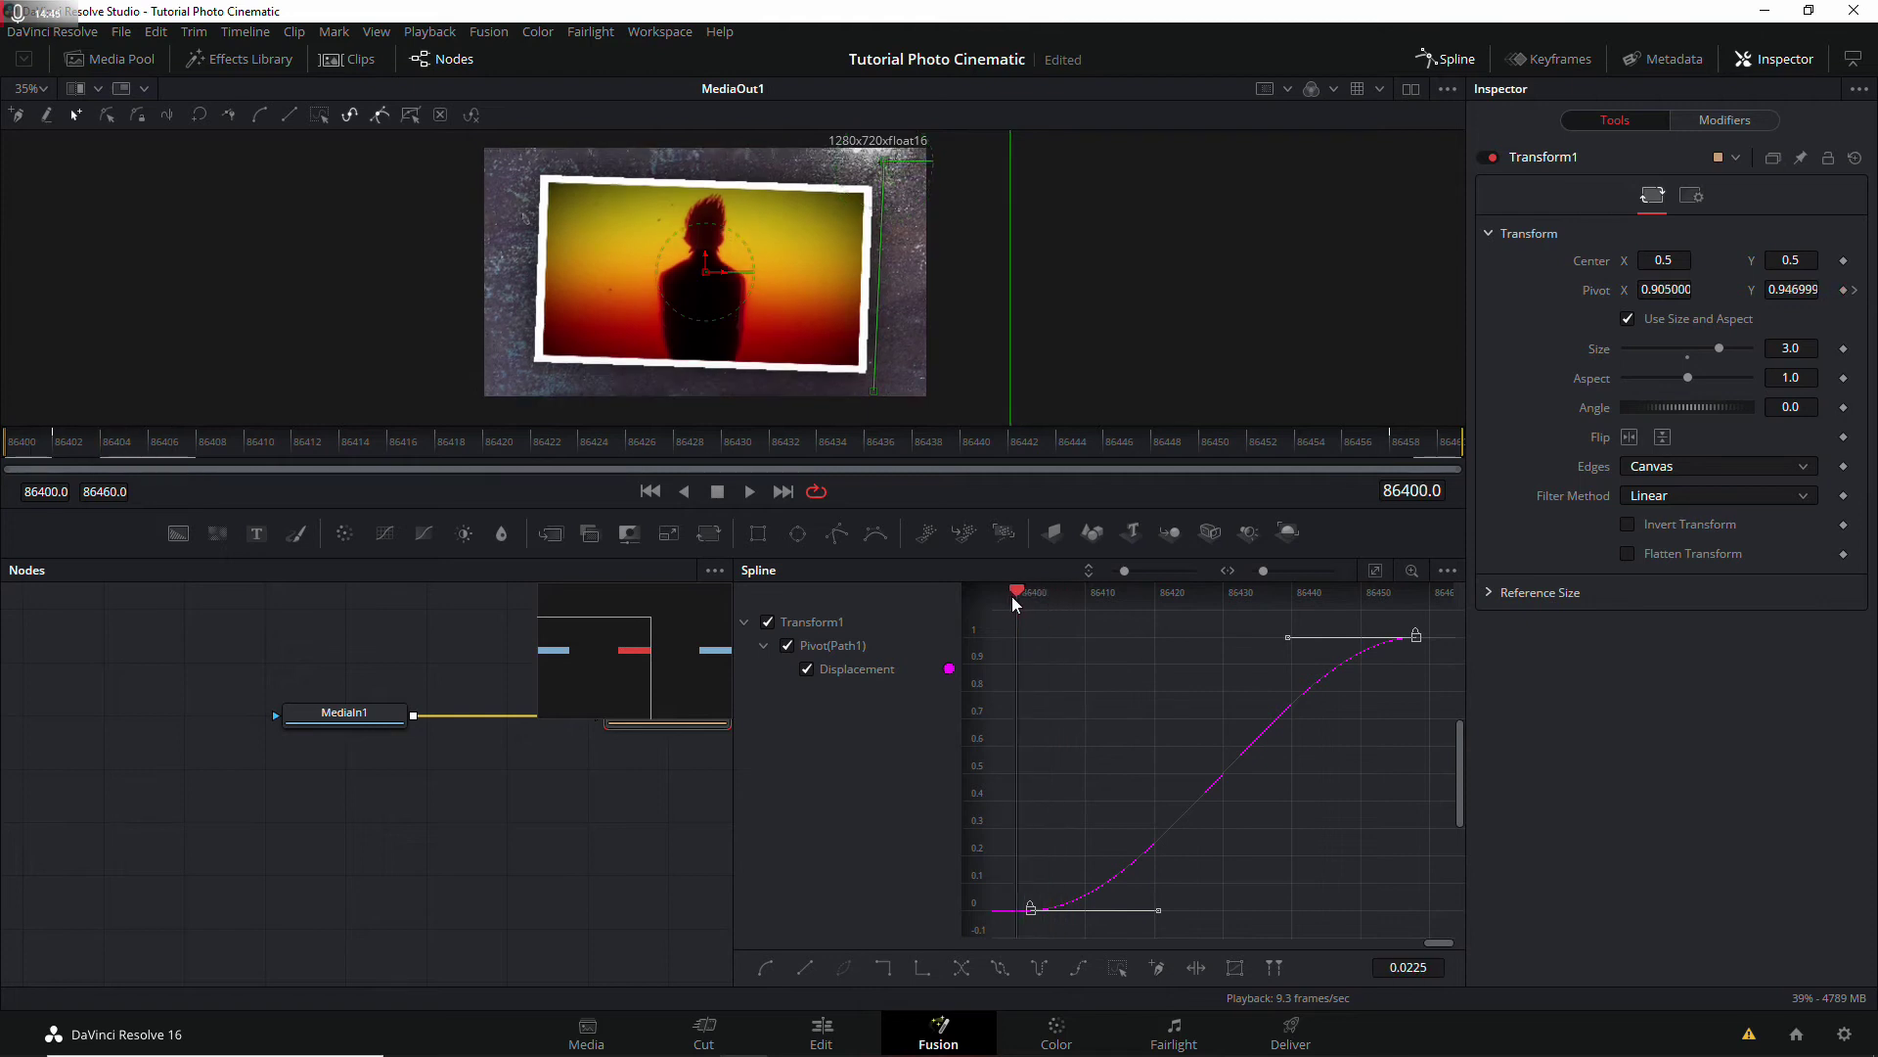
key("space")
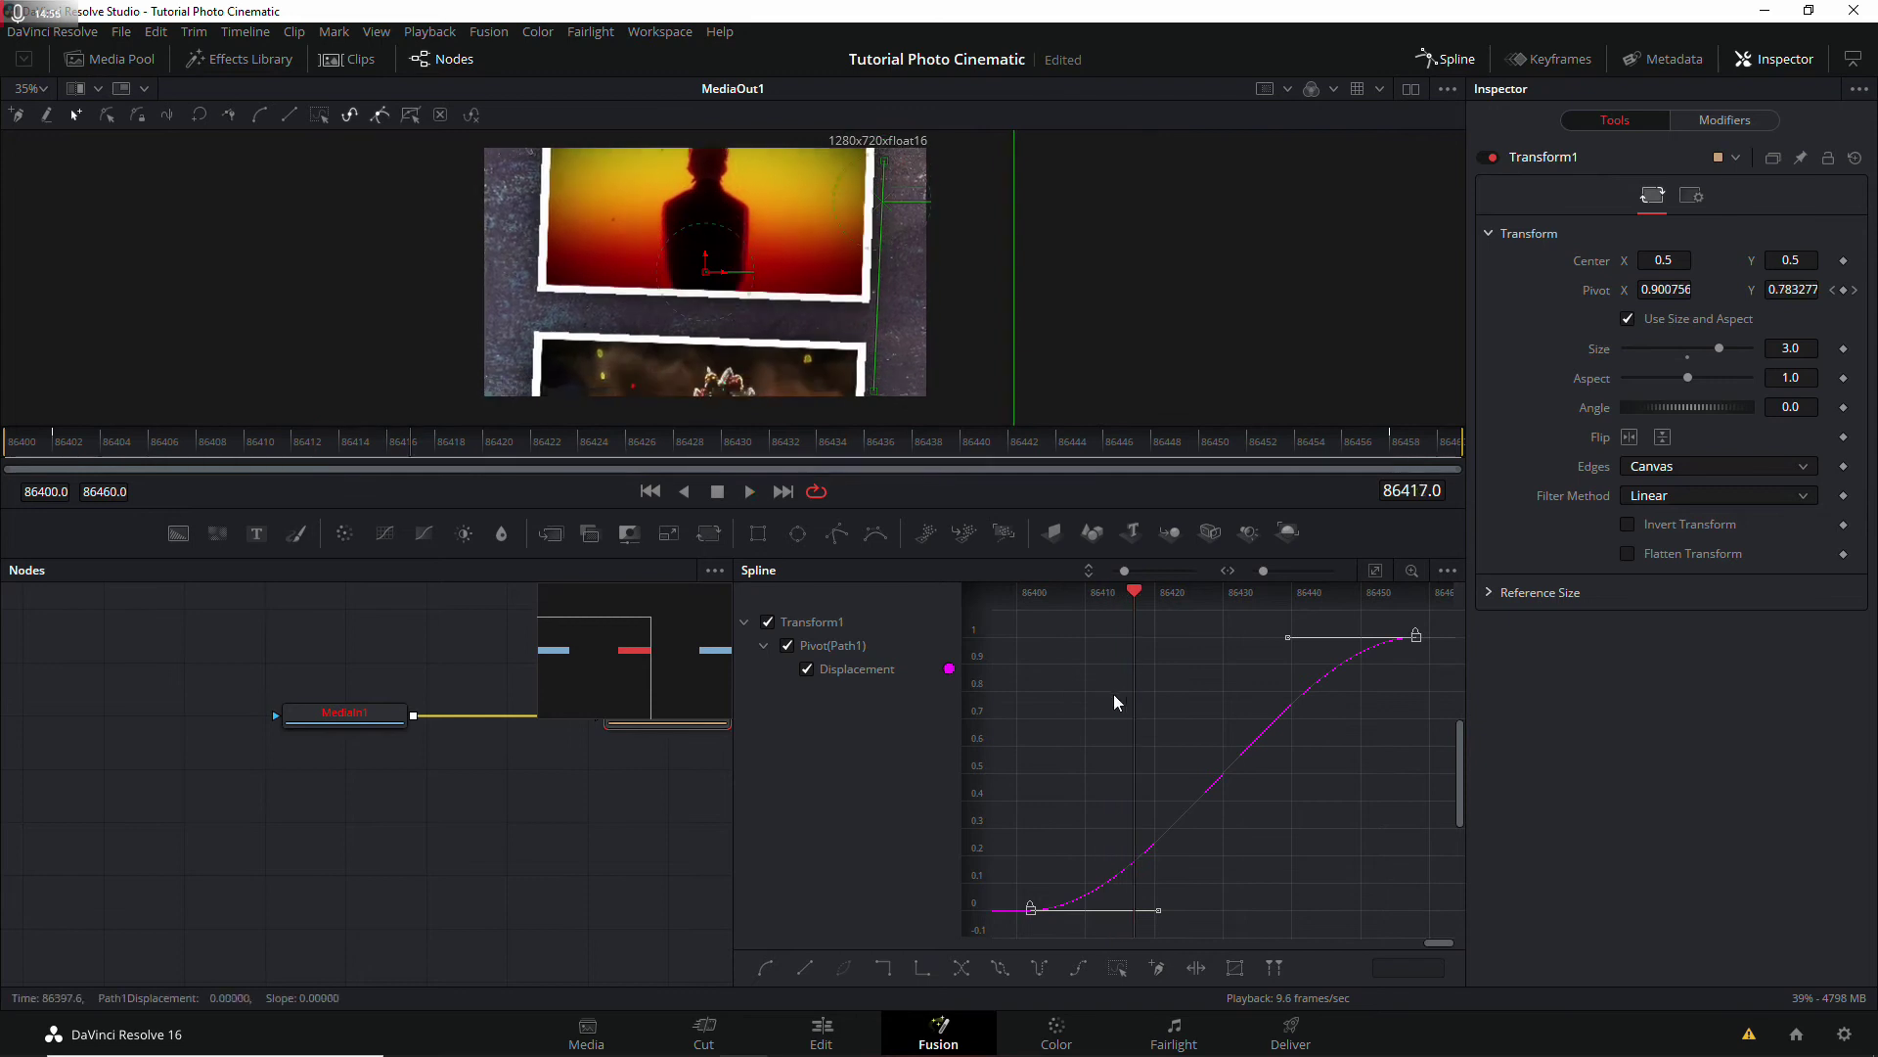
key("space")
mouse_move(1286, 646)
left_mouse_down()
mouse_move(1171, 643)
mouse_move(1241, 653)
left_mouse_up()
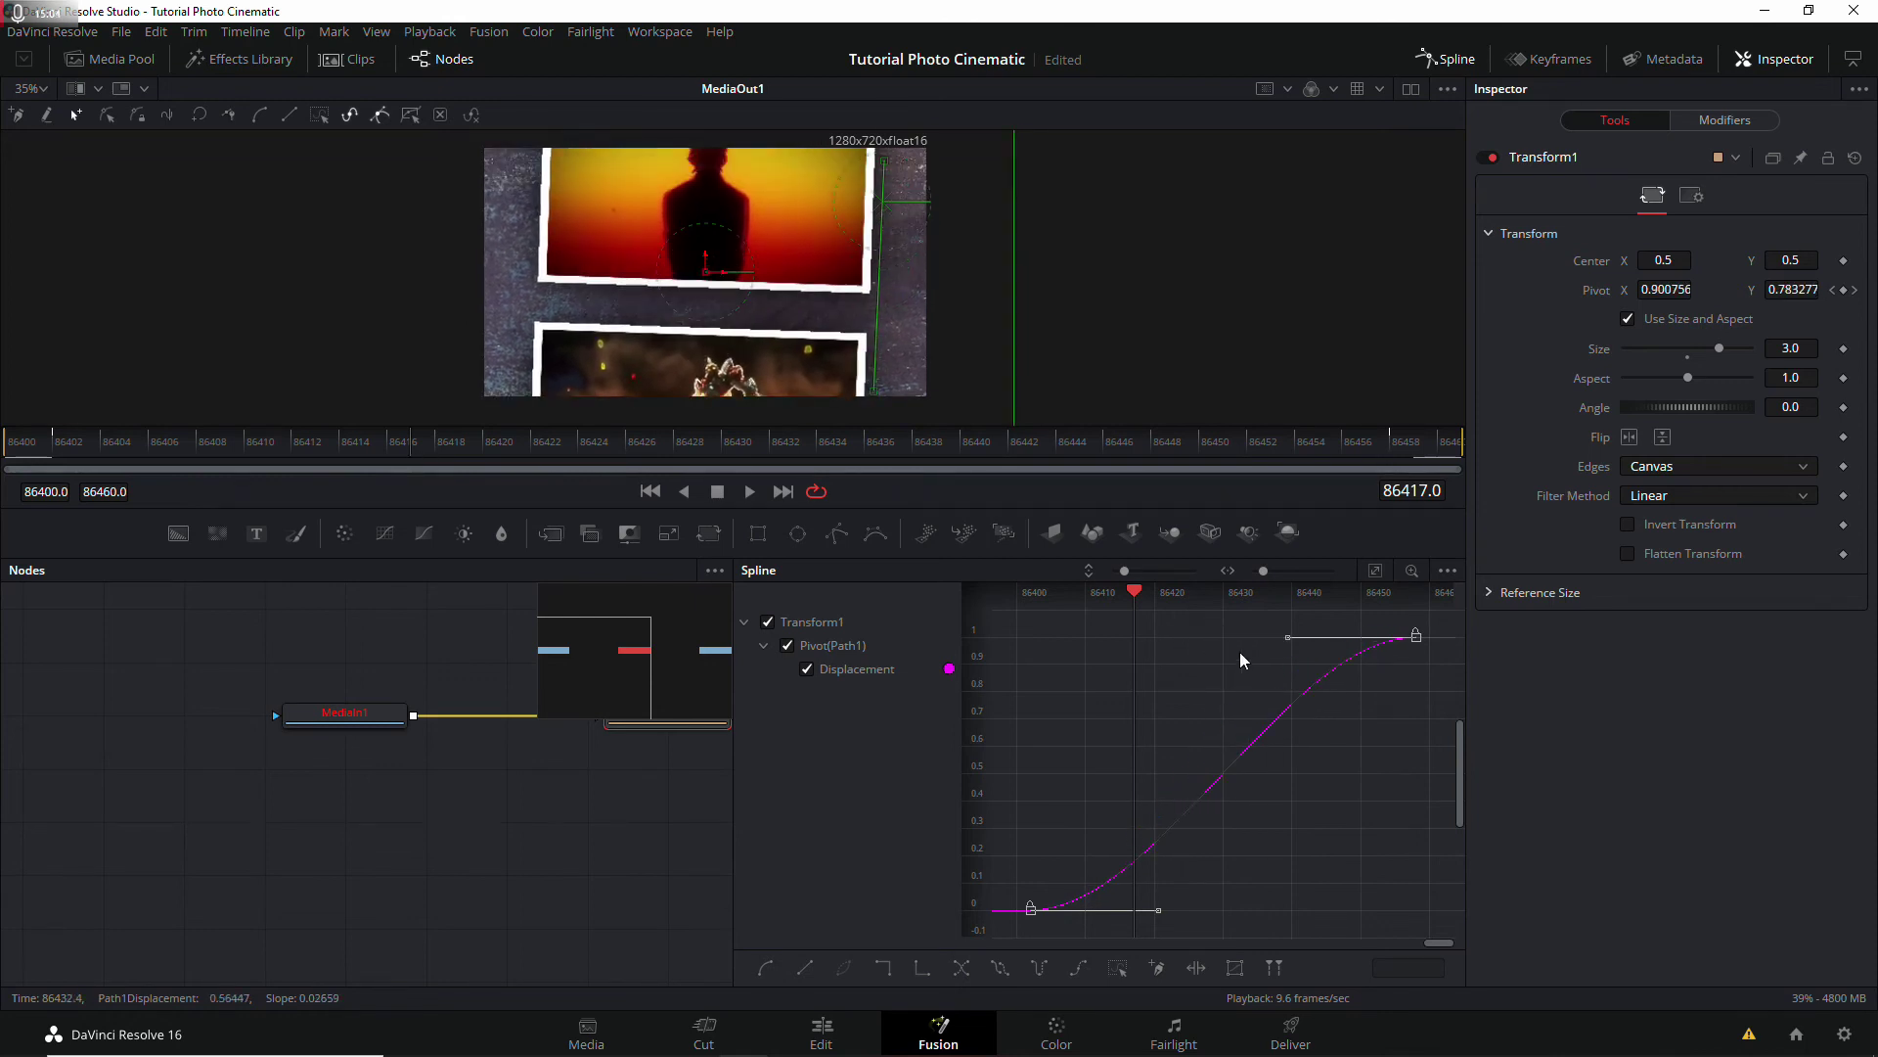
key("space")
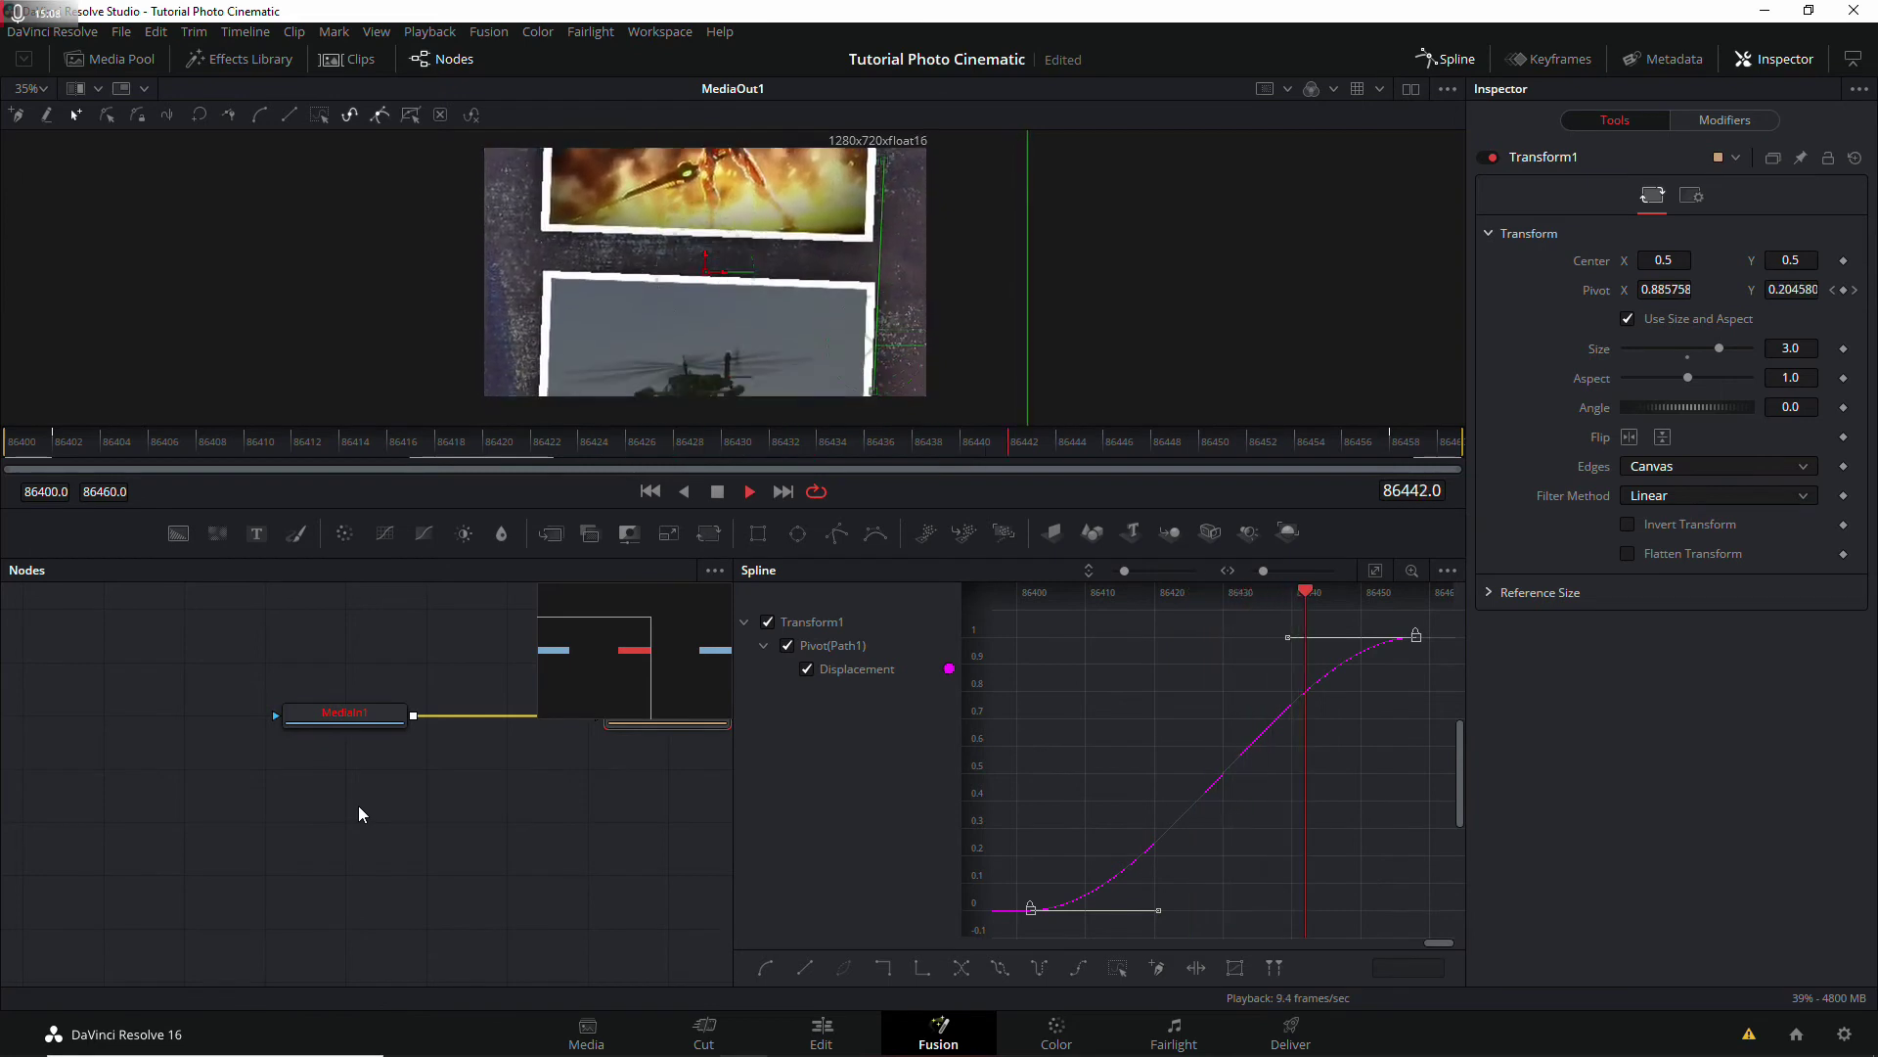
key("space")
Step: Close the Spline editor and open the middle Video 7 Adjustment Clip in Fusion
left_click(1446, 59)
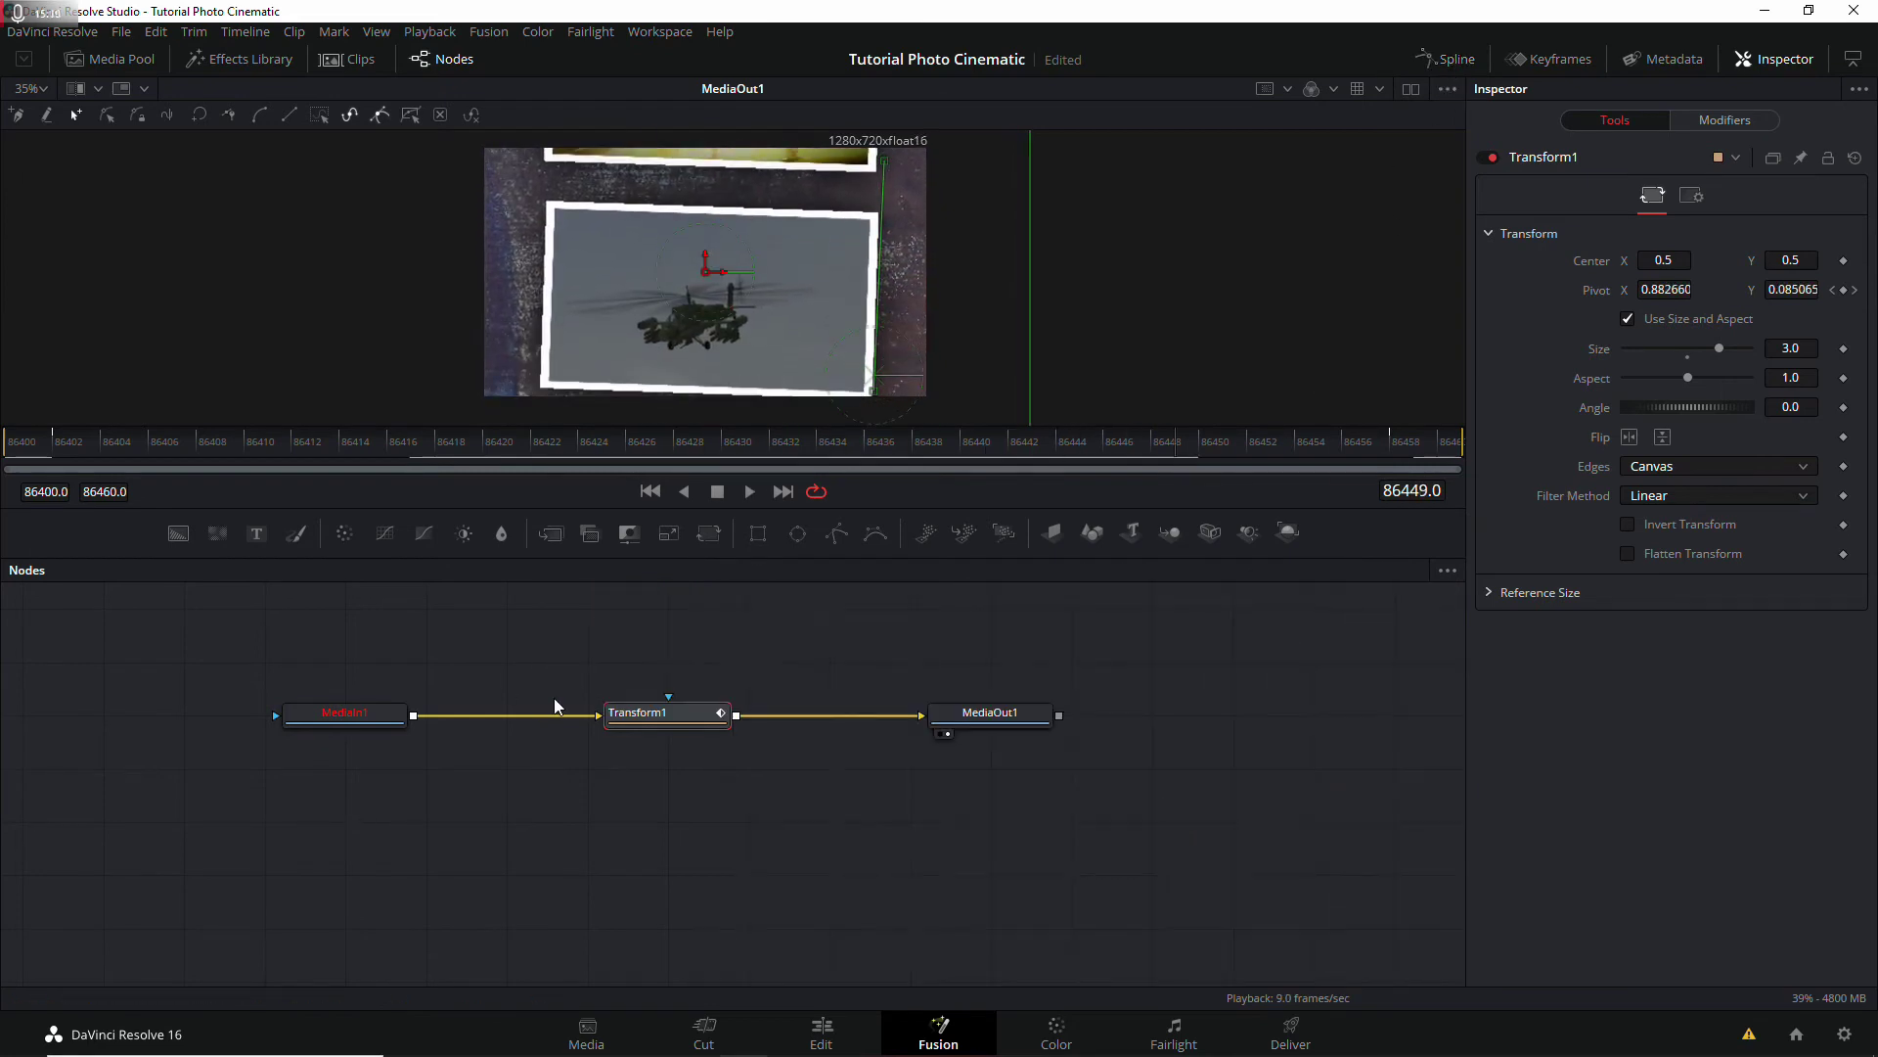
left_click(822, 1024)
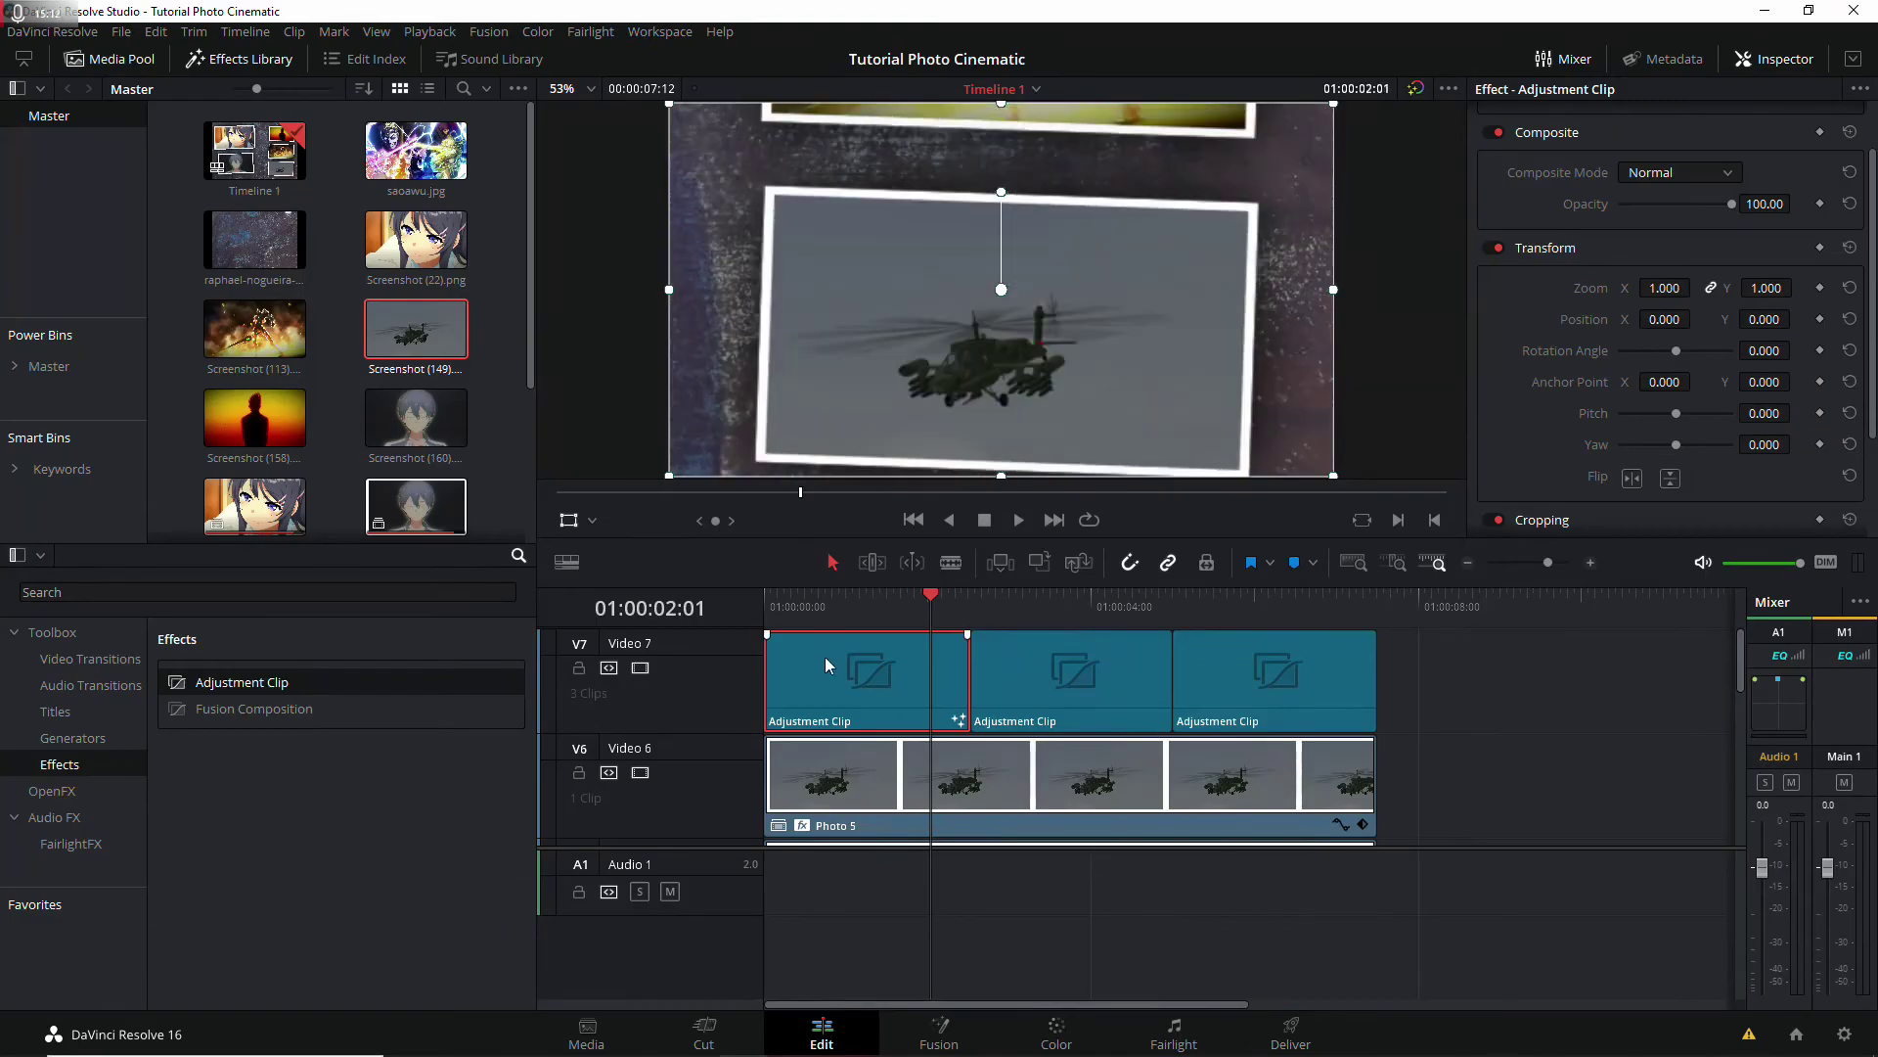
left_click_drag(960, 610, 1057, 604)
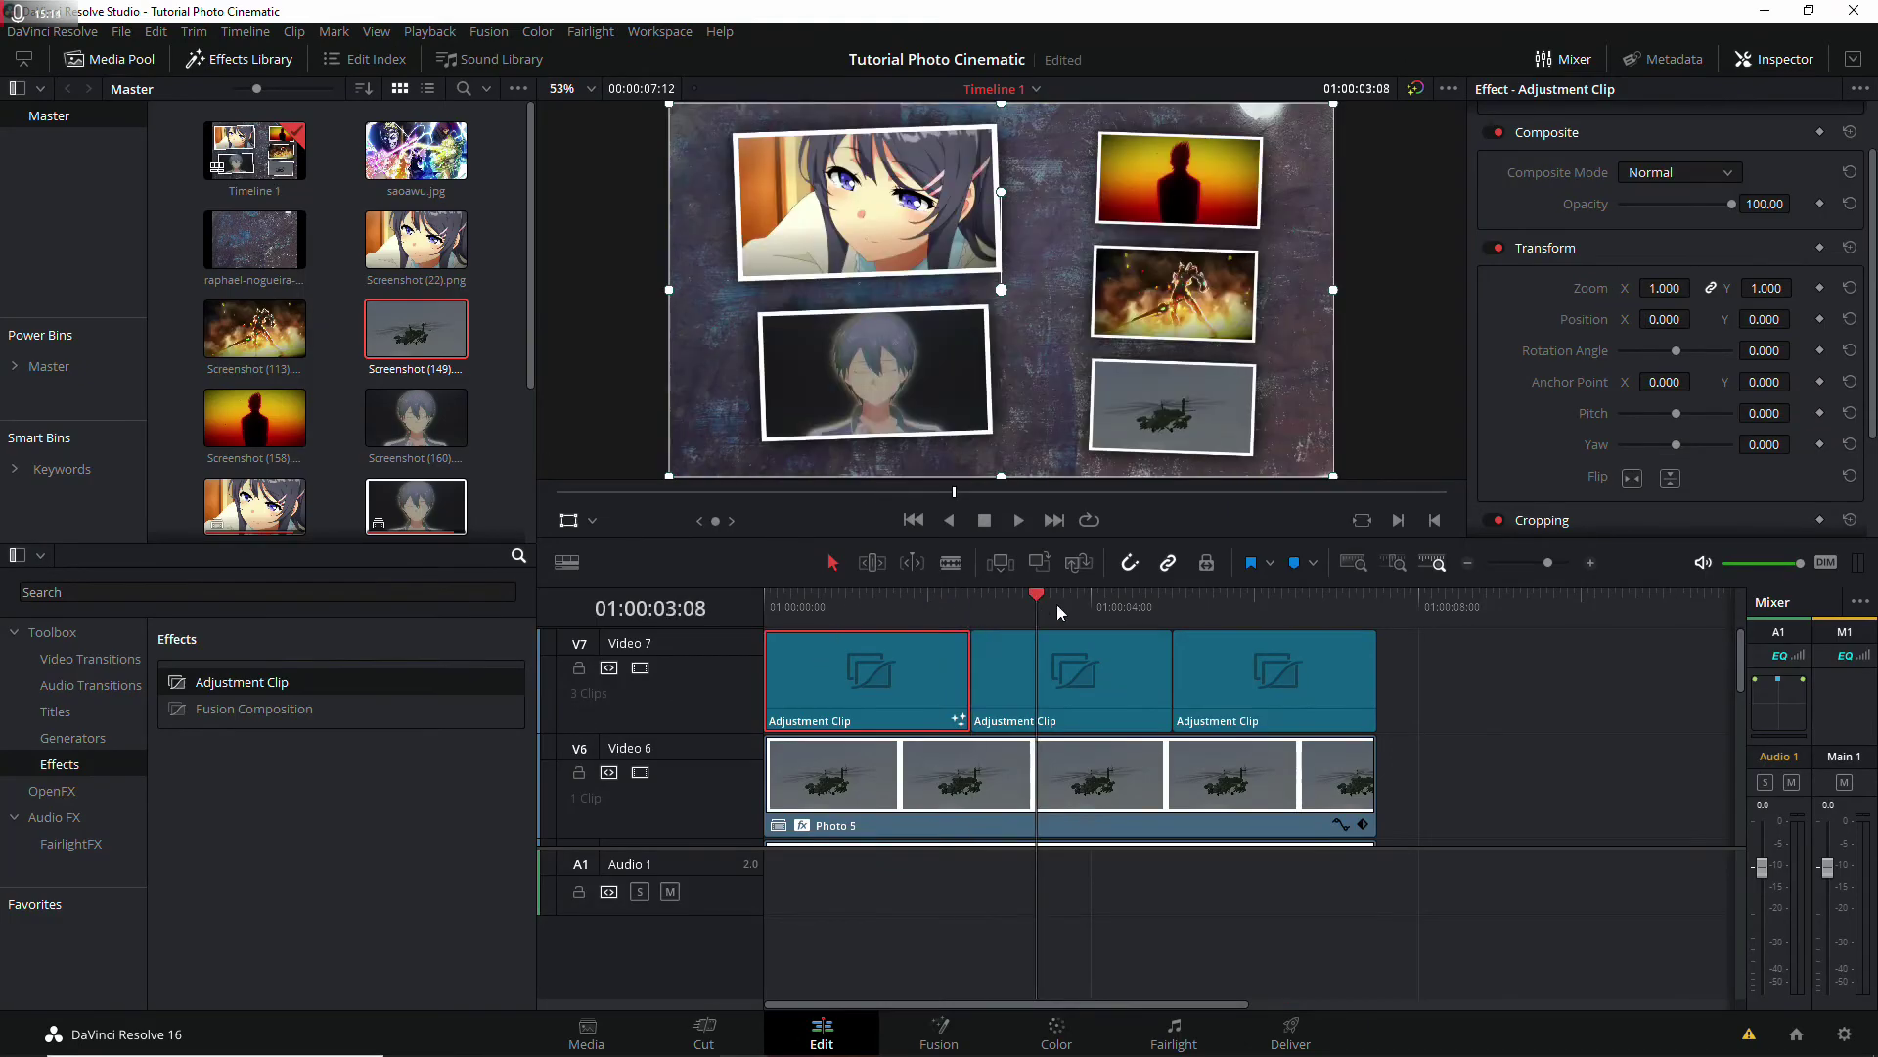
left_click(1082, 665)
left_click(954, 1027)
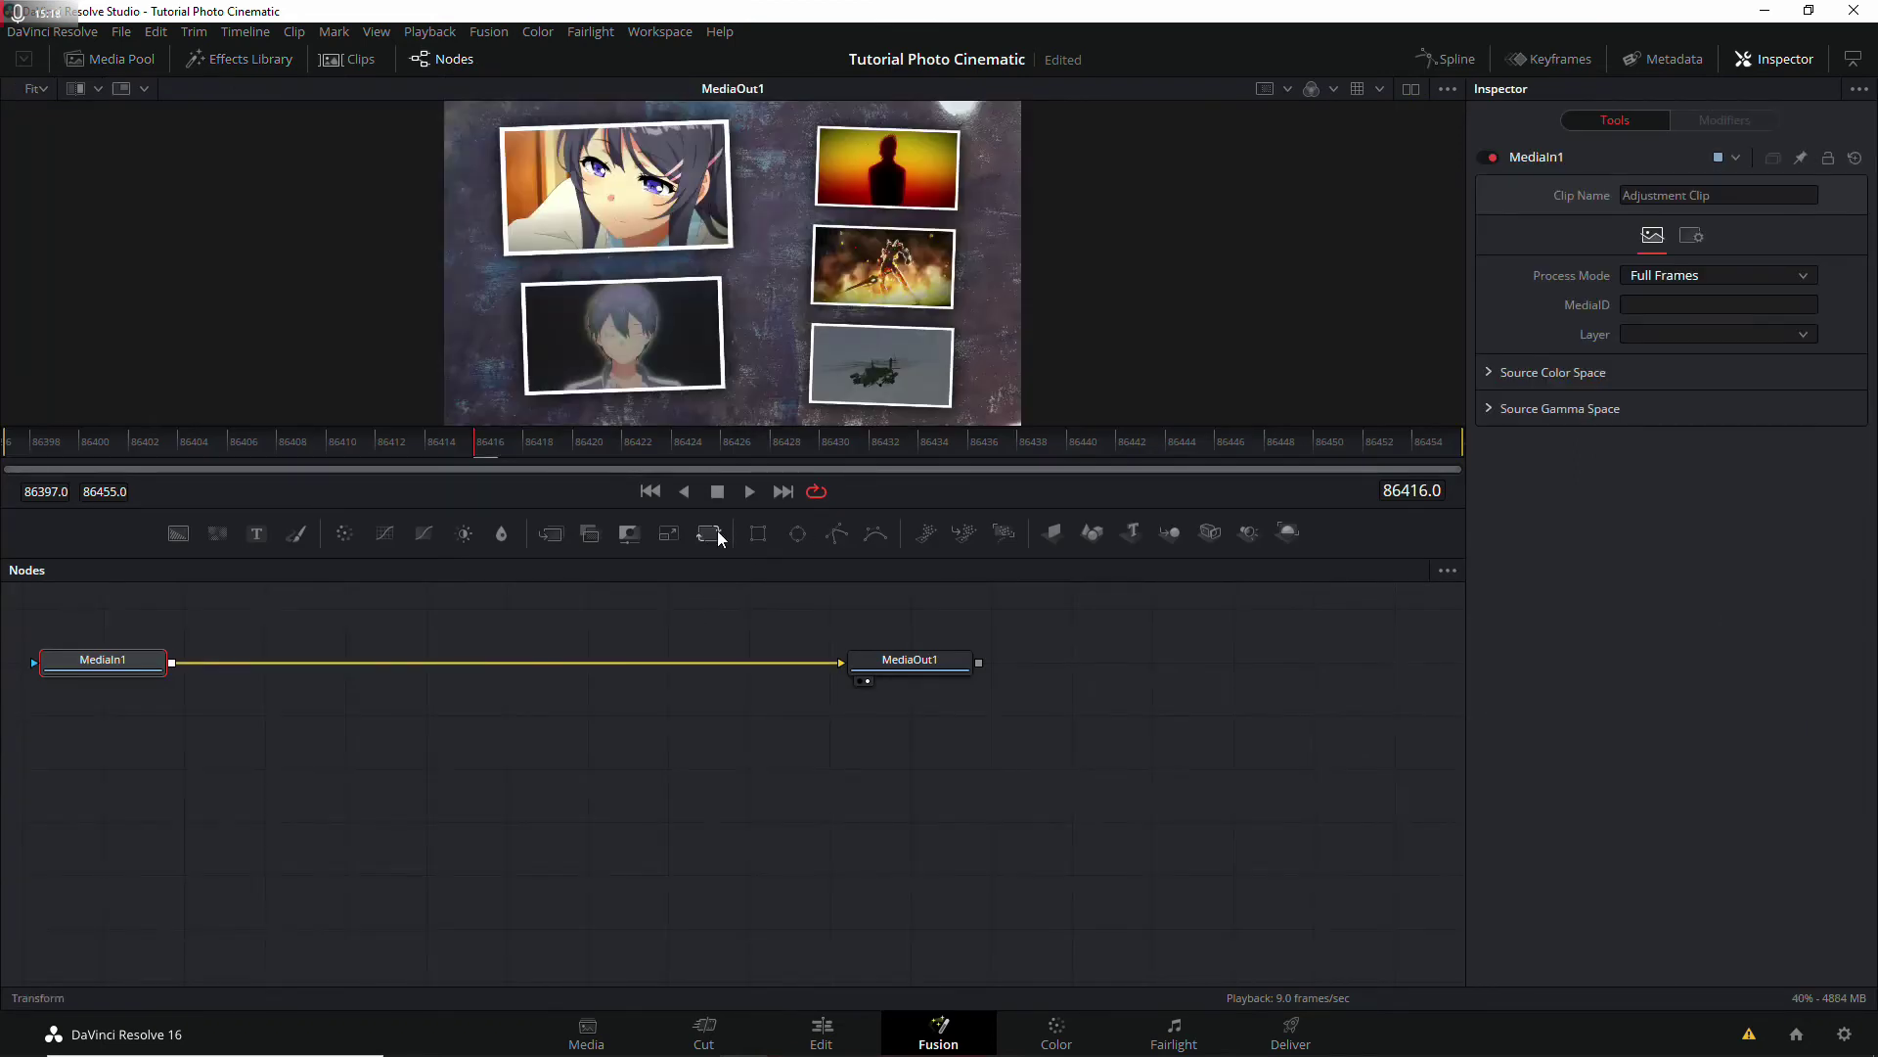
Step: Drop a Transform node onto the MediaIn1–MediaOut1 link with Size 1.0
left_click_drag(564, 642, 530, 656)
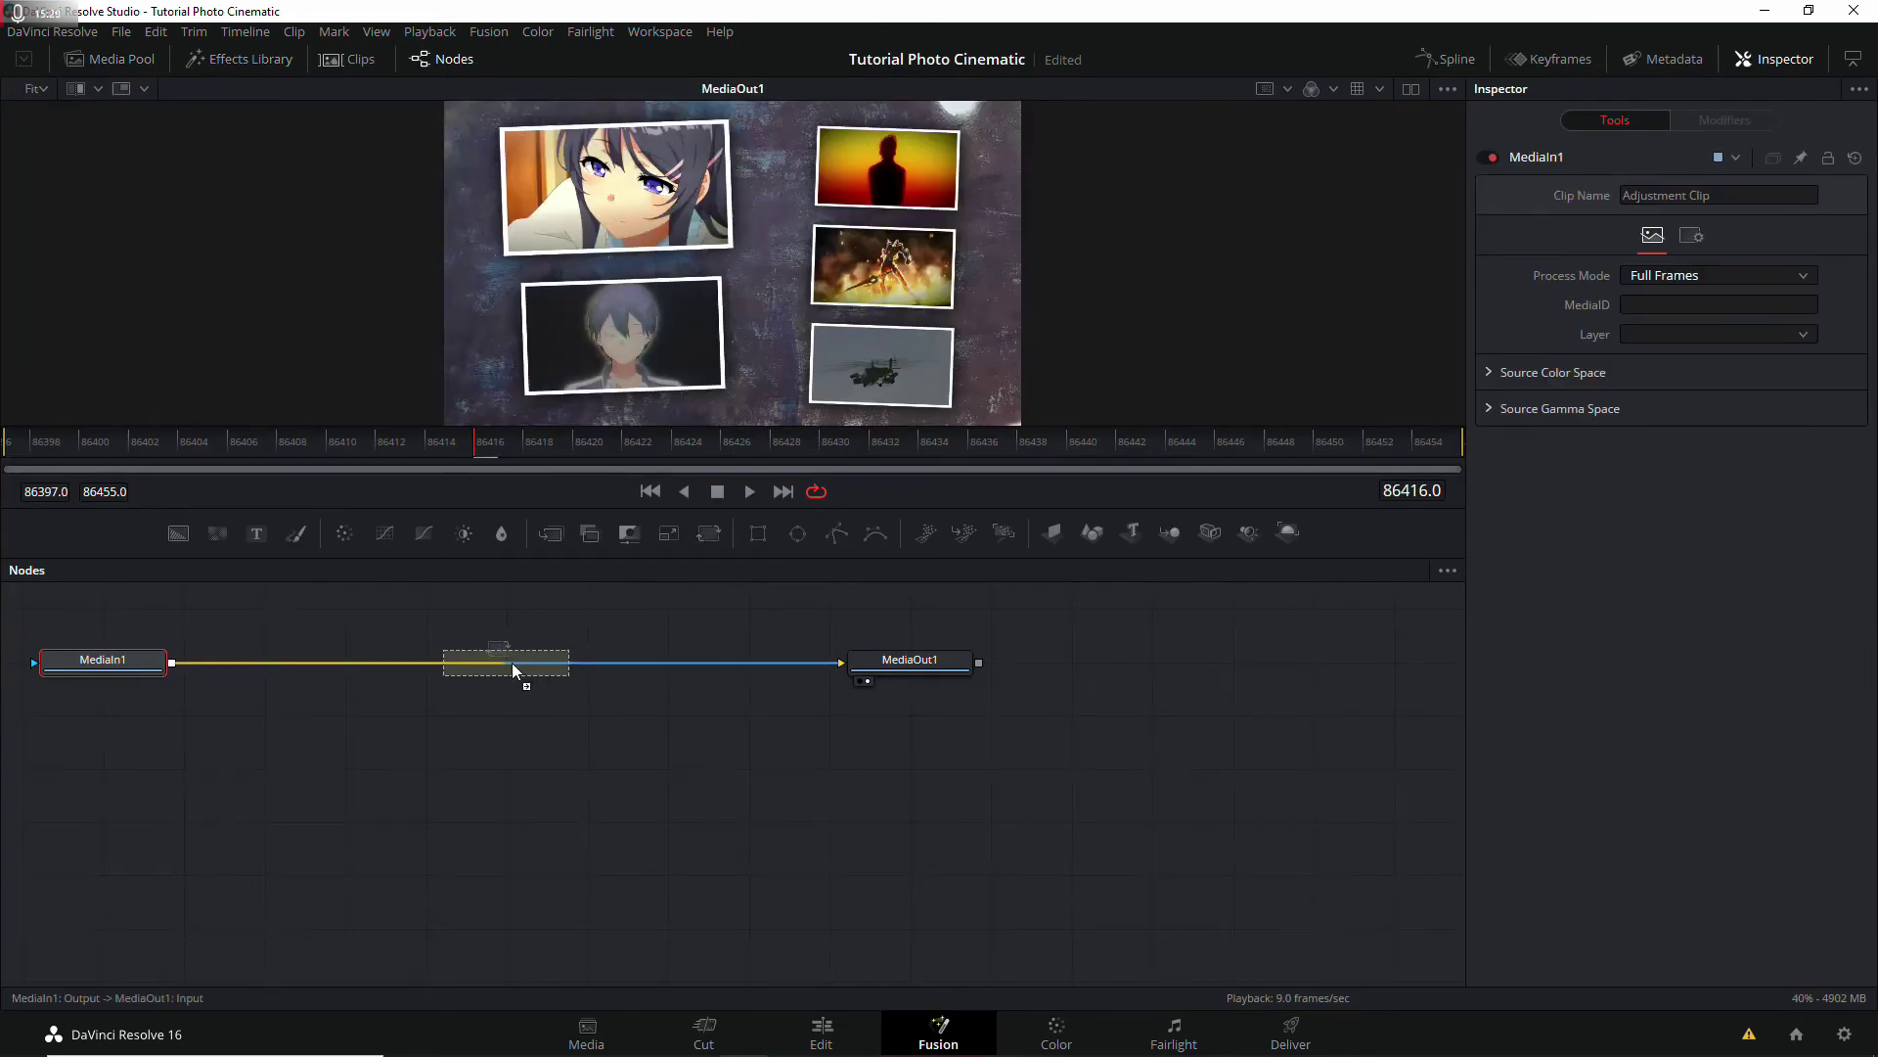
left_click_drag(512, 661, 507, 663)
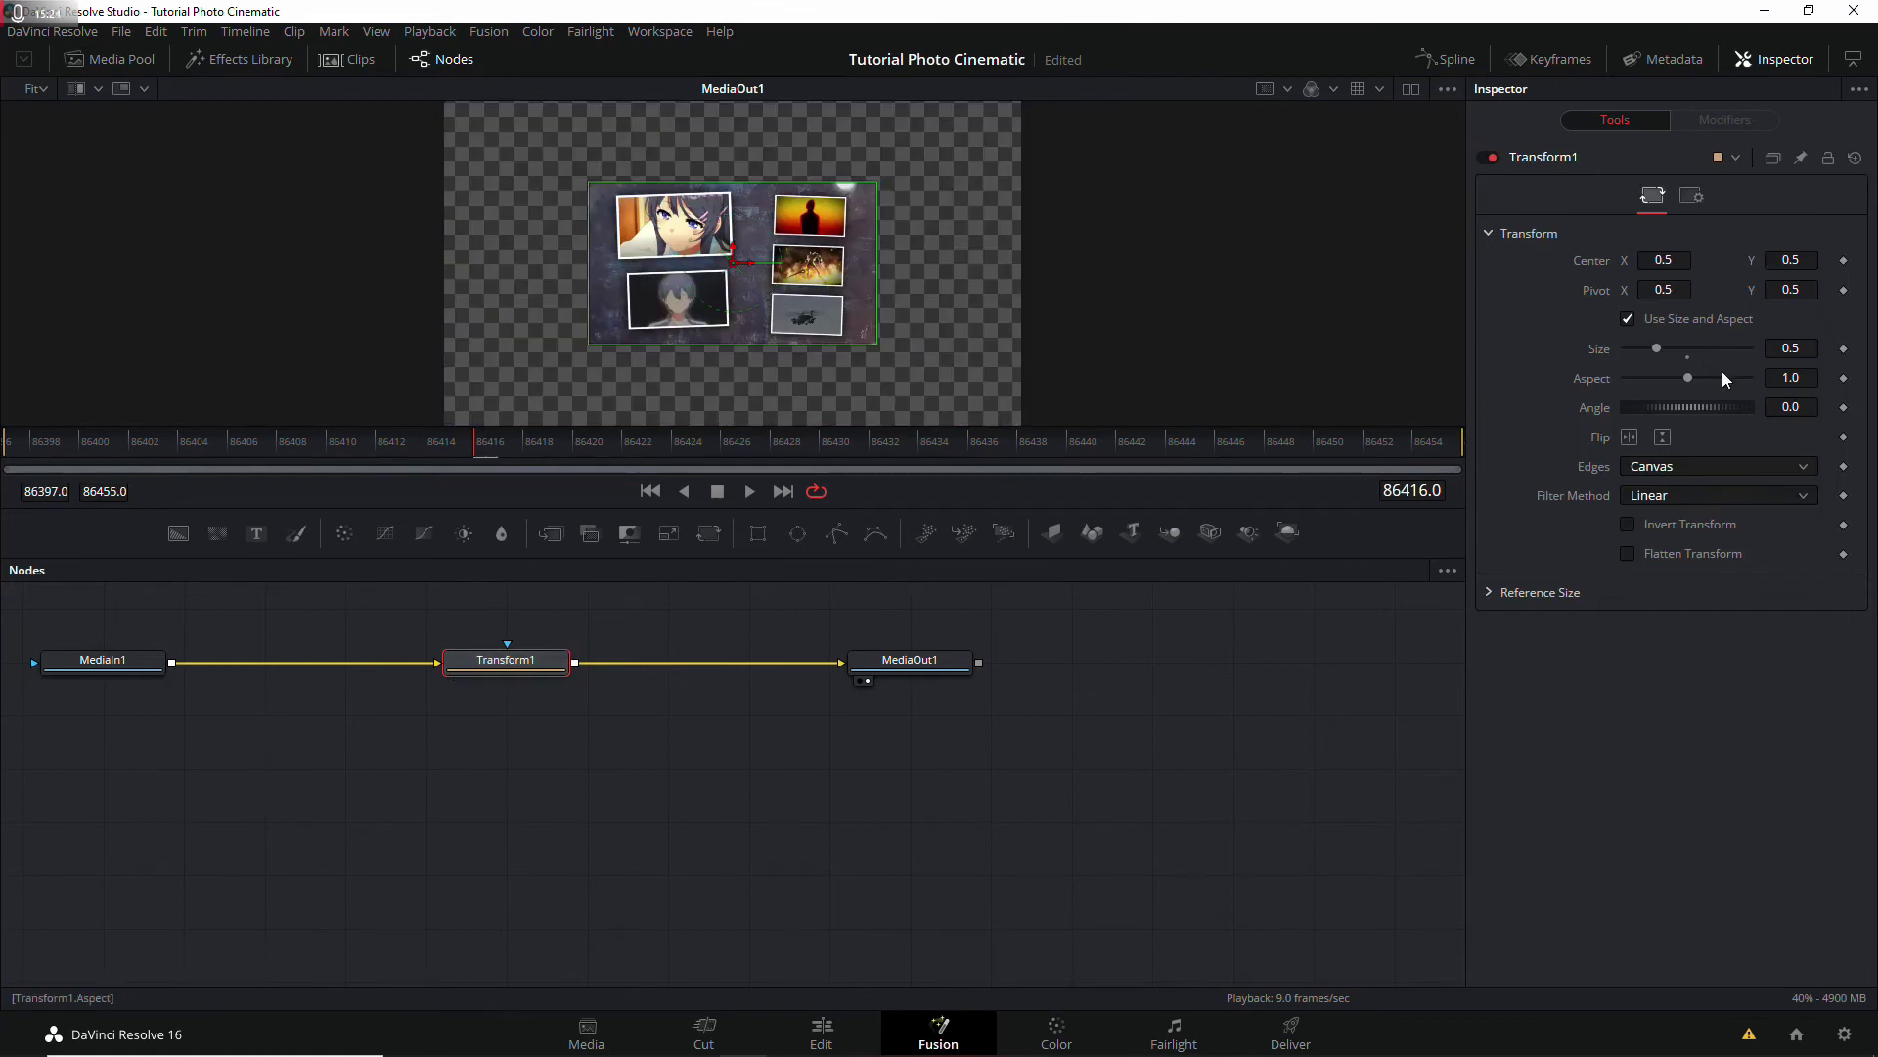
left_click(1689, 350)
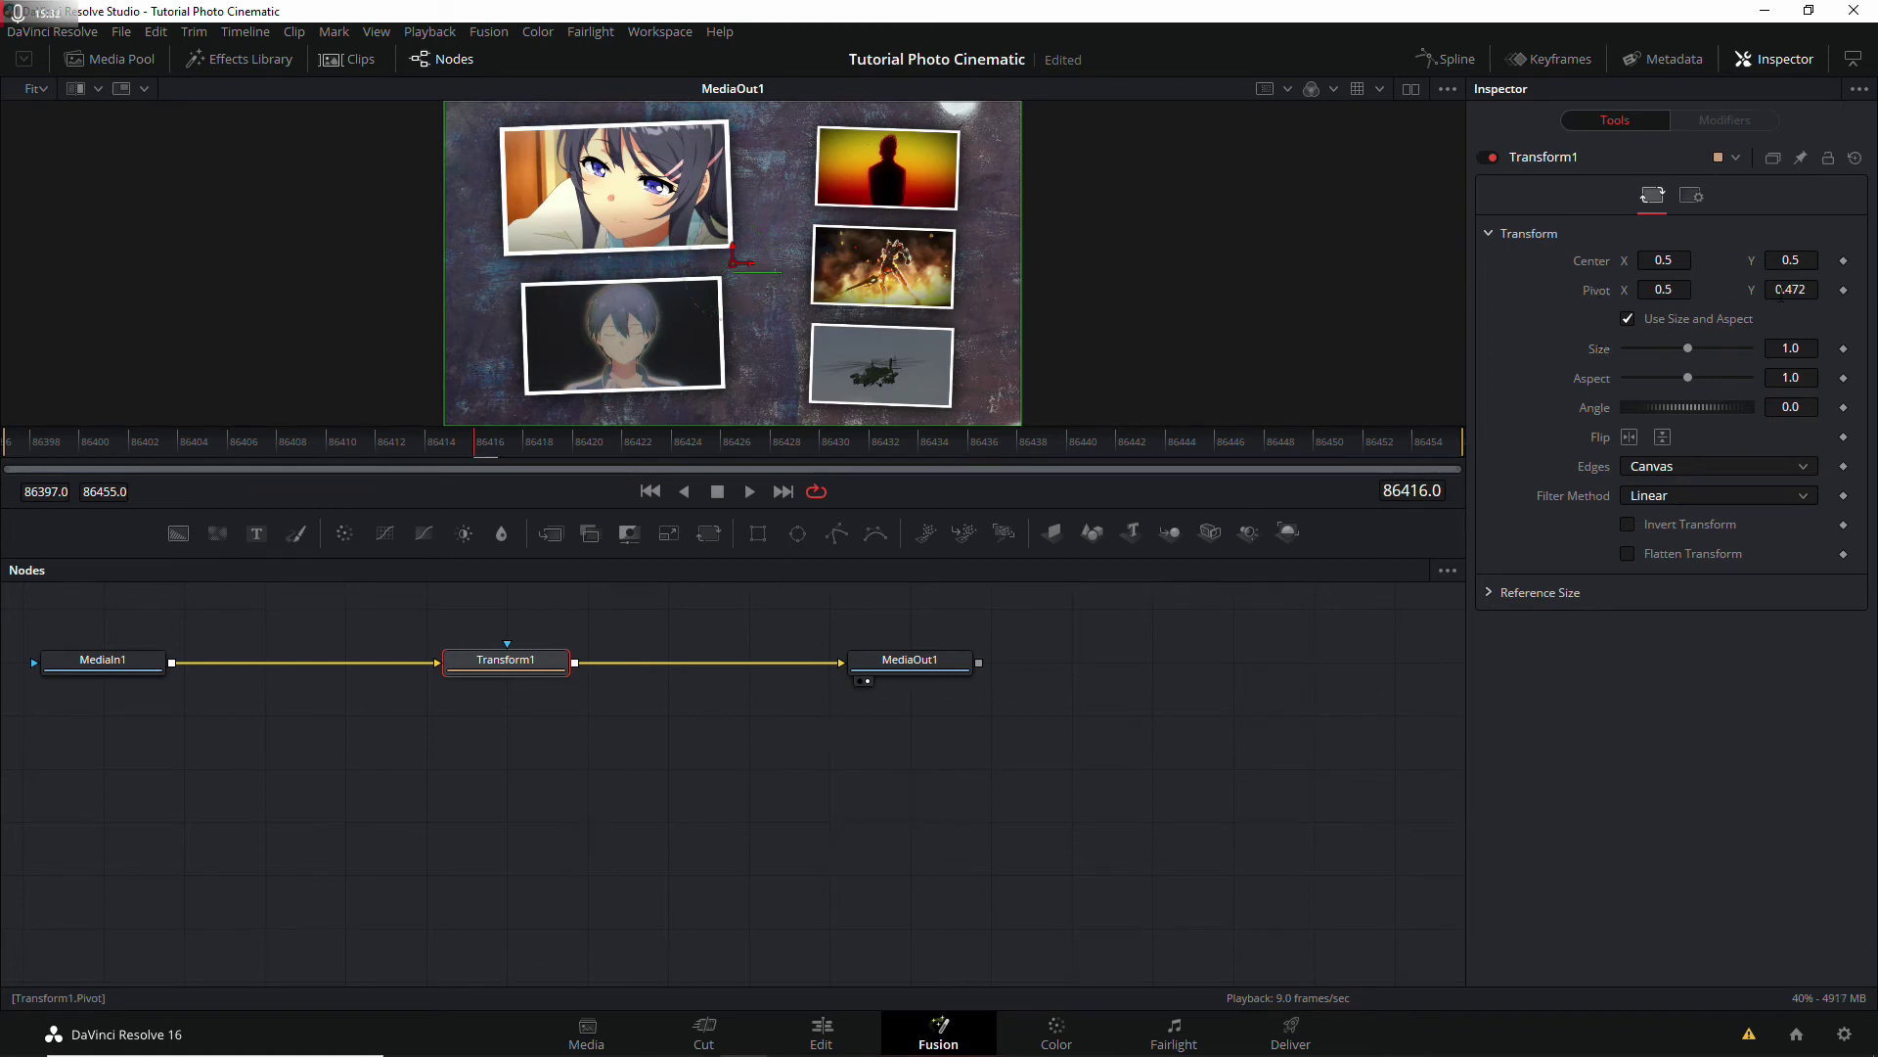
left_click_drag(1688, 348, 1693, 352)
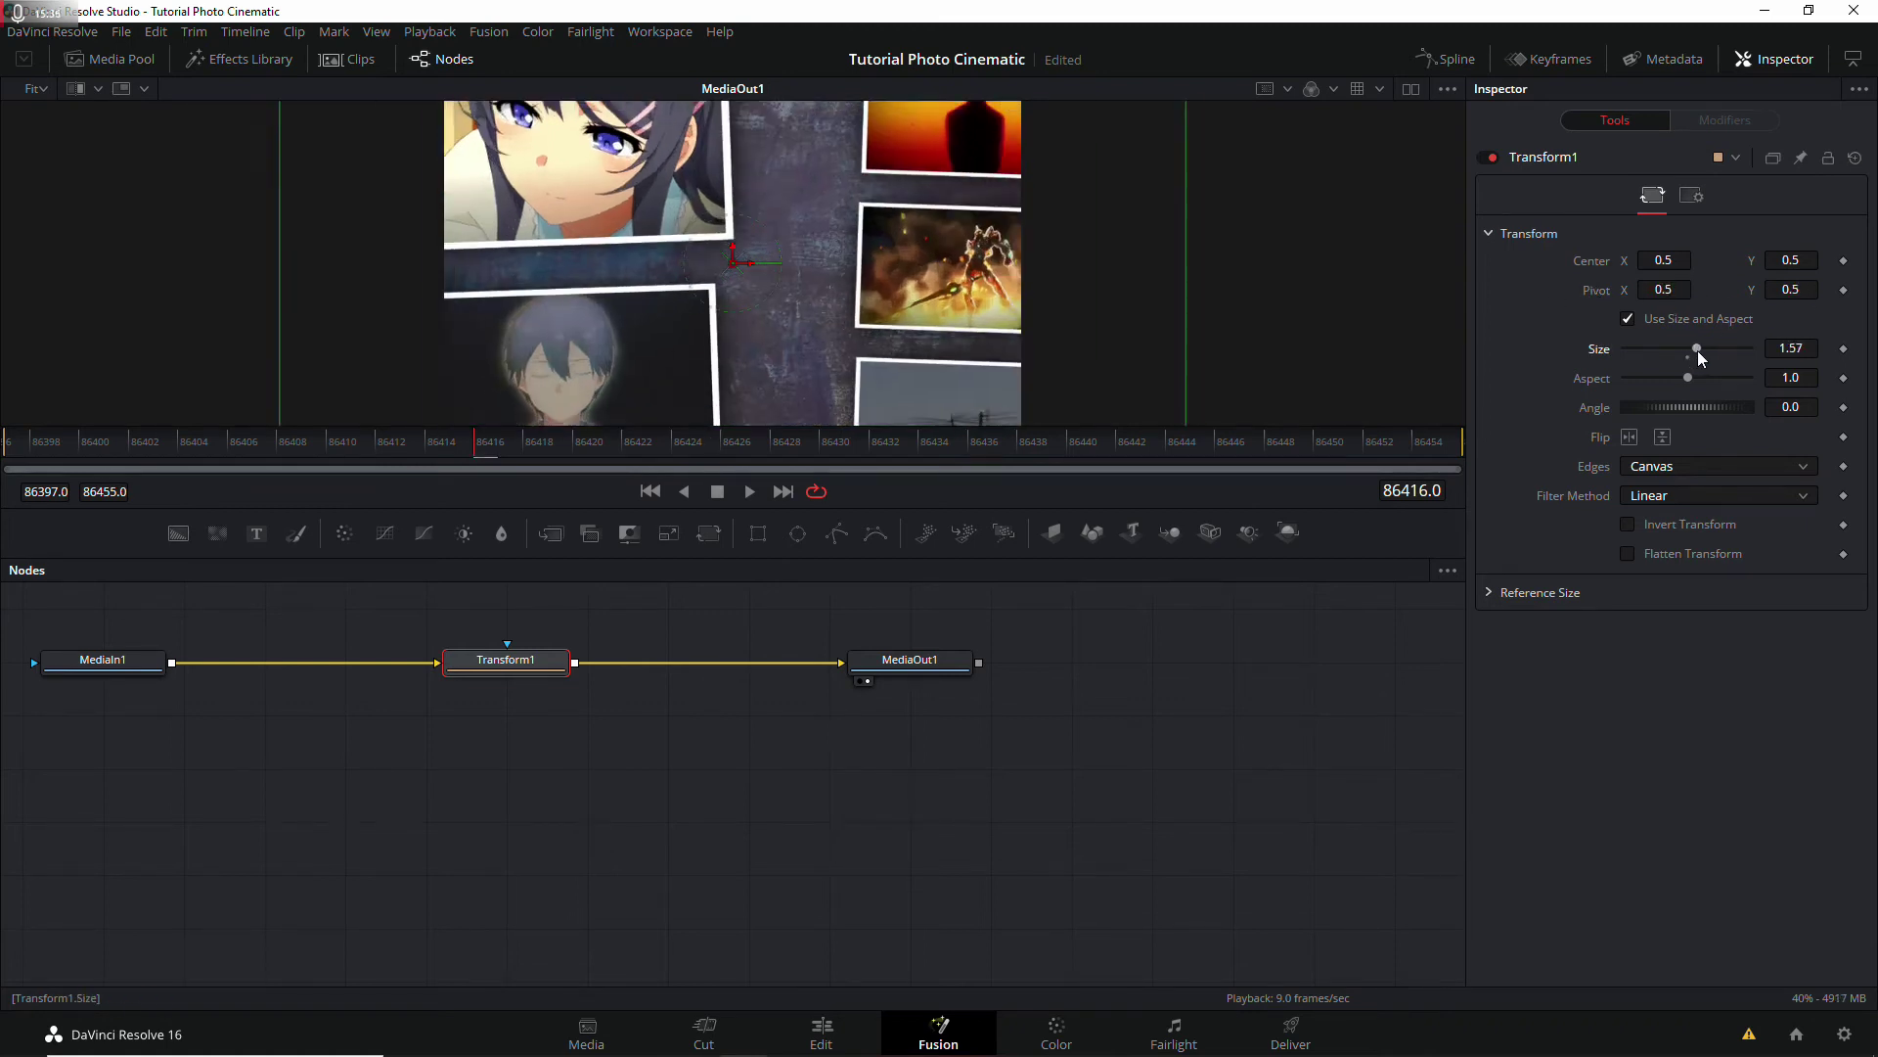
mouse_move(1663, 260)
left_mouse_down()
mouse_move(1624, 260)
mouse_move(1640, 289)
mouse_move(1431, 333)
left_mouse_up()
key("ctrl+z")
left_click_drag(747, 272, 697, 277)
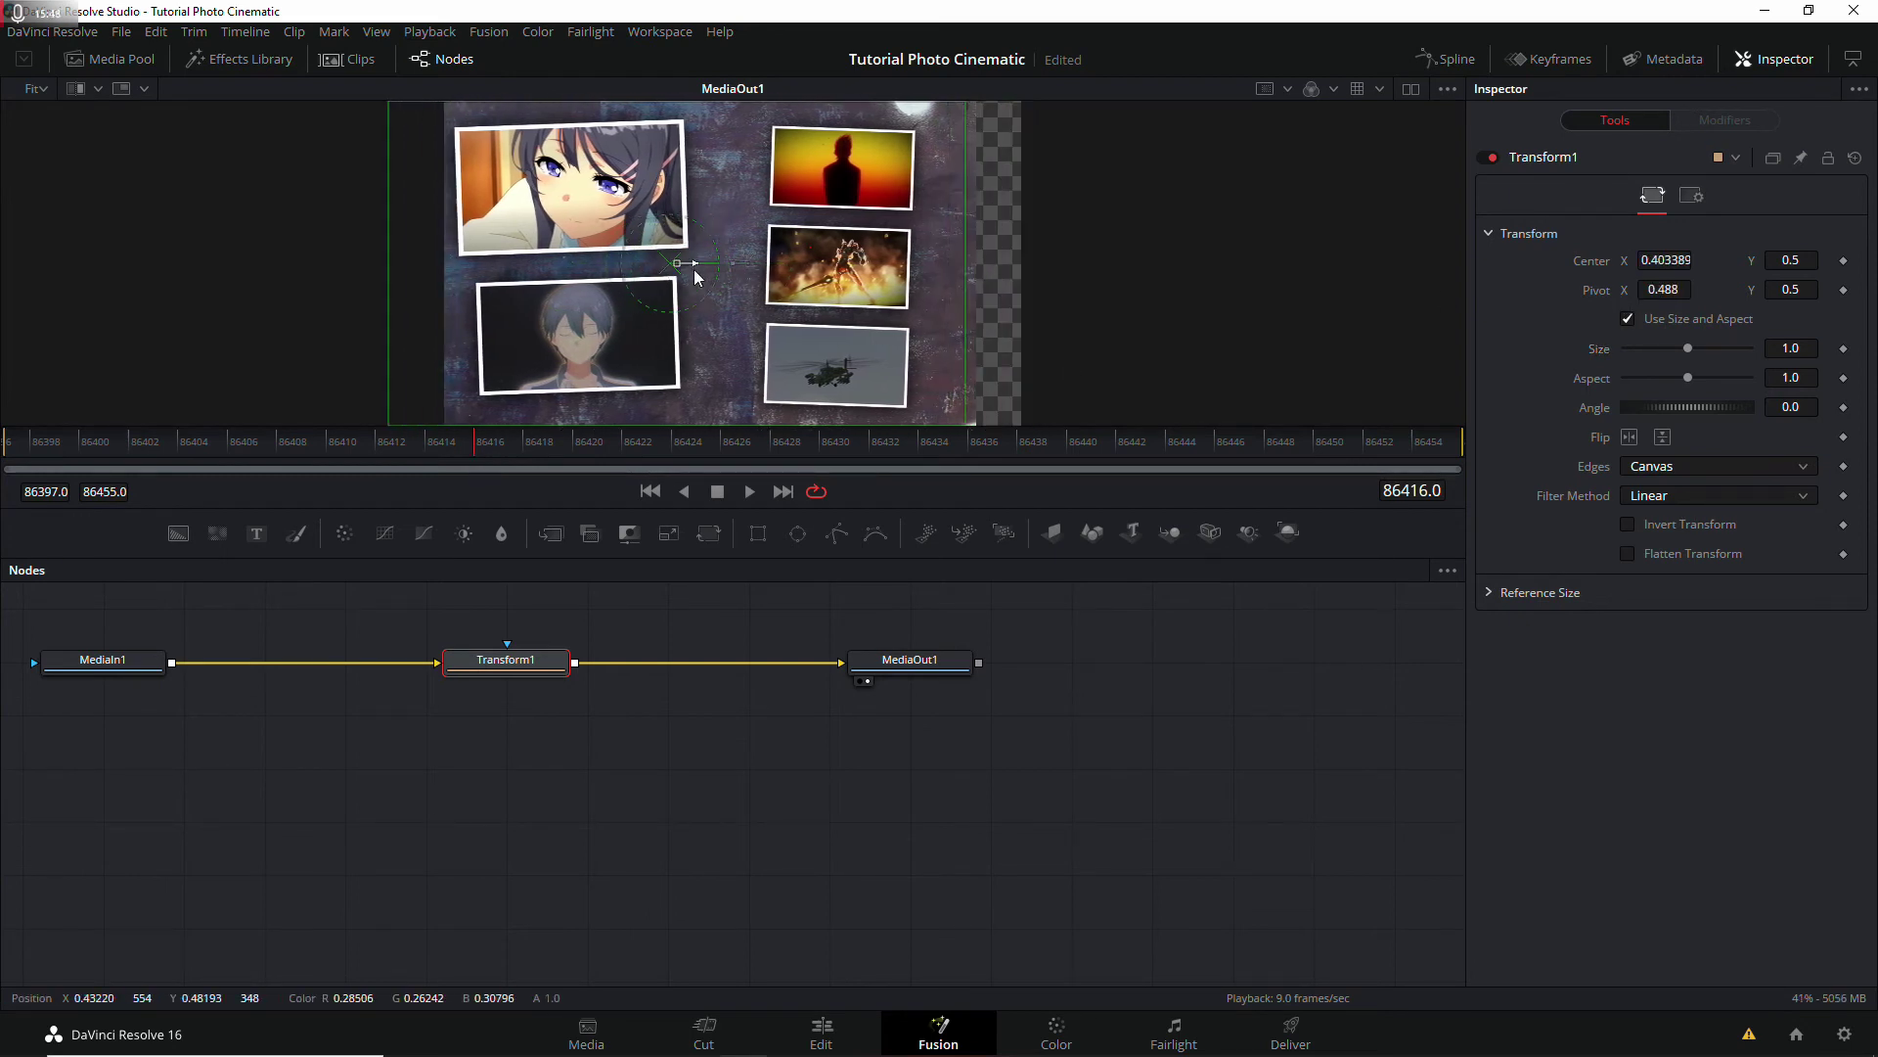
key("ctrl+z")
Step: Set the Transform Pivot X and Y to 0.5
left_click(1684, 292)
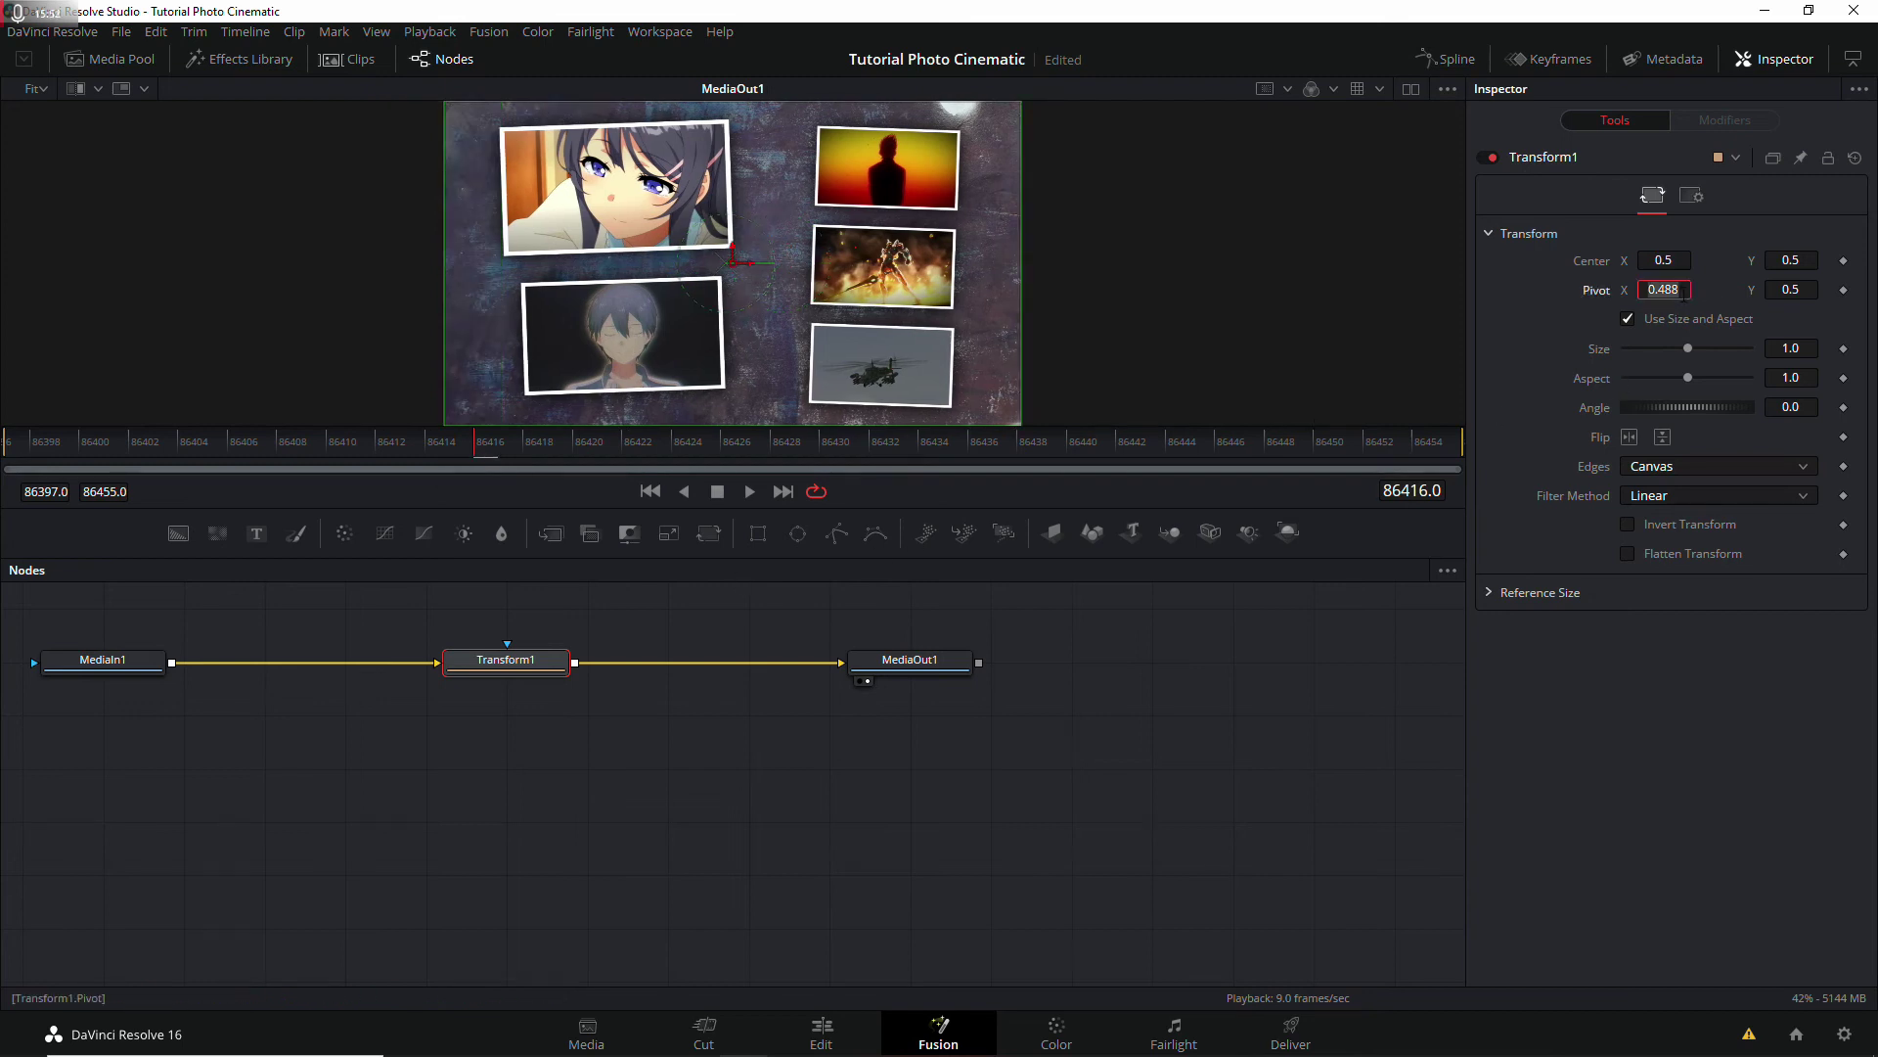
type("0.5")
key("Tab")
key("Return")
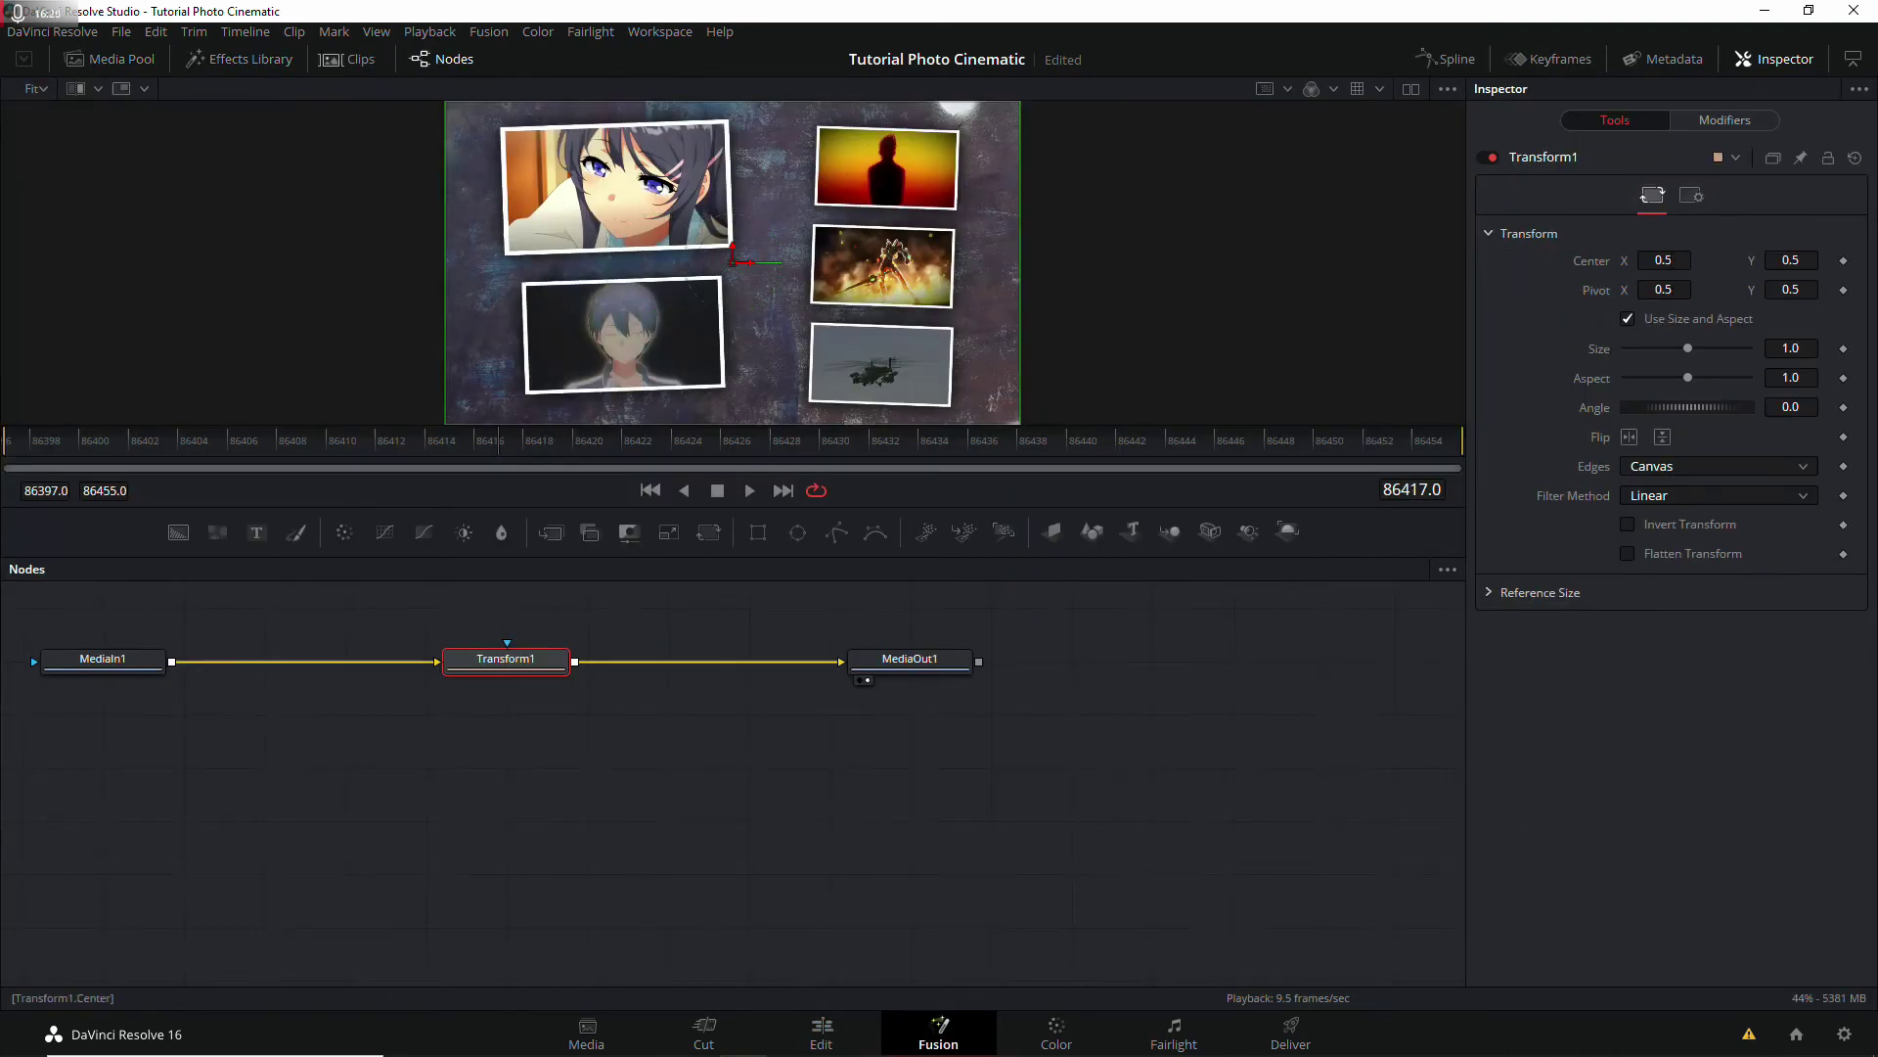
Step: Enlarge the collage to Size 2.14 and frame the top-left photo
left_click_drag(734, 261, 768, 261)
left_click_drag(1688, 349, 1700, 349)
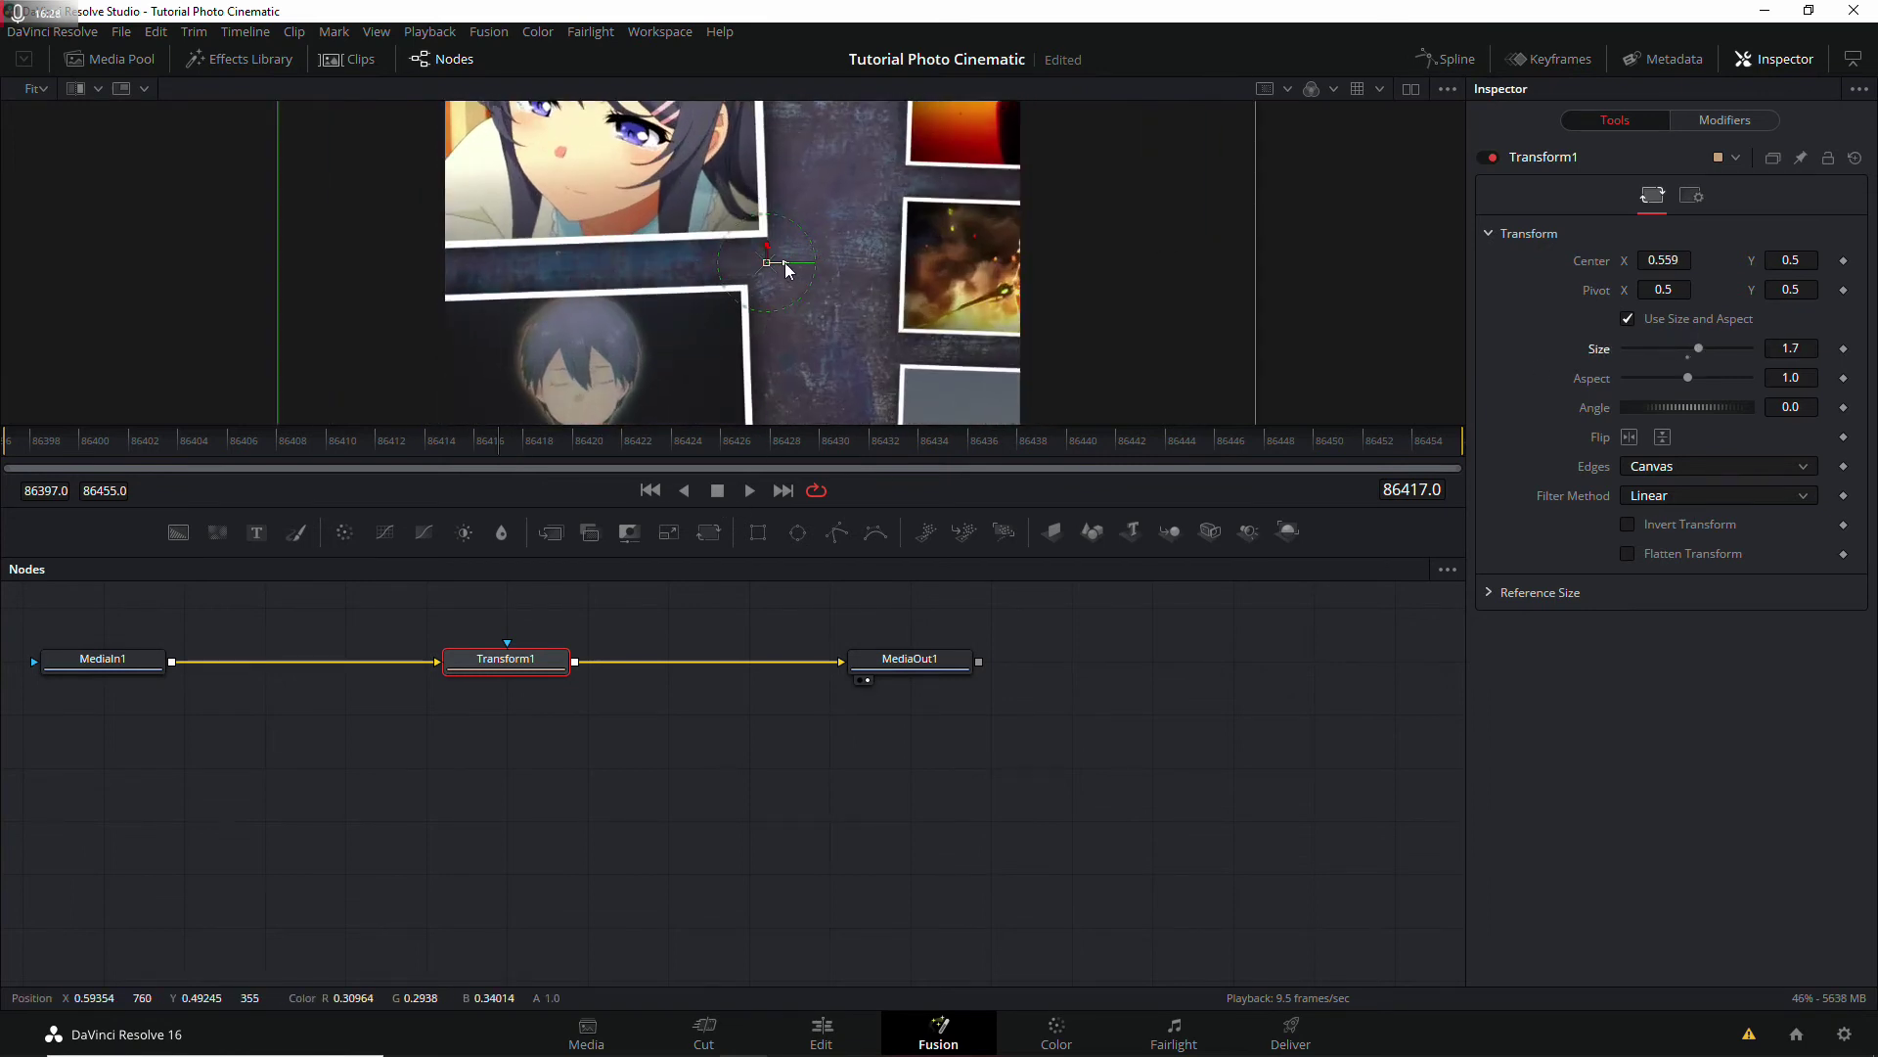
mouse_move(783, 262)
left_mouse_down()
mouse_move(890, 273)
mouse_move(858, 347)
mouse_move(984, 345)
left_mouse_up()
scroll(1105, 252, "down", 2)
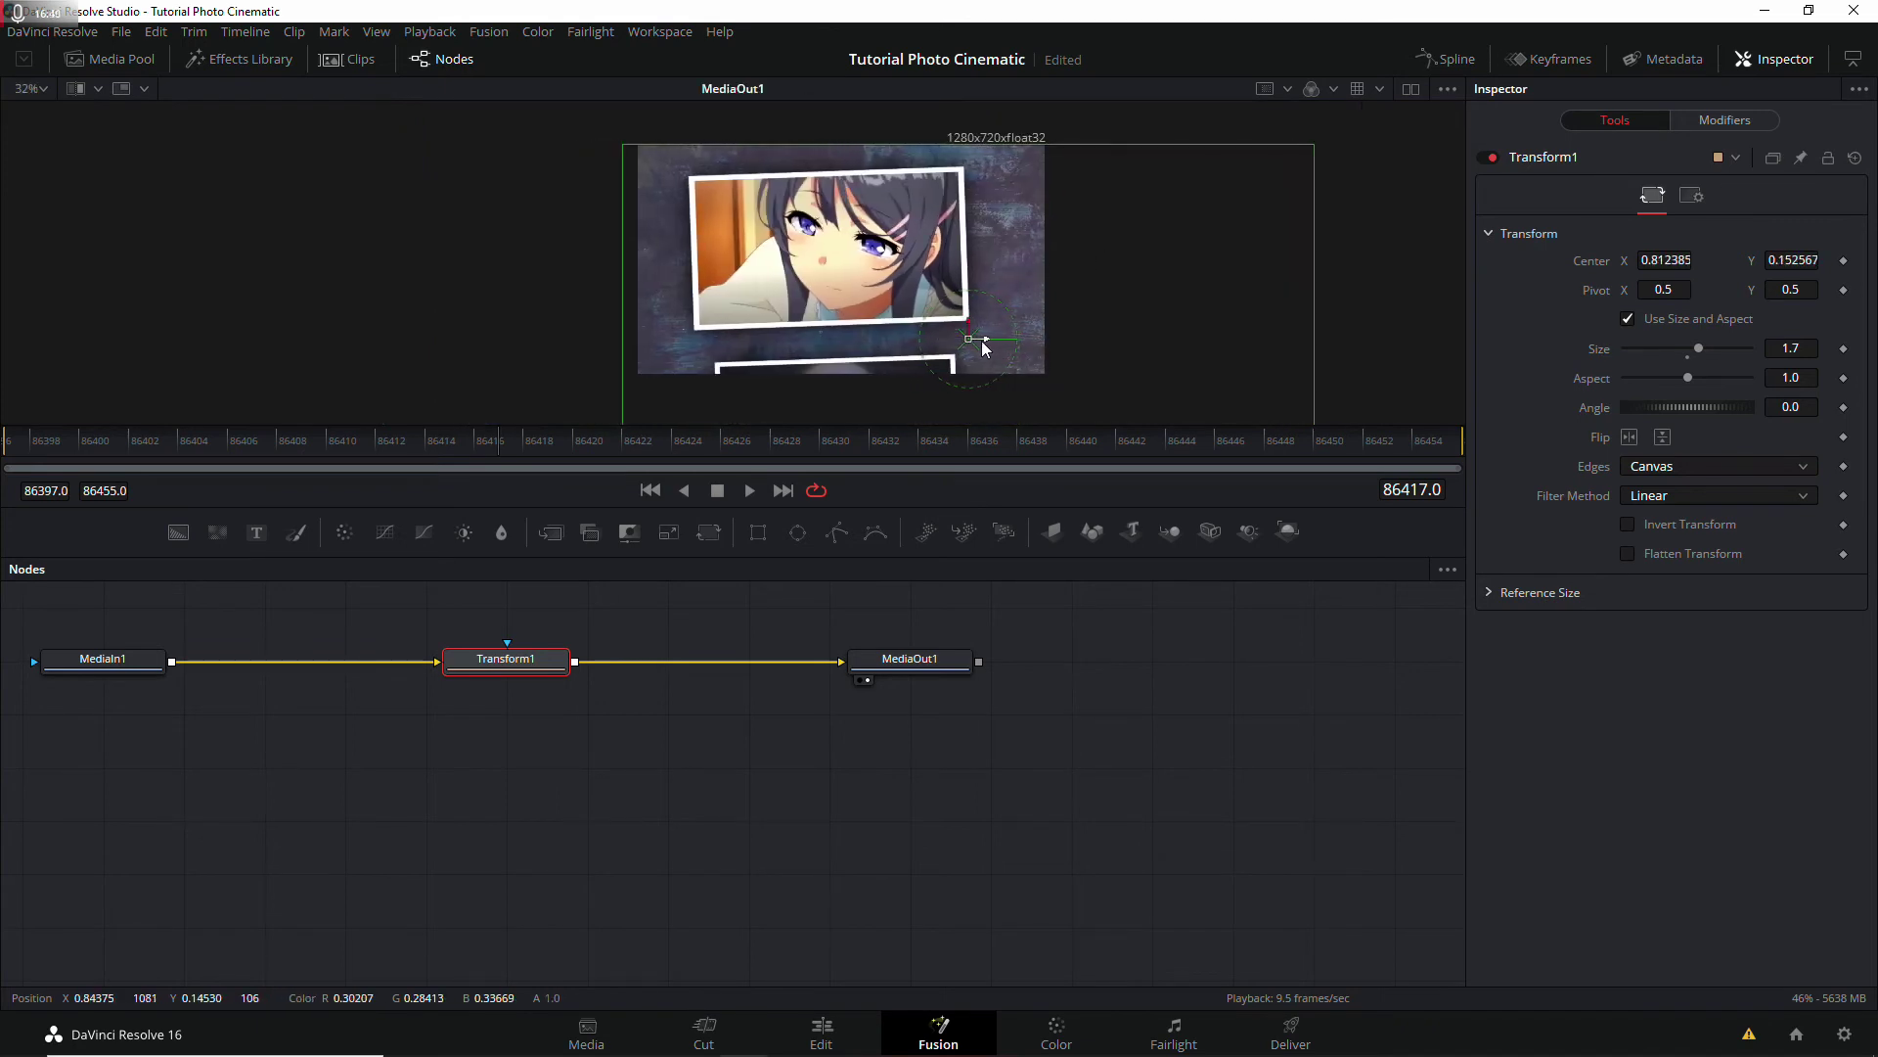
left_click_drag(1699, 349, 1706, 350)
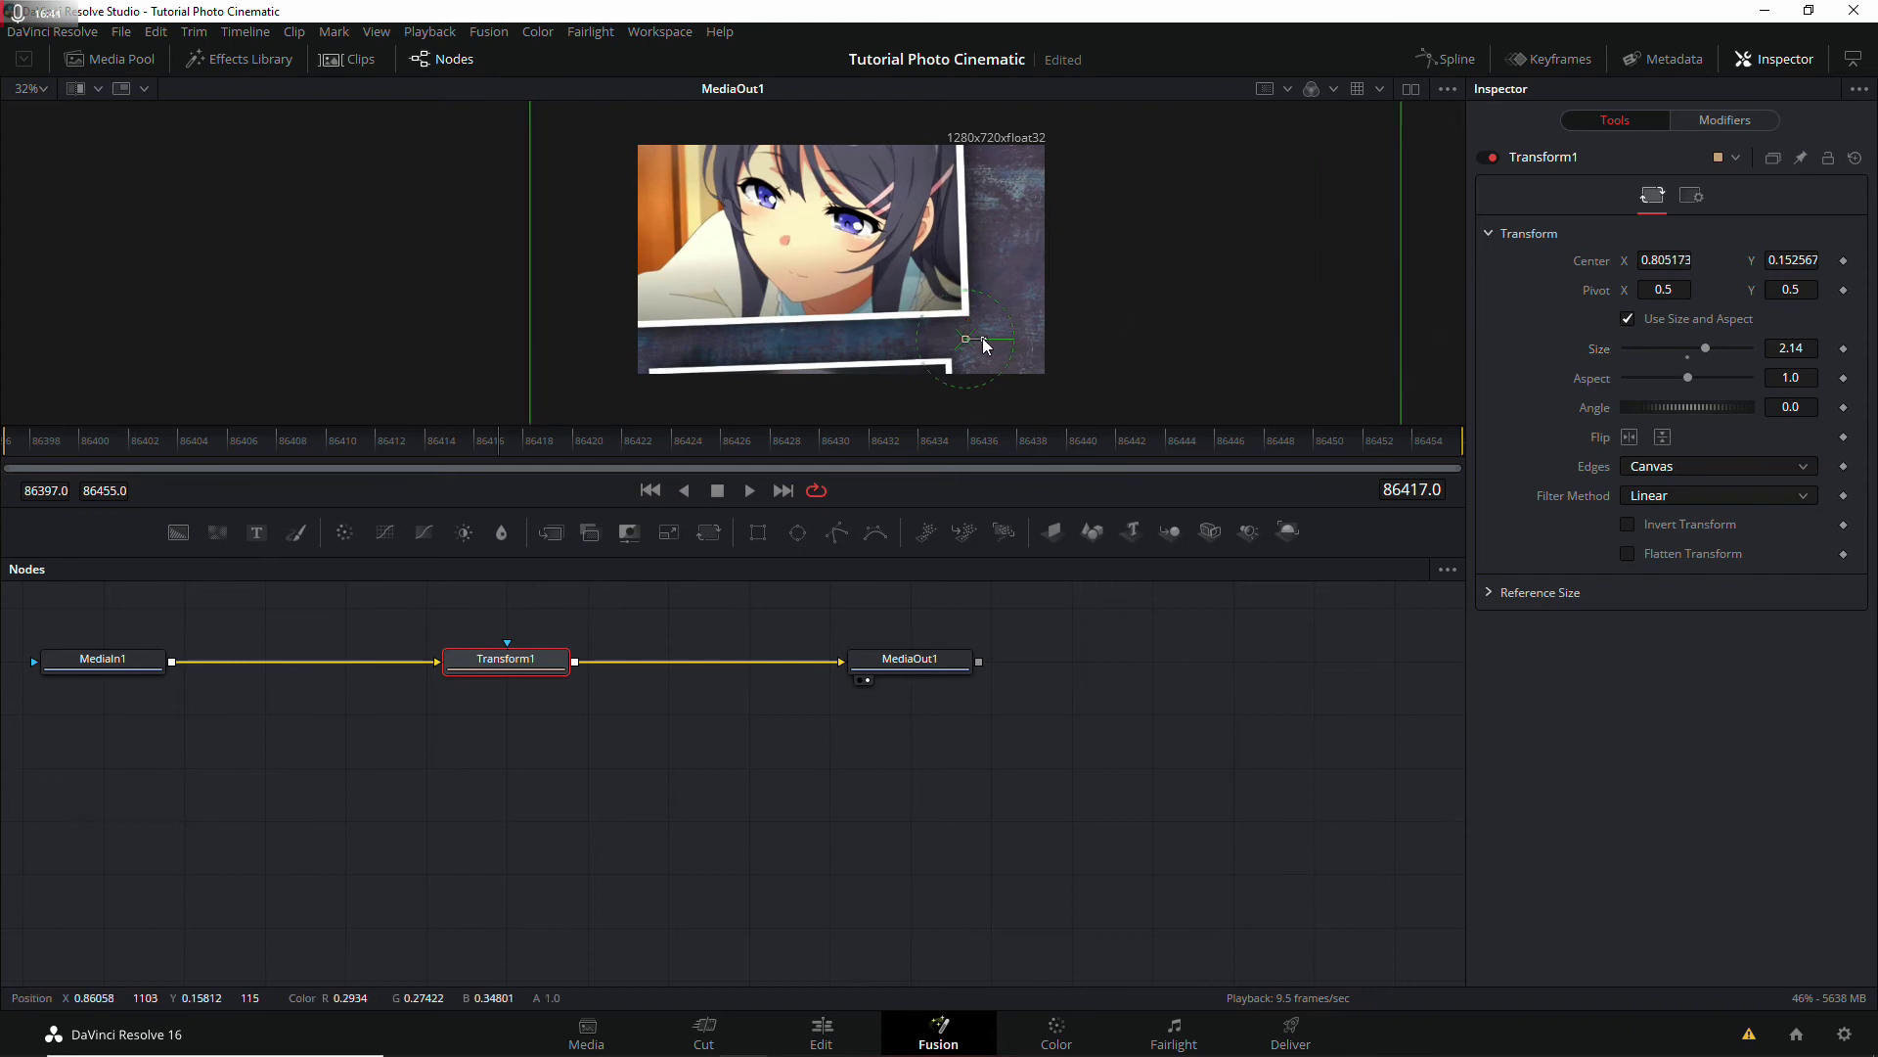
mouse_move(971, 339)
left_mouse_down()
mouse_move(1036, 342)
mouse_move(1012, 358)
mouse_move(1036, 368)
left_mouse_up()
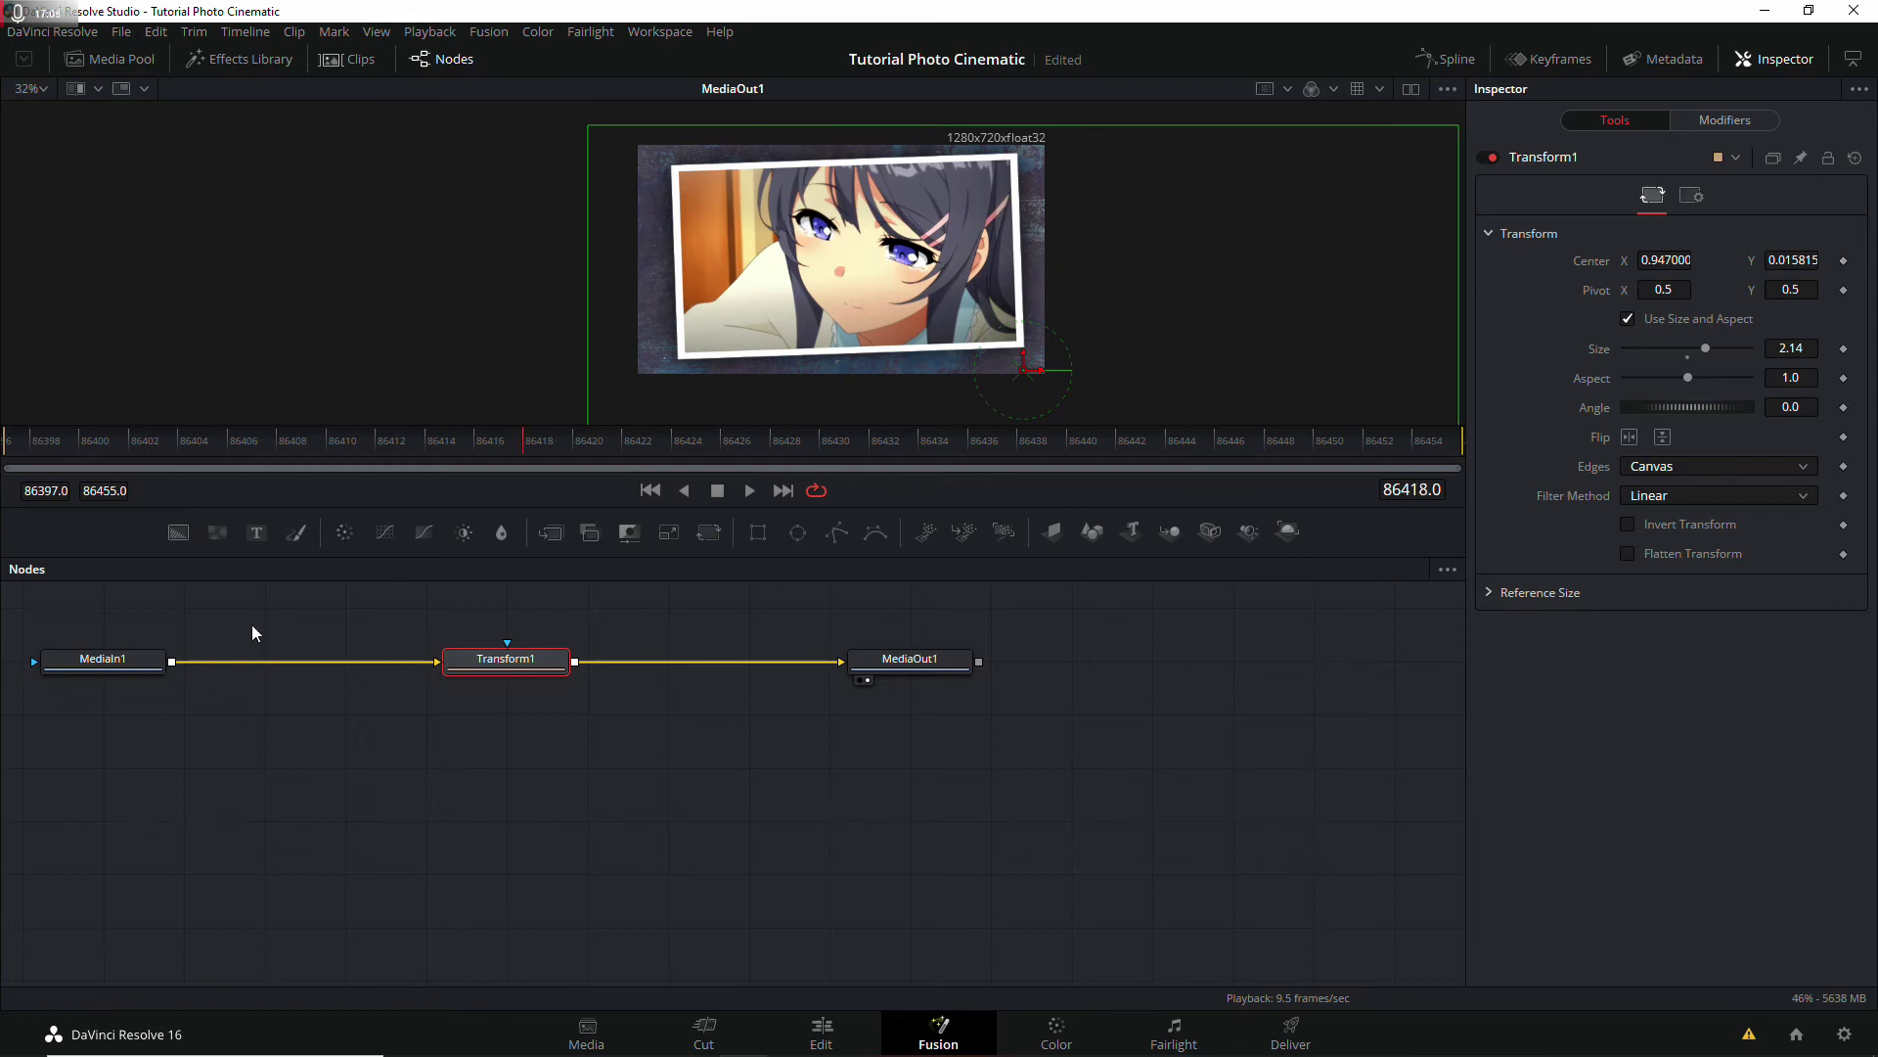
left_click(345, 794)
Step: Keyframe the Transform Center at the clip's first and last frames
left_click(68, 423)
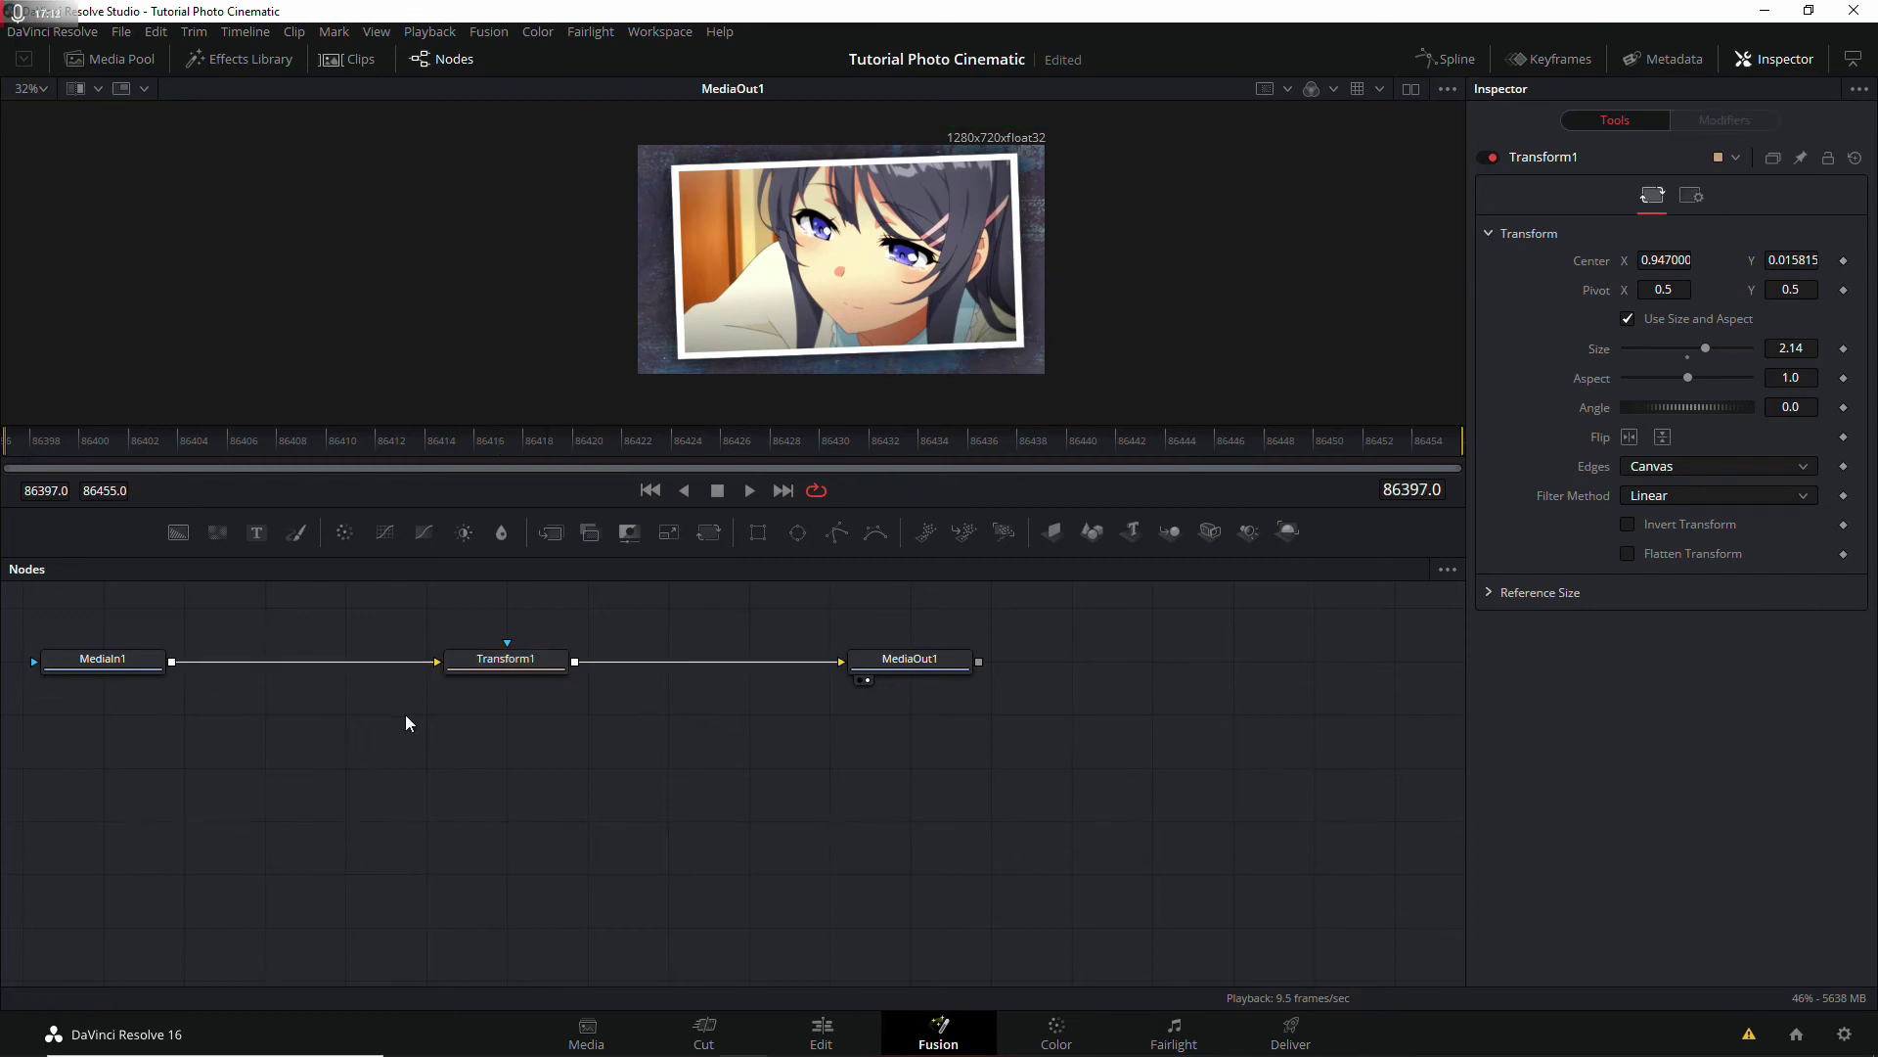
left_click(1844, 260)
left_click(1839, 262)
left_click(1833, 261)
left_click(1855, 261)
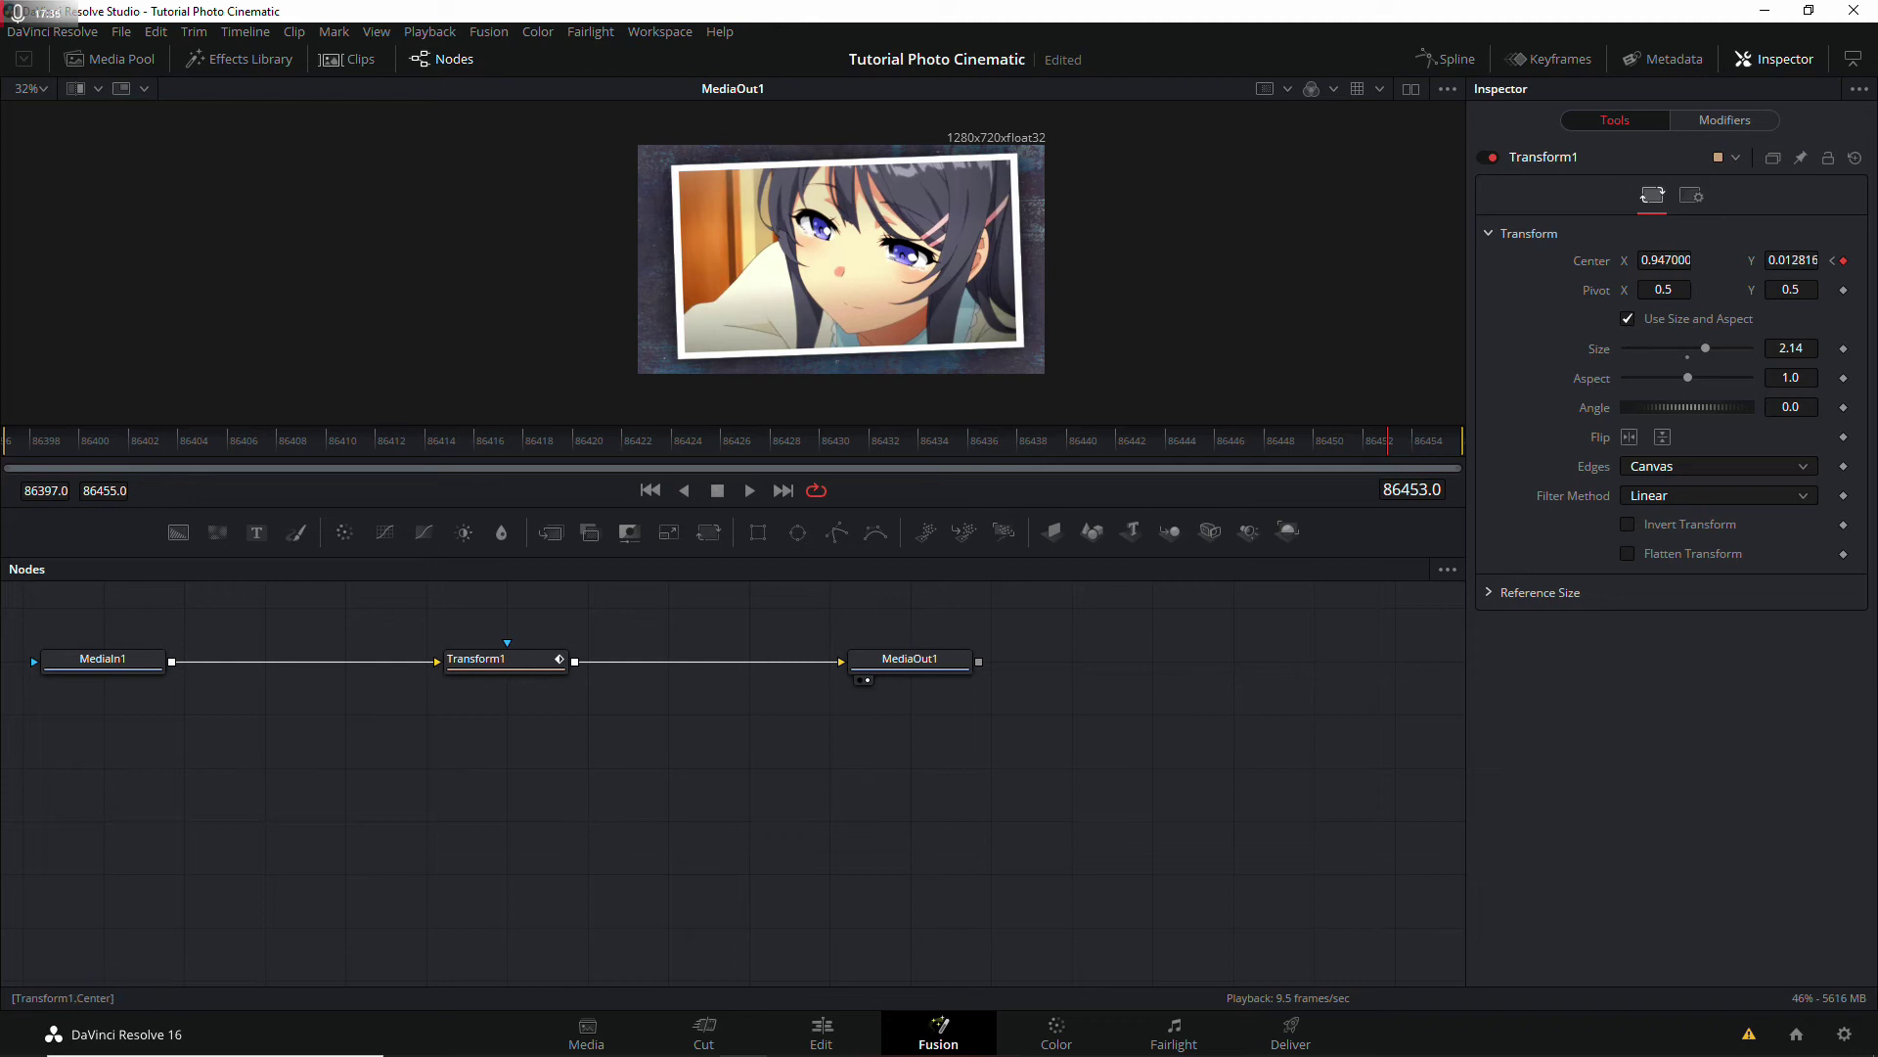
Step: Move the ending Center down to the silhouette photo and play back the pan
left_click_drag(1023, 370, 1024, 151)
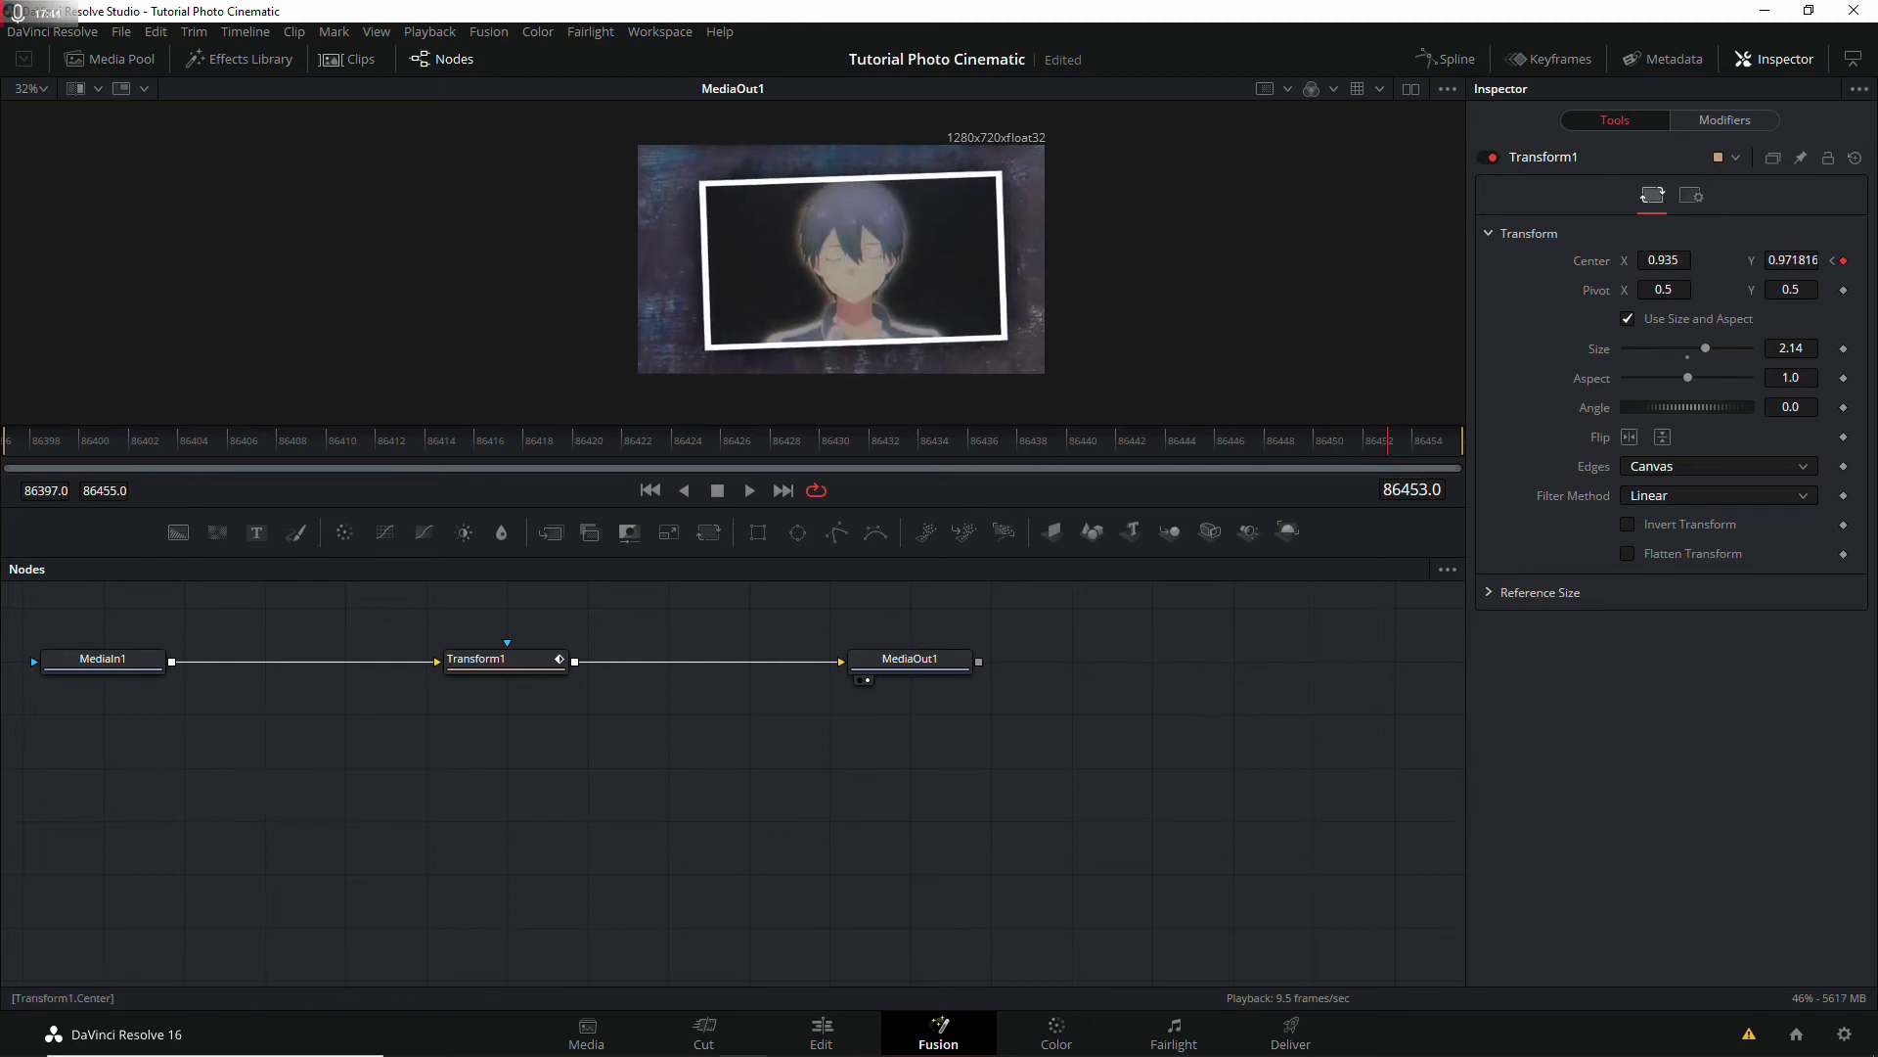
left_click_drag(1667, 256, 1624, 257)
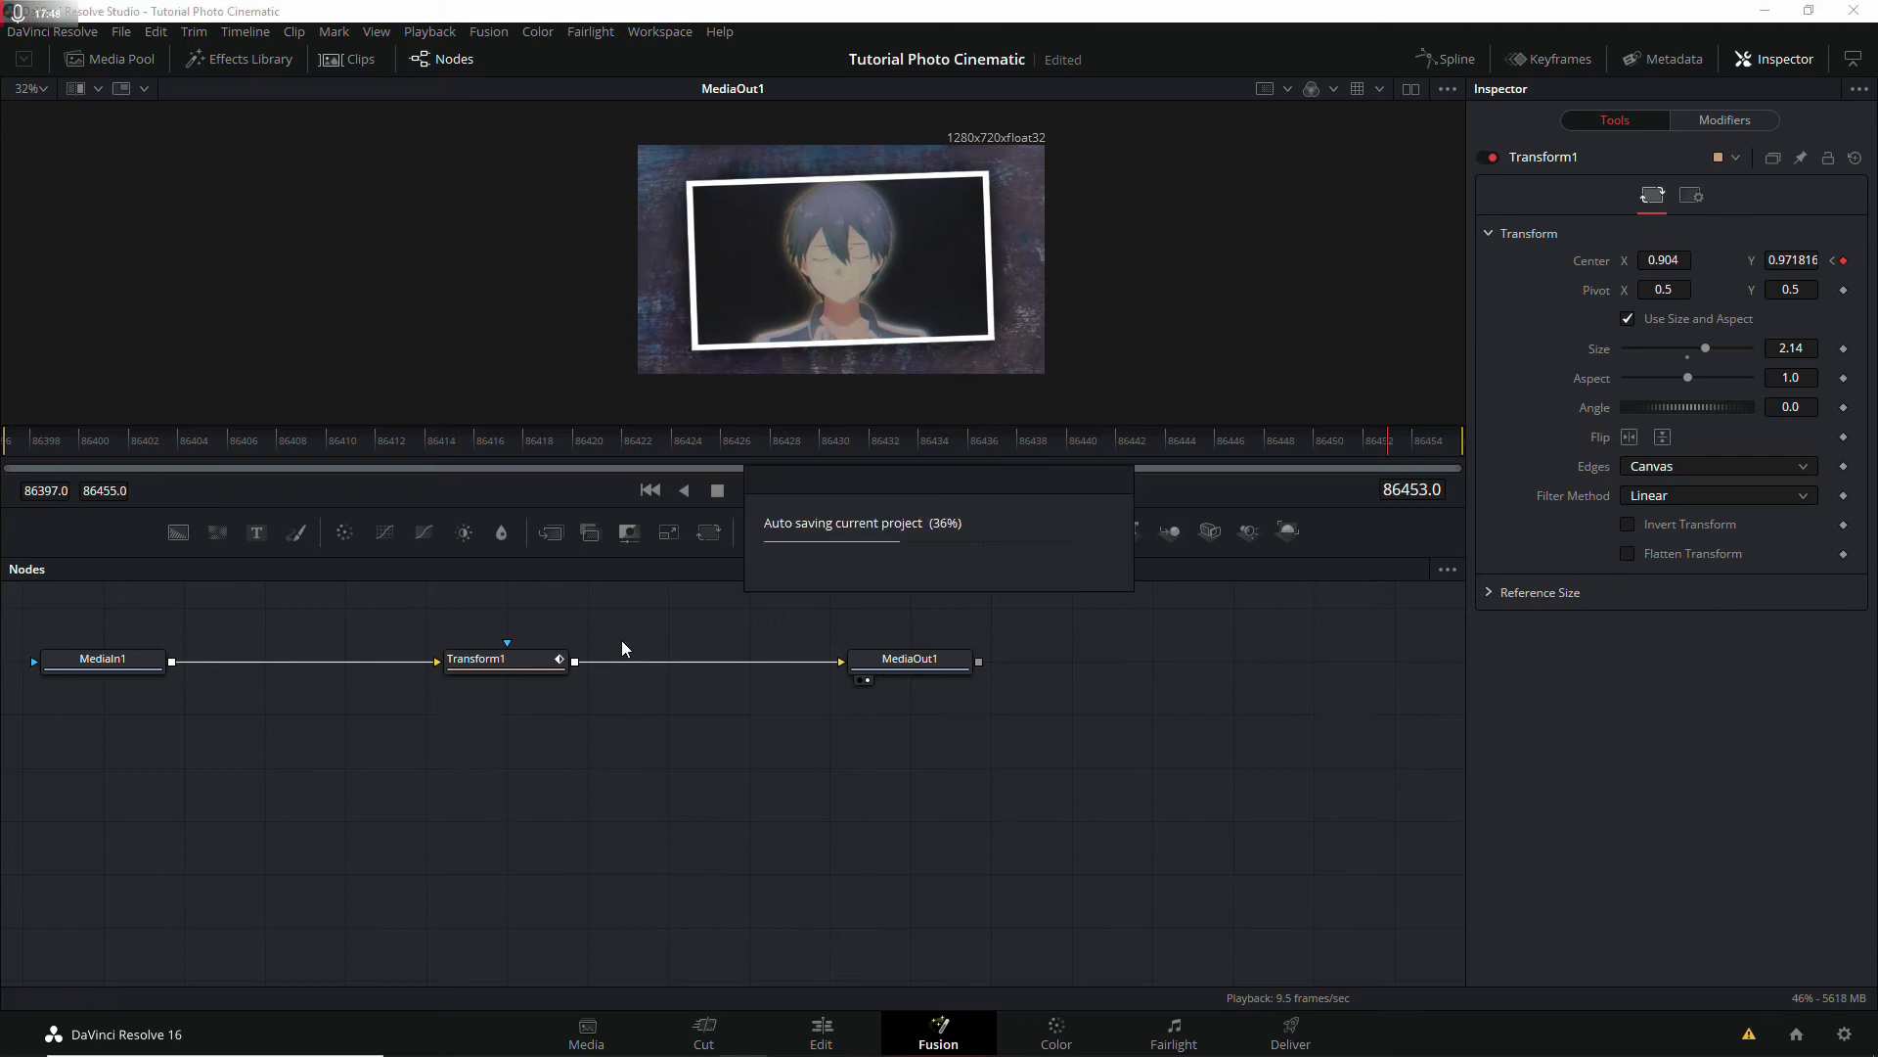
key("space")
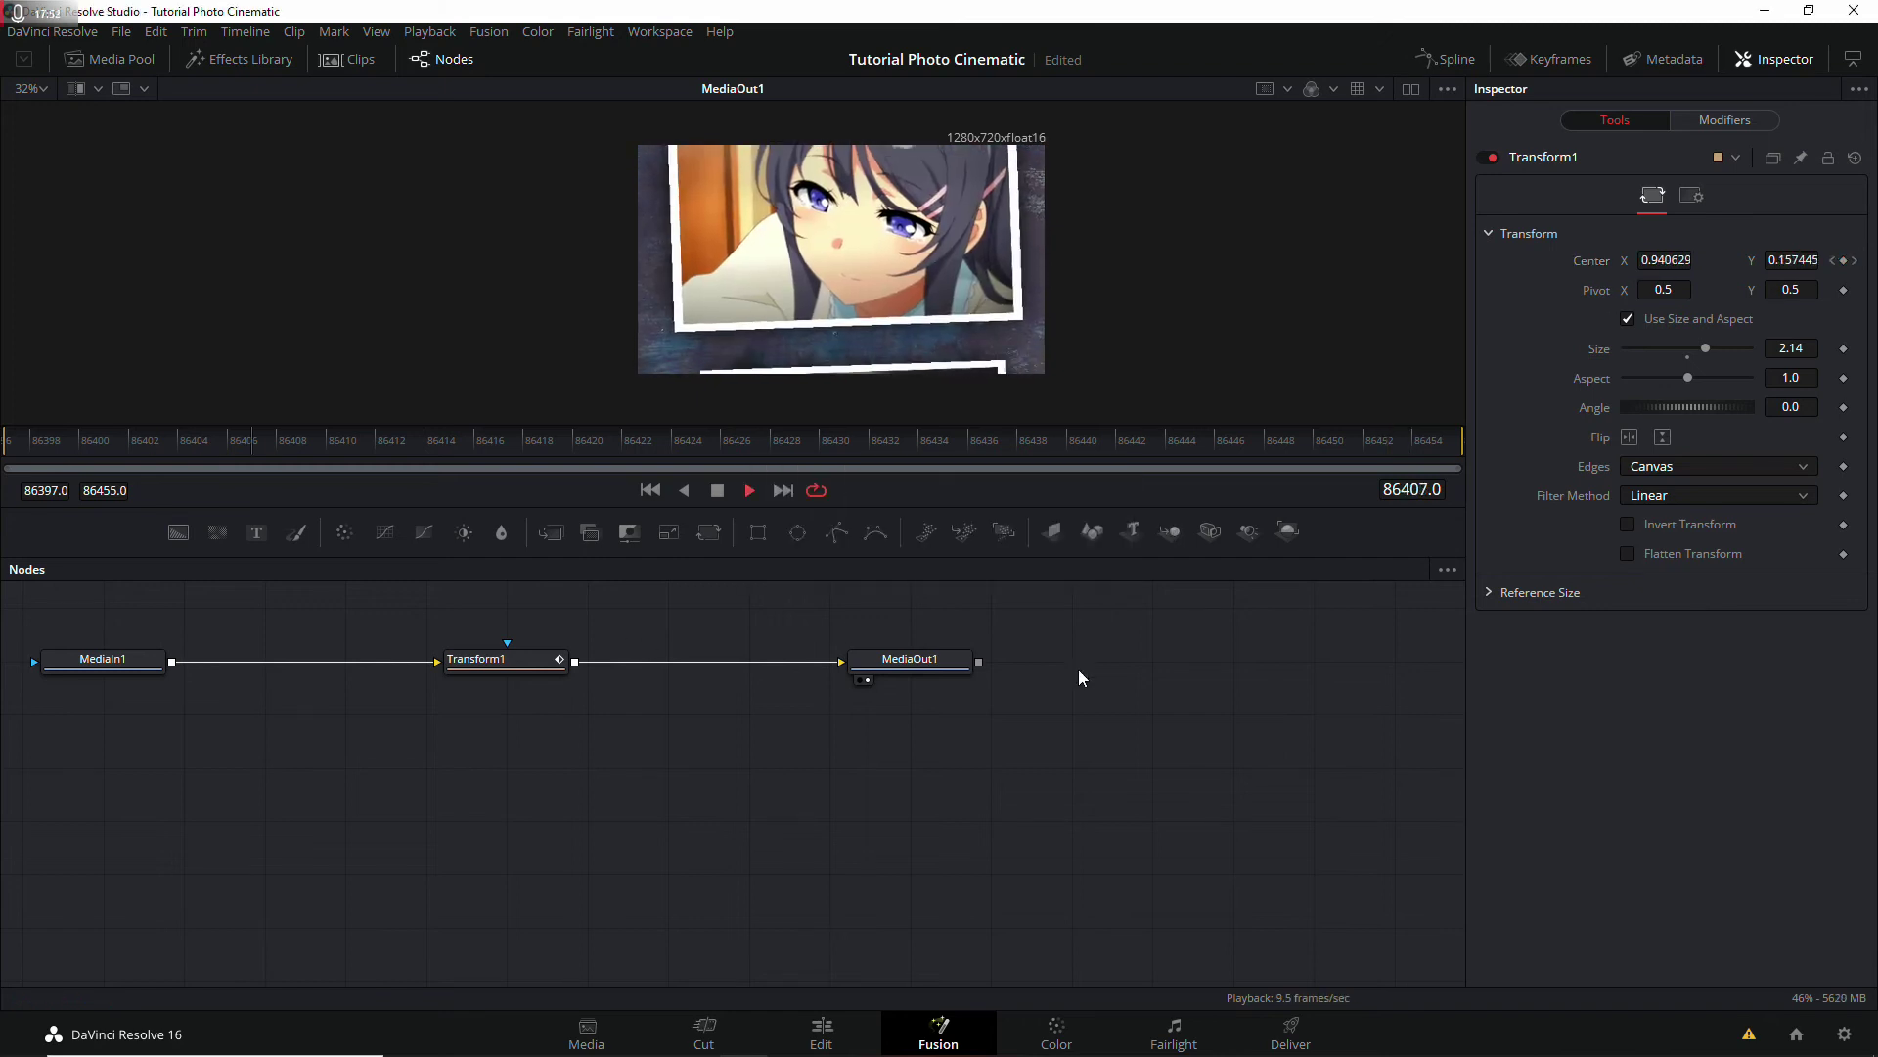
left_click(1446, 58)
key("space")
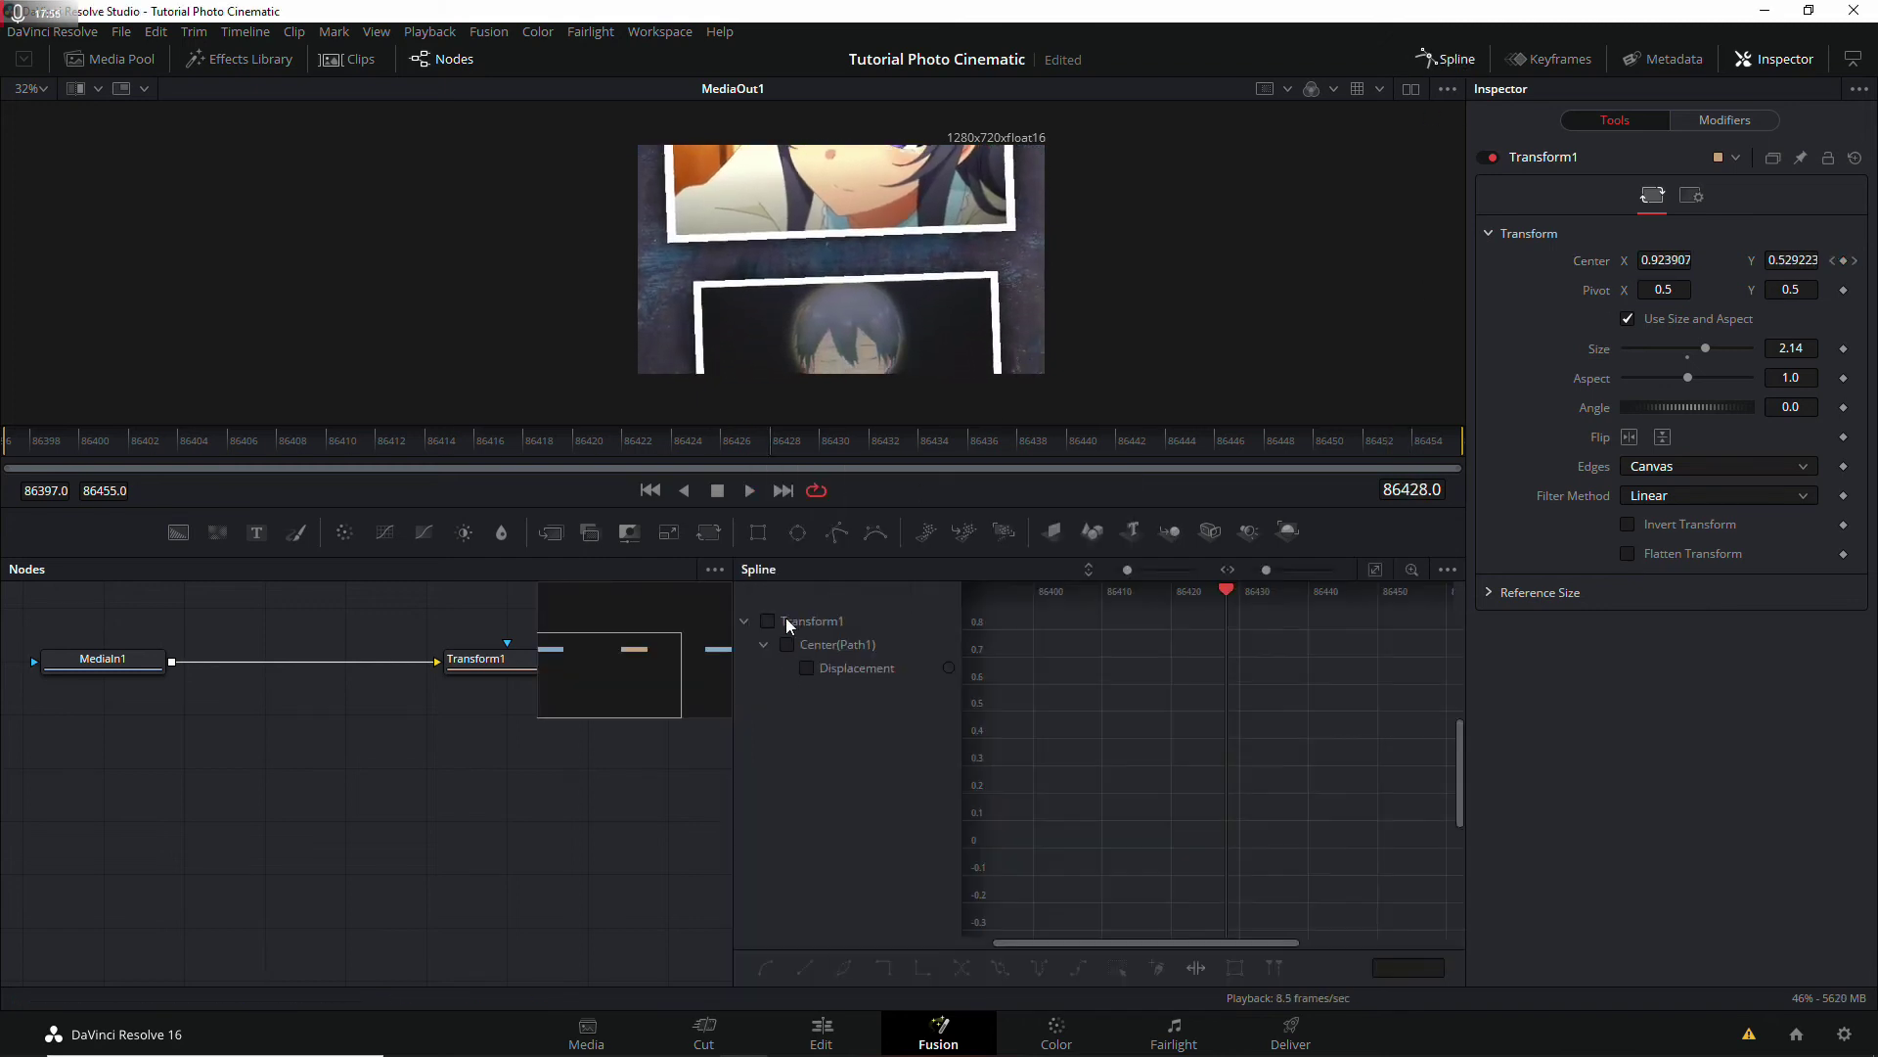
Step: Smooth both Transform1 displacement keys into an ease-in/out curve, preview it, and return to Edit
left_click(767, 620)
left_click(1375, 570)
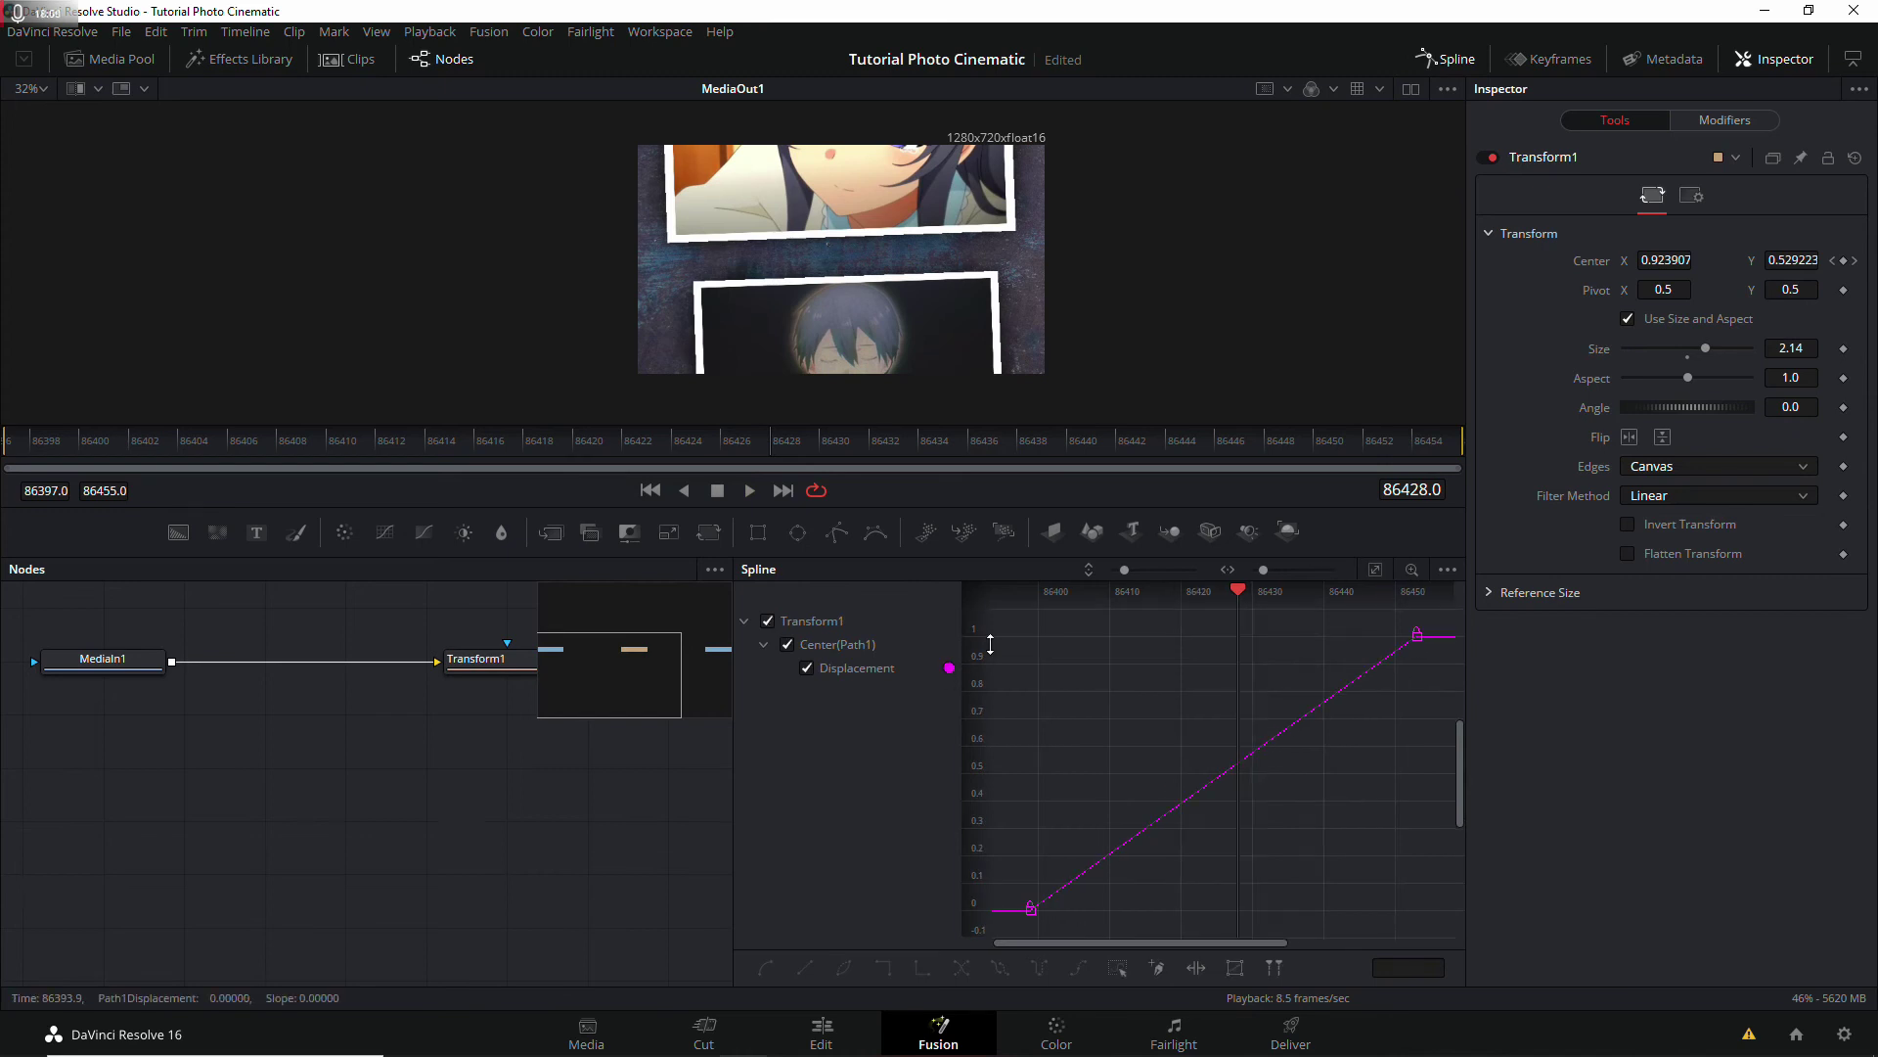
key("ctrl+a")
key("shift+s")
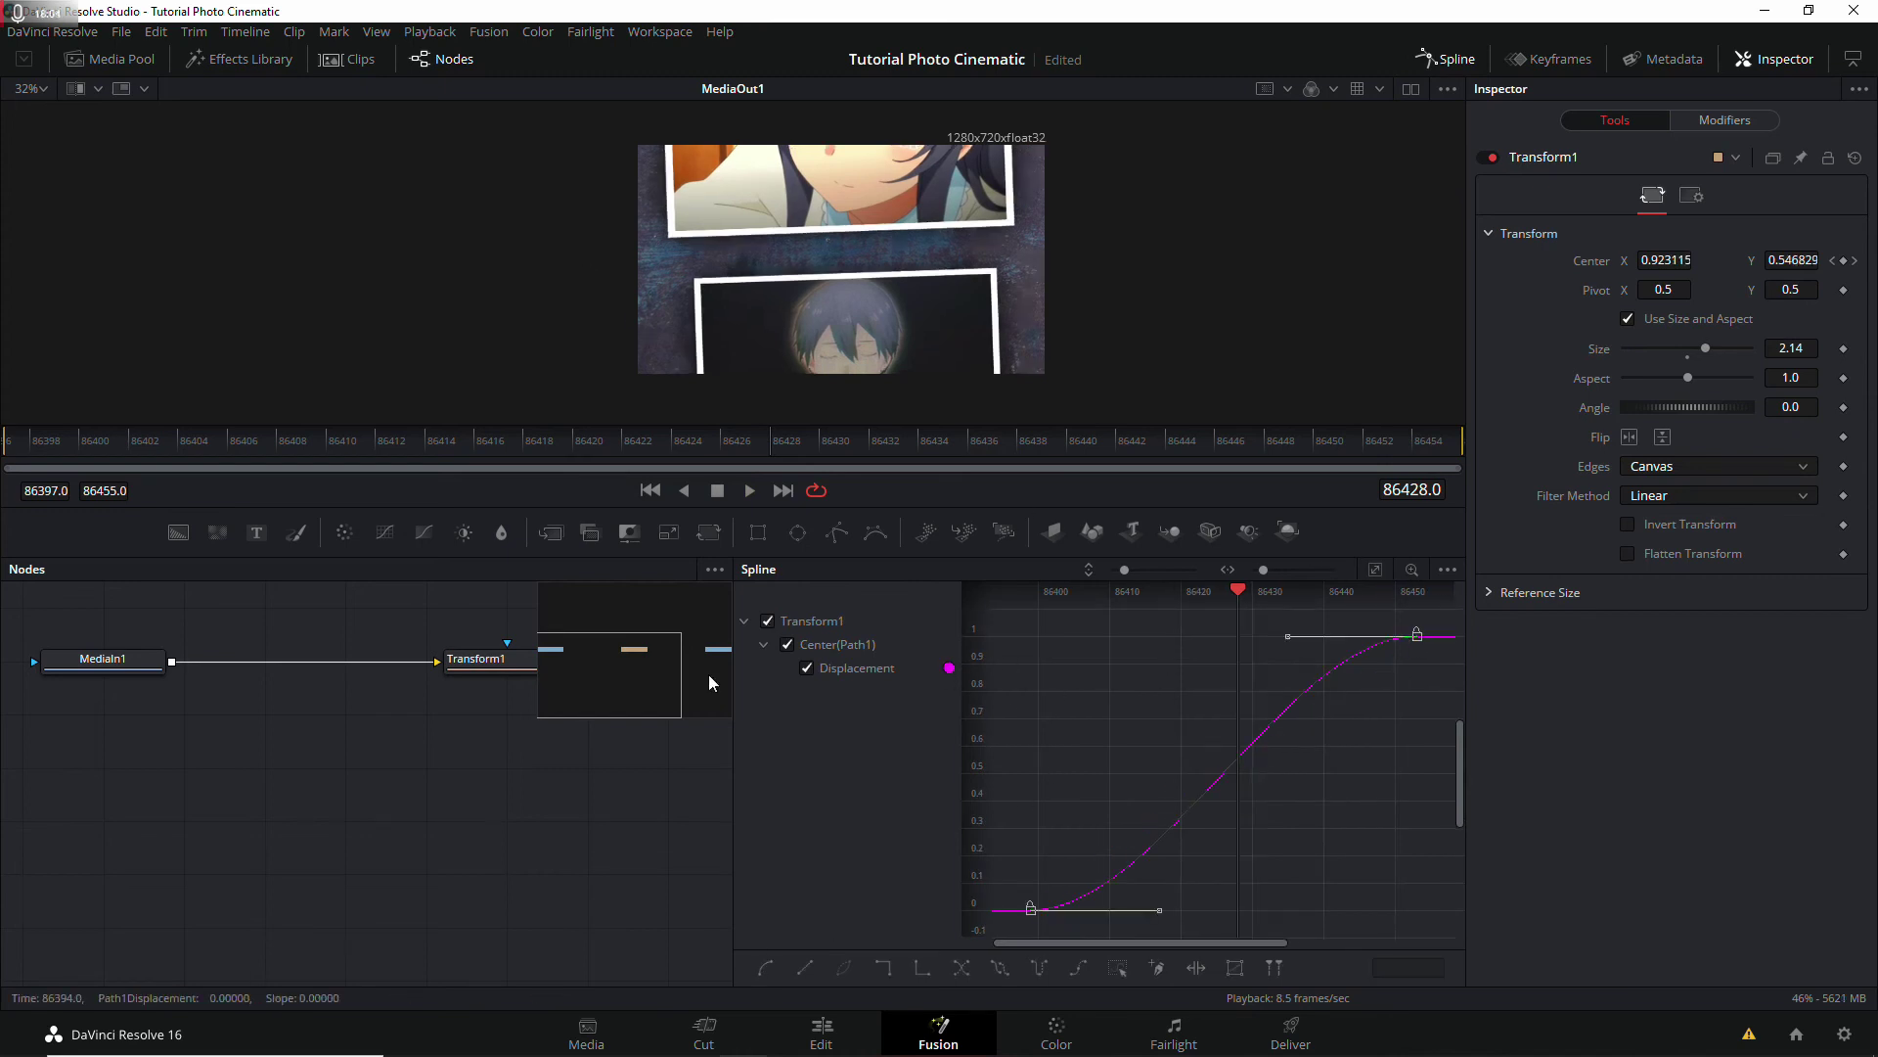
key("space")
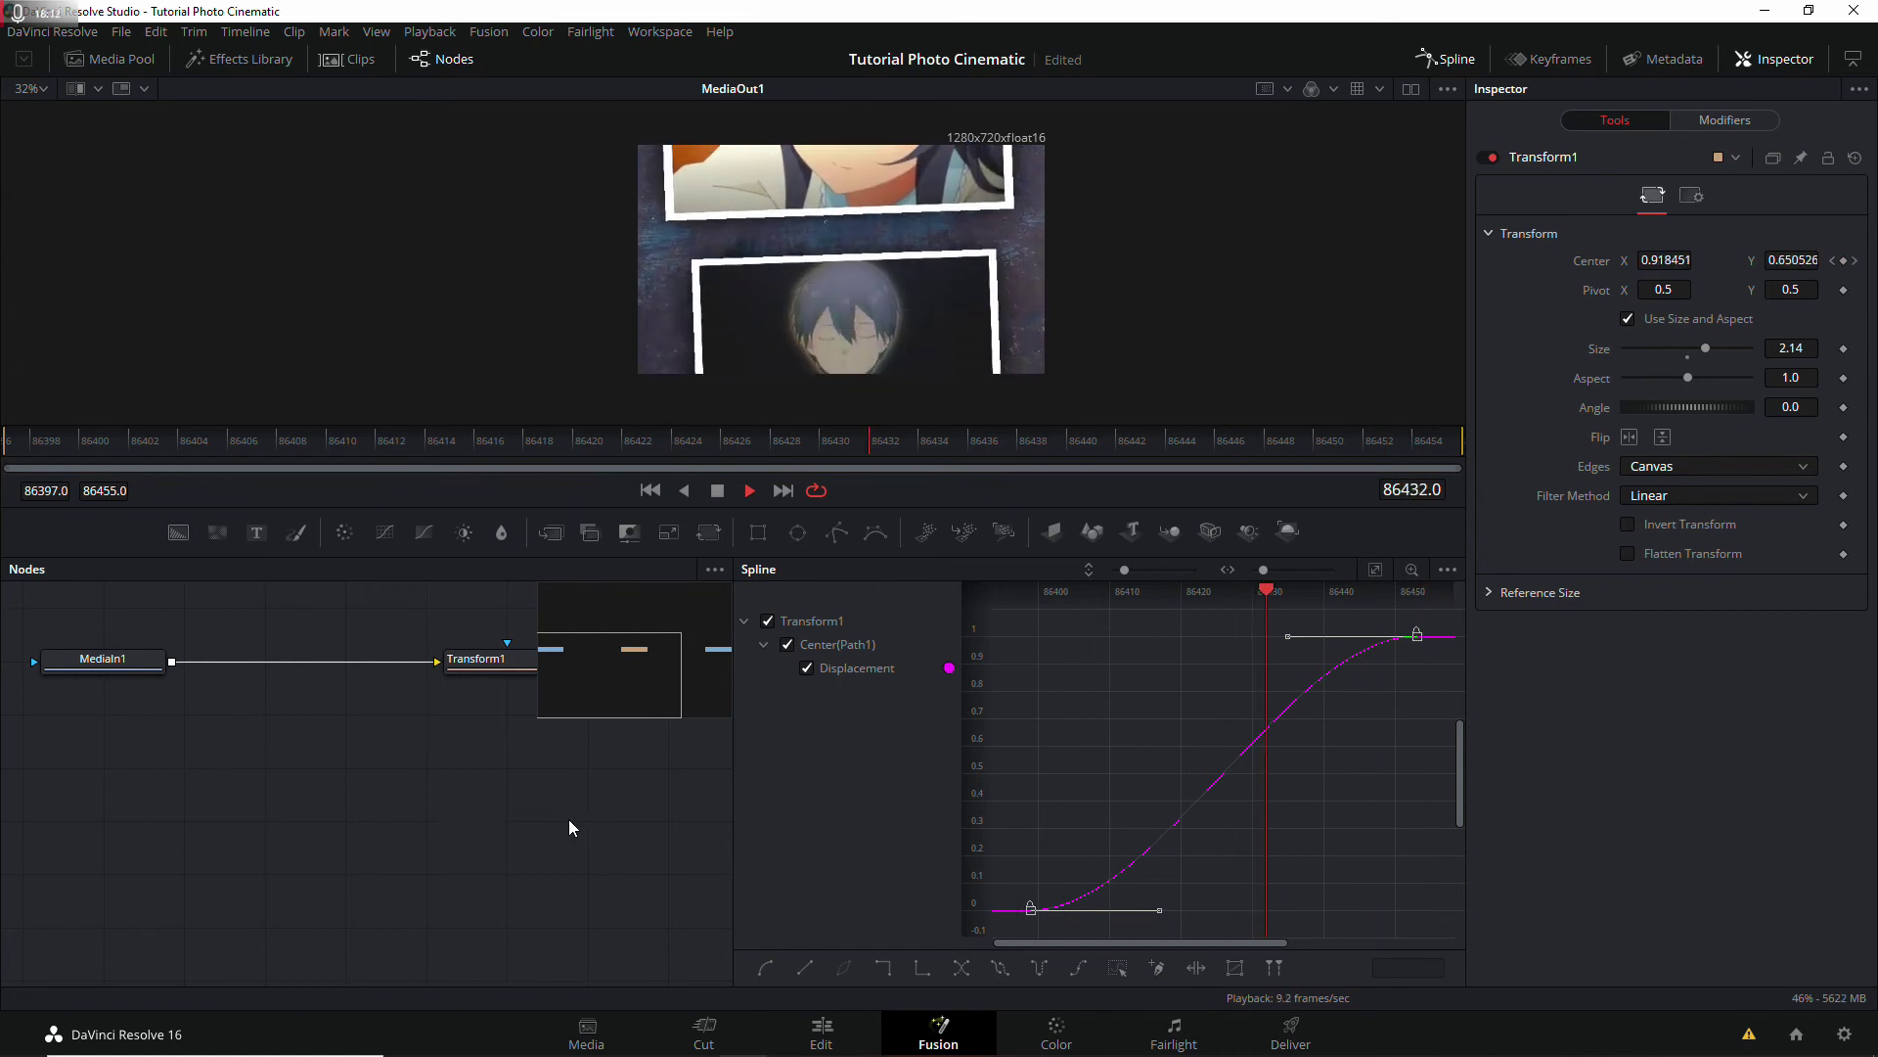
left_click(819, 1032)
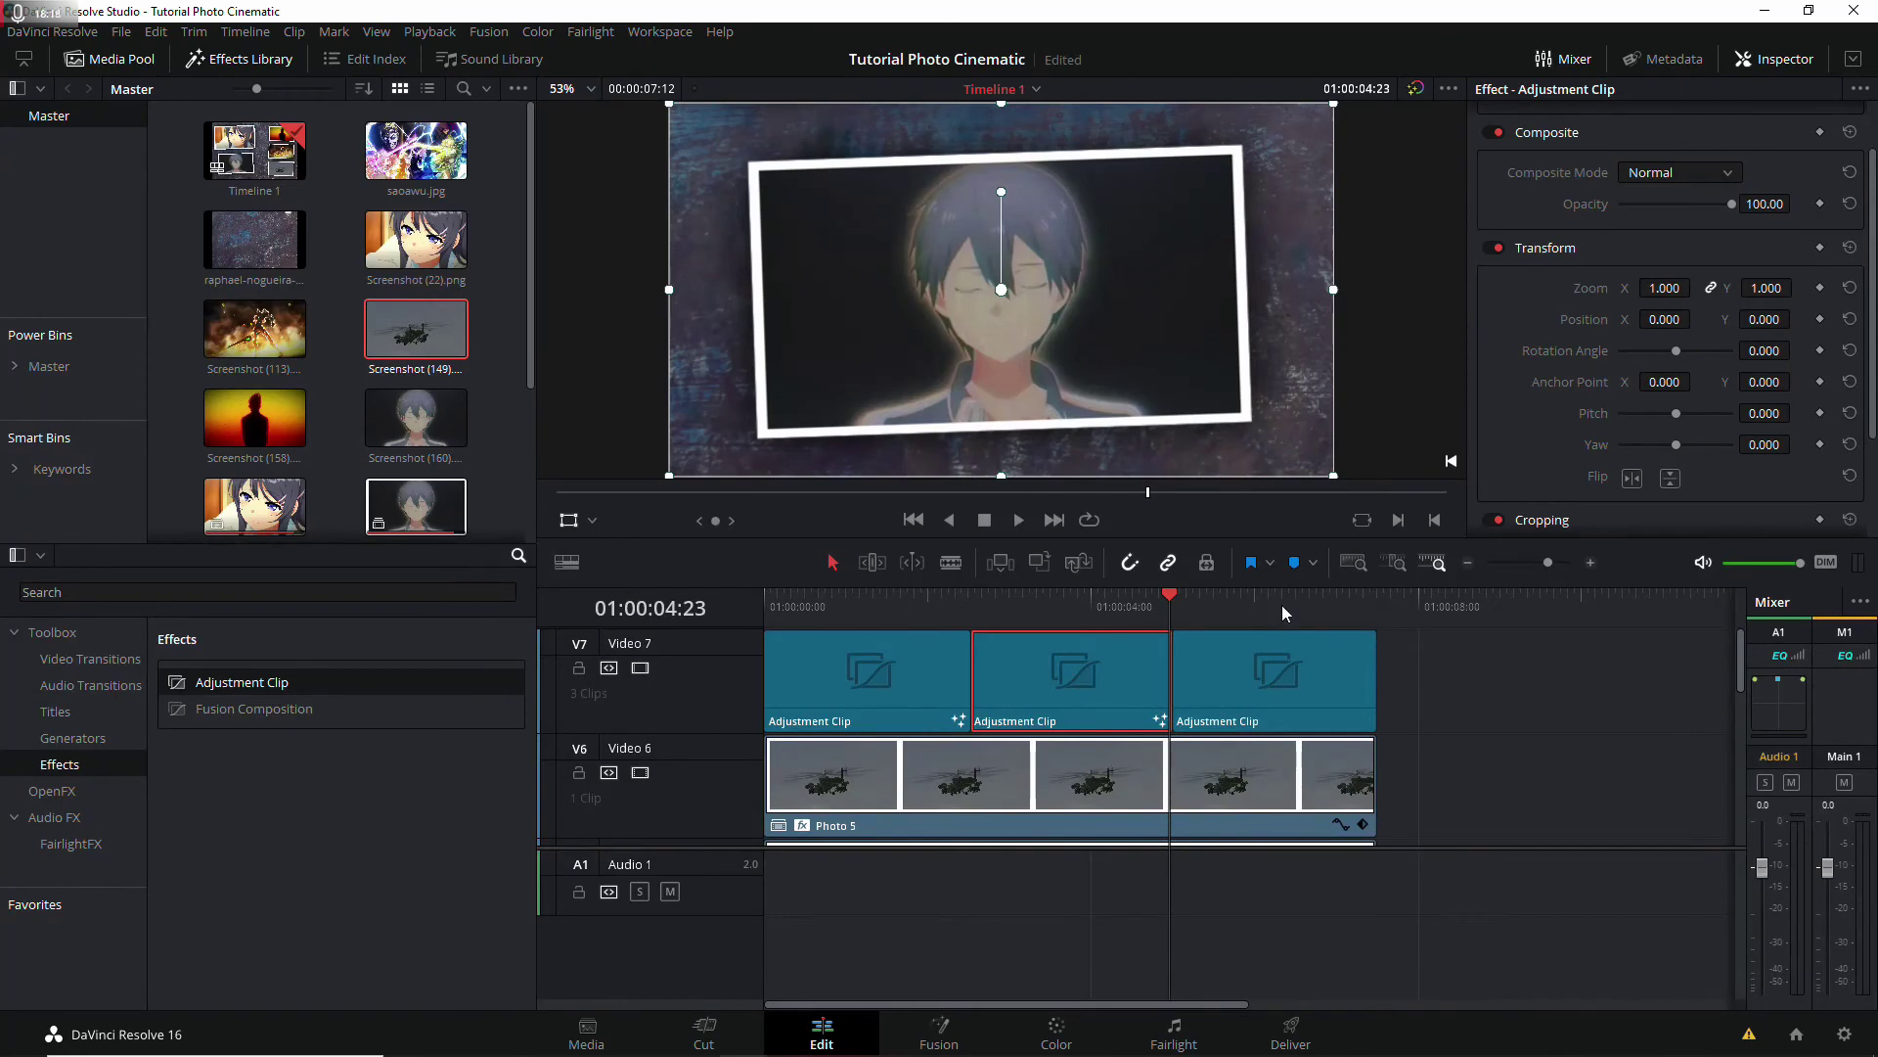
Step: Select the third Adjustment Clip on the timeline and open it in the Fusion page
left_click(1282, 605)
left_click(1270, 683)
right_click(1270, 683)
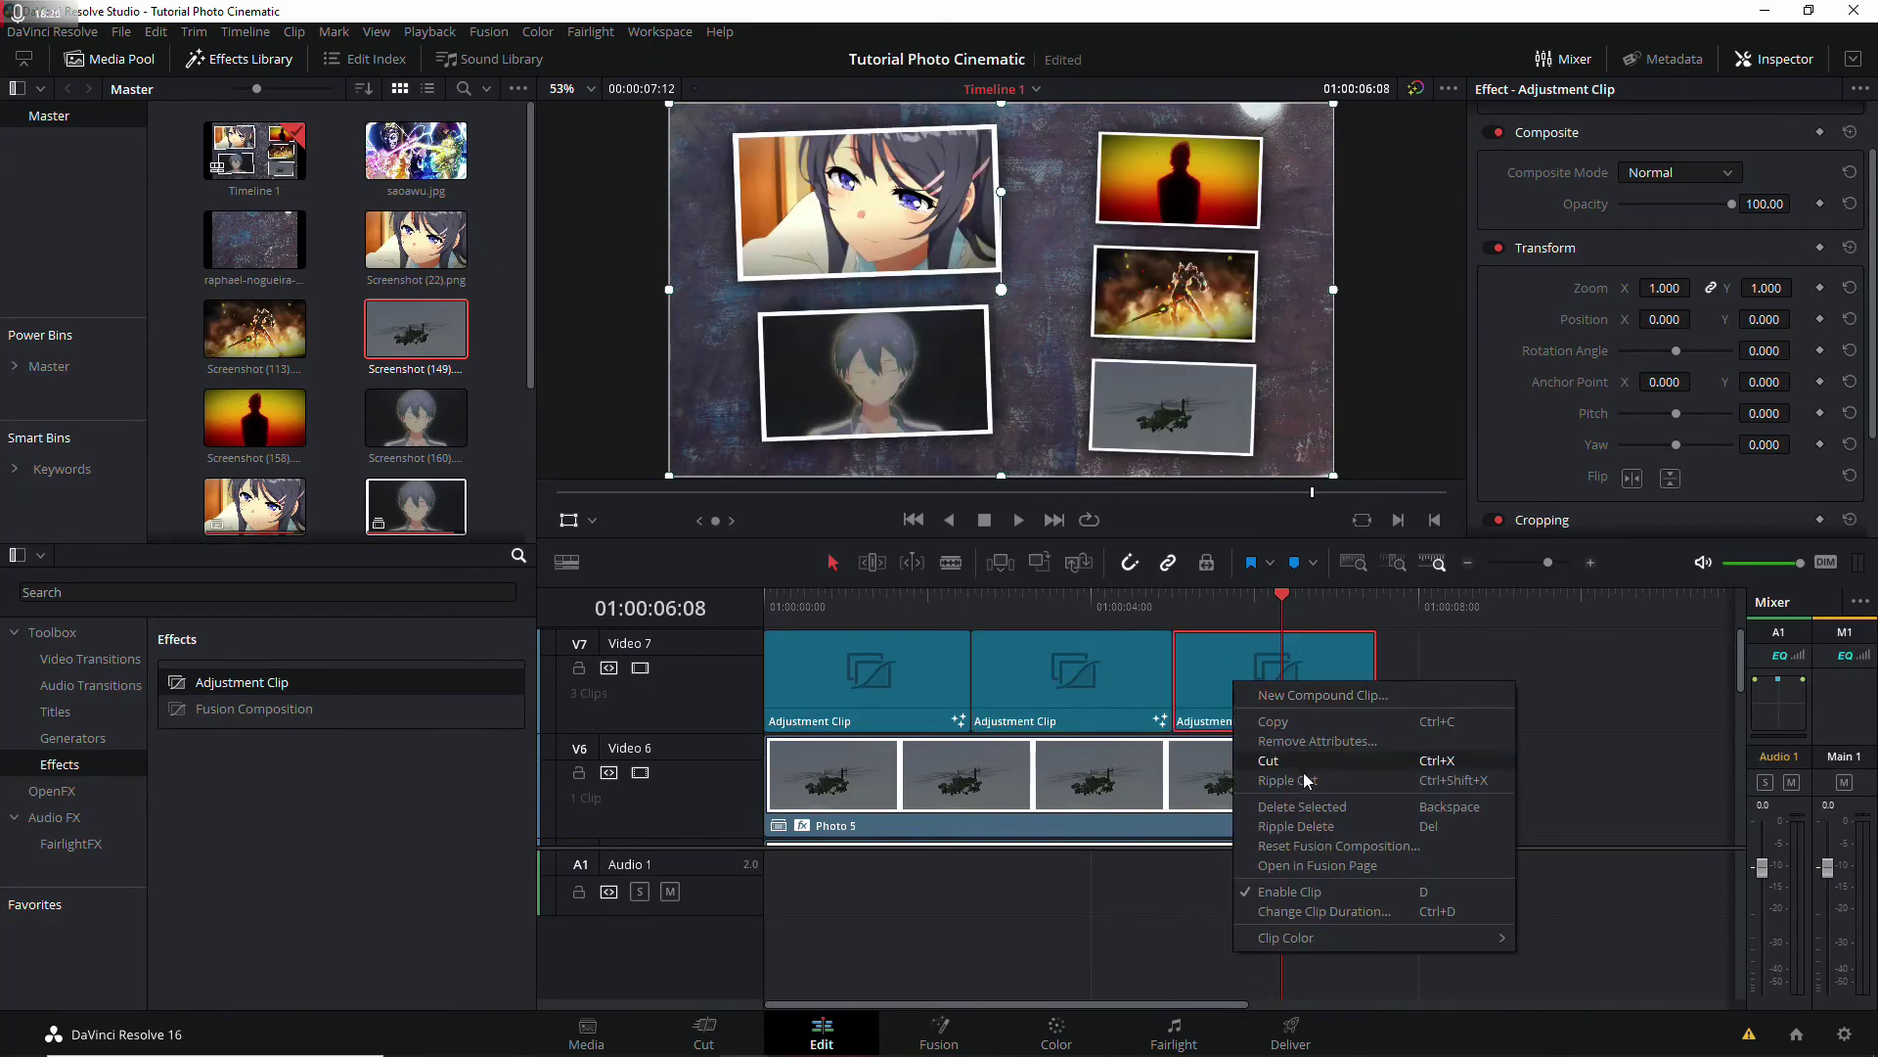
left_click(822, 829)
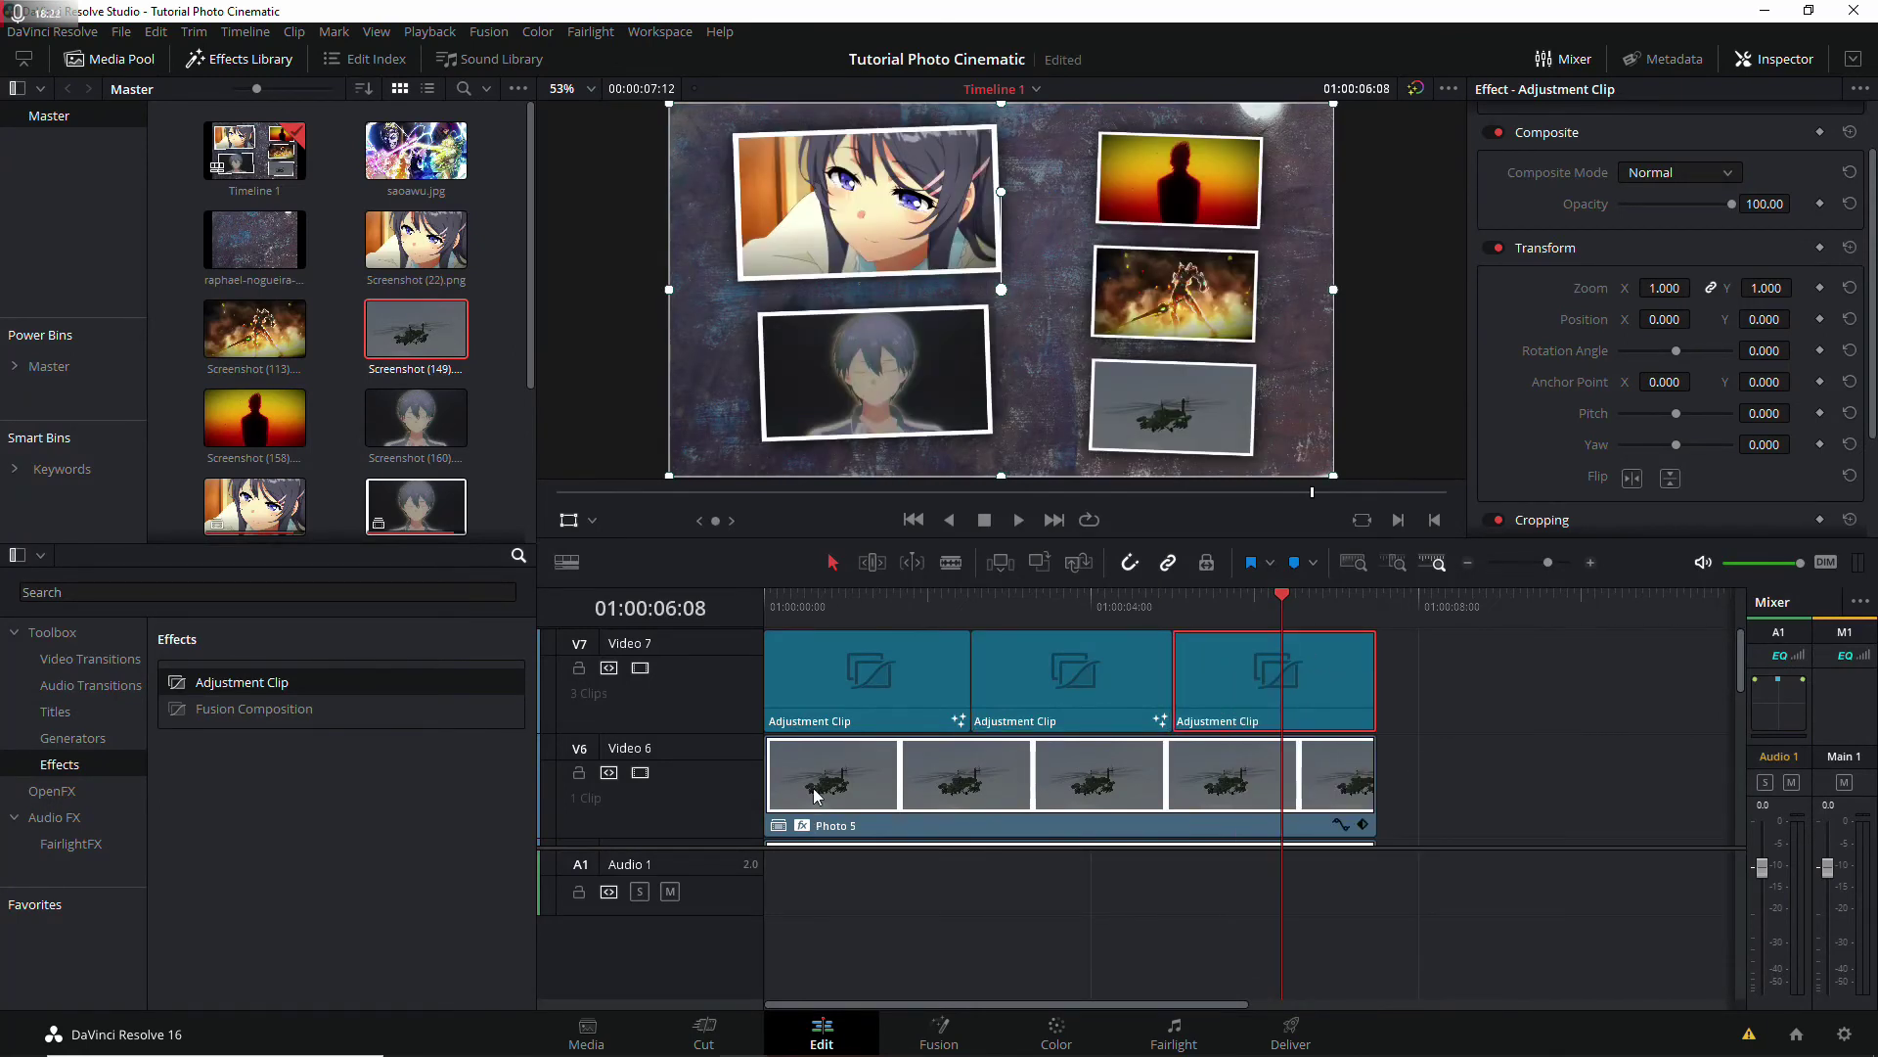
key("shift+5")
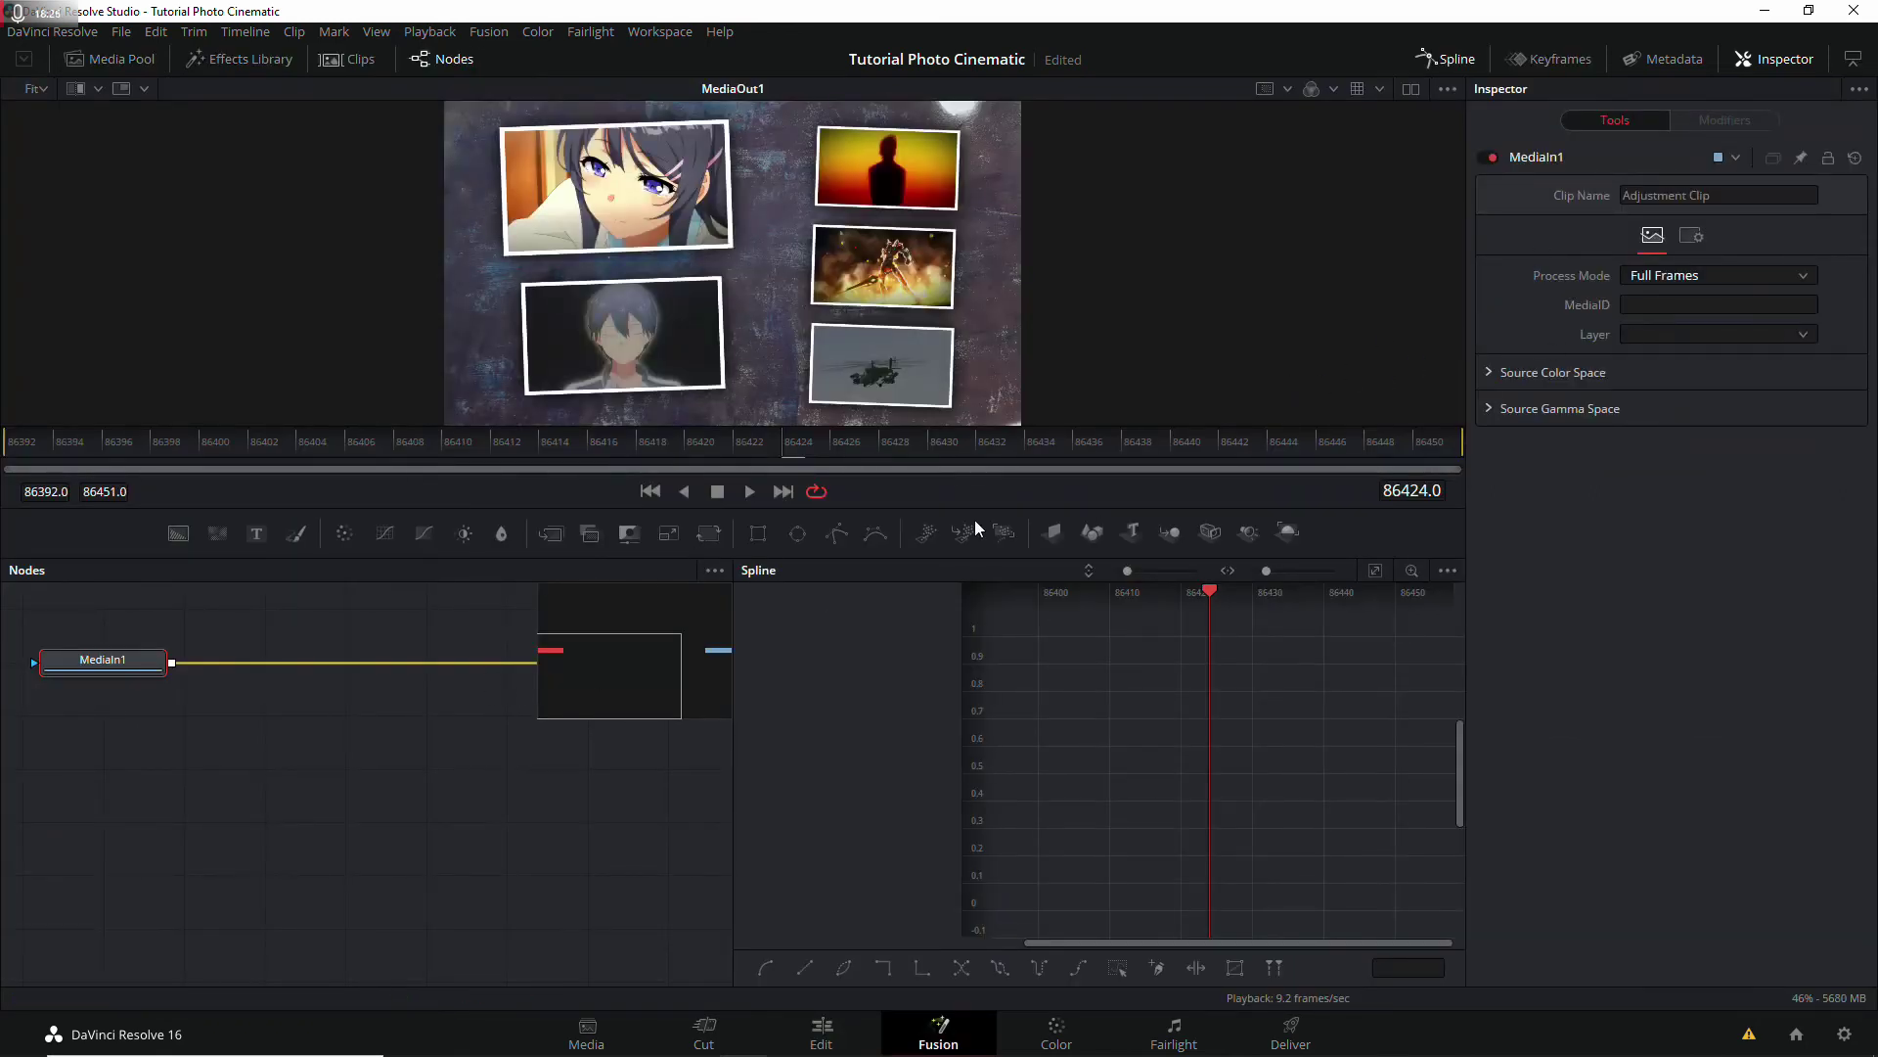
Step: Insert a Transform node between MediaIn1 and MediaOut1, undoing a mistaken Merge node
left_click(1475, 65)
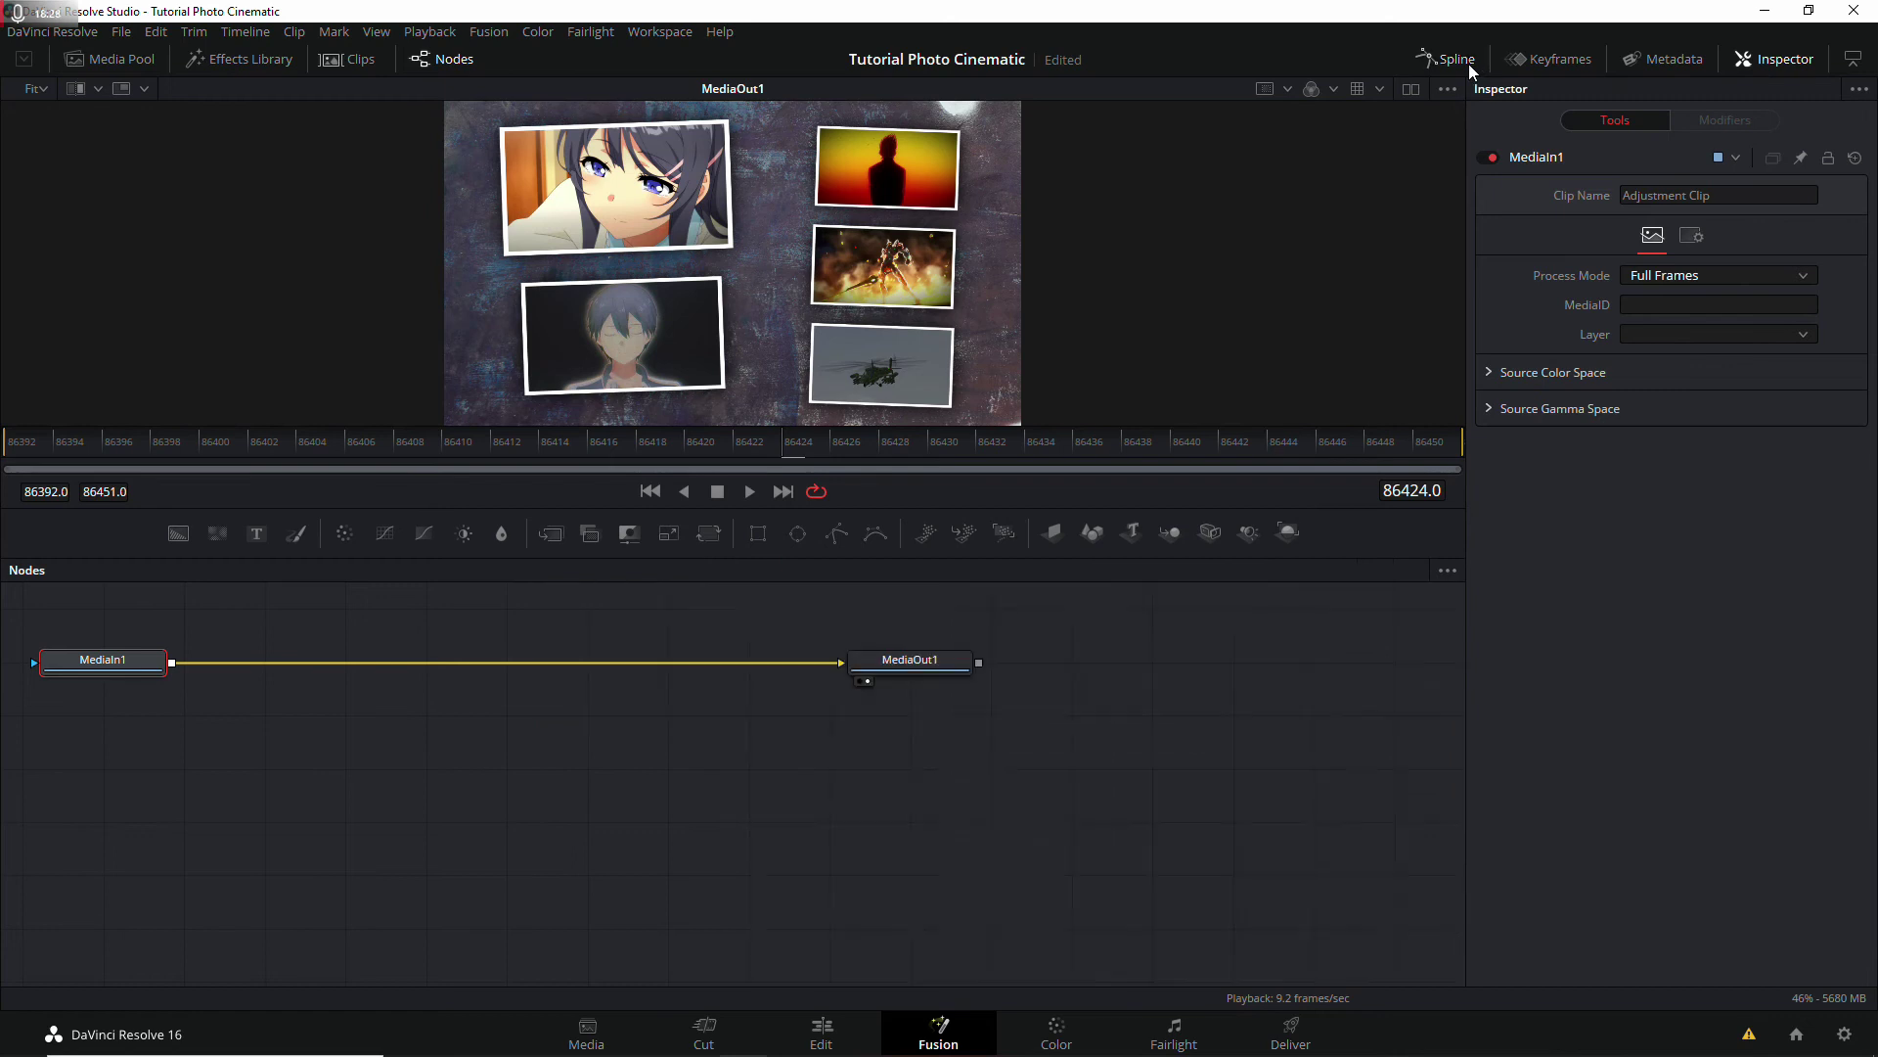
left_click_drag(552, 535, 508, 661)
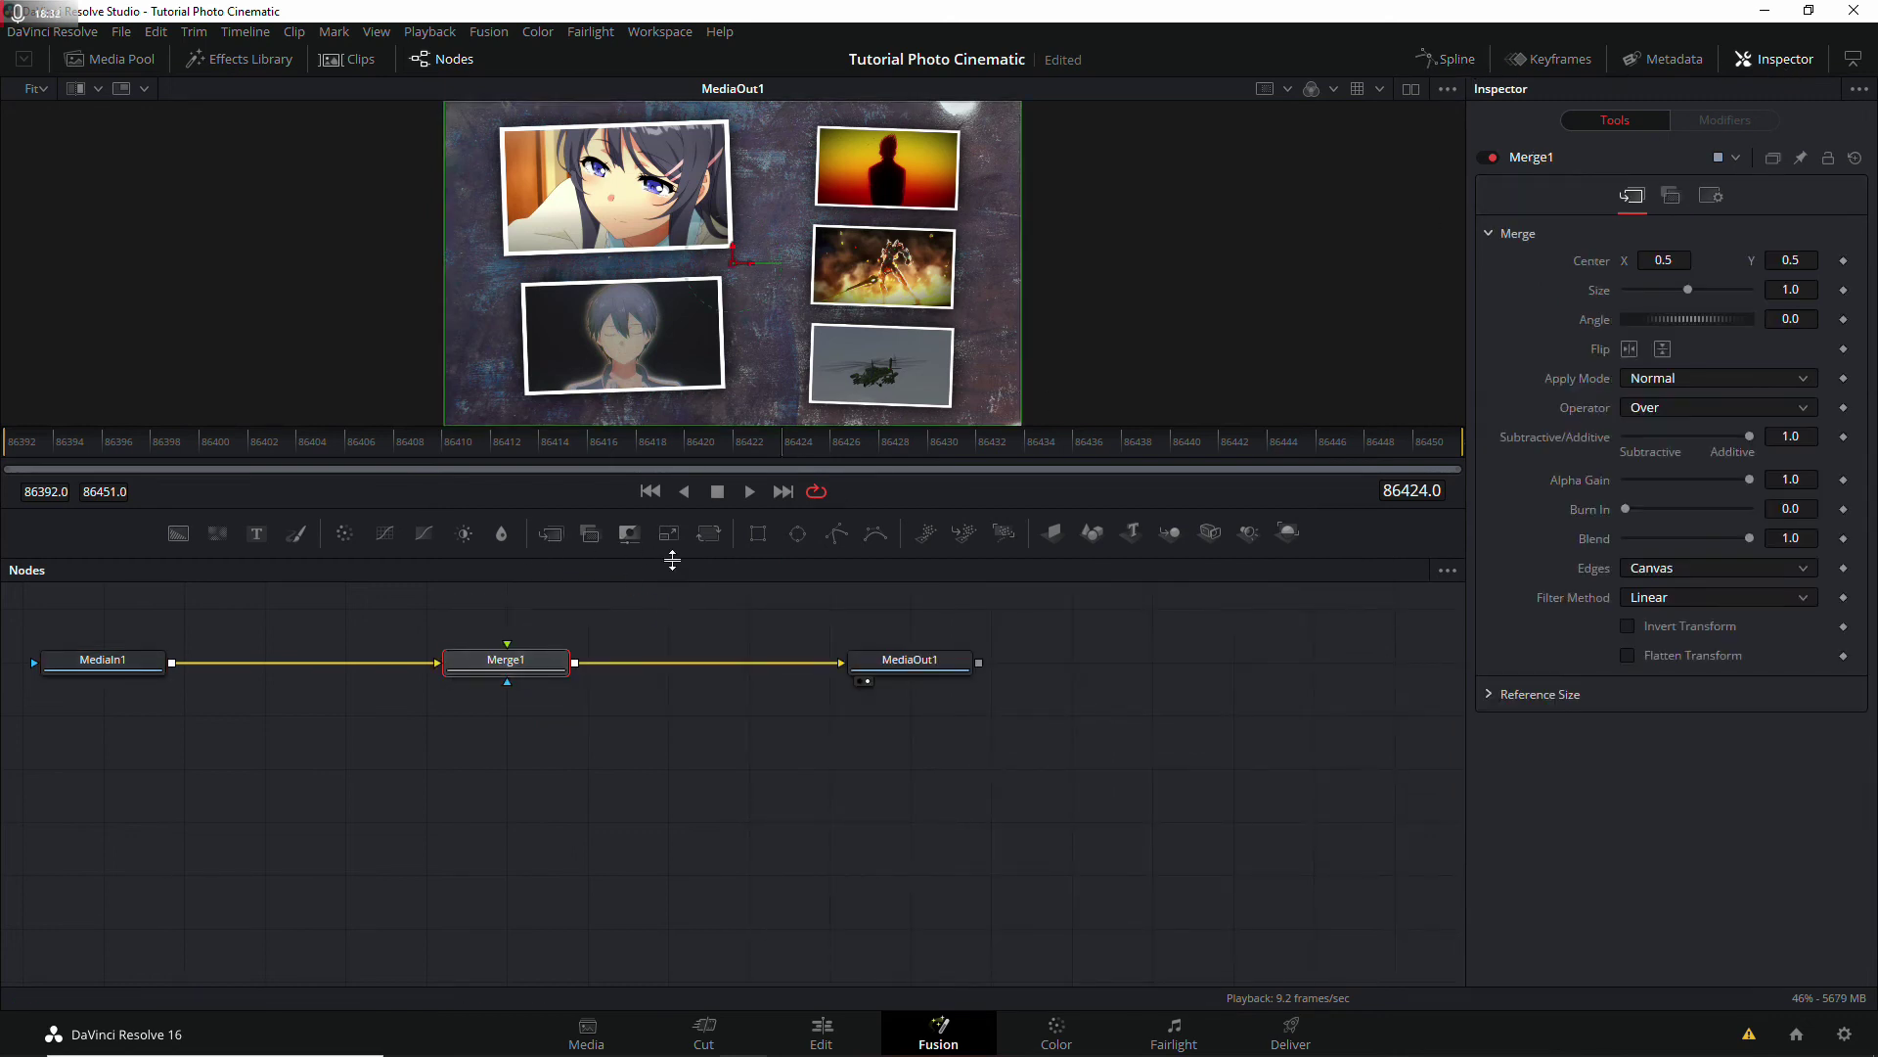
key("ctrl+z")
left_click_drag(708, 532, 508, 661)
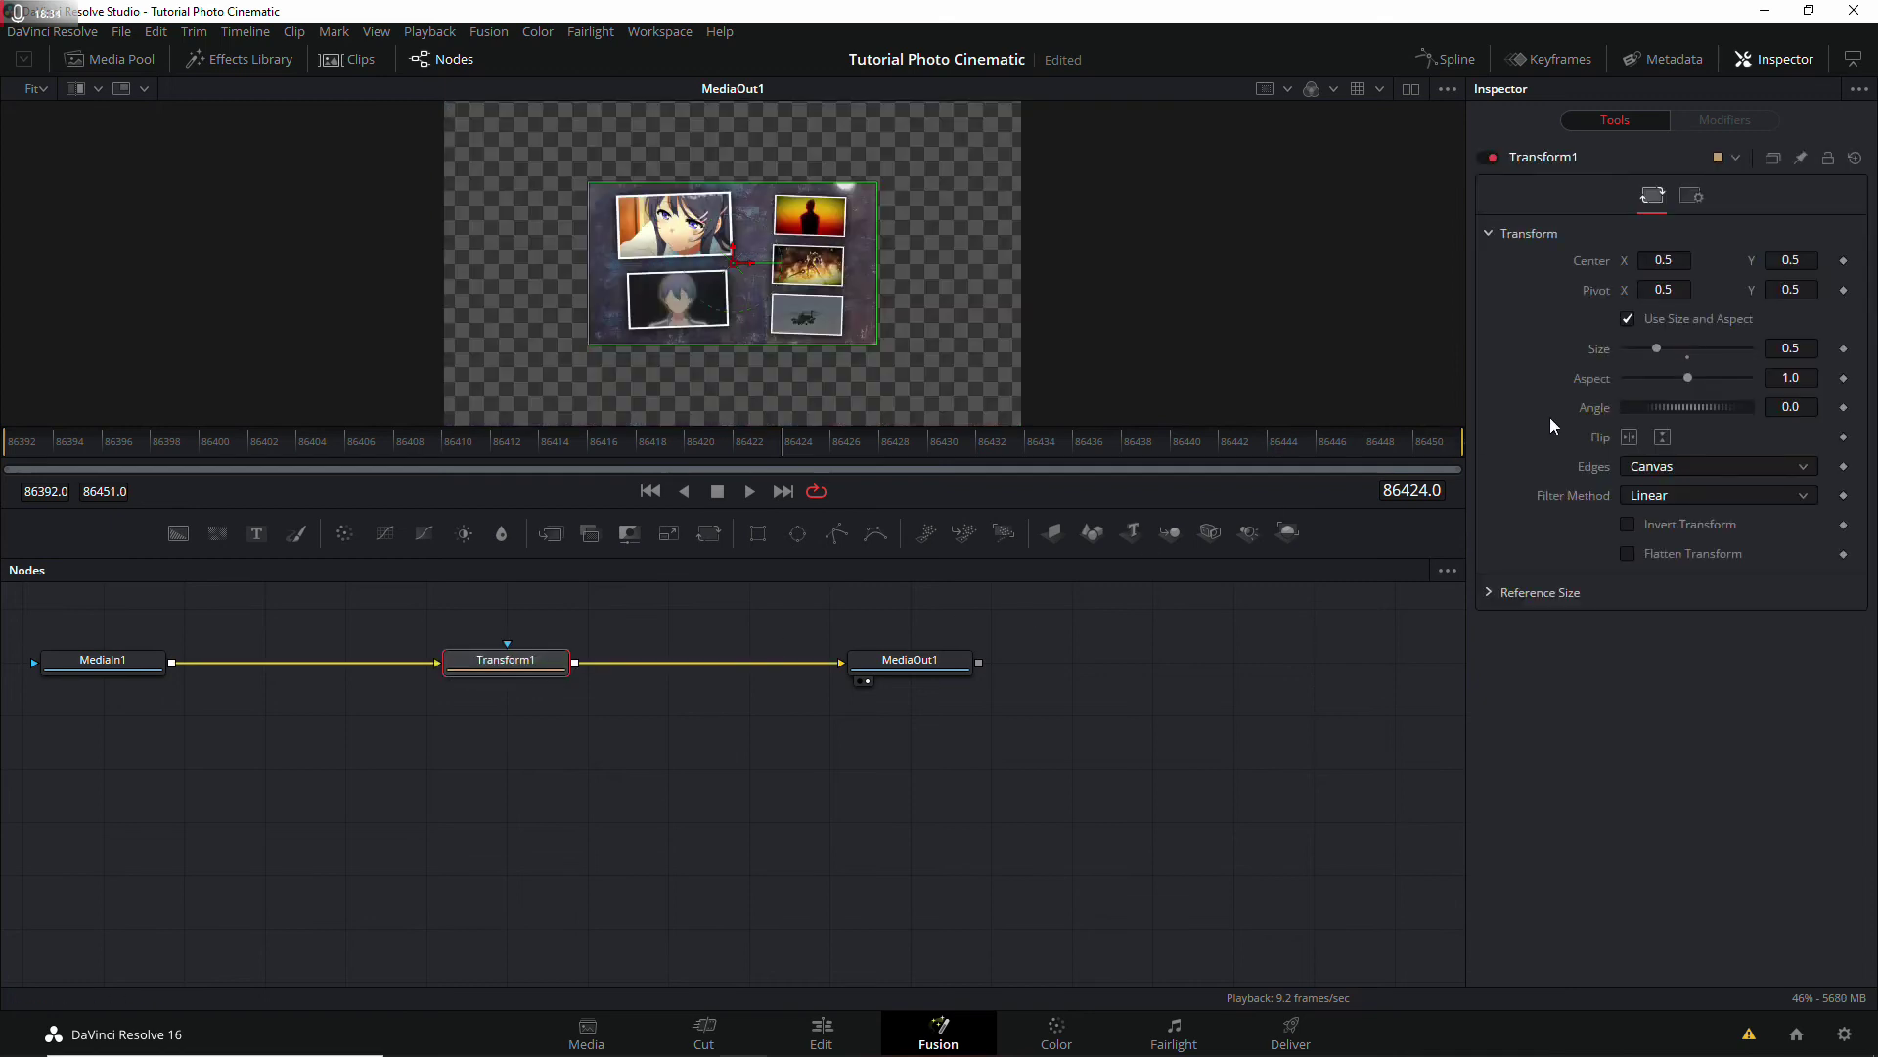
Step: Raise Transform1's Size step by step to 15.0 and keyframe it on the first frame
left_click(1787, 349)
type("2")
key("Tab")
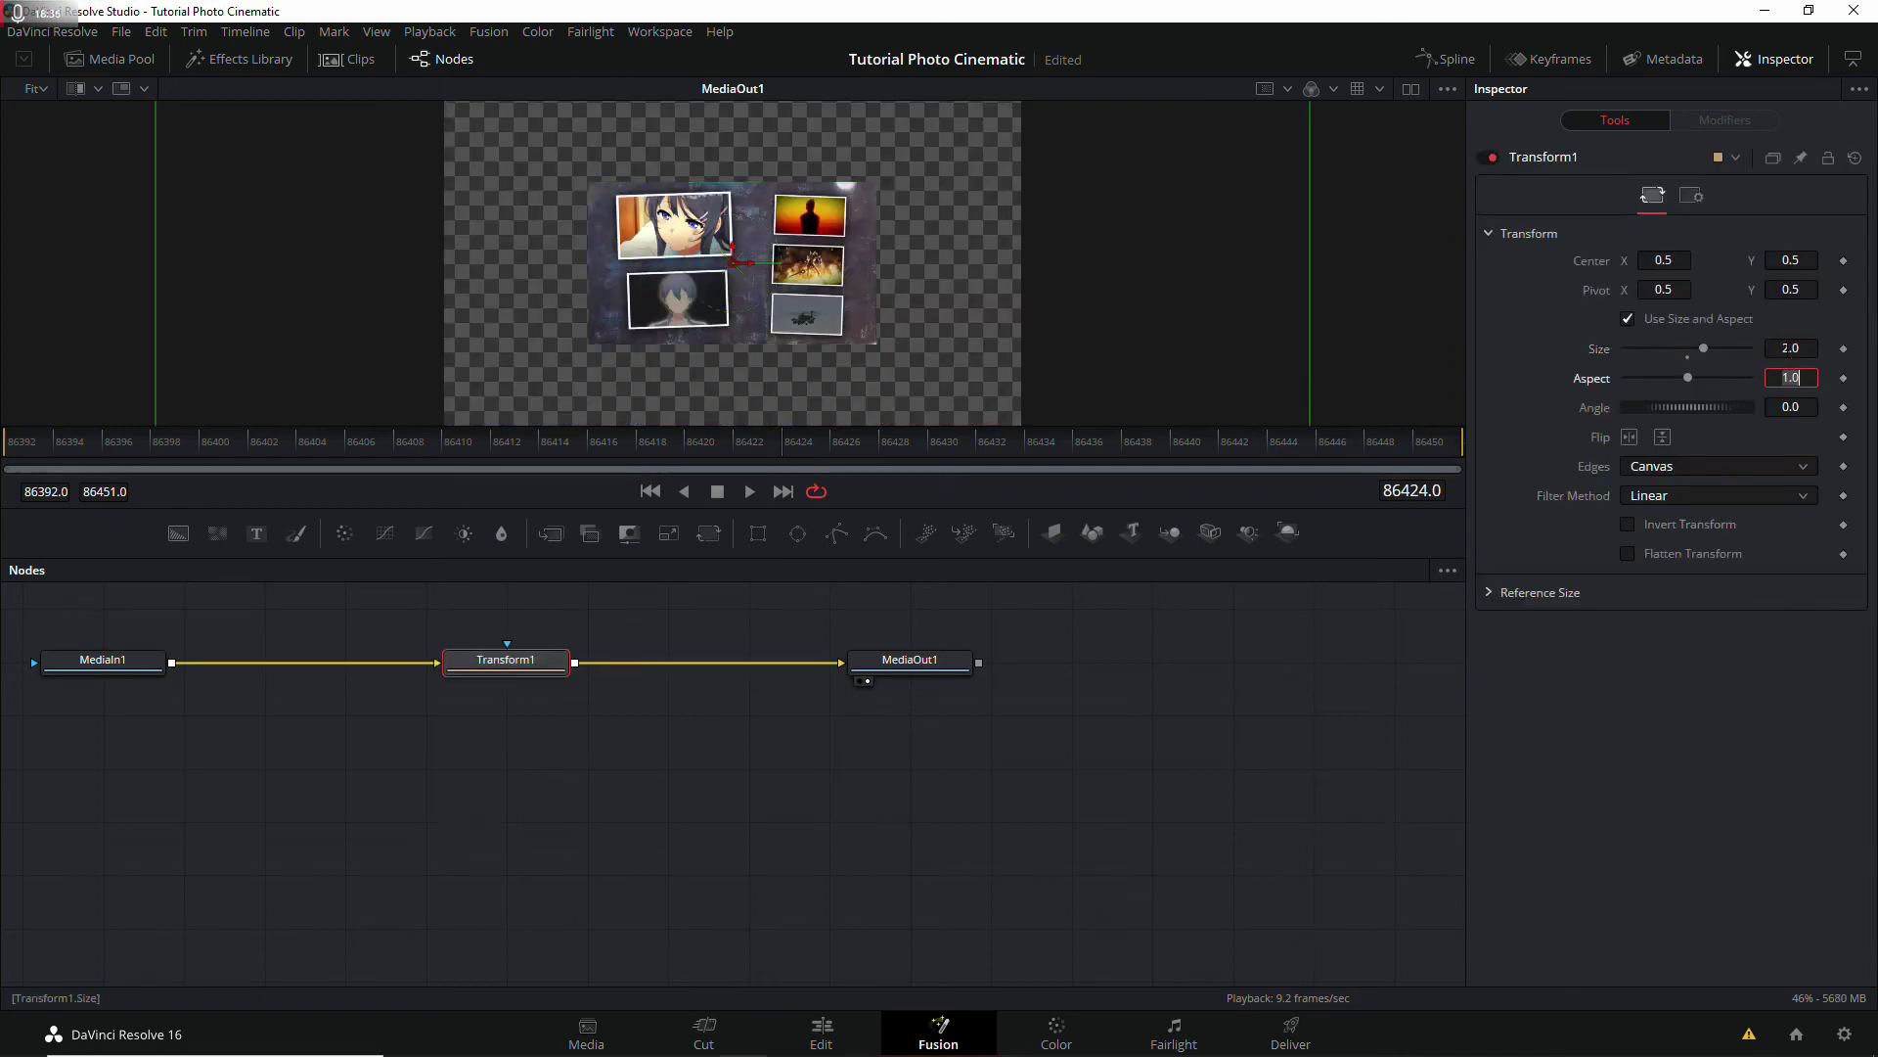
left_click(1810, 348)
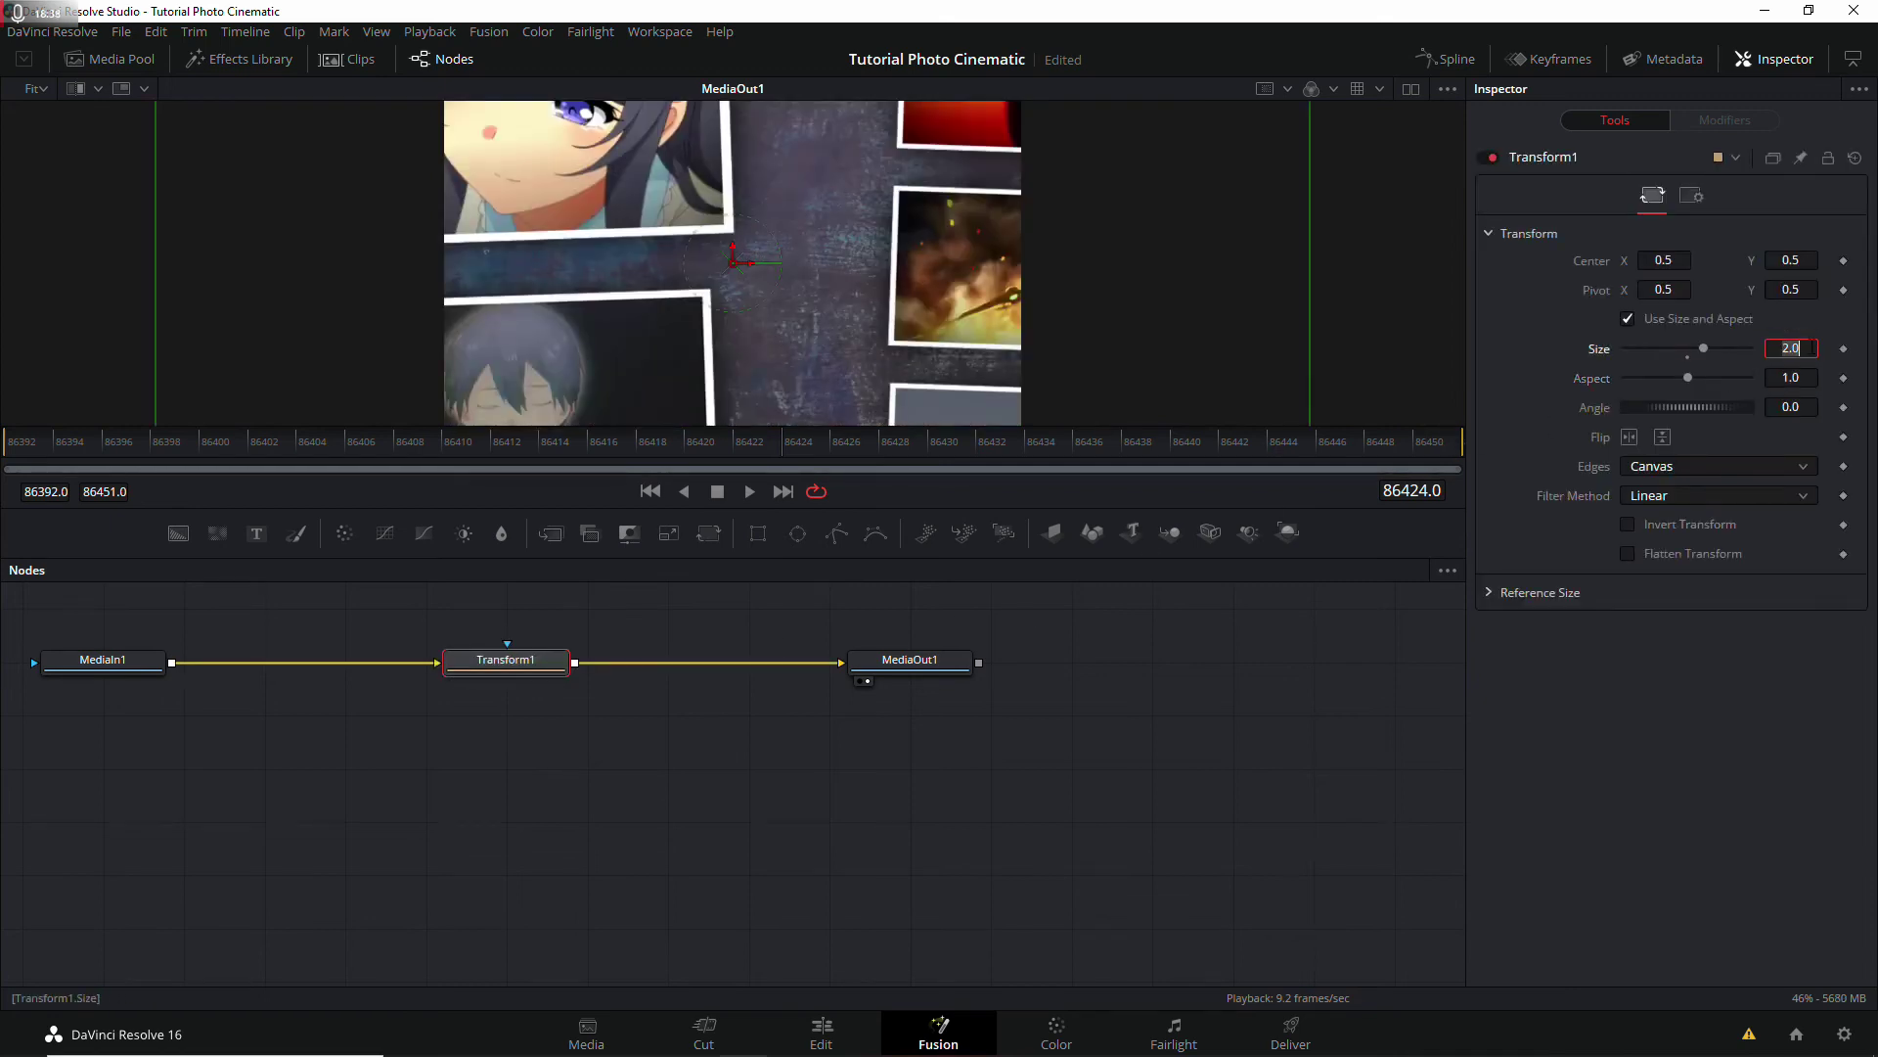
type("3")
key("Tab")
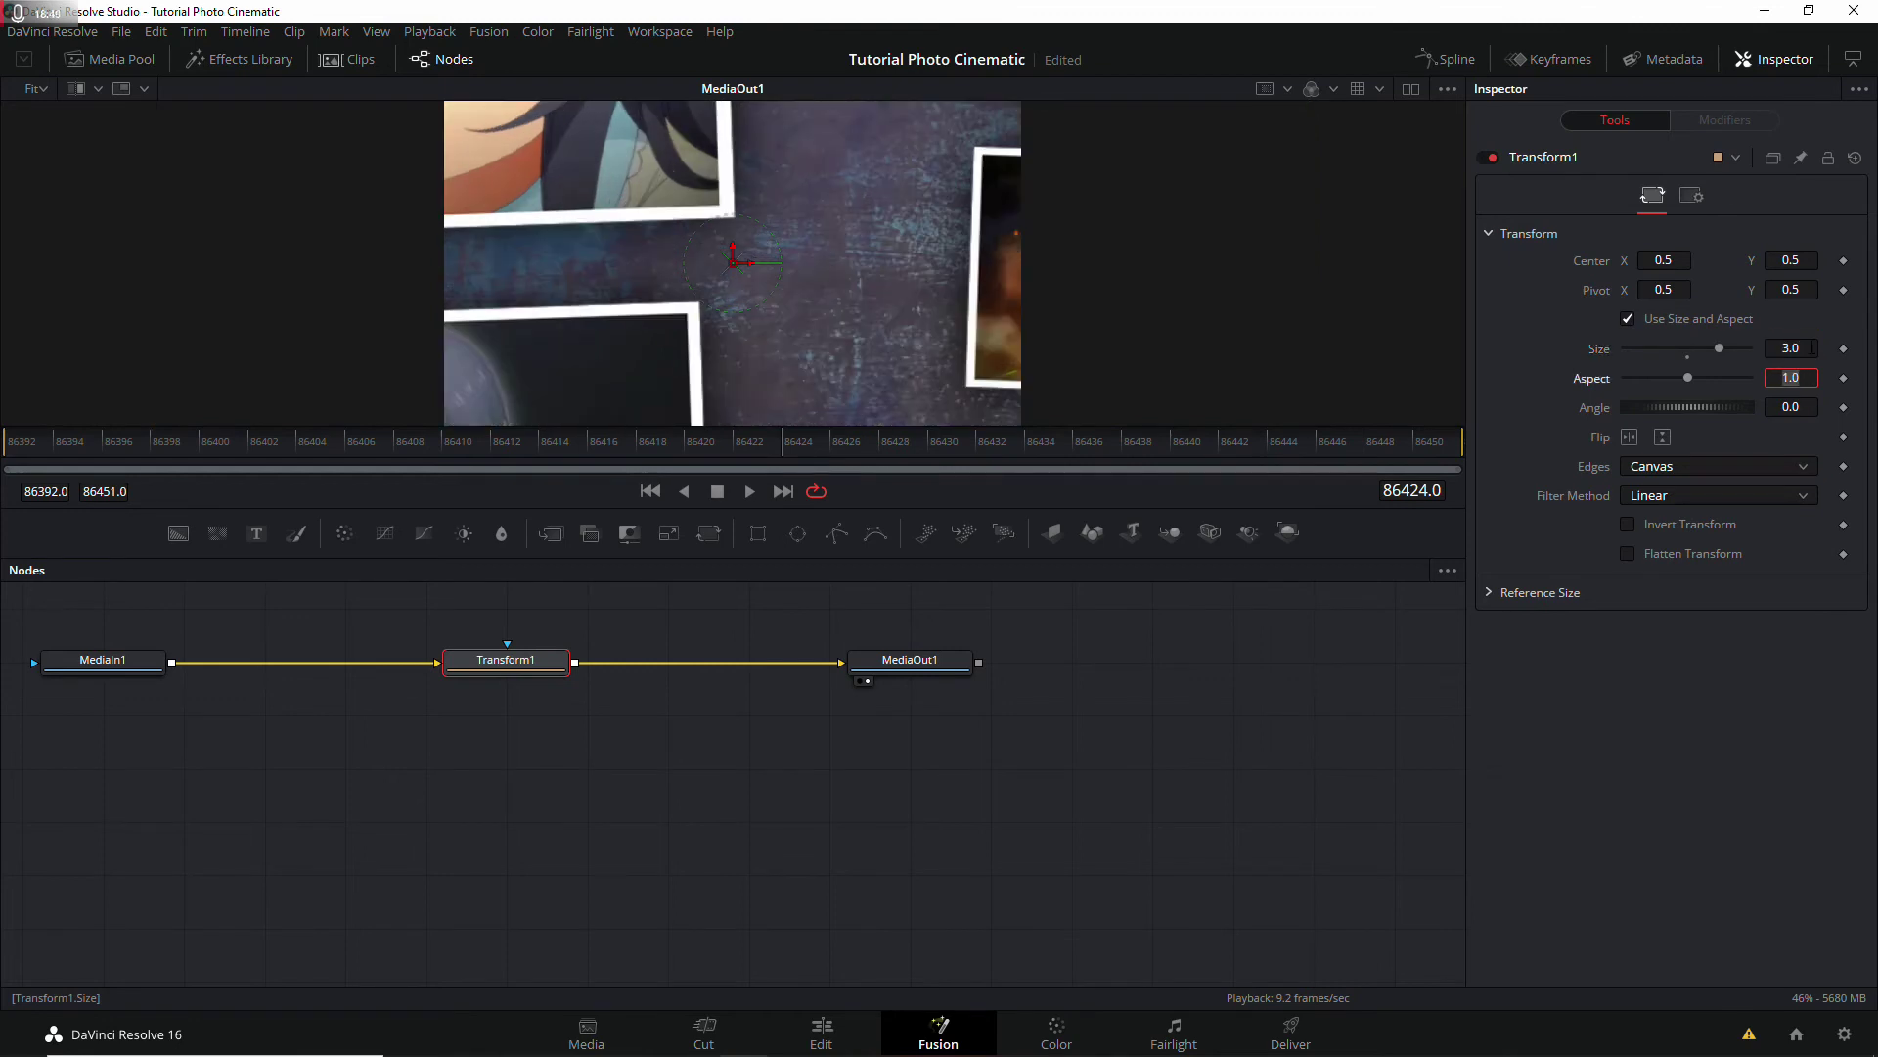
left_click(1790, 349)
type("5")
key("Tab")
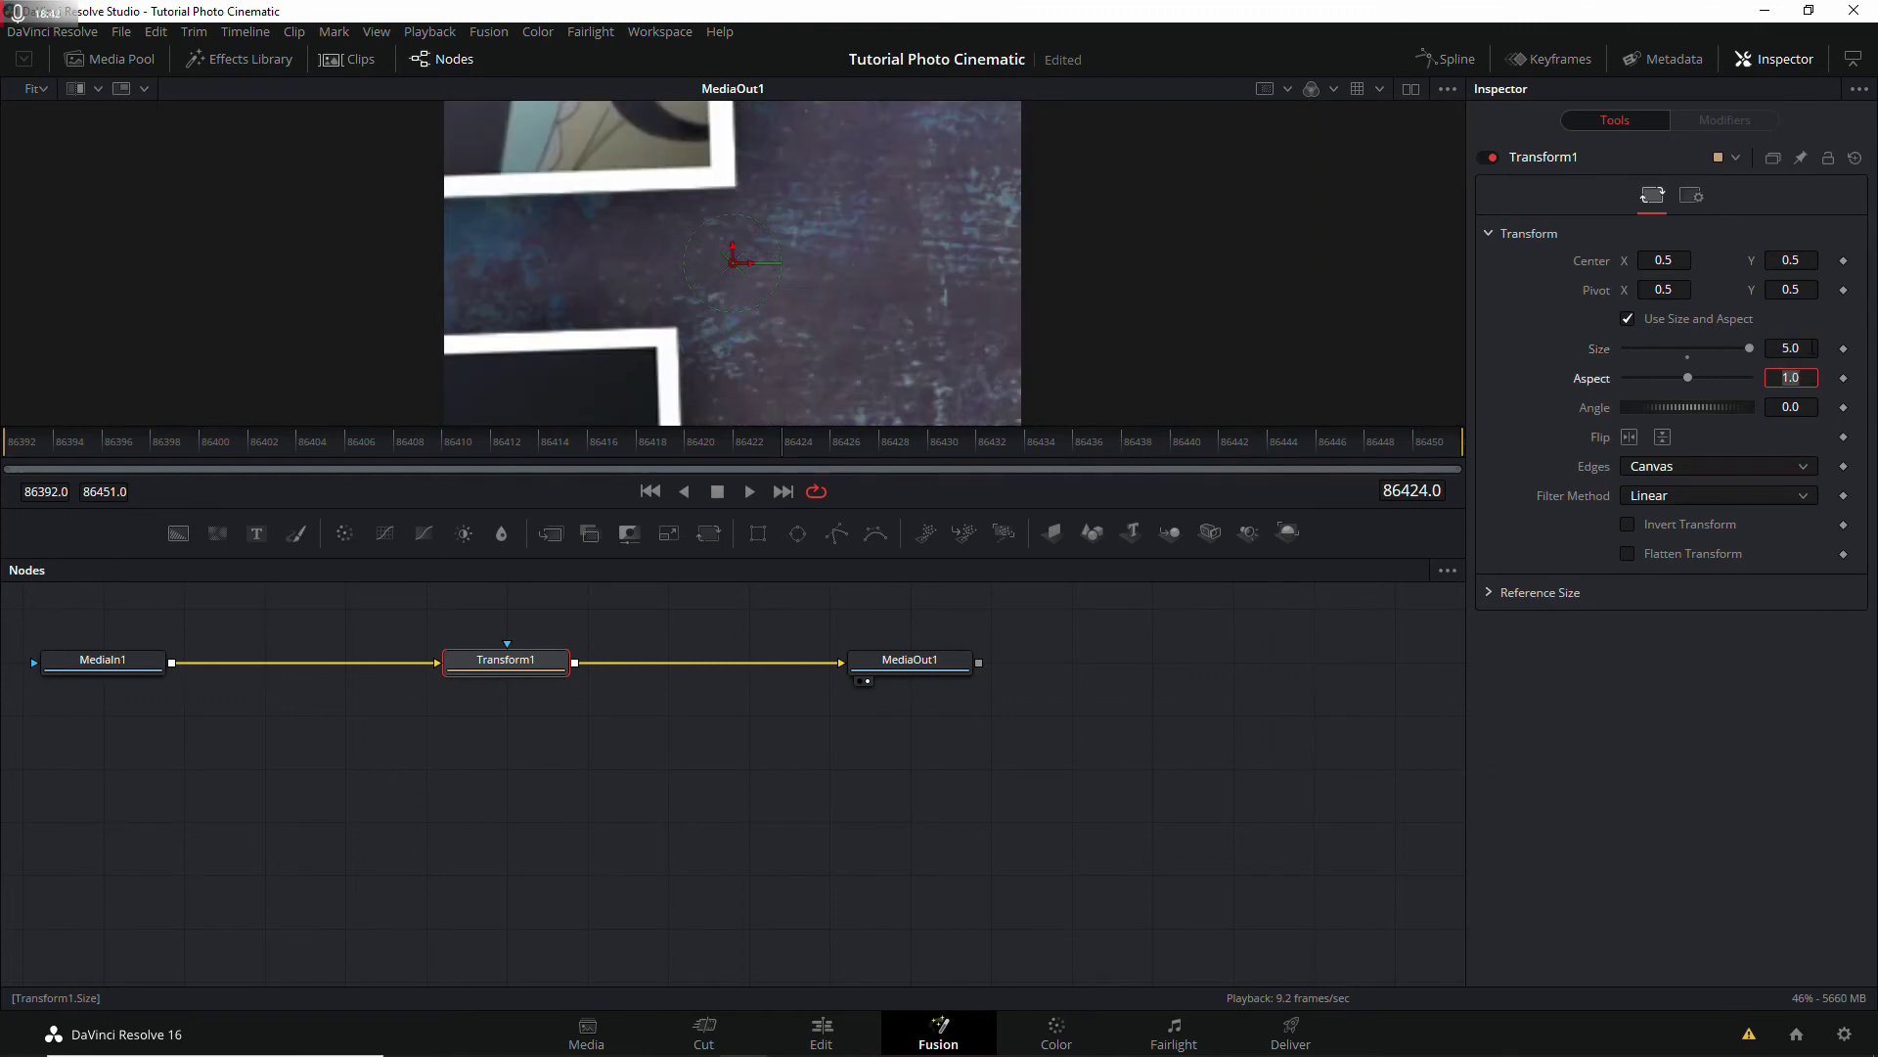
left_click(1751, 349)
type("10")
key("Tab")
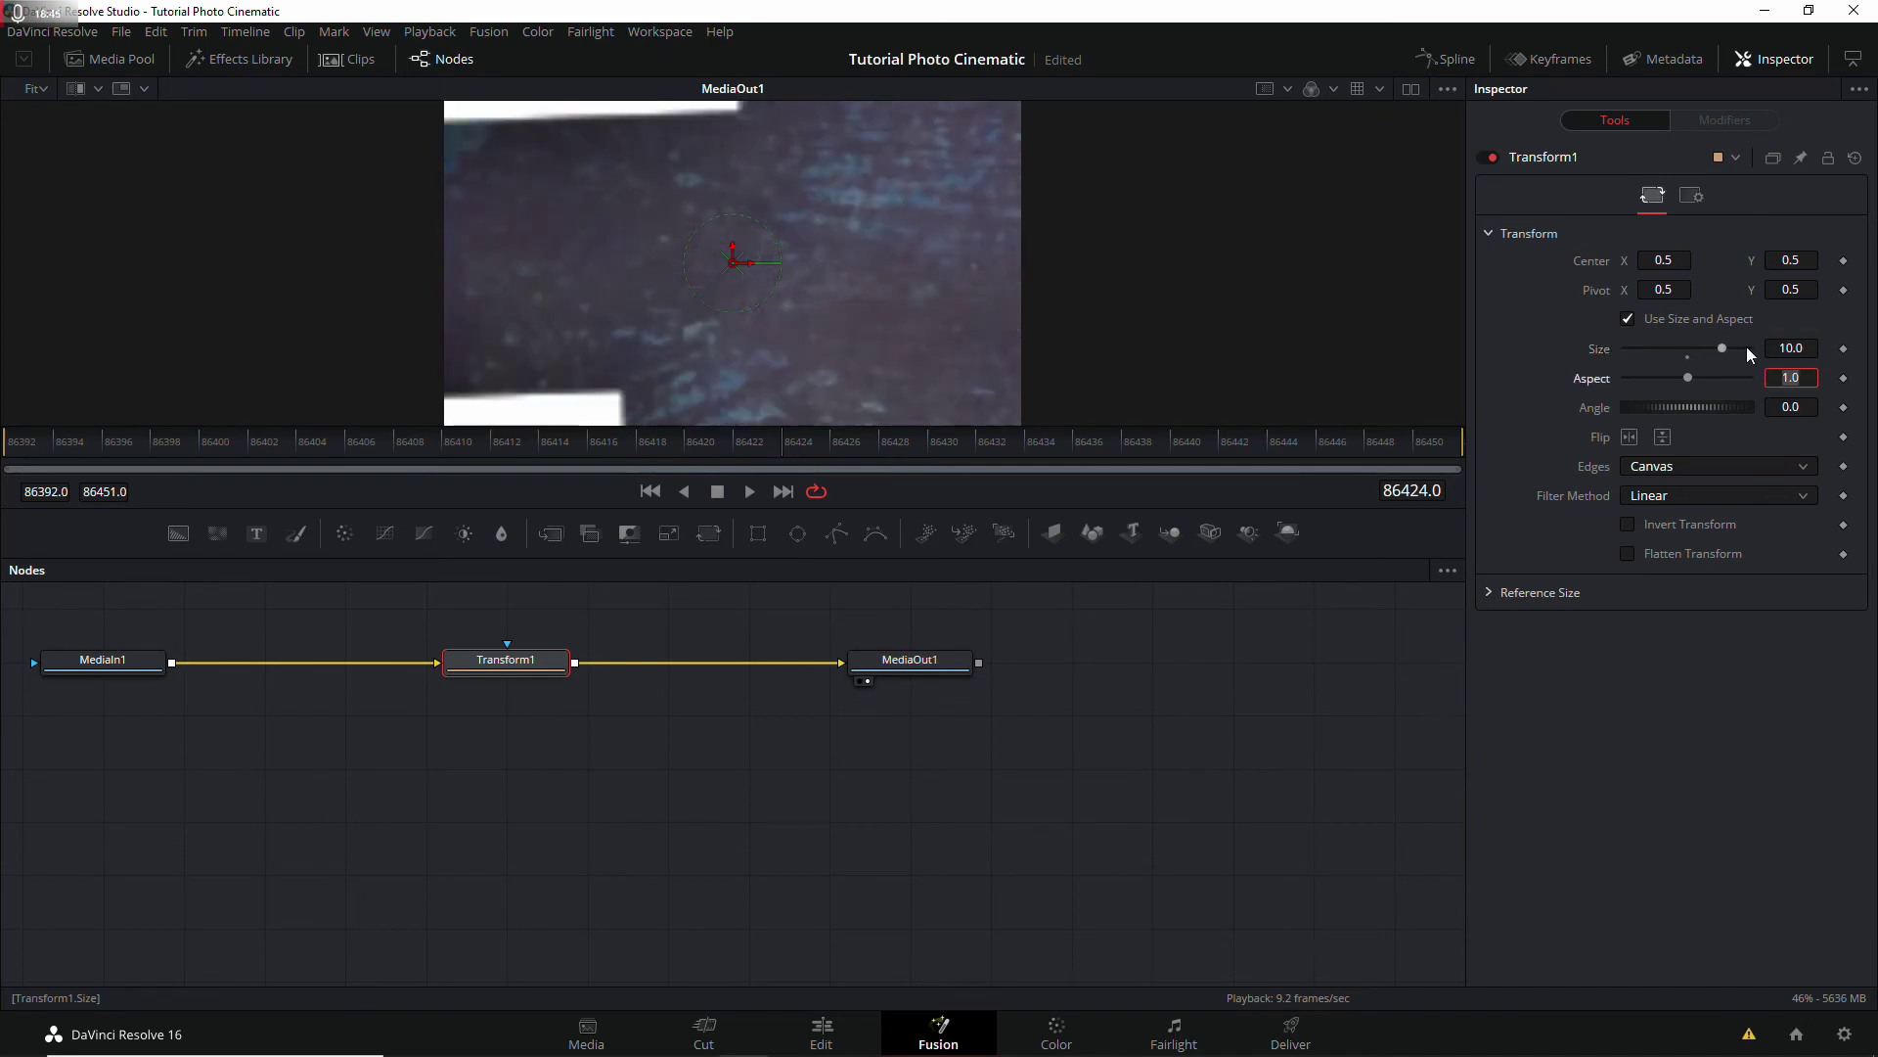
left_click(1803, 348)
type("2")
key("Tab")
left_click(1800, 348)
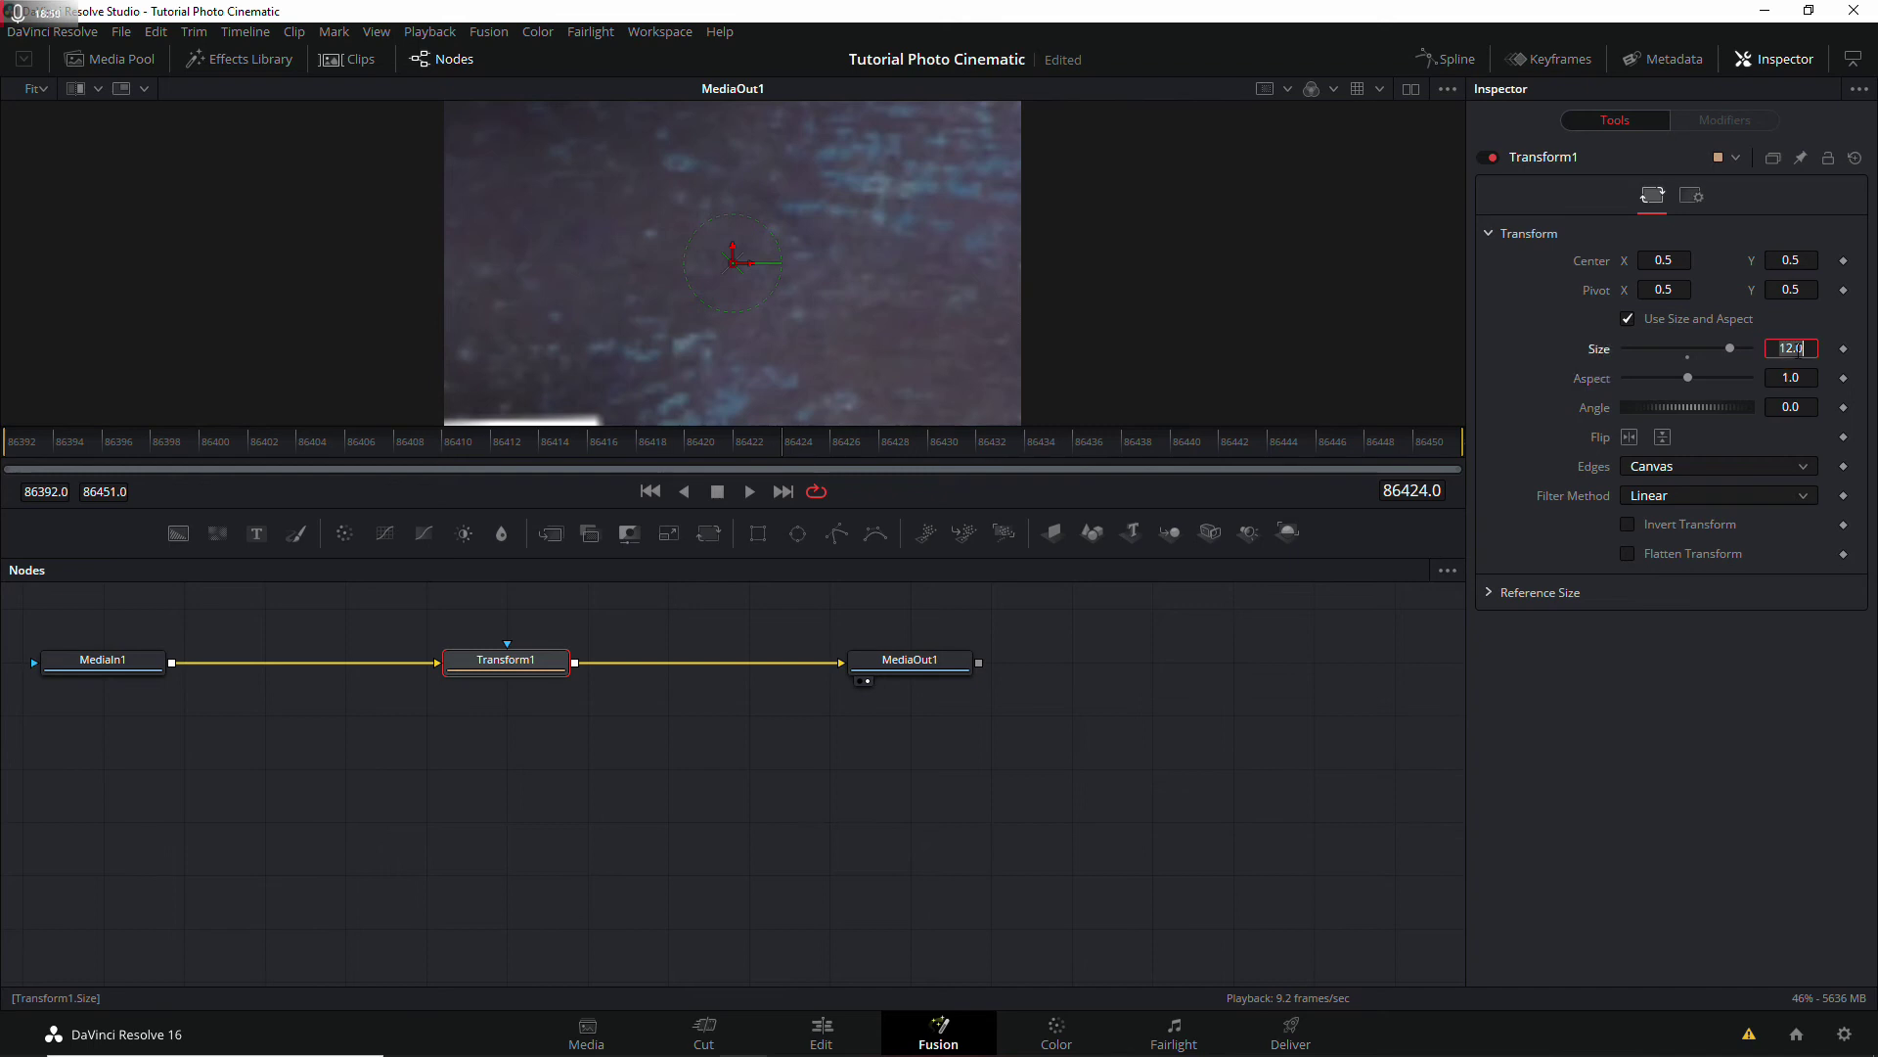
type("15")
key("Tab")
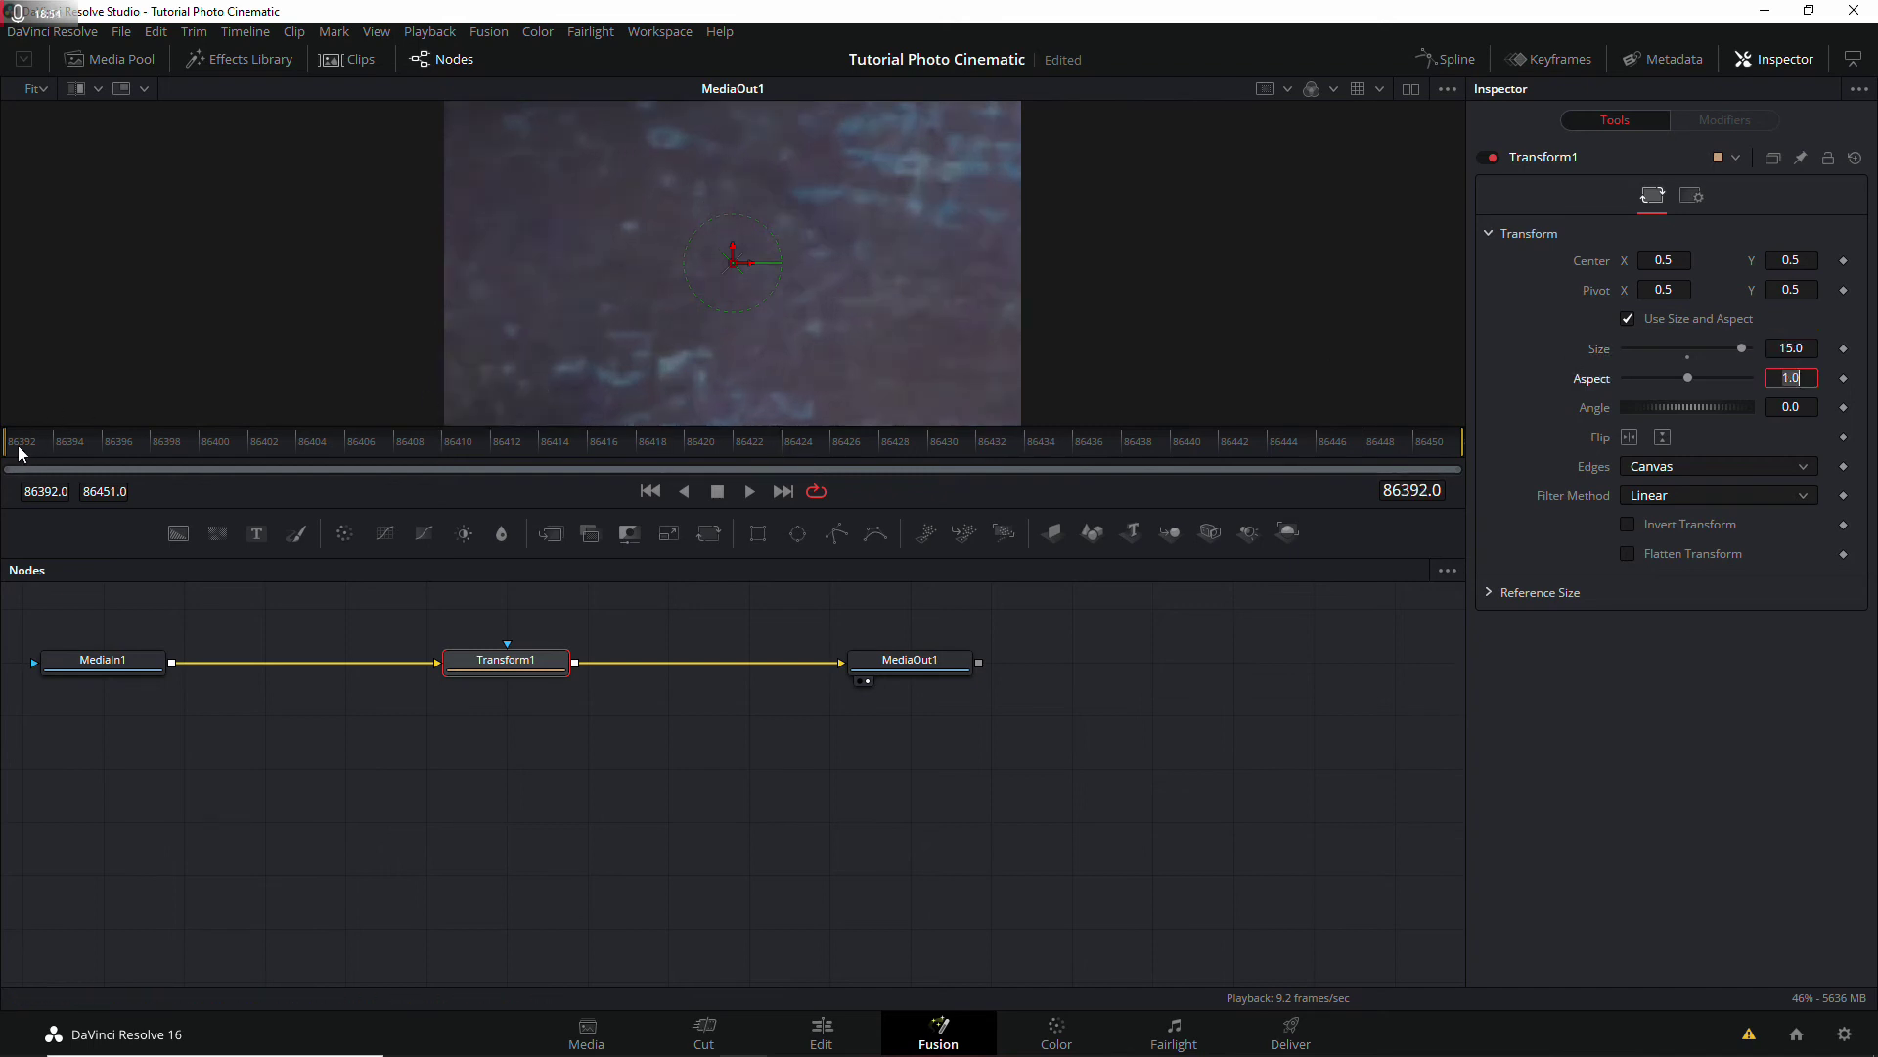
left_click(1843, 348)
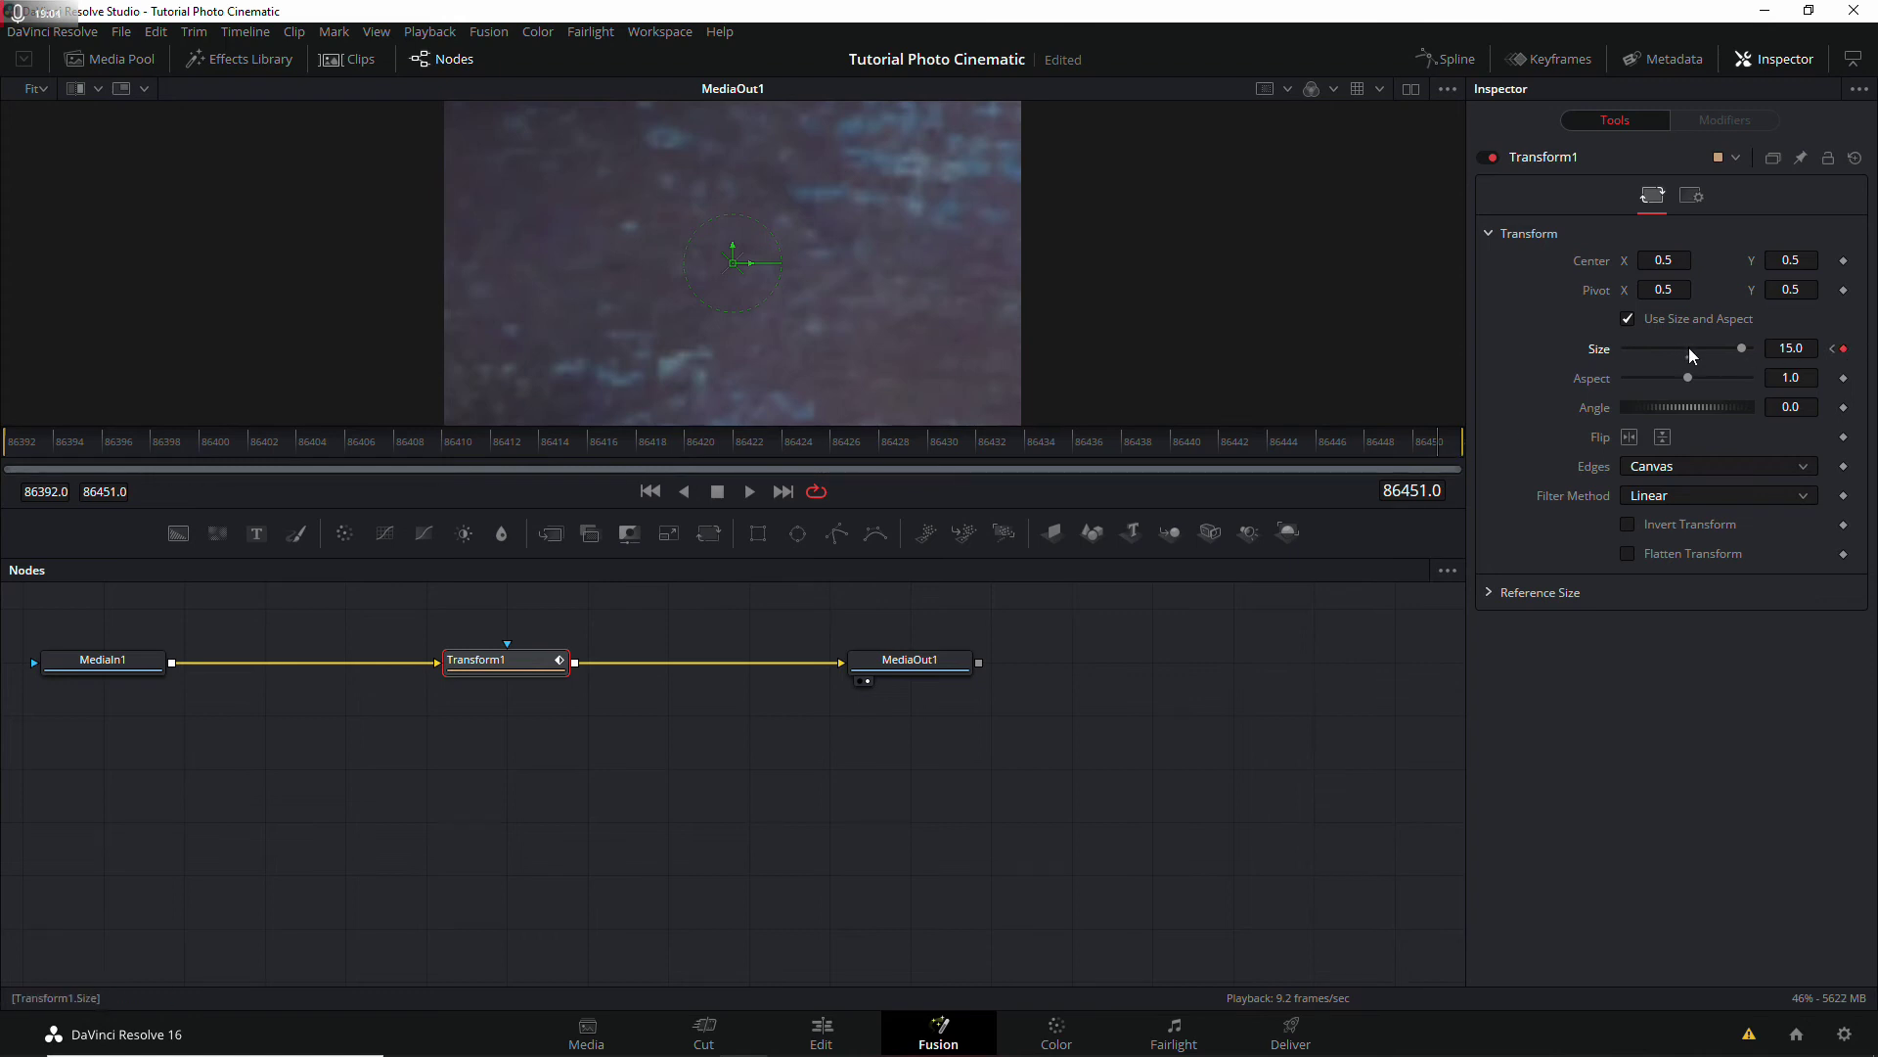
Step: On the last frame, set Transform1's Size back to 1.0 and play the 15-to-1 zoom-out
scroll(1689, 348, "down", 1)
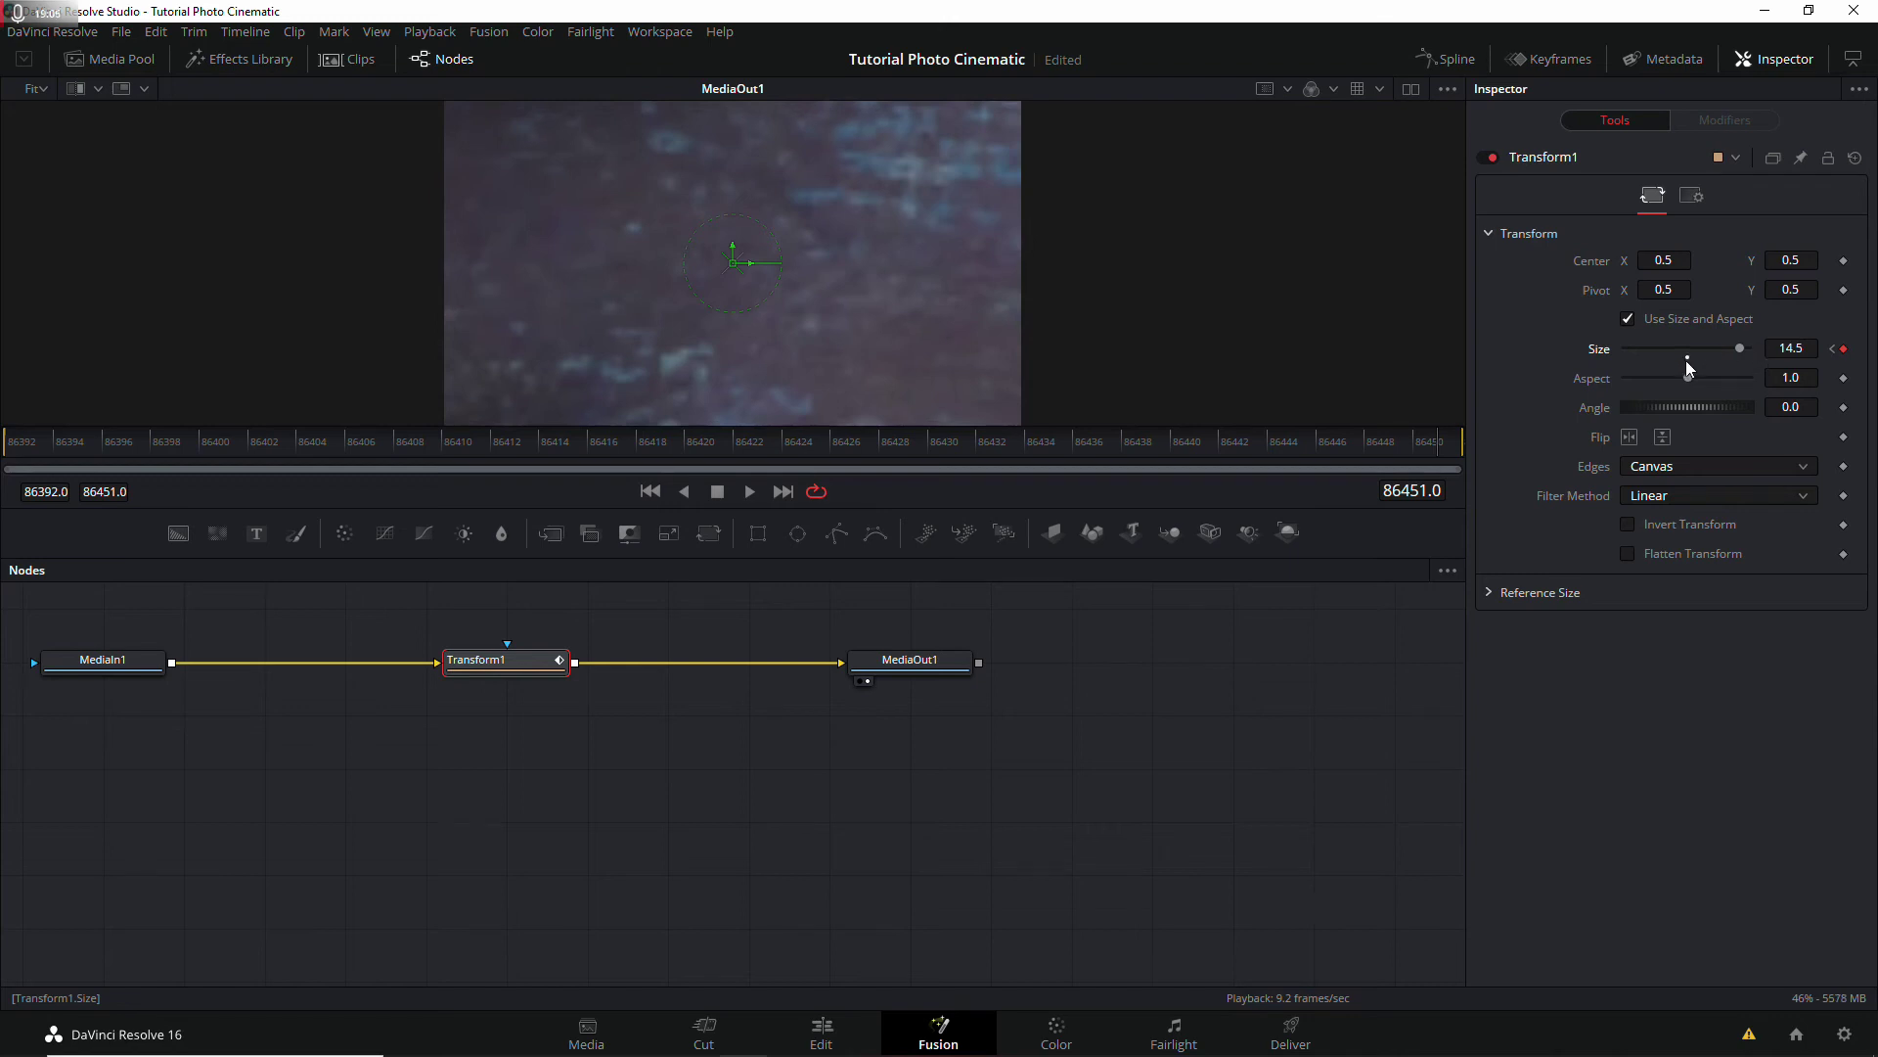
left_click(1687, 360)
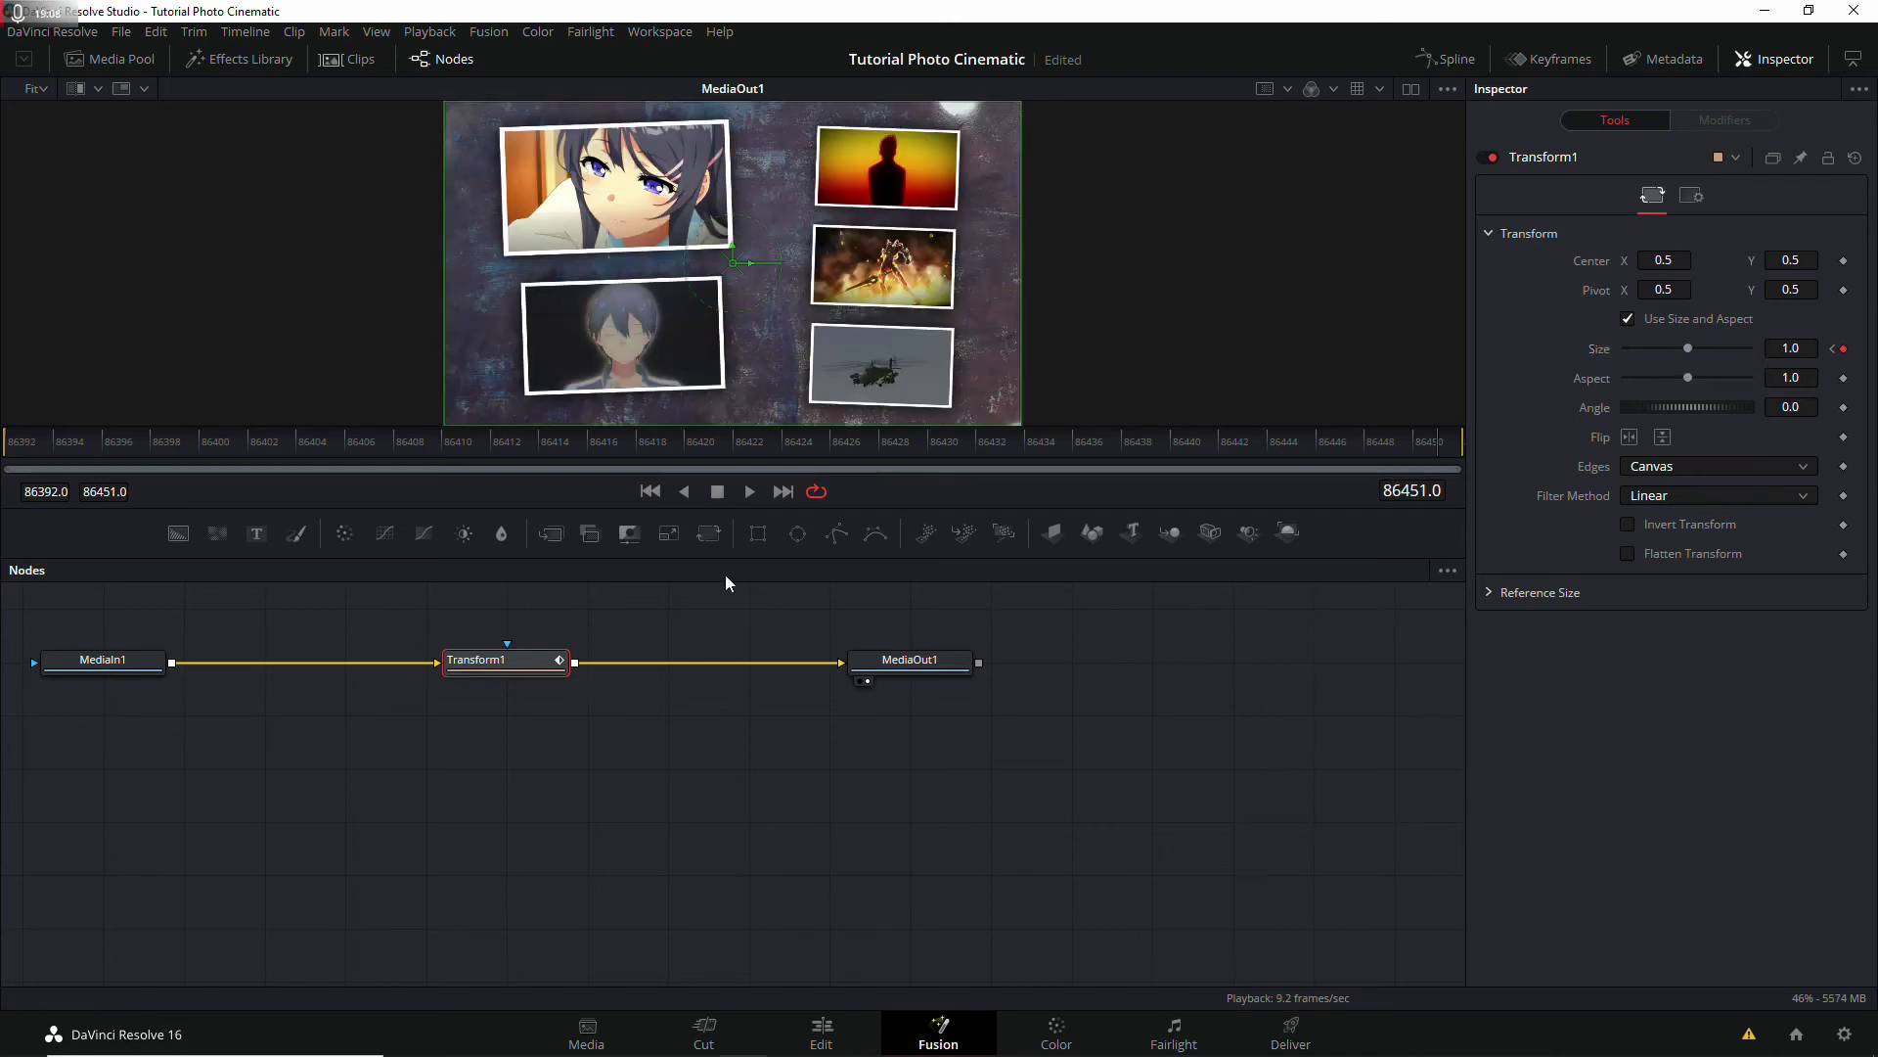
left_click(1801, 349)
type("1.2")
left_click(1799, 379)
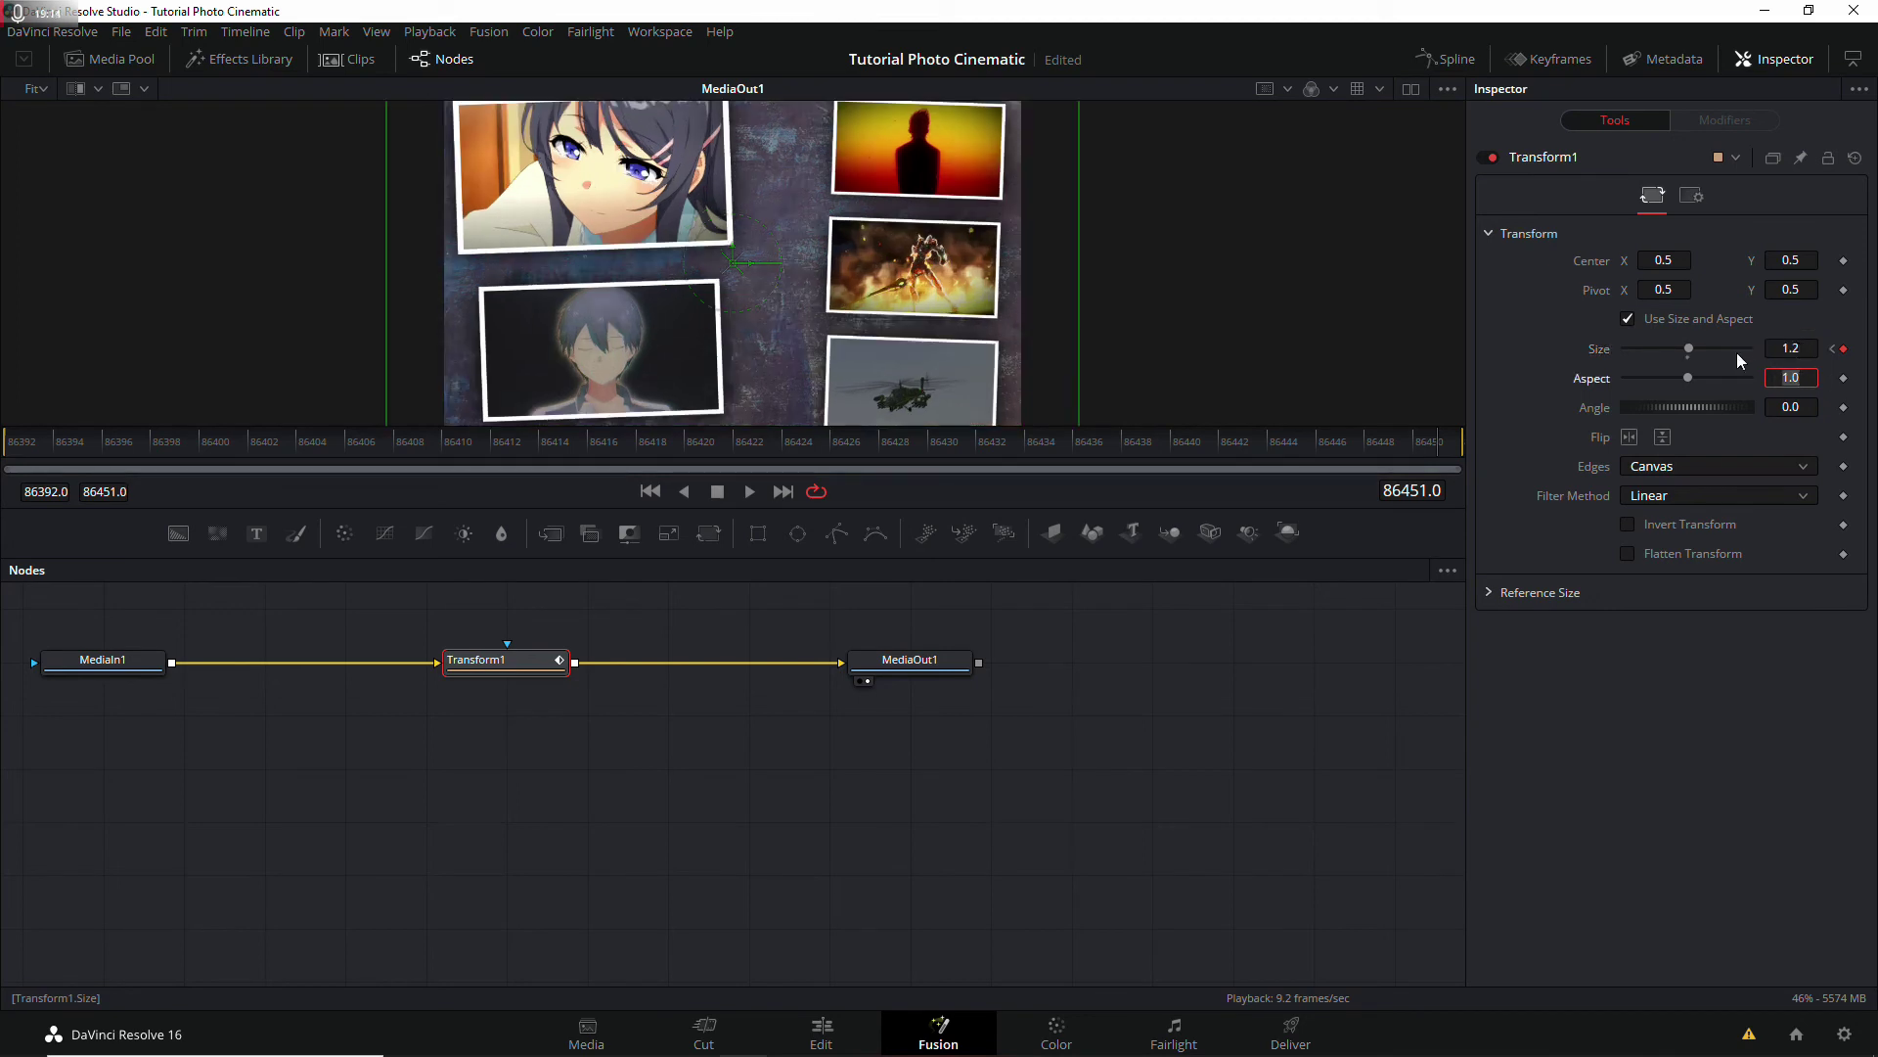
left_click(1798, 350)
type("1")
key("Tab")
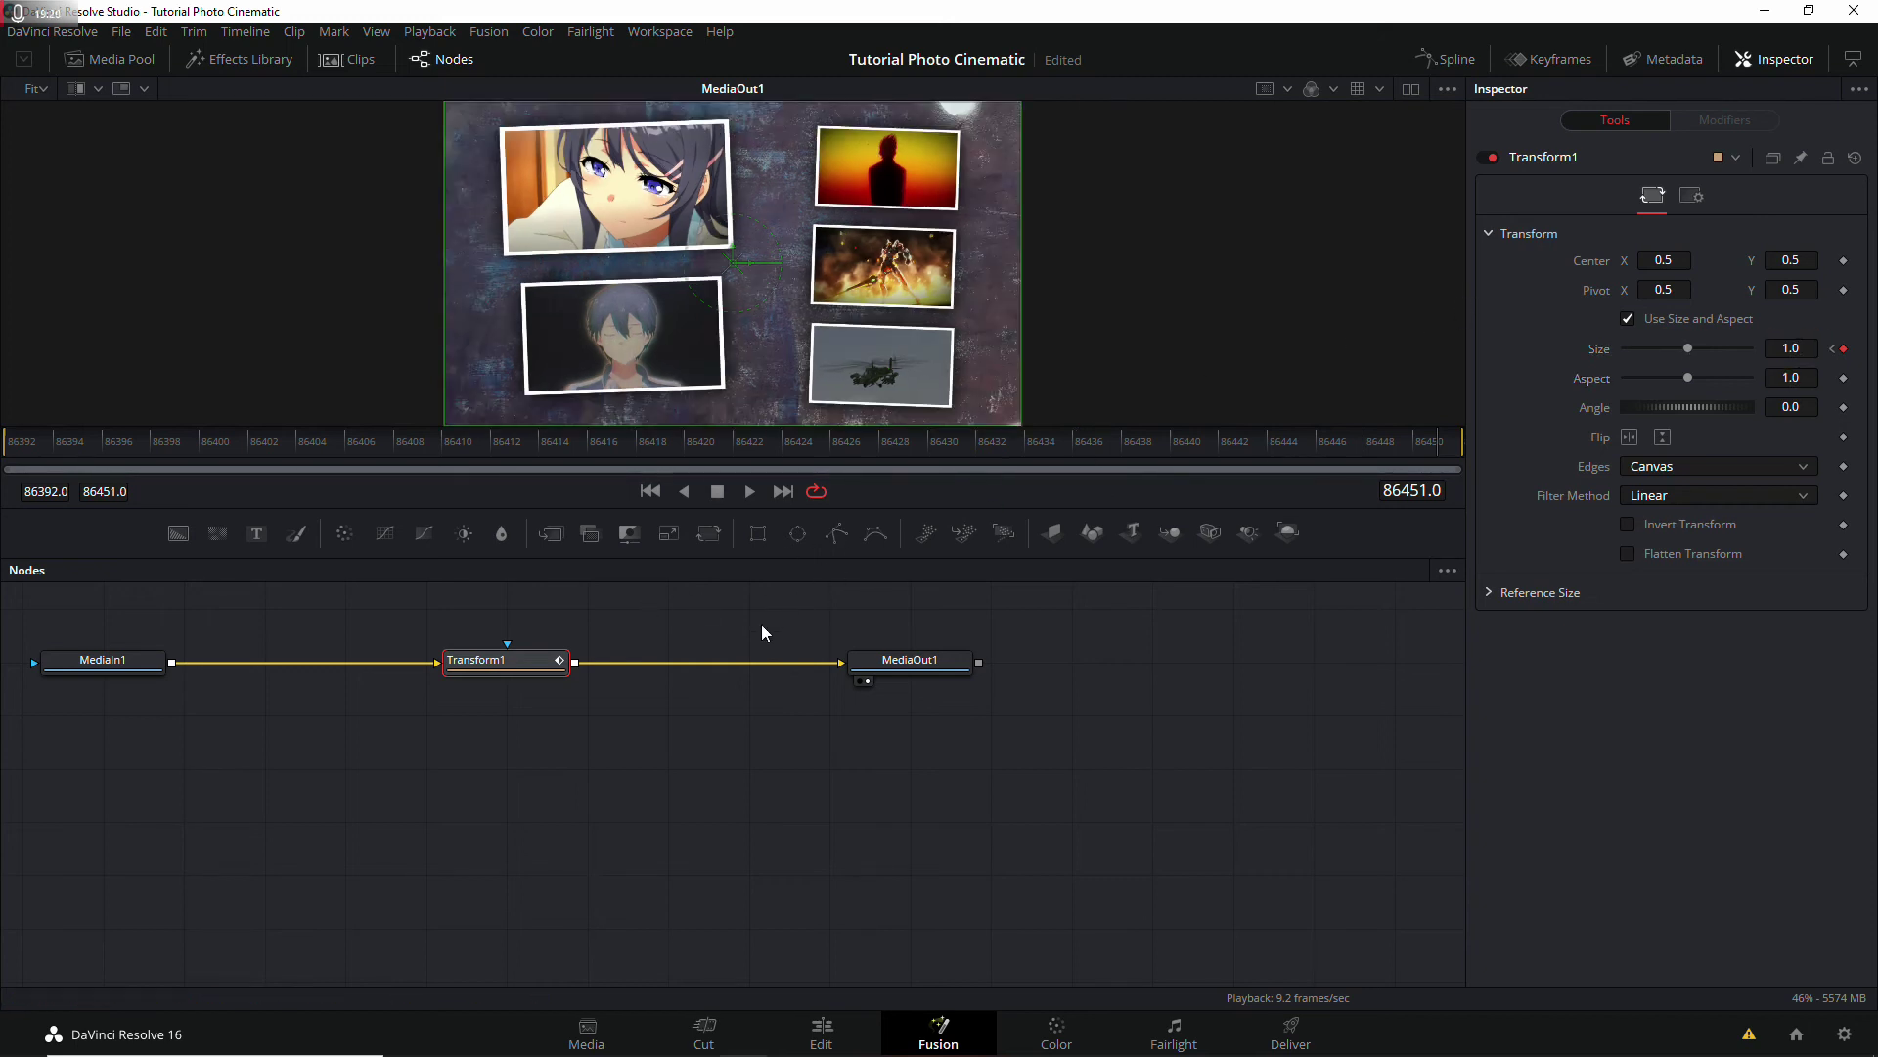
key("space")
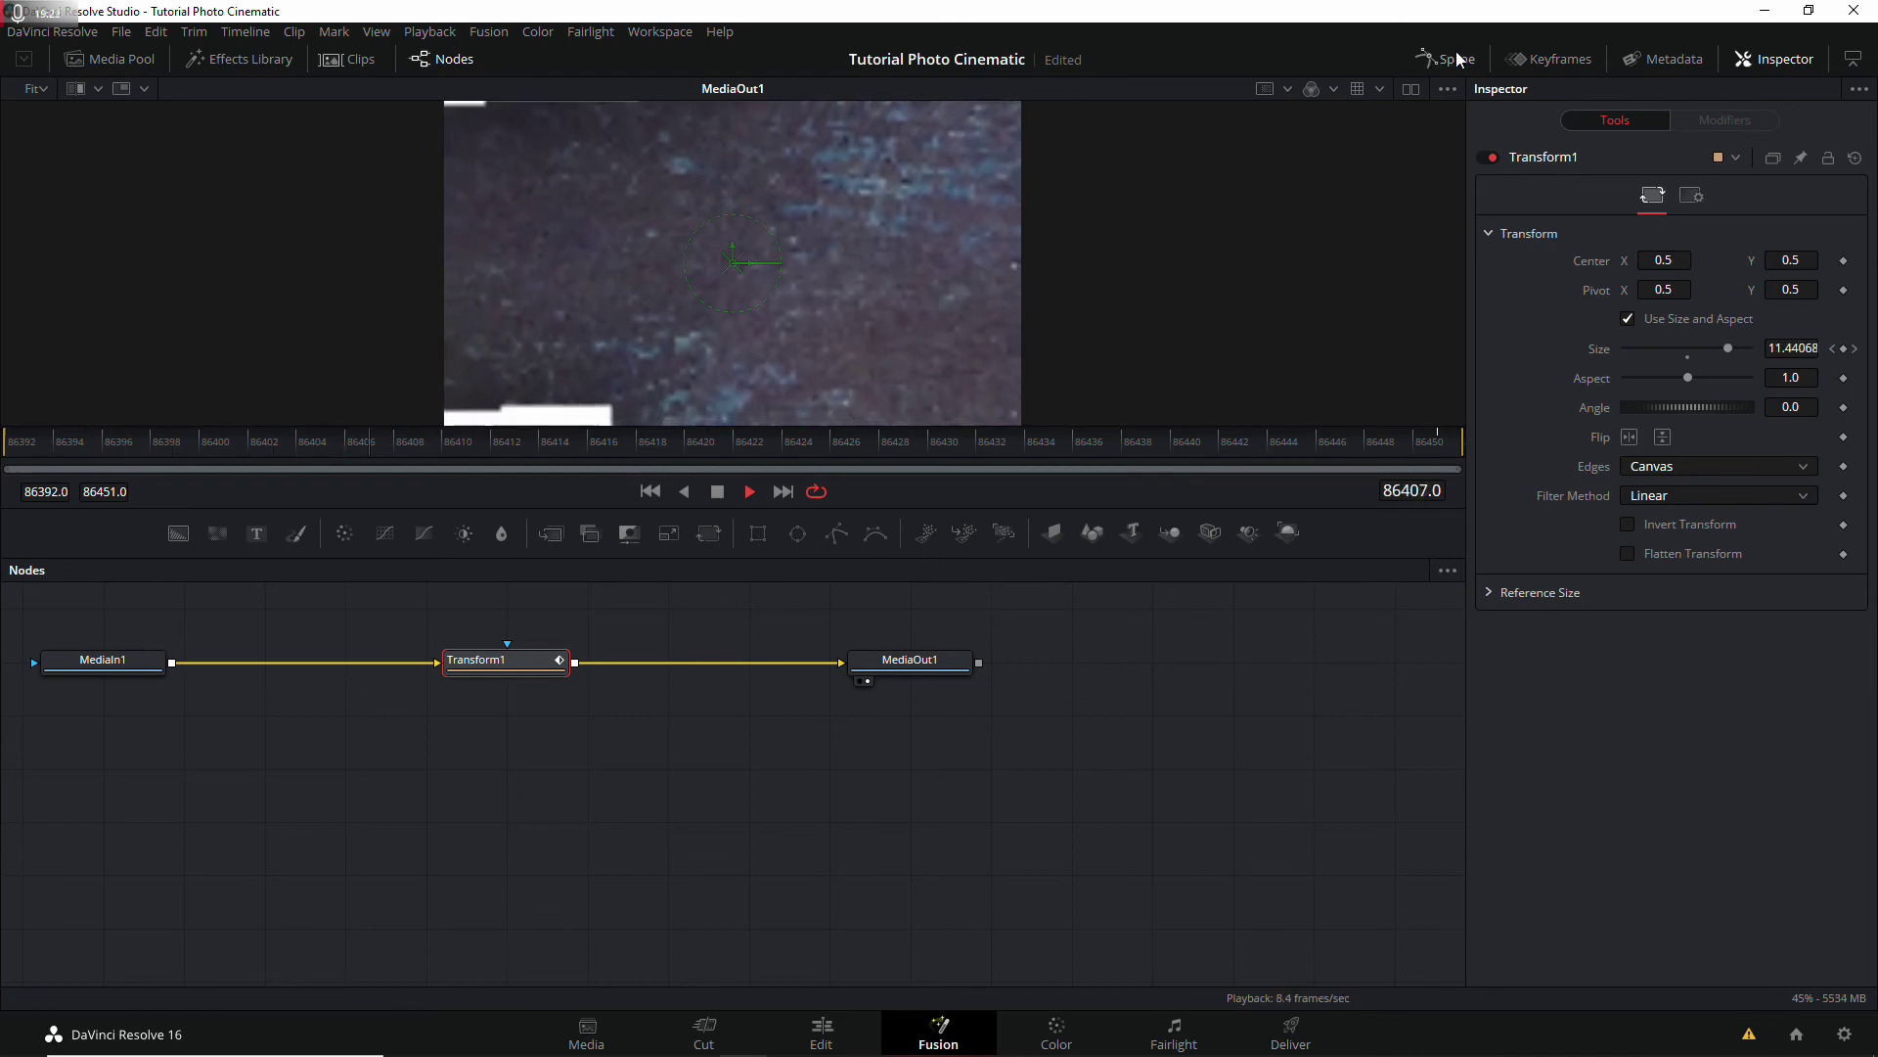
Step: Smooth Transform1's two Size keyframes in the Spline editor and adjust their Bezier tangents
left_click(1456, 59)
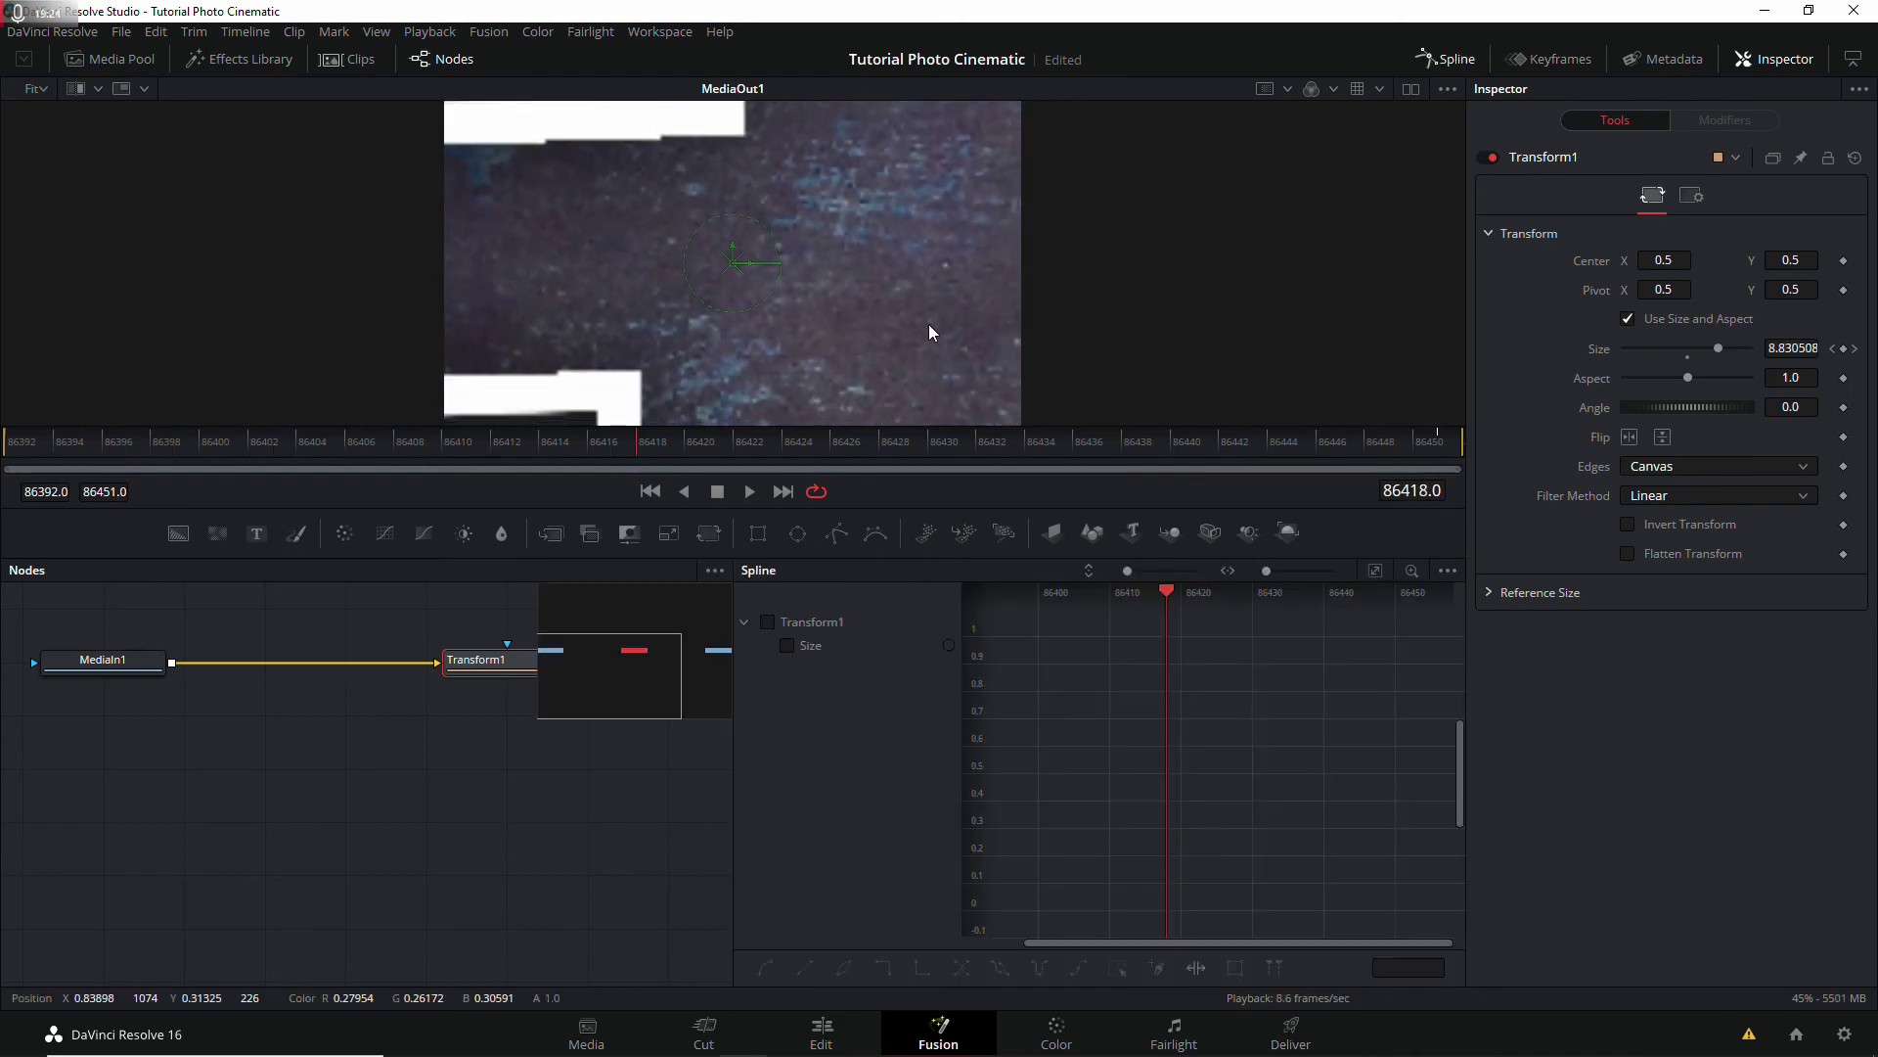
left_click(787, 645)
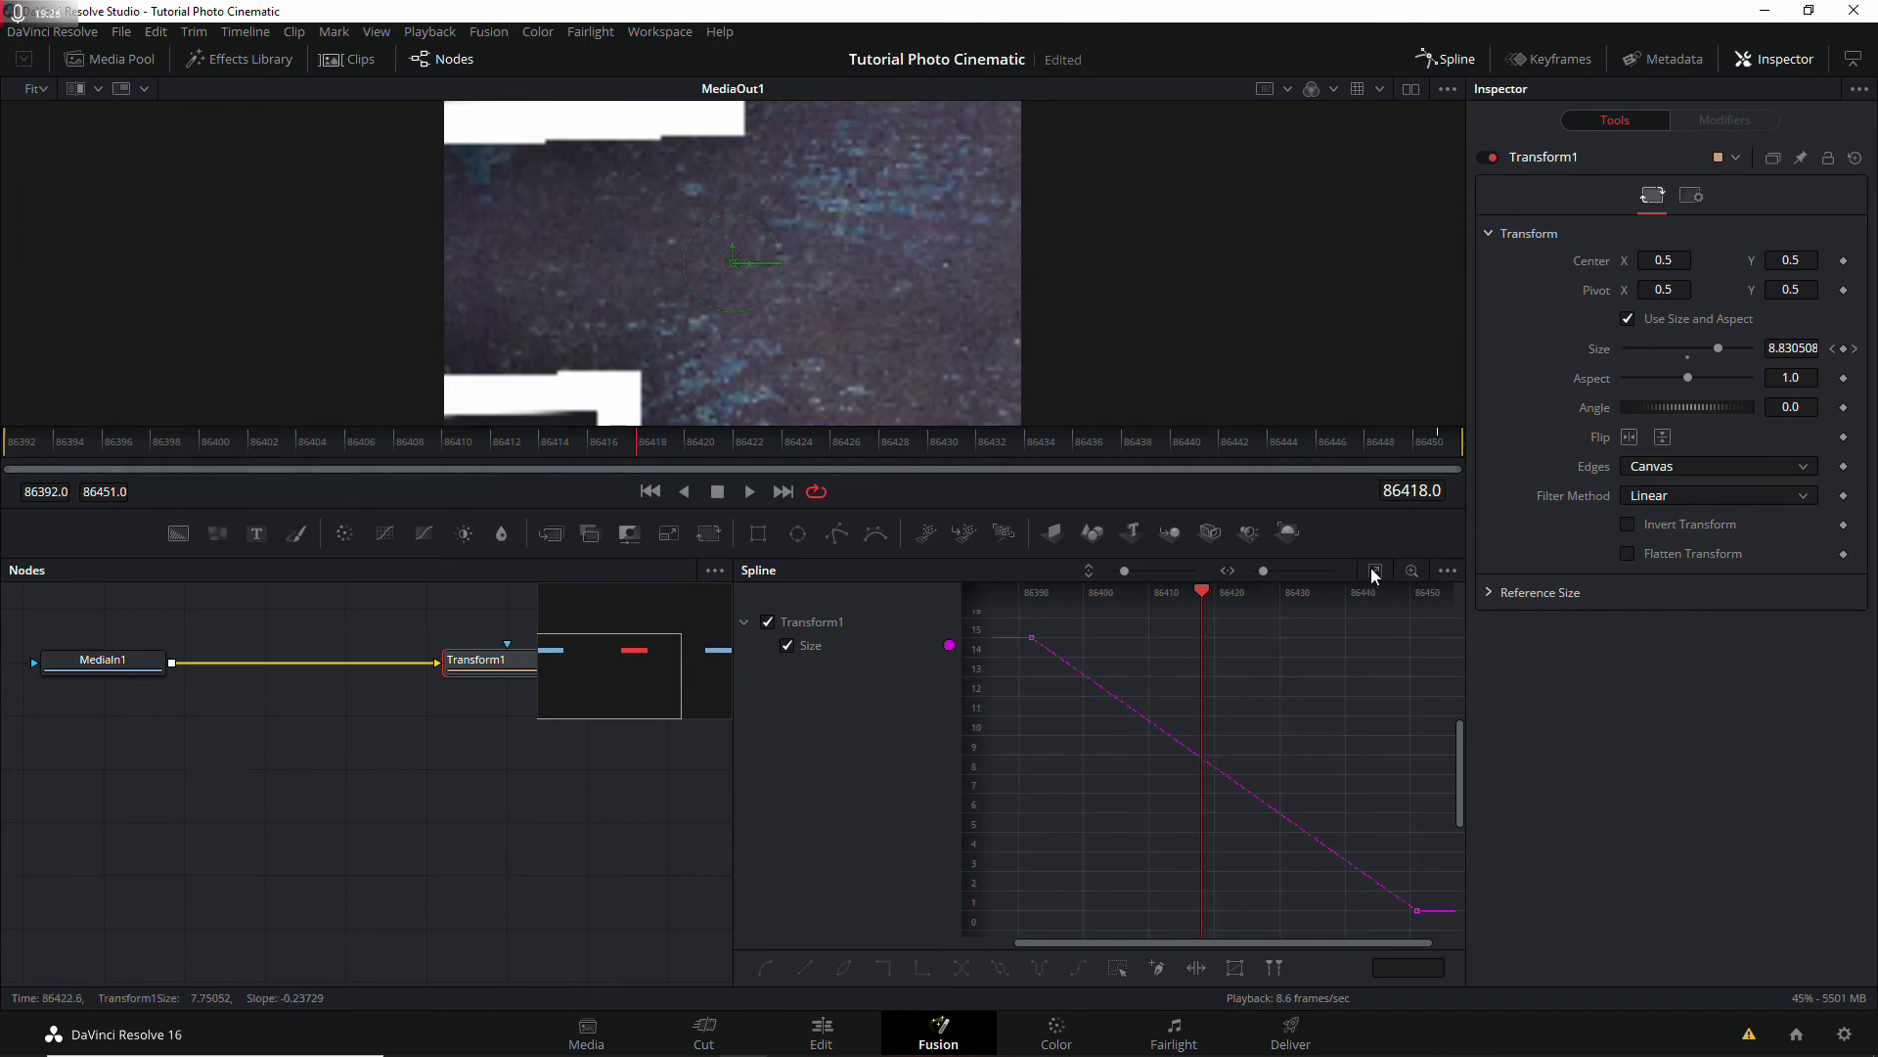
key("ctrl+a")
left_click(764, 969)
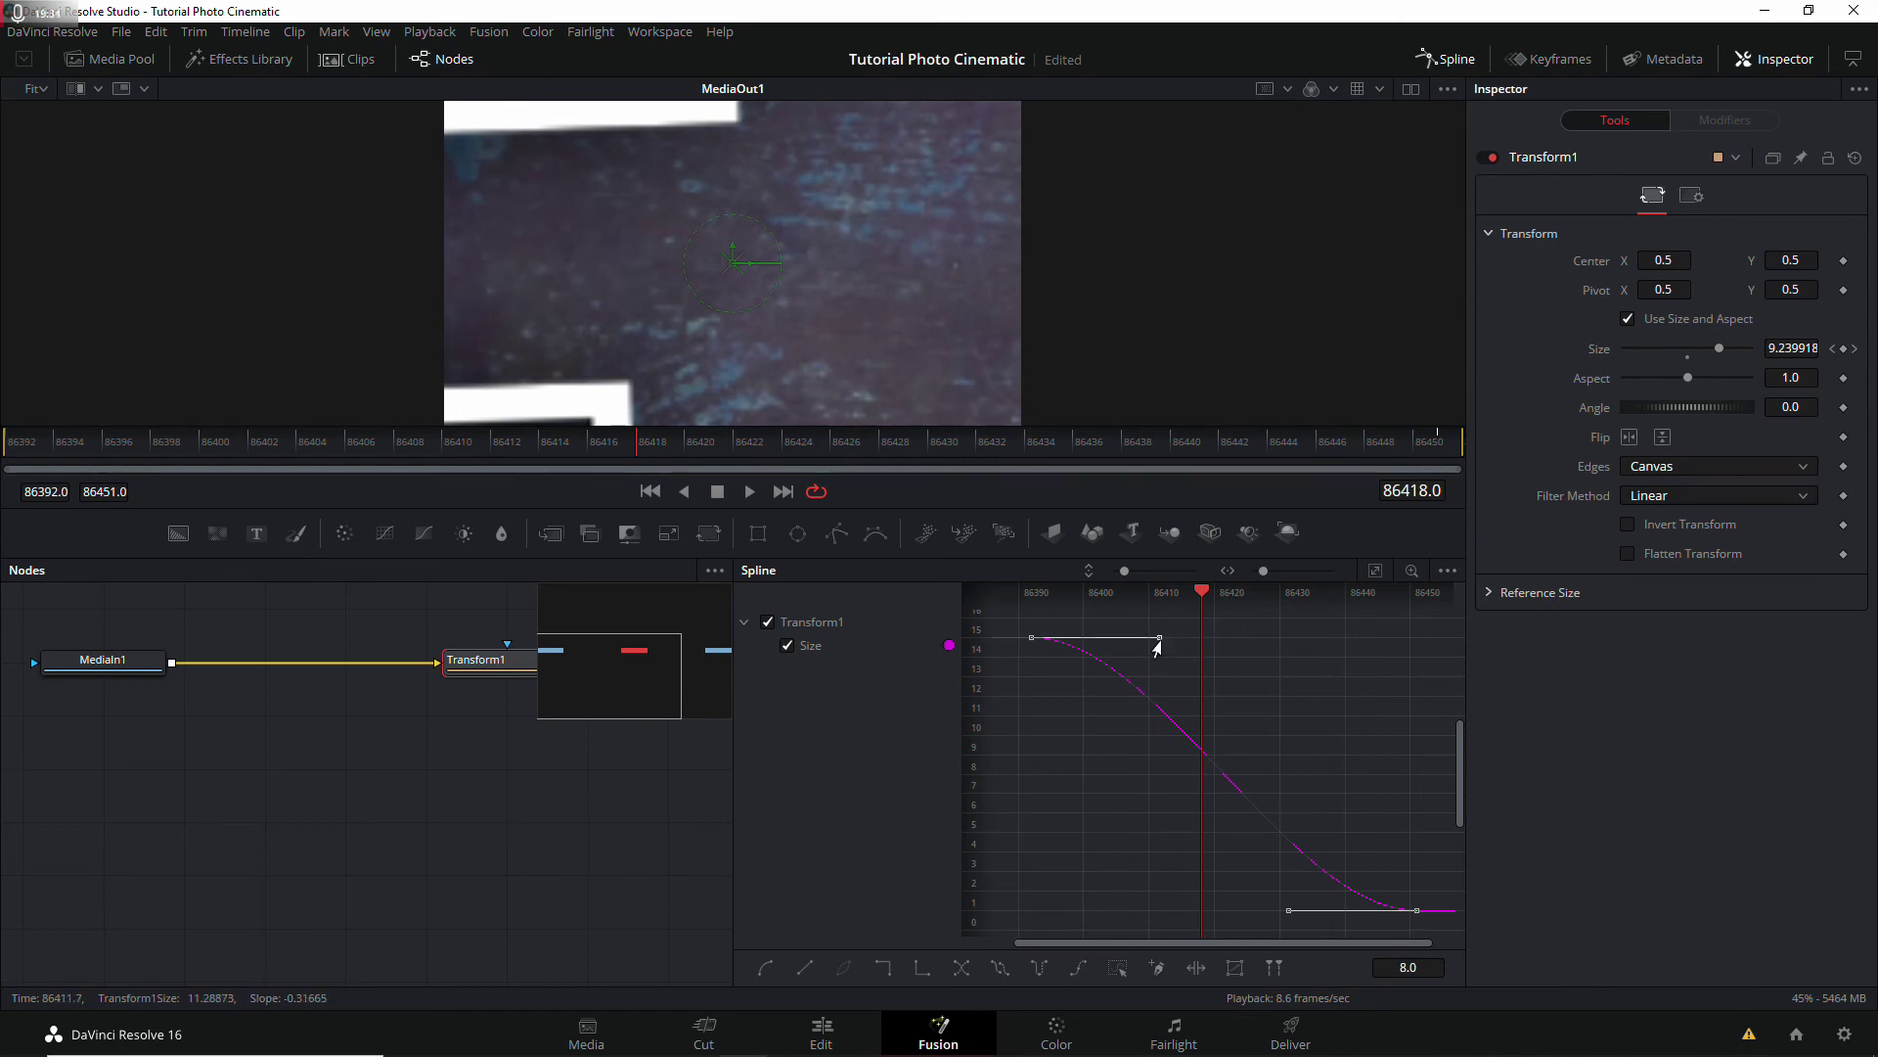
left_click_drag(1159, 637, 1233, 637)
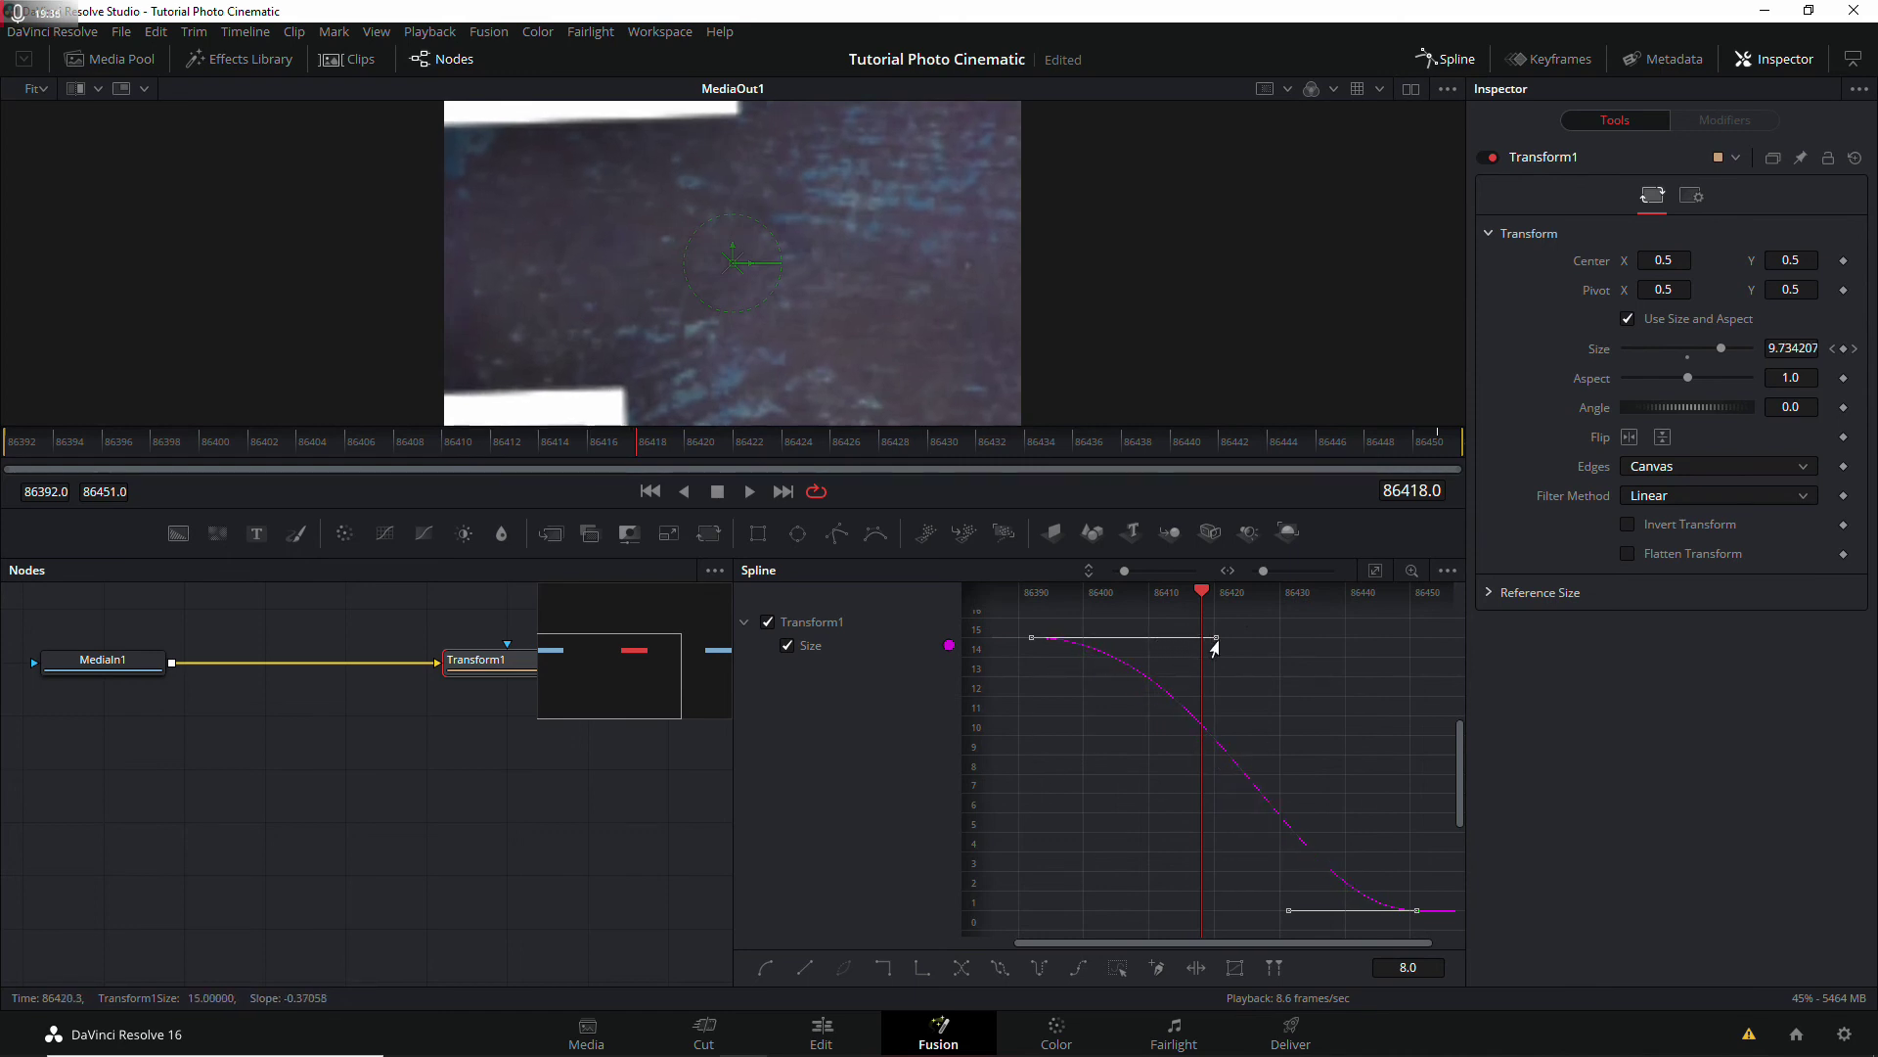
left_click_drag(1288, 914, 1222, 914)
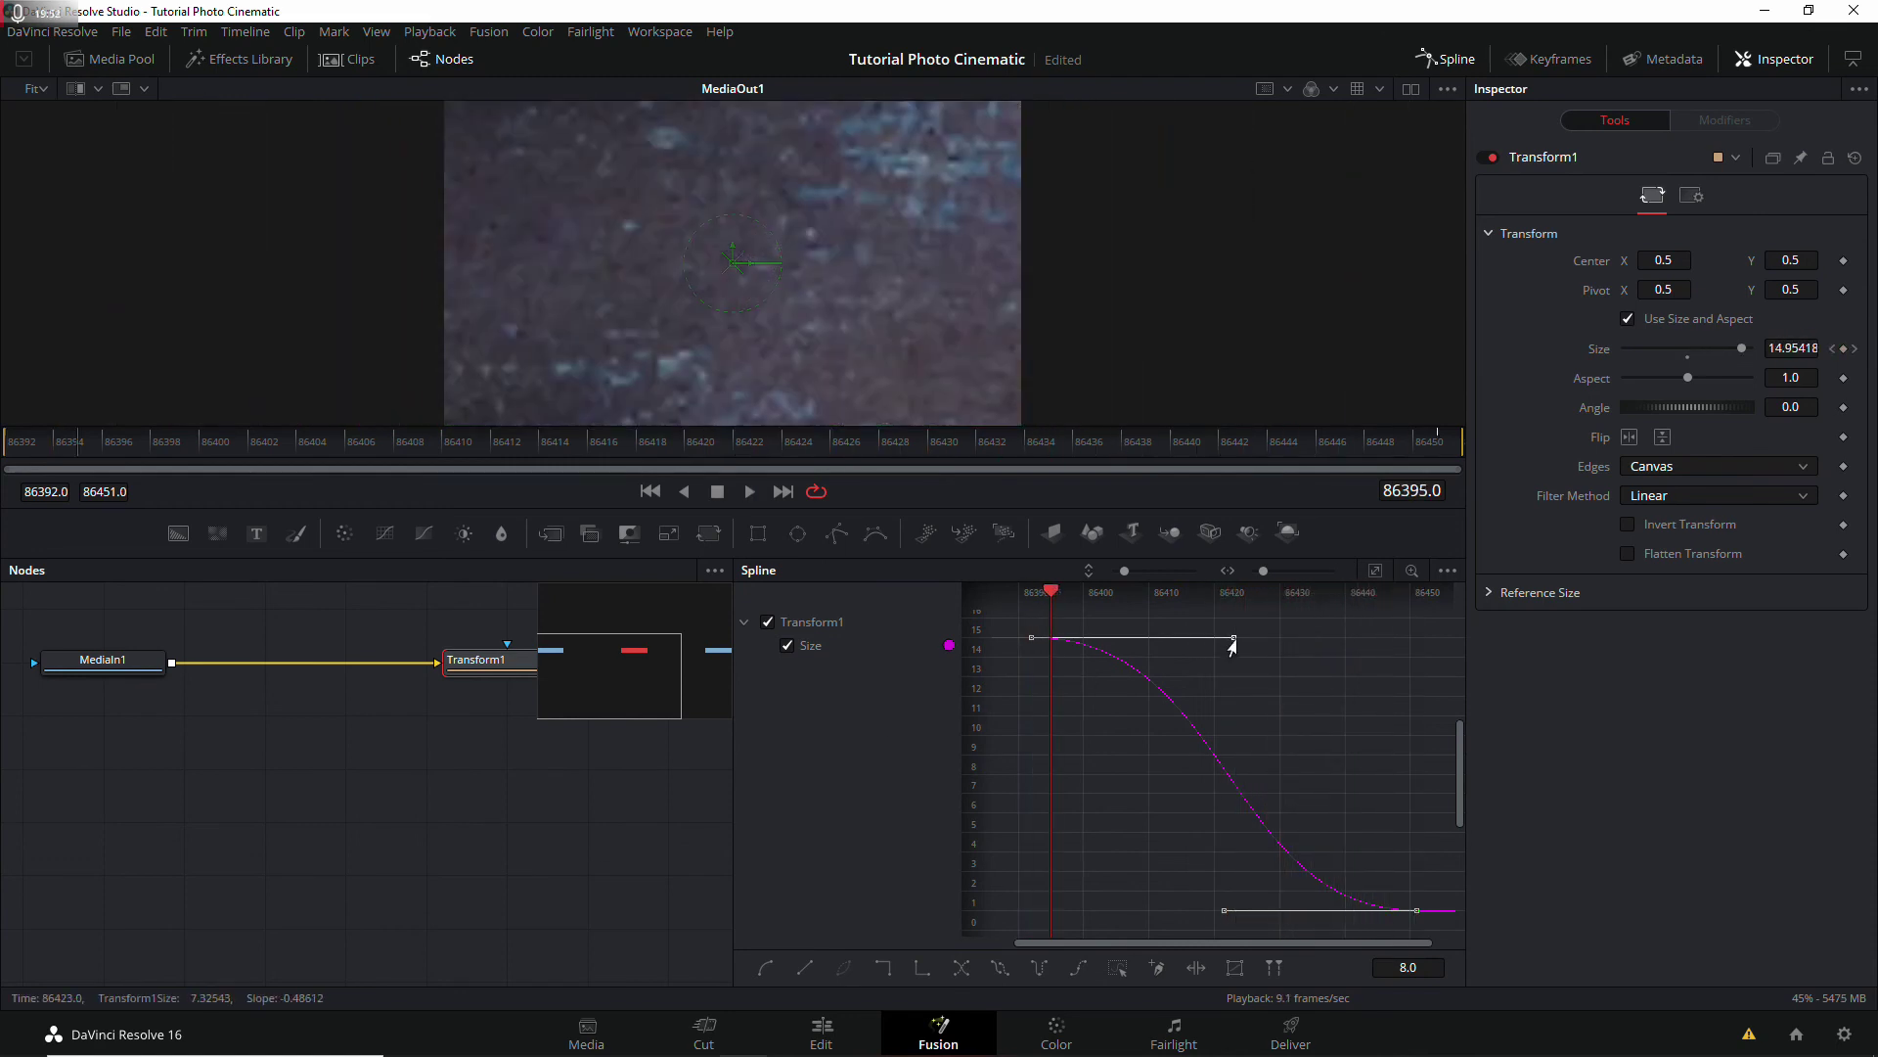
left_click_drag(1232, 642, 1100, 638)
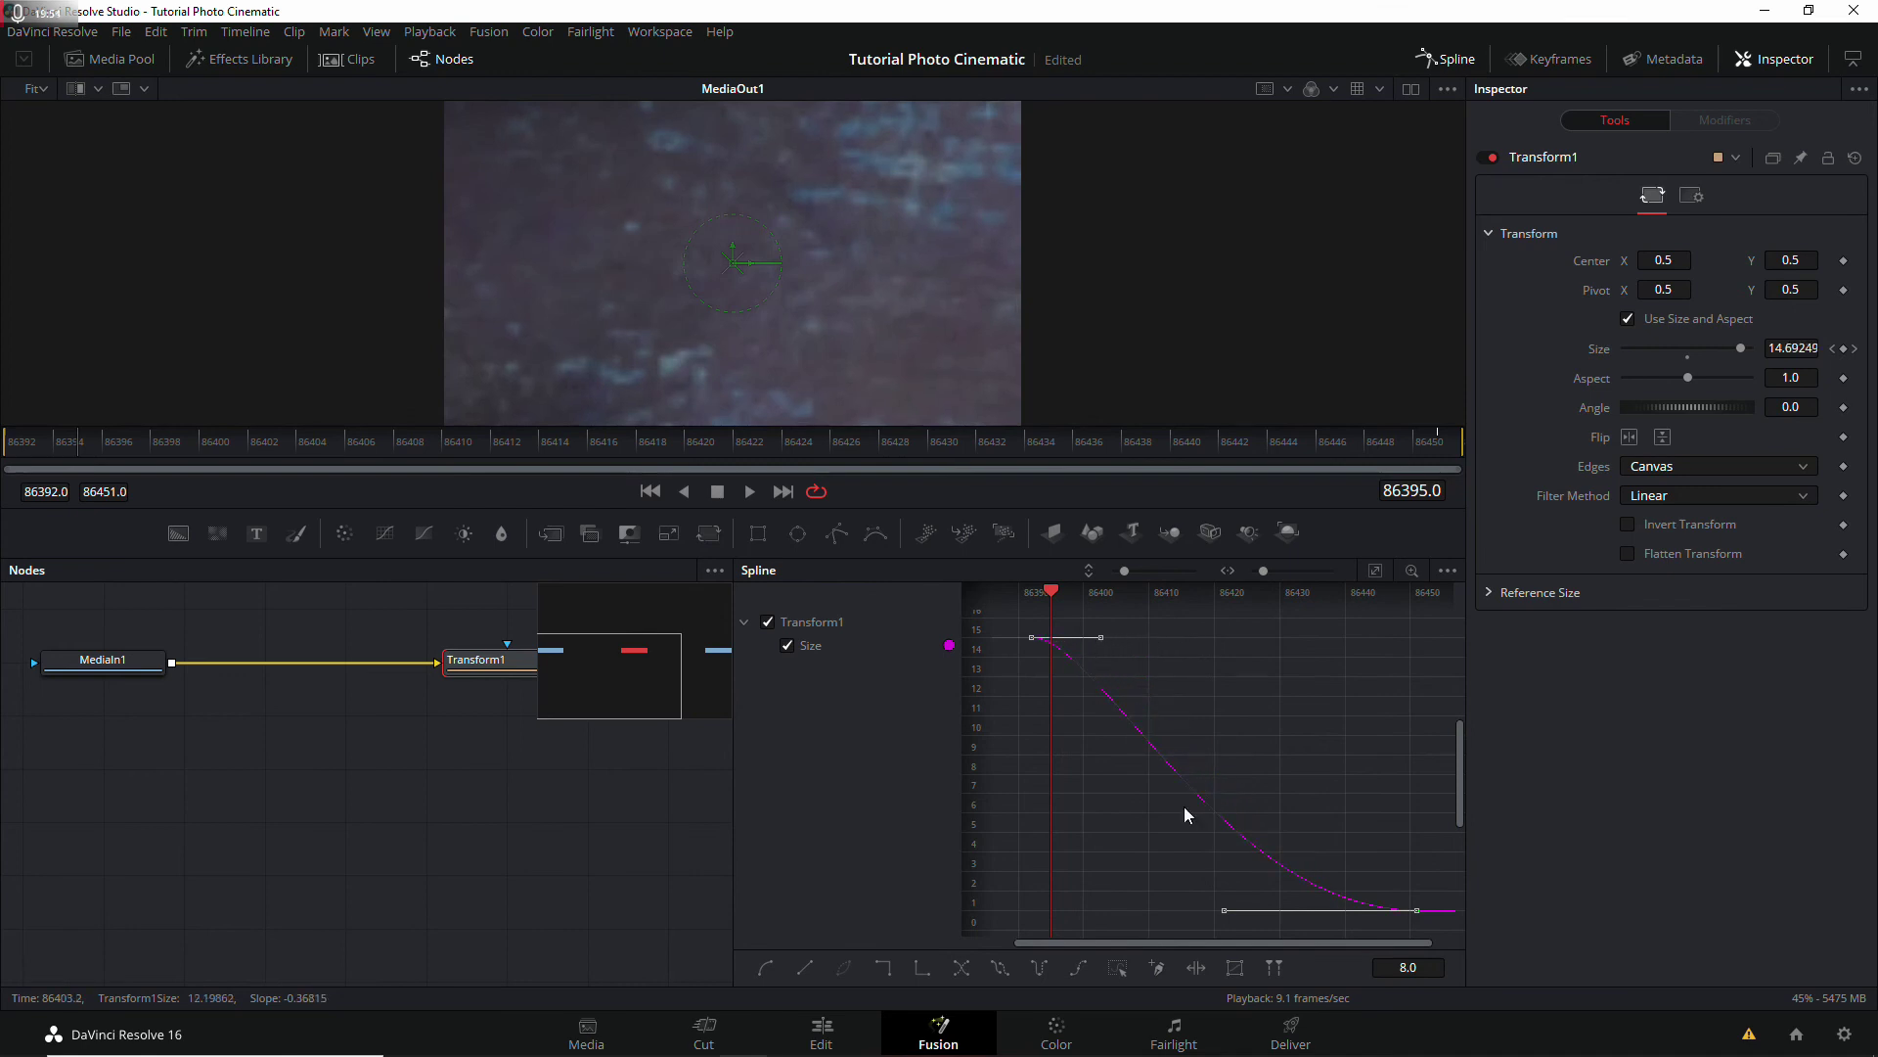
left_click_drag(1222, 912, 1088, 910)
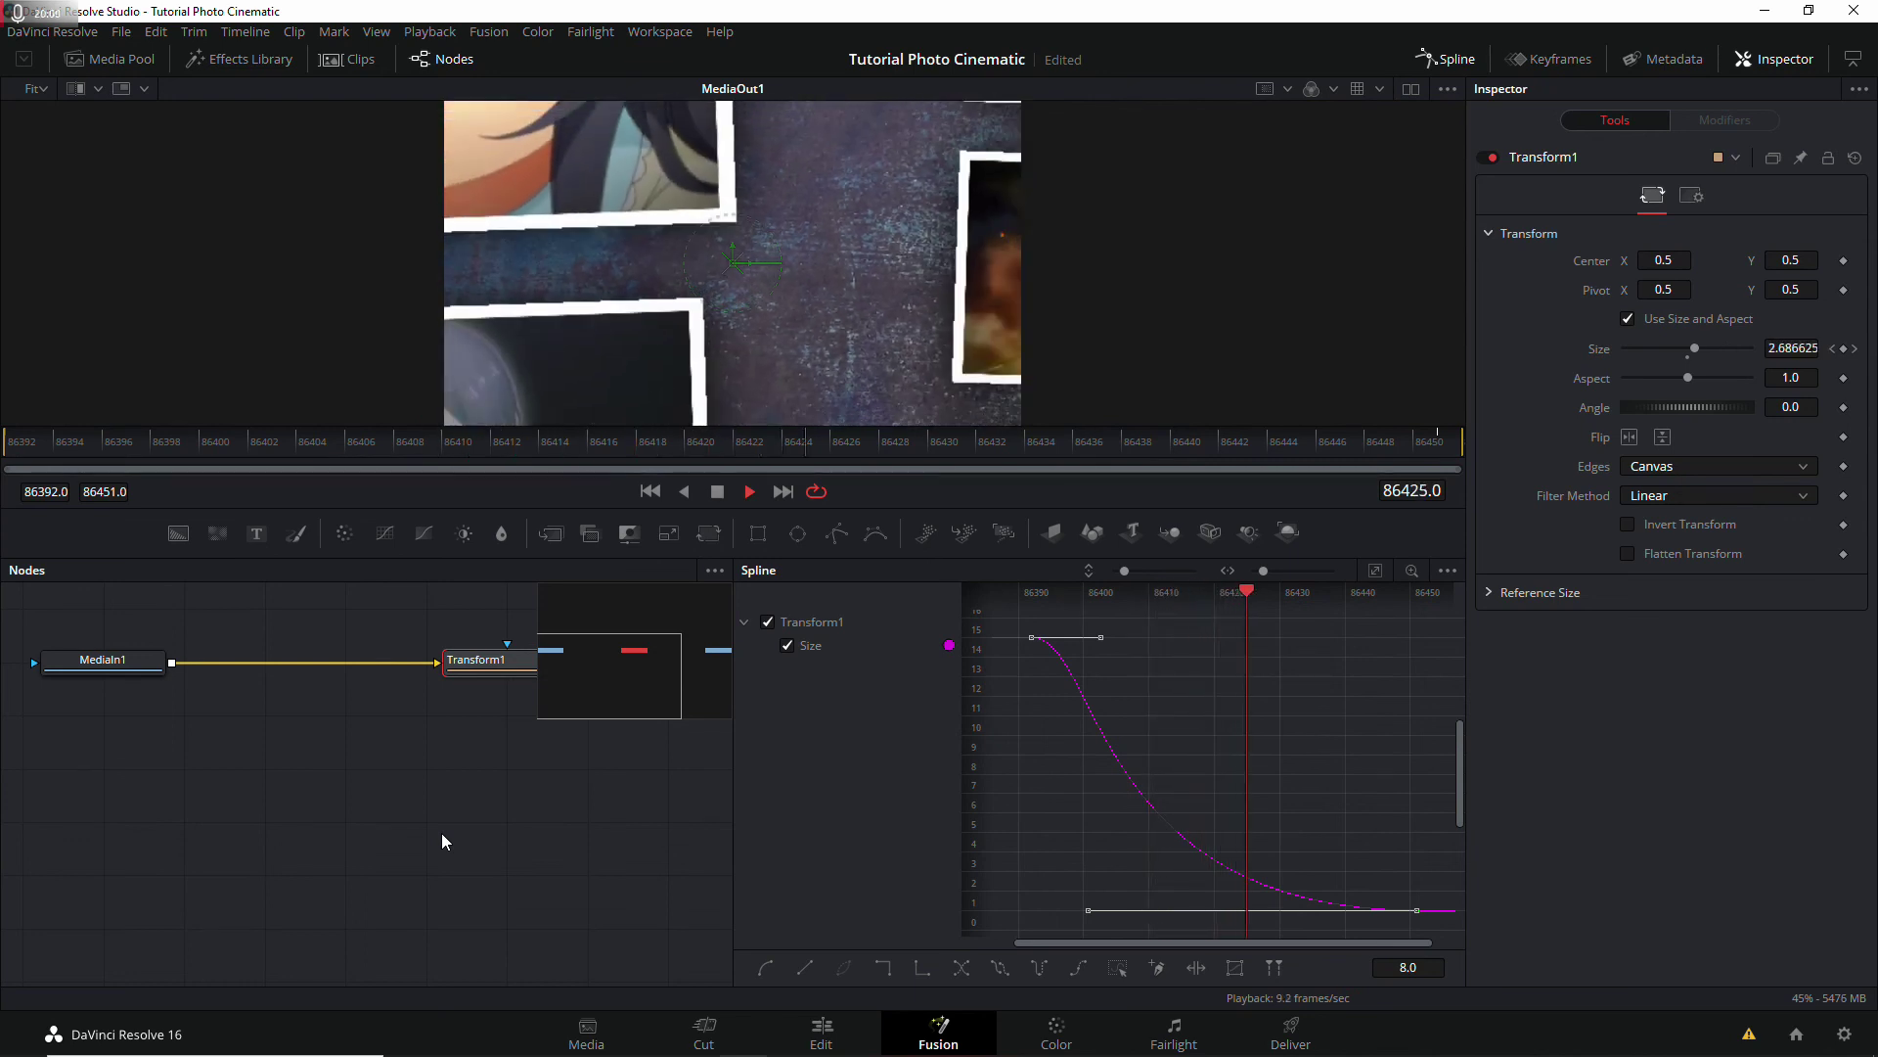
key("space")
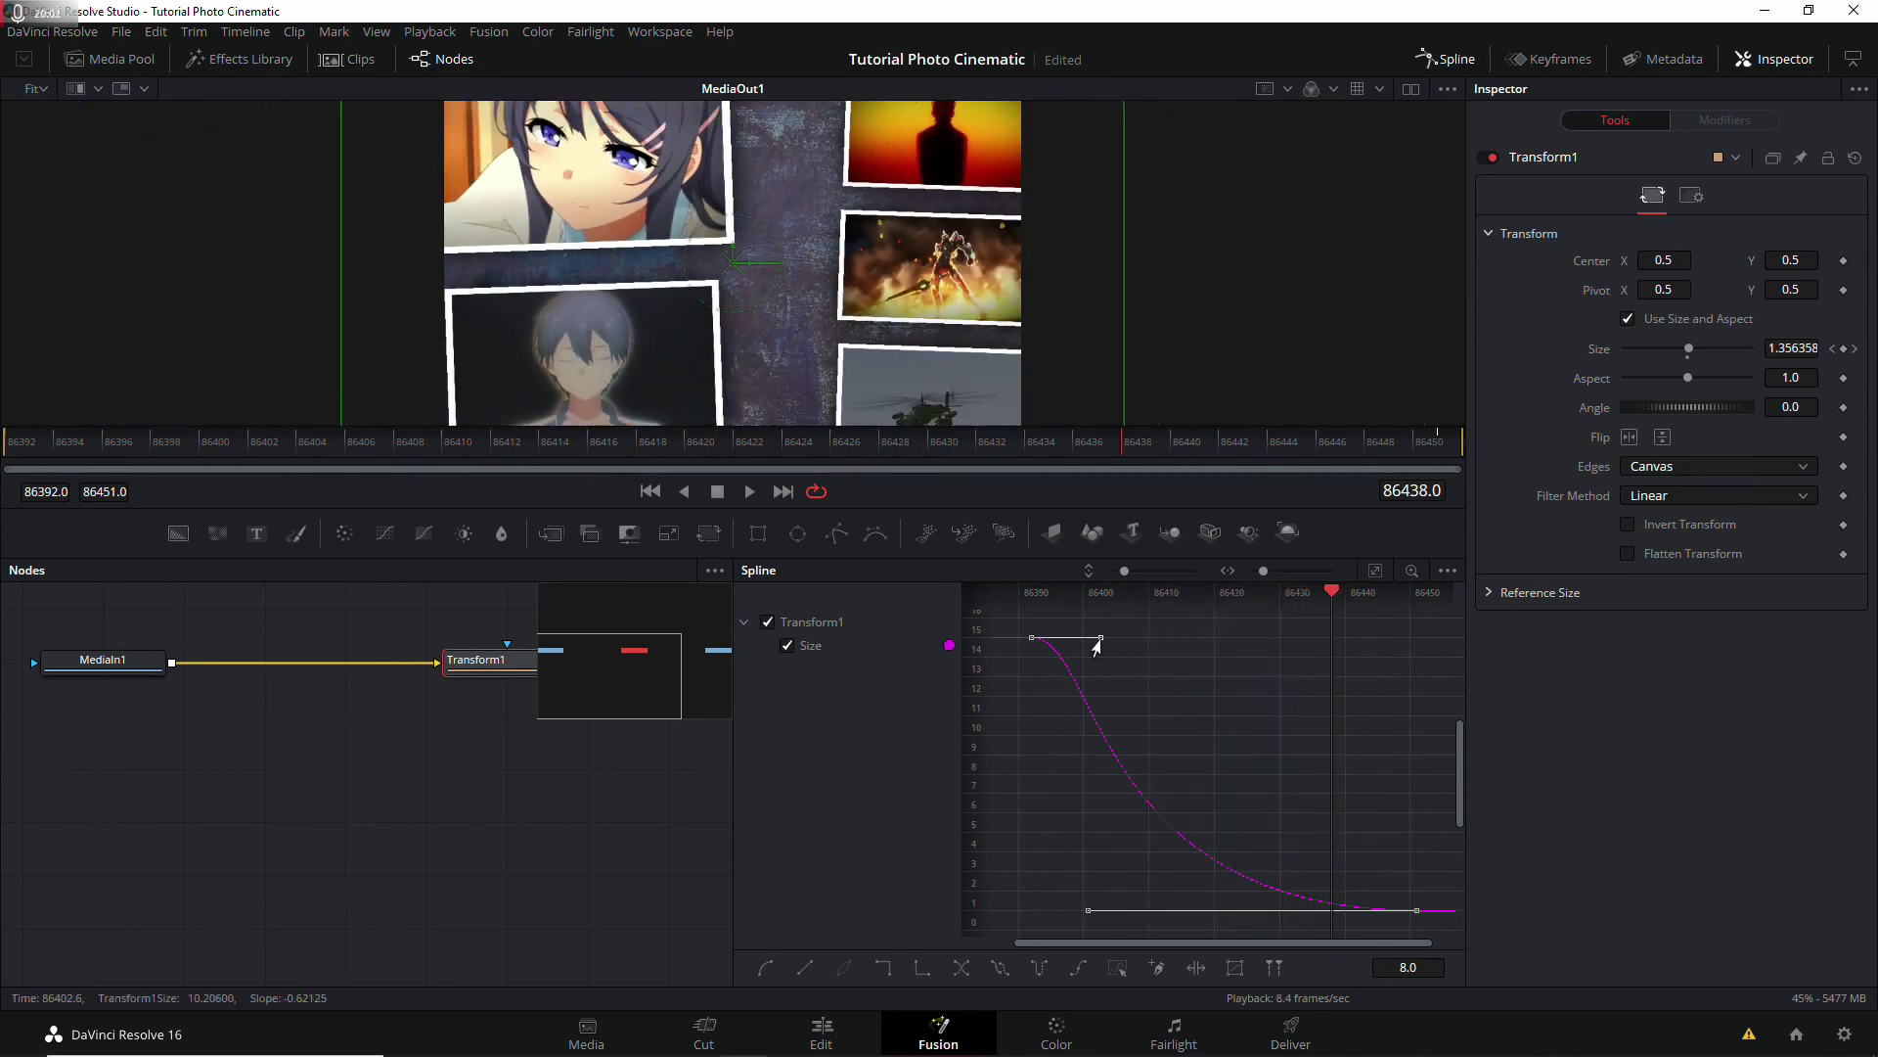
Step: Lengthen both Size tangents for a gentler ease and preview the zoom from the first frame
left_click_drag(1100, 637, 1152, 646)
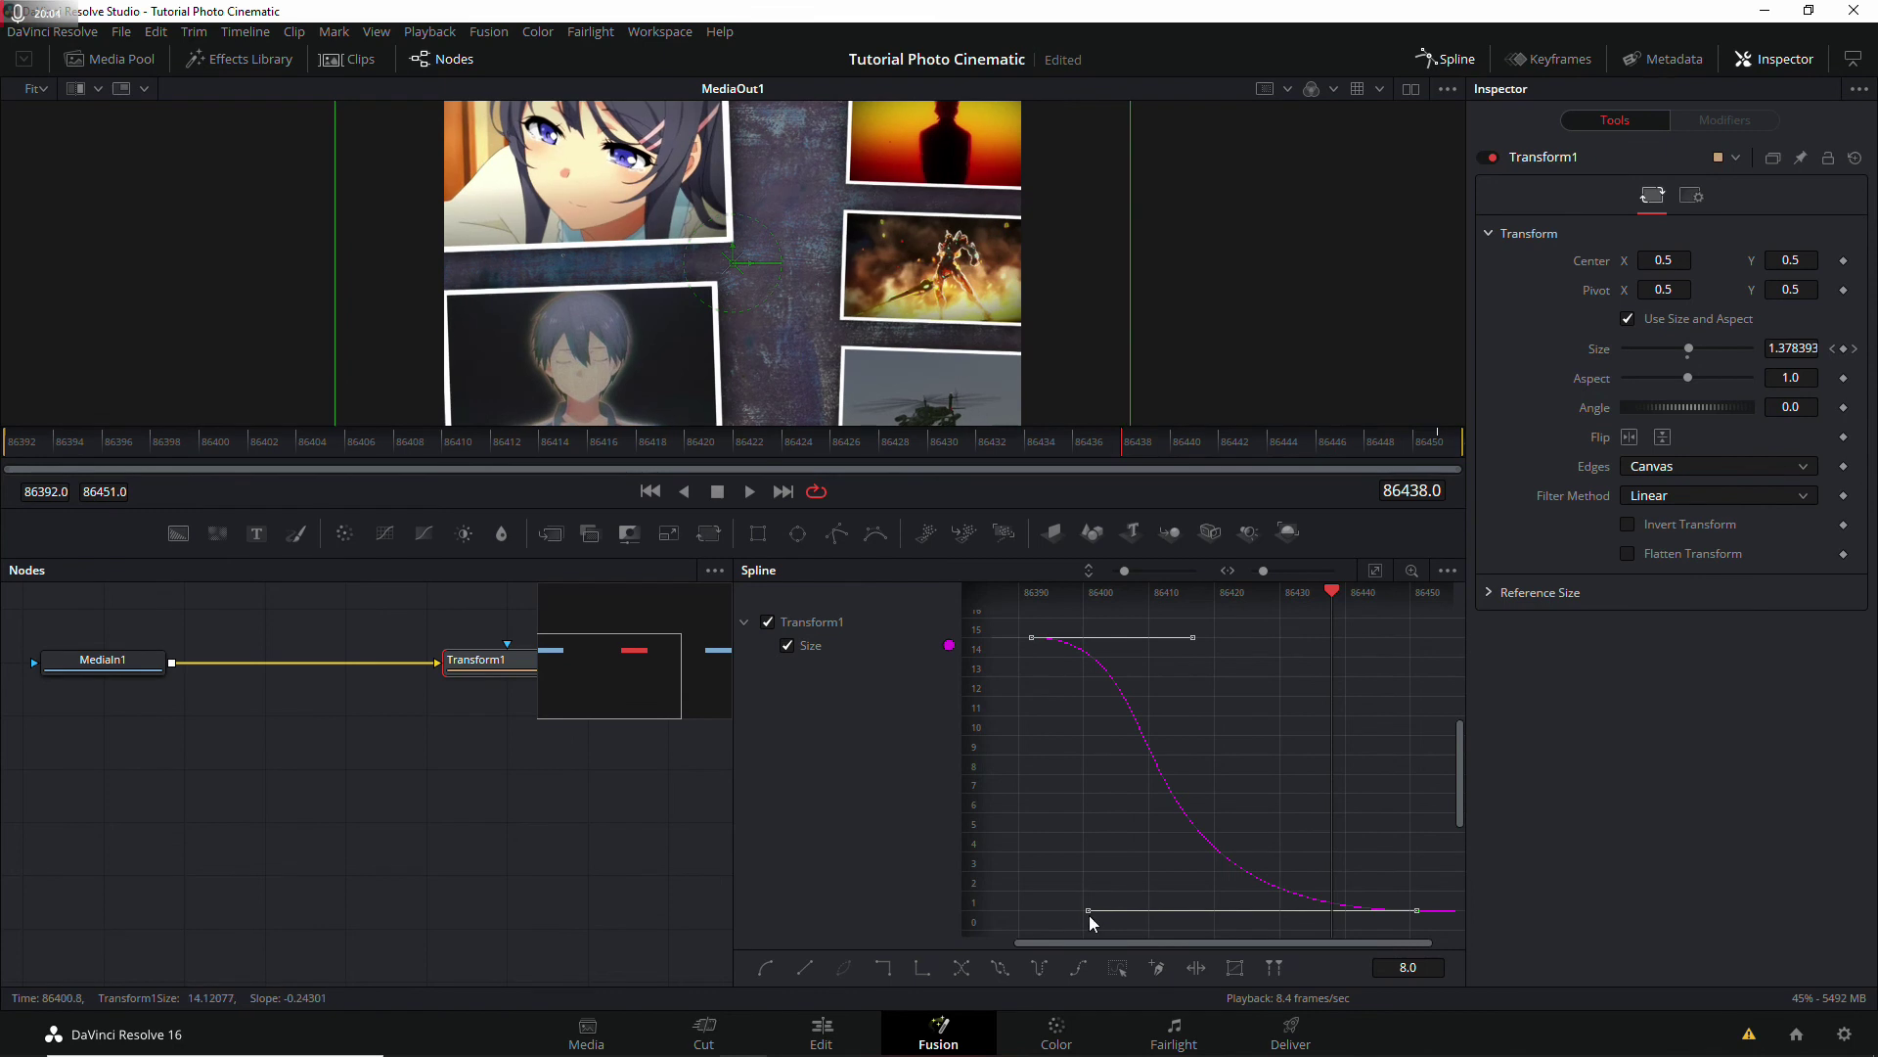
left_click_drag(1088, 910, 1029, 910)
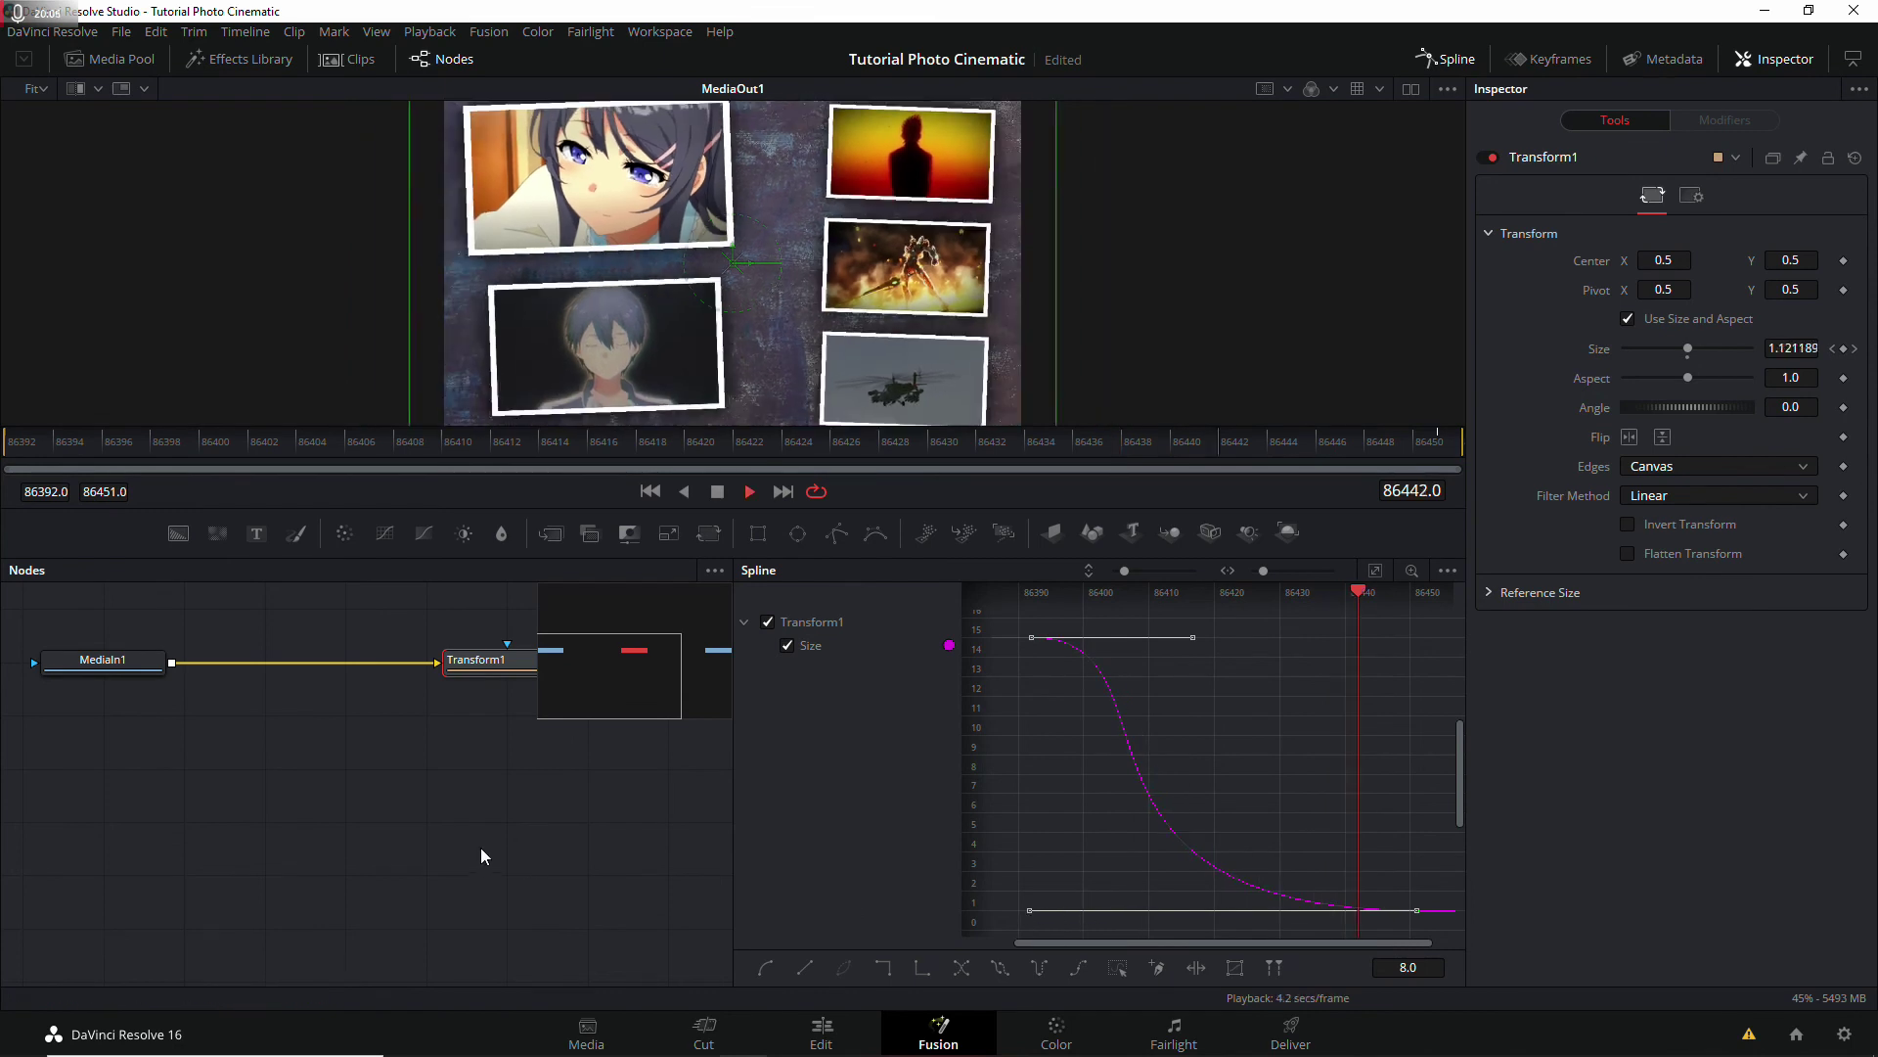
left_click(73, 446)
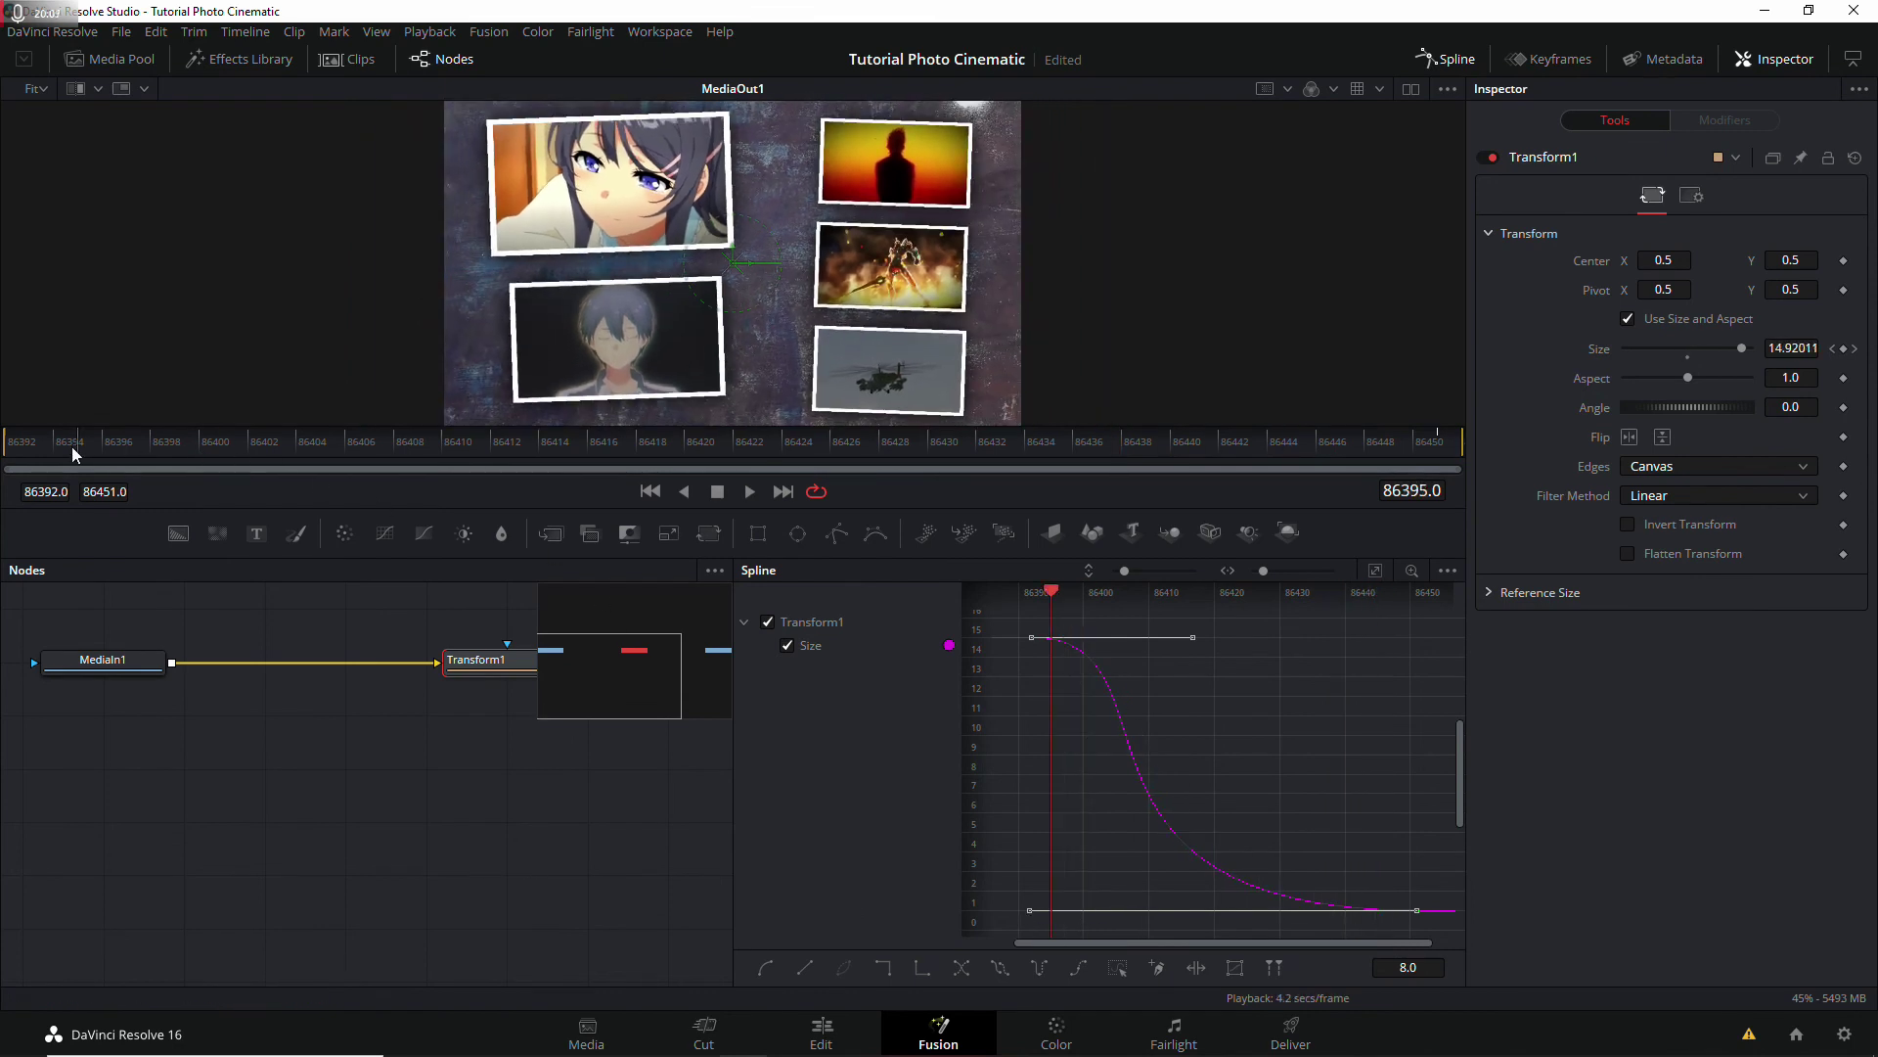
left_click(5, 440)
left_click(240, 824)
key("space")
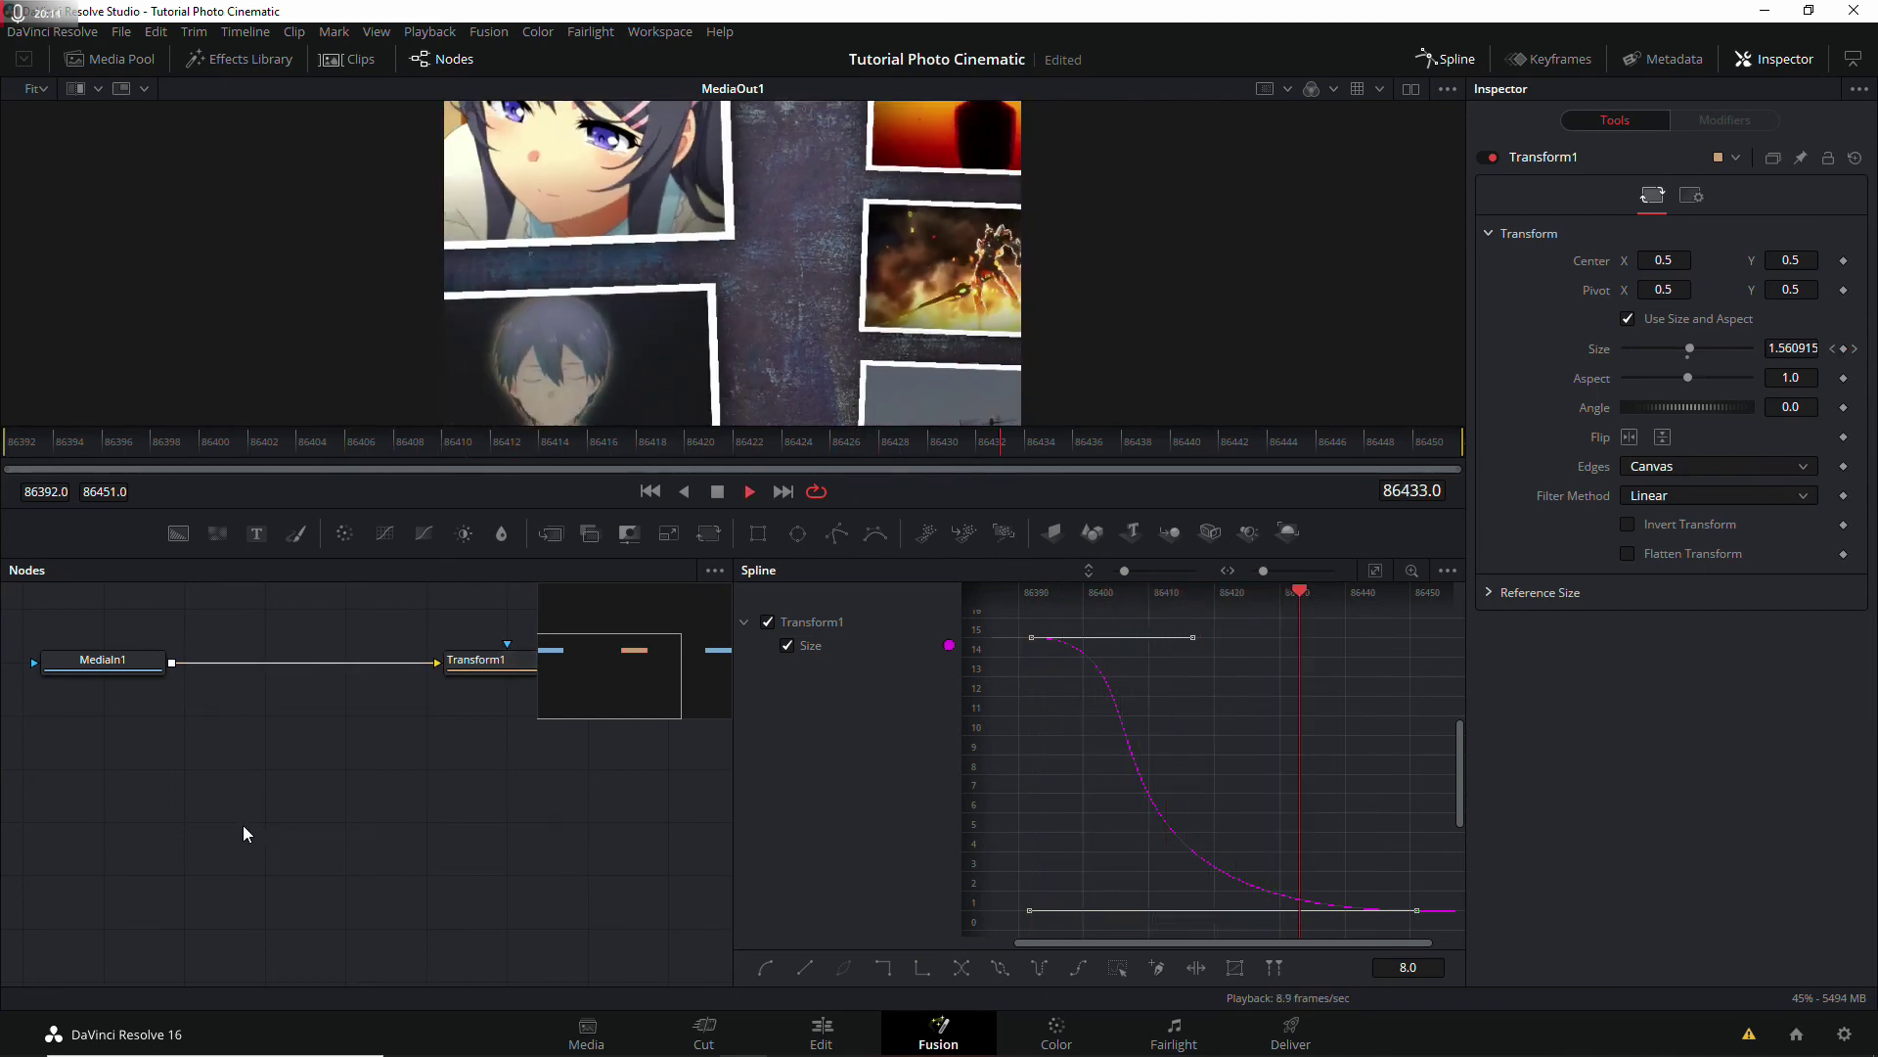
key("space")
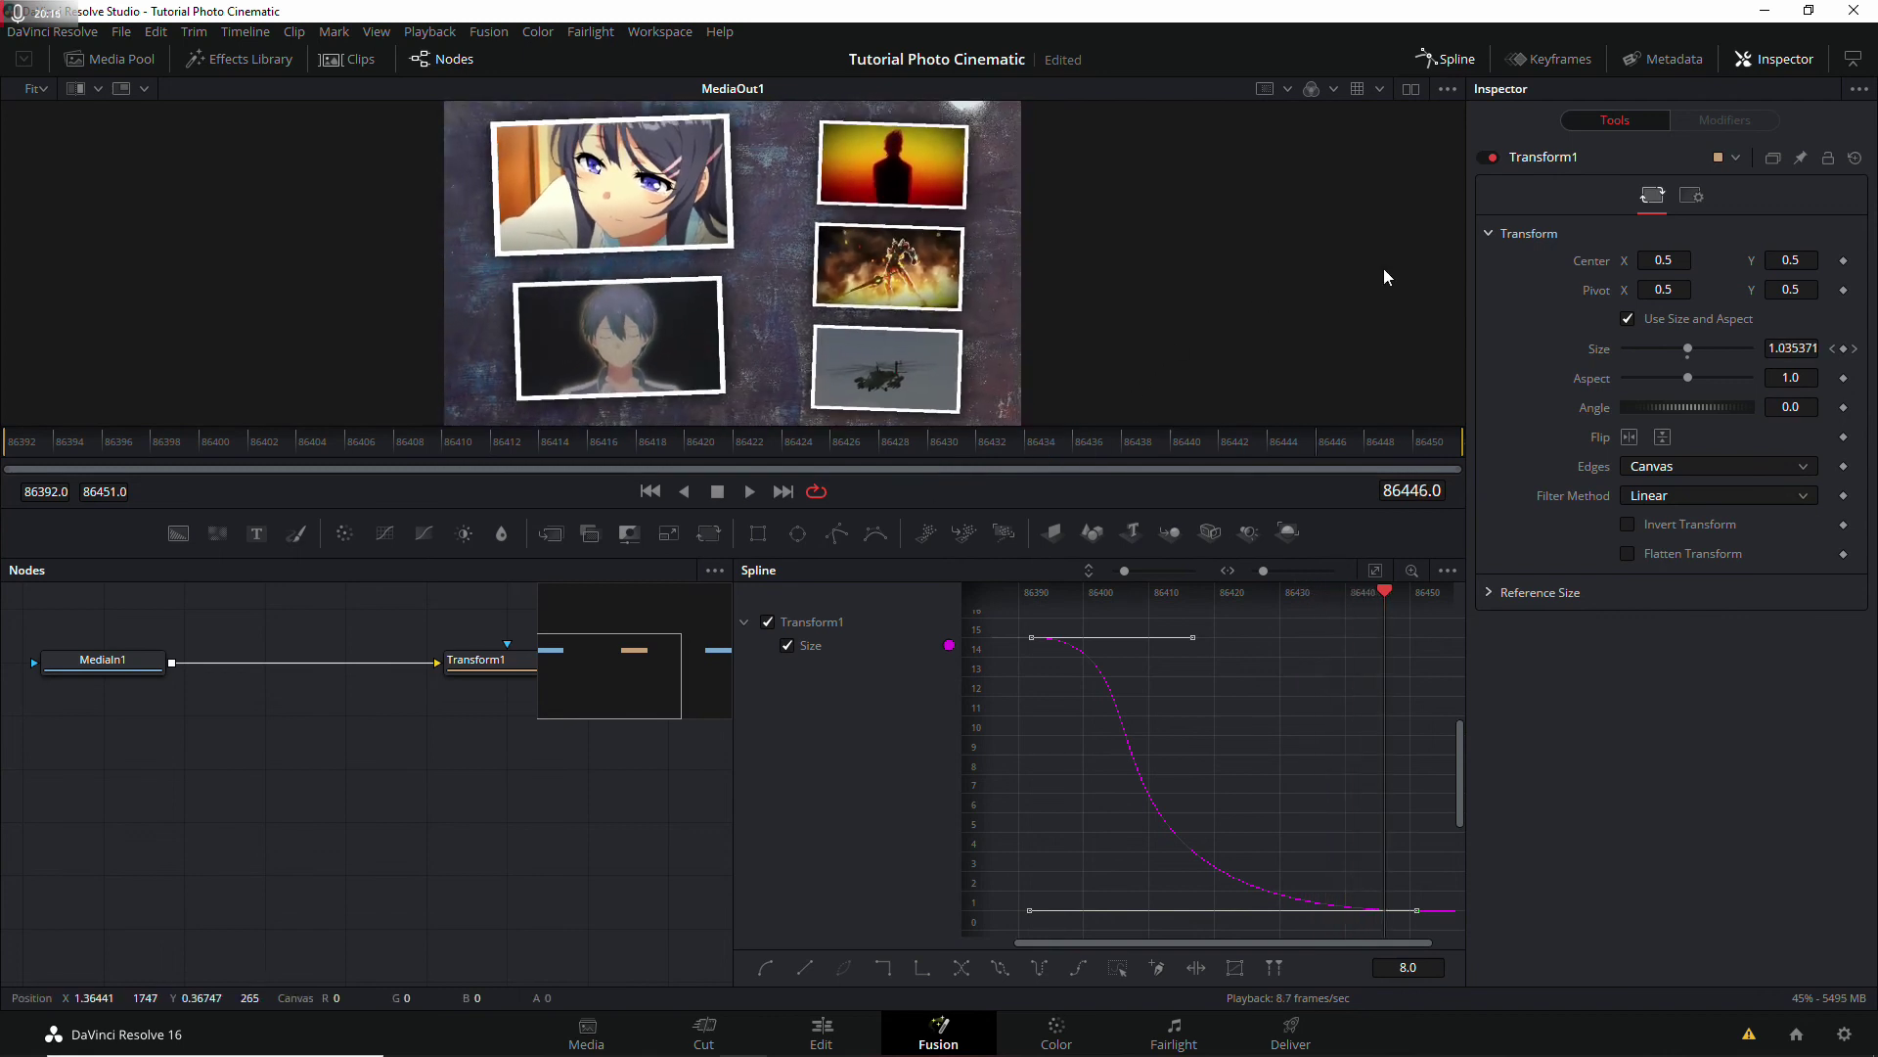
Step: Enable Transform1 motion blur at Quality 8 and preview the blurred zoom-out
left_click(1692, 197)
left_click(1628, 469)
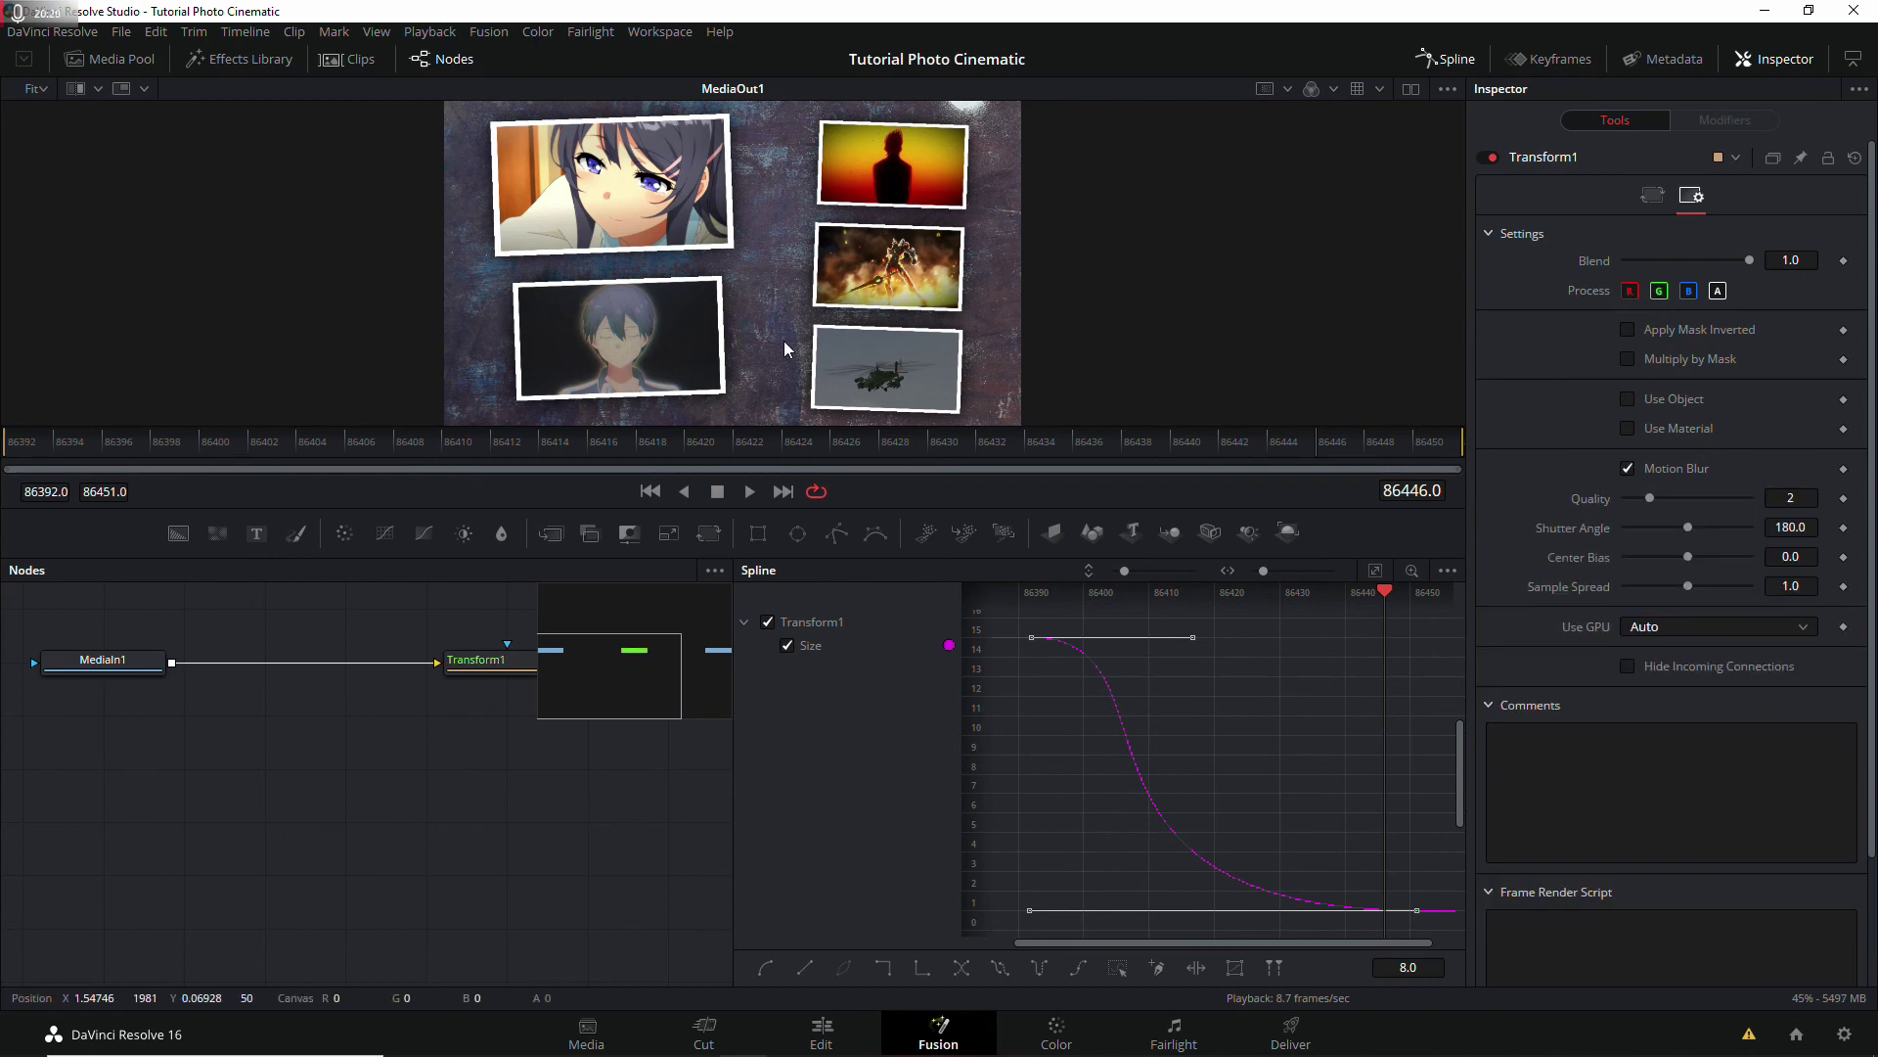
left_click(1798, 498)
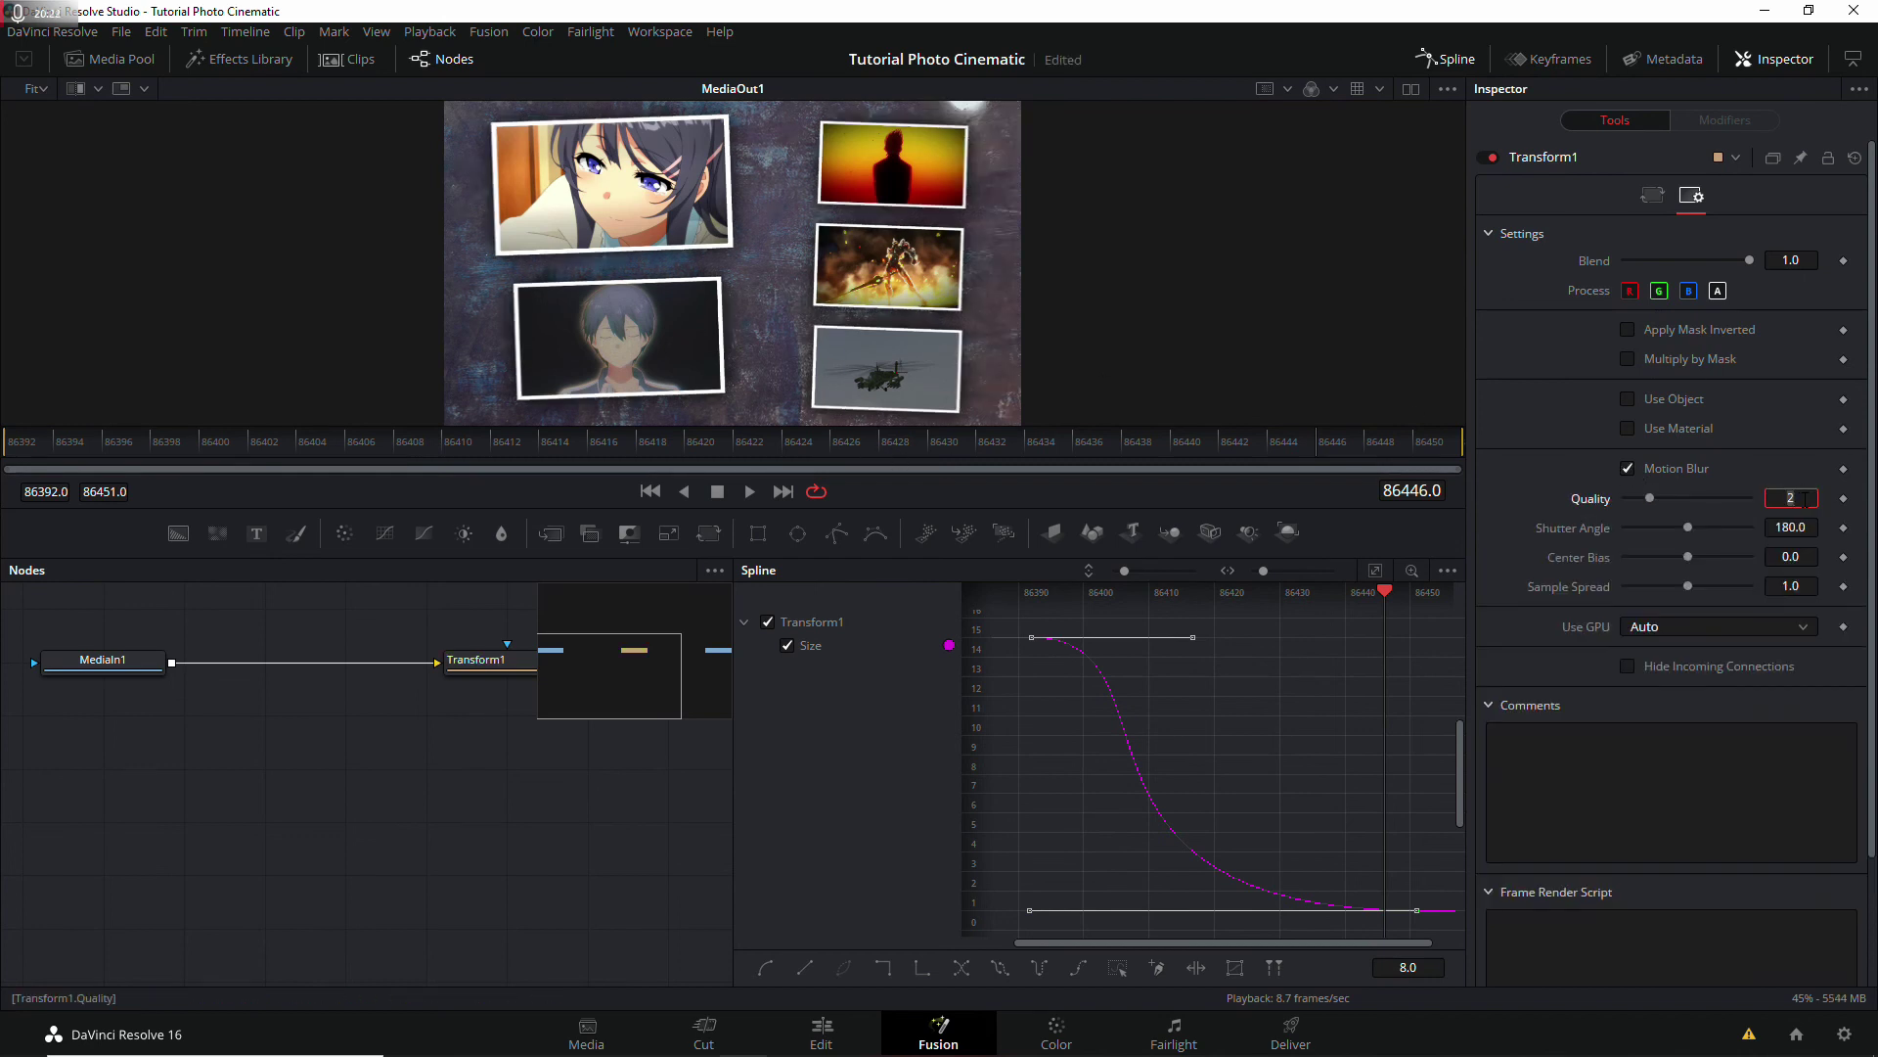
type("8")
key("Return")
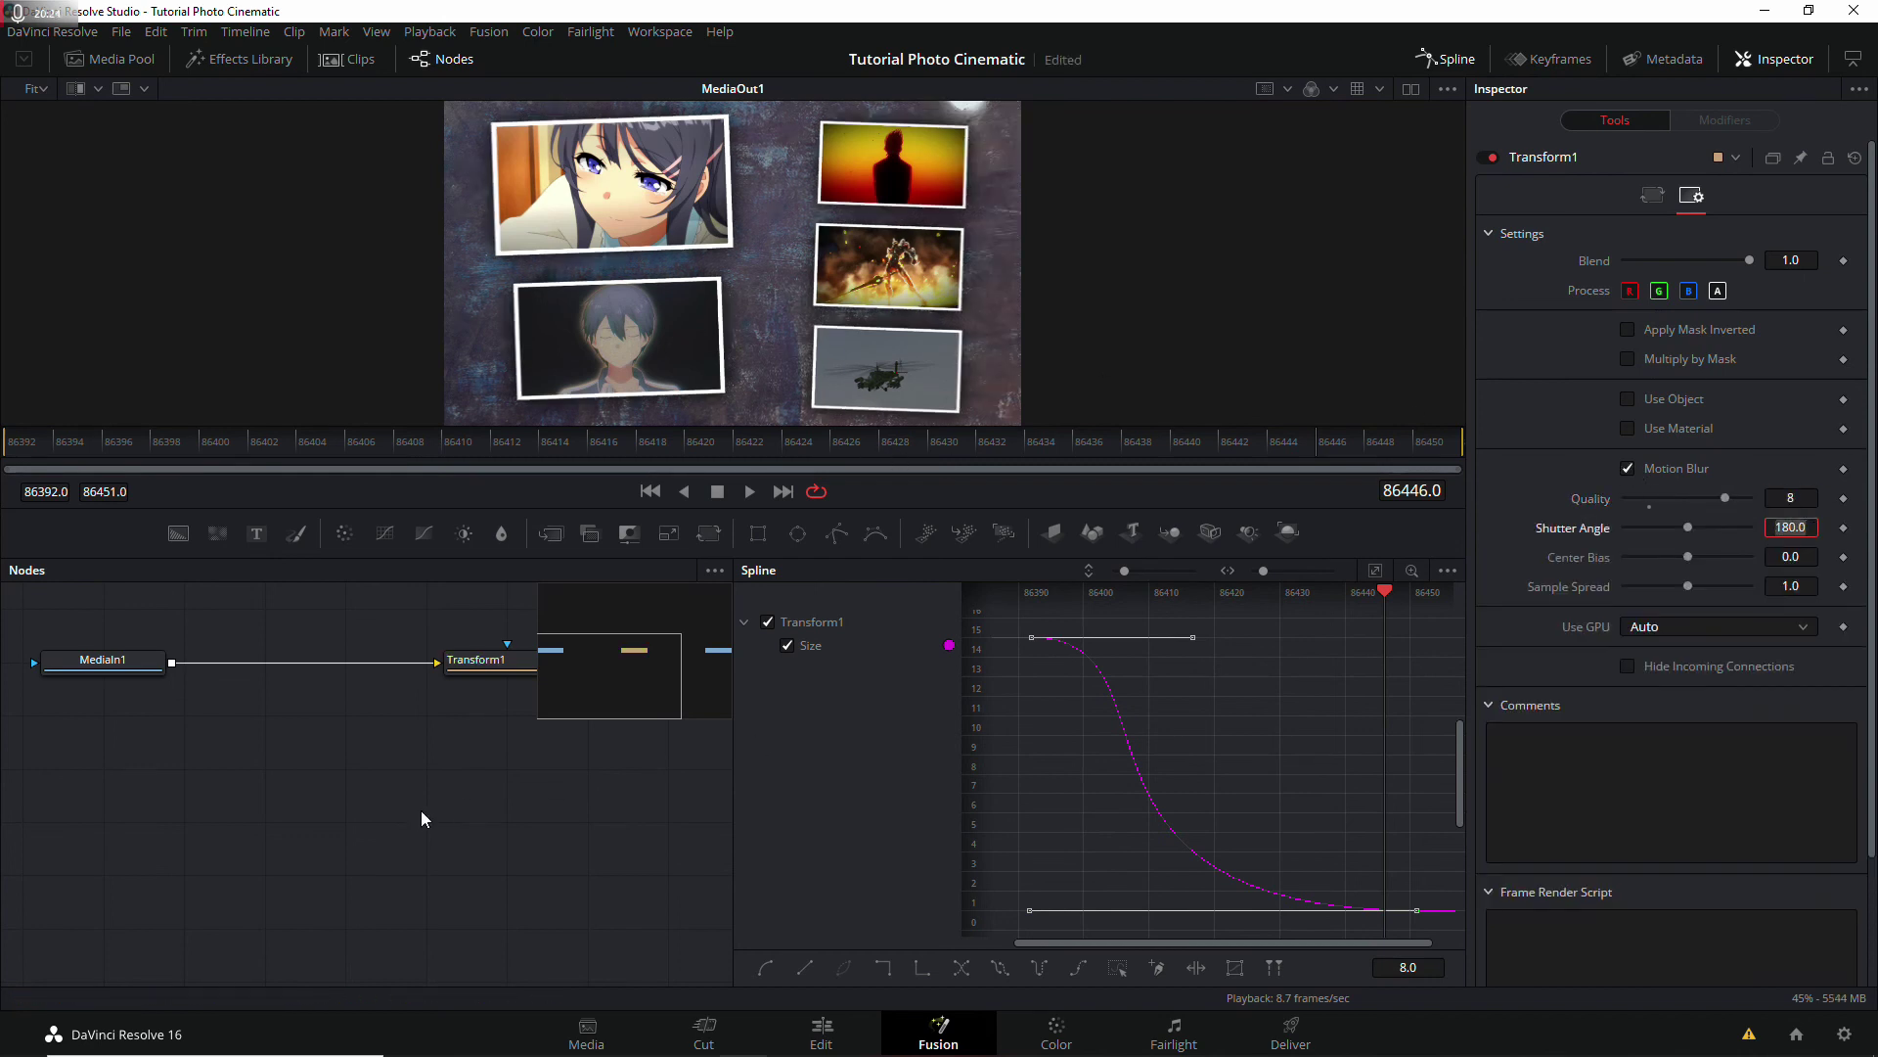
key("space")
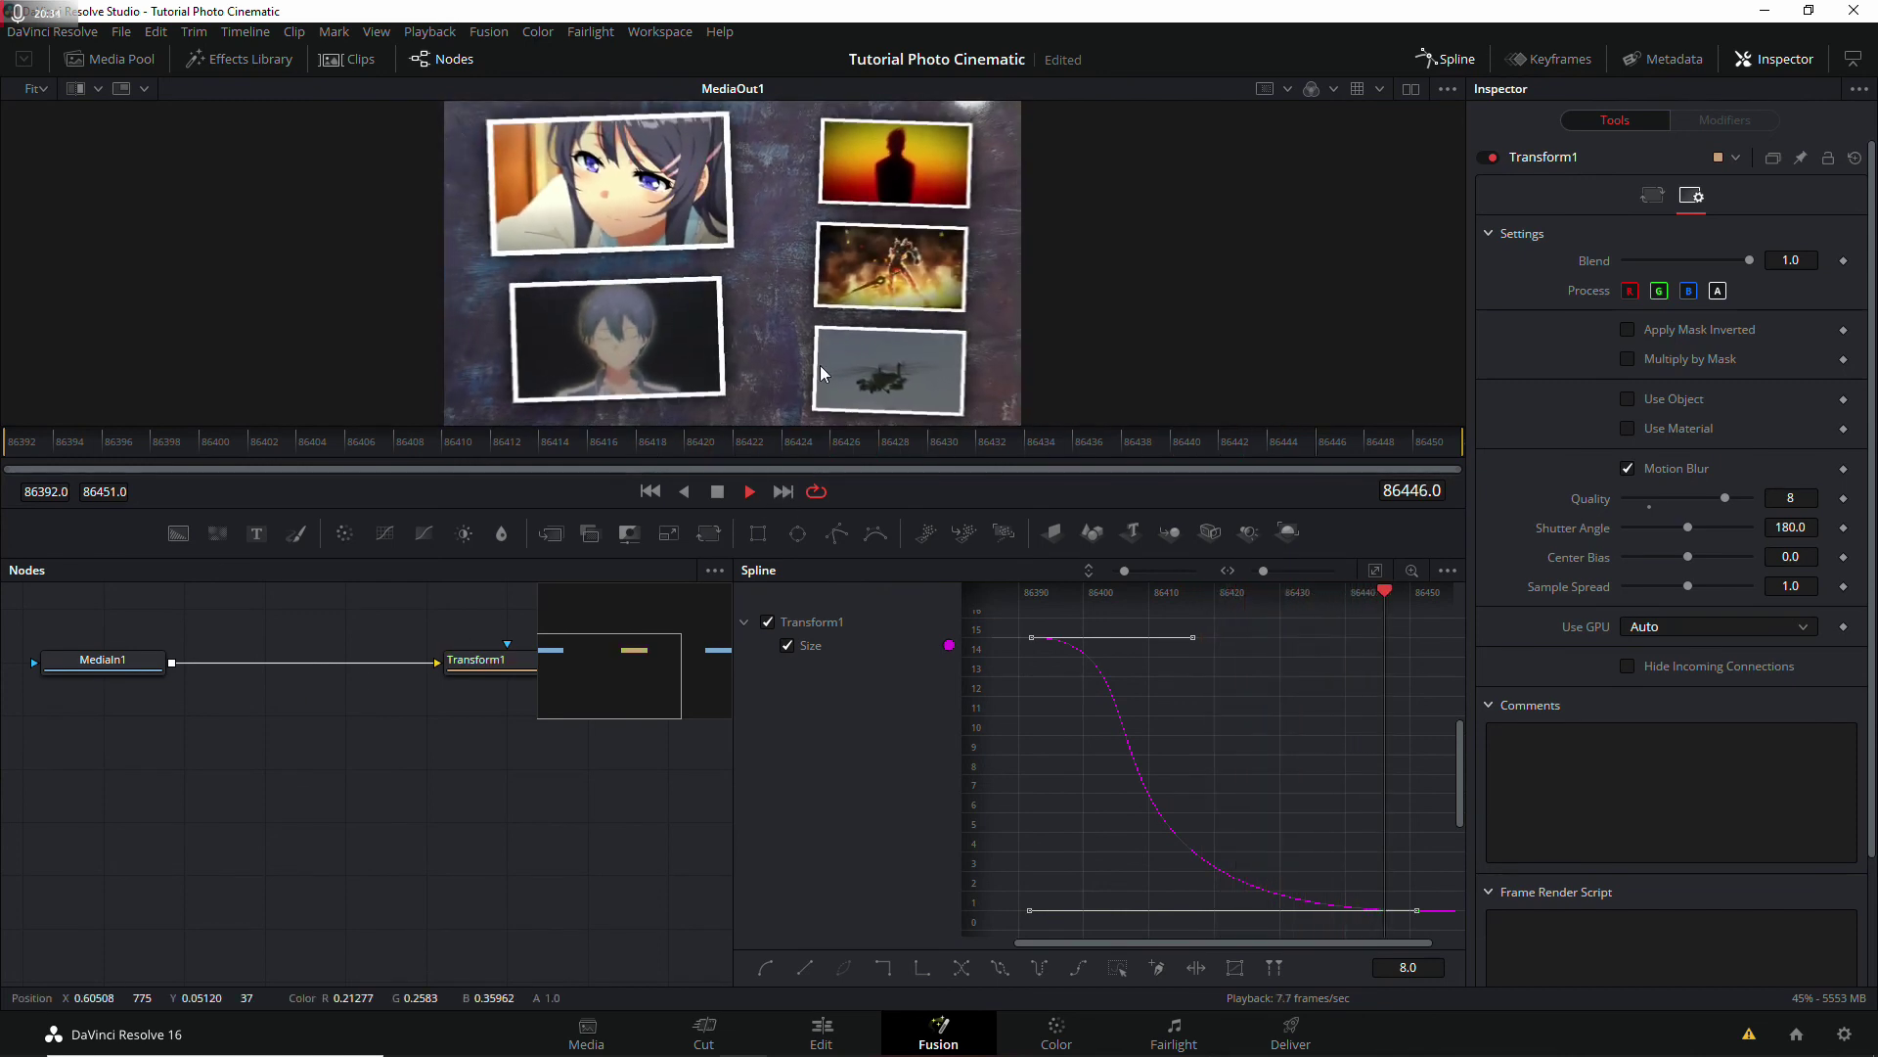
key("space")
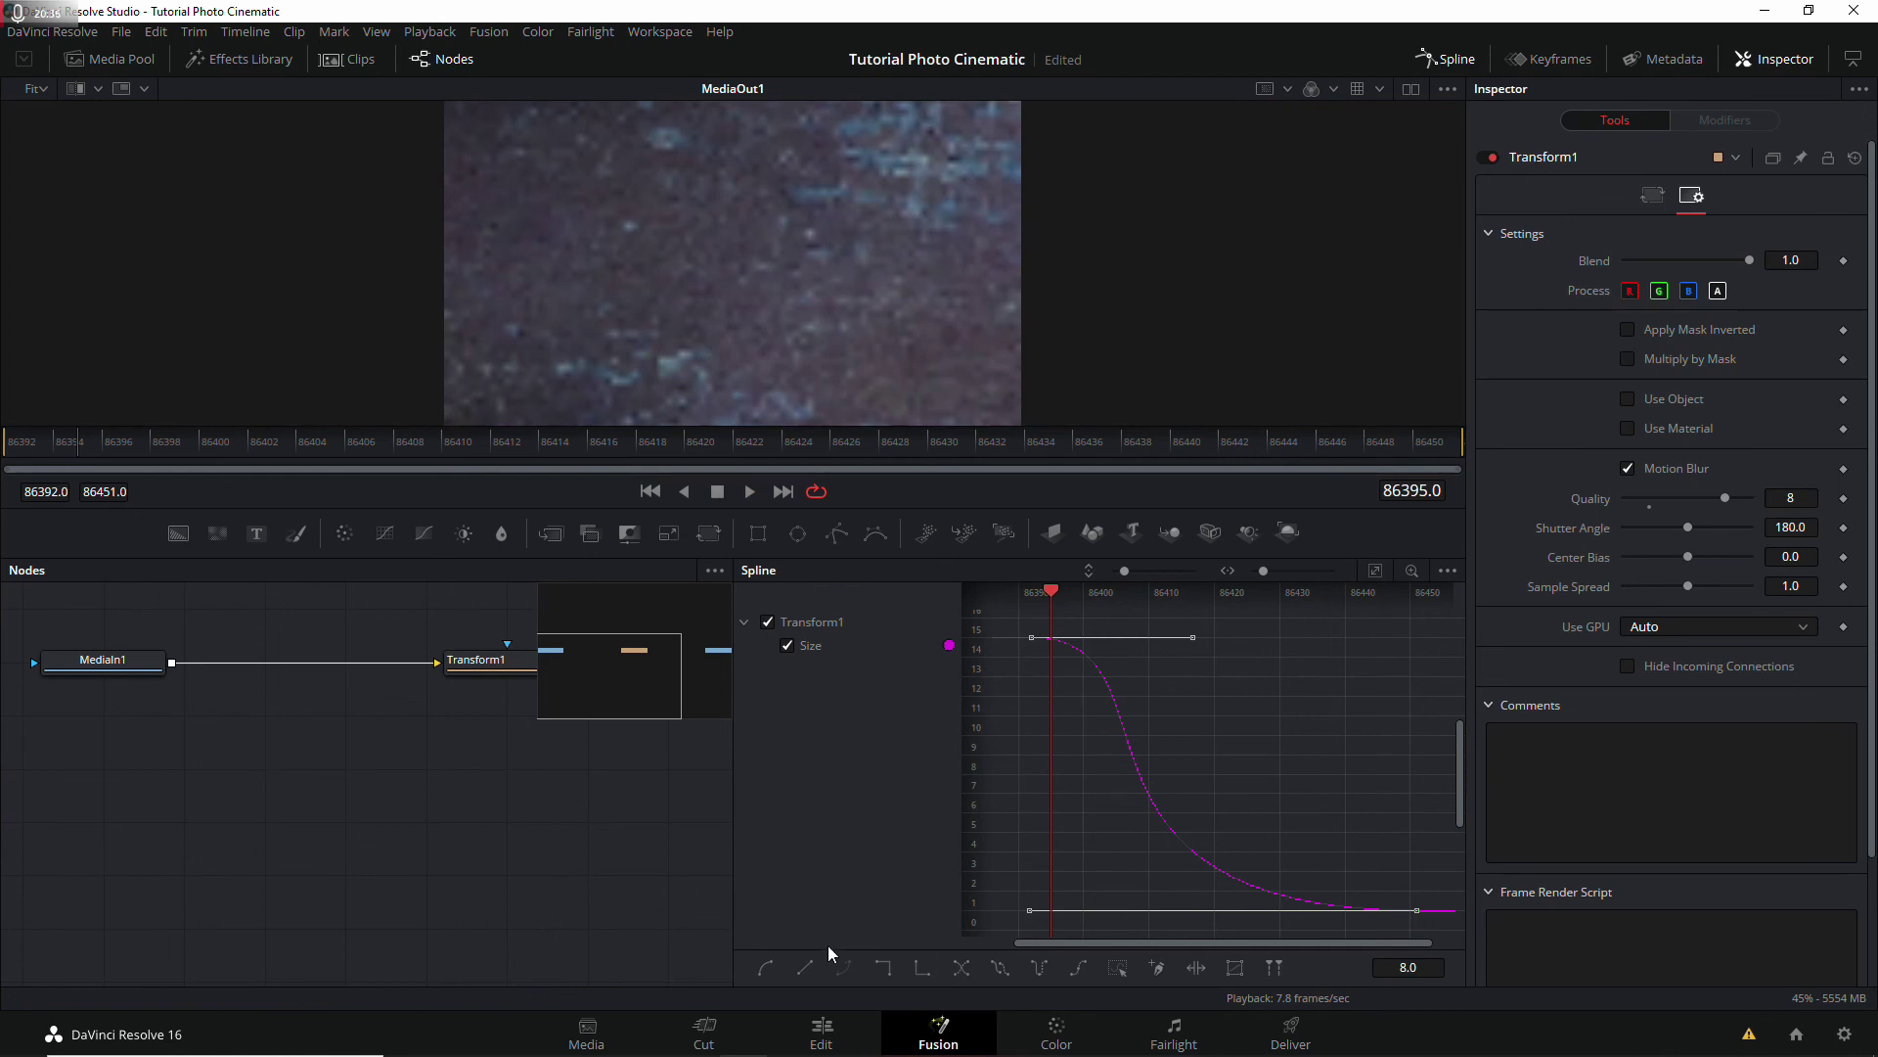
Step: On the Edit page, set Proxy Mode to Quarter Resolution and play the timeline from the start
left_click(824, 1035)
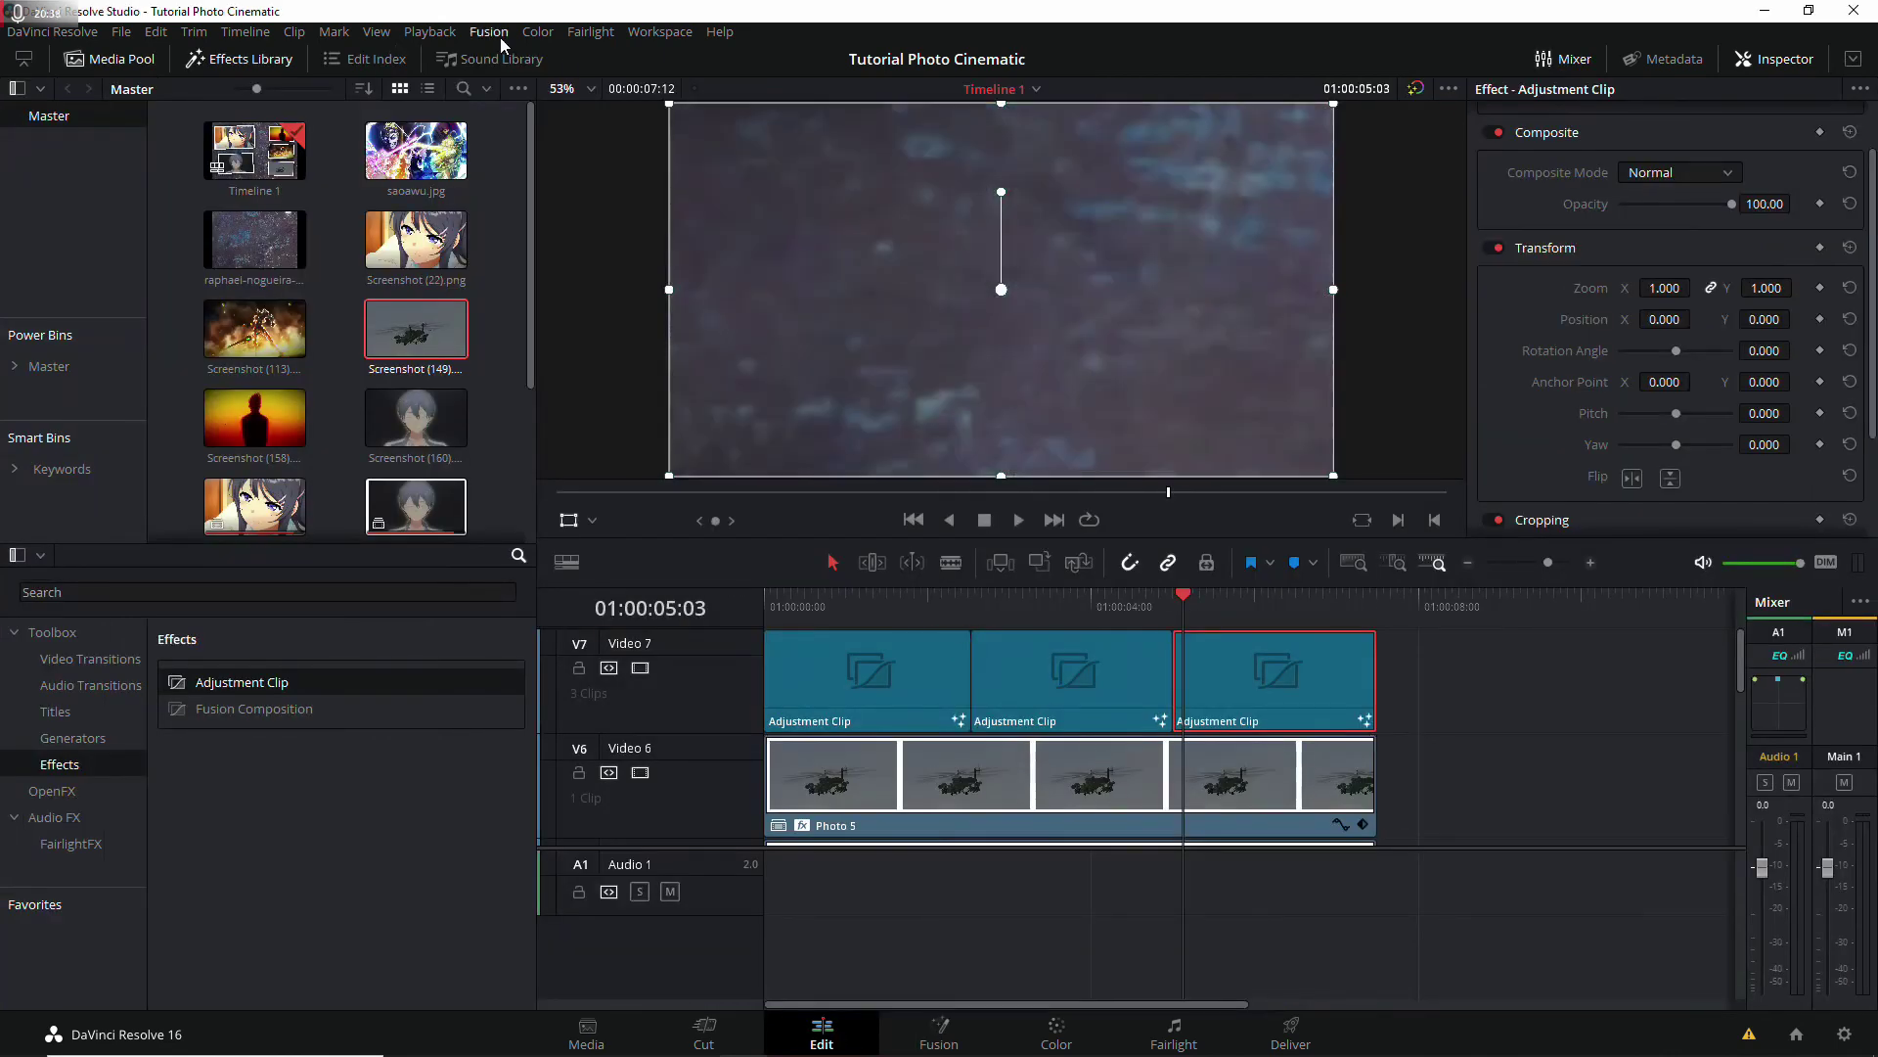
left_click(440, 41)
mouse_move(474, 101)
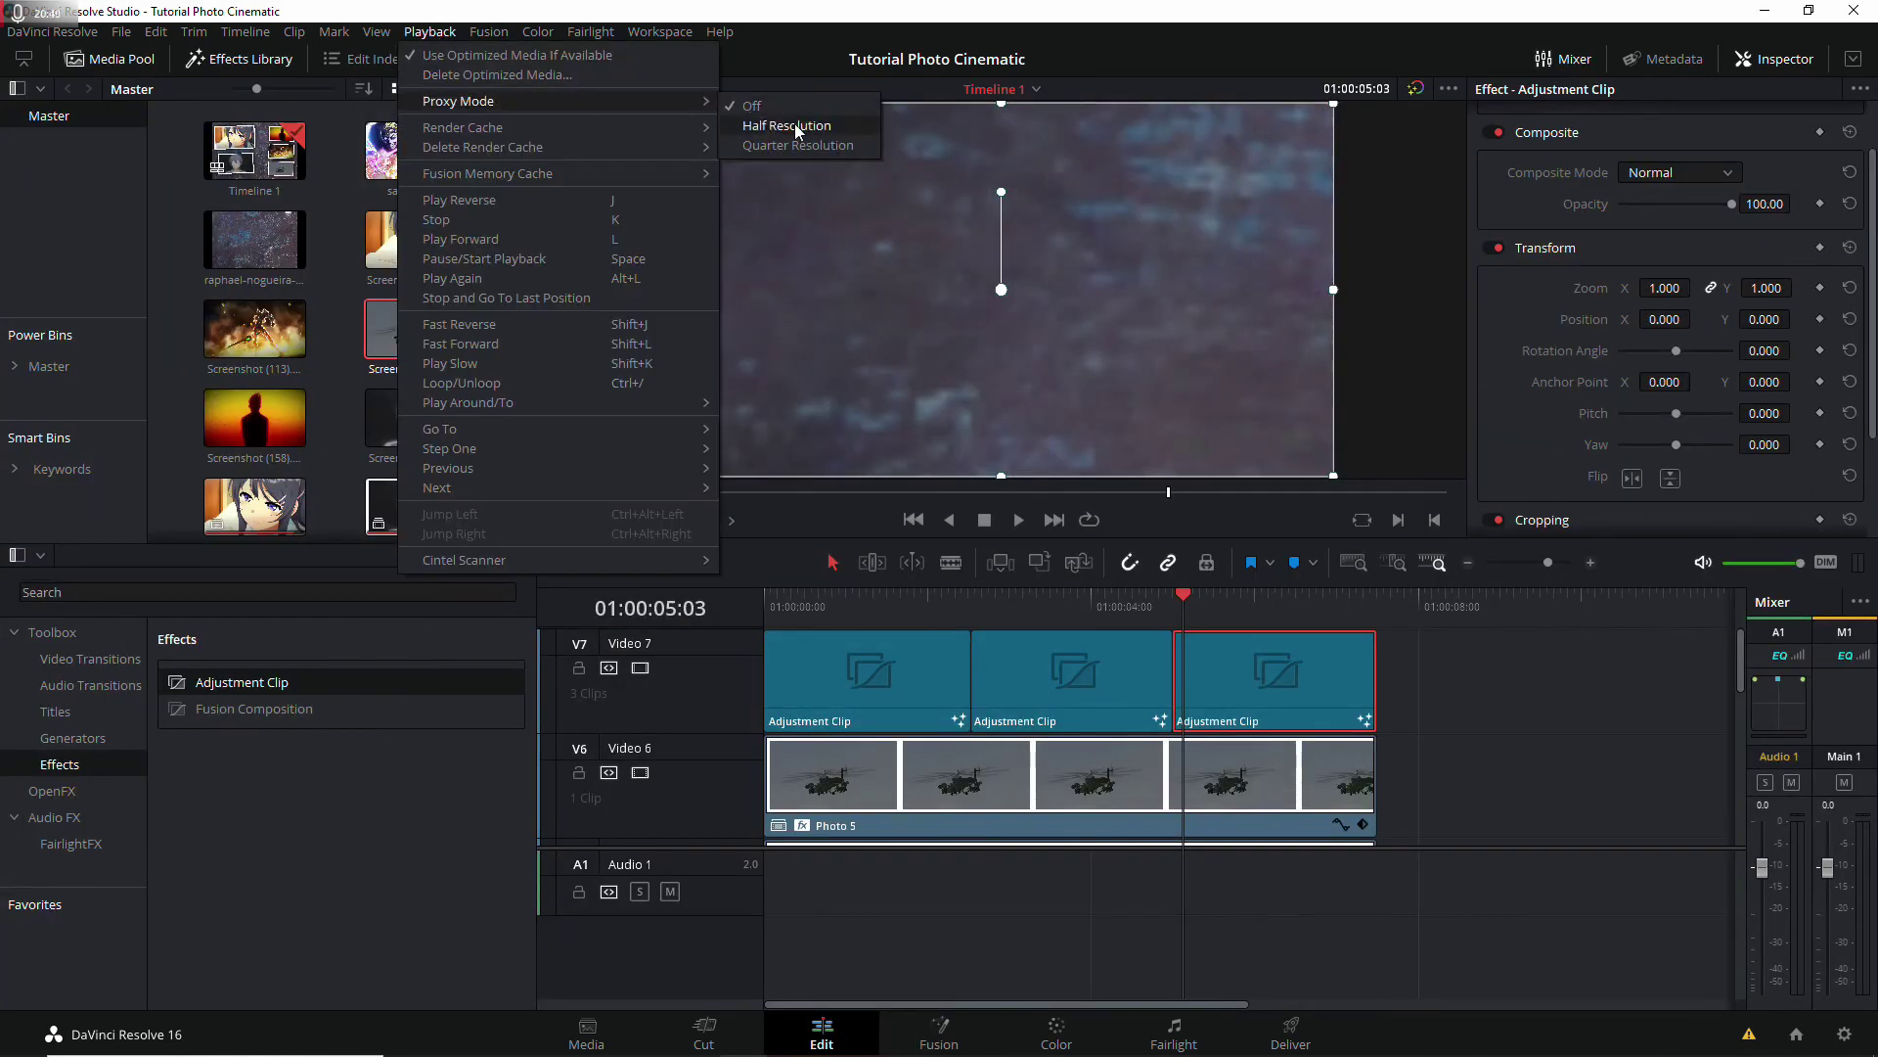
left_click(772, 146)
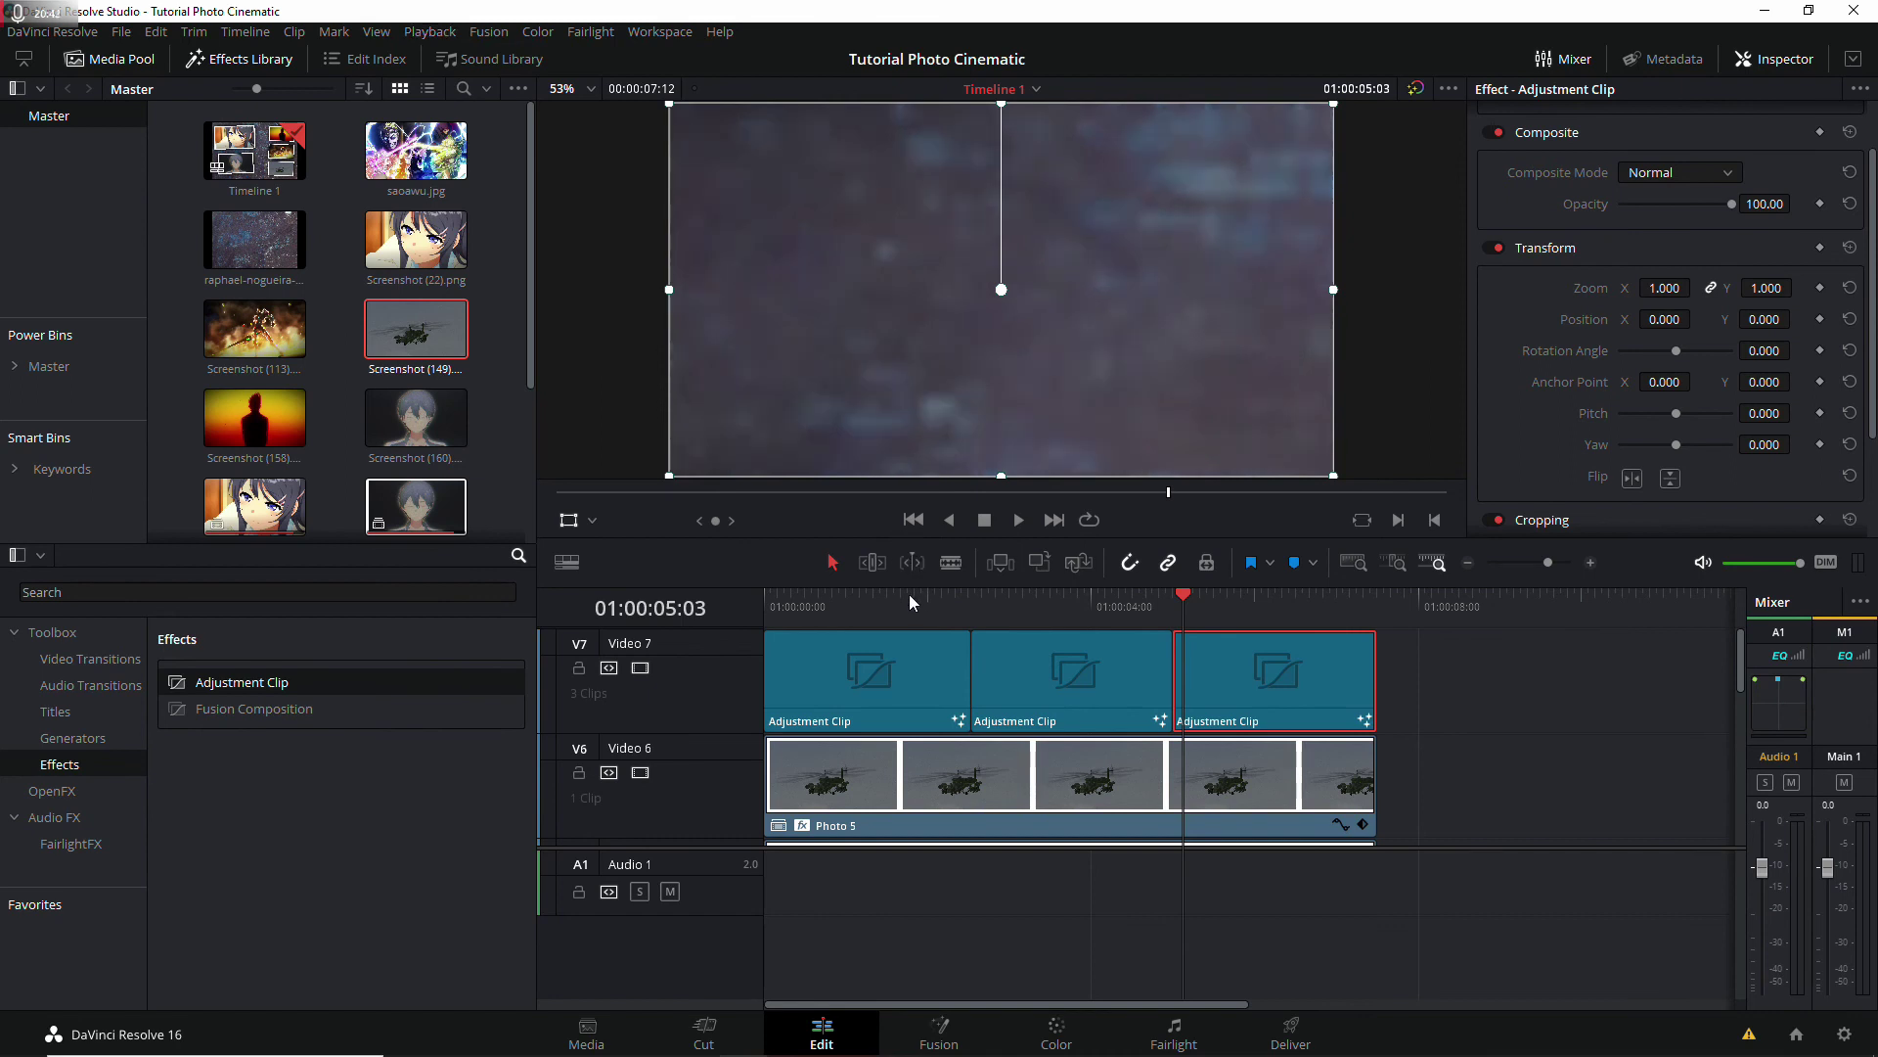
key("Home")
key("space")
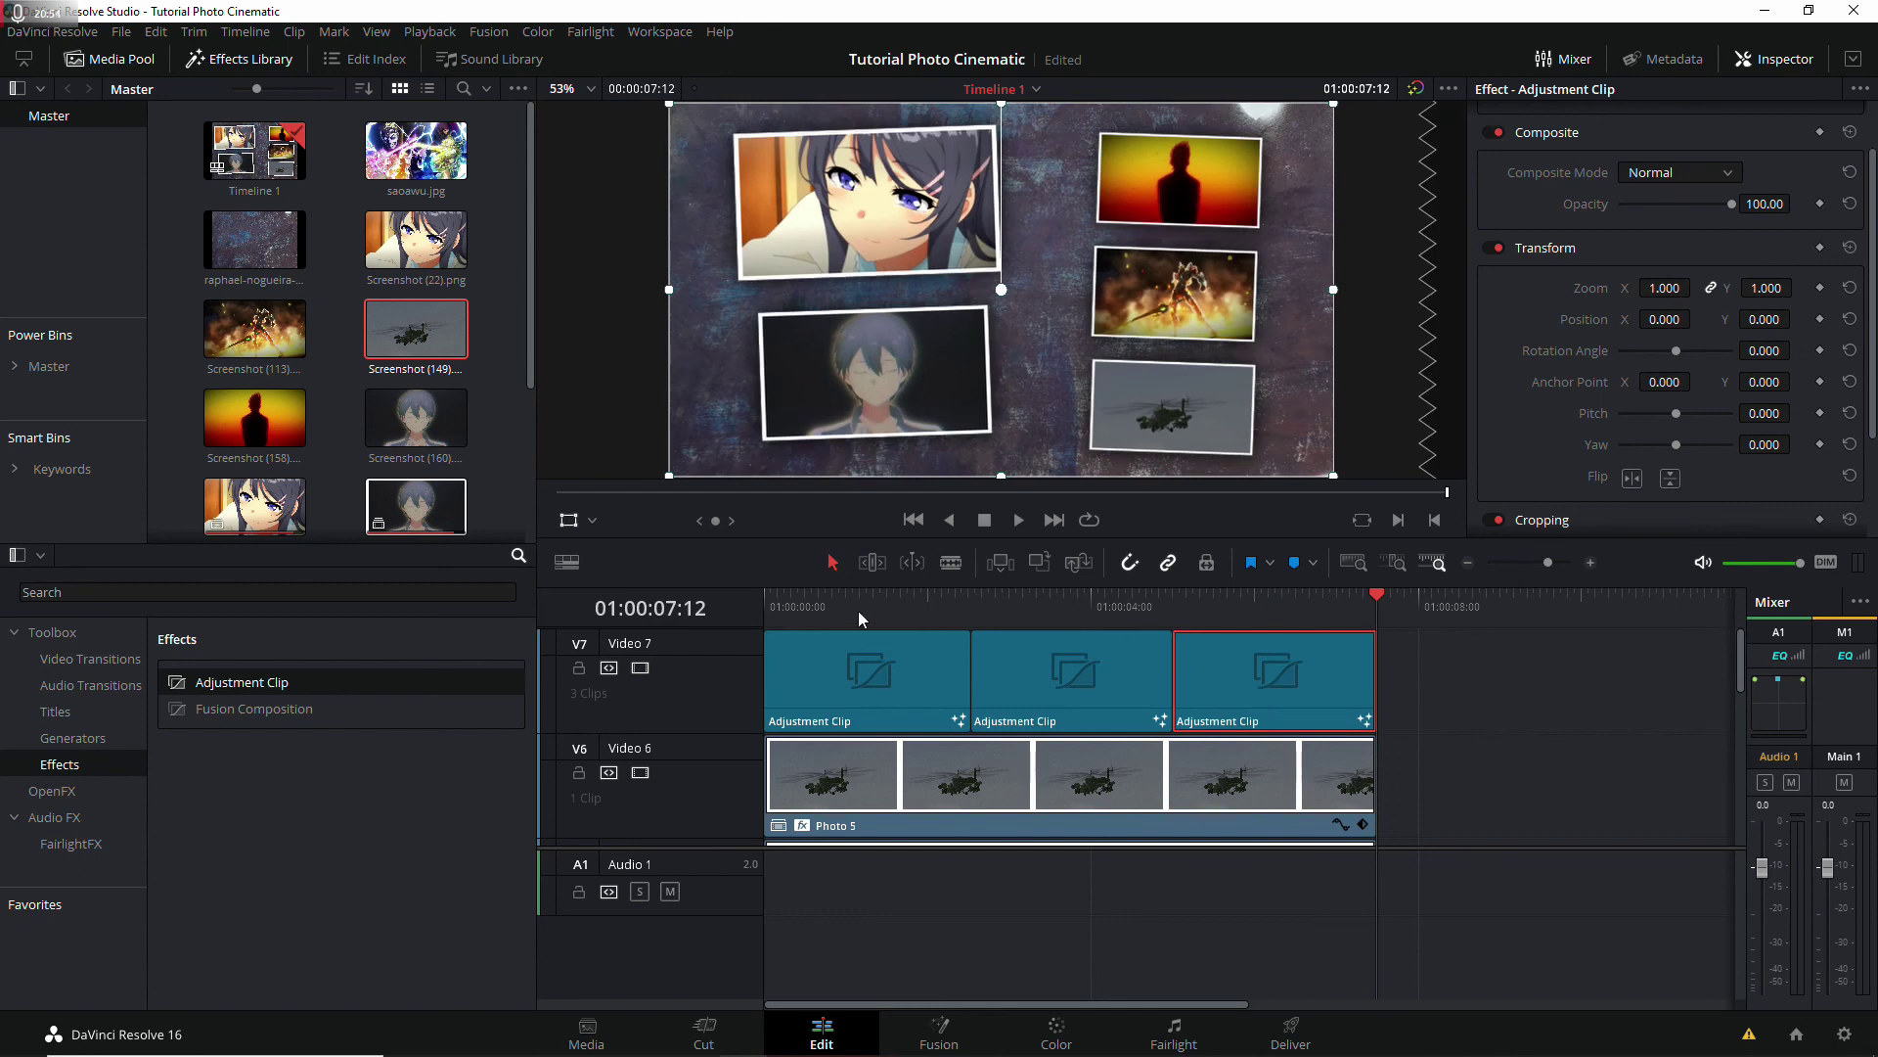
mouse_move(829, 608)
left_mouse_down()
mouse_move(1158, 616)
mouse_move(767, 608)
left_mouse_up()
left_click(956, 608)
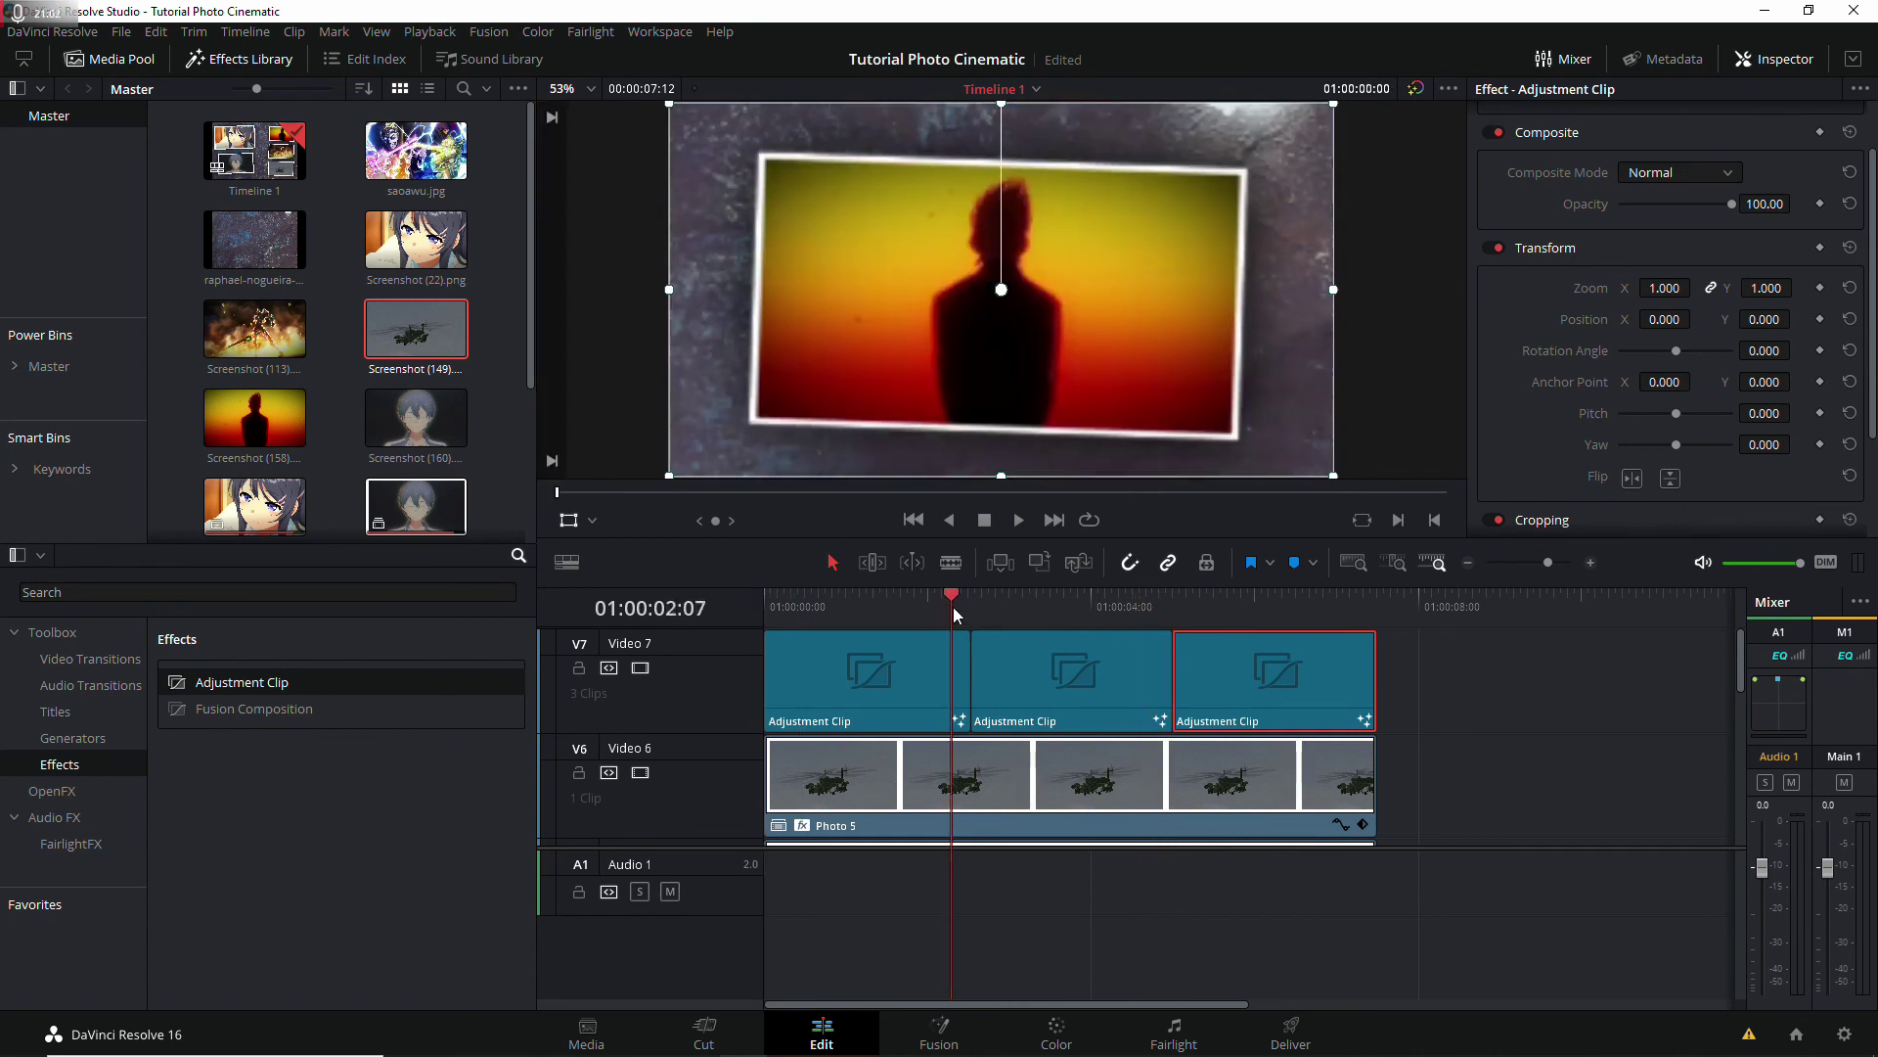
key("space")
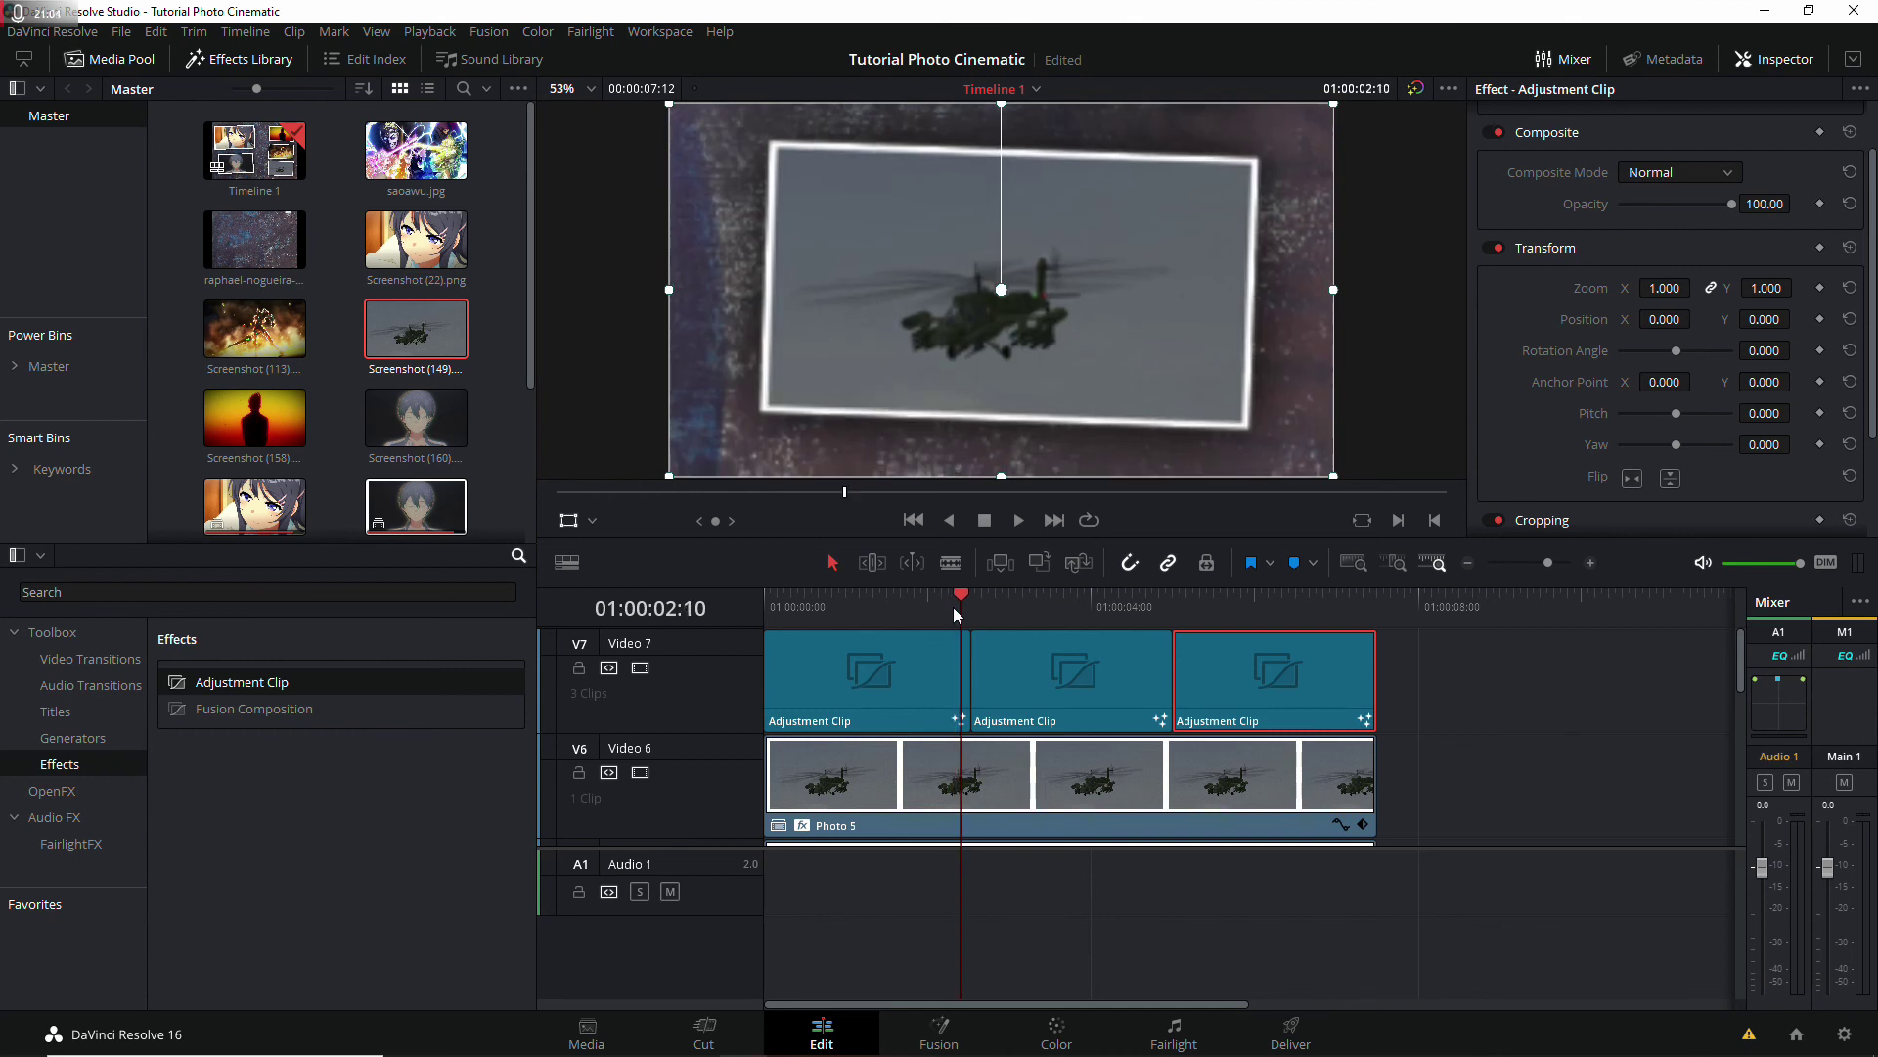
scroll(1497, 717, "down", 2)
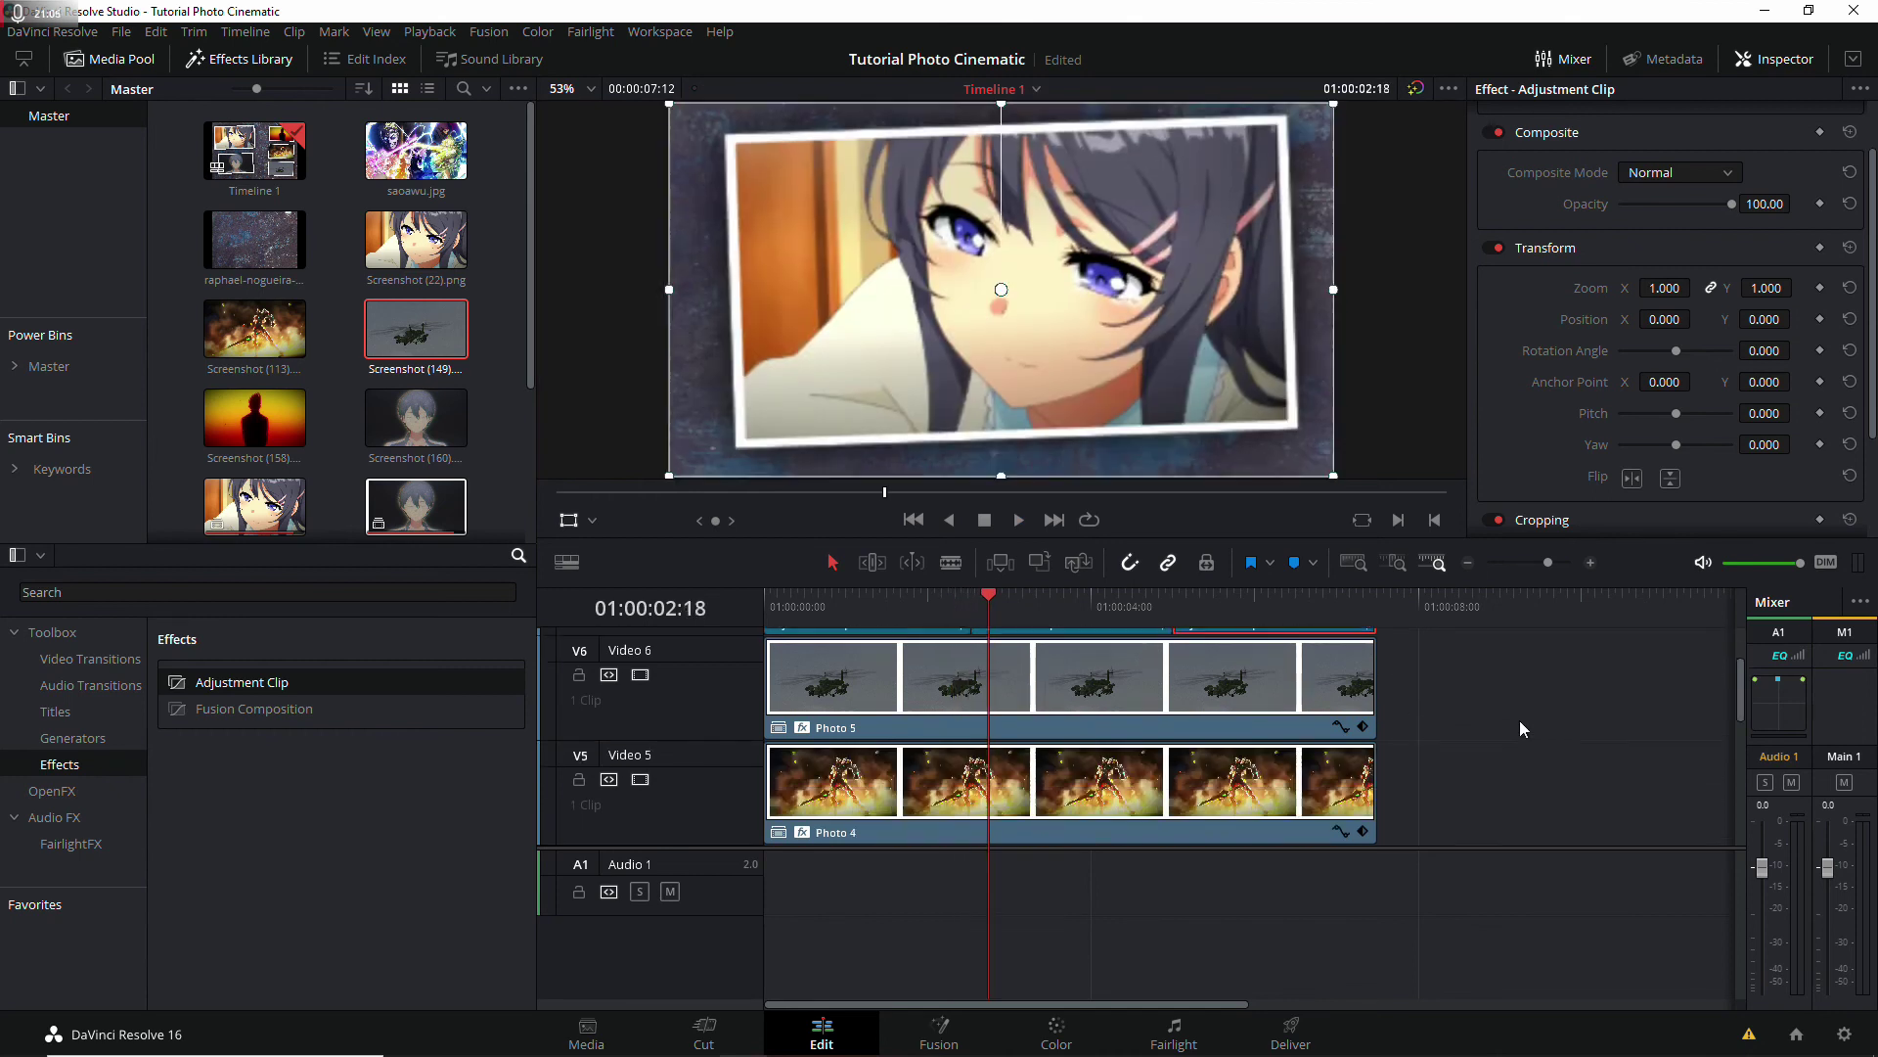
scroll(1516, 718, "down", 2)
scroll(1515, 716, "down", 2)
scroll(1515, 714, "down", 2)
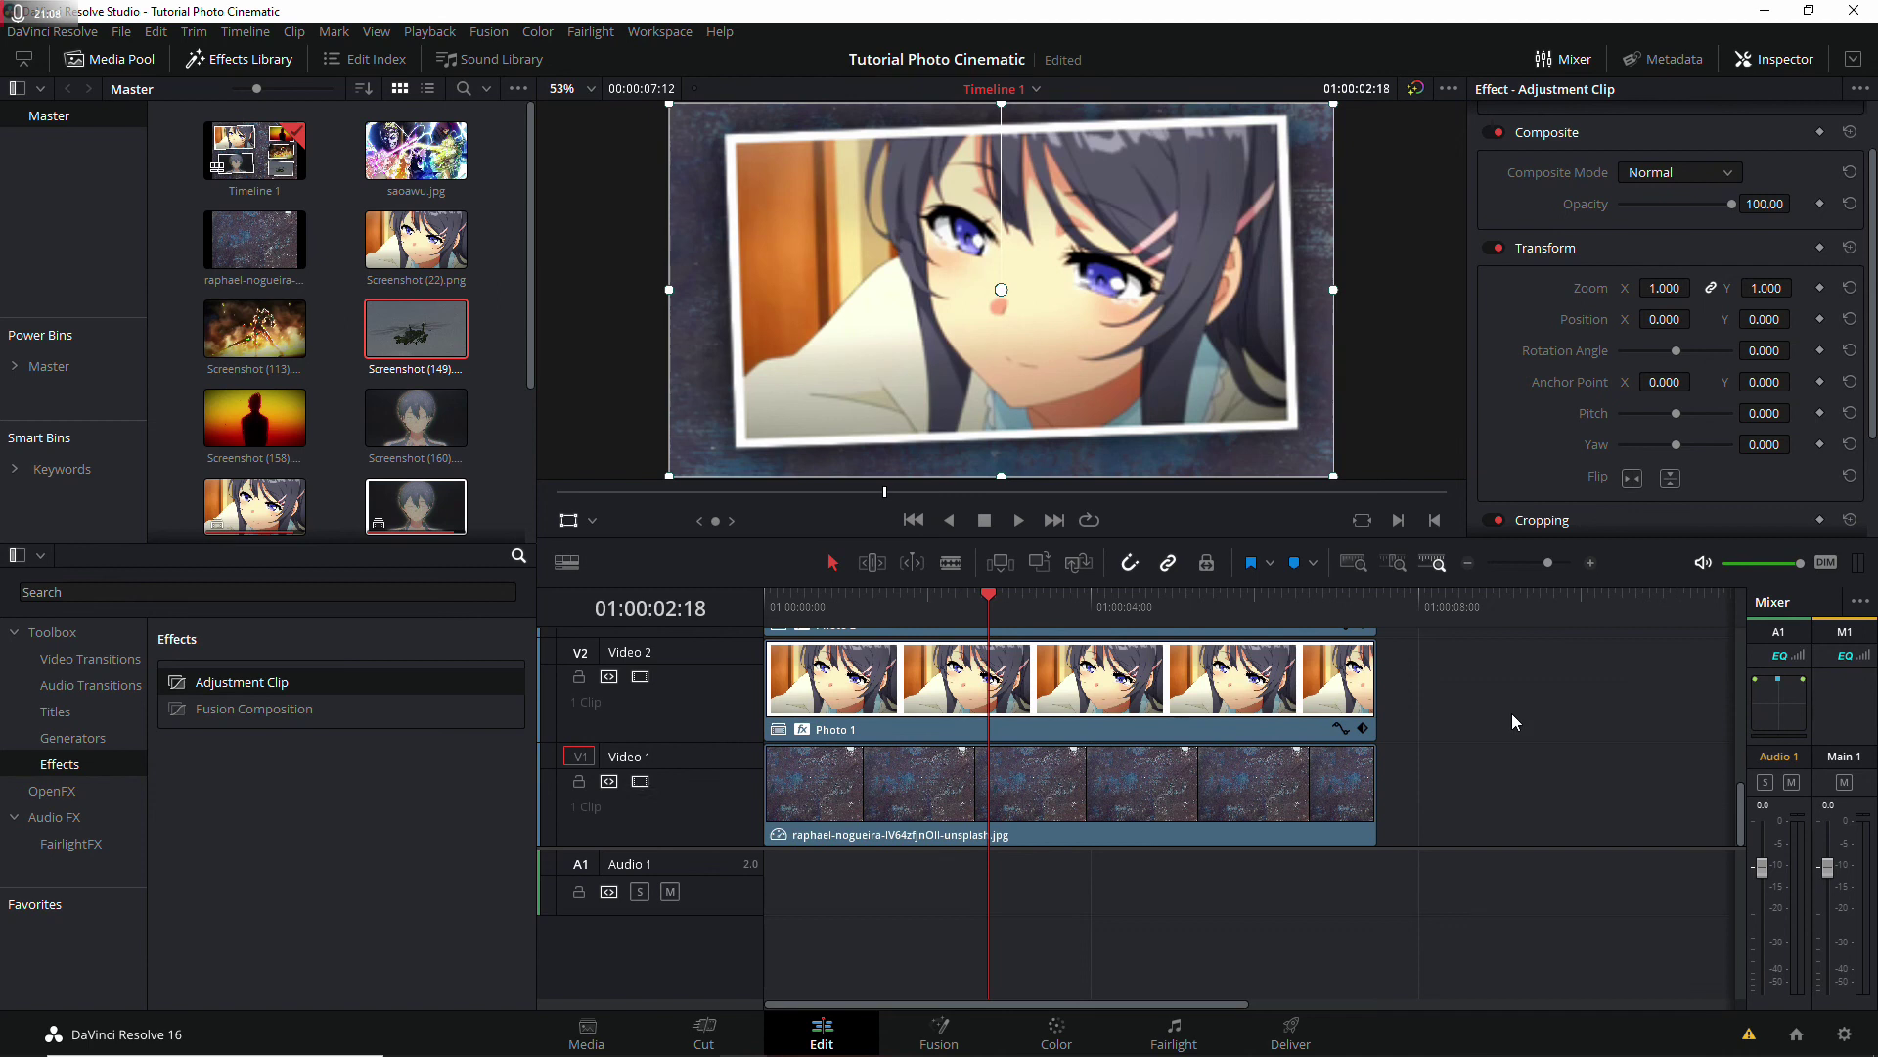
mouse_move(1487, 800)
left_mouse_down()
mouse_move(898, 778)
mouse_move(939, 768)
left_mouse_up()
scroll(944, 763, "down", 1)
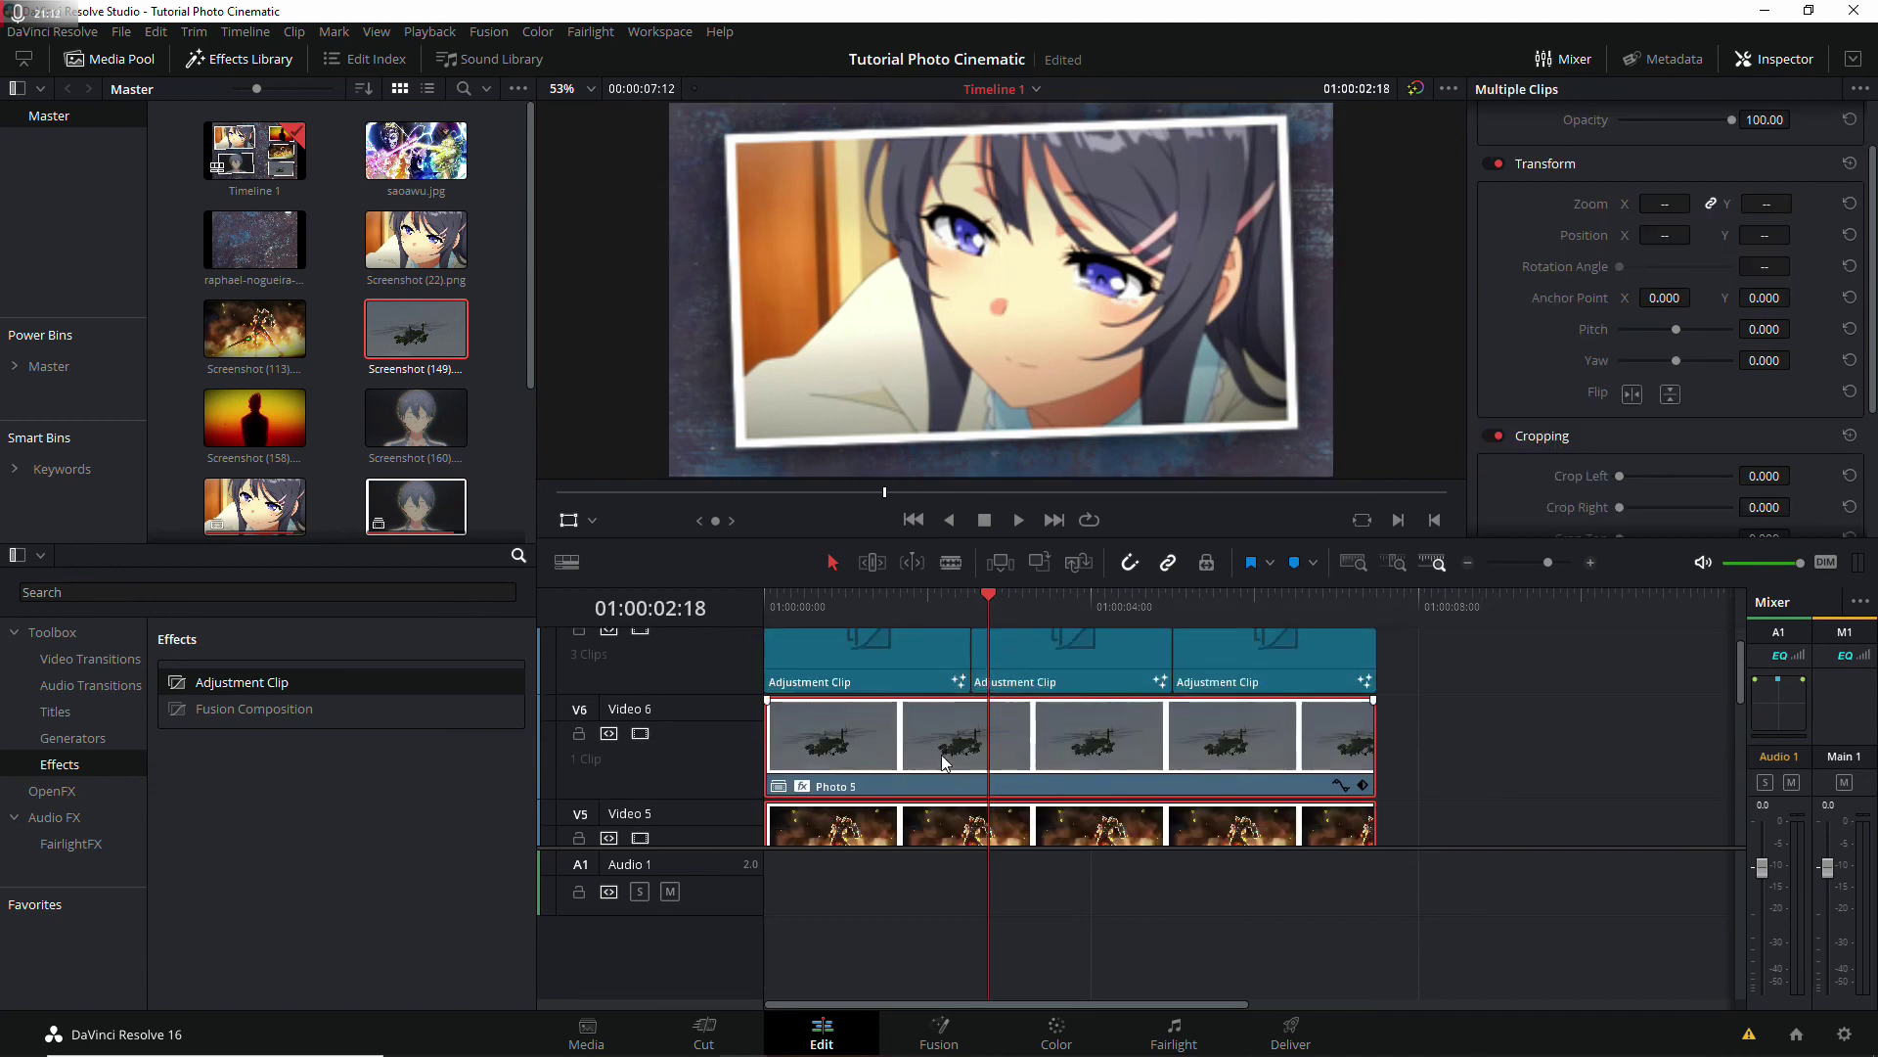
scroll(1537, 697, "up", 1)
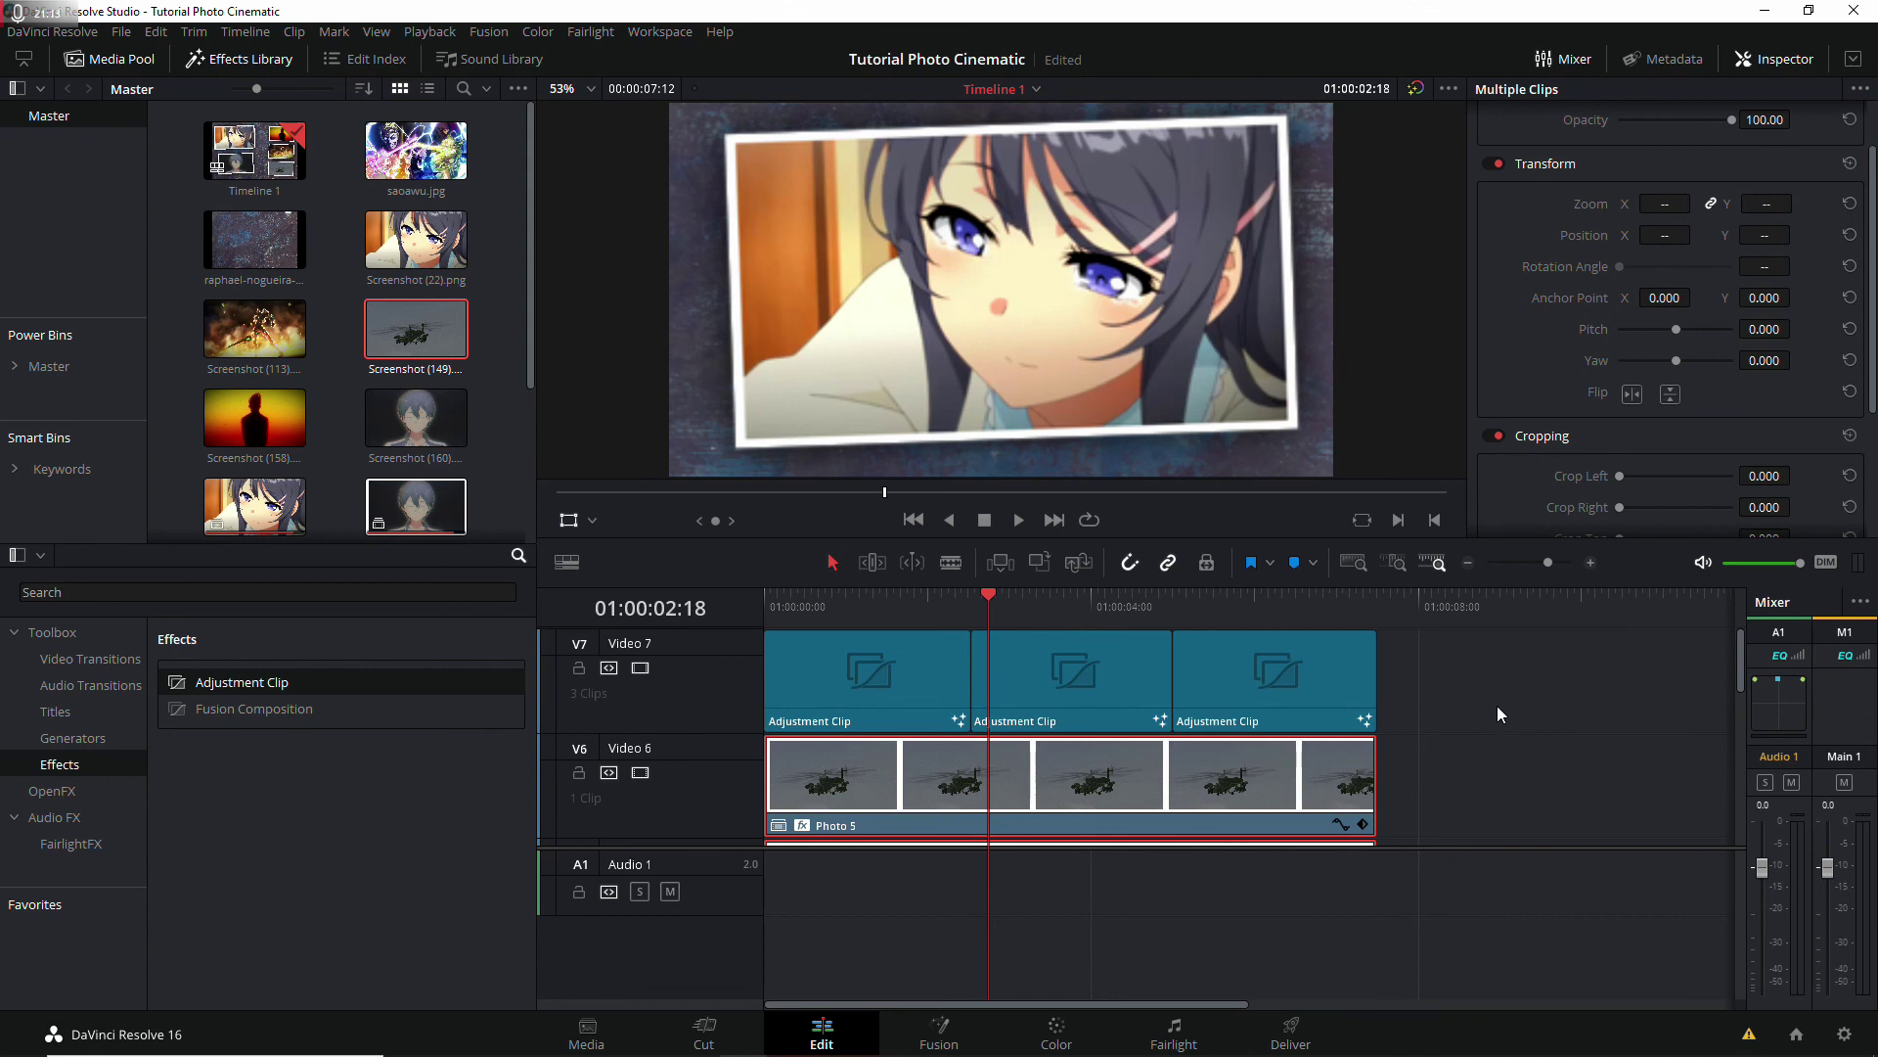
right_click(685, 698)
Step: Add a Video 8 track and stretch an Adjustment Clip on it across the whole sequence
left_click(718, 707)
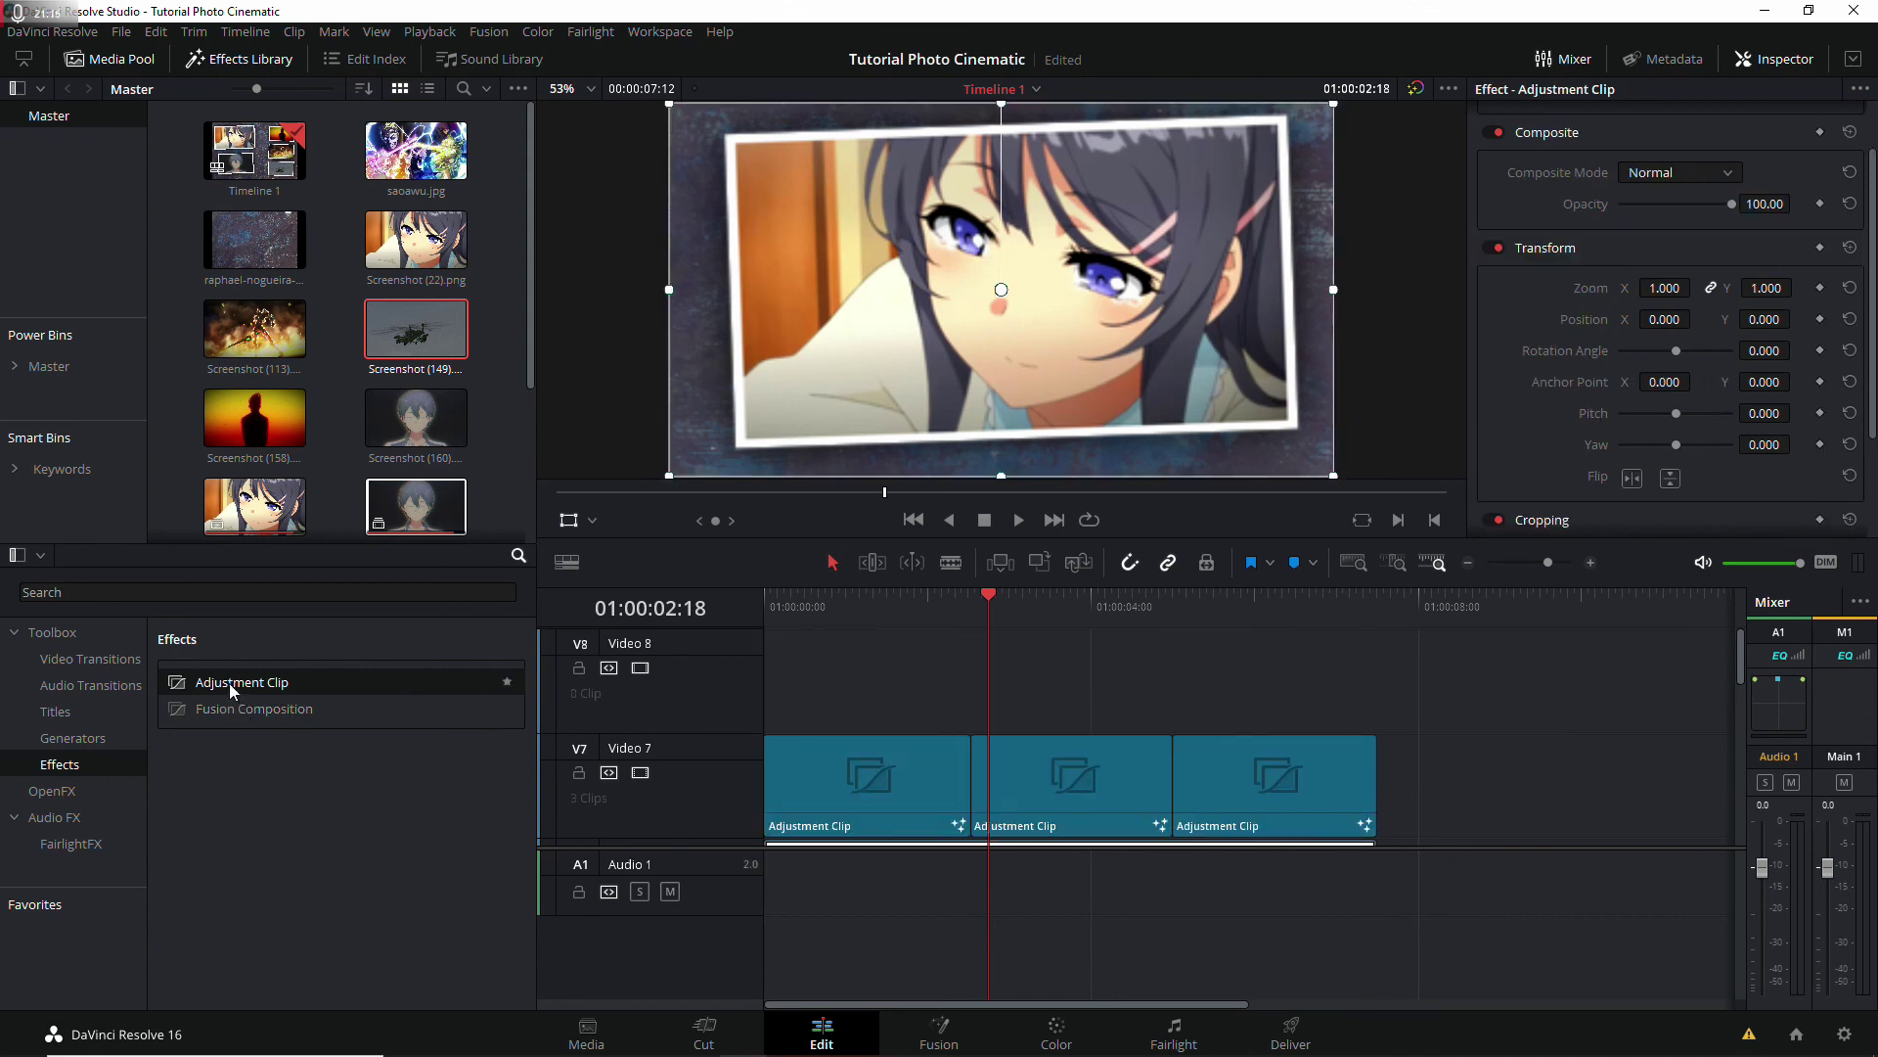
left_click_drag(229, 683, 898, 685)
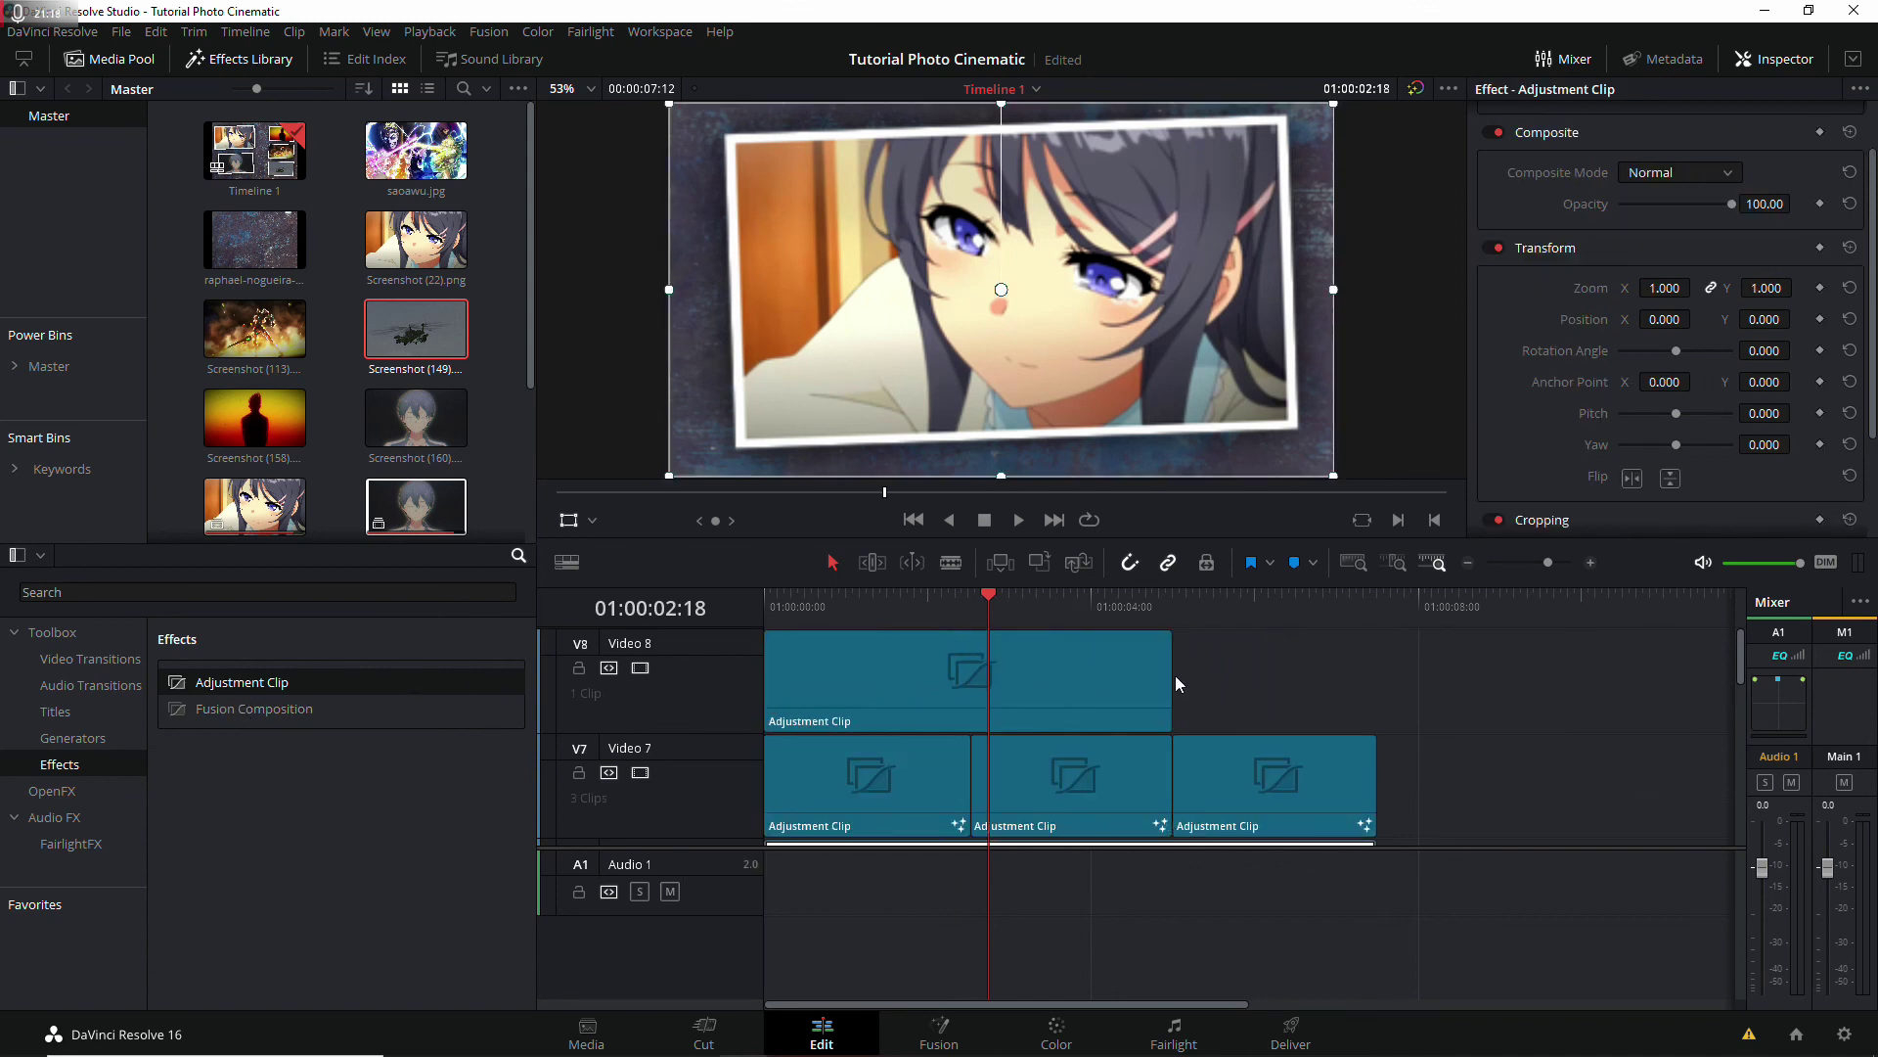
left_click_drag(1172, 675, 1373, 698)
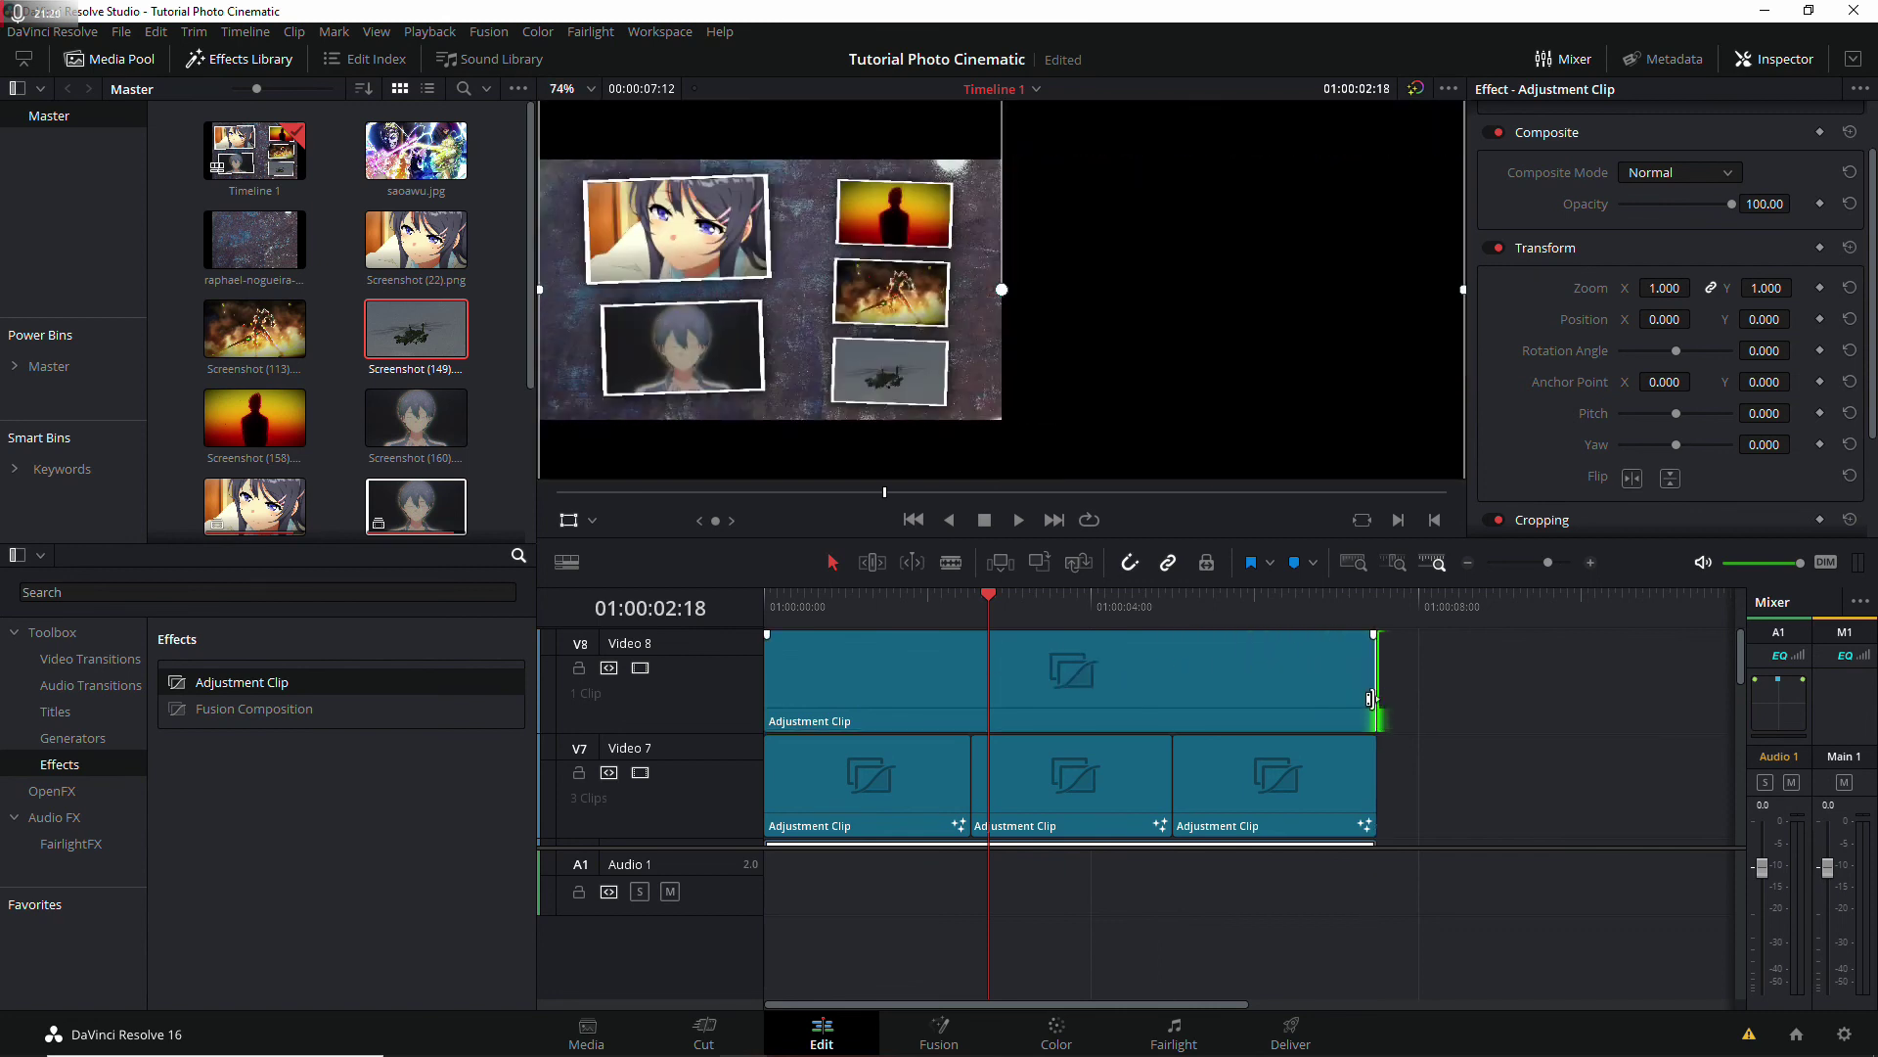
left_click(1211, 685)
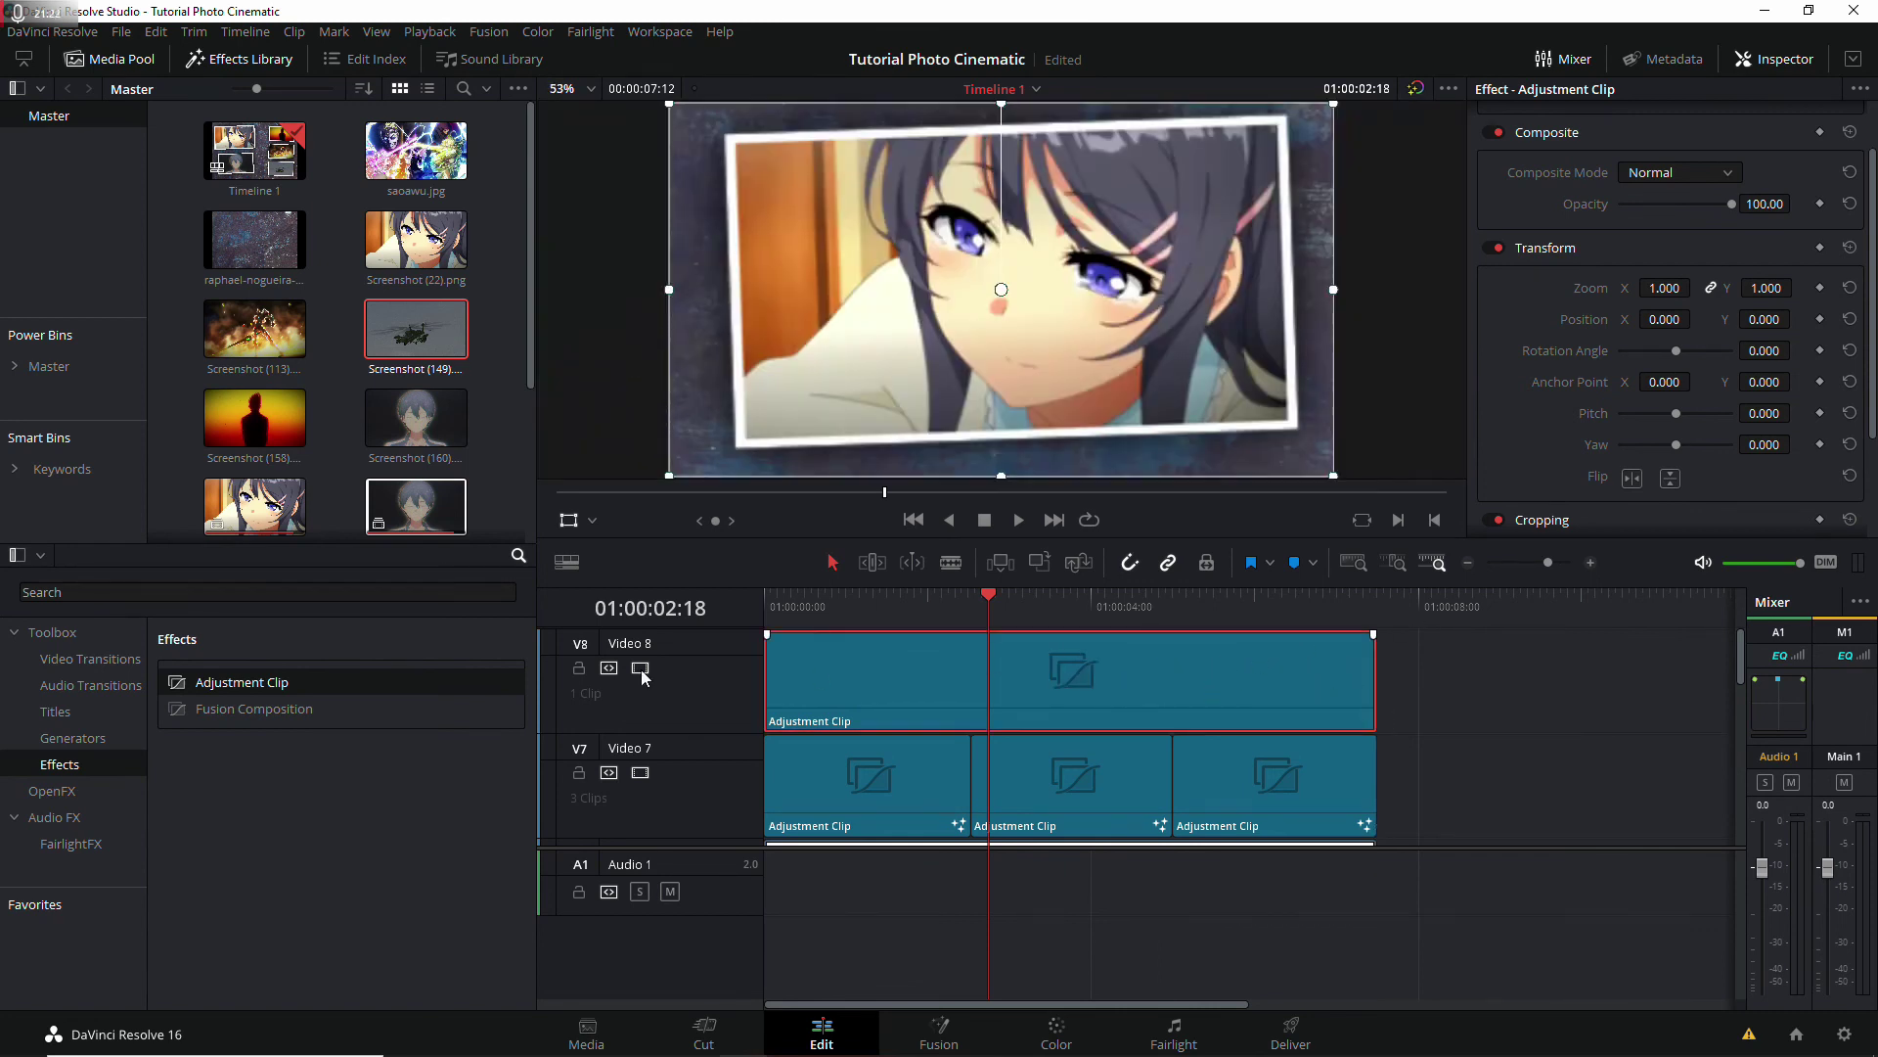
left_click(51, 795)
Step: Search OpenFX for 'came' and apply Camera Shake to the Video 8 adjustment clip
left_click(273, 592)
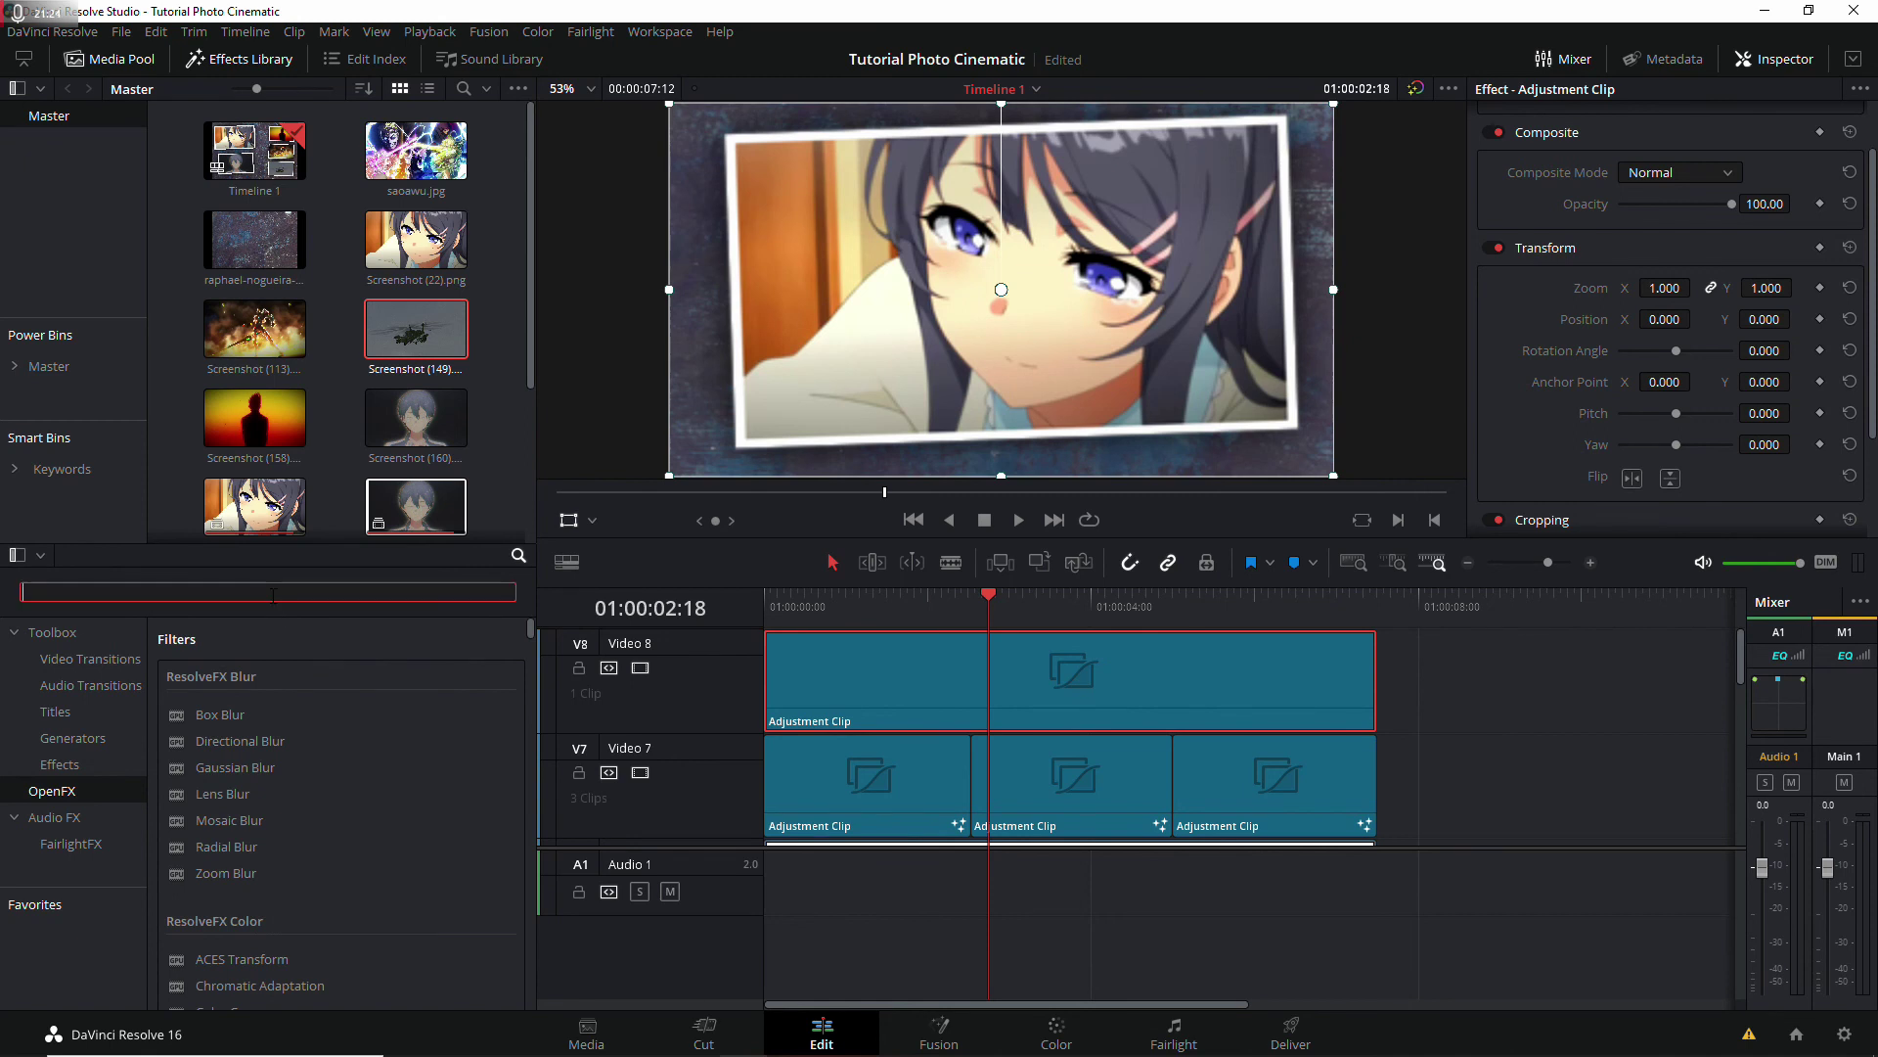
type("ca")
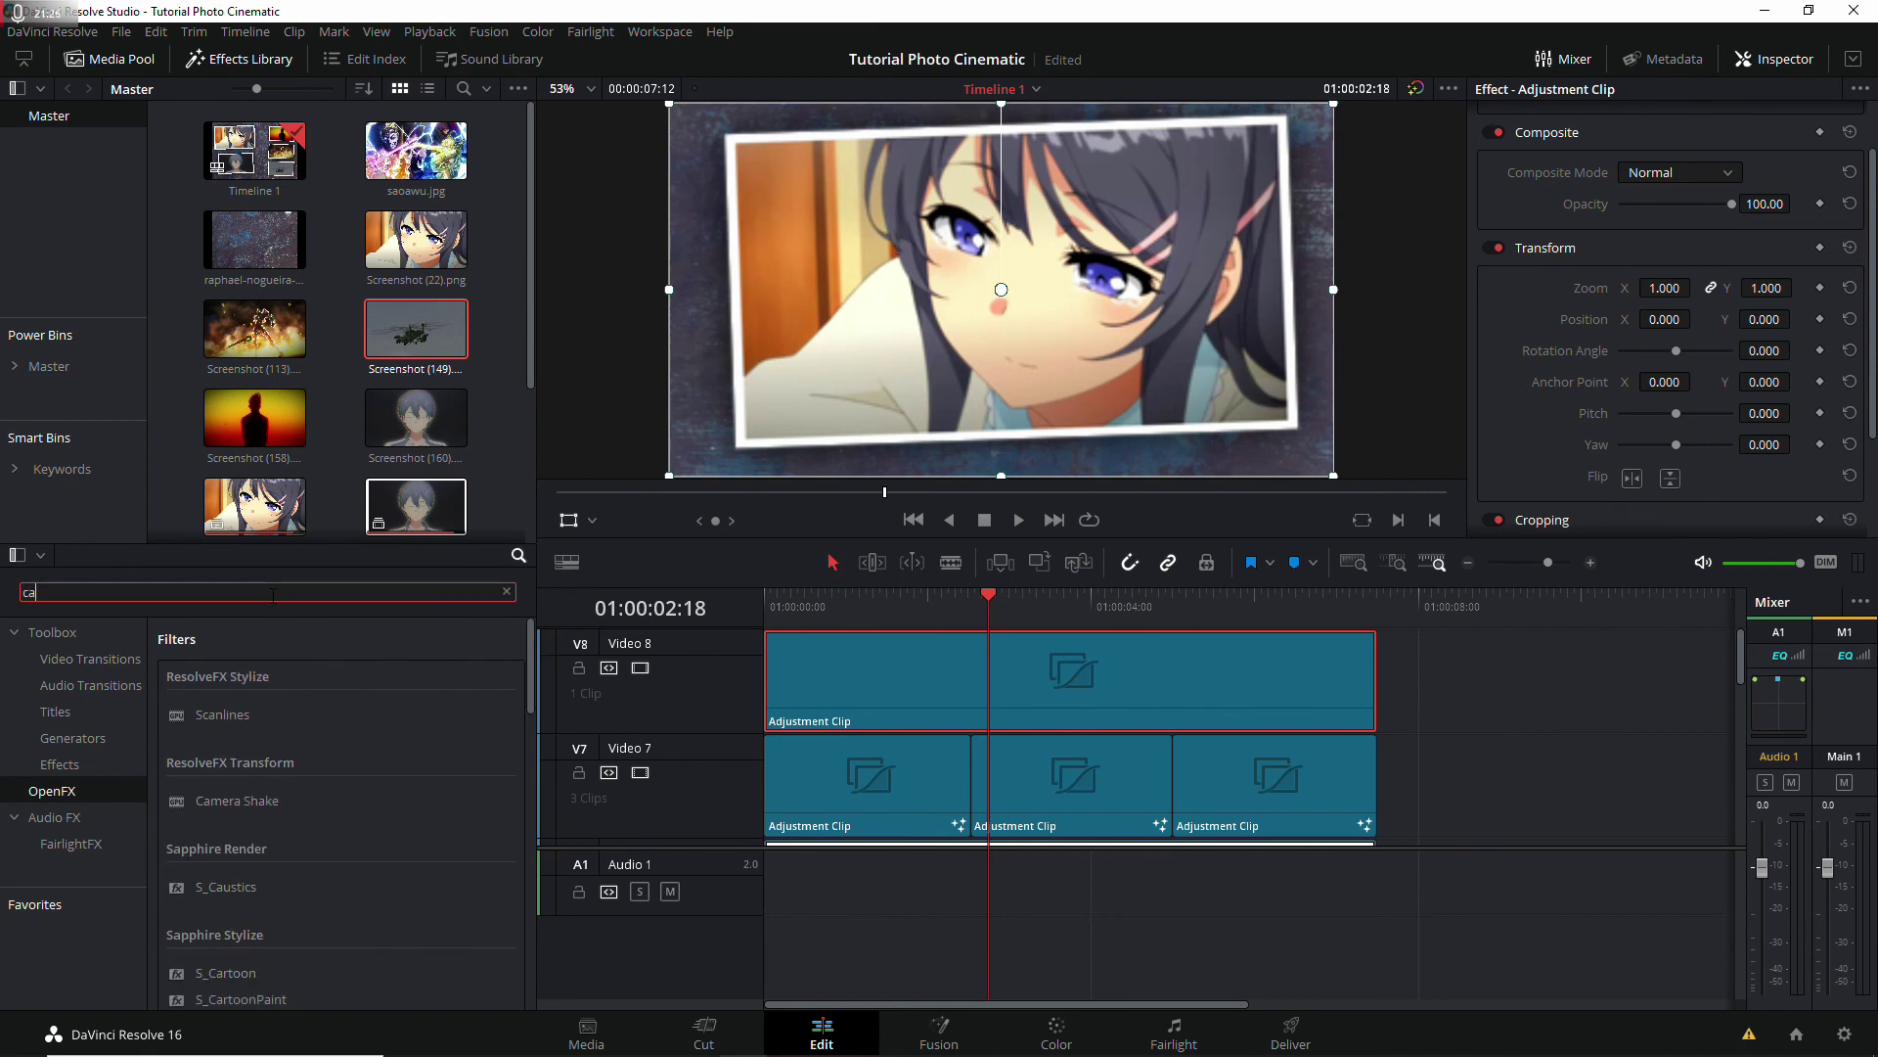
type("ma")
key("BackSpace")
type("e")
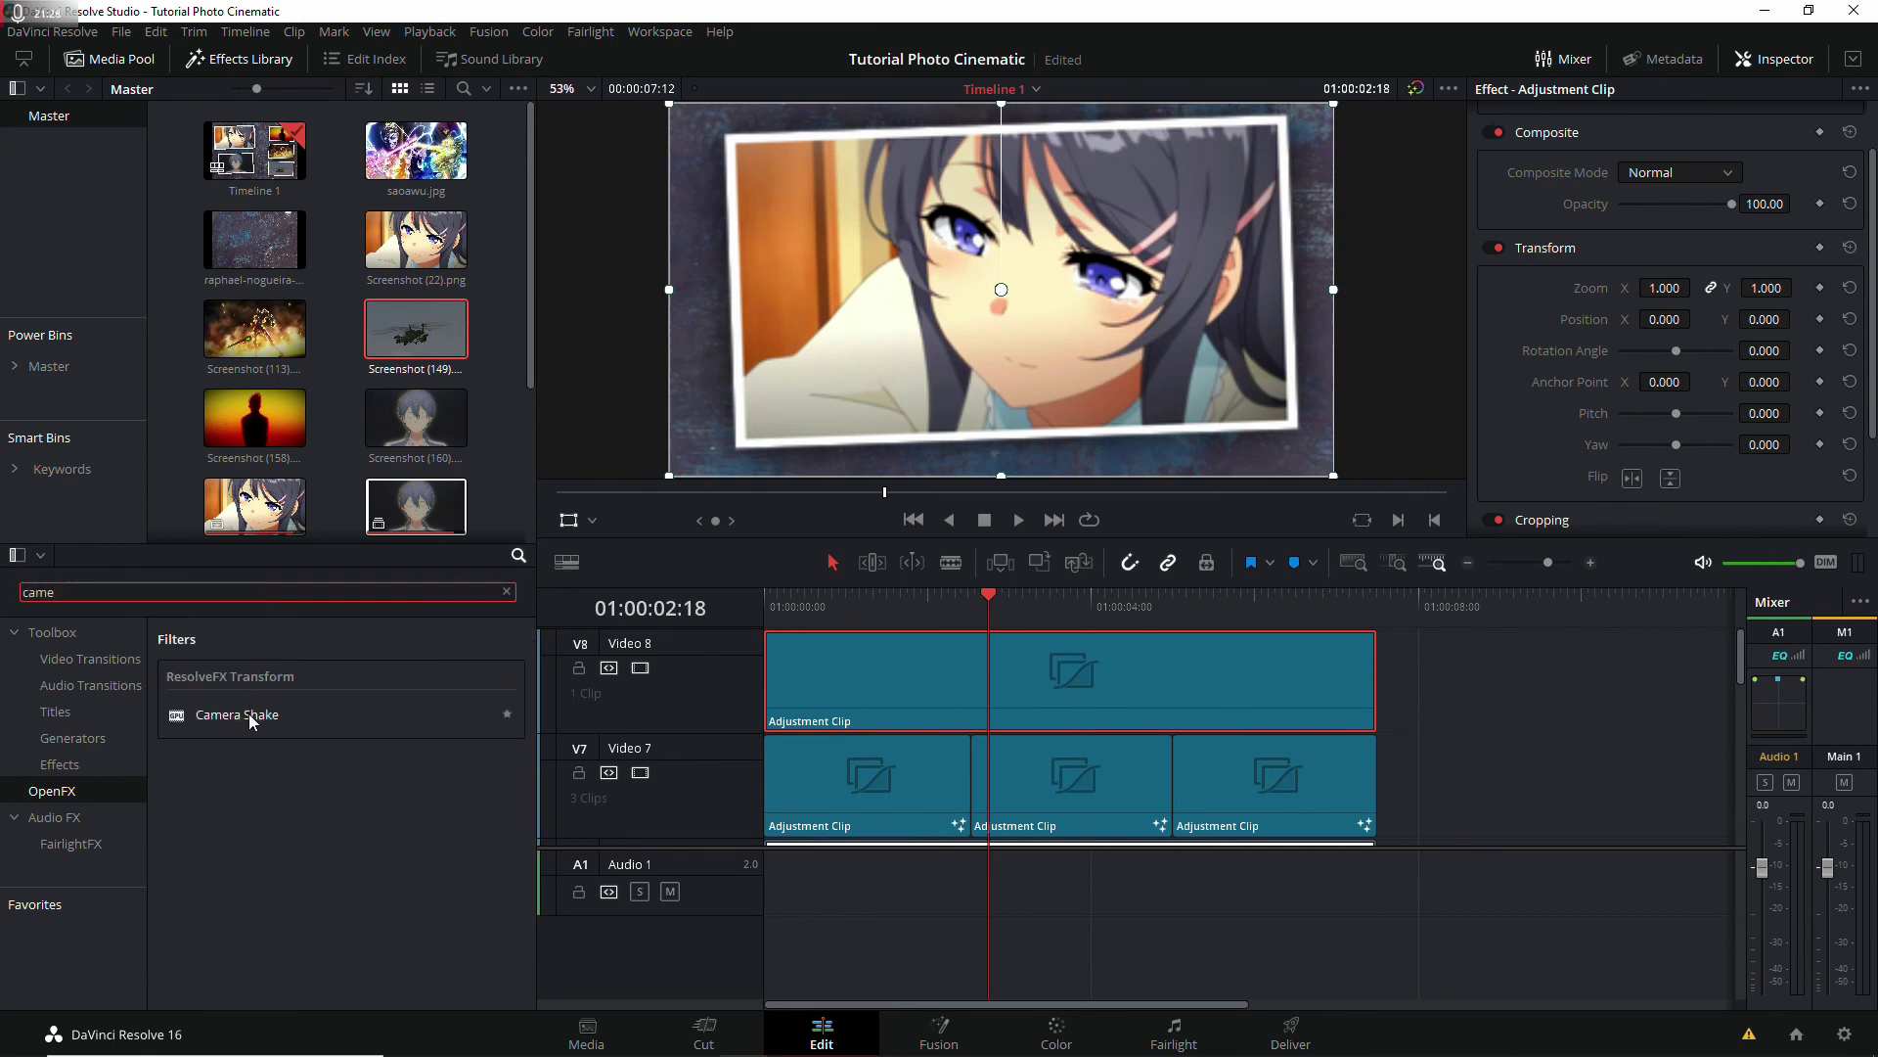
left_click_drag(250, 716, 908, 679)
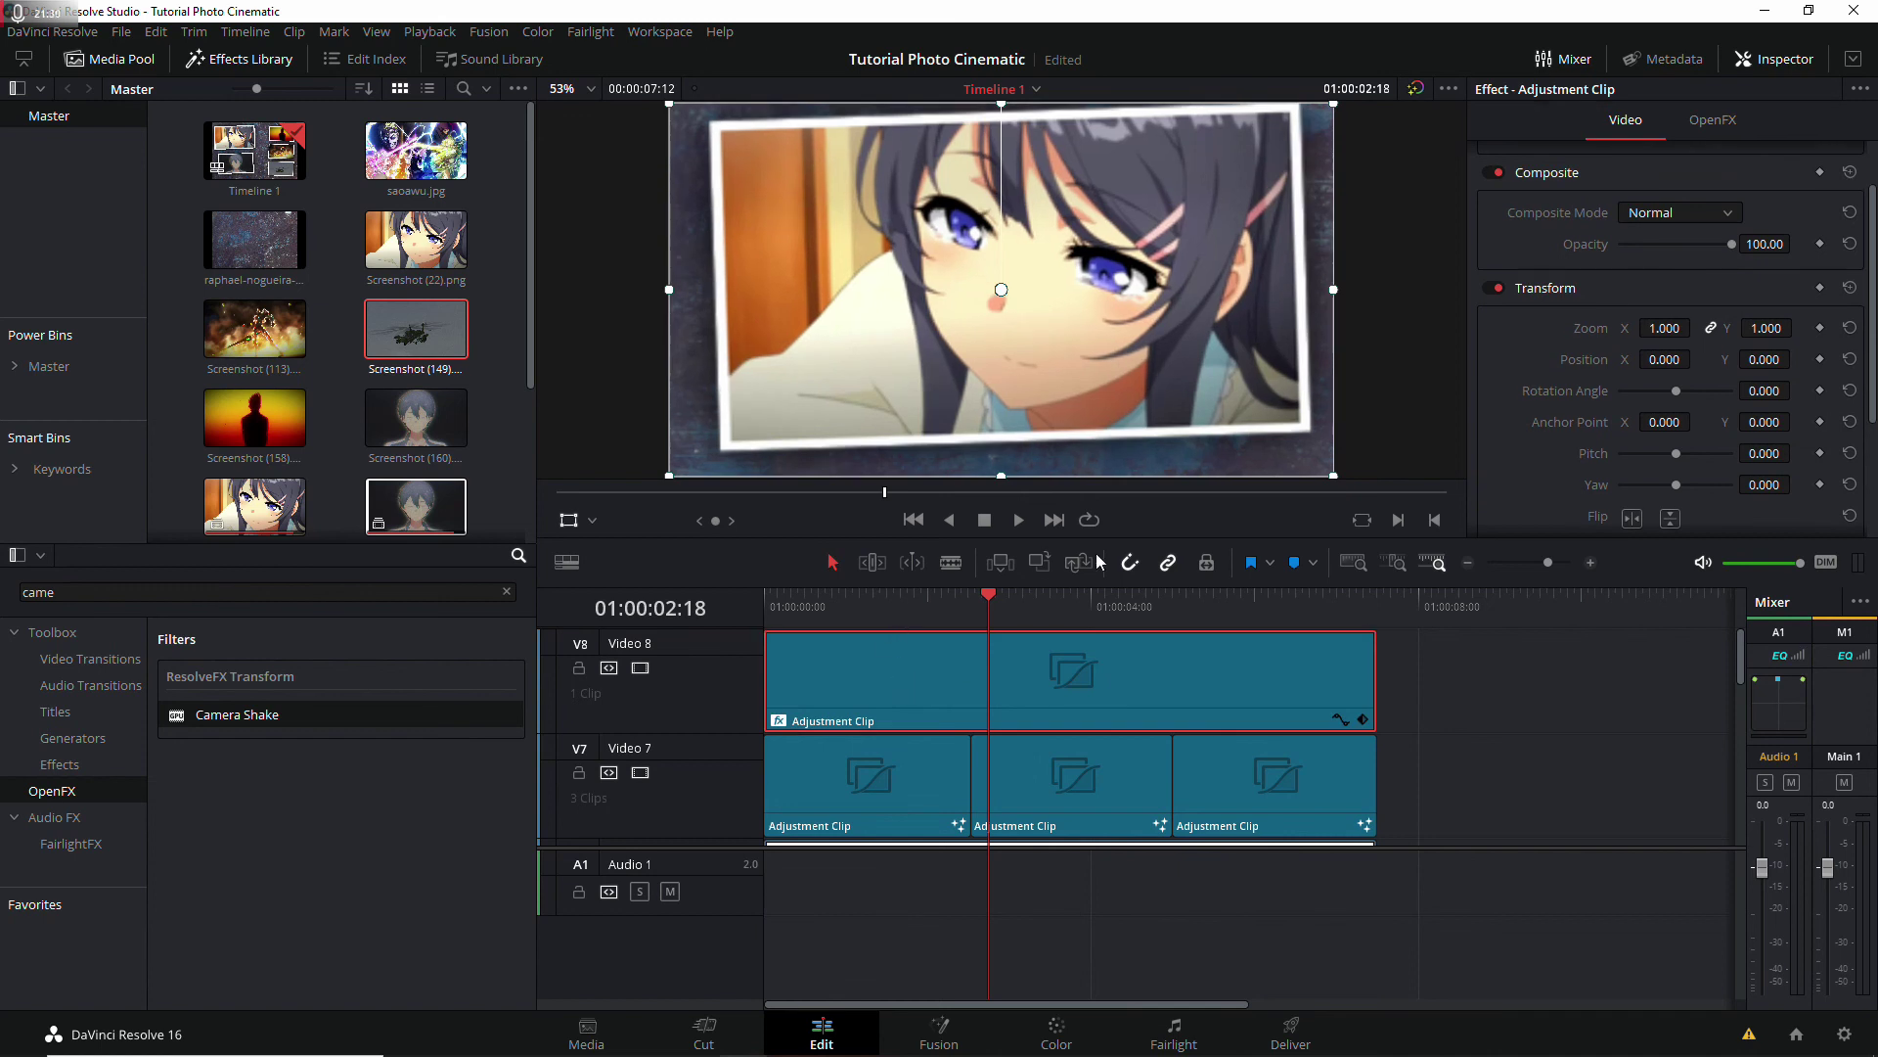
Step: Set Camera Shake's Zoom to Crop to 0.035
left_click(1727, 128)
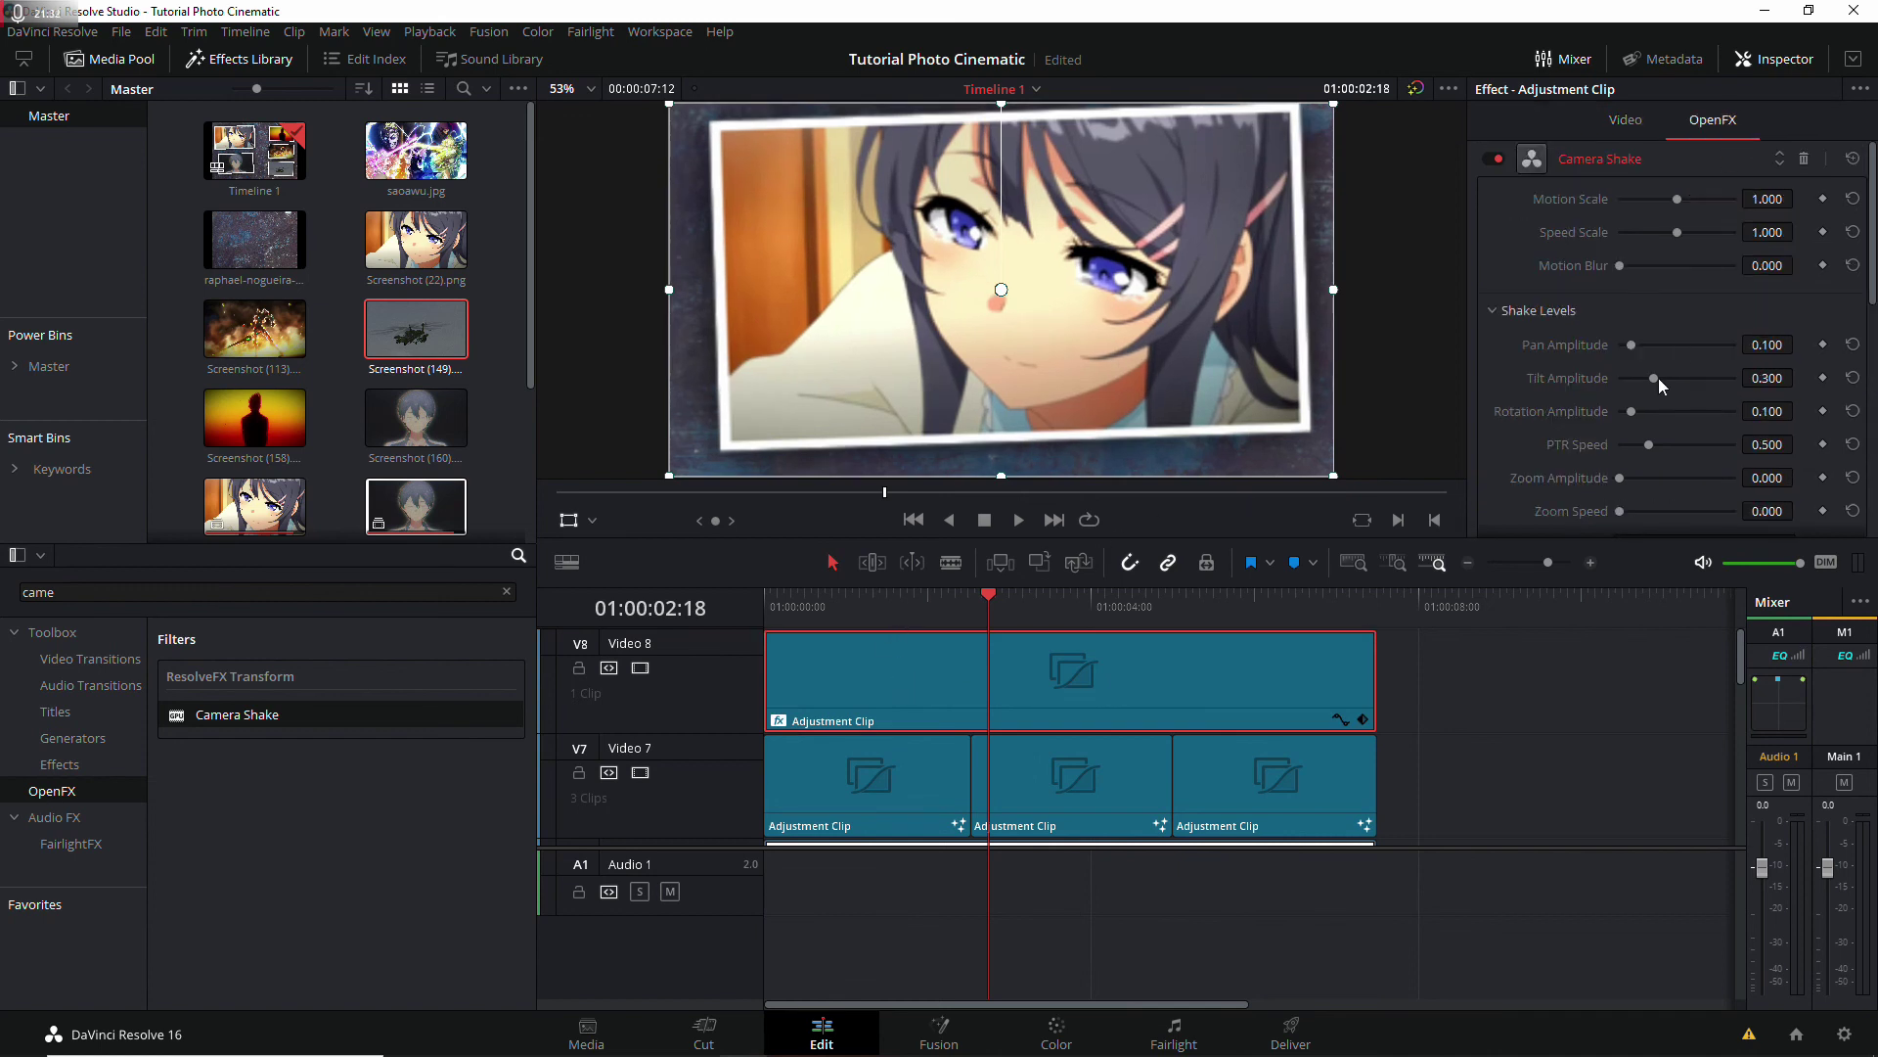
scroll(1658, 377, "down", 5)
scroll(1669, 417, "up", 1)
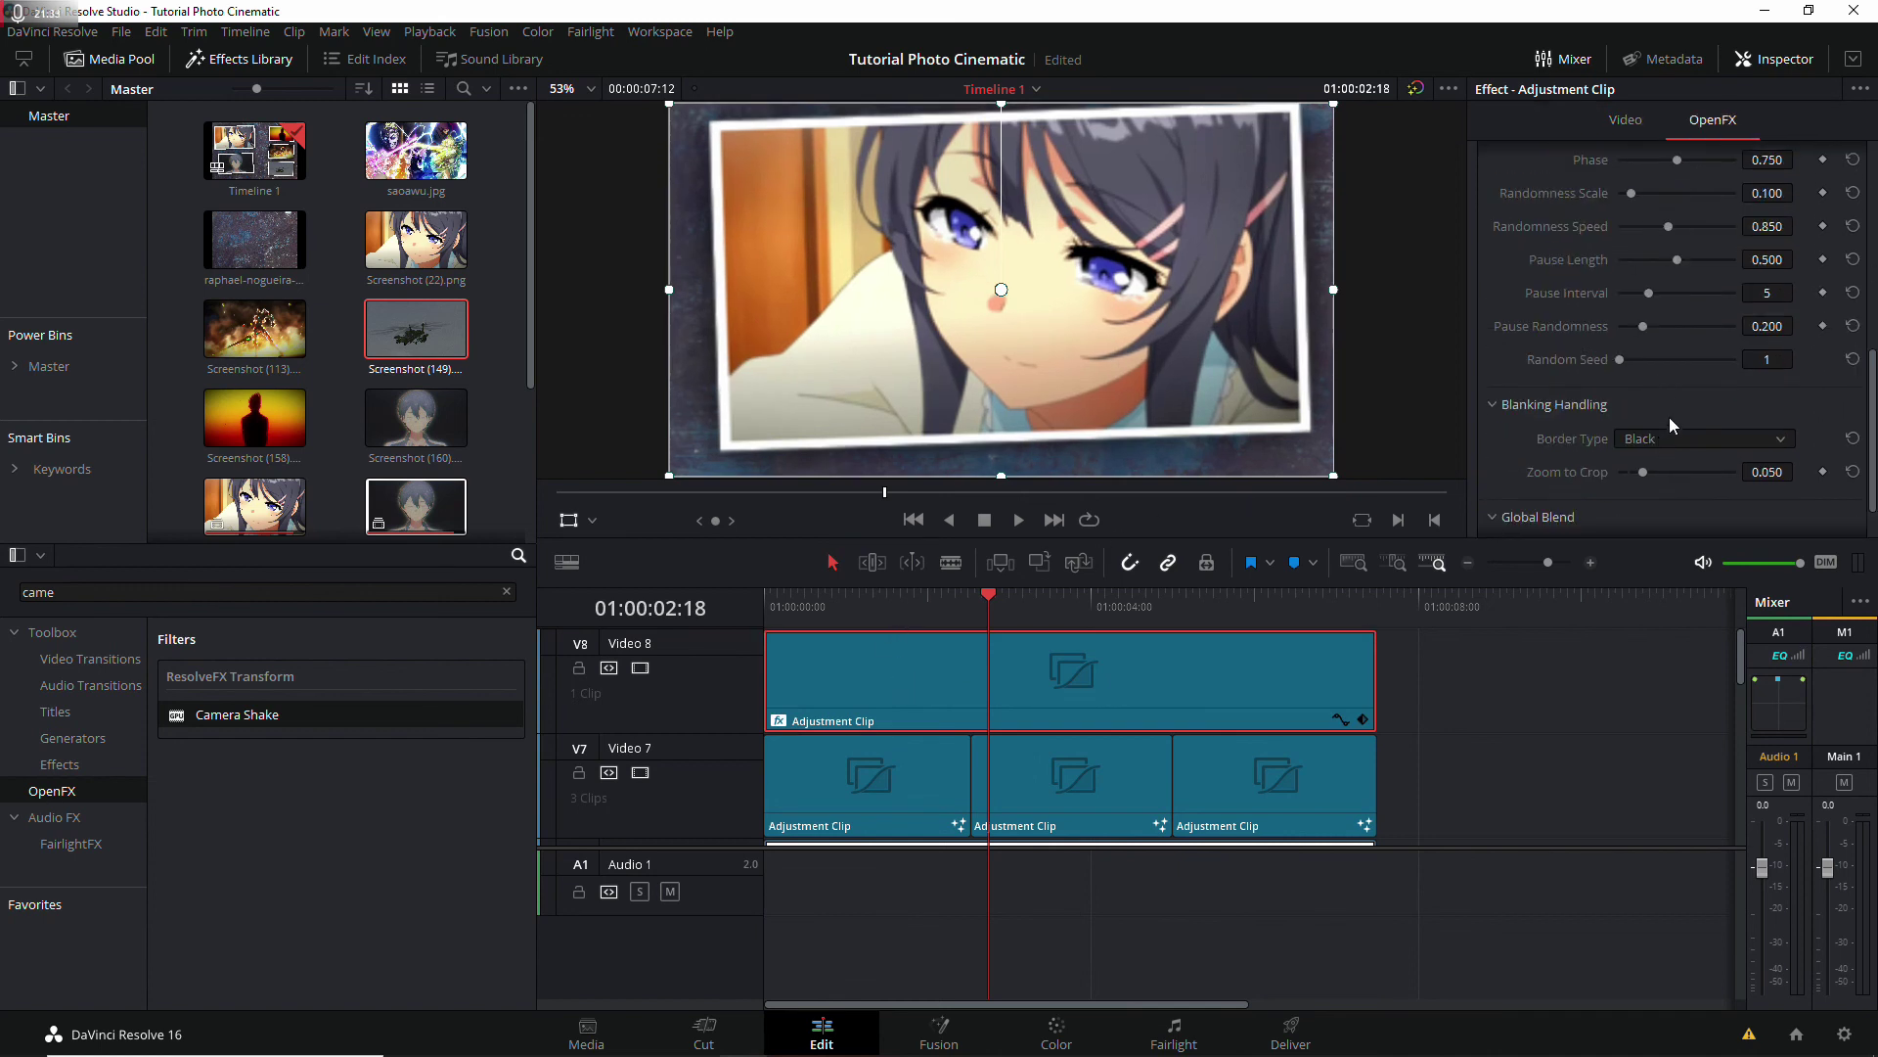
left_click(1767, 470)
key("BackSpace")
type("2")
key("Return")
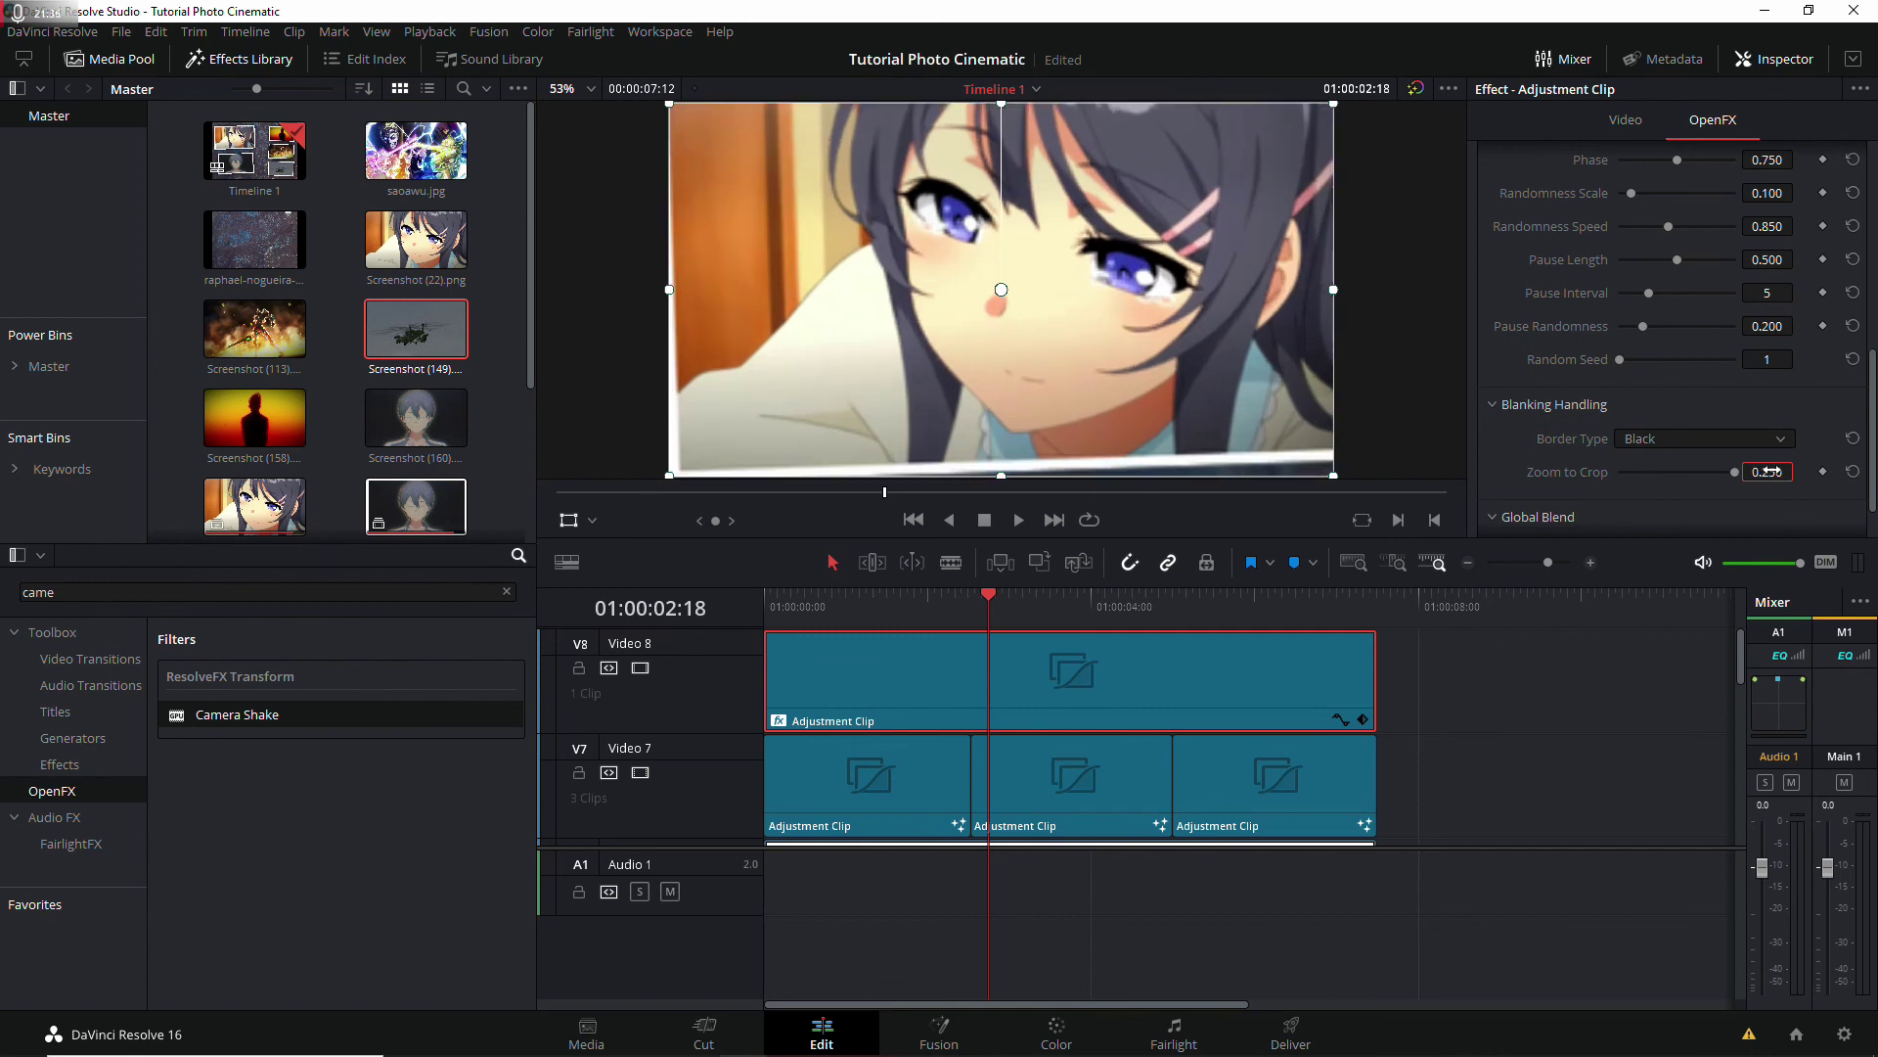
left_click(1775, 471)
key("BackSpace")
key("Return")
Step: Set Motion Scale to 0.125 and Speed Scale to 2.000, then play from the start
scroll(1739, 247, "up", 6)
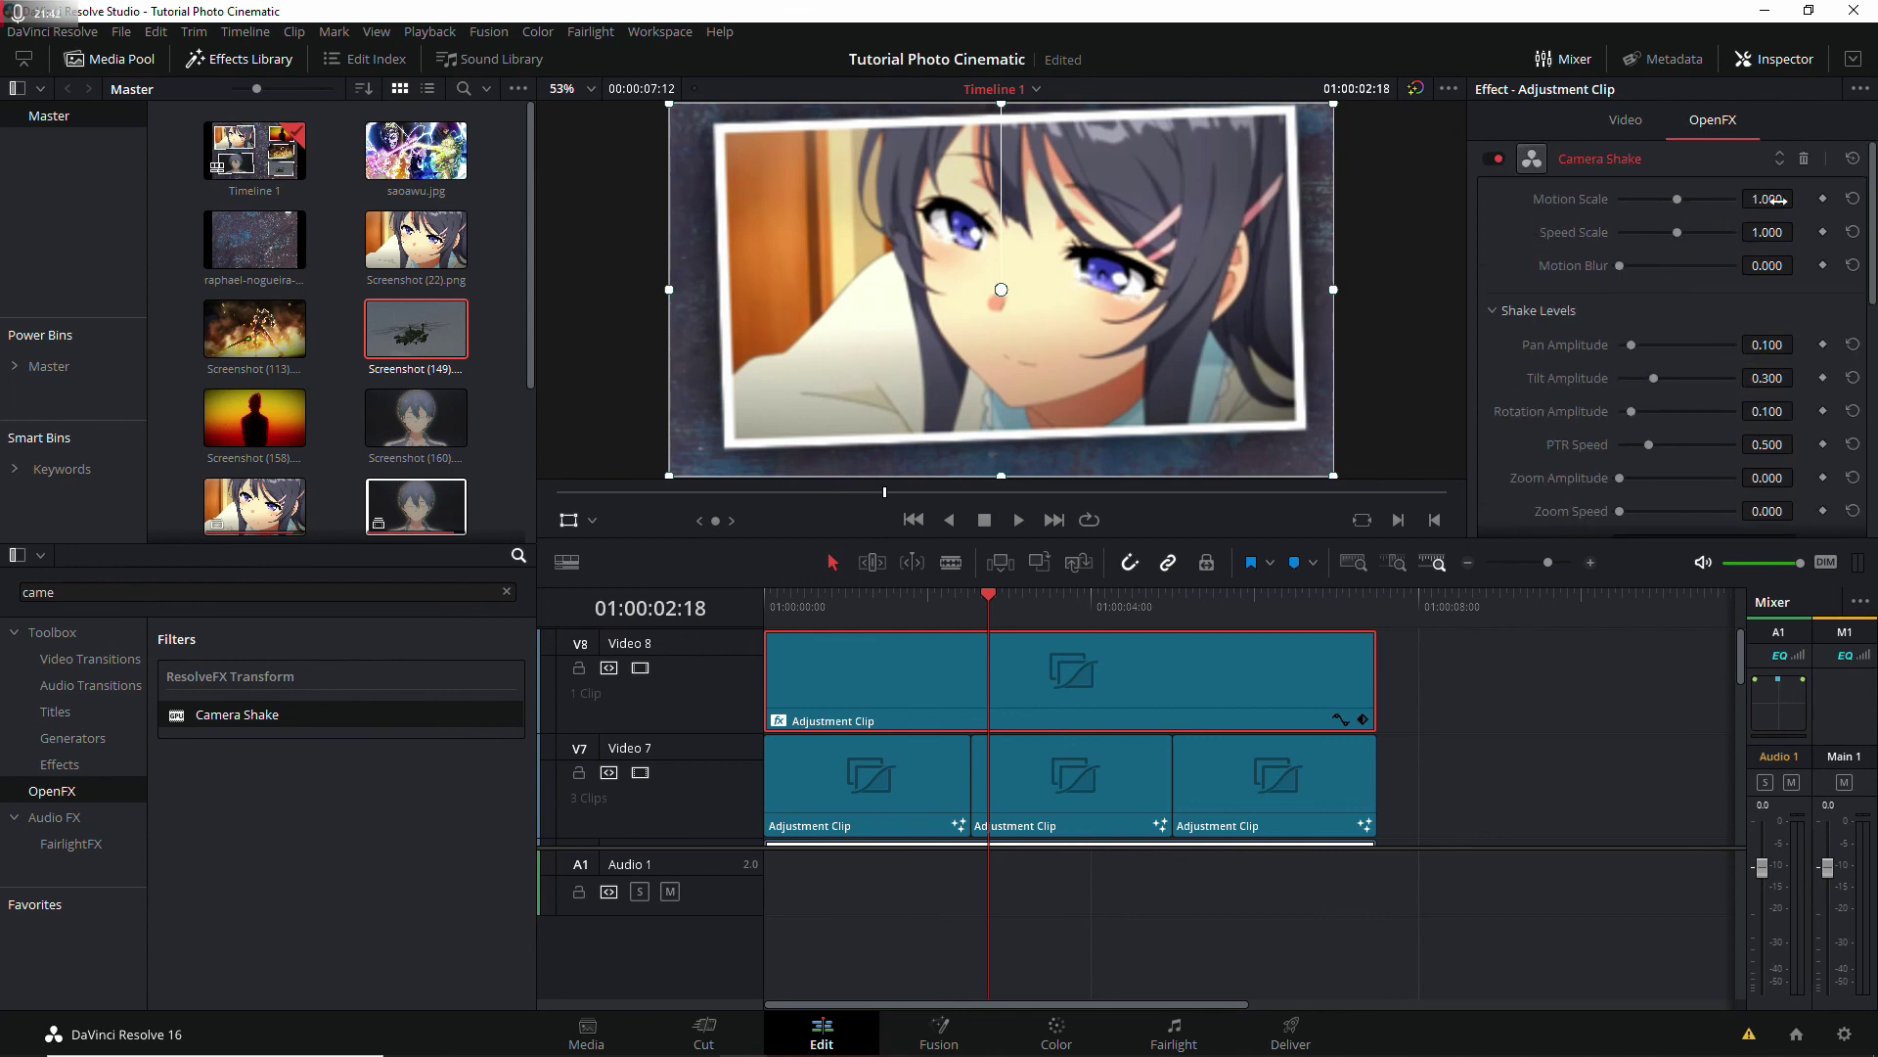
left_click(1779, 199)
type("12")
type("5")
key("Return")
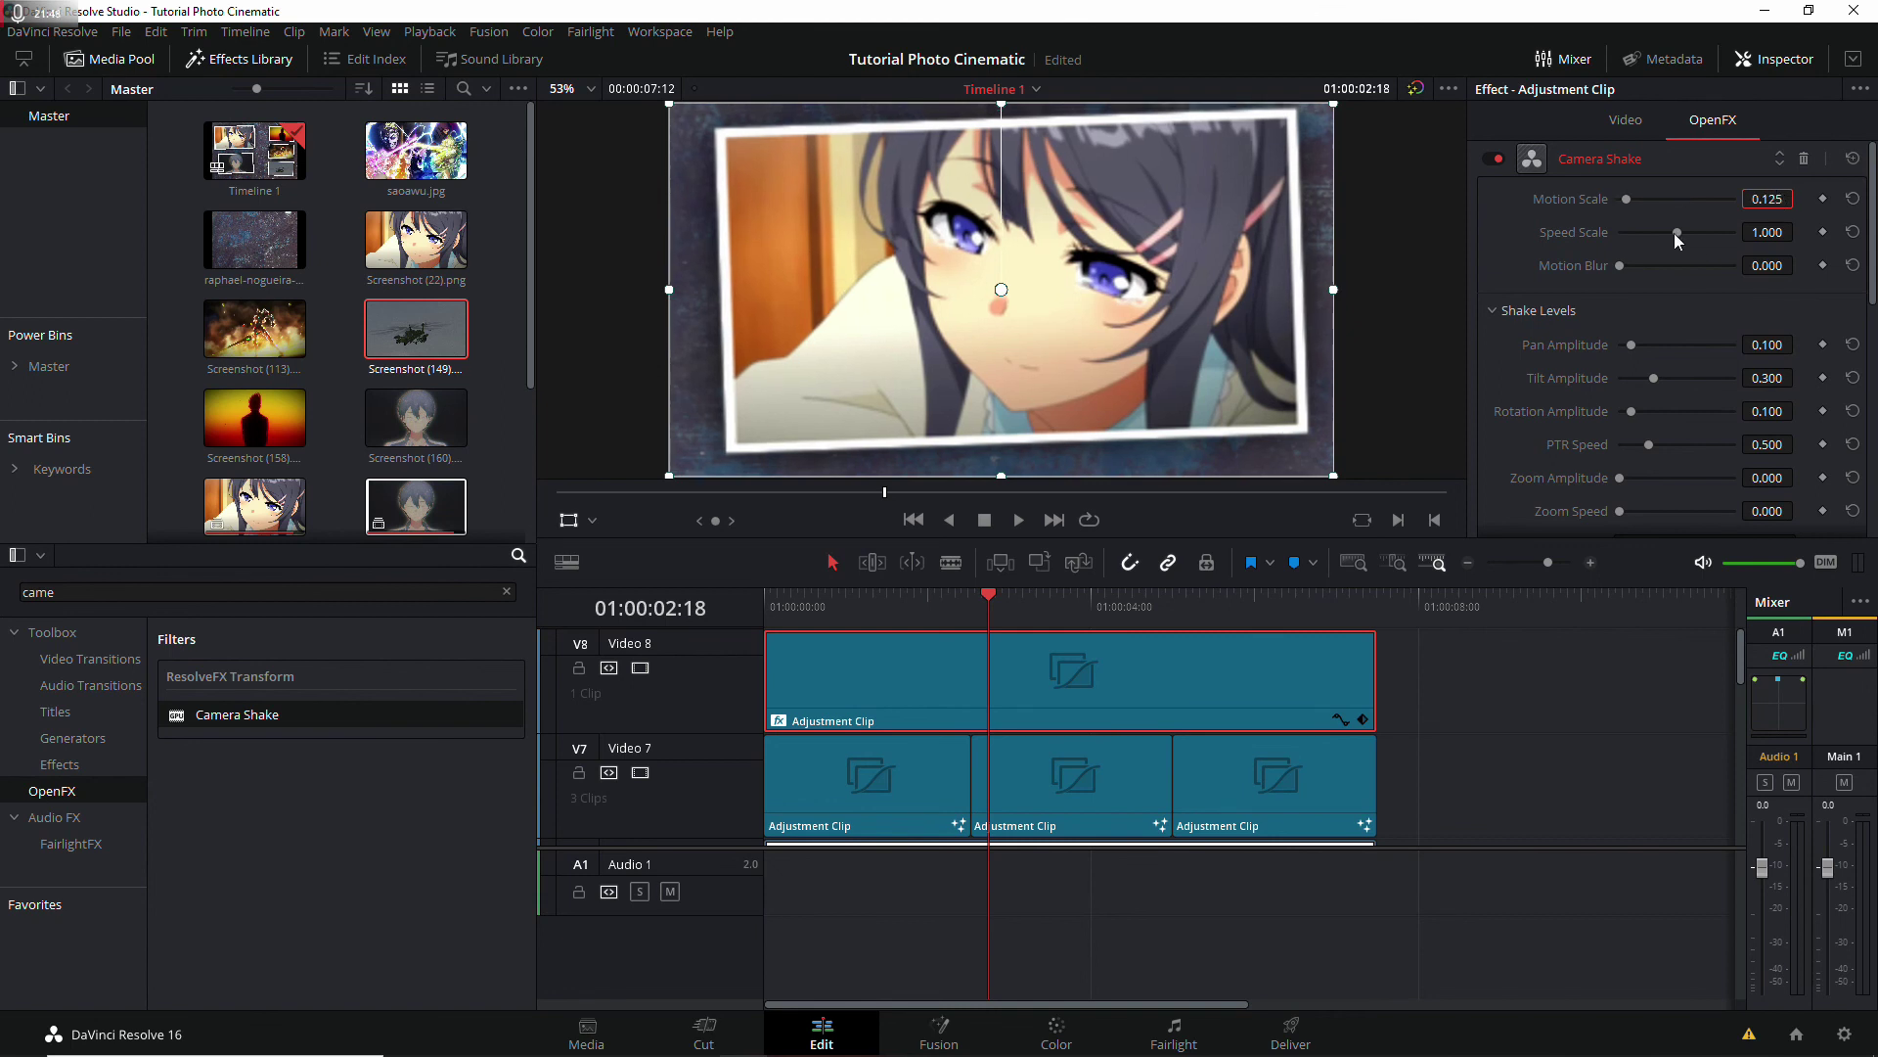
left_click_drag(1676, 235, 1735, 235)
key("Home")
key("space")
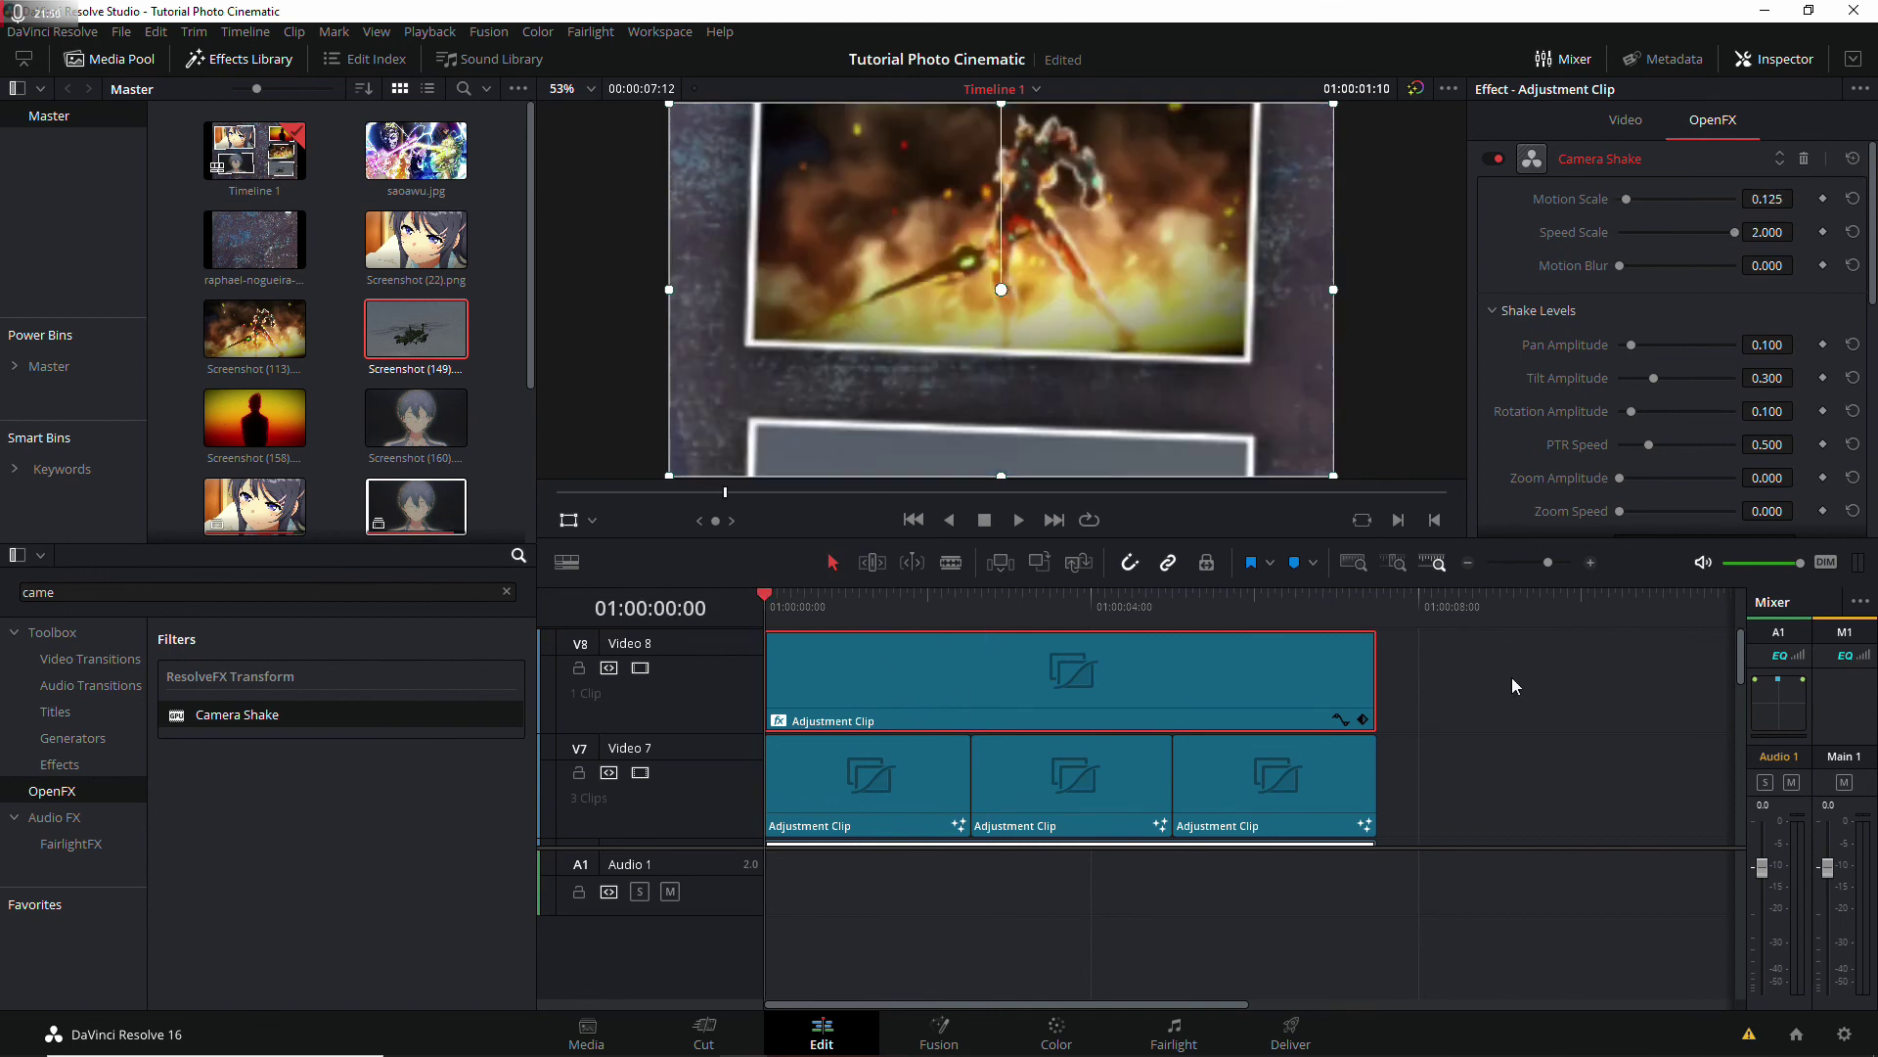
left_click(1511, 725)
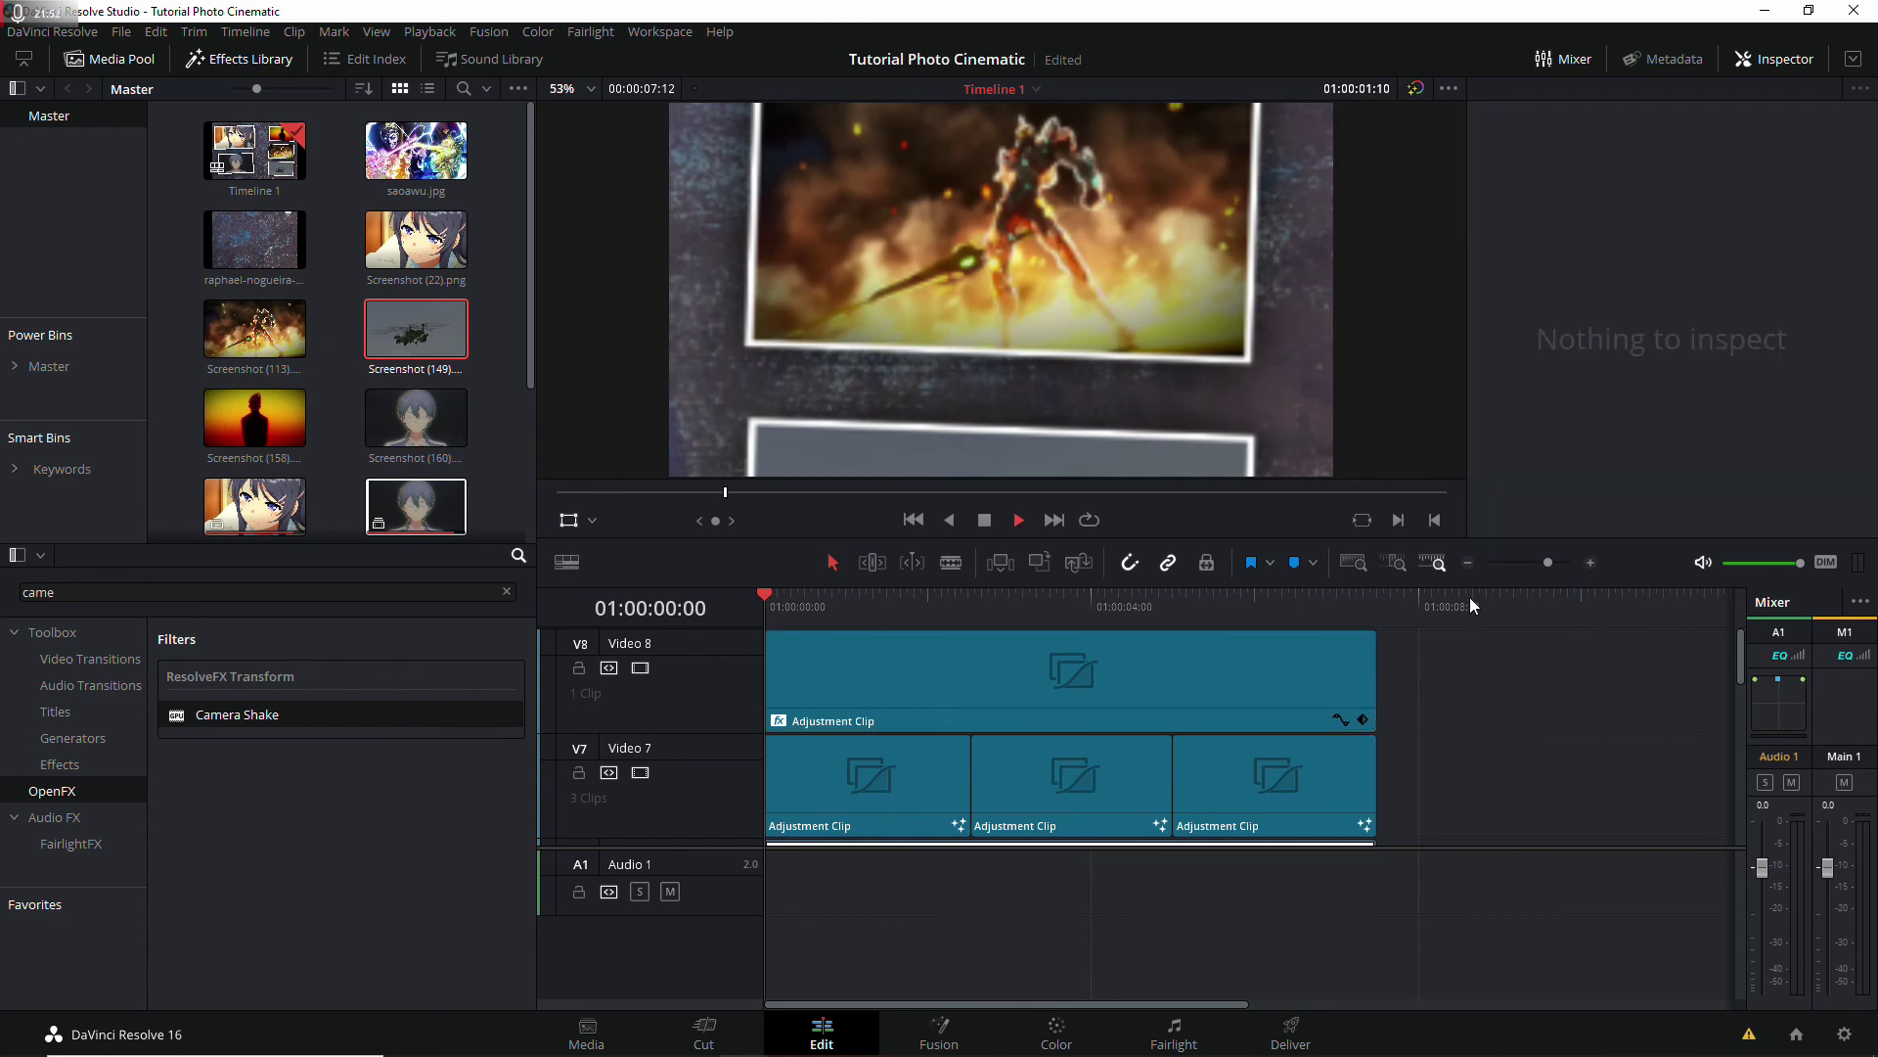
left_click(1470, 564)
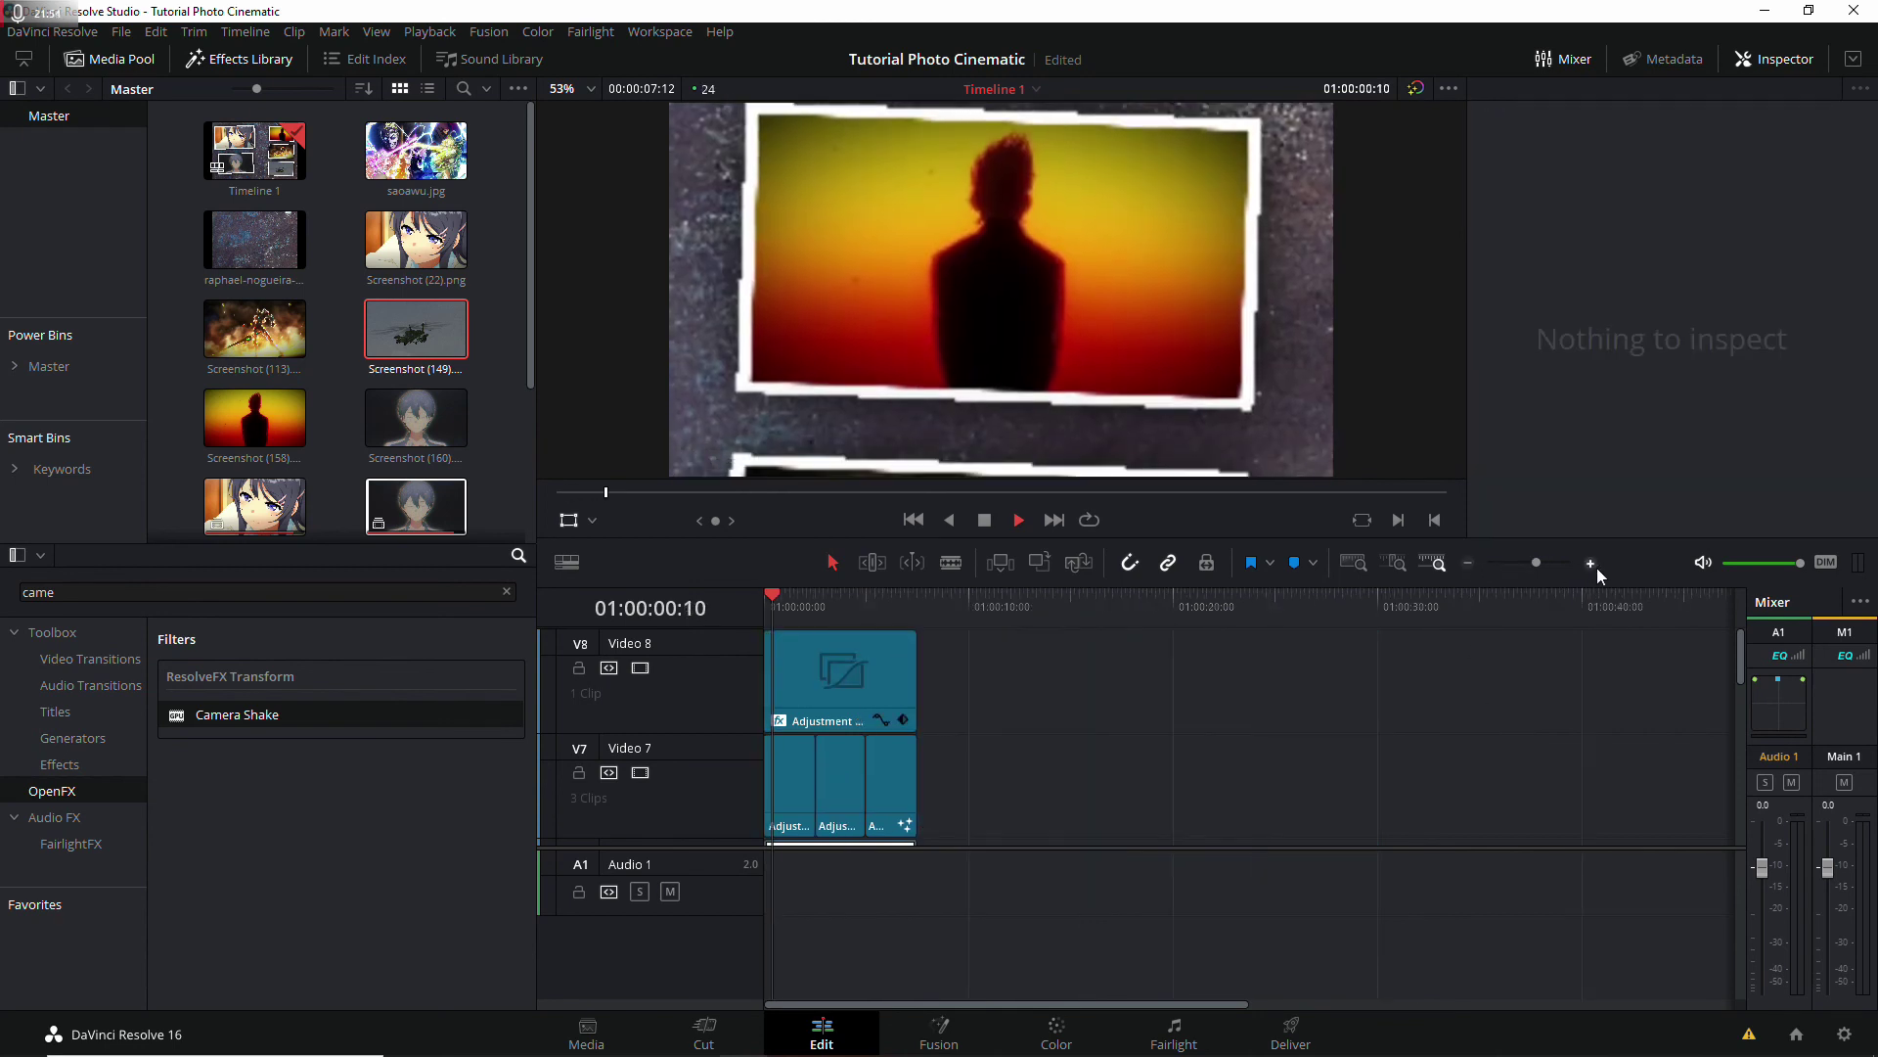
left_click(1595, 566)
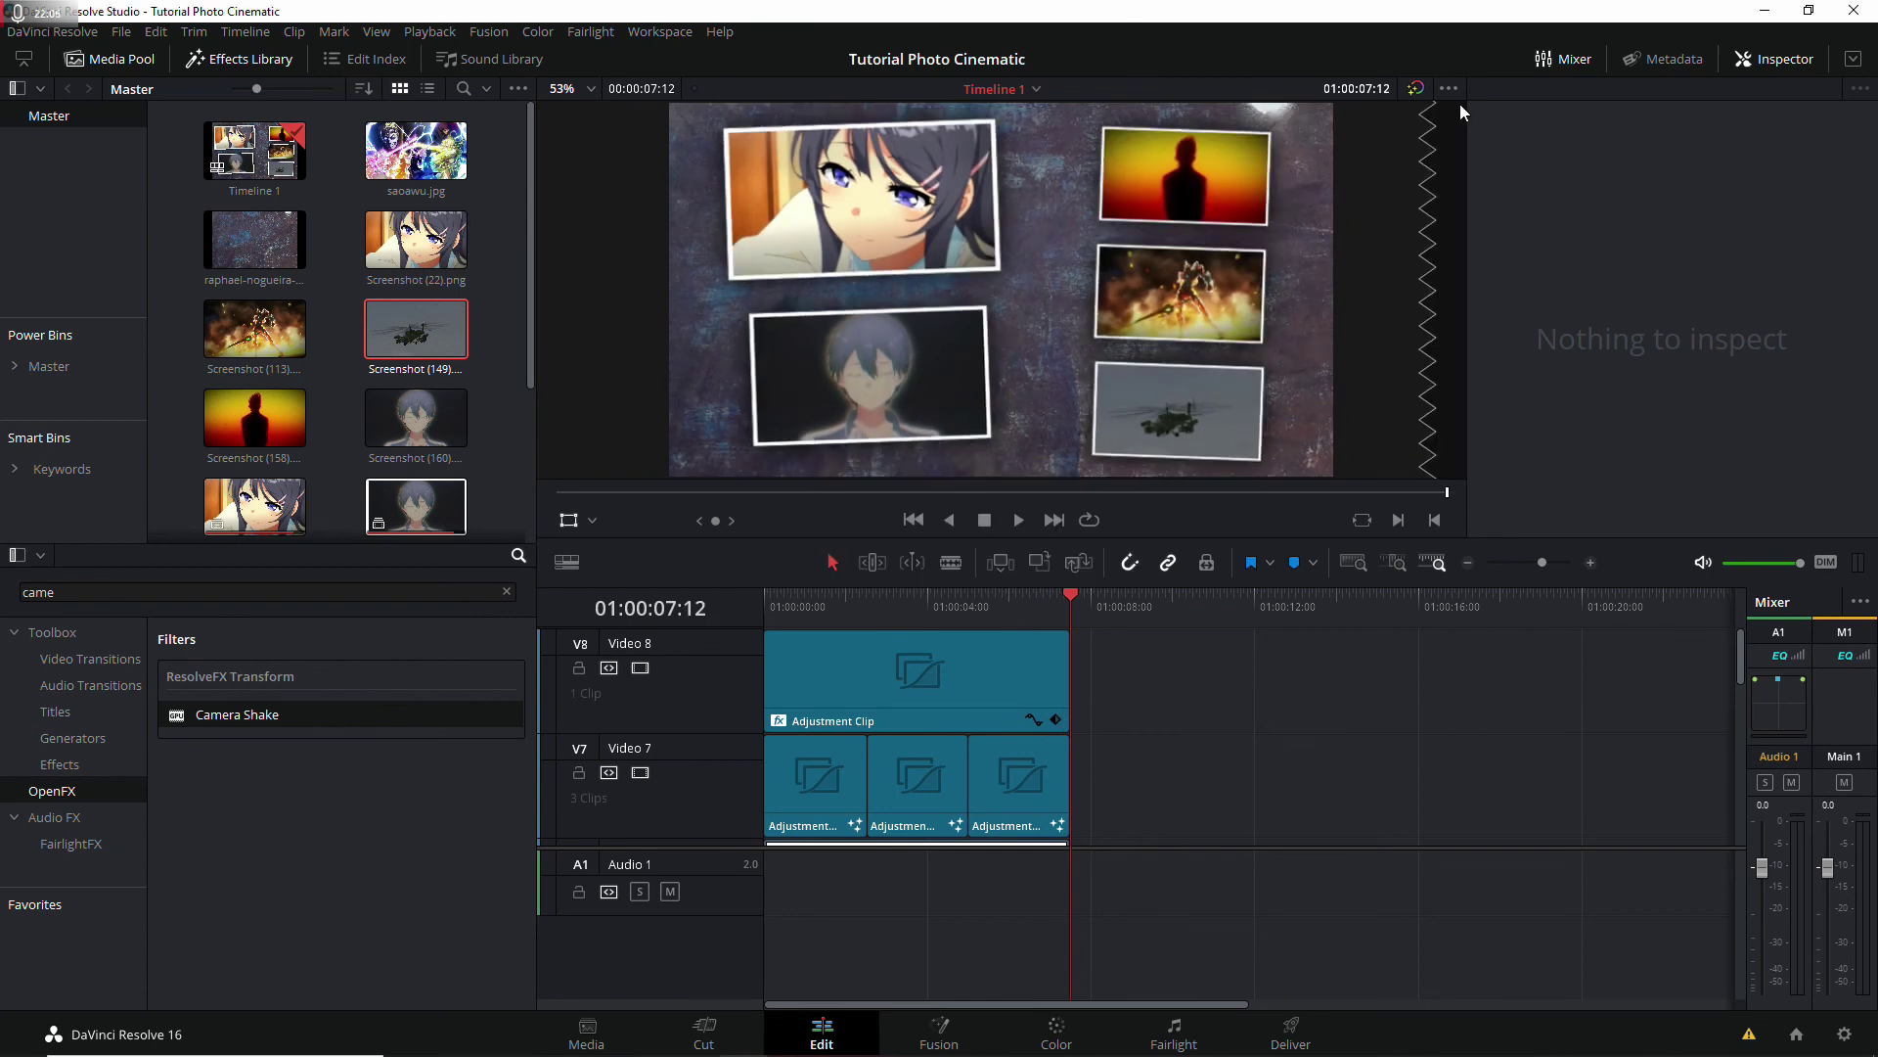
left_click(1805, 61)
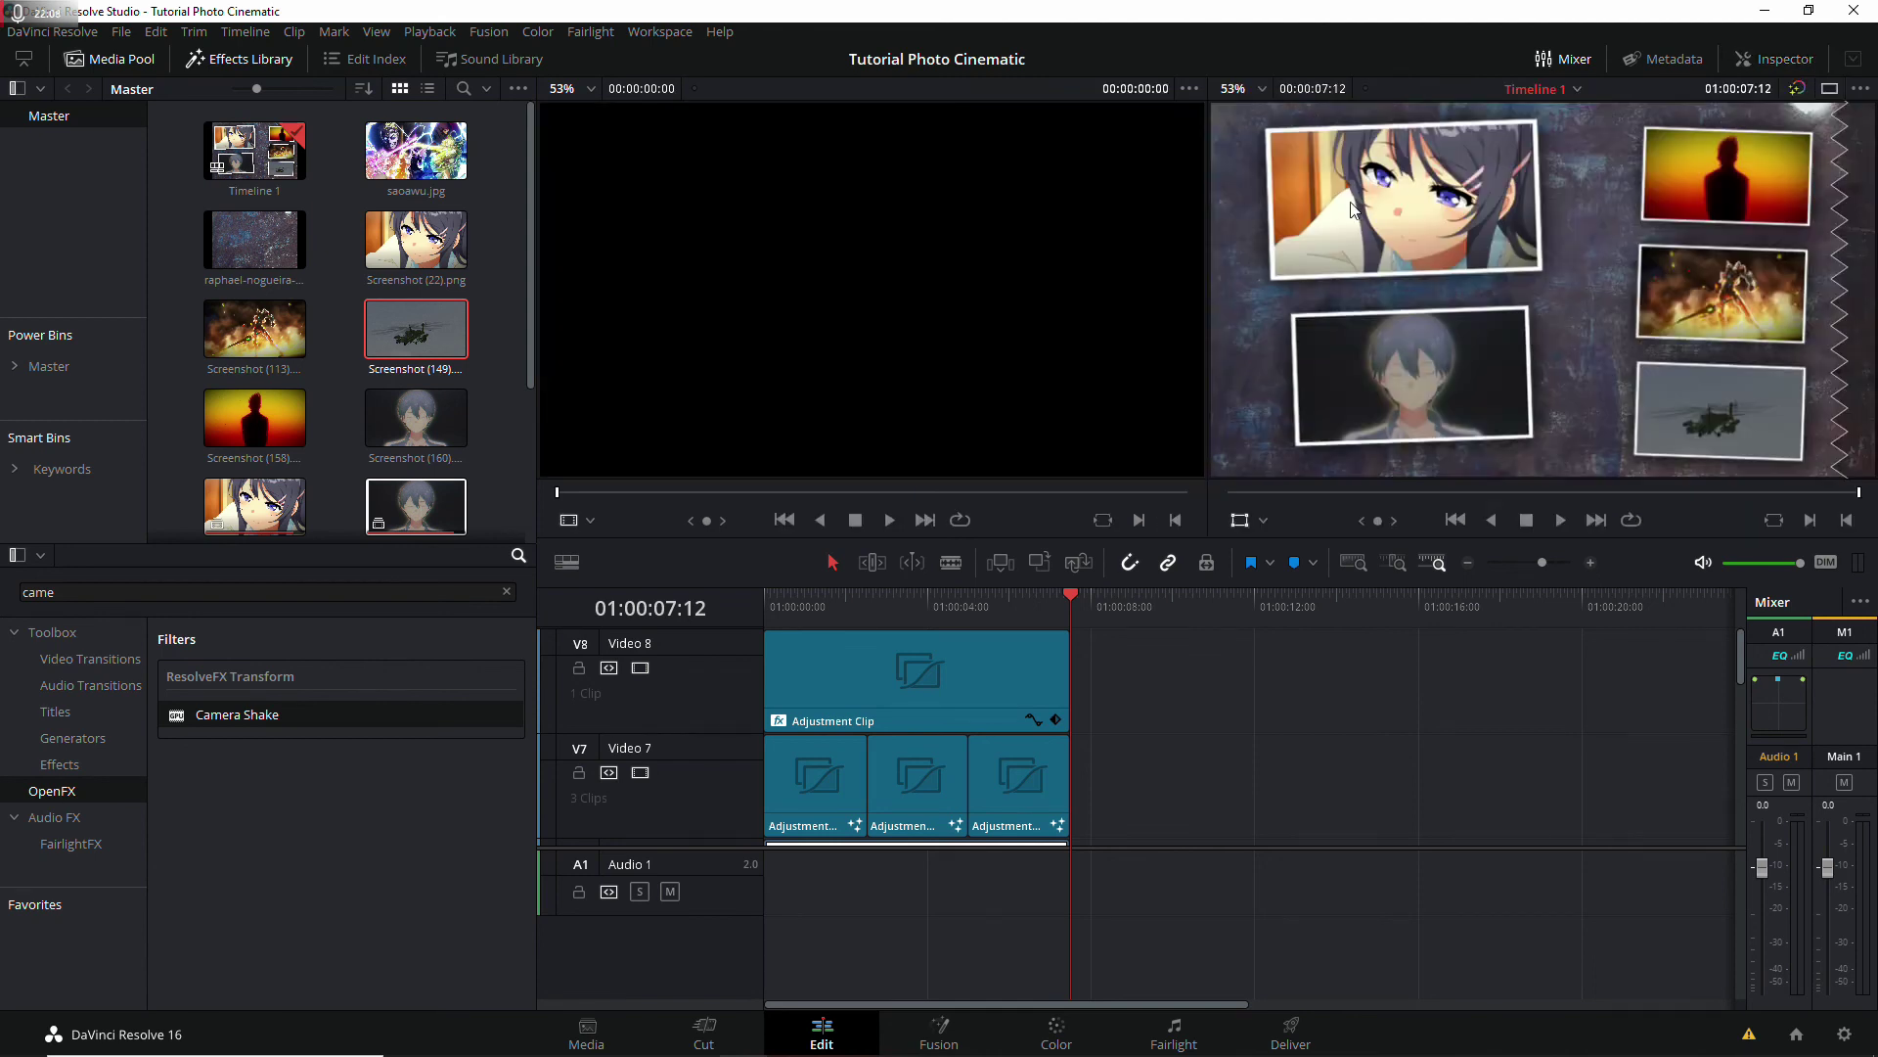
left_click(1799, 65)
scroll(1237, 691, "down", 2)
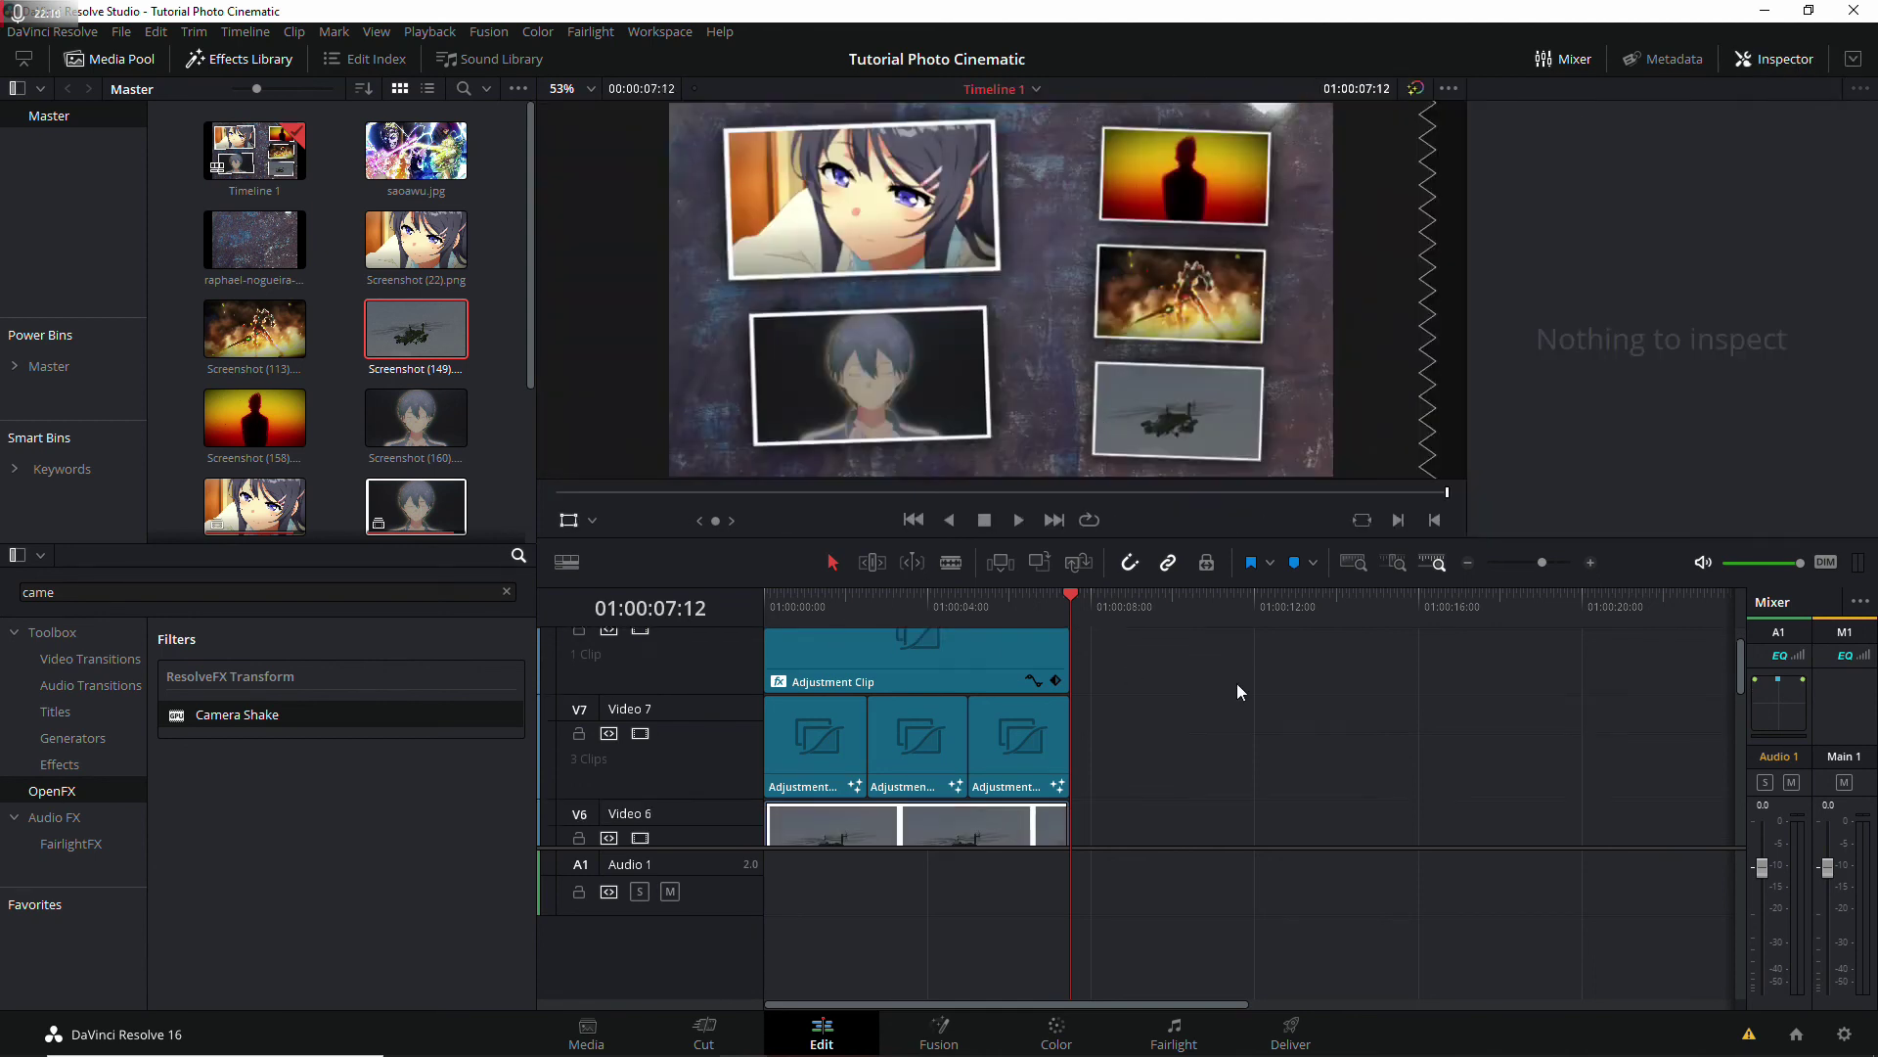
scroll(1236, 690, "down", 2)
scroll(1237, 690, "down", 2)
scroll(1236, 691, "down", 2)
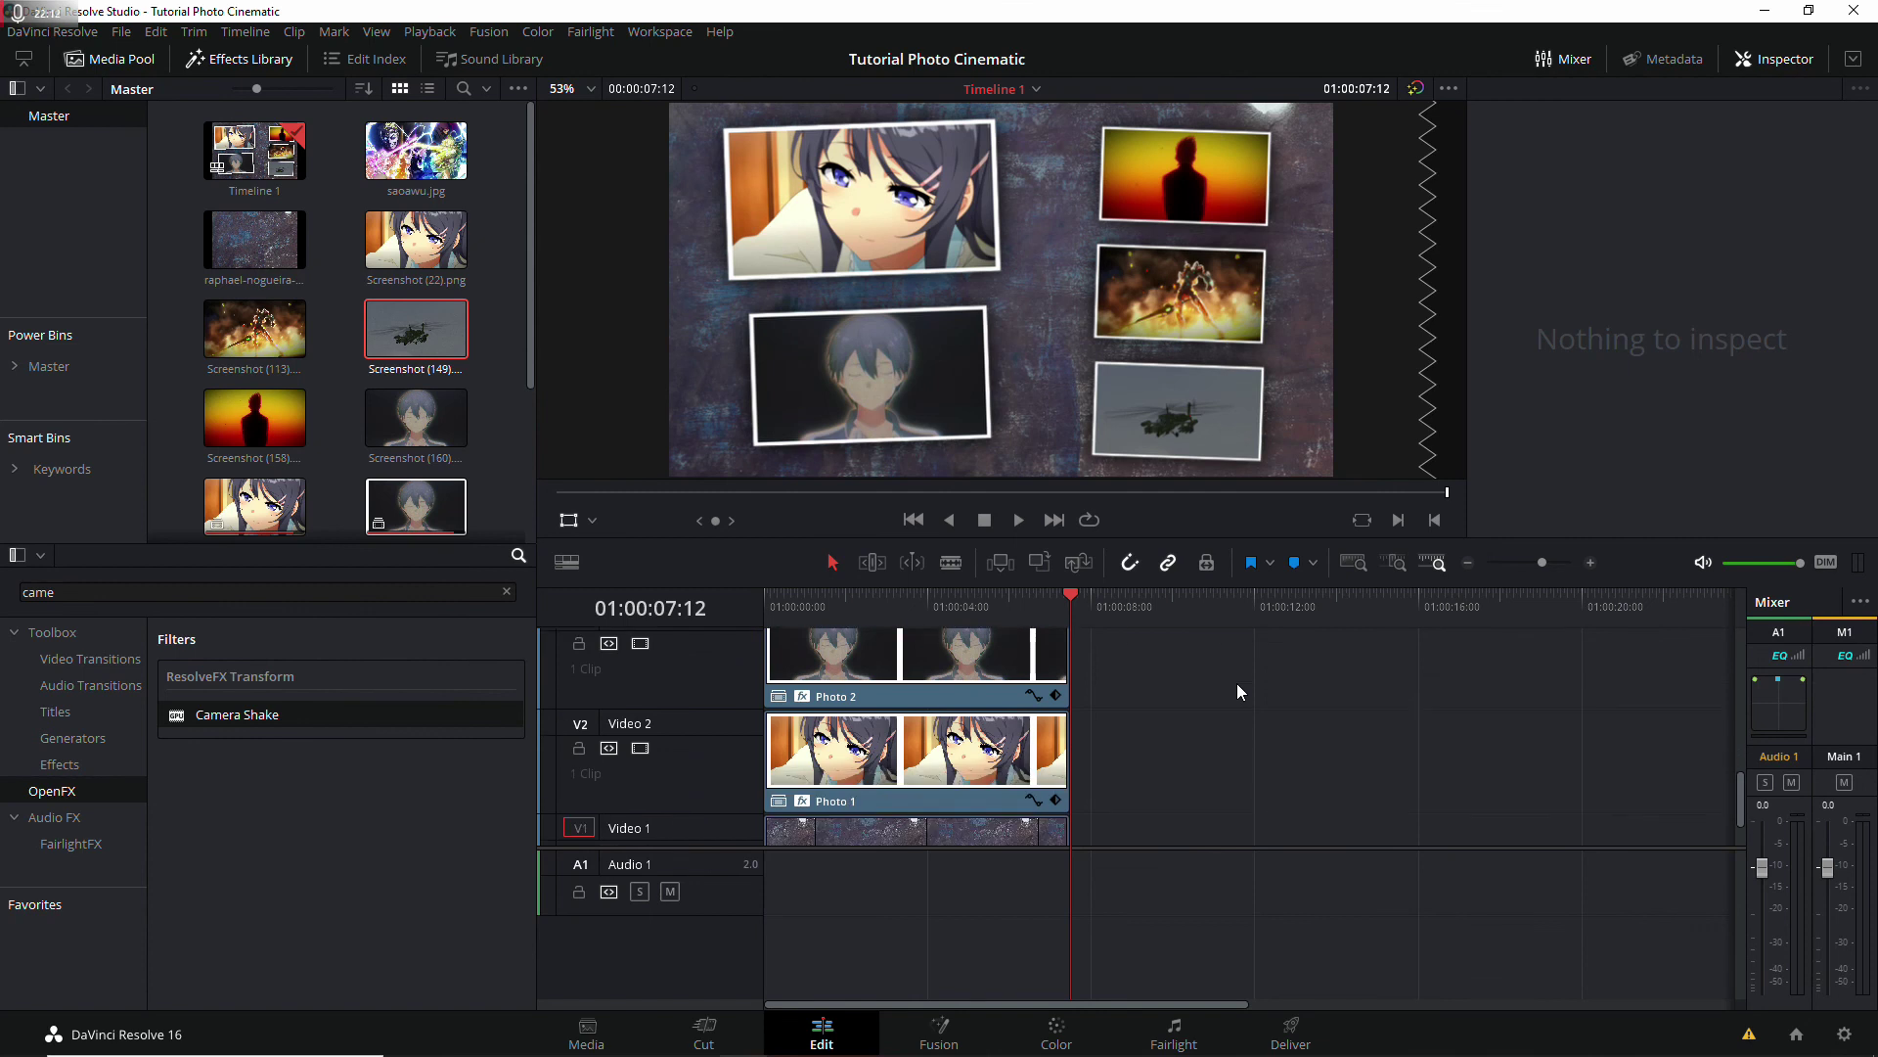
scroll(1237, 683, "down", 2)
scroll(1037, 710, "up", 1)
scroll(1037, 706, "up", 2)
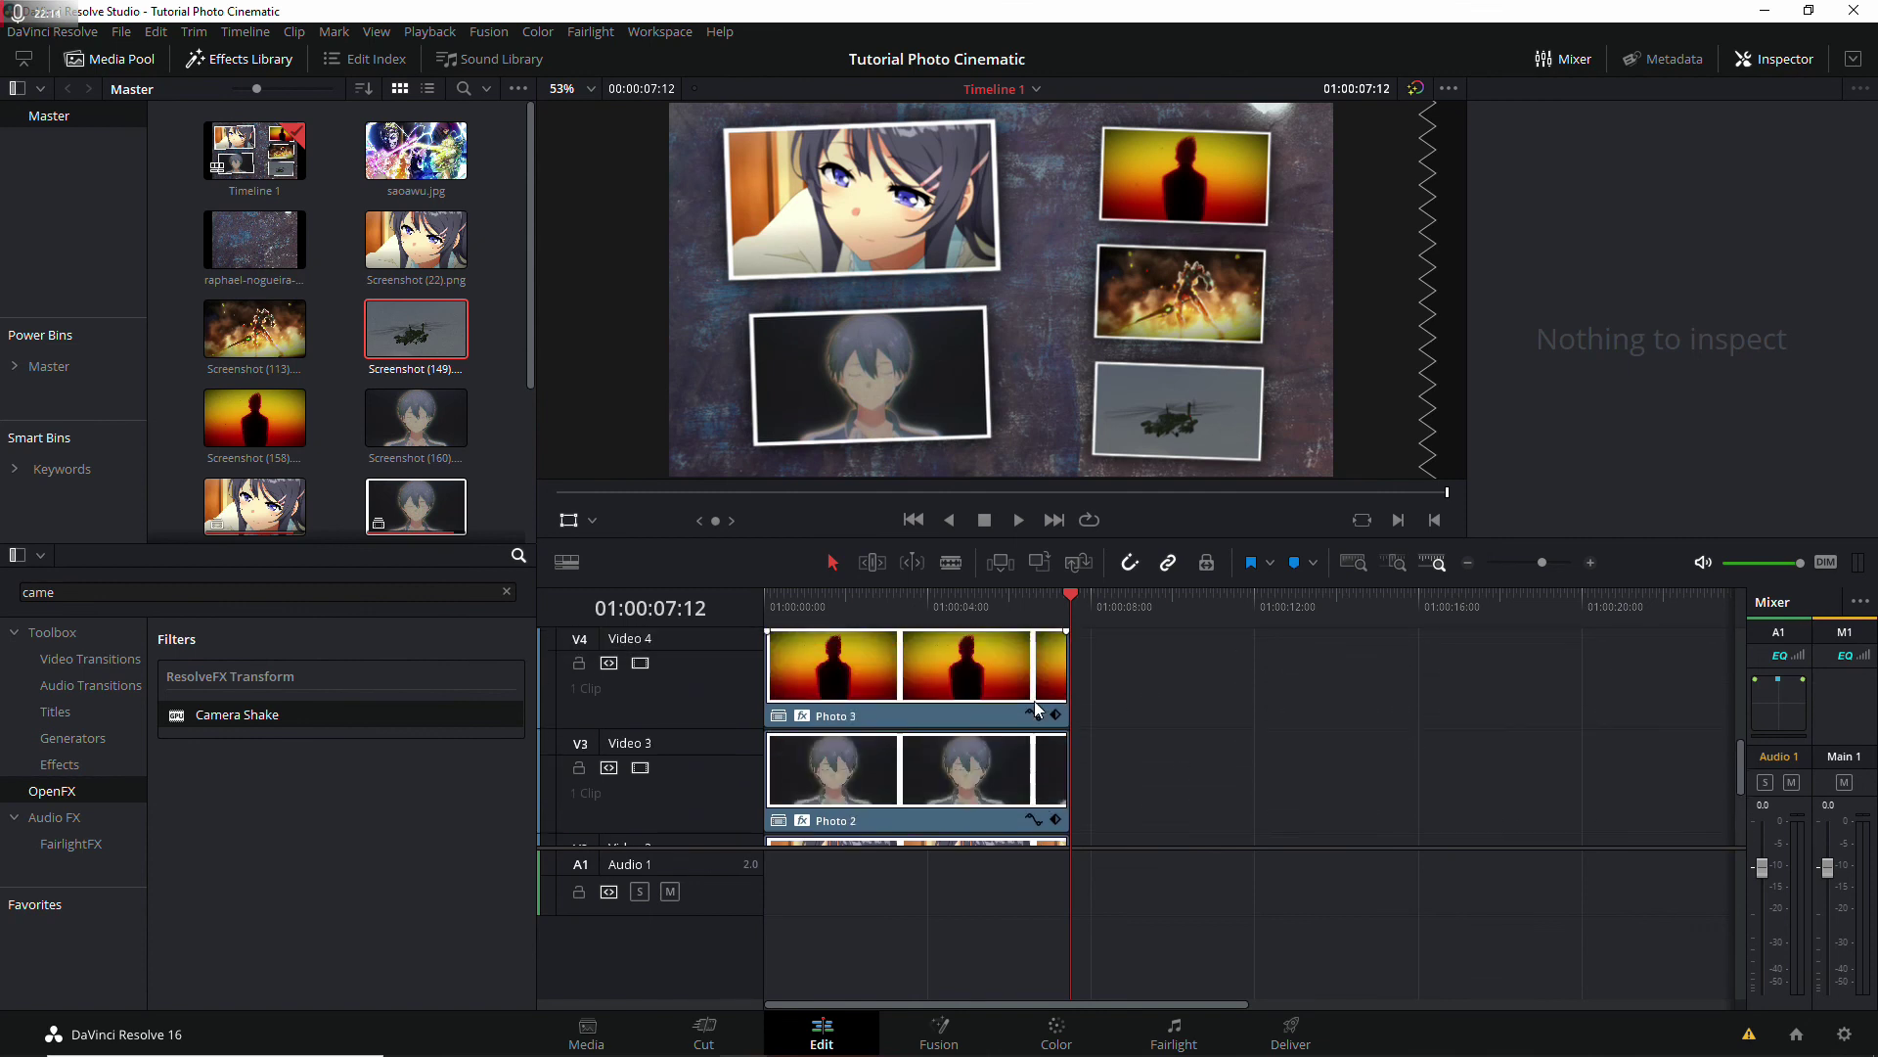
scroll(1035, 701, "up", 1)
scroll(1035, 700, "up", 2)
right_click(916, 734)
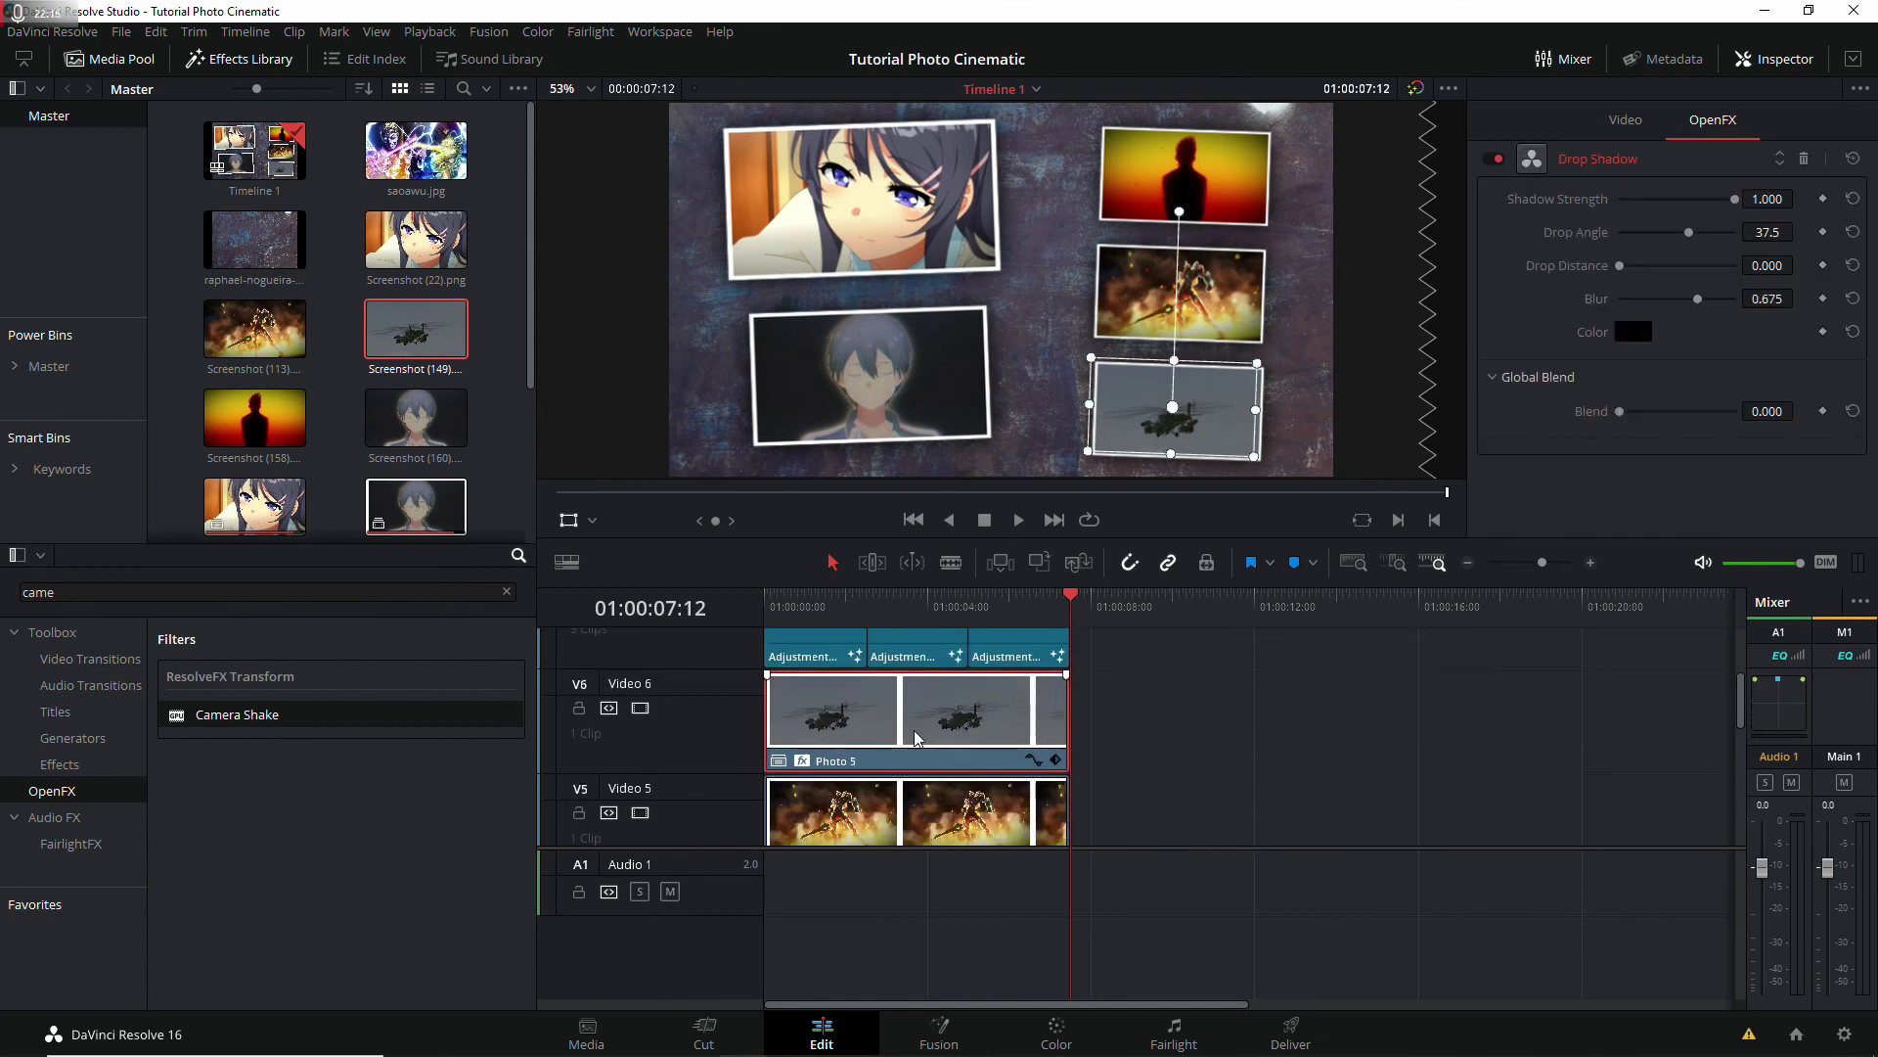
left_click(1314, 833)
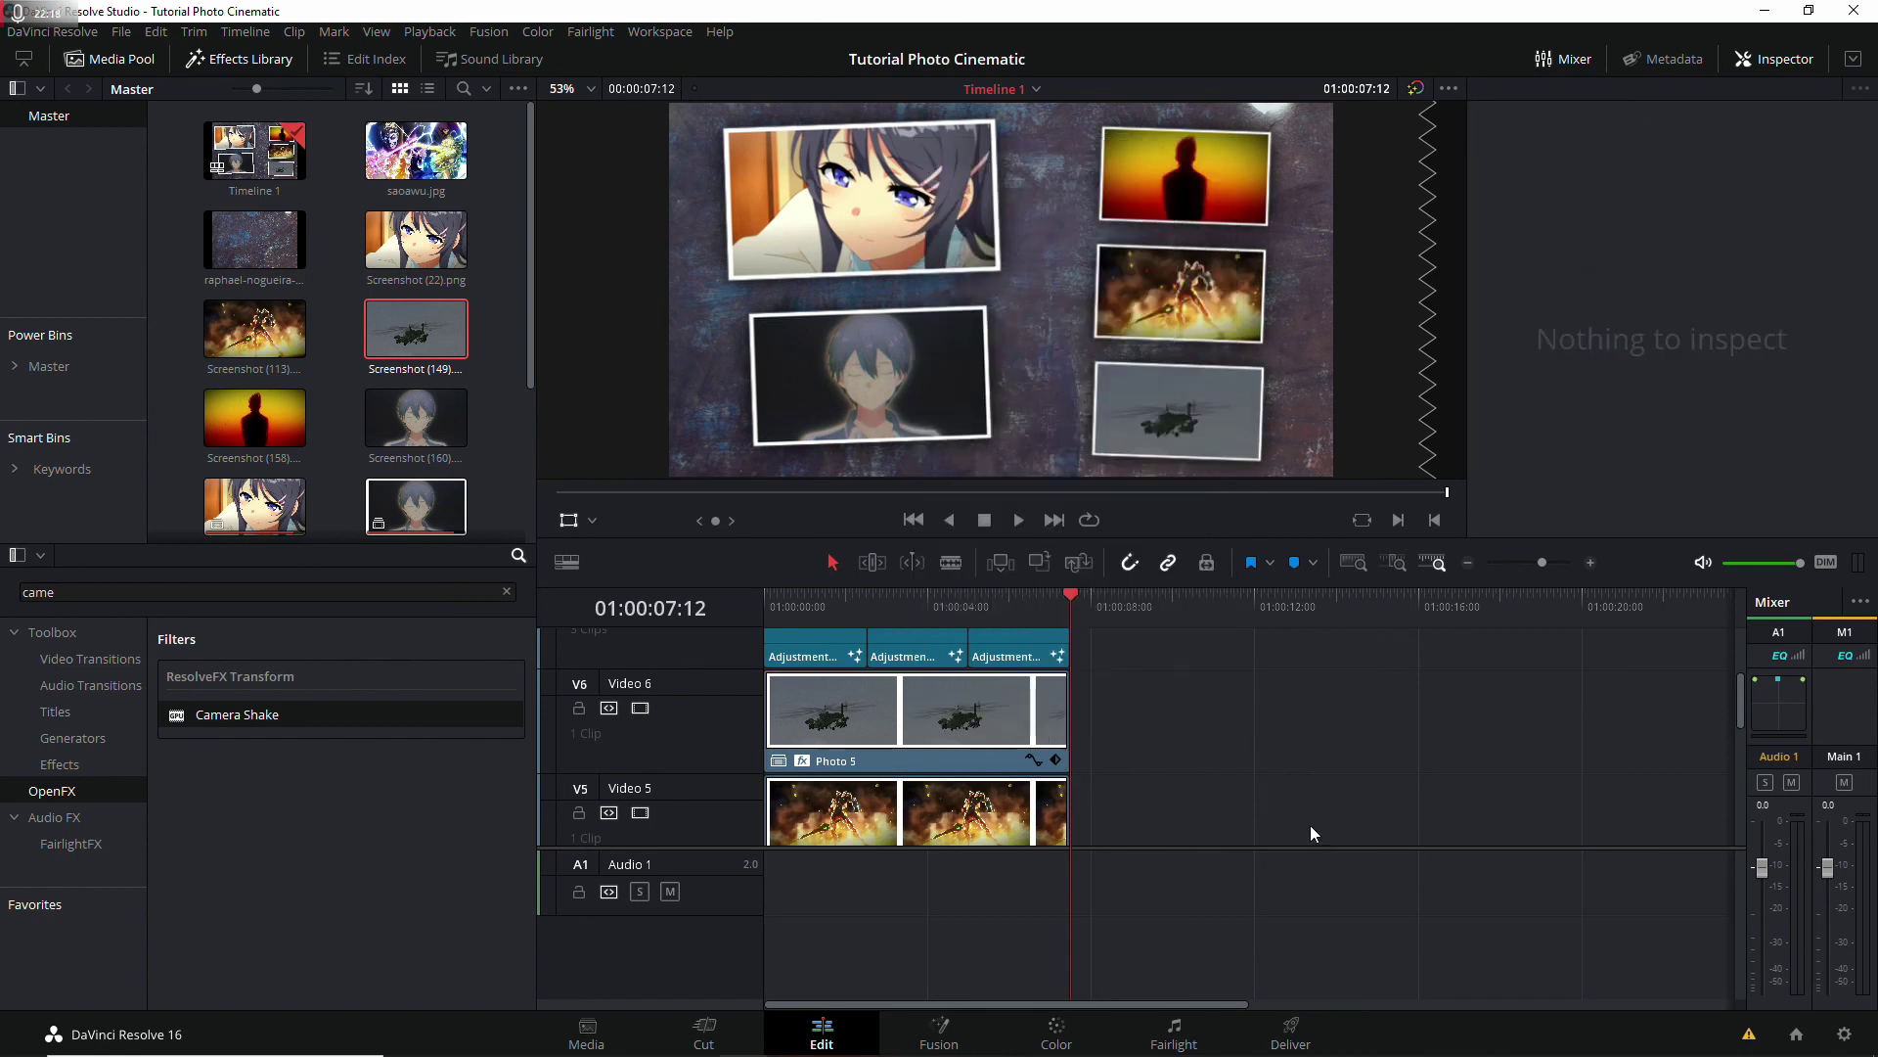
right_click(882, 733)
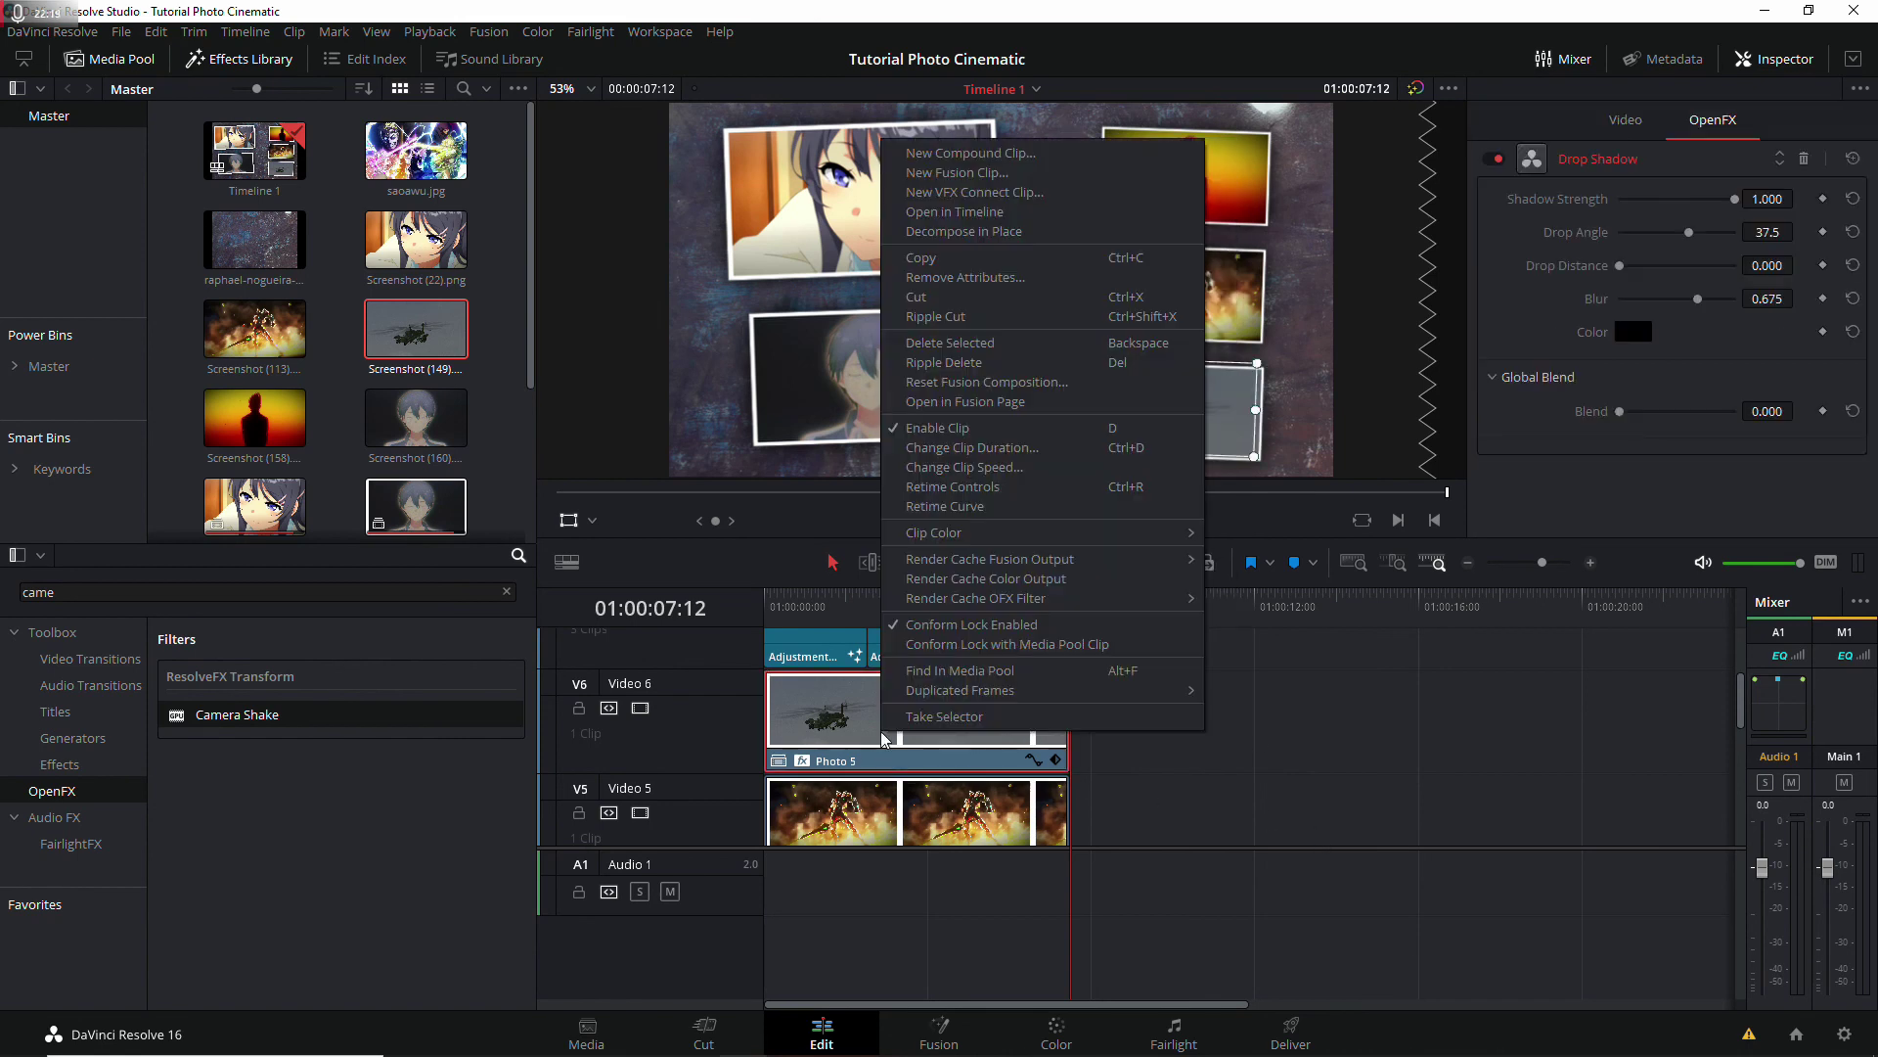
left_click(978, 212)
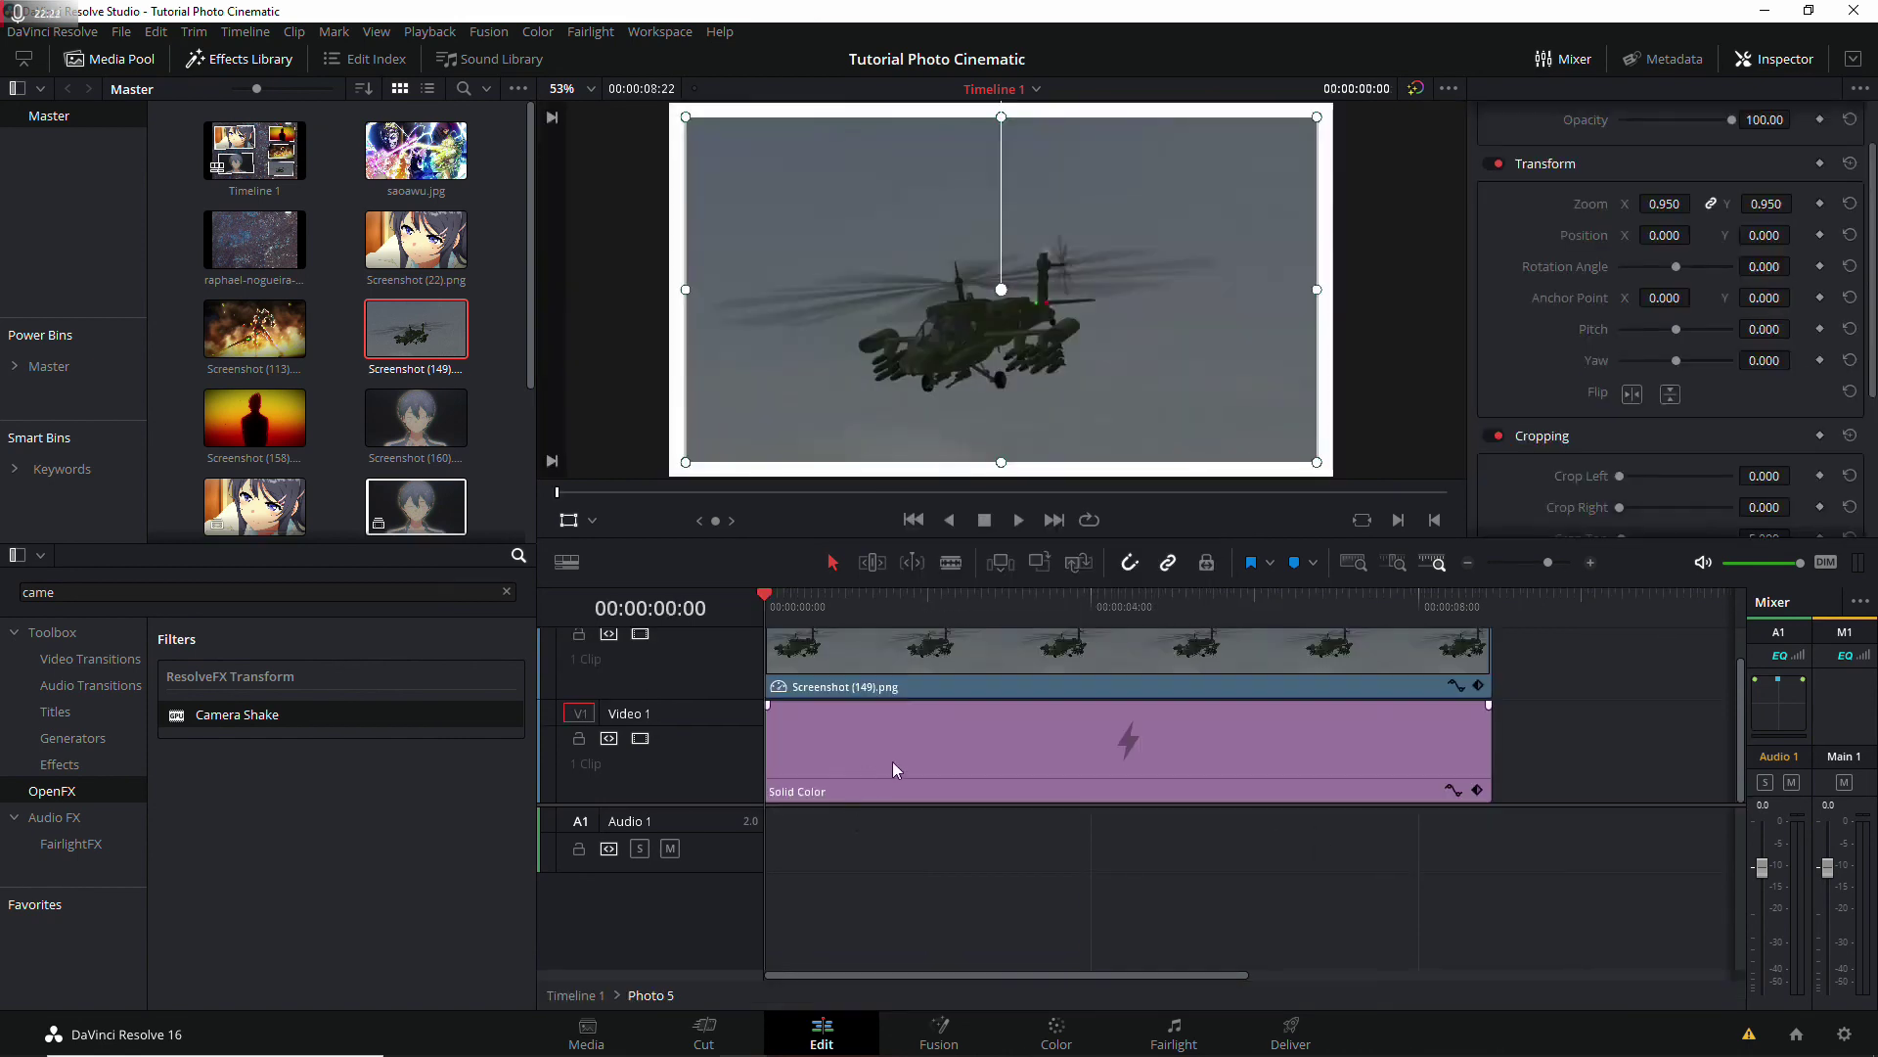
scroll(831, 739, "up", 1)
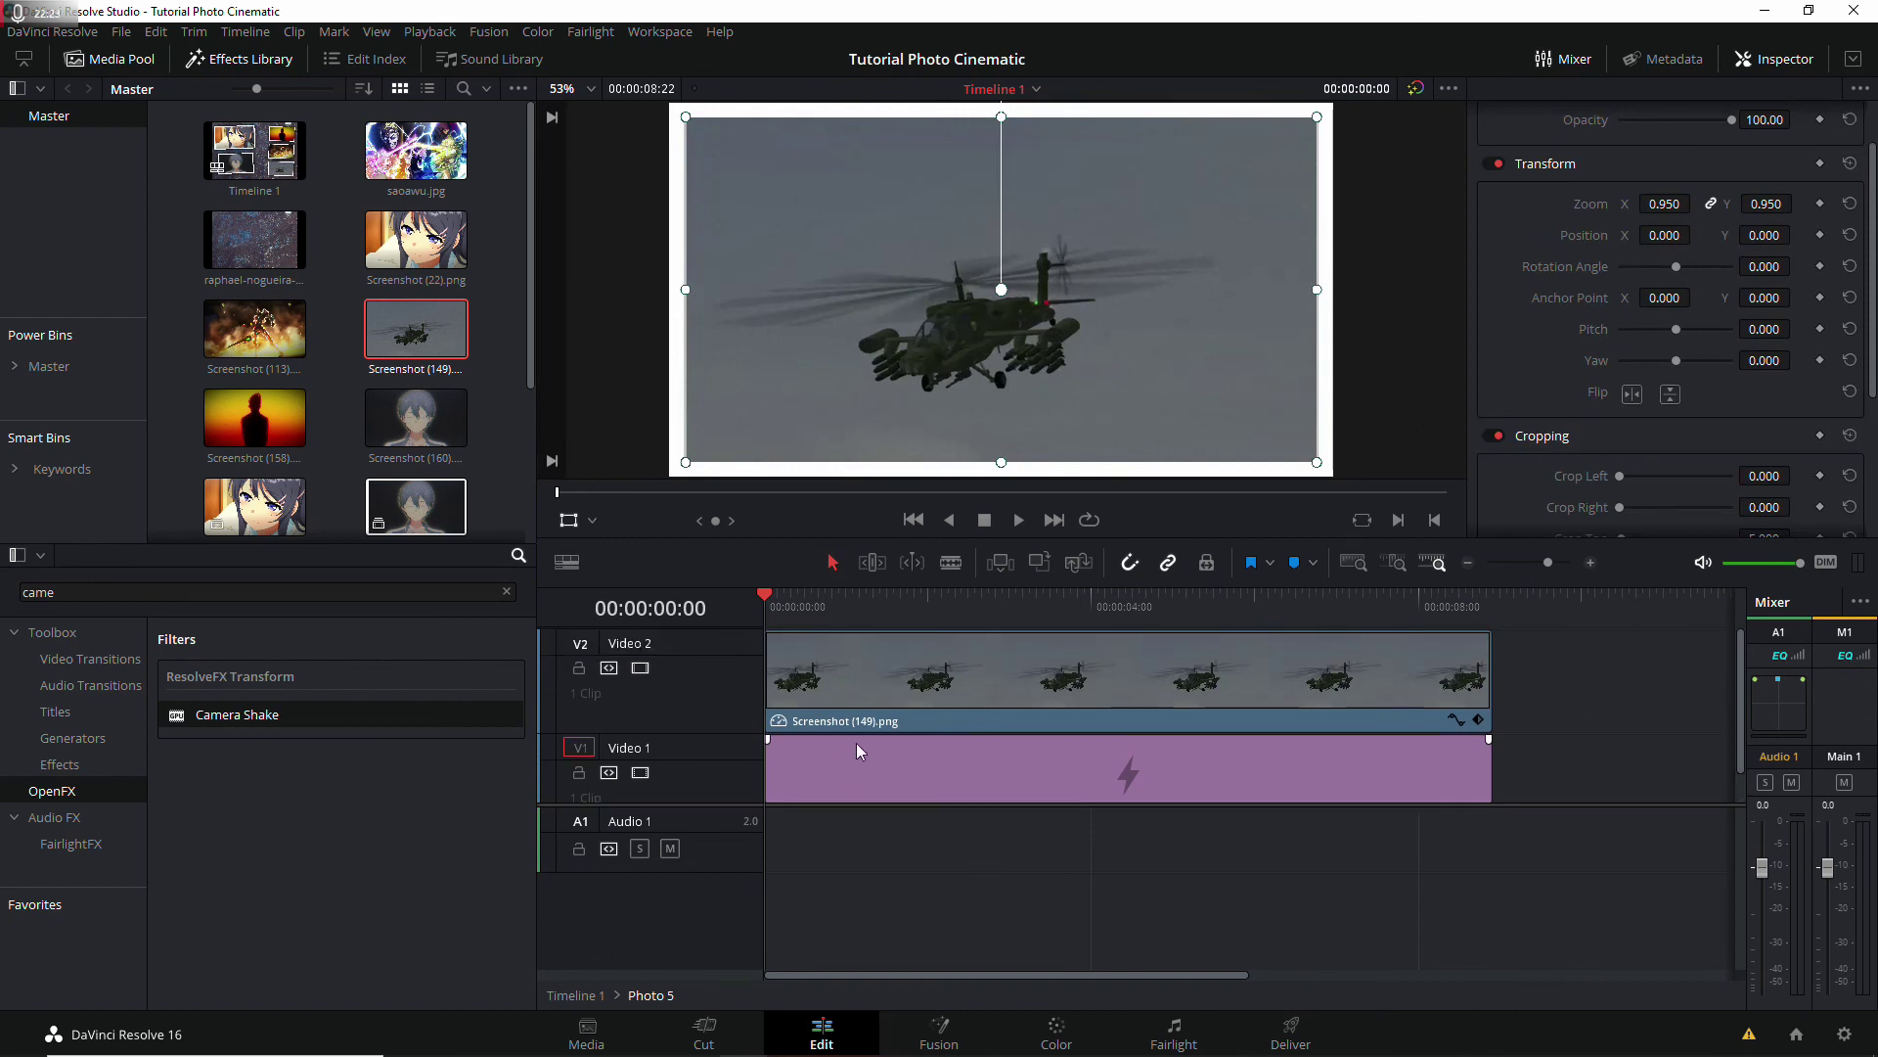
left_click(579, 998)
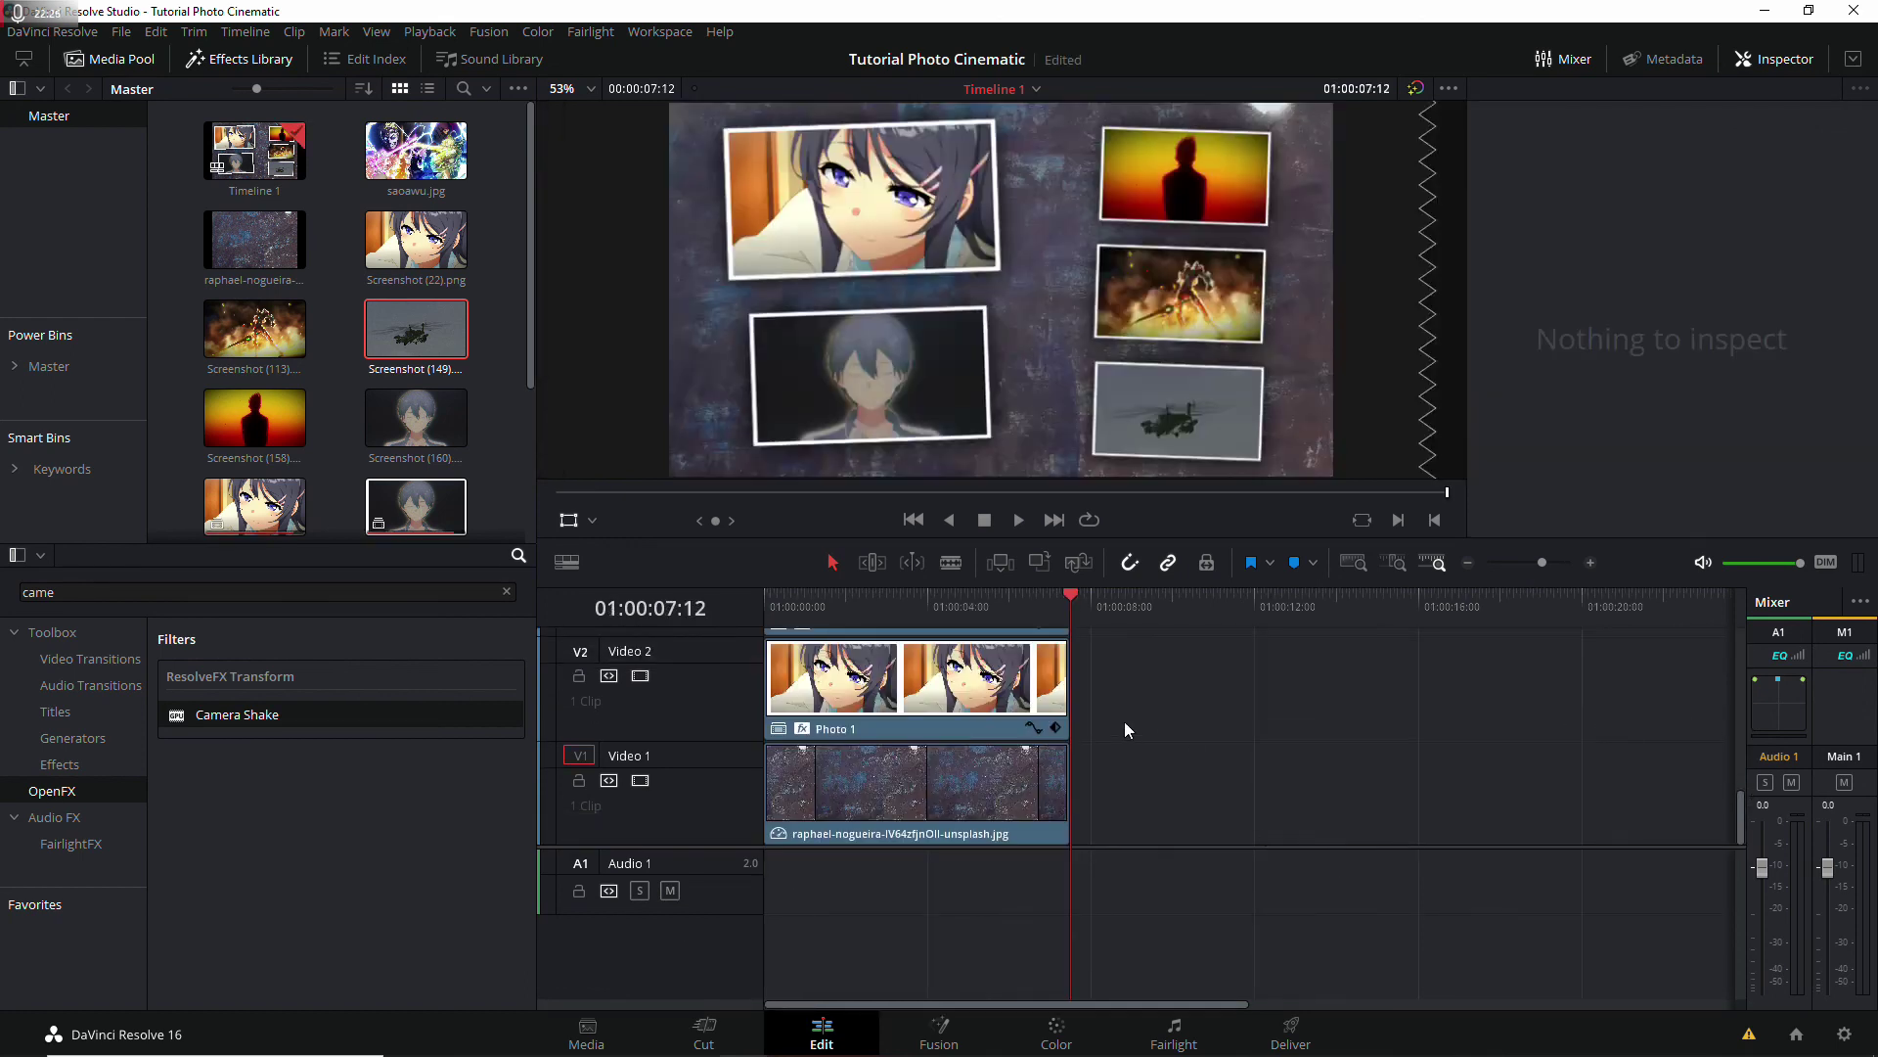
Step: Scroll through the timeline's video tracks, then switch to the Fusion page
scroll(1124, 720, "up", 1)
scroll(1124, 720, "up", 2)
scroll(1124, 721, "up", 2)
scroll(1124, 720, "up", 1)
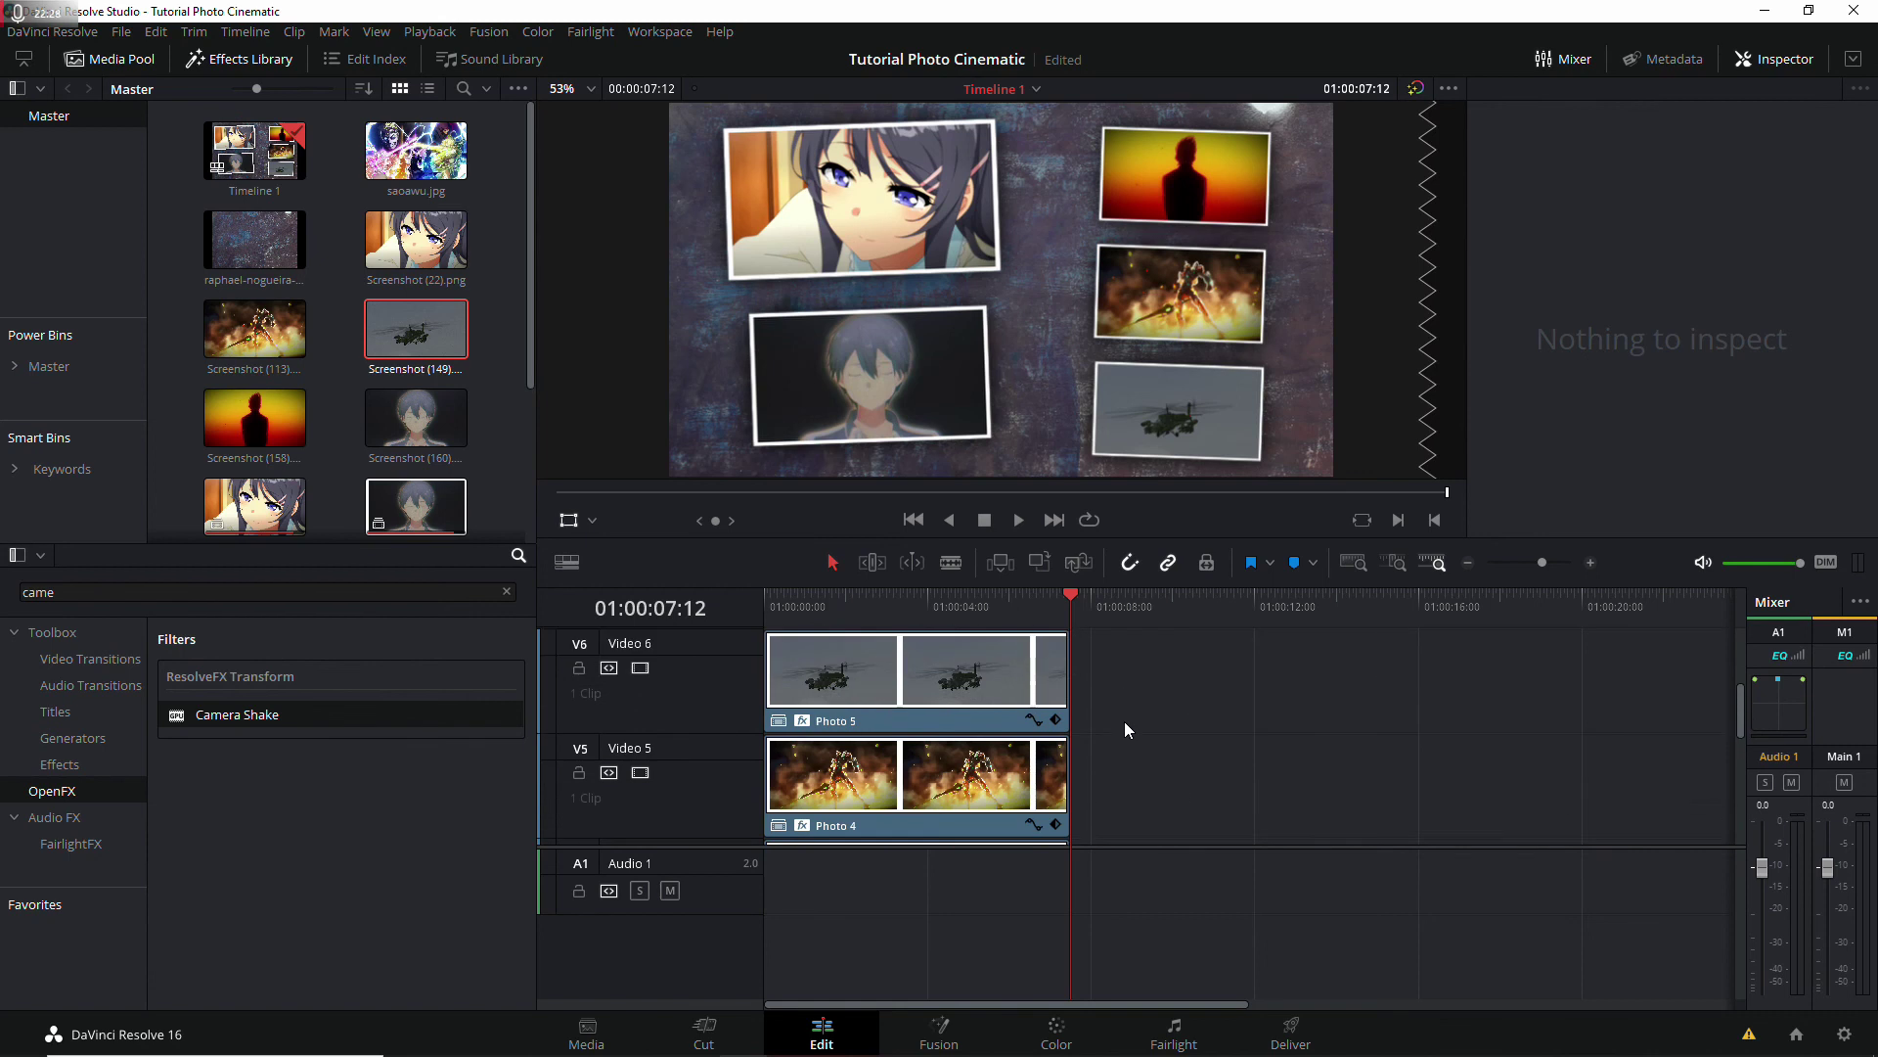
scroll(1125, 720, "up", 1)
scroll(1124, 720, "down", 3)
scroll(1124, 720, "down", 2)
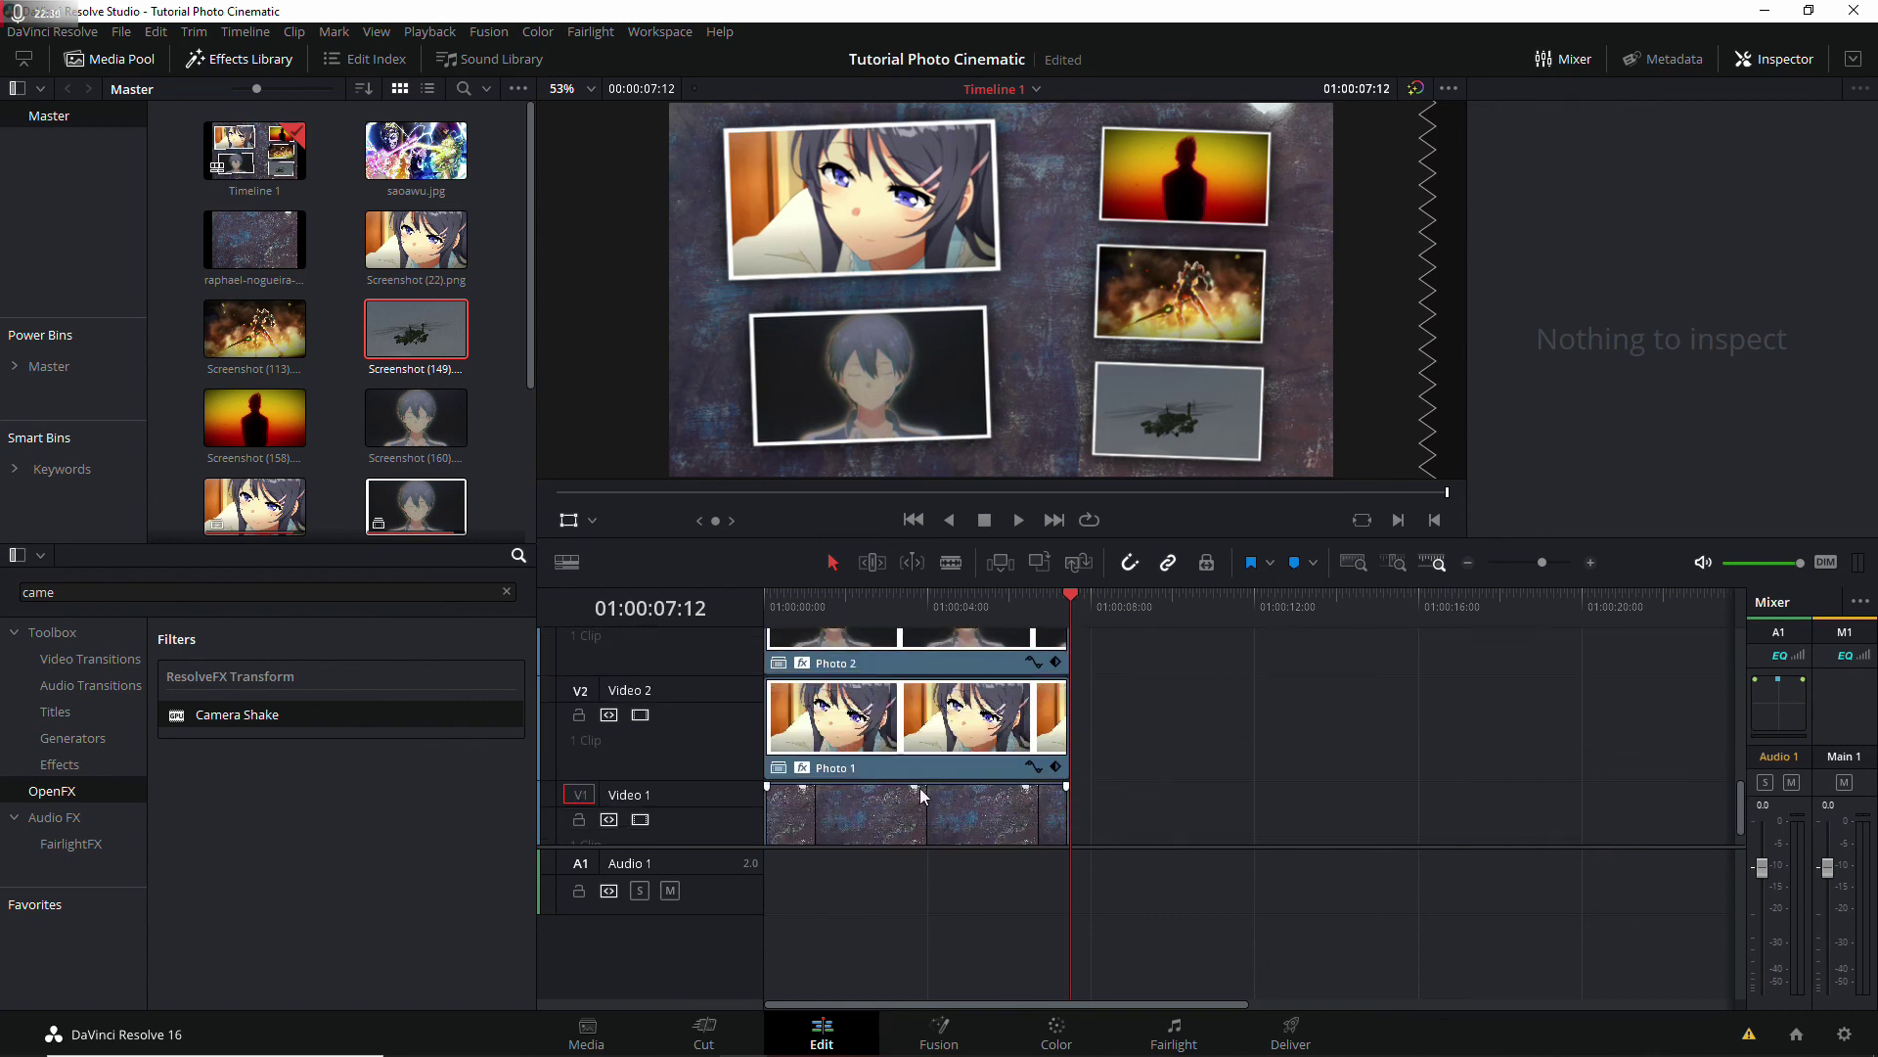
scroll(1142, 777, "down", 1)
scroll(1143, 778, "down", 1)
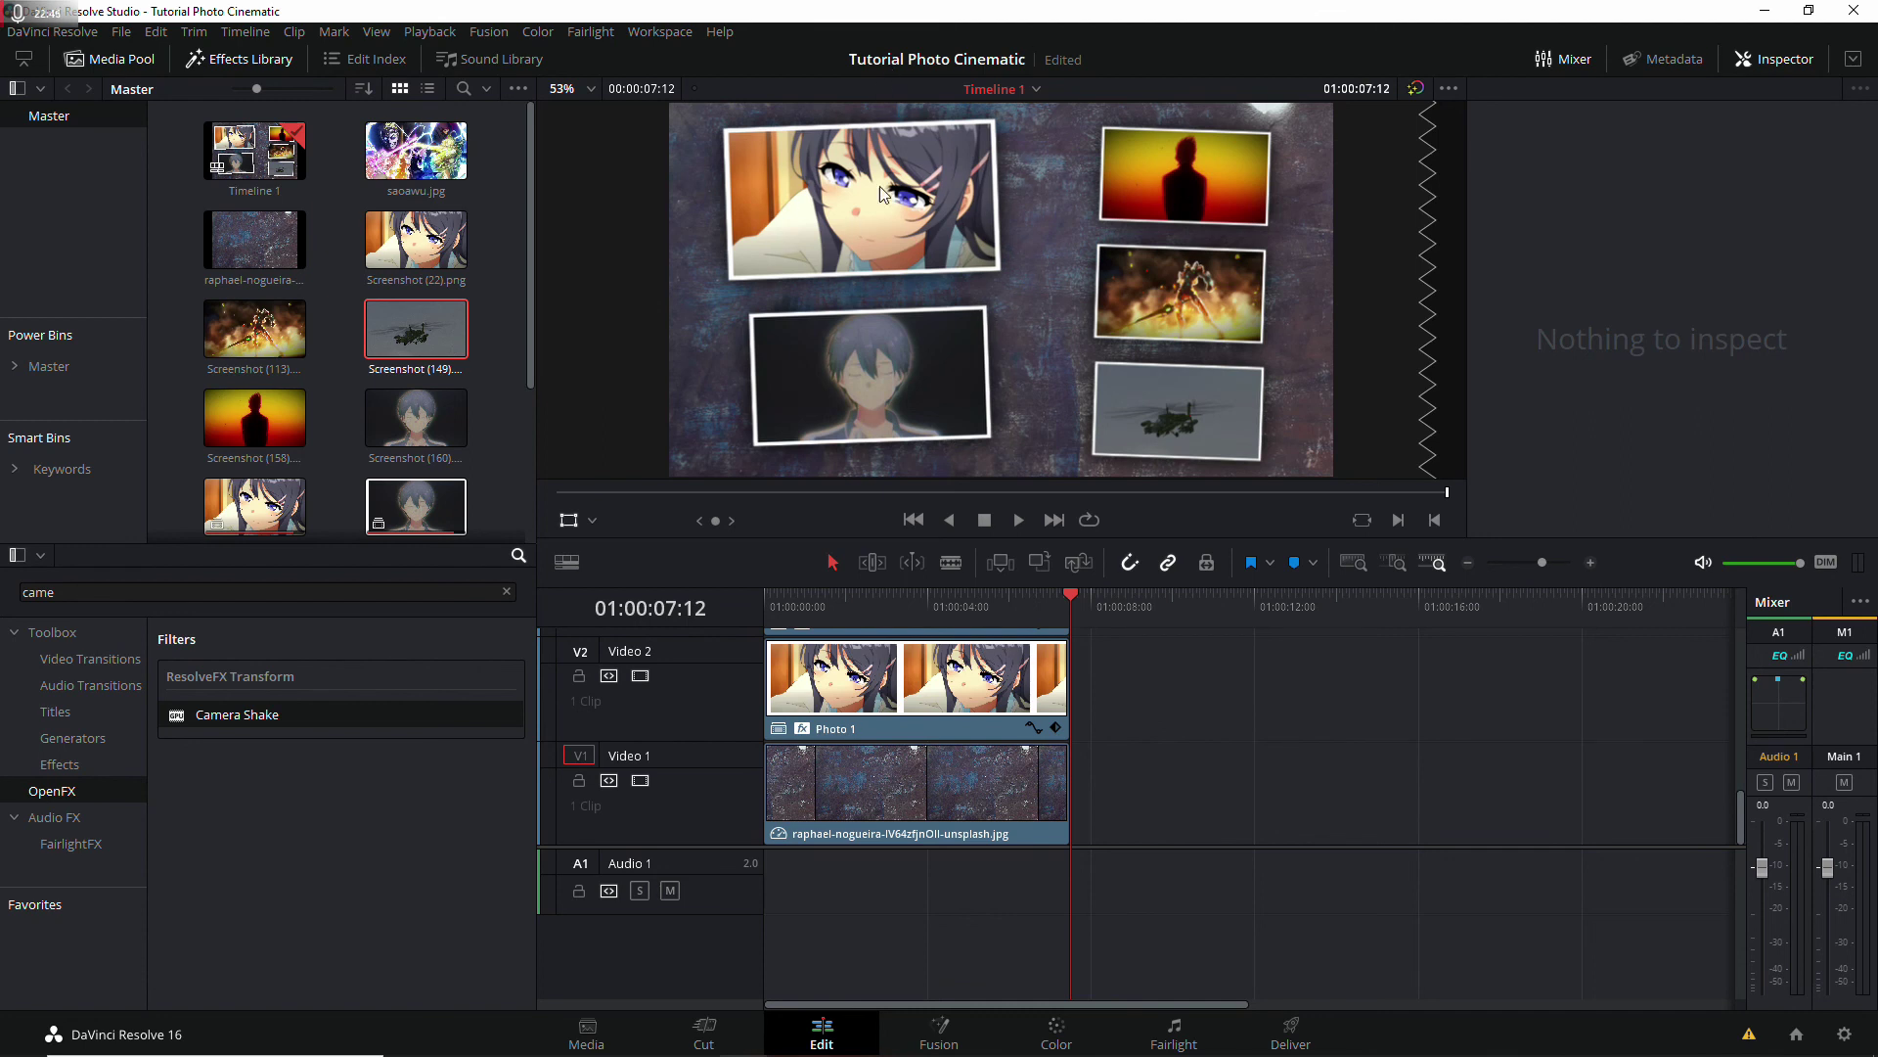
left_click(951, 1025)
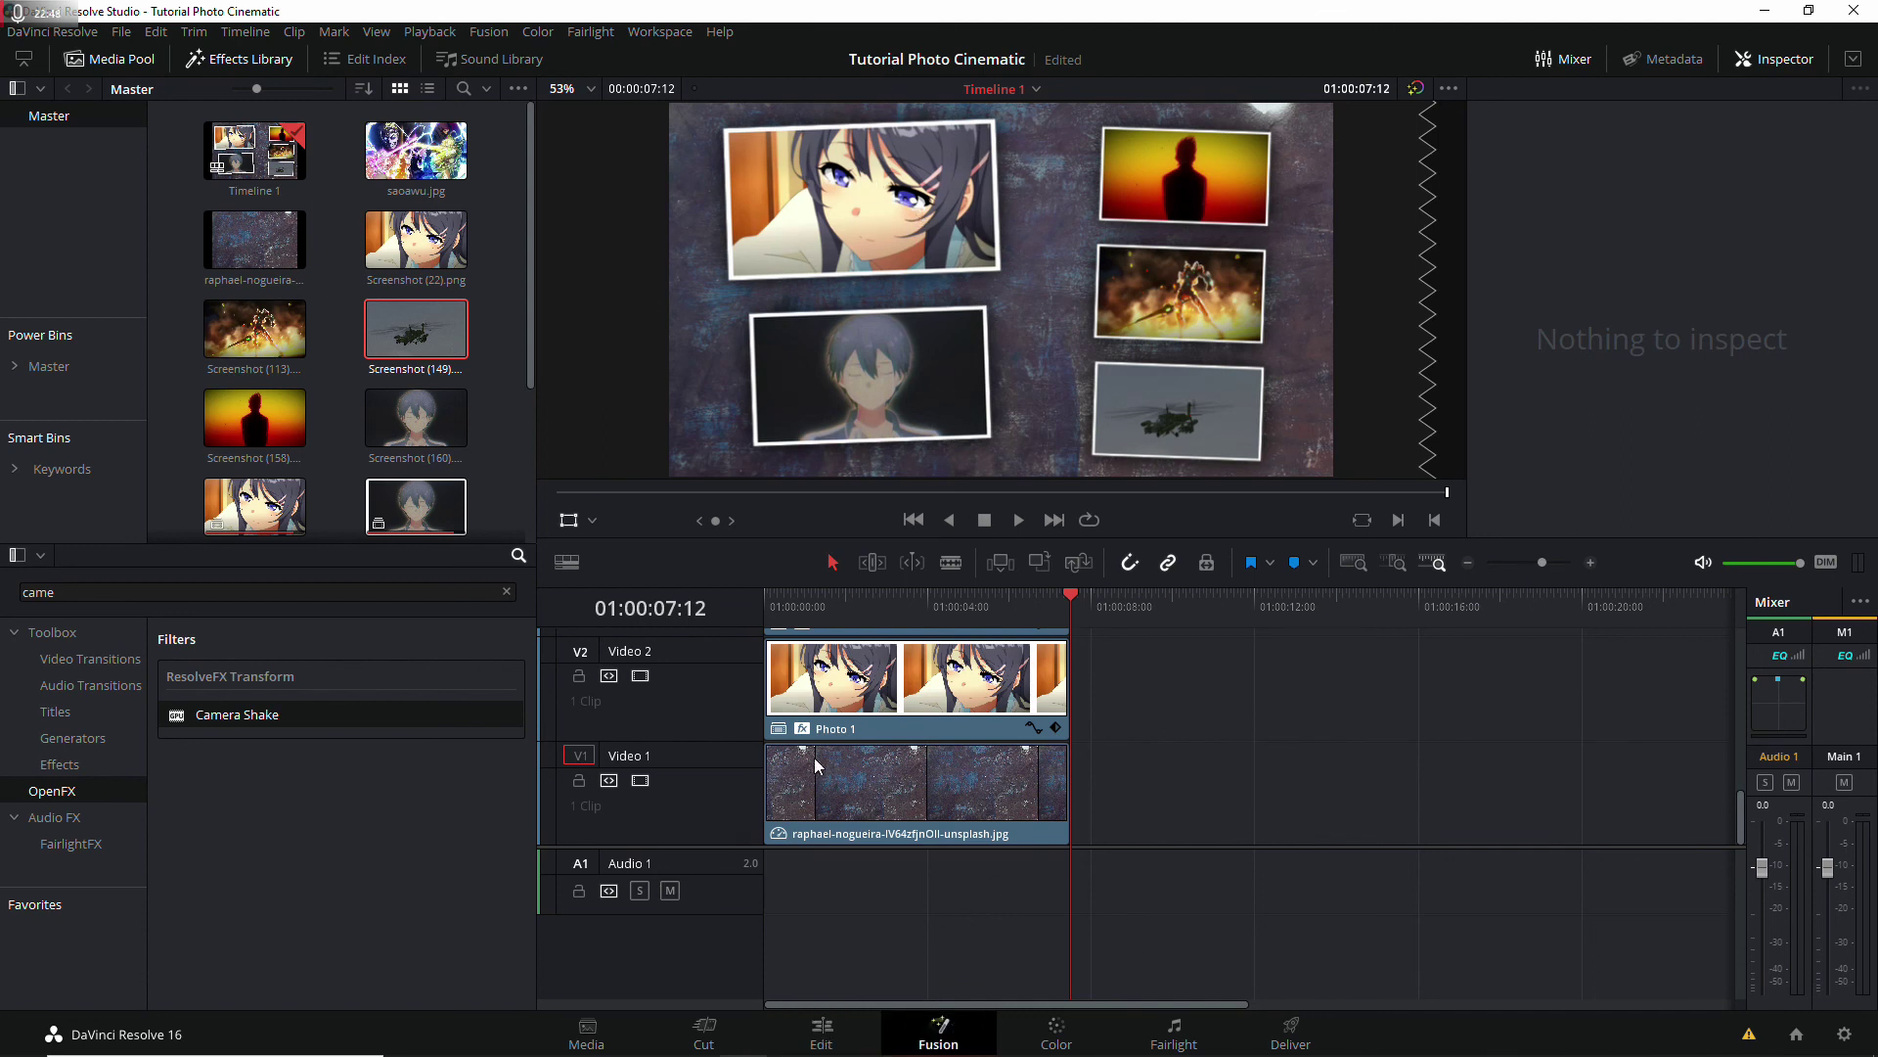